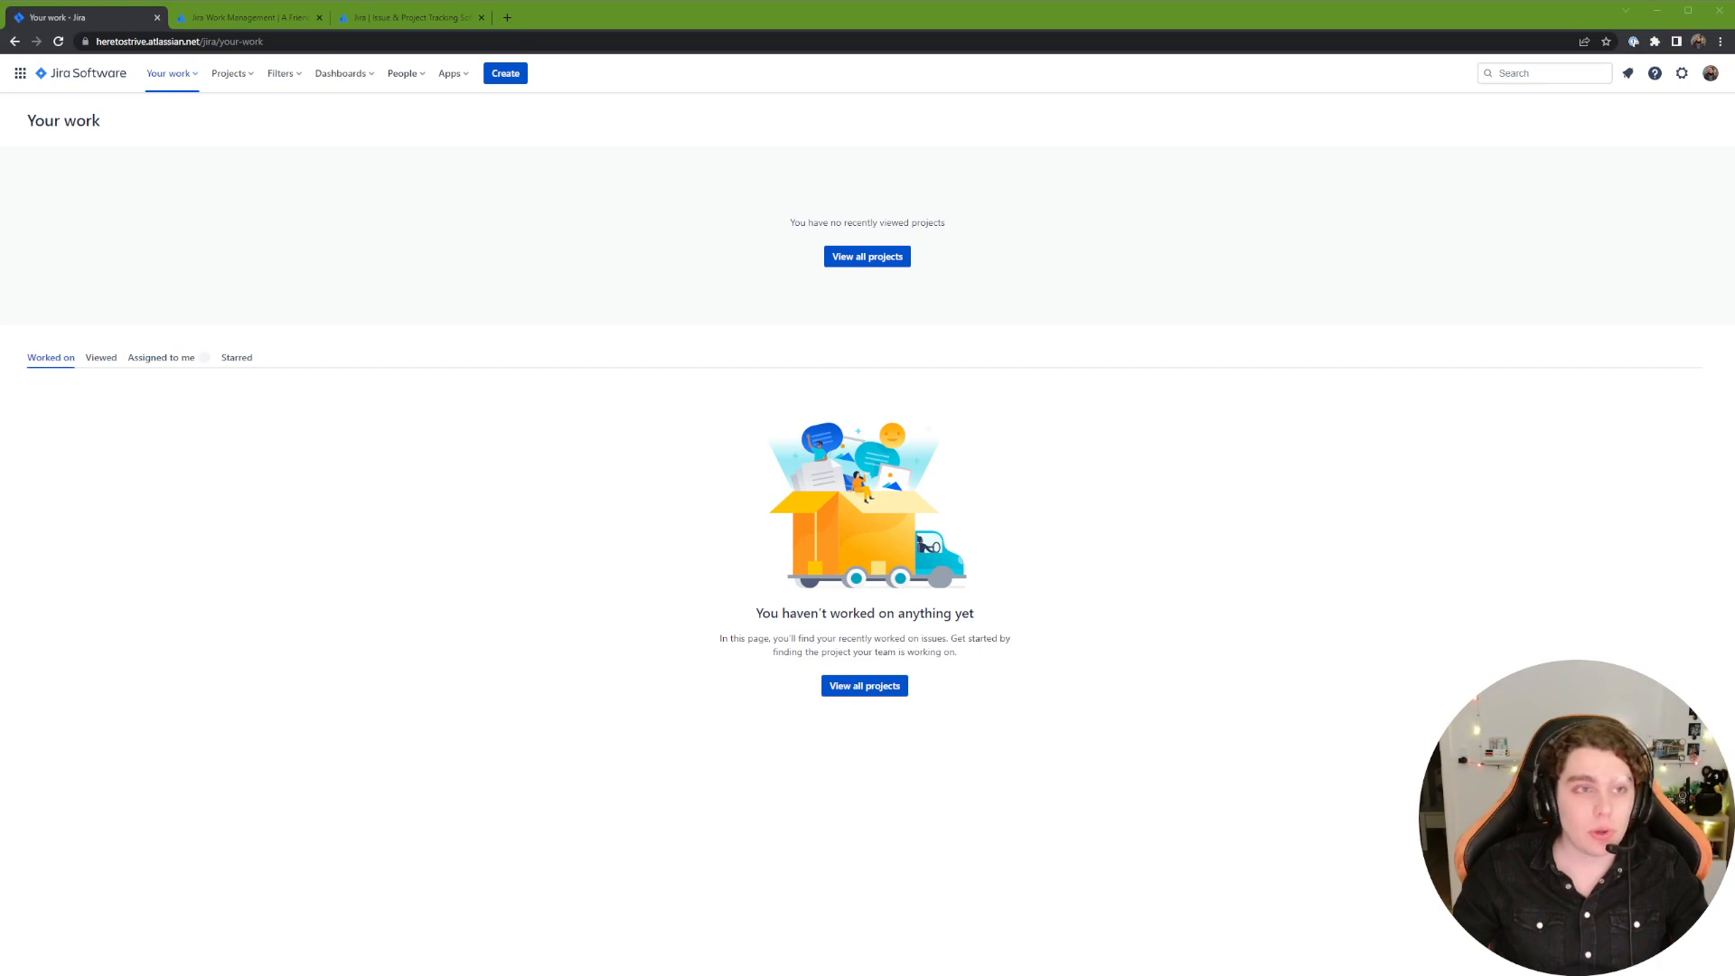
# Step: Open the app switcher to list Jira Software, Jira Work Management and Administration
pyautogui.click(21, 75)
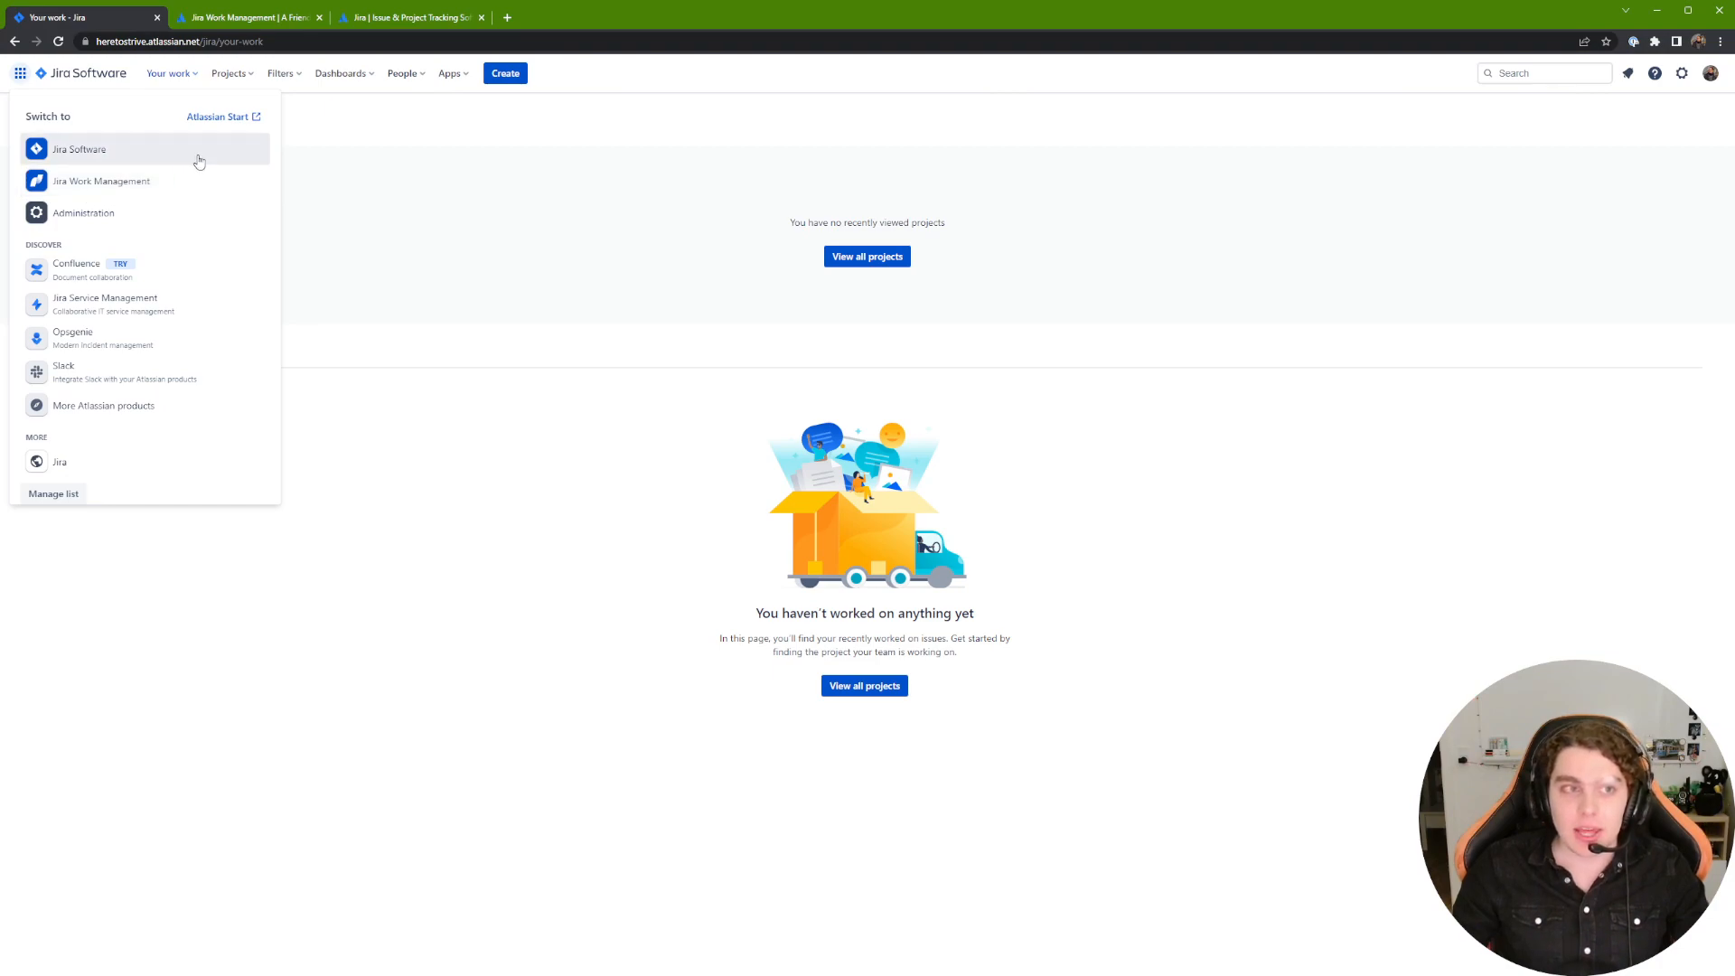
# Step: Dismiss the product switcher, leaving the empty Your work page visible
pyautogui.click(560, 241)
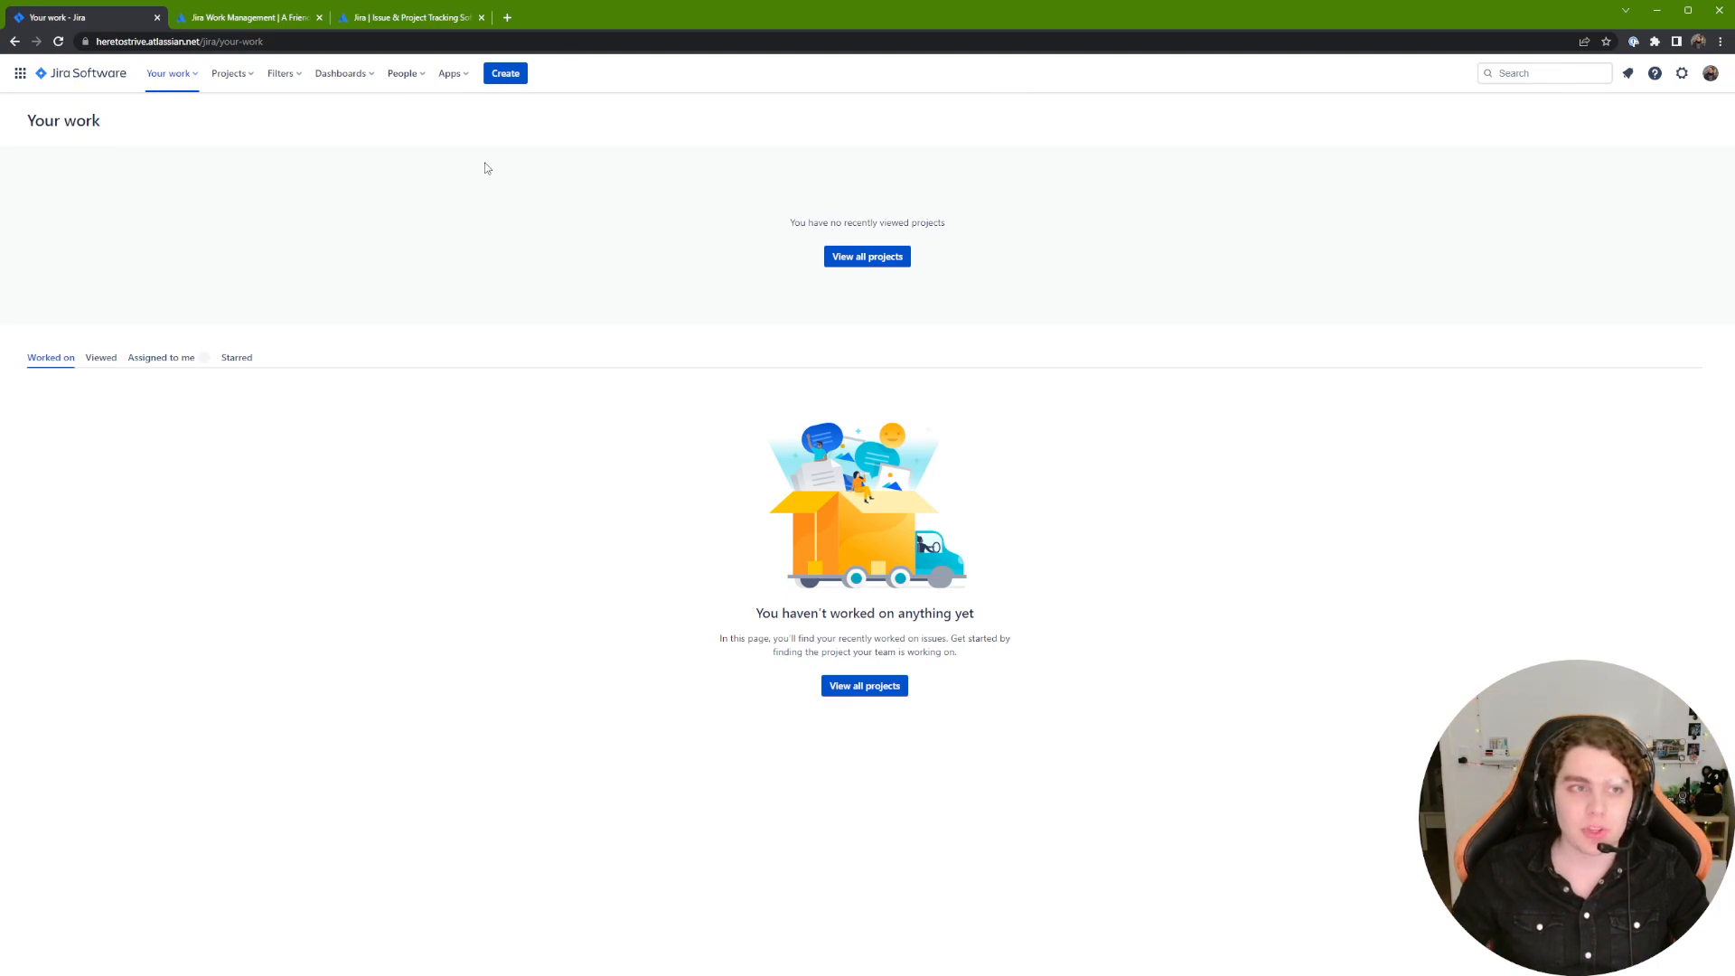
pyautogui.click(19, 74)
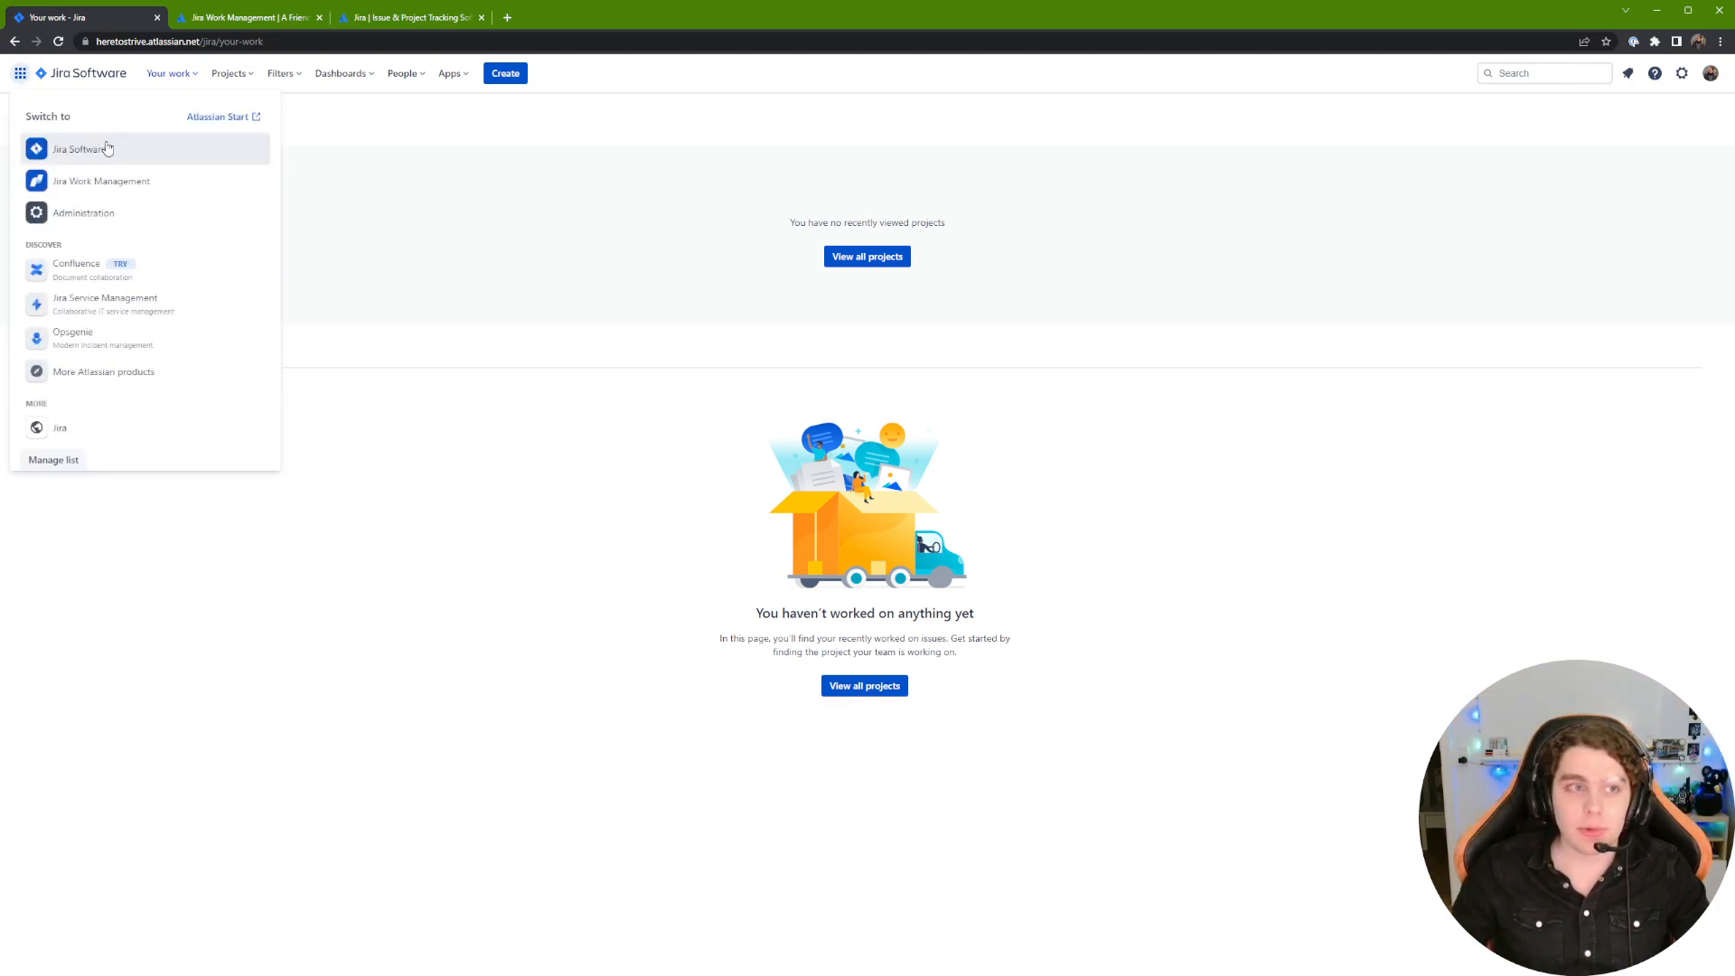
pyautogui.click(344, 129)
pyautogui.moveTo(98, 42); pyautogui.dragTo(279, 41)
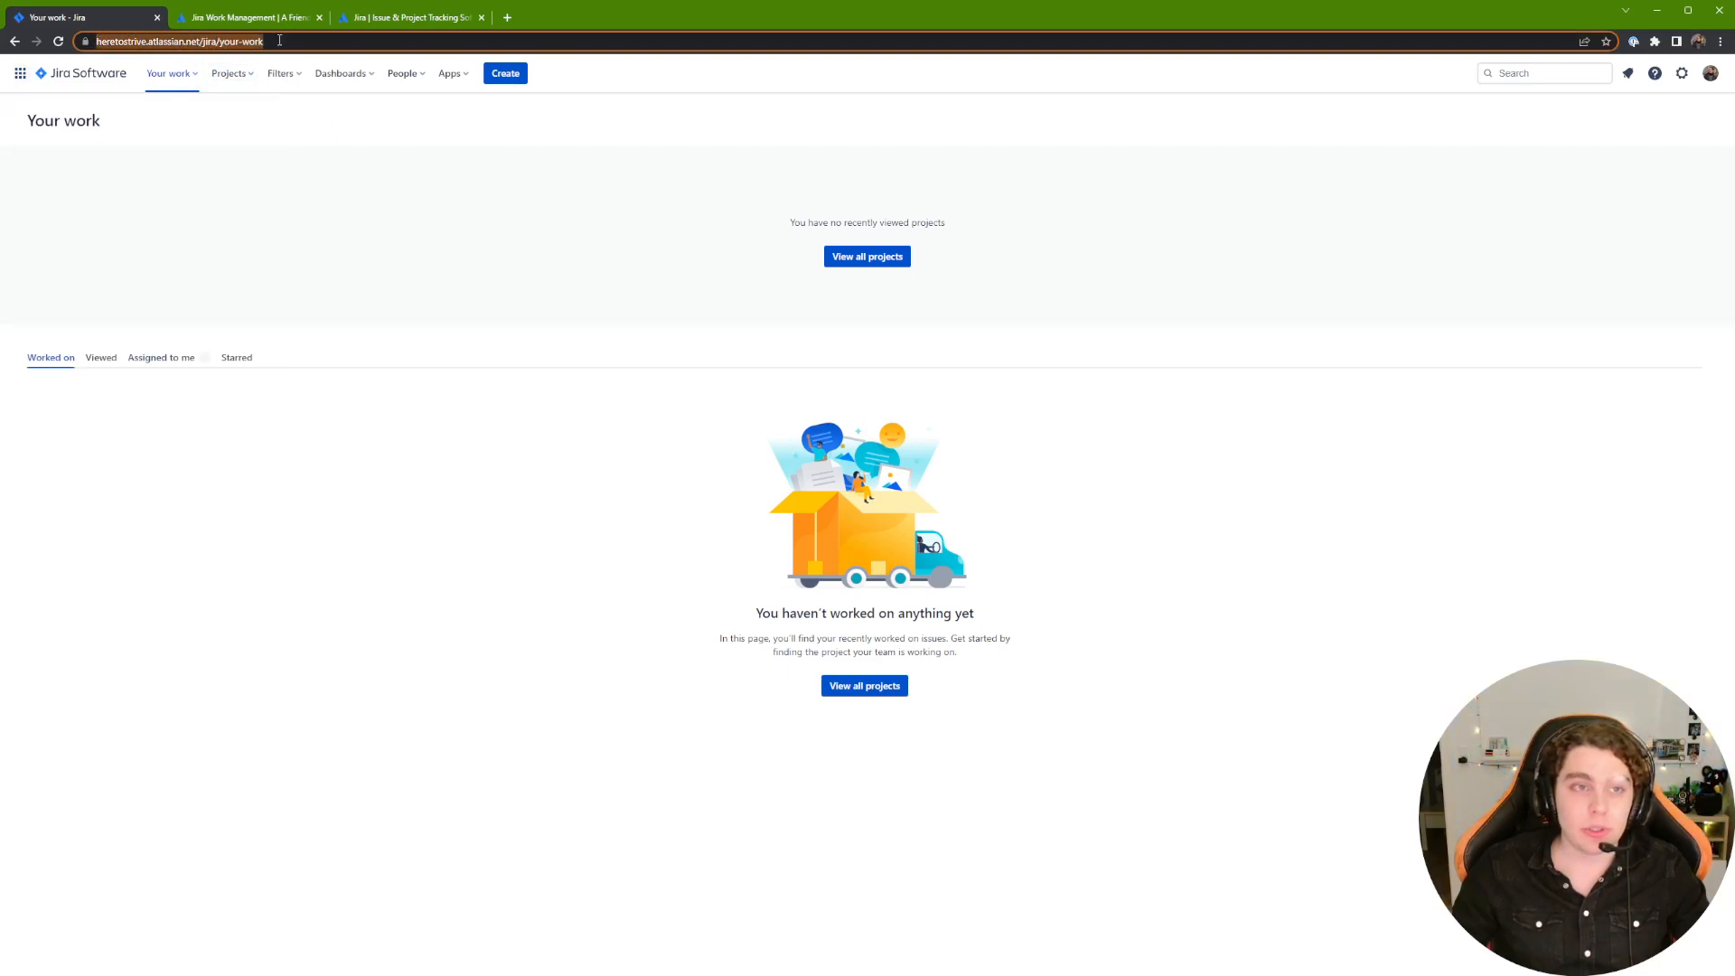
pyautogui.click(142, 44)
pyautogui.moveTo(129, 43); pyautogui.dragTo(301, 41)
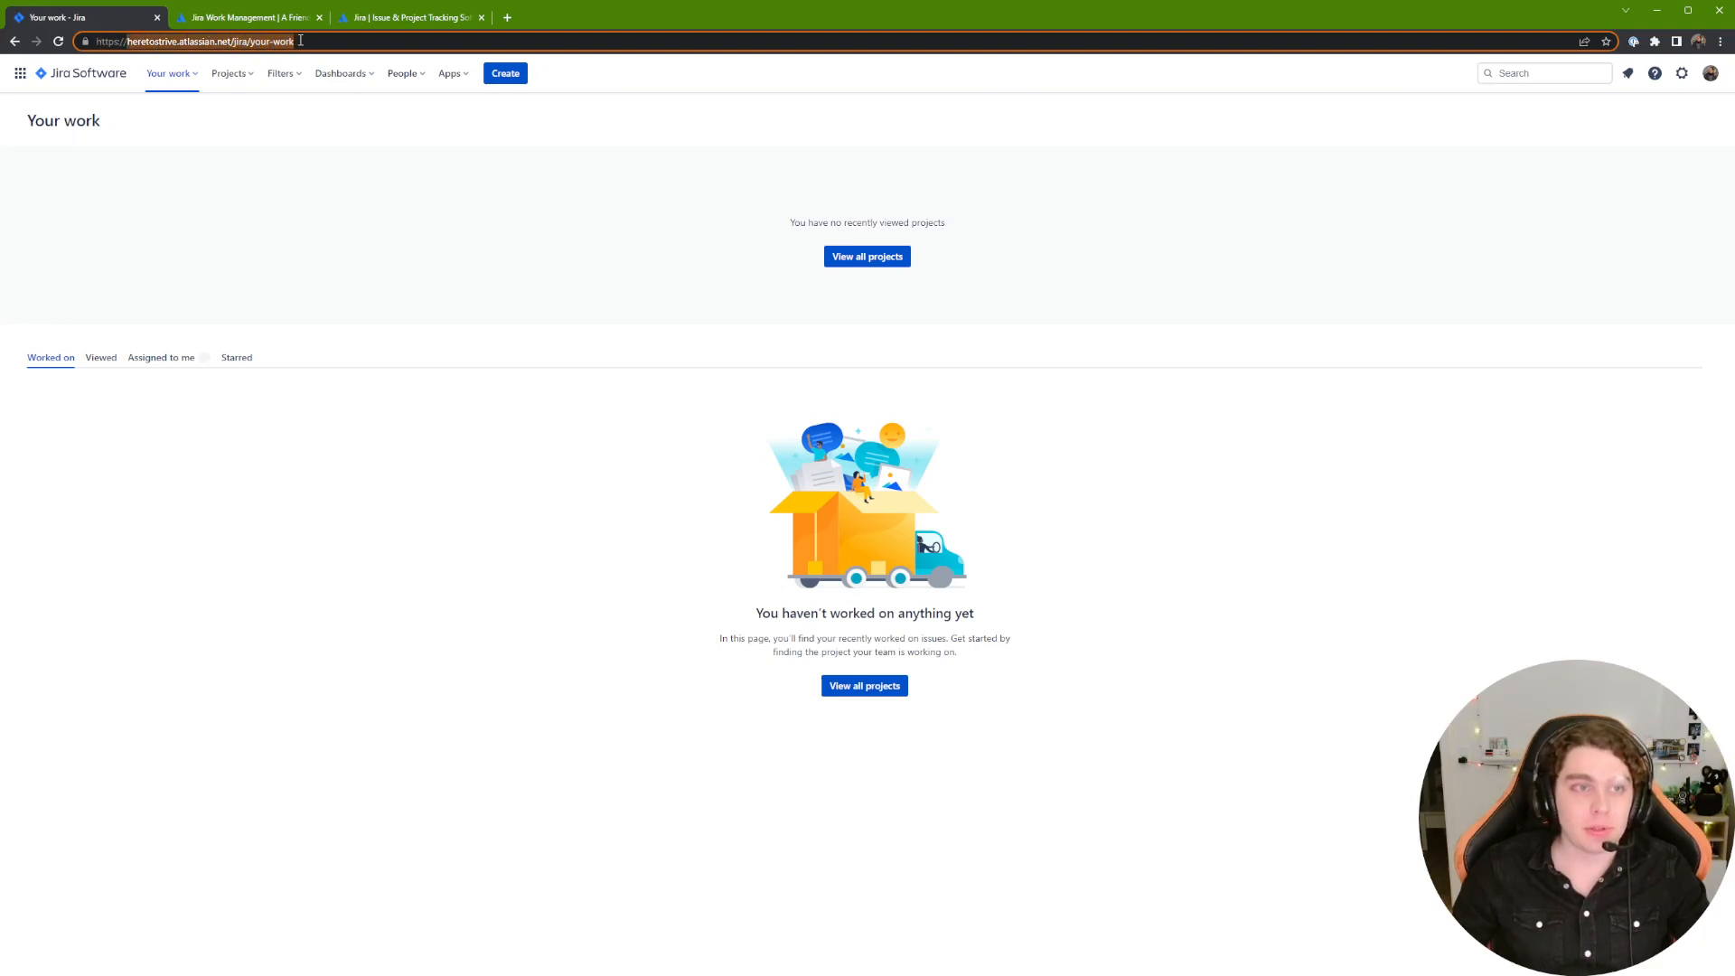
pyautogui.click(110, 102)
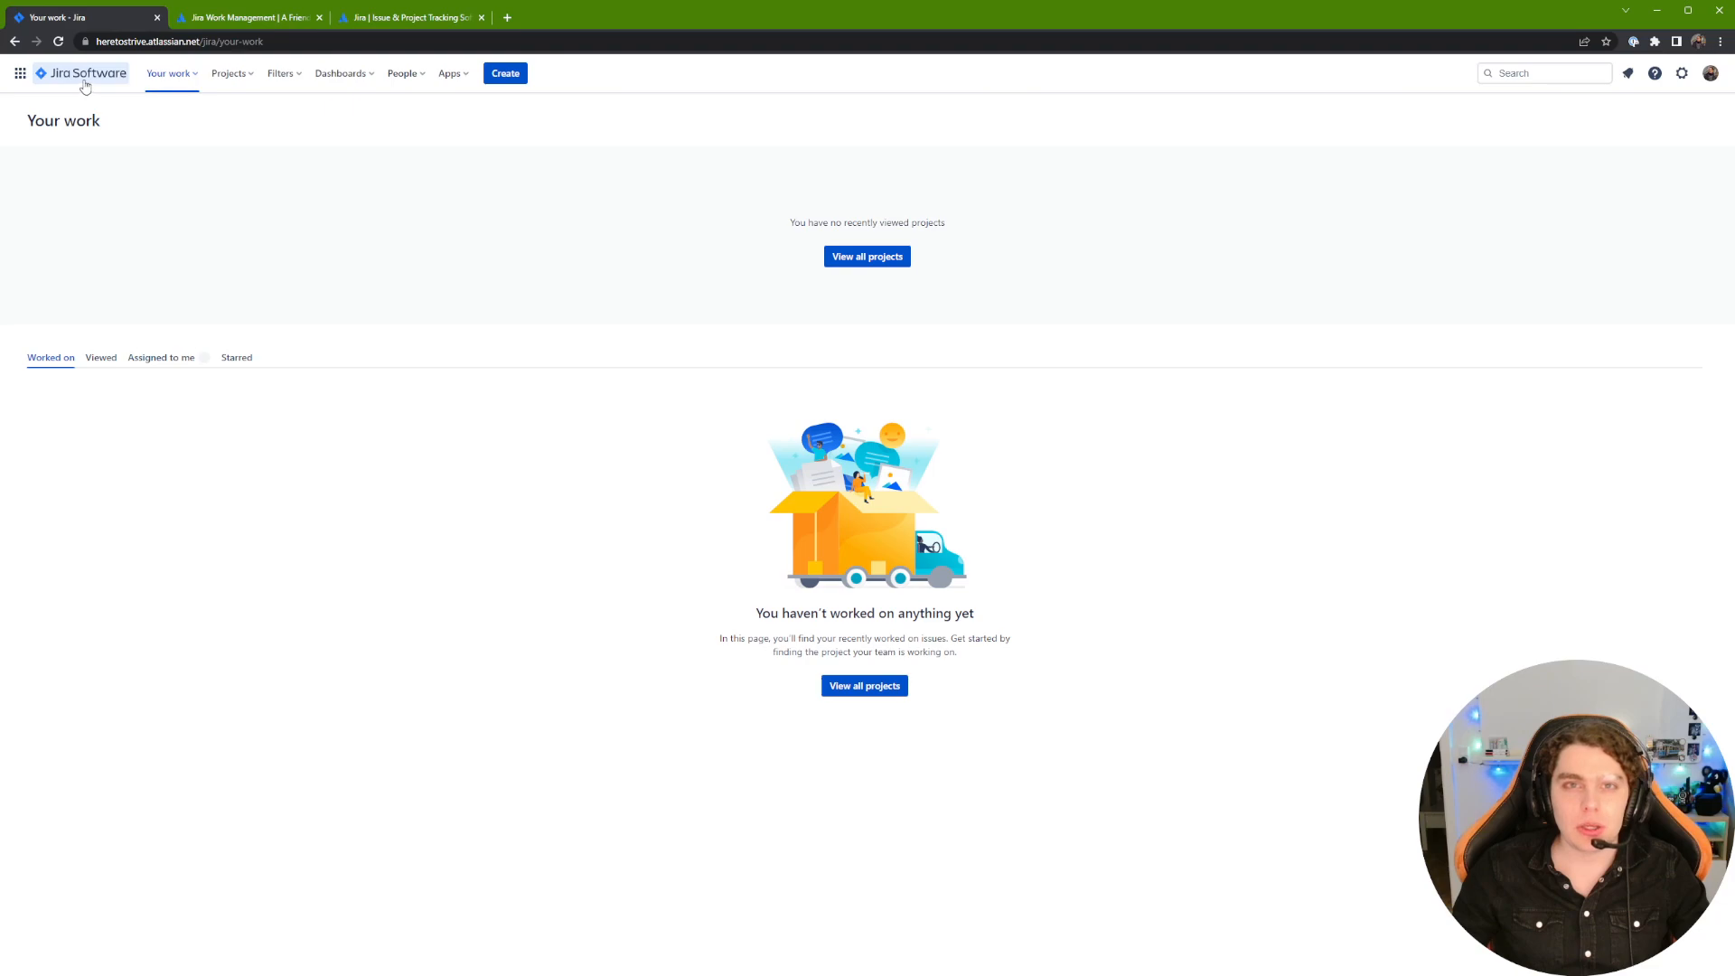
pyautogui.click(20, 76)
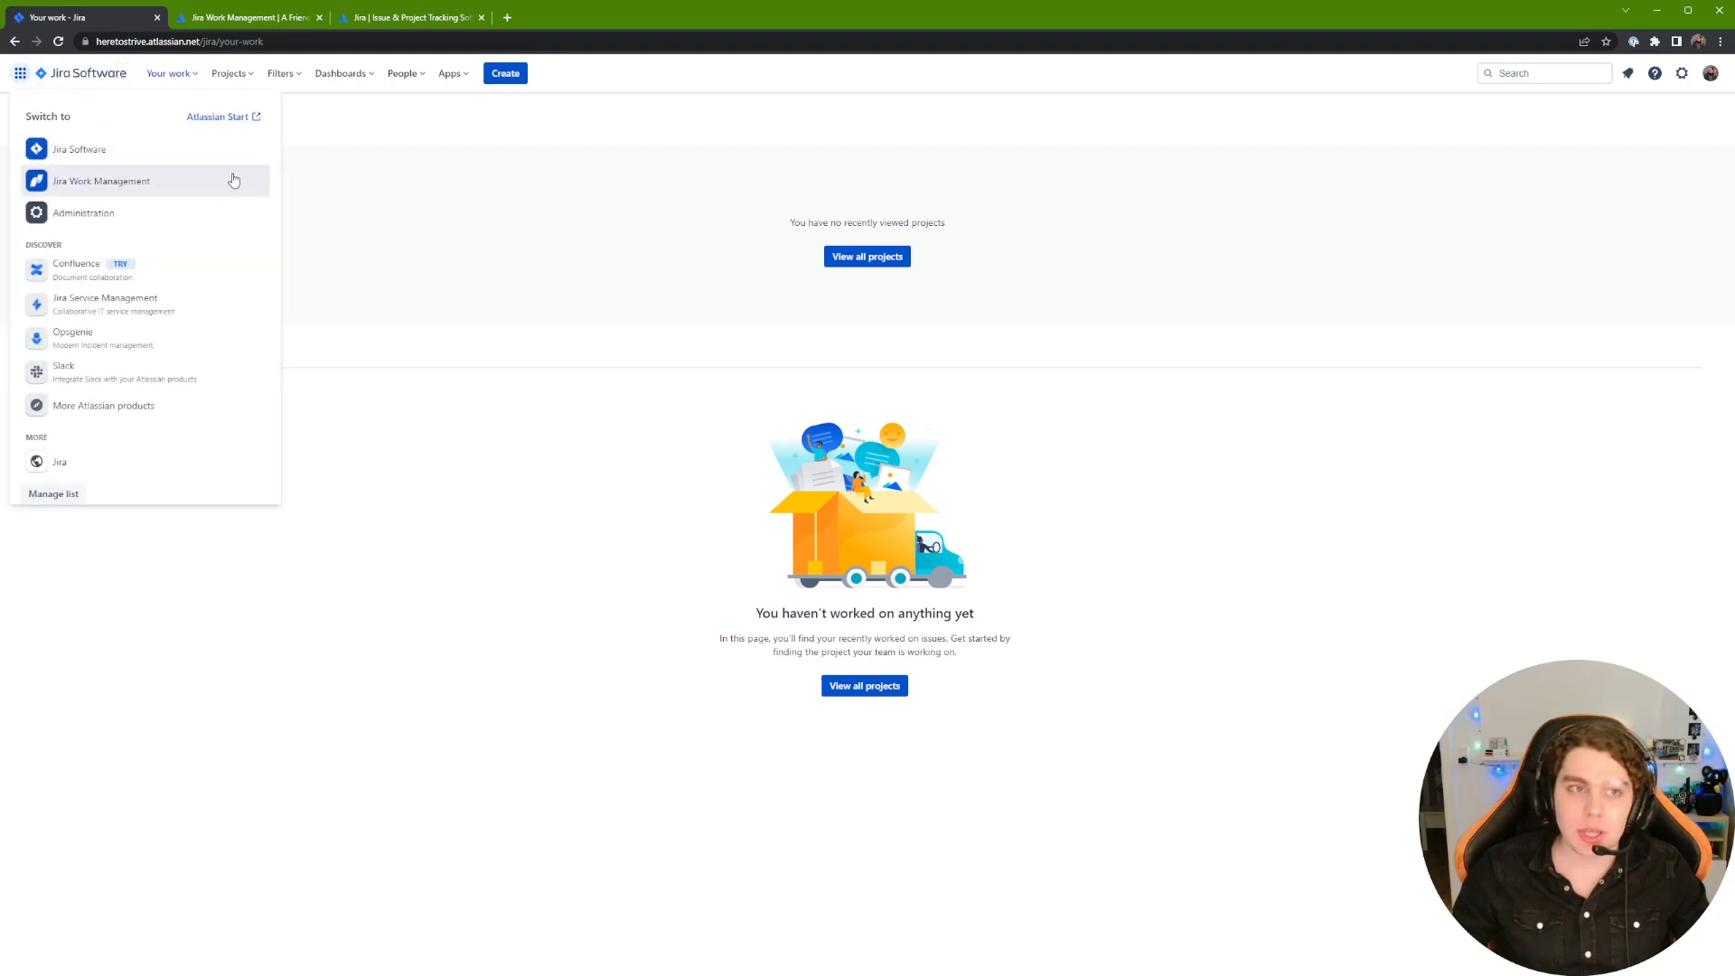
pyautogui.click(332, 142)
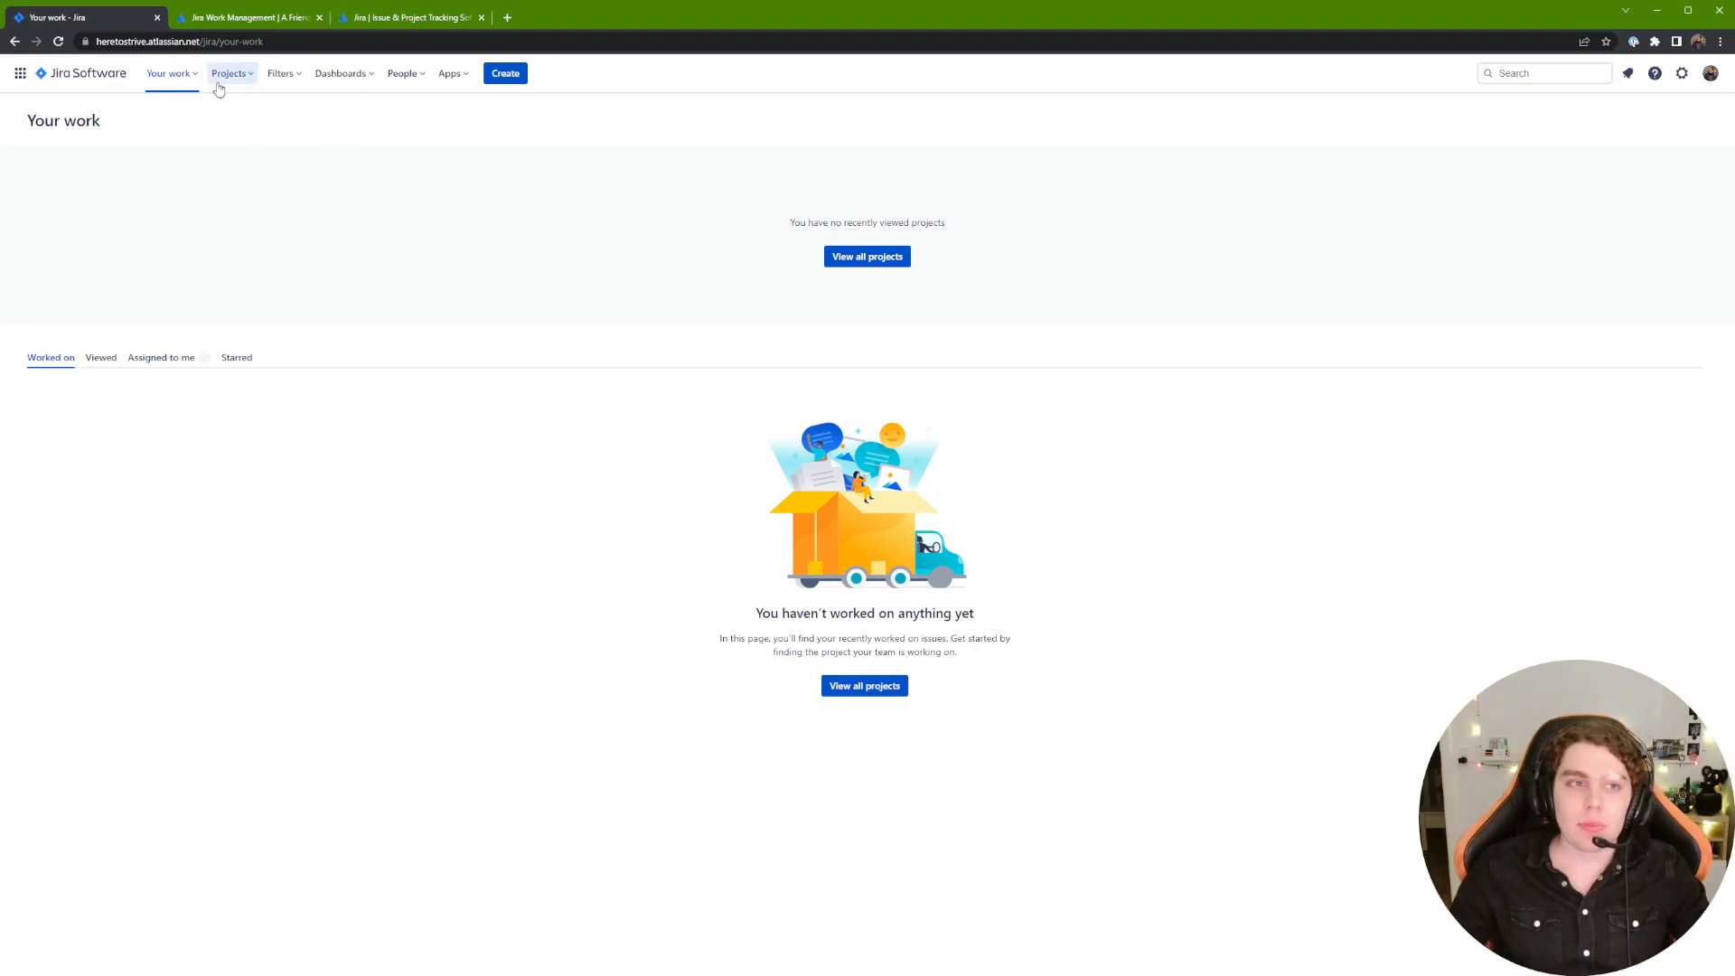
# Step: From Projects > Create project, choose the Jira Work Management Blank project template
pyautogui.click(186, 85)
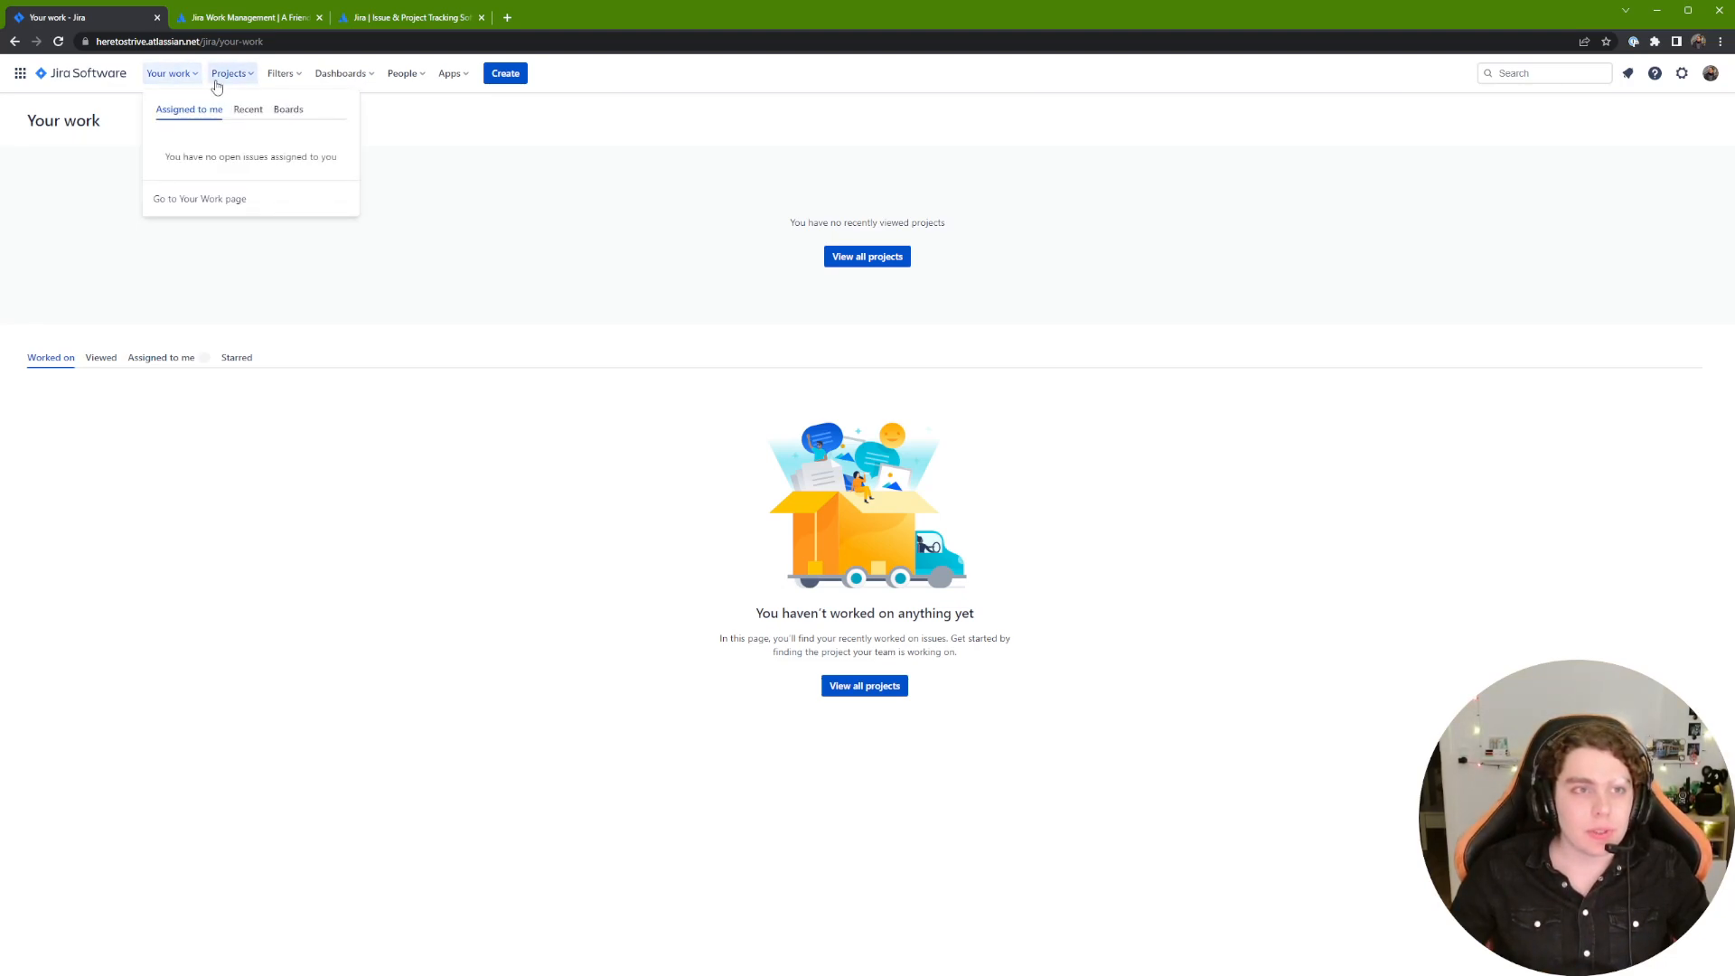
pyautogui.click(228, 76)
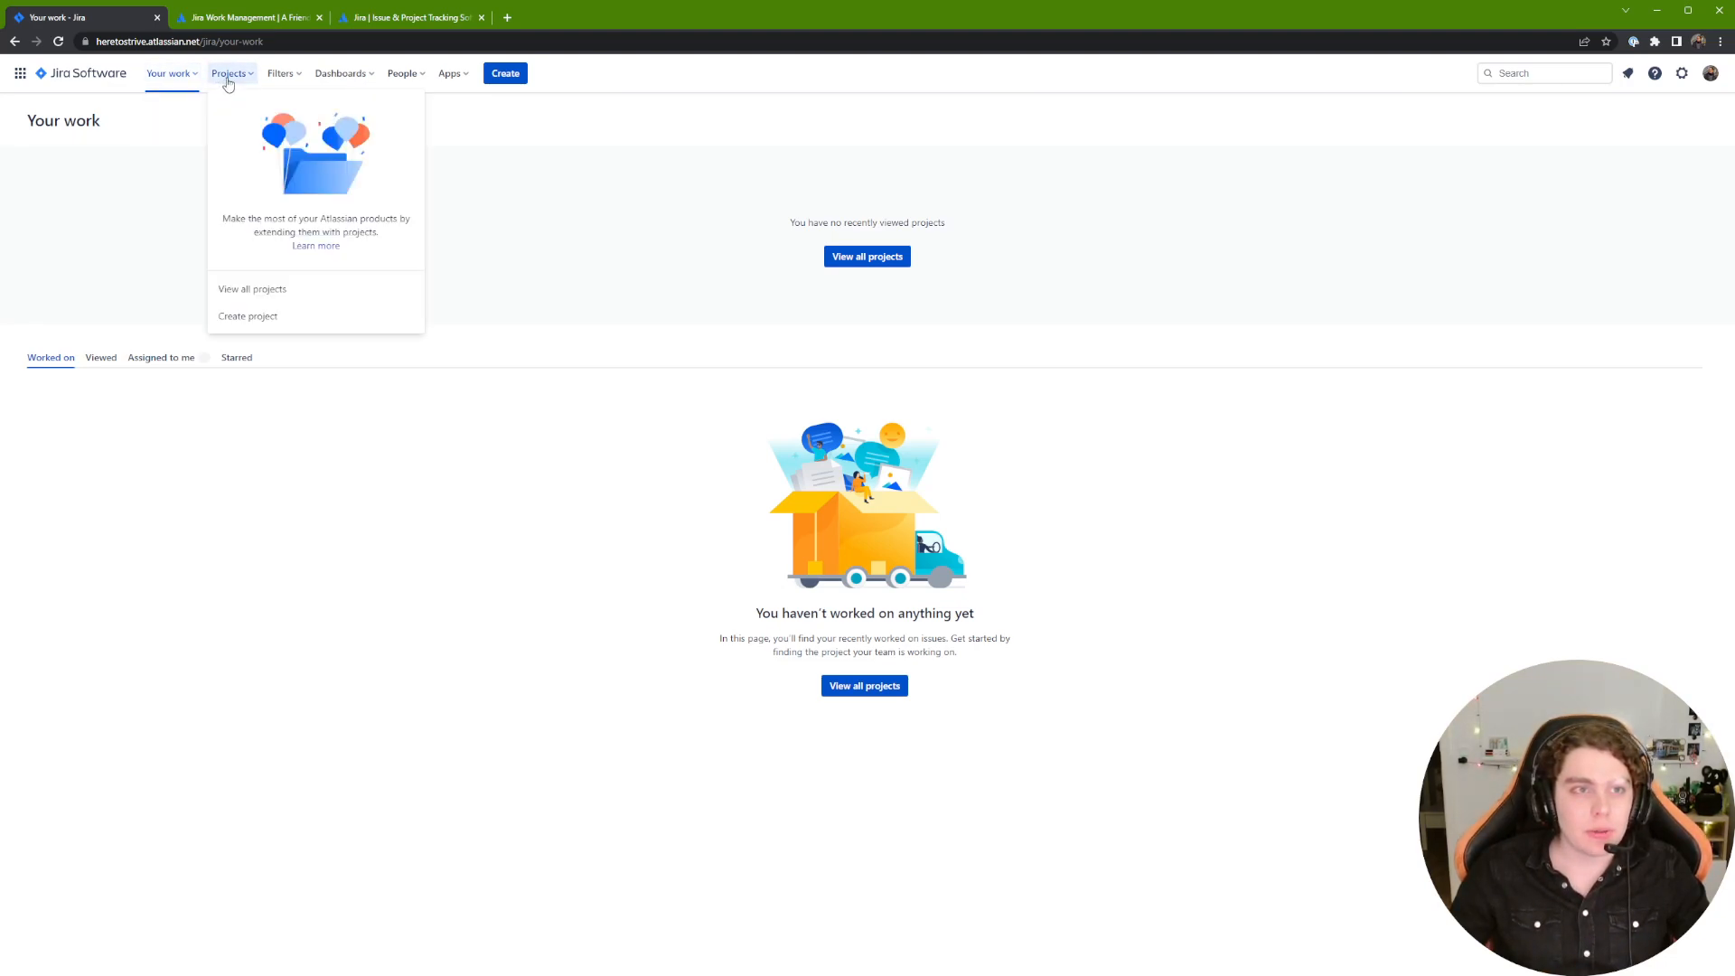
pyautogui.click(275, 319)
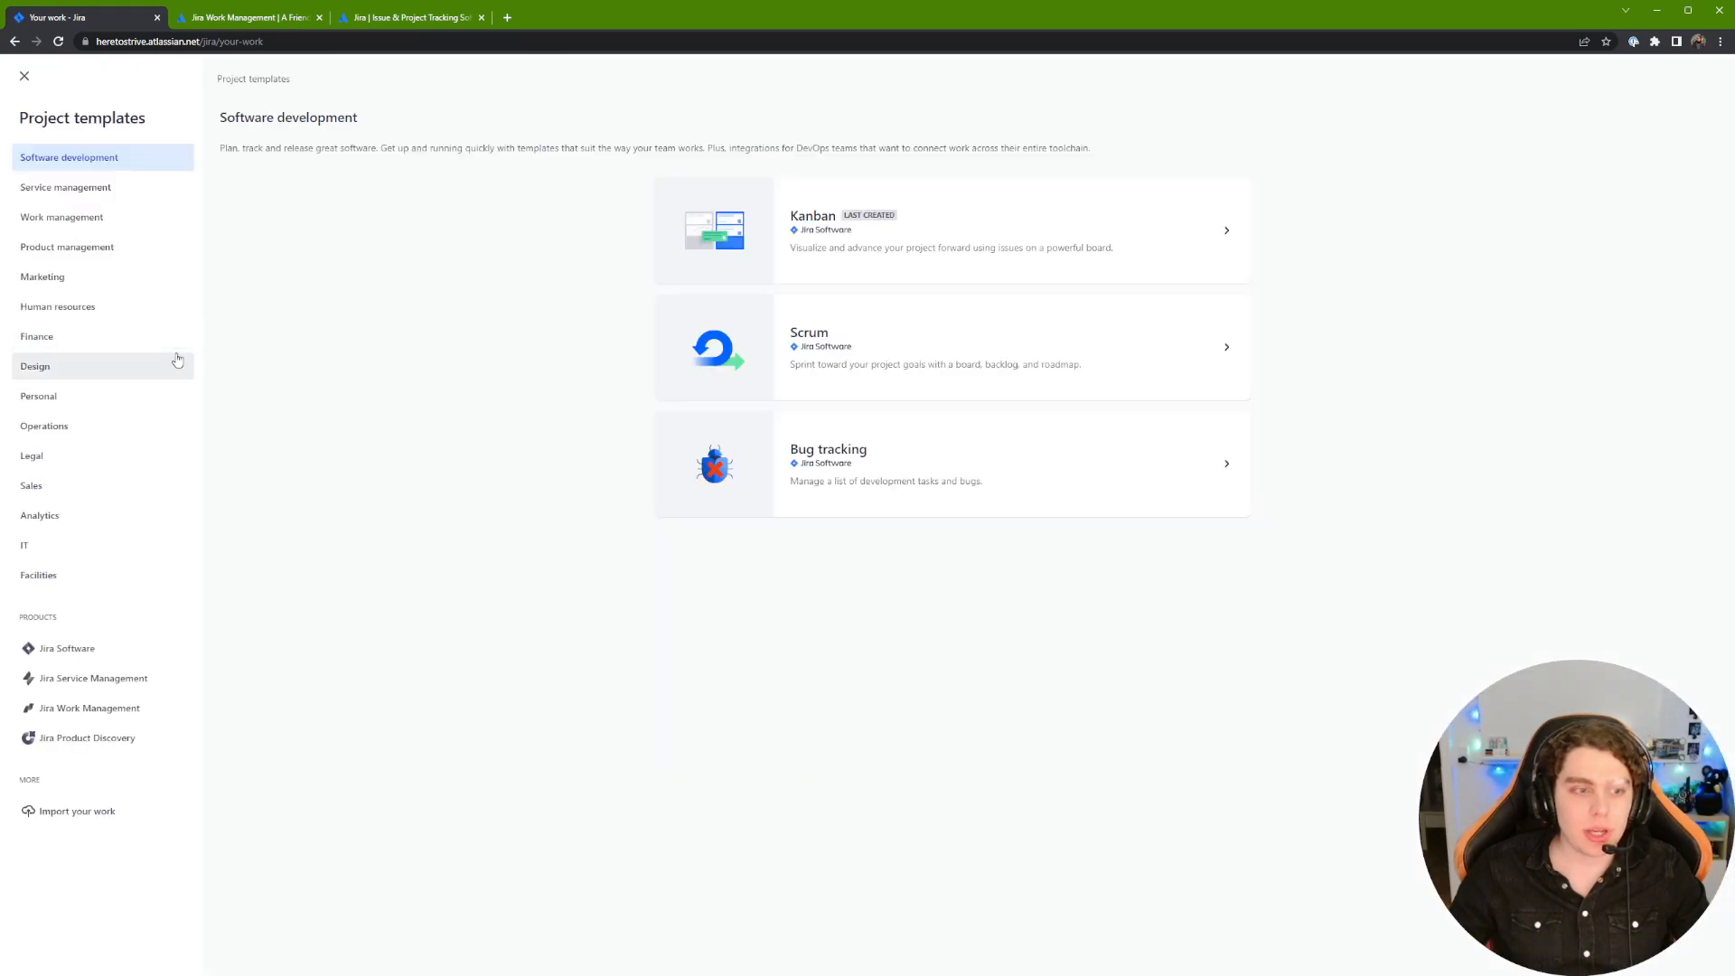
pyautogui.click(150, 714)
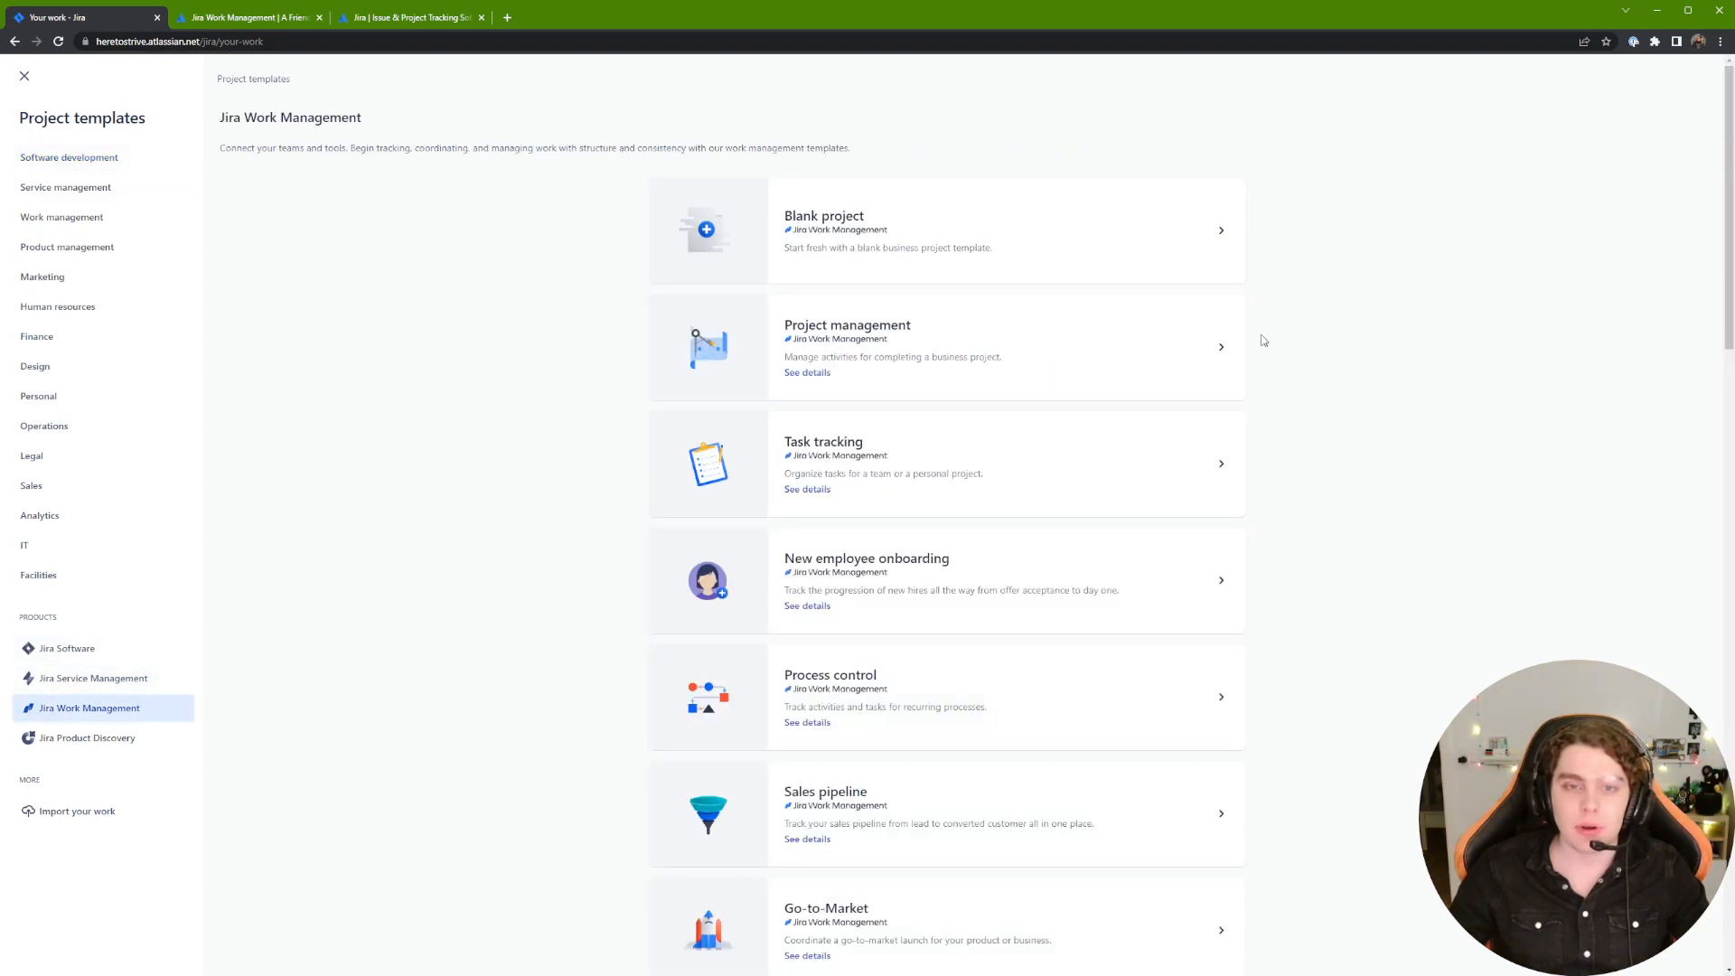
pyautogui.scroll(-5, 948, 251)
pyautogui.scroll(-12, 949, 250)
pyautogui.scroll(-6, 1121, 465)
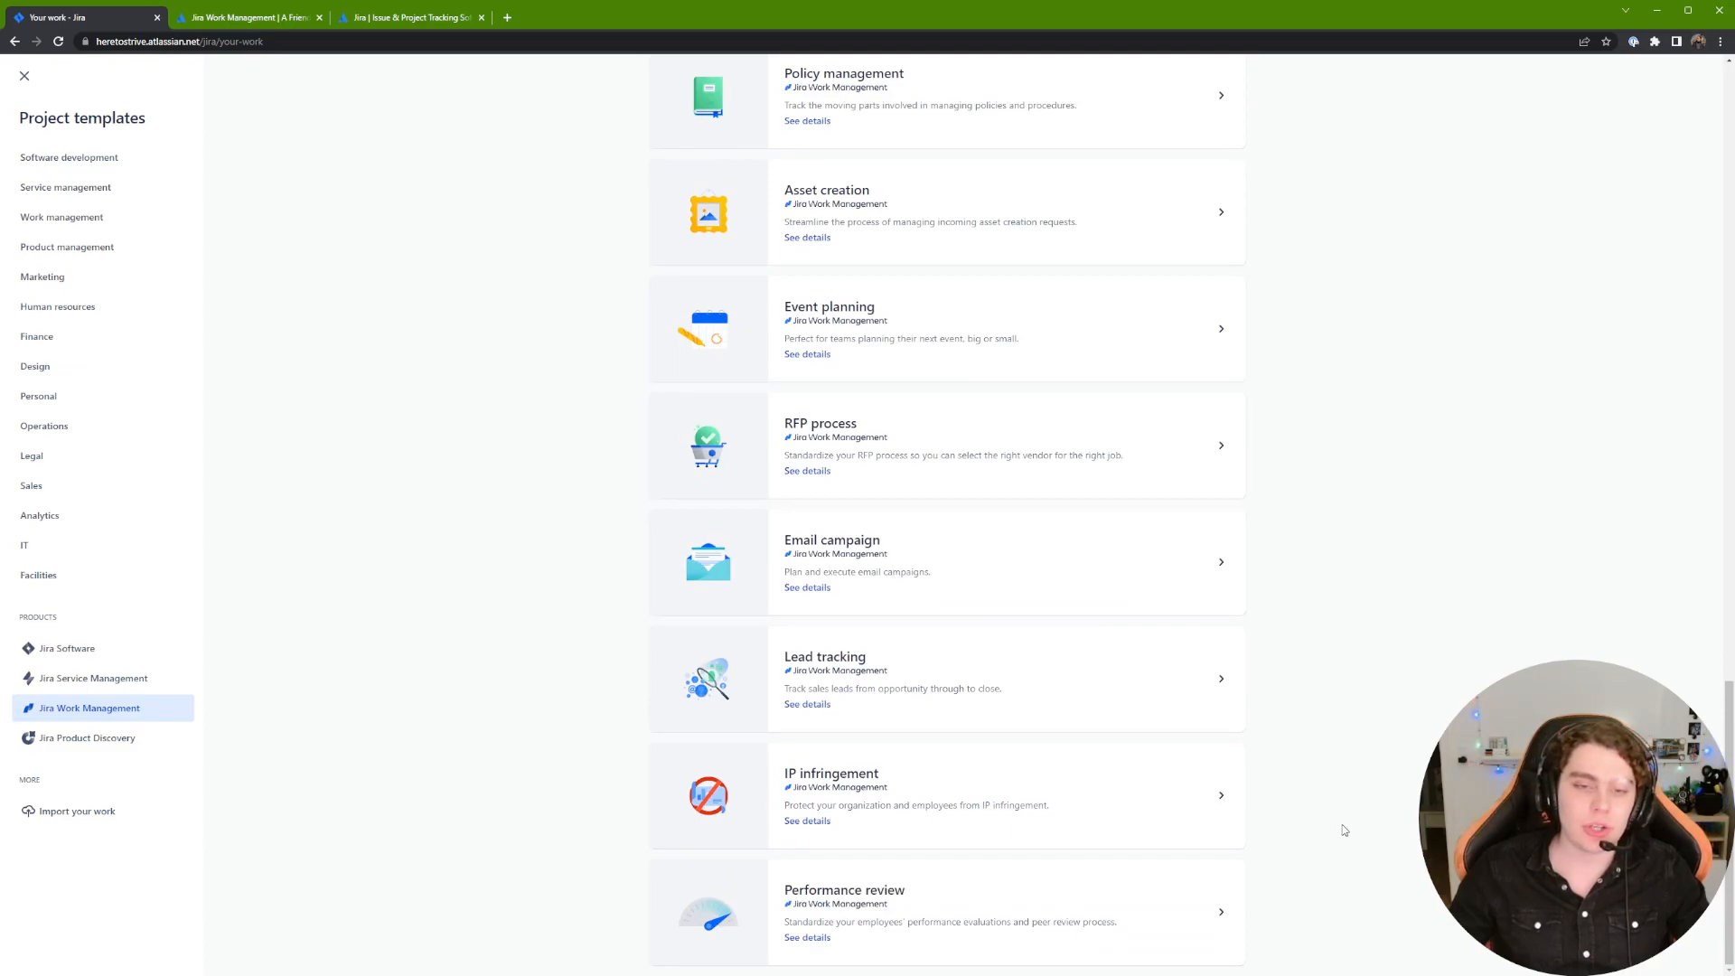
pyautogui.scroll(7, 1359, 602)
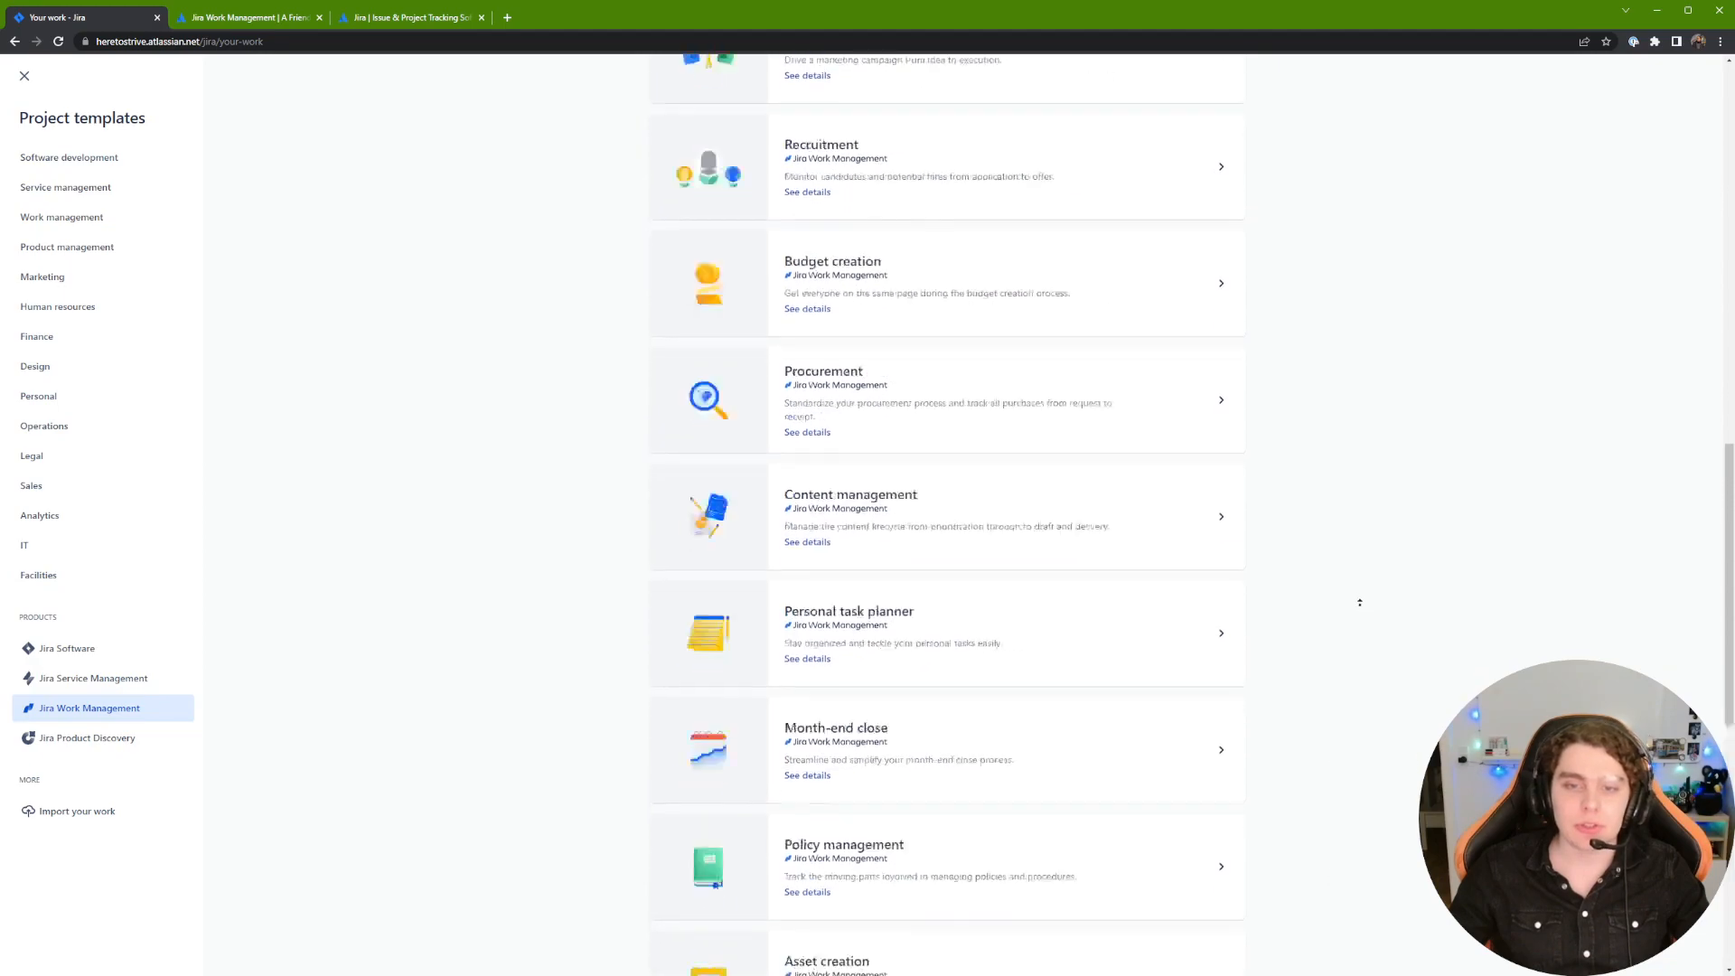
pyautogui.scroll(10, 1359, 602)
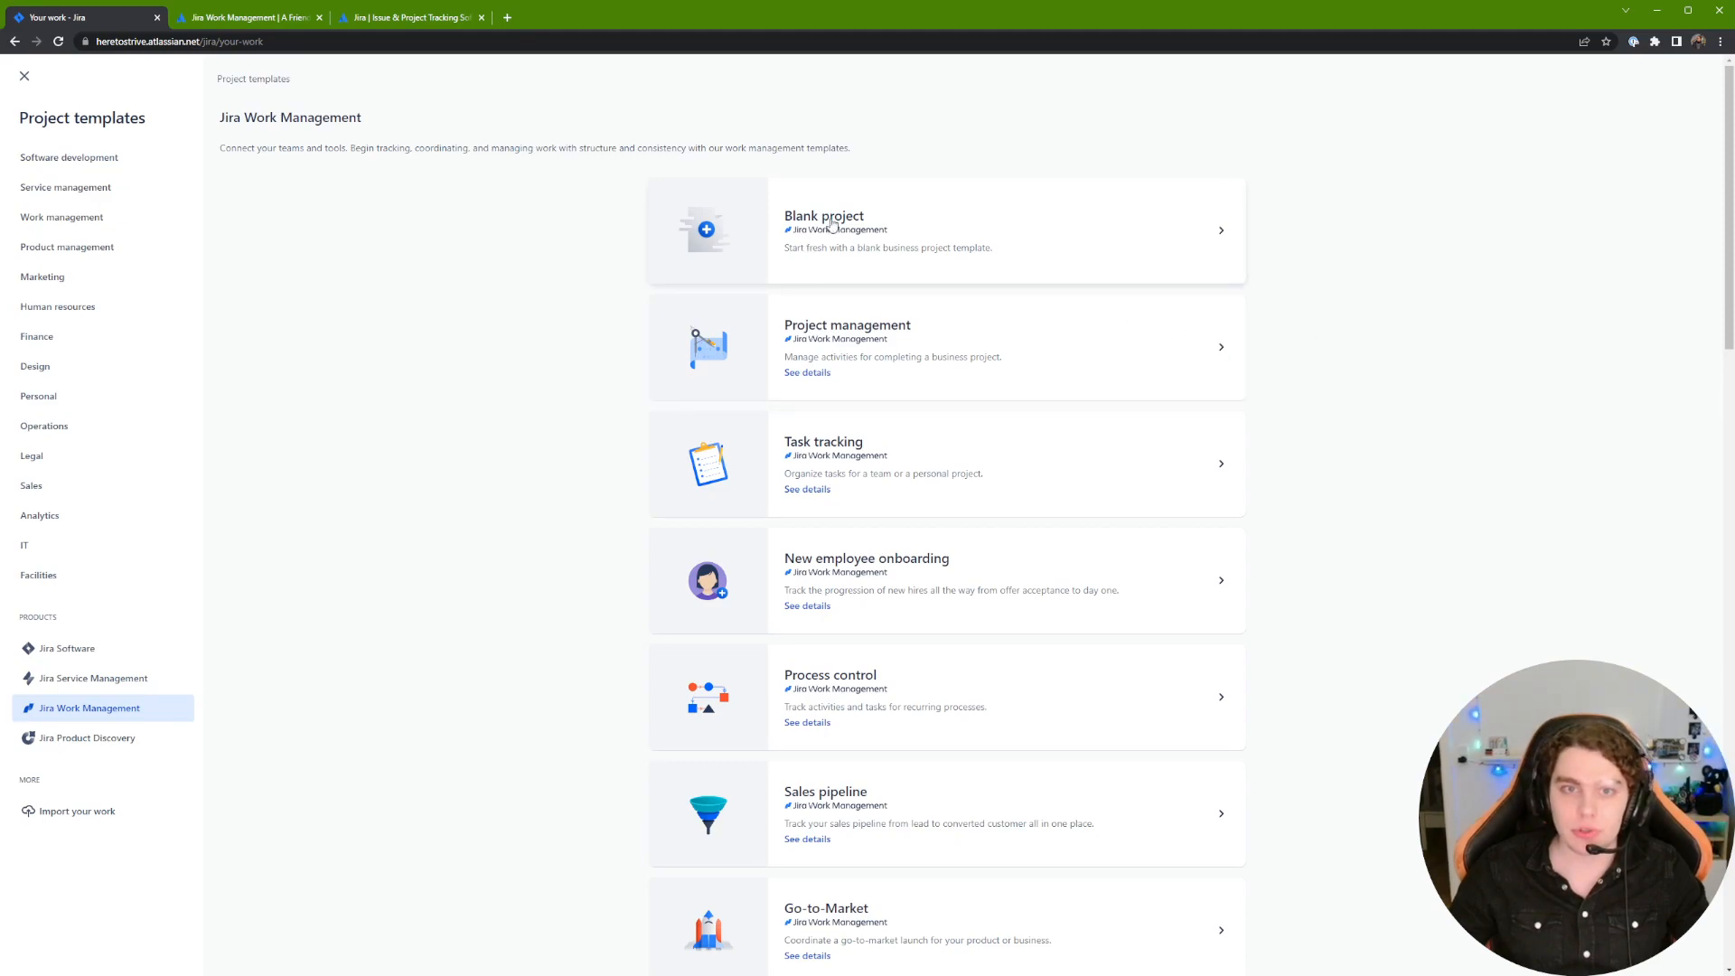
pyautogui.click(889, 226)
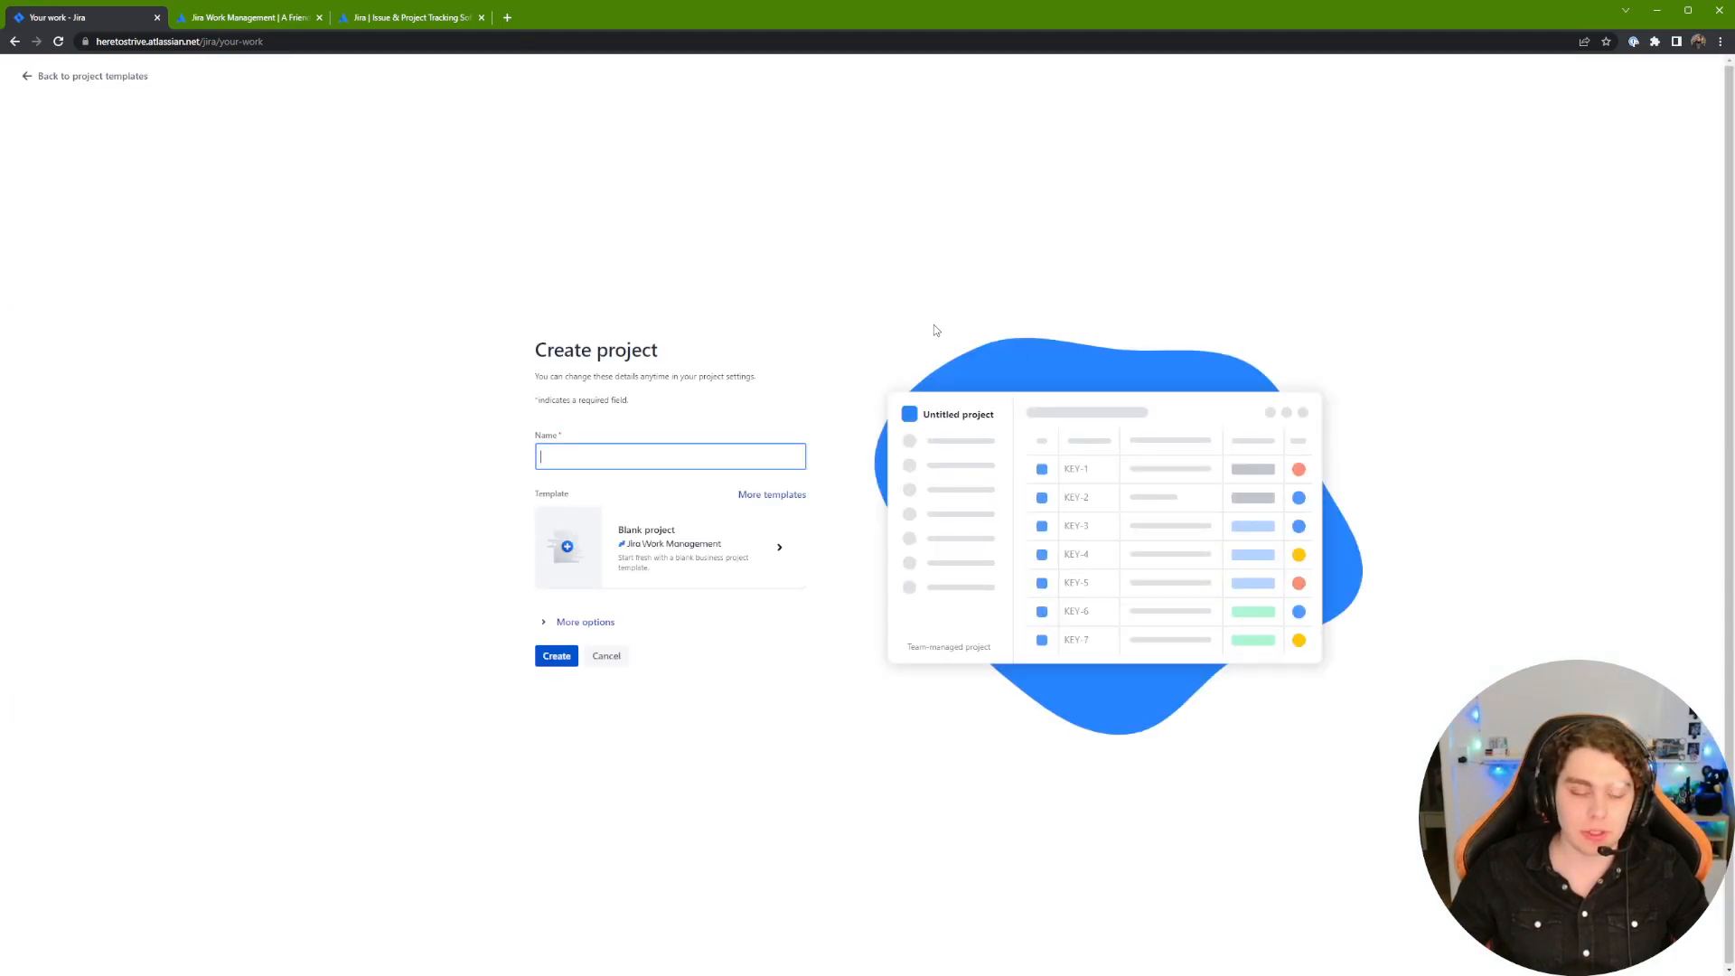
# Step: Name the blank project so it ends in 'Jira Work Management' and expand More options
pyautogui.write('Jira')
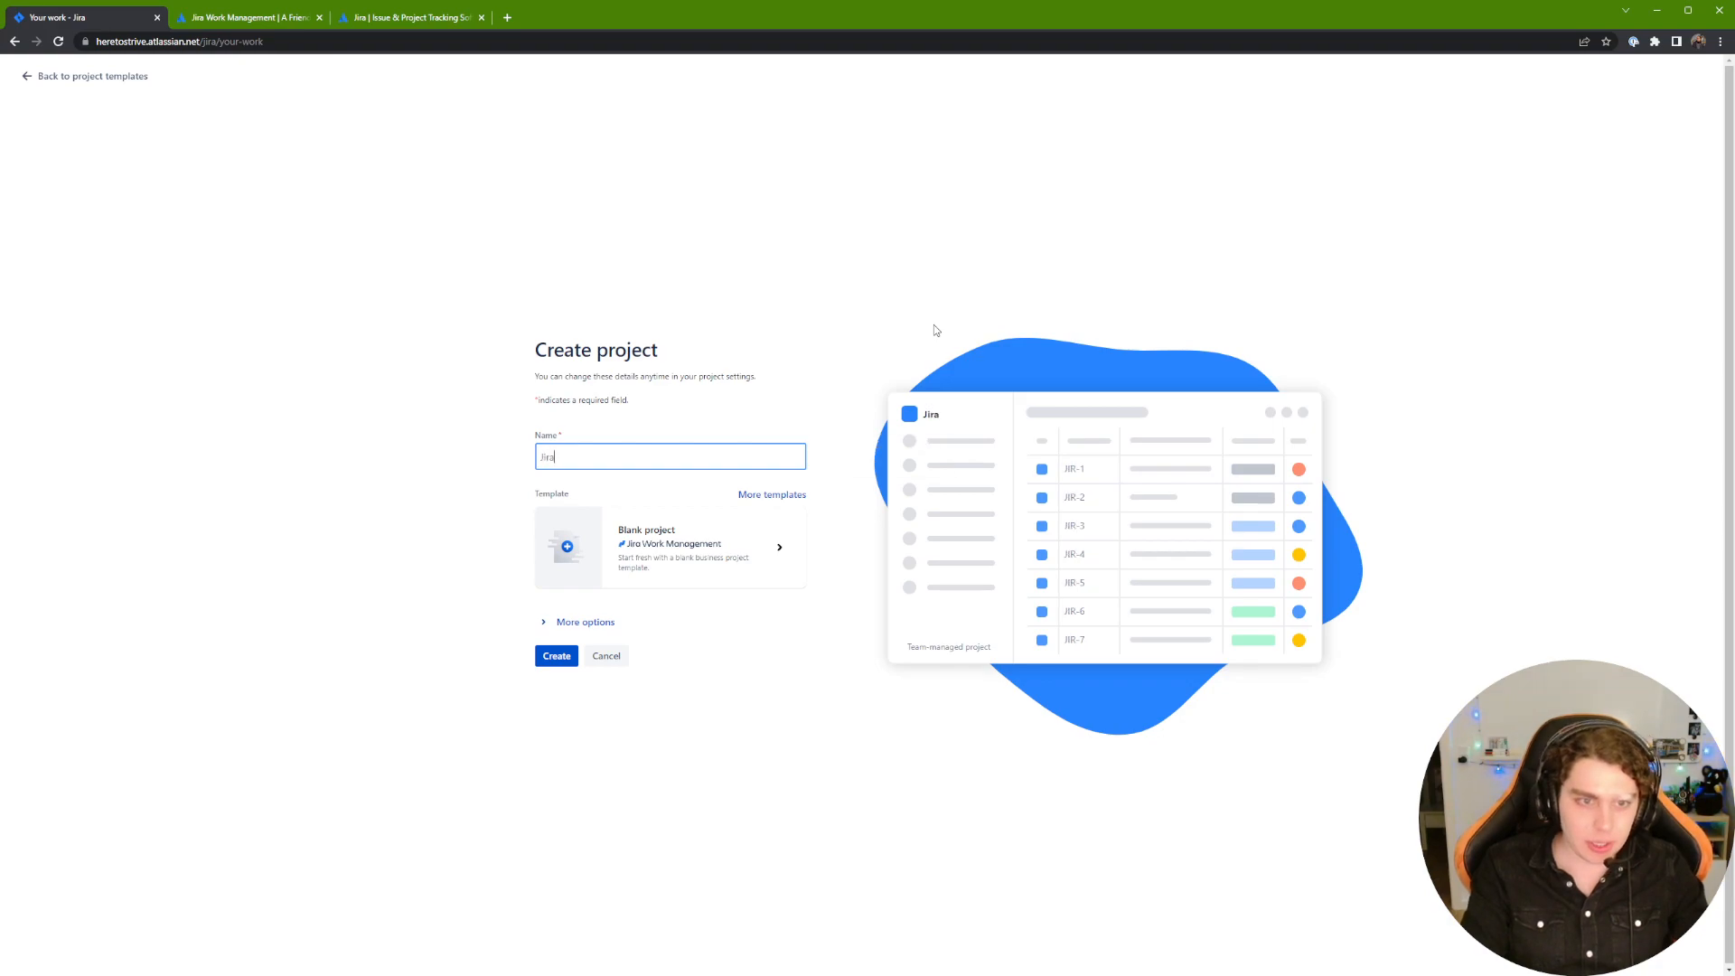
pyautogui.write('@')
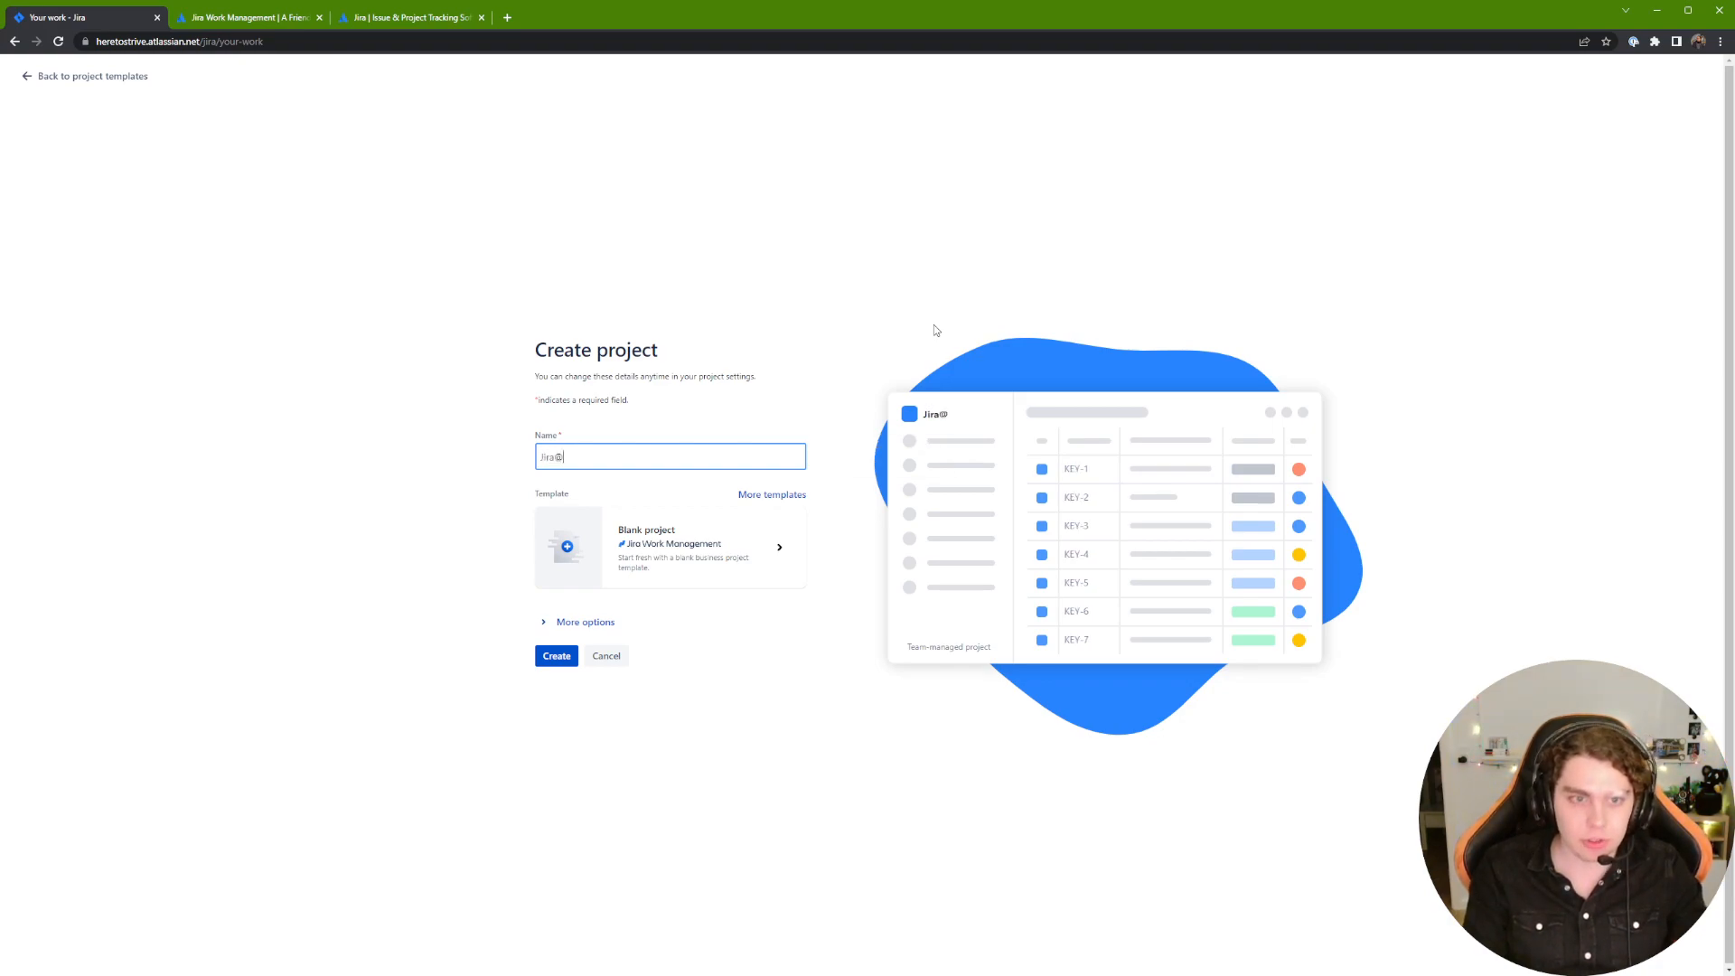
pyautogui.write('HereTo')
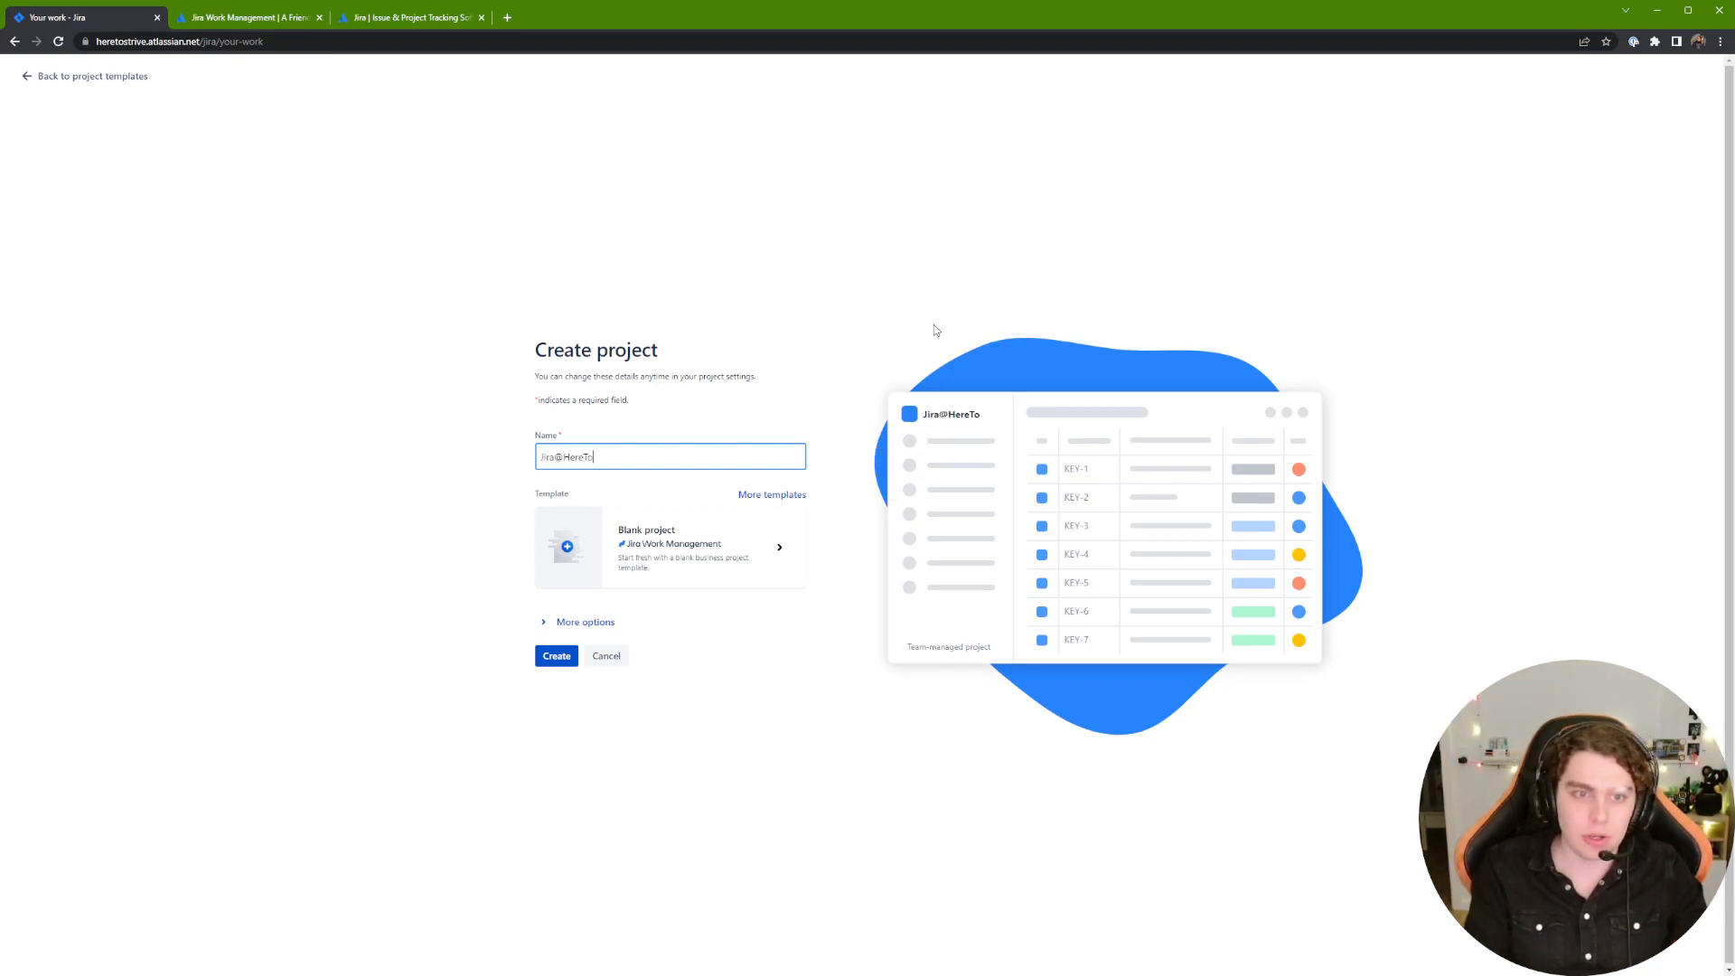
pyautogui.write('Strive:')
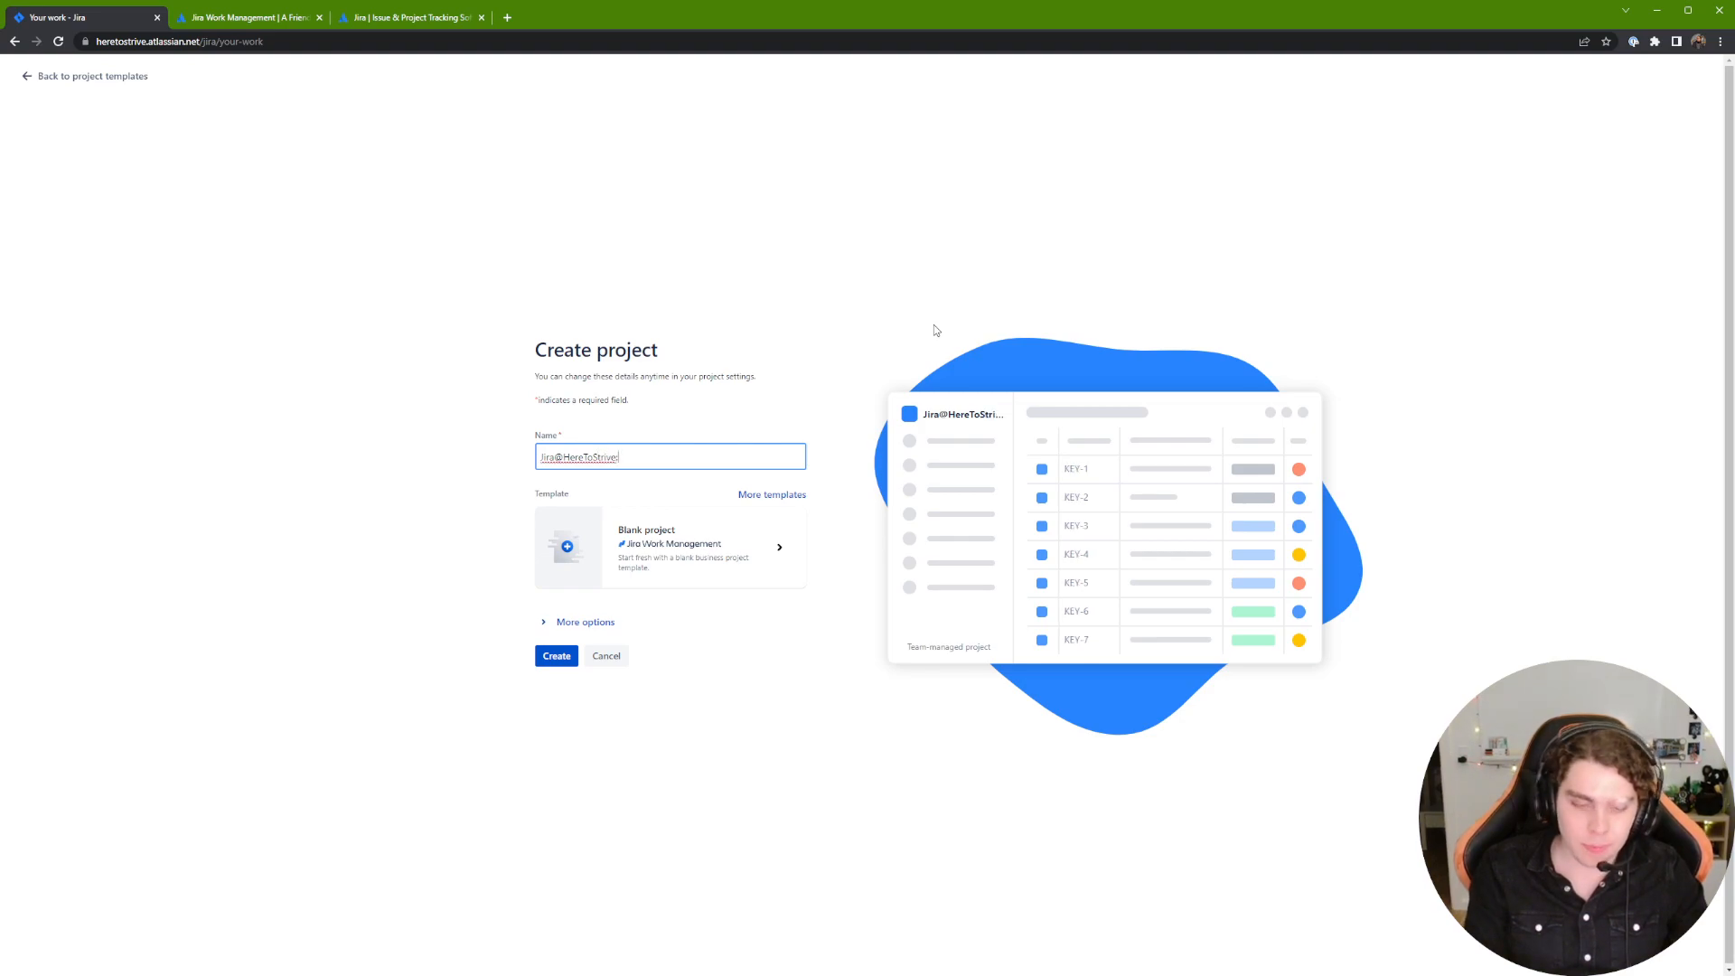
pyautogui.write(' Wo')
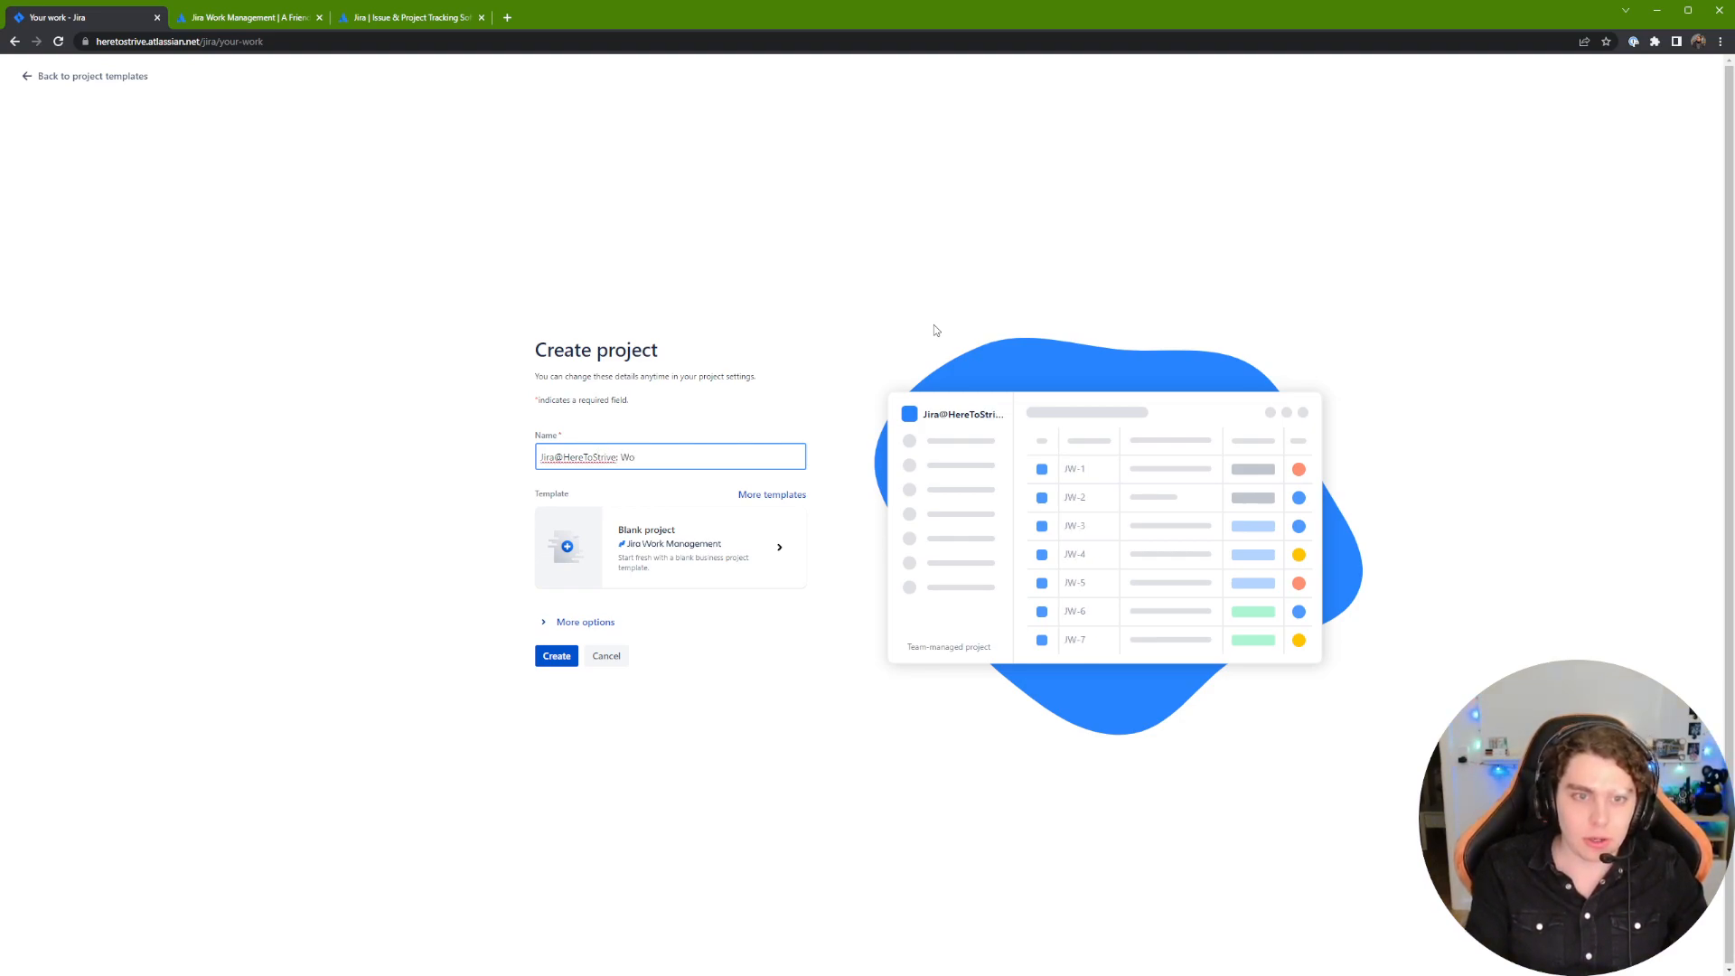
pyautogui.write('rkf Management')
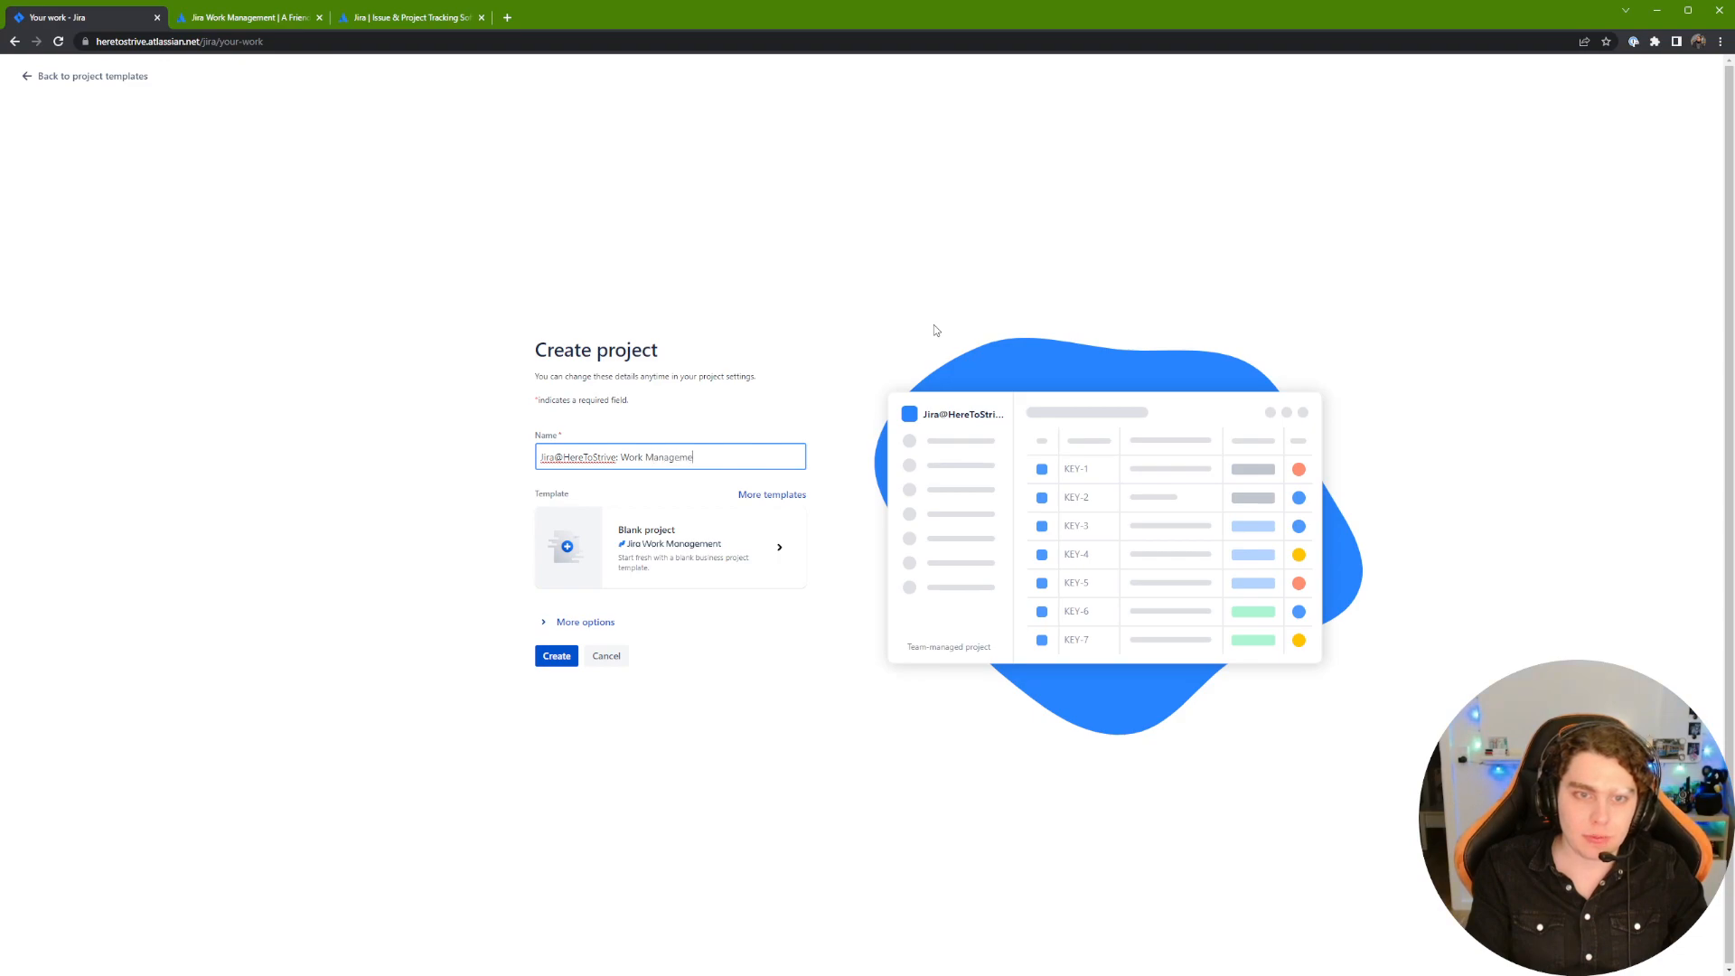
pyautogui.click(618, 456)
pyautogui.write('Jira')
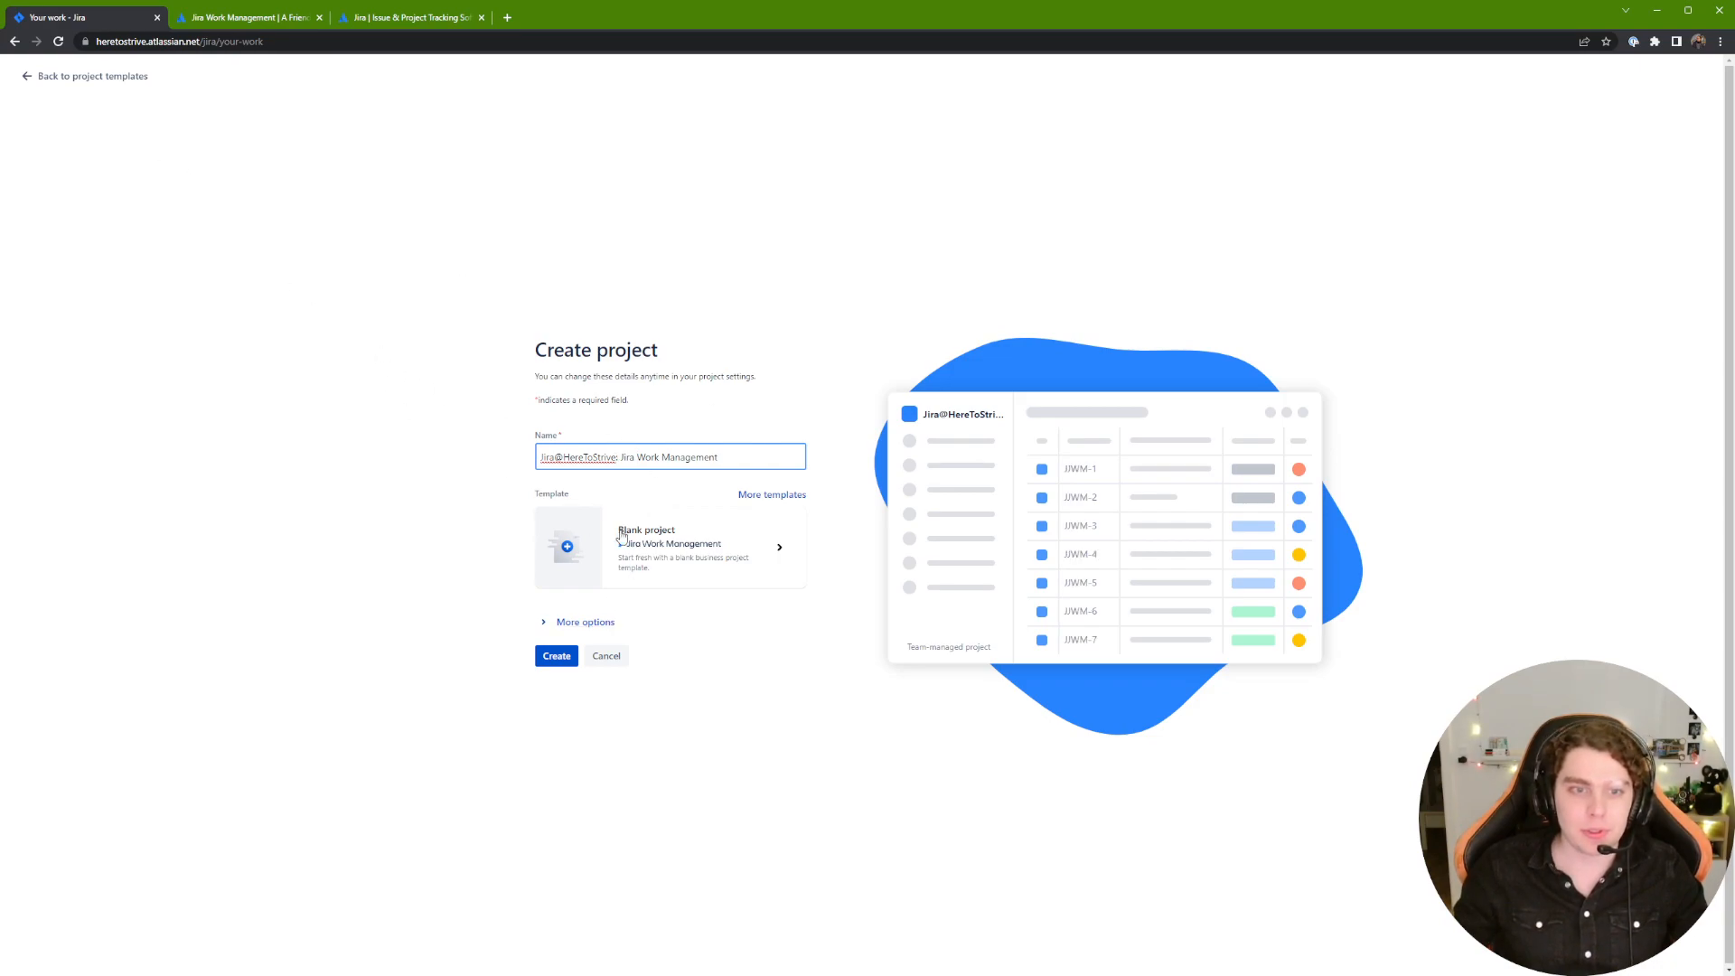
pyautogui.click(604, 622)
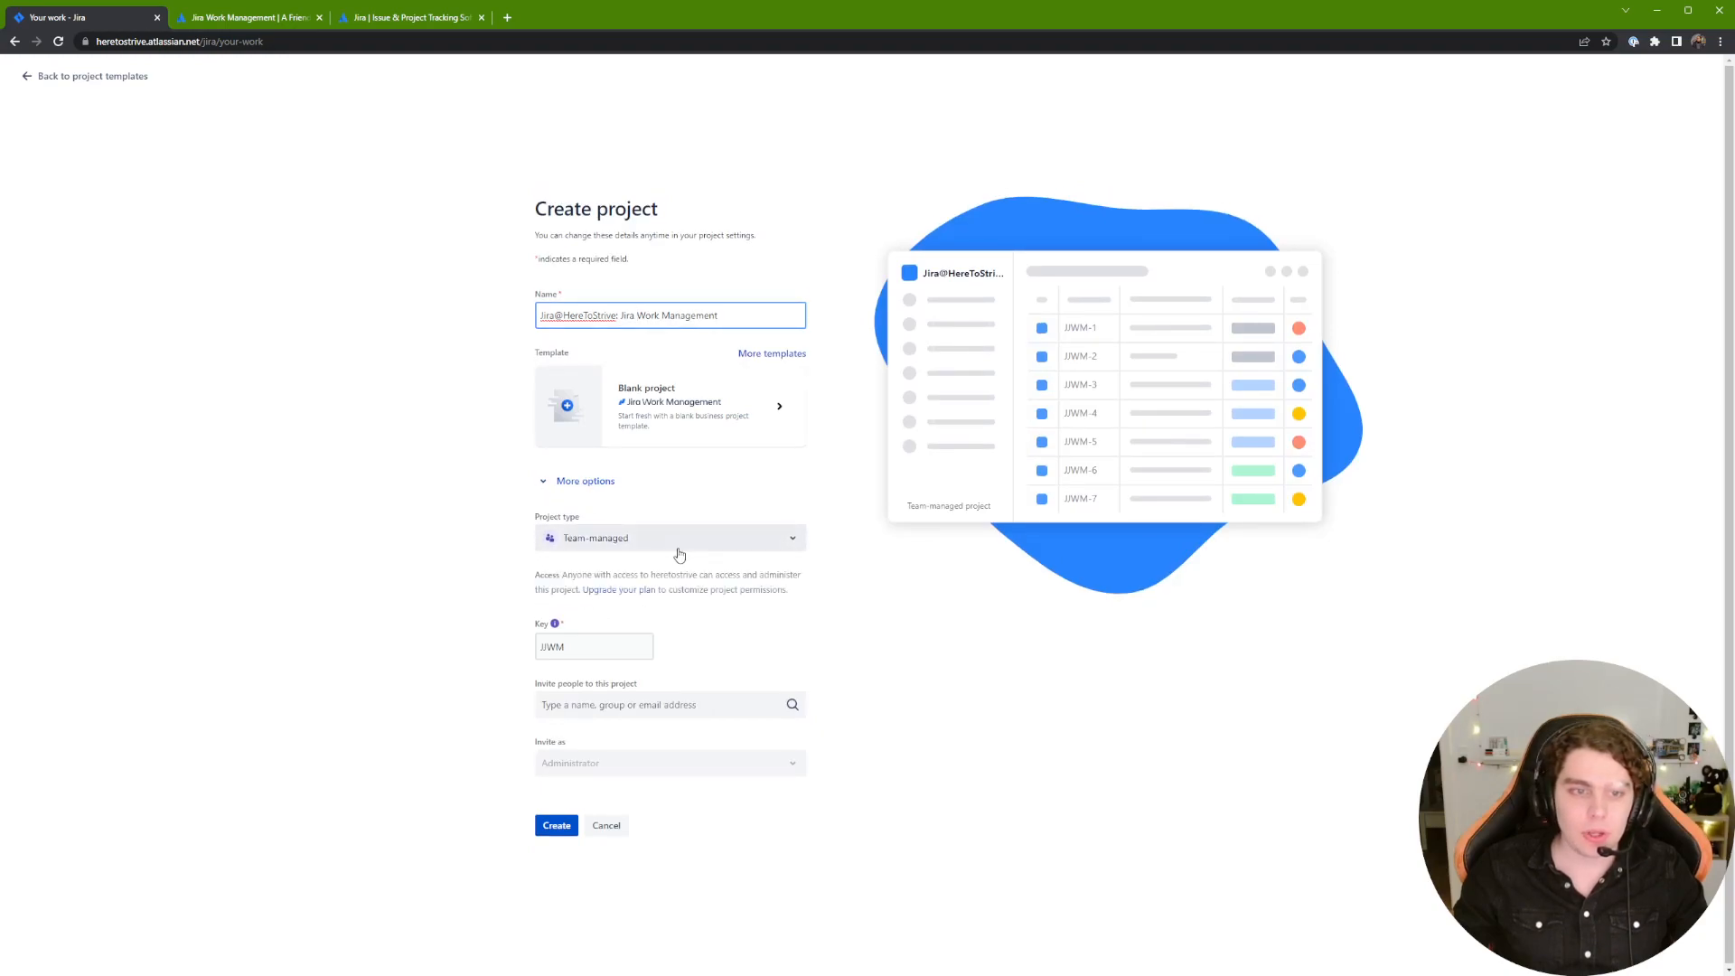
# Step: Show the Team-managed and Company-managed project type choices
pyautogui.click(706, 547)
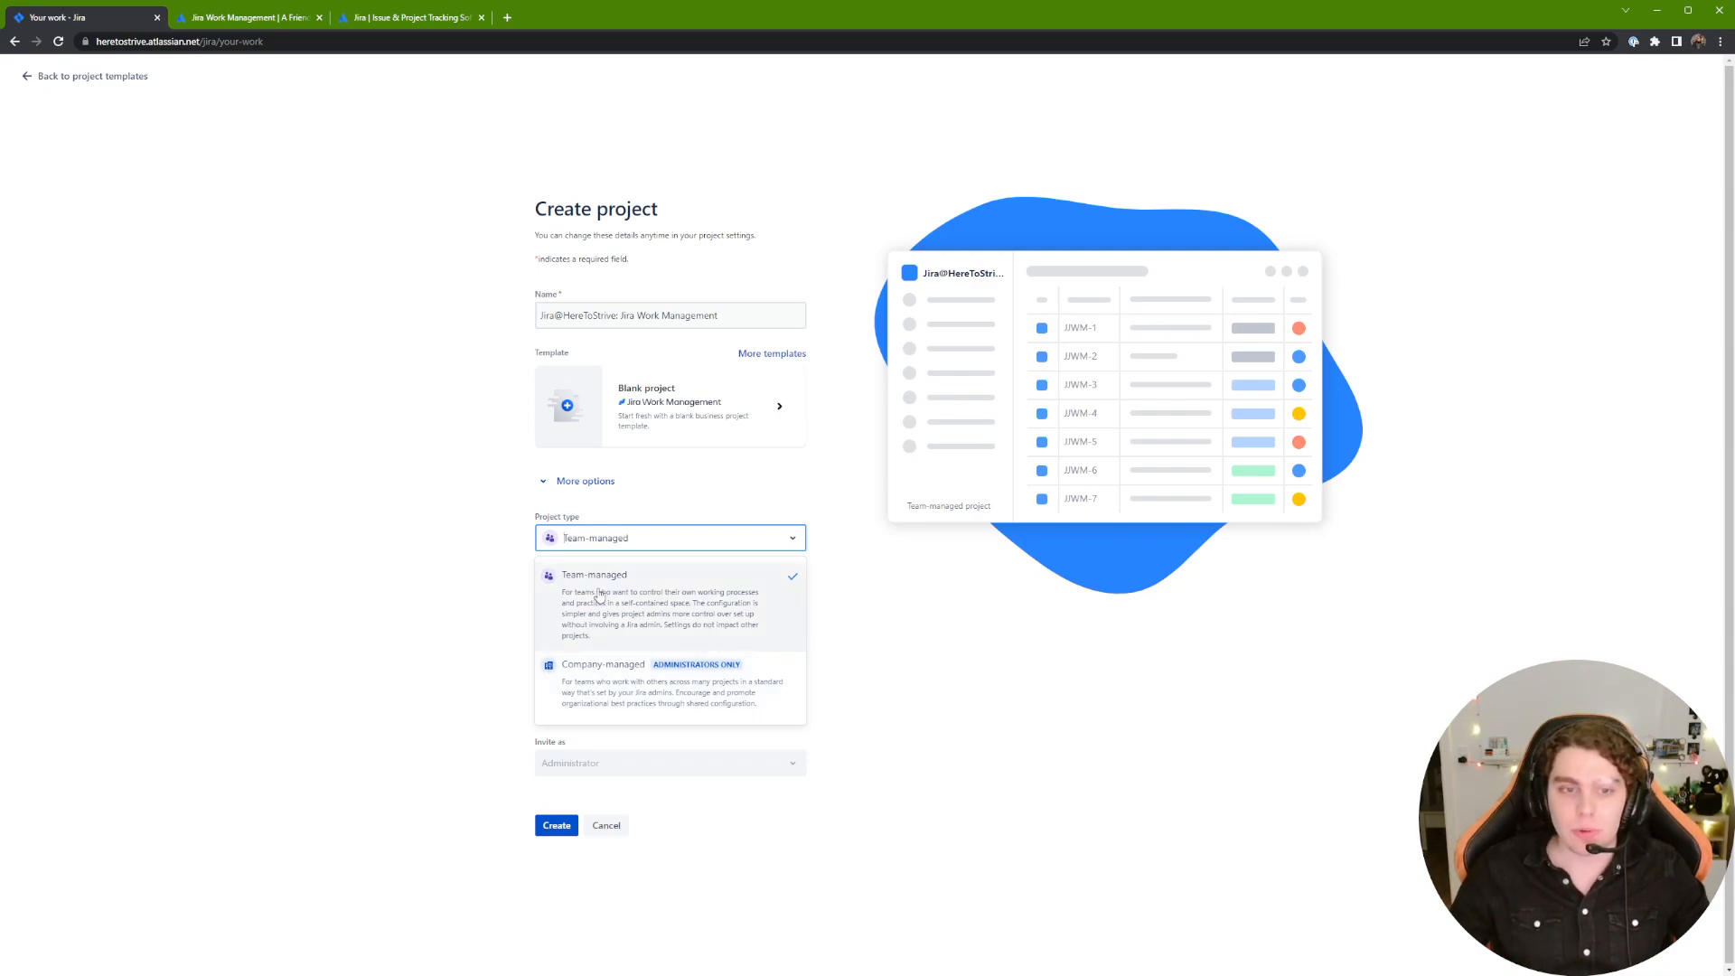
# Step: Keep the project Team-managed and change its key from JJWM to WM
pyautogui.click(667, 573)
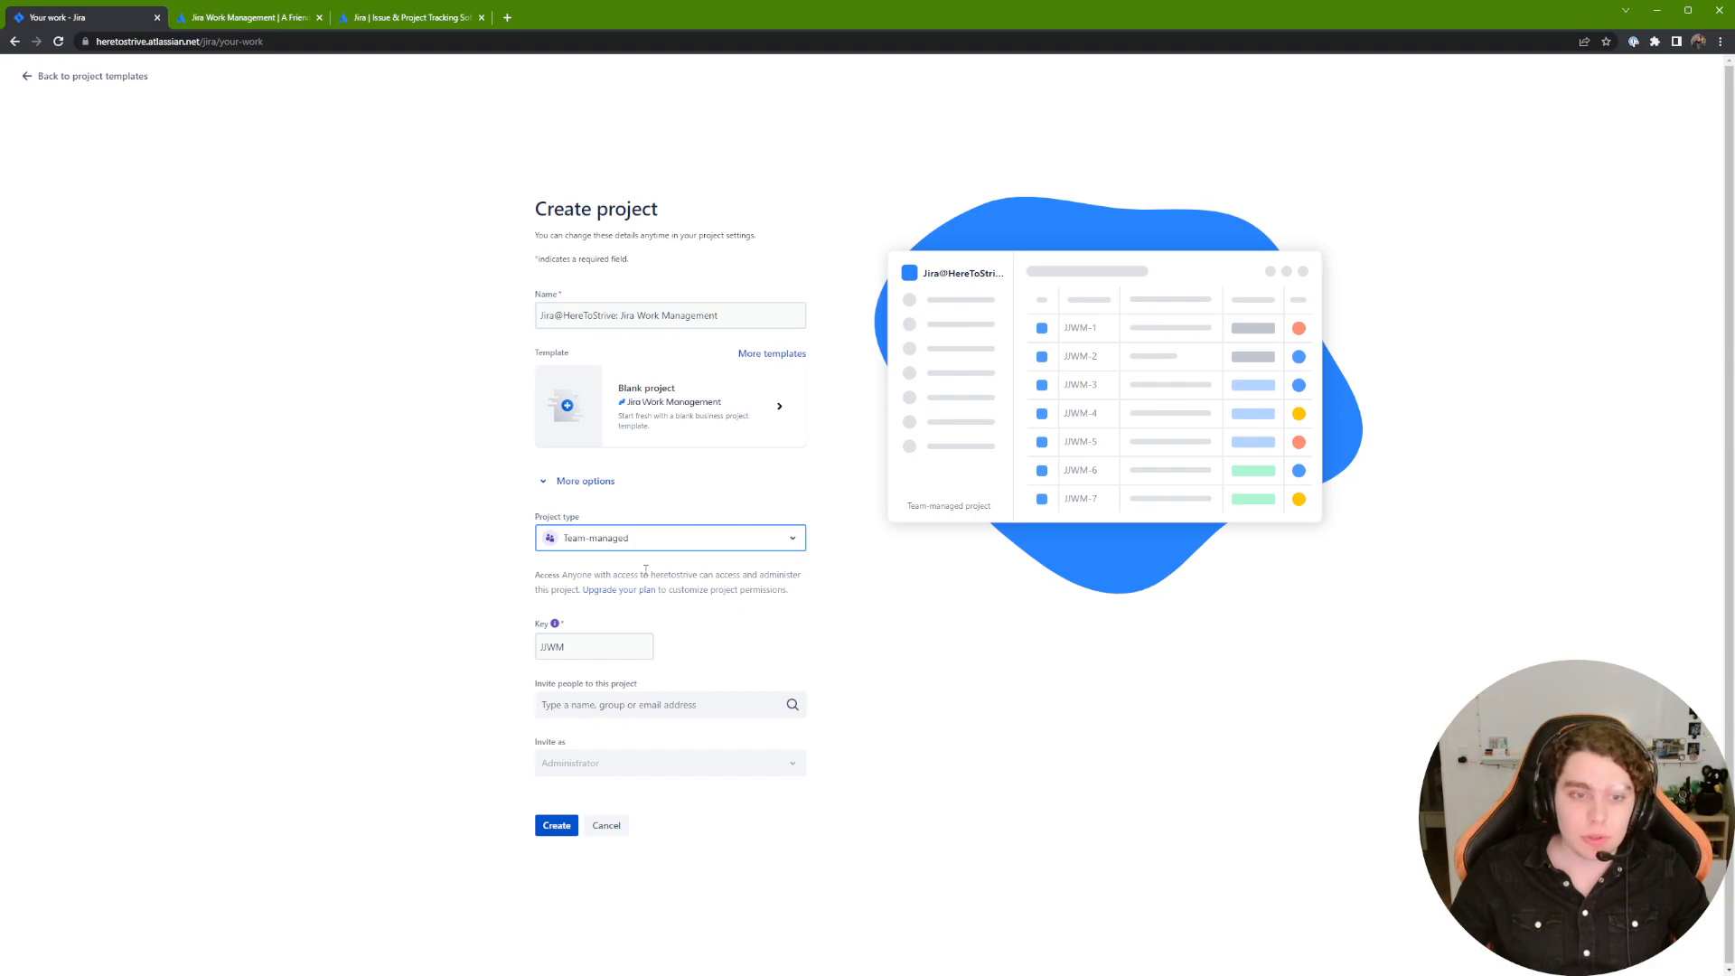
pyautogui.click(511, 578)
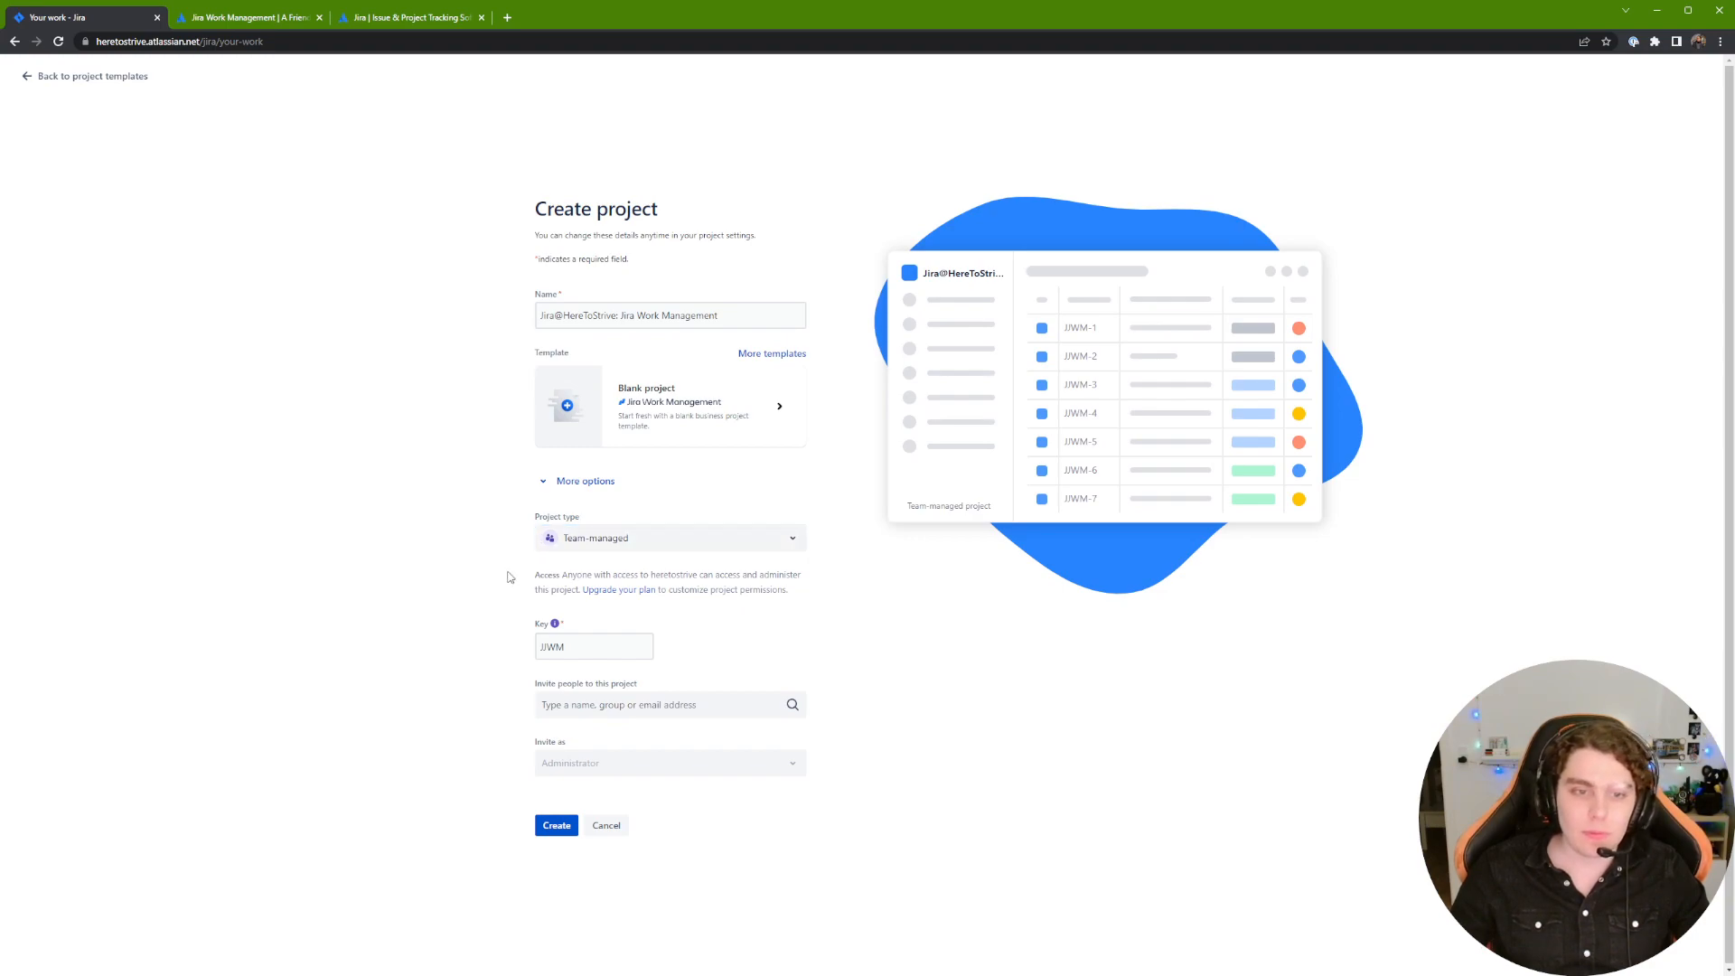
pyautogui.doubleClick(578, 648)
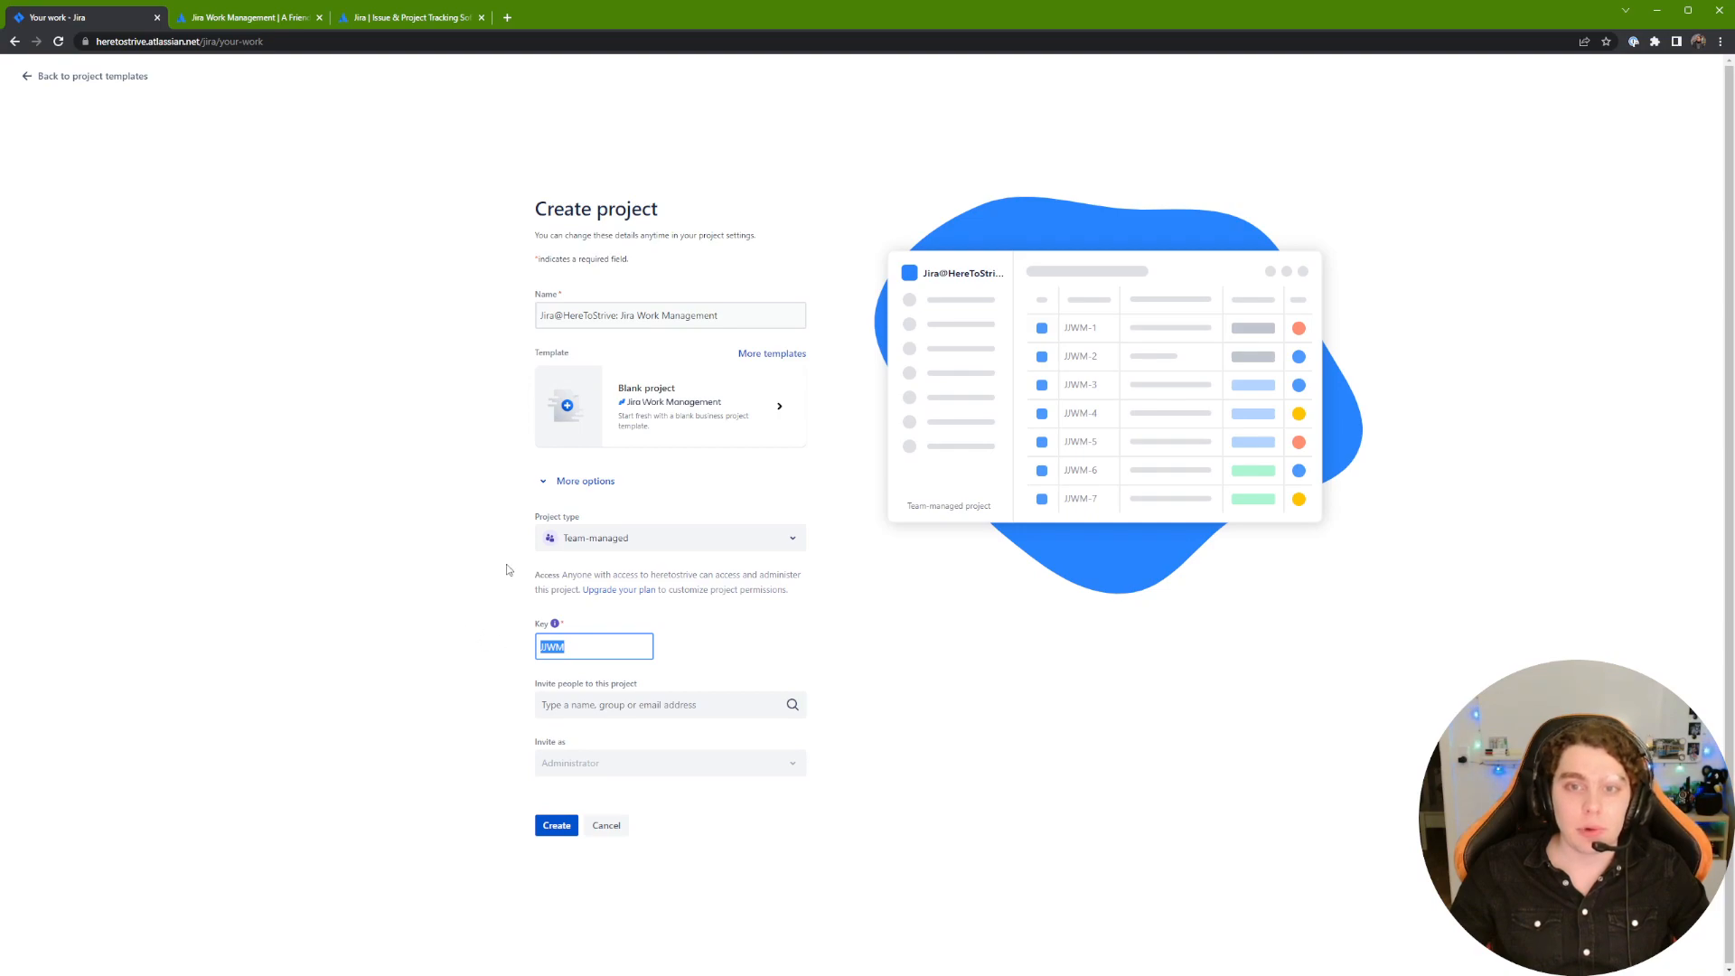
pyautogui.moveTo(1062, 329); pyautogui.dragTo(1100, 329)
pyautogui.click(1076, 327)
pyautogui.click(1124, 336)
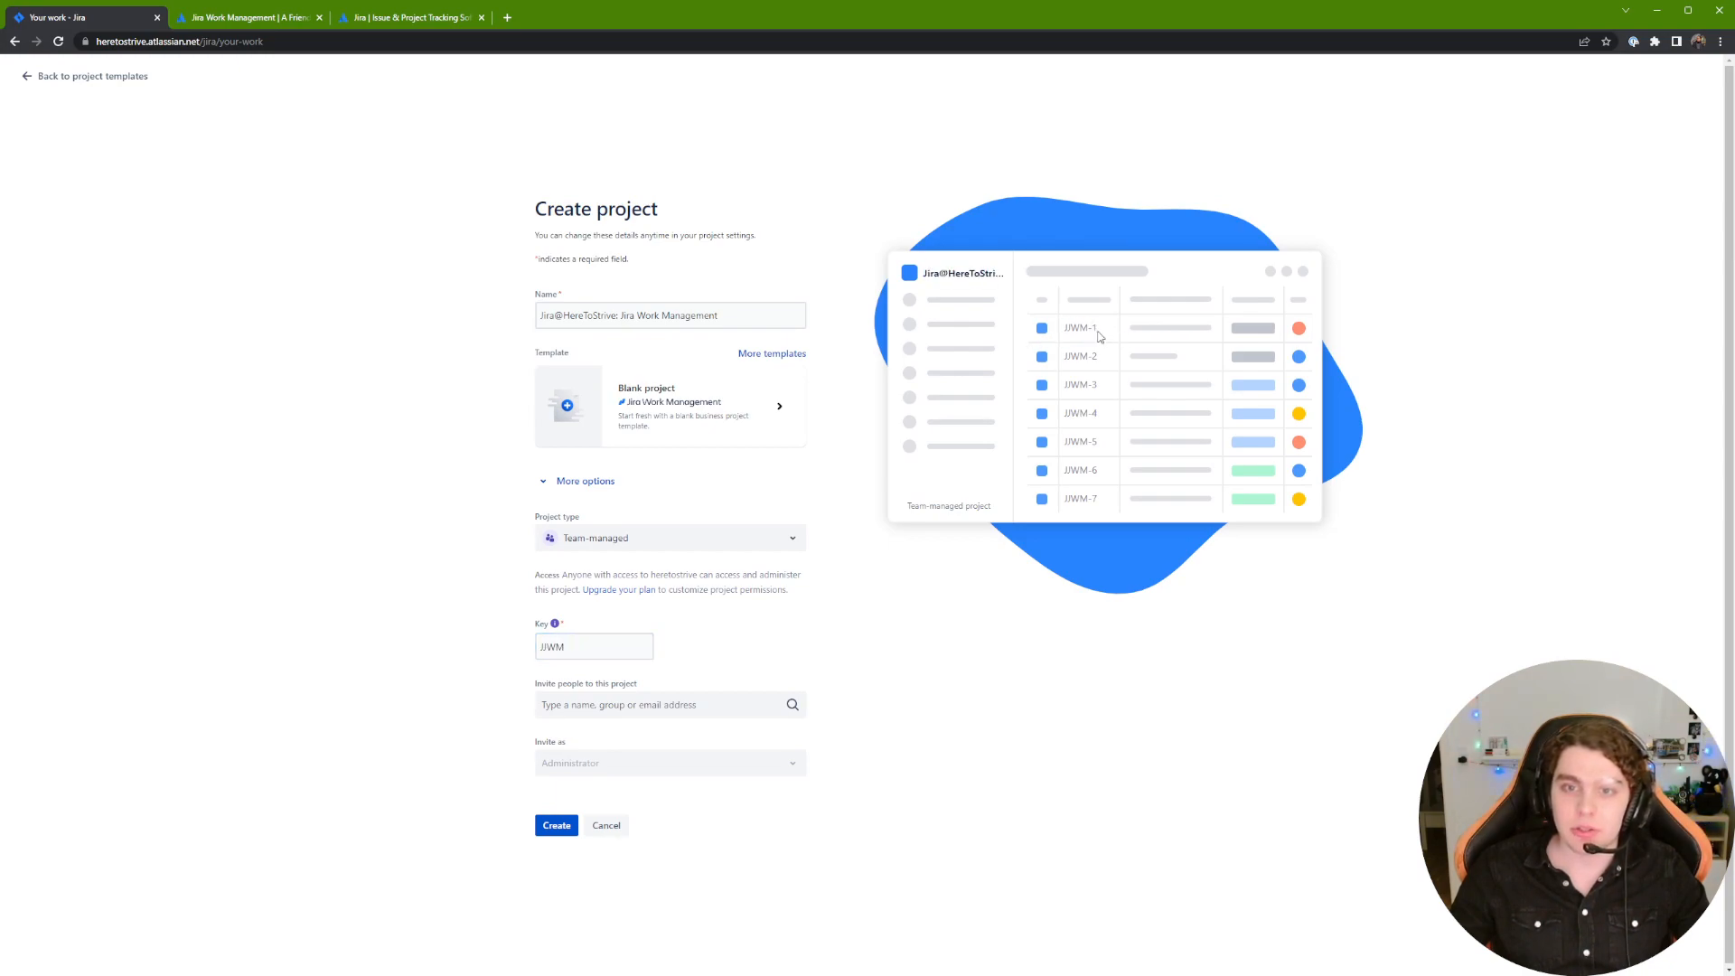
pyautogui.doubleClick(613, 656)
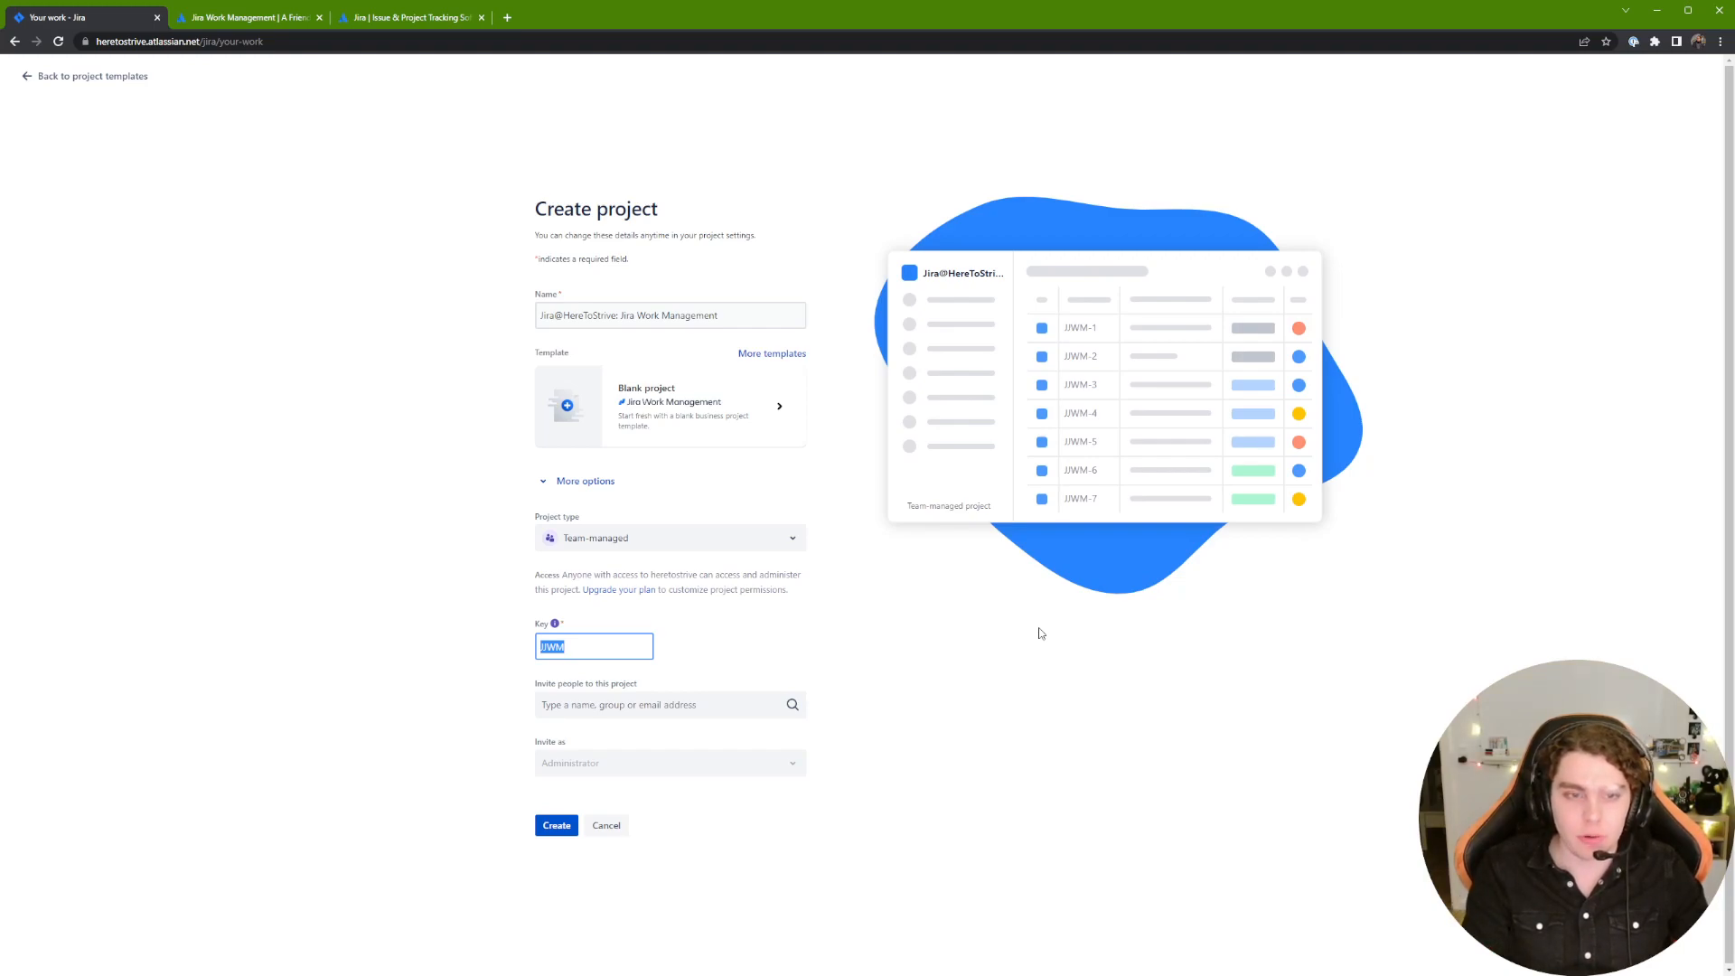
pyautogui.write('WM')
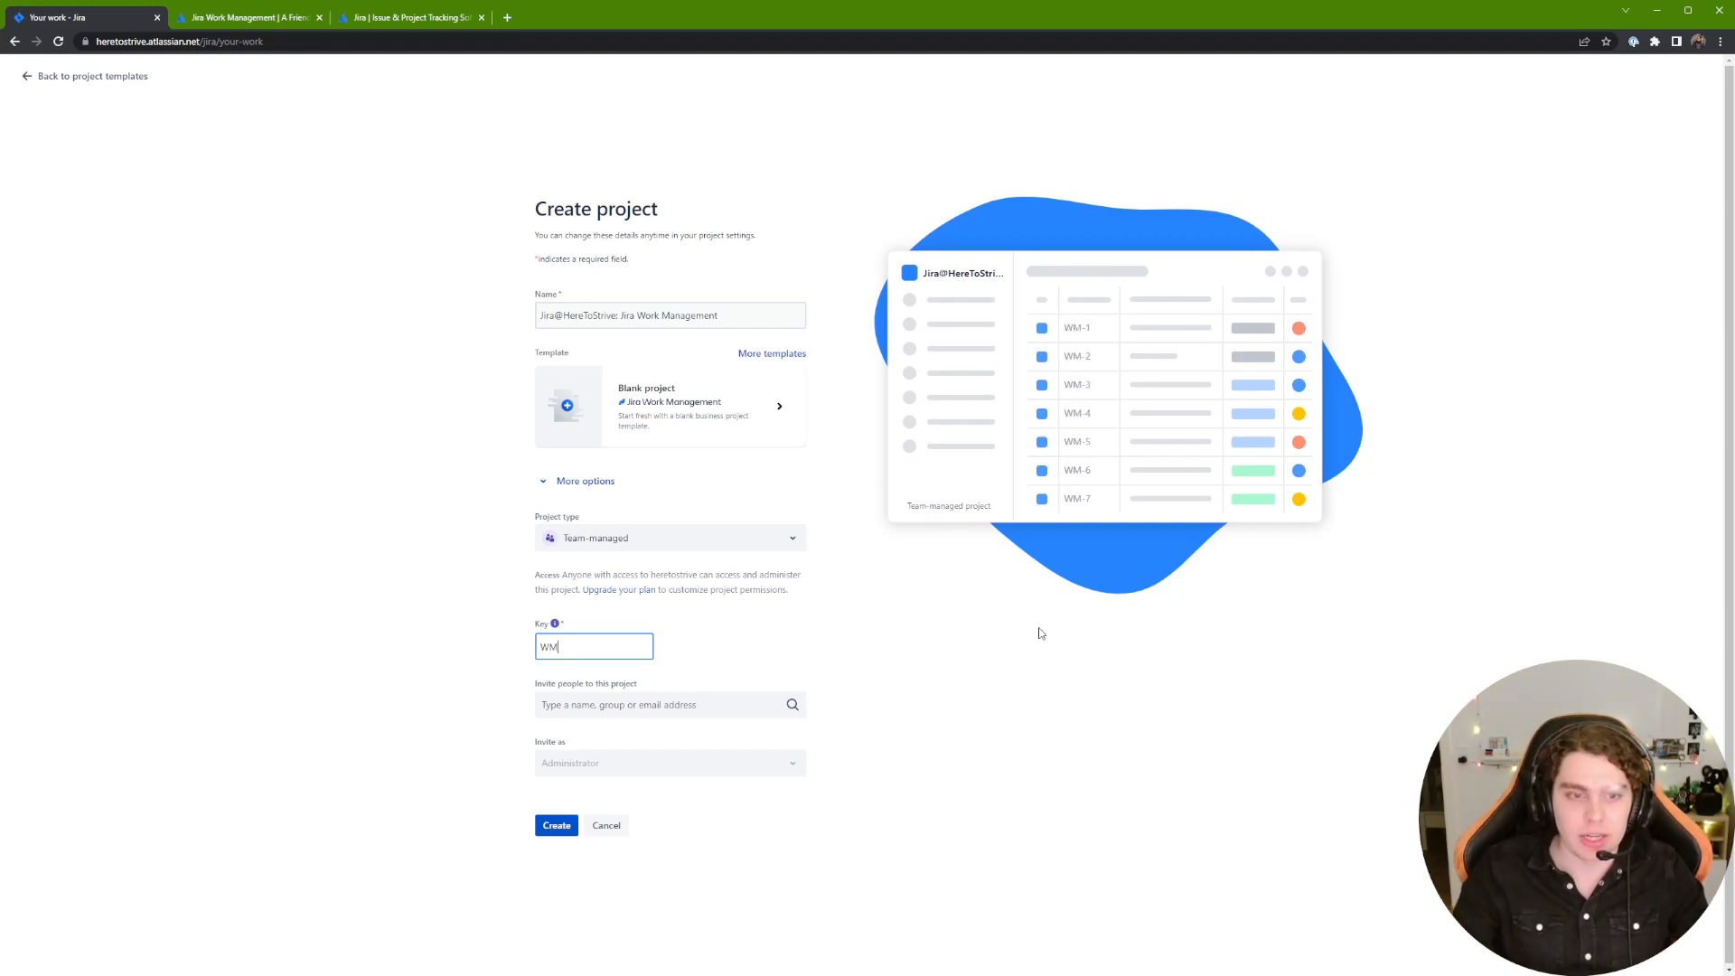
pyautogui.click(1019, 616)
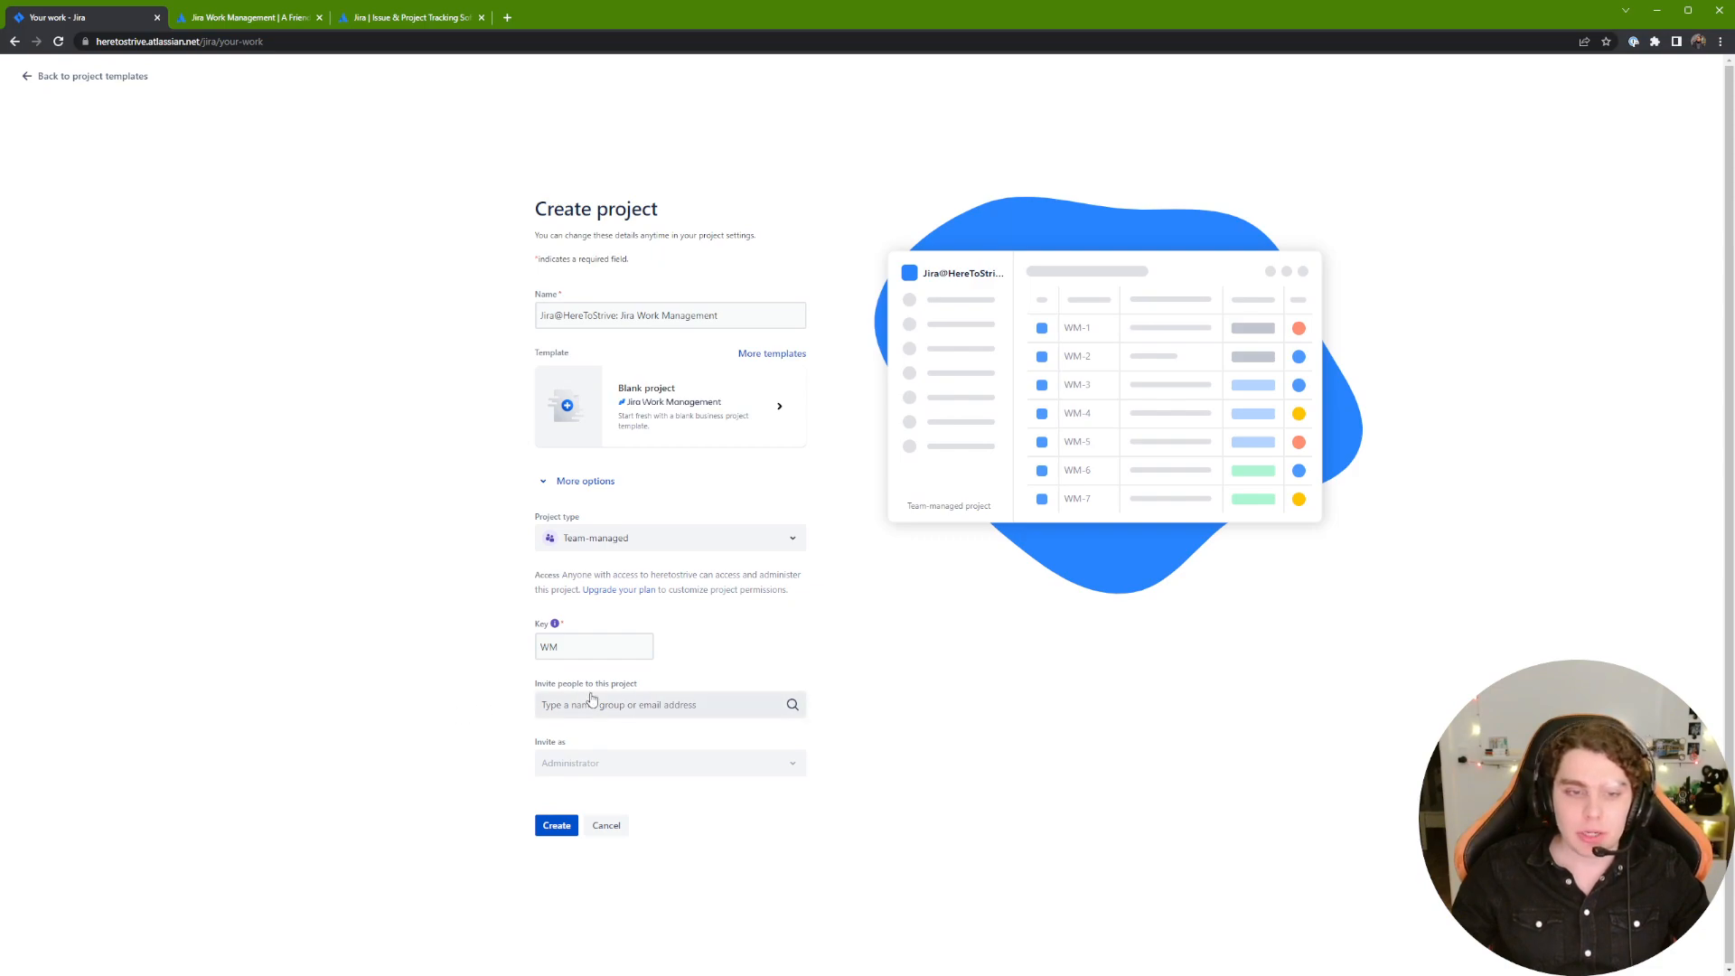
# Step: Create the team-managed WM project
pyautogui.moveTo(548, 754)
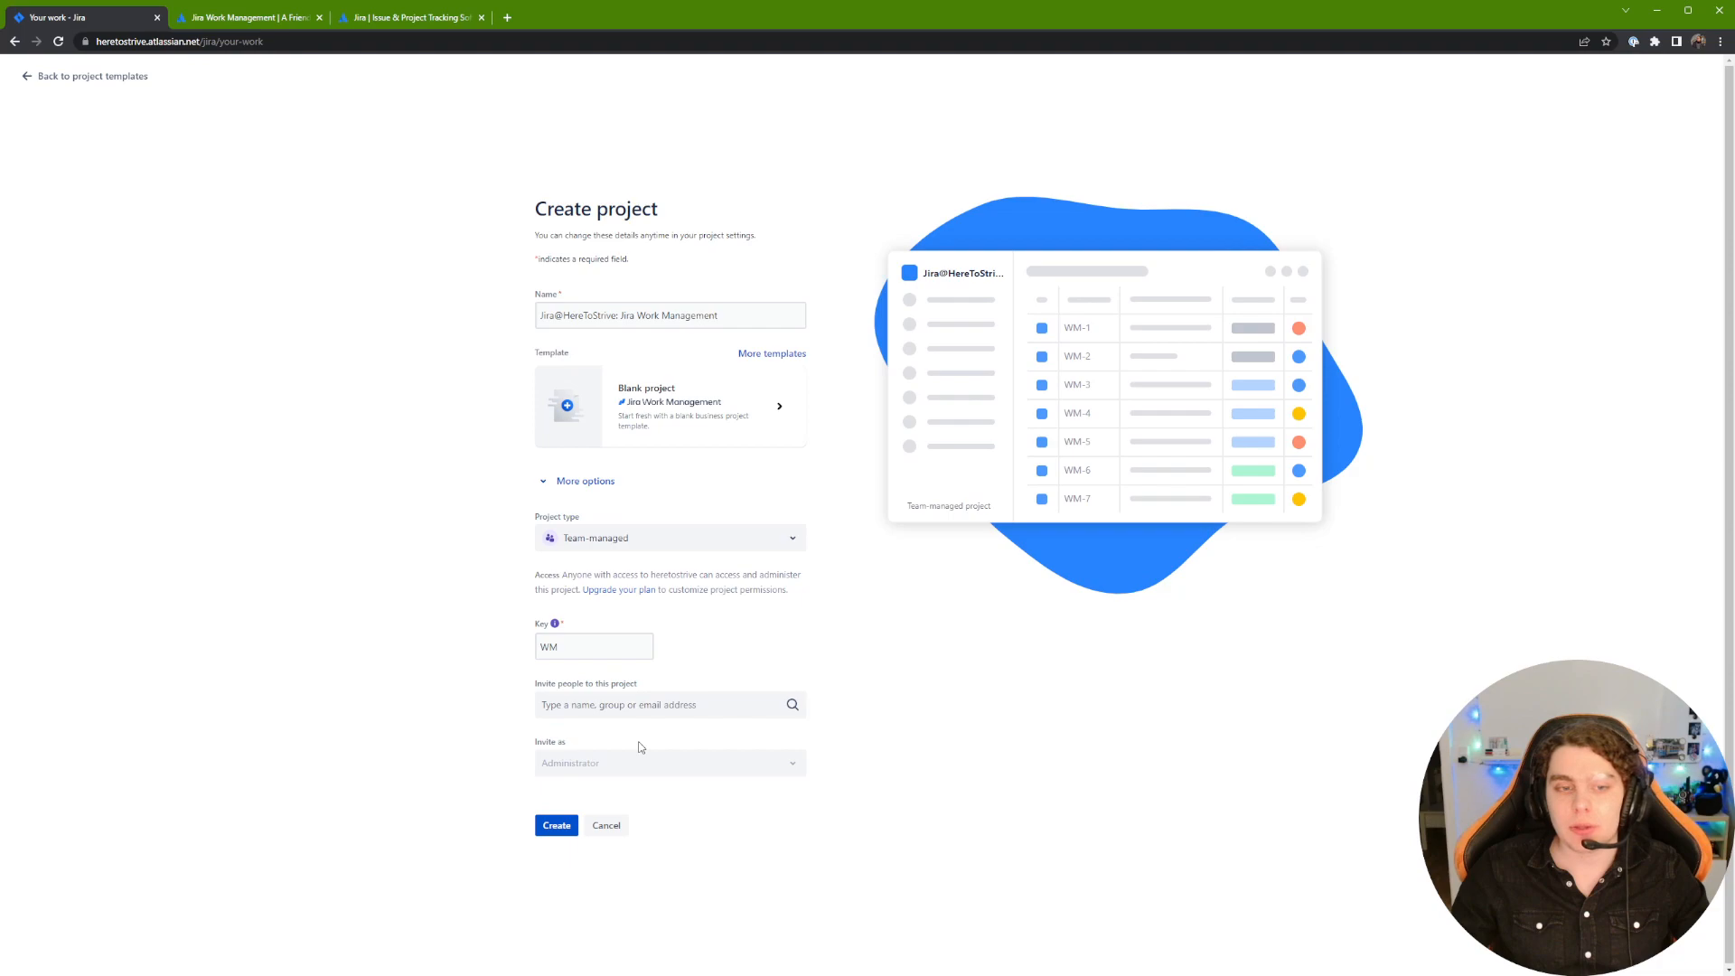
pyautogui.moveTo(618, 754)
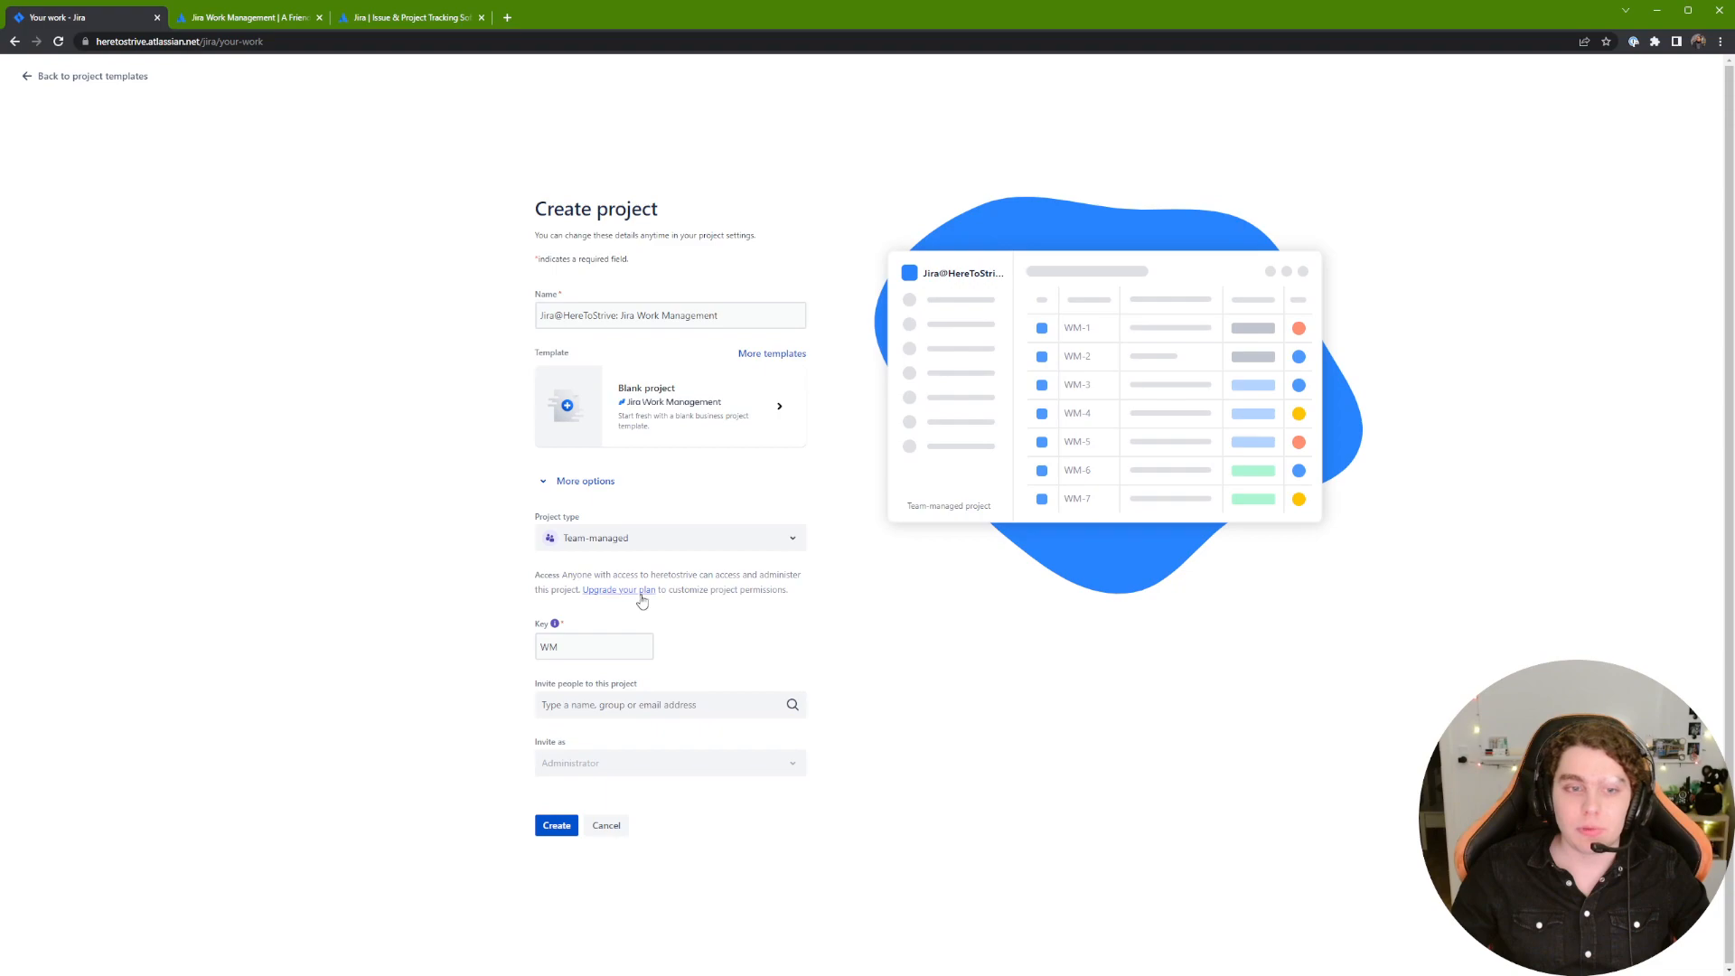
pyautogui.moveTo(536, 576); pyautogui.dragTo(593, 575)
pyautogui.click(758, 571)
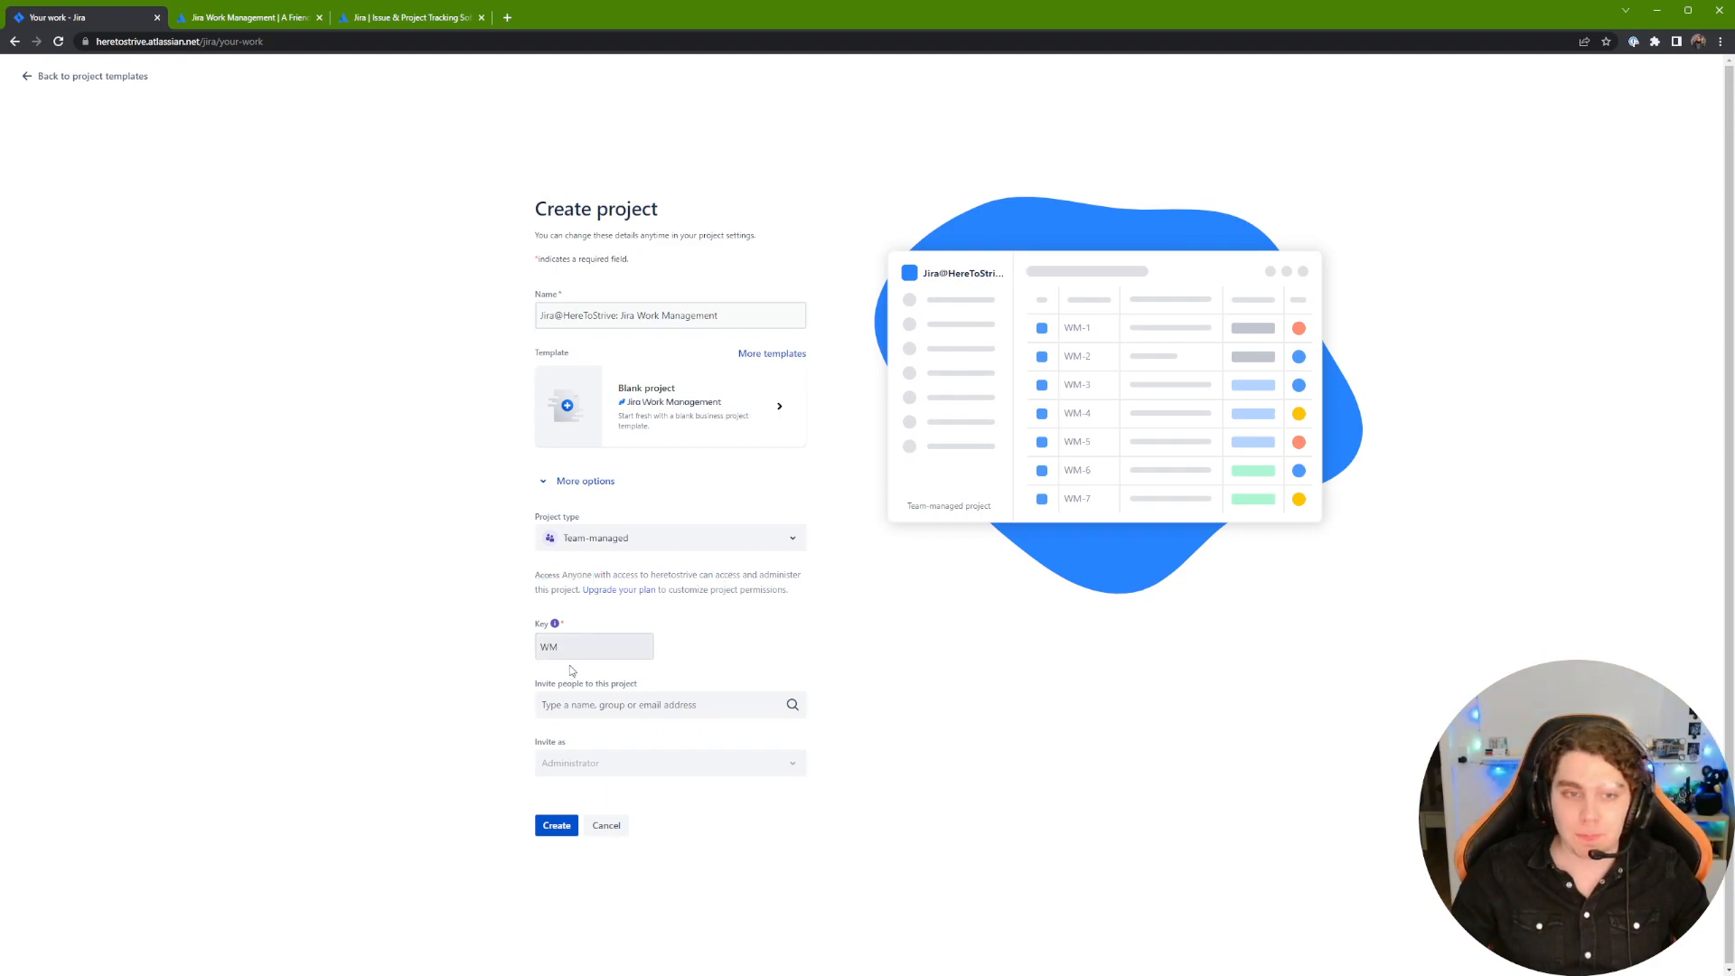
pyautogui.click(557, 822)
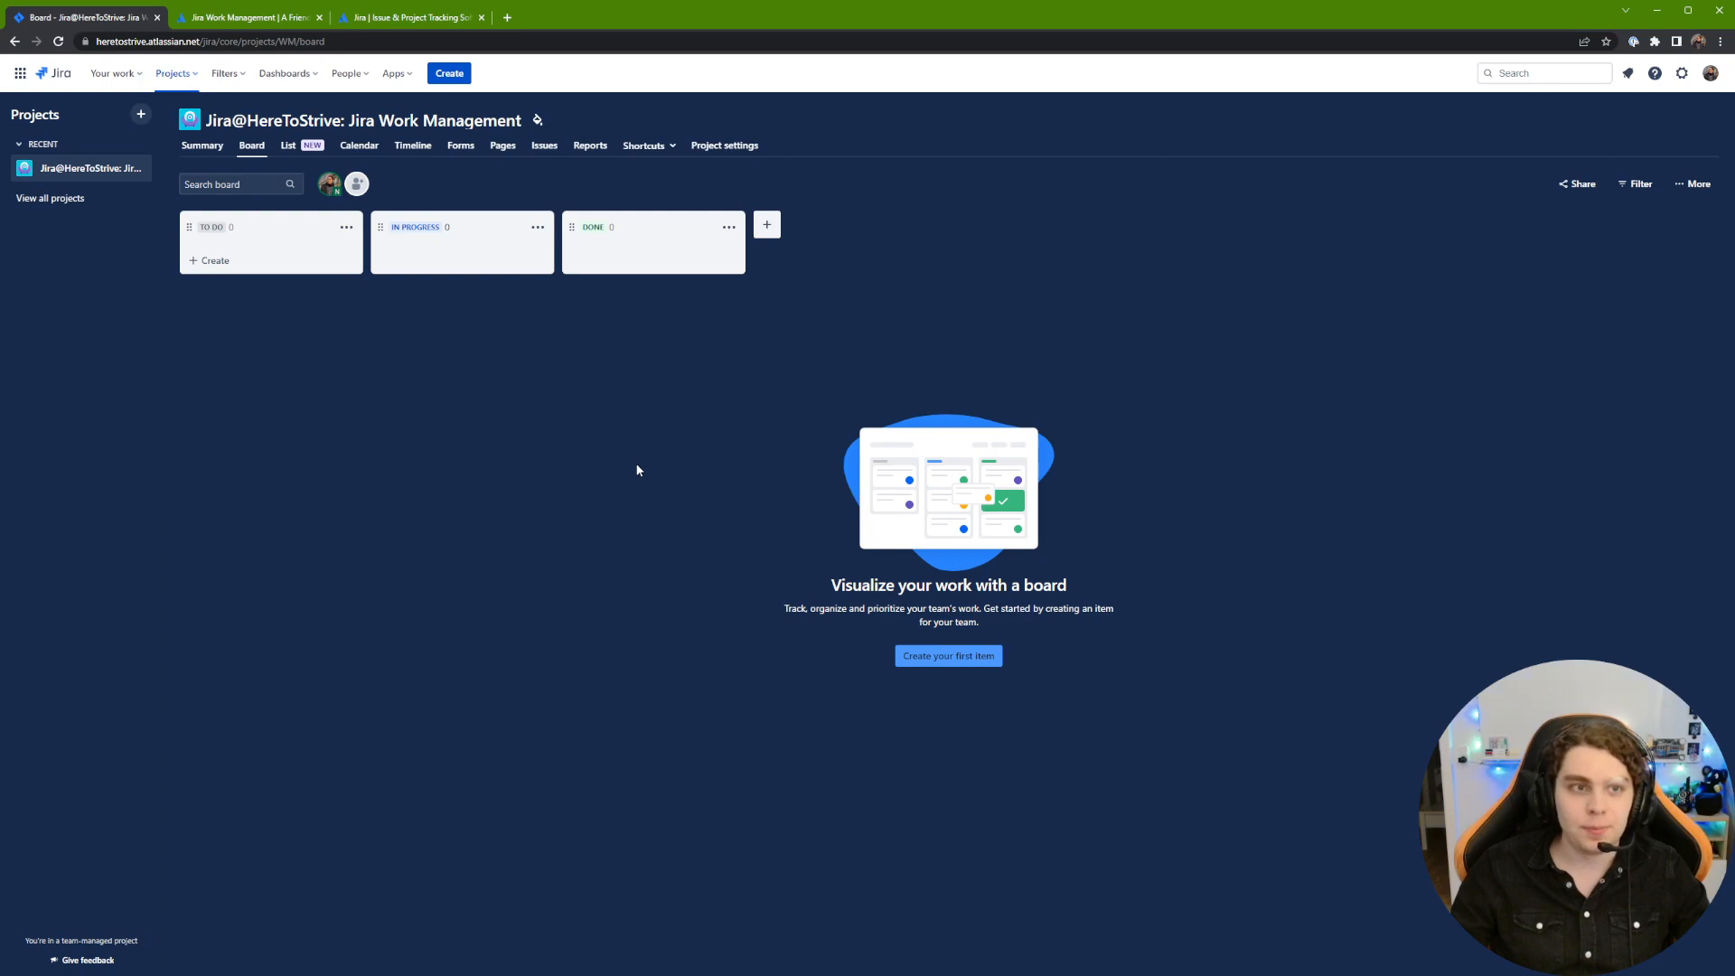
# Step: Highlight and then deselect the new project's title on its empty board
pyautogui.moveTo(204, 120); pyautogui.dragTo(522, 126)
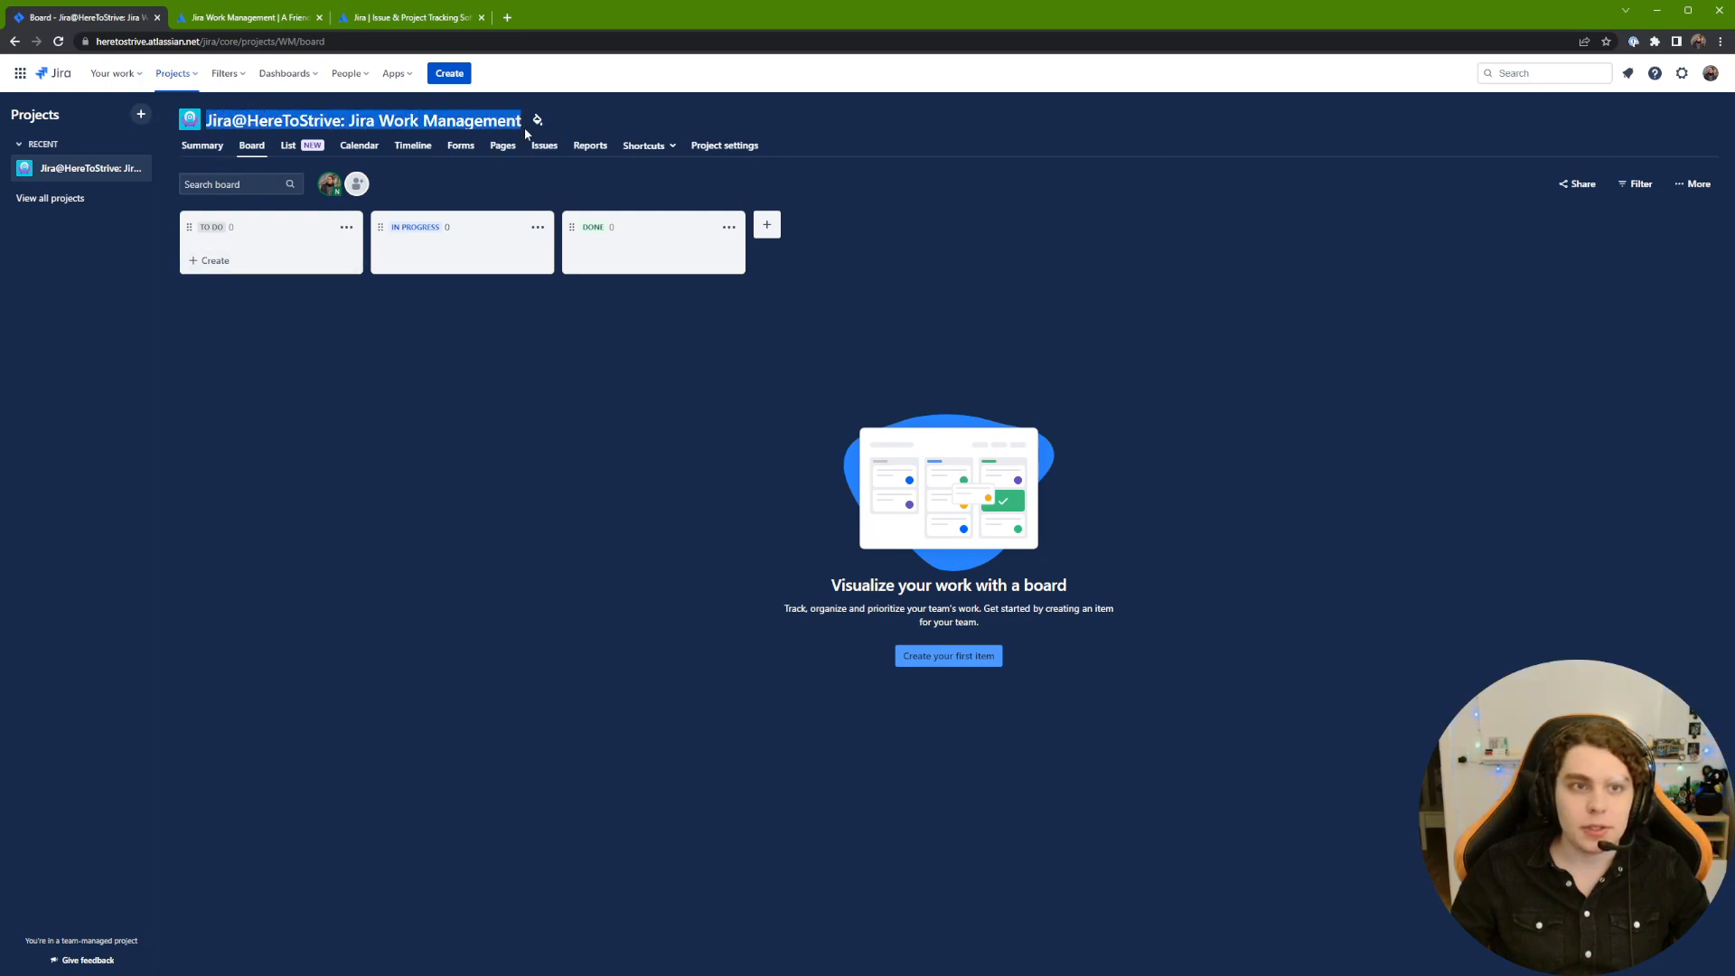
pyautogui.click(361, 388)
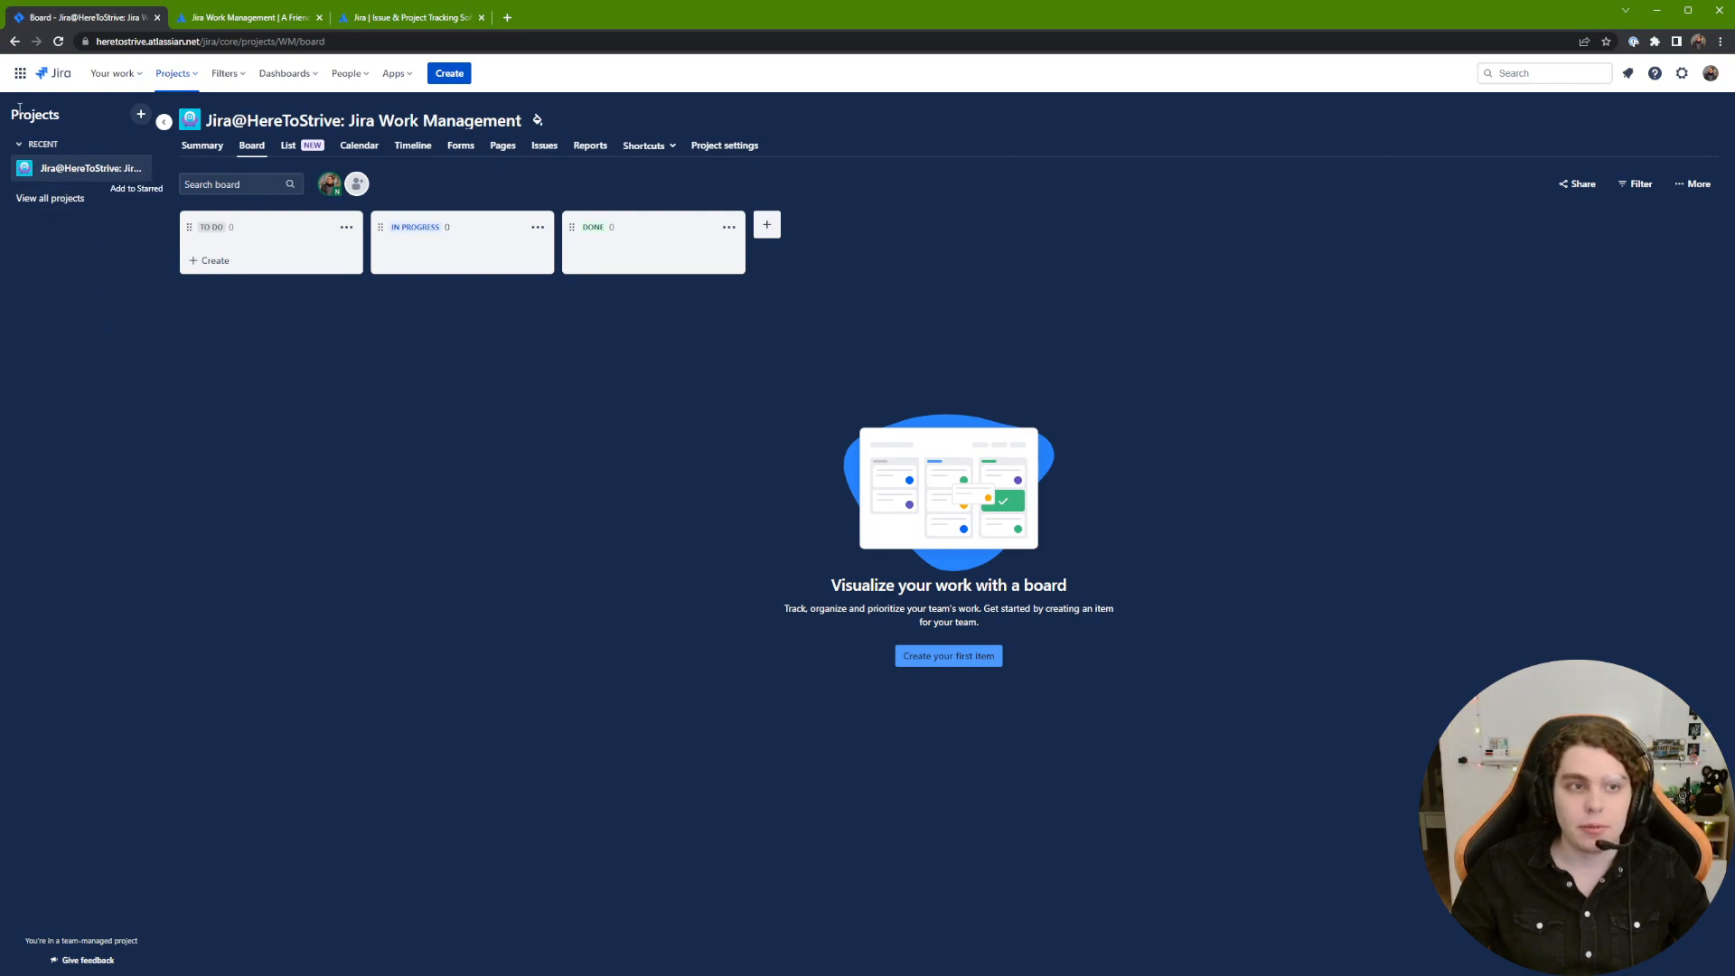
# Step: Leave the board background colour unchanged and go to the project's Summary page
pyautogui.click(538, 123)
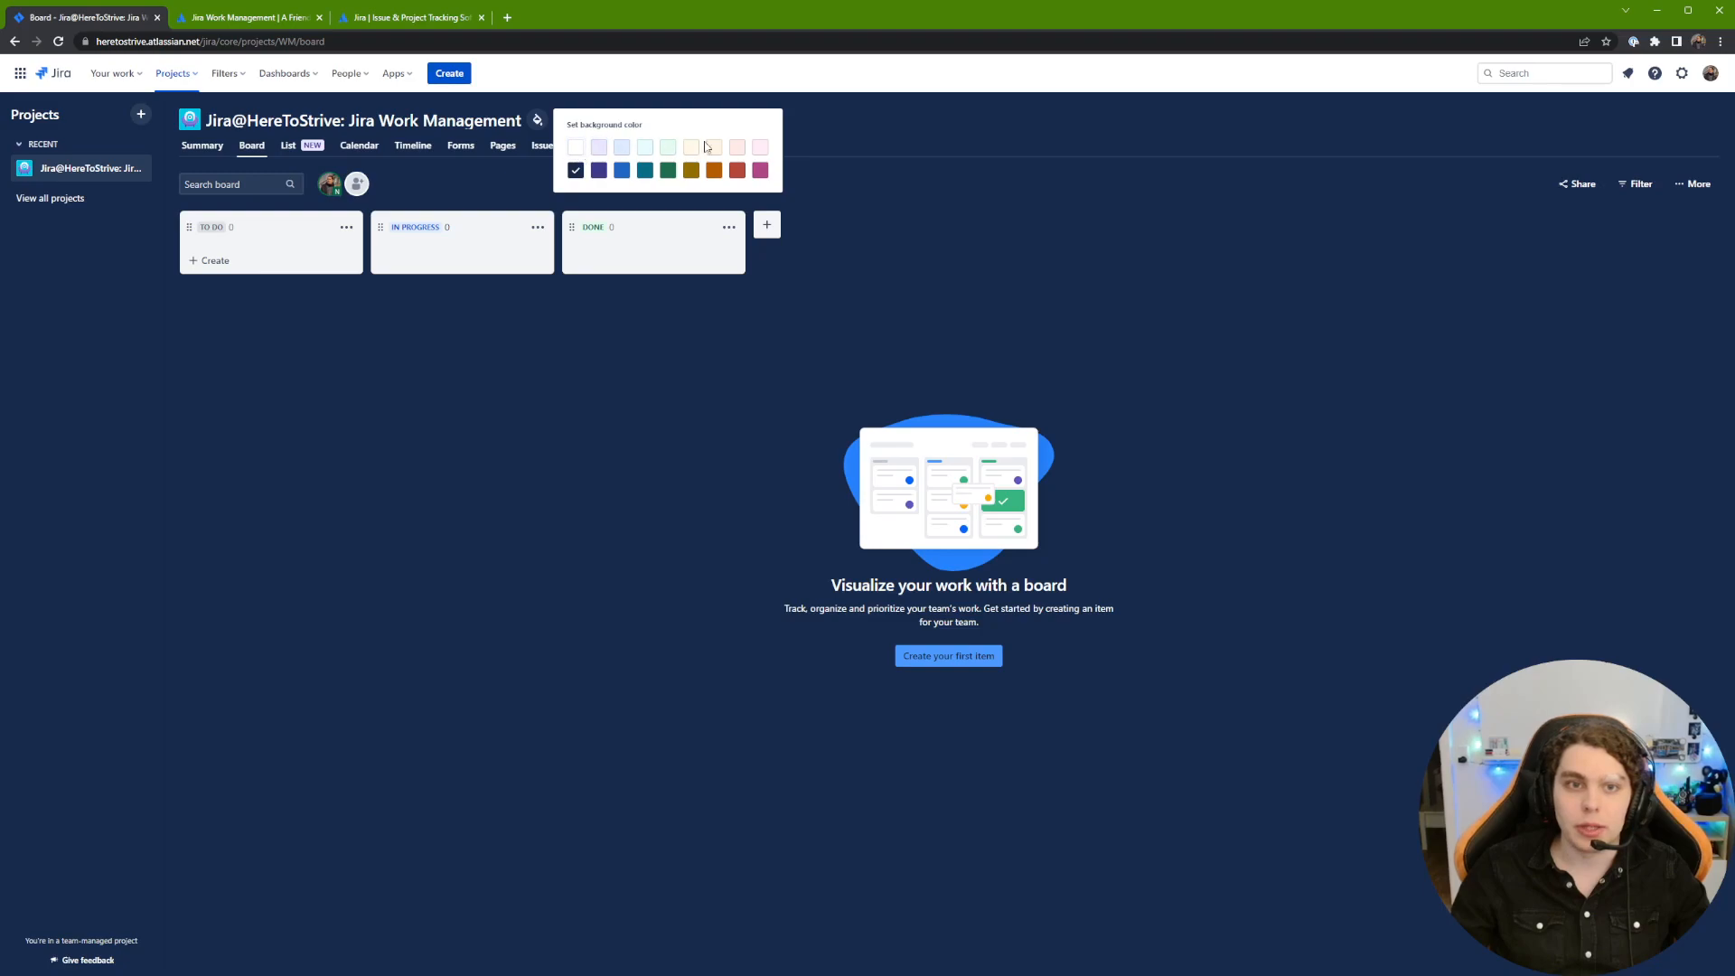
pyautogui.click(960, 282)
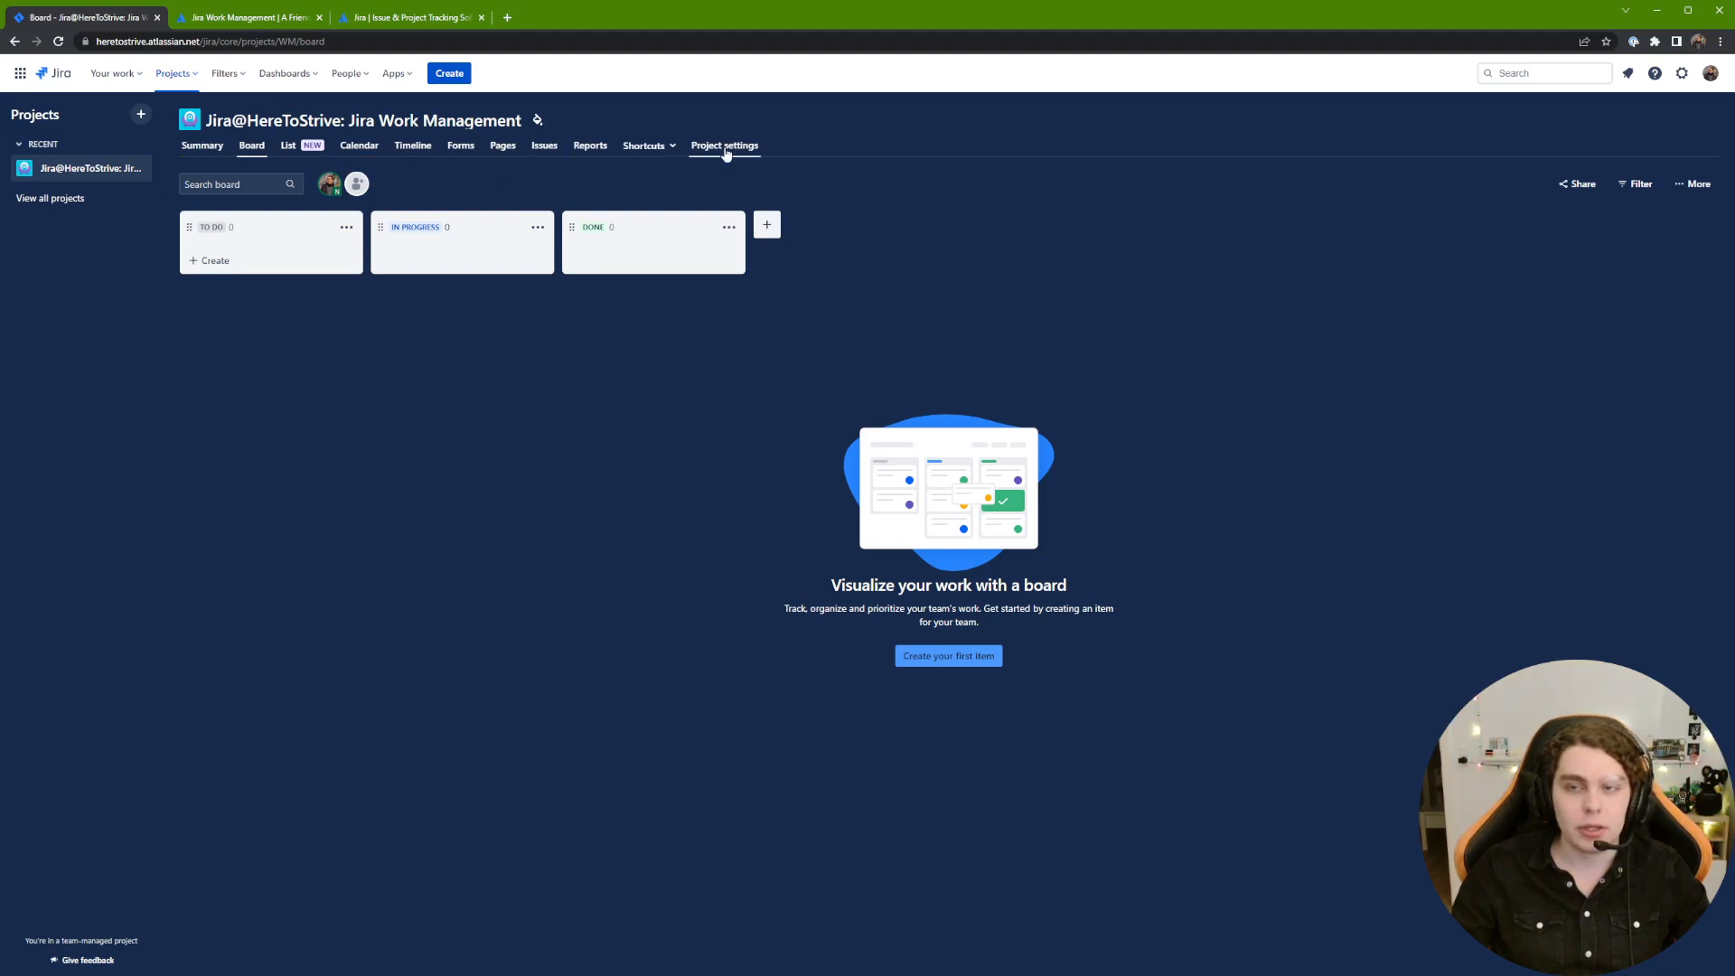
pyautogui.click(208, 156)
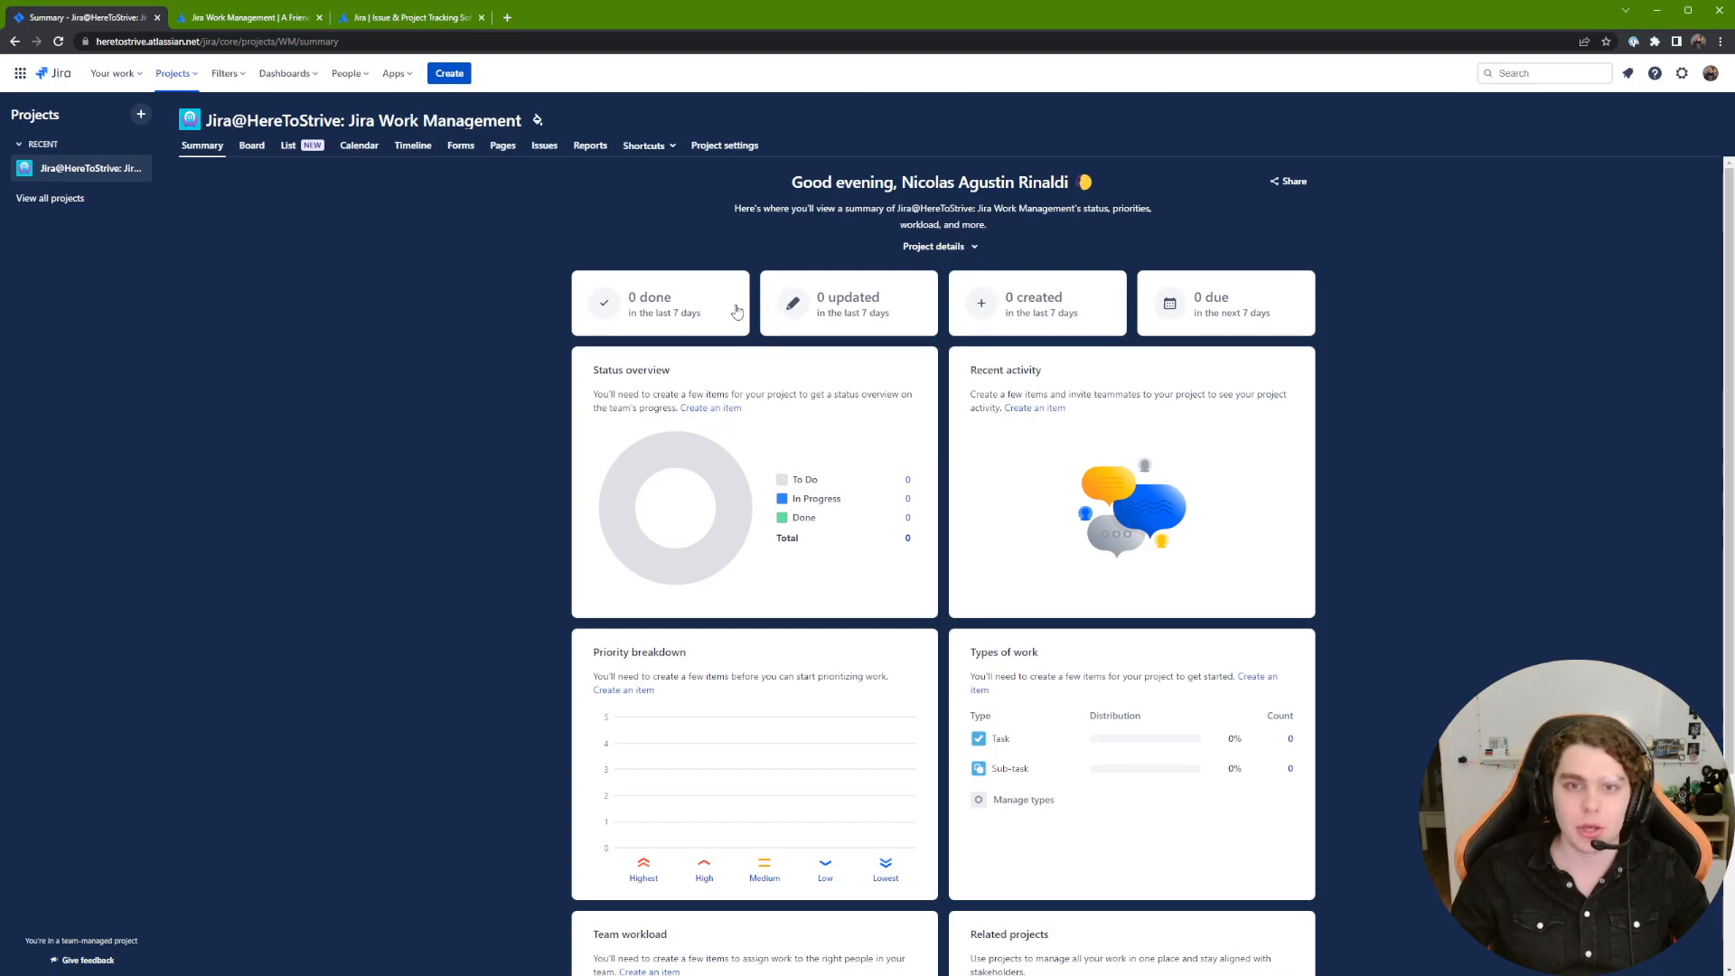
pyautogui.scroll(-2, 994, 452)
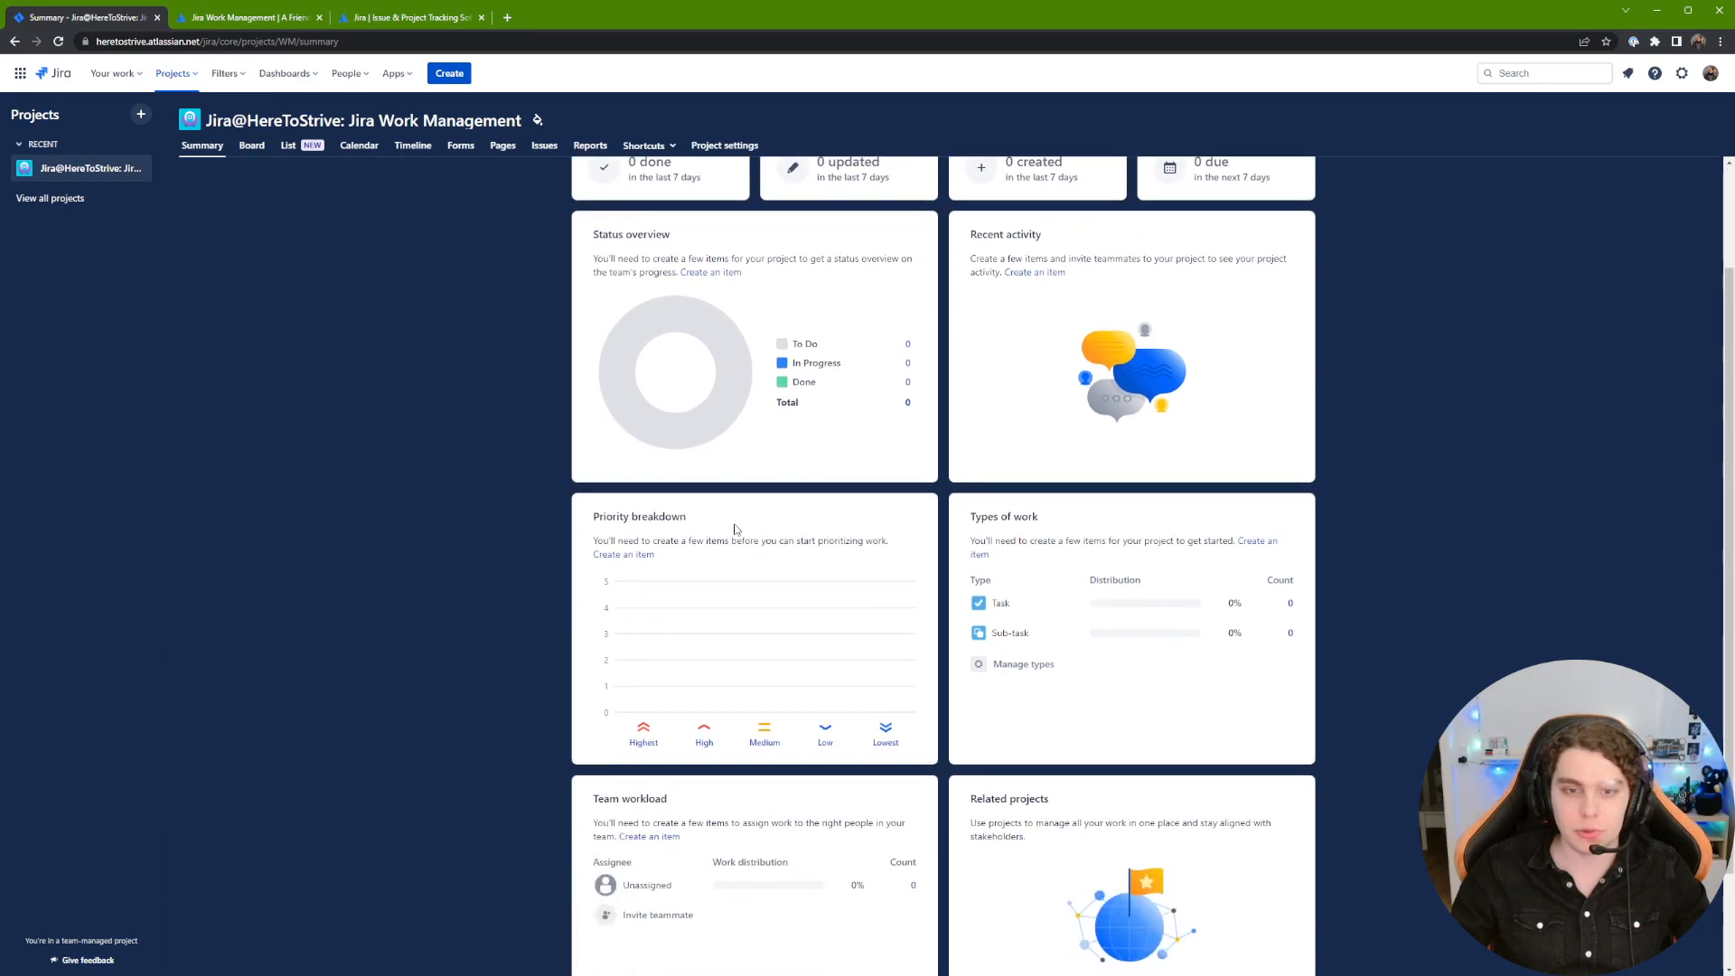
pyautogui.scroll(-2, 746, 696)
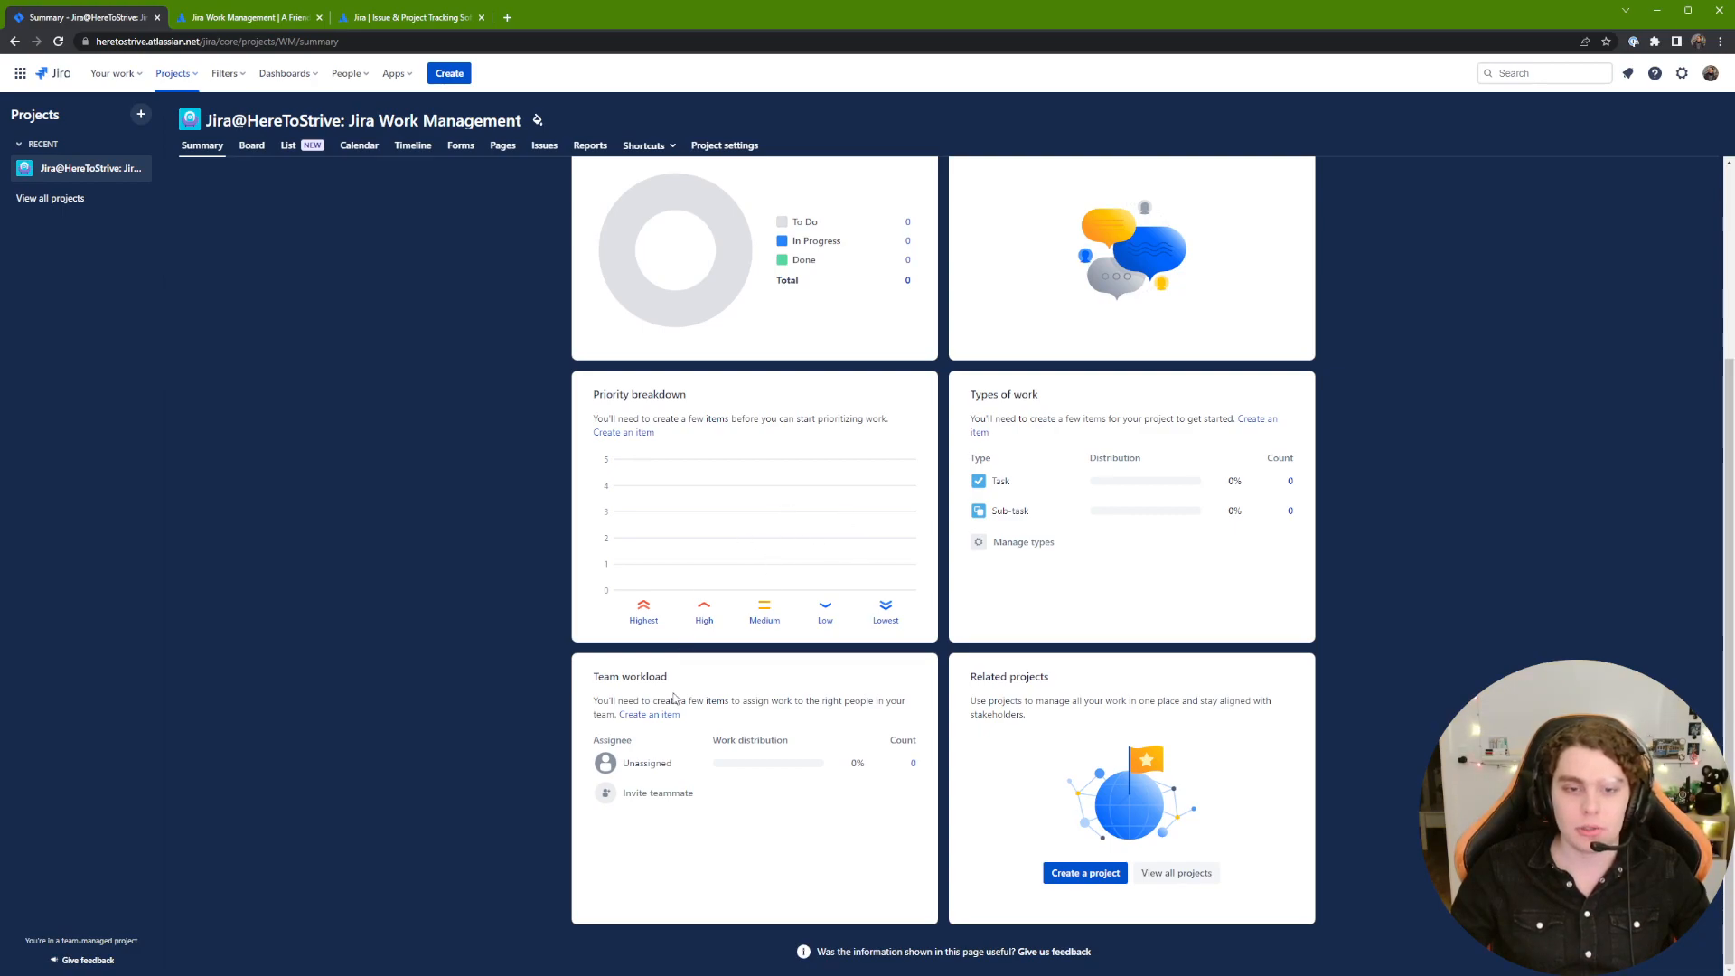
pyautogui.scroll(5, 1038, 564)
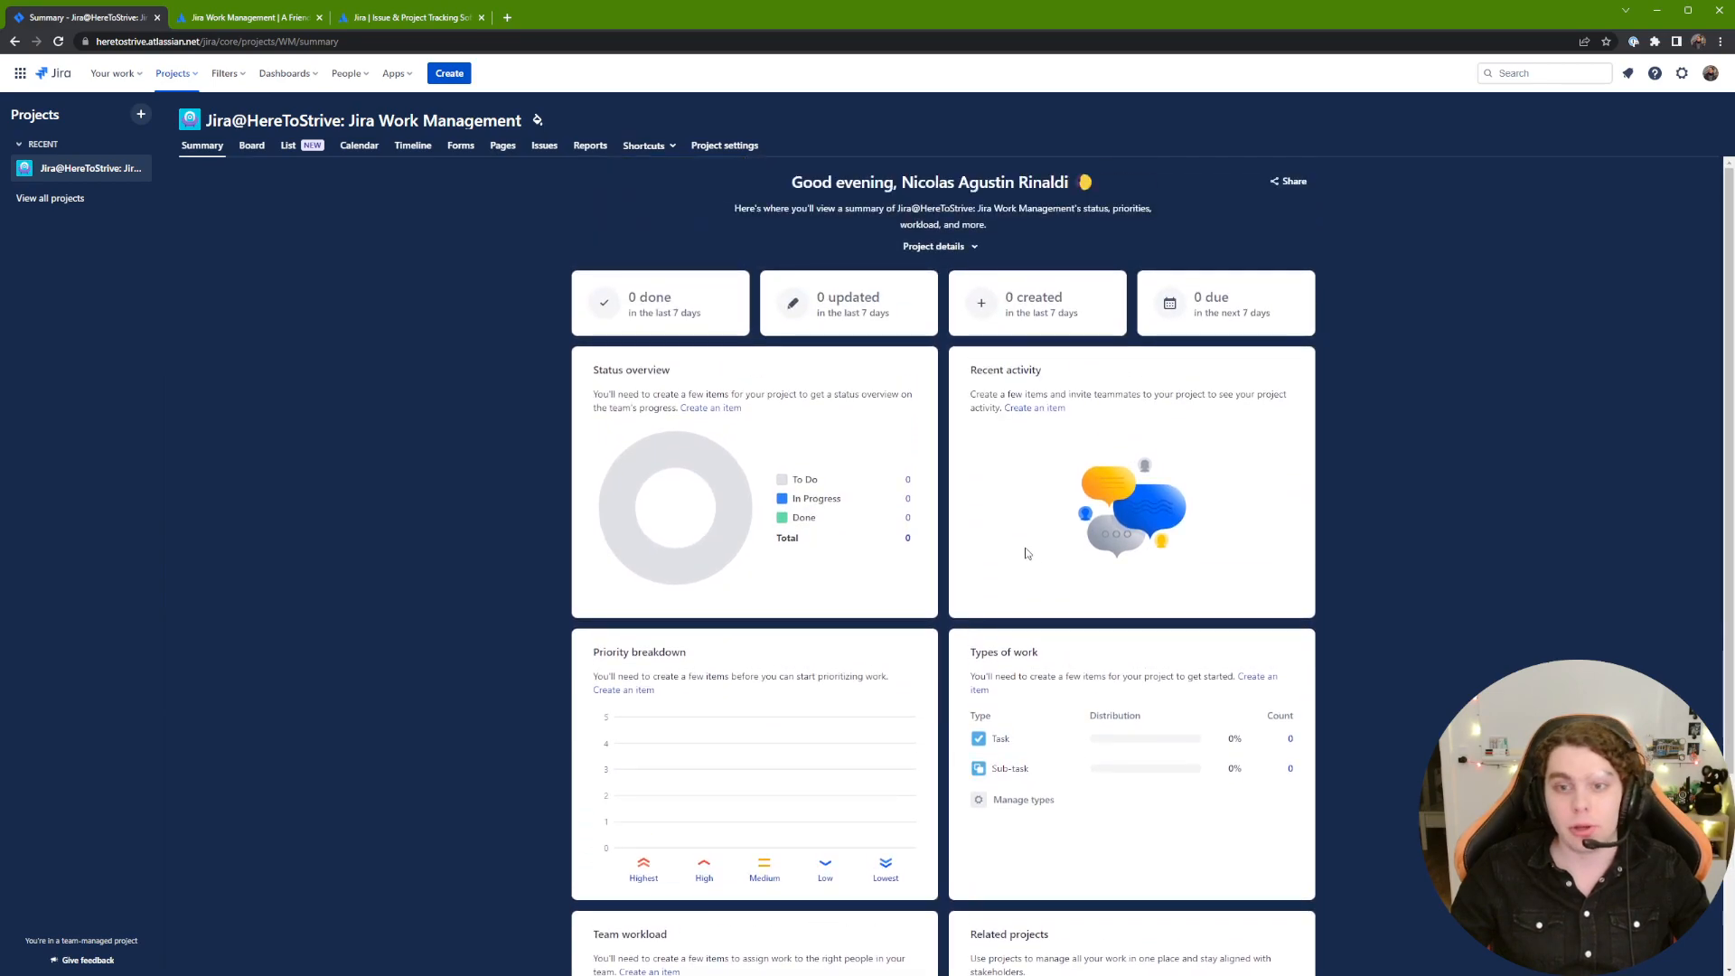
pyautogui.scroll(-3, 1047, 608)
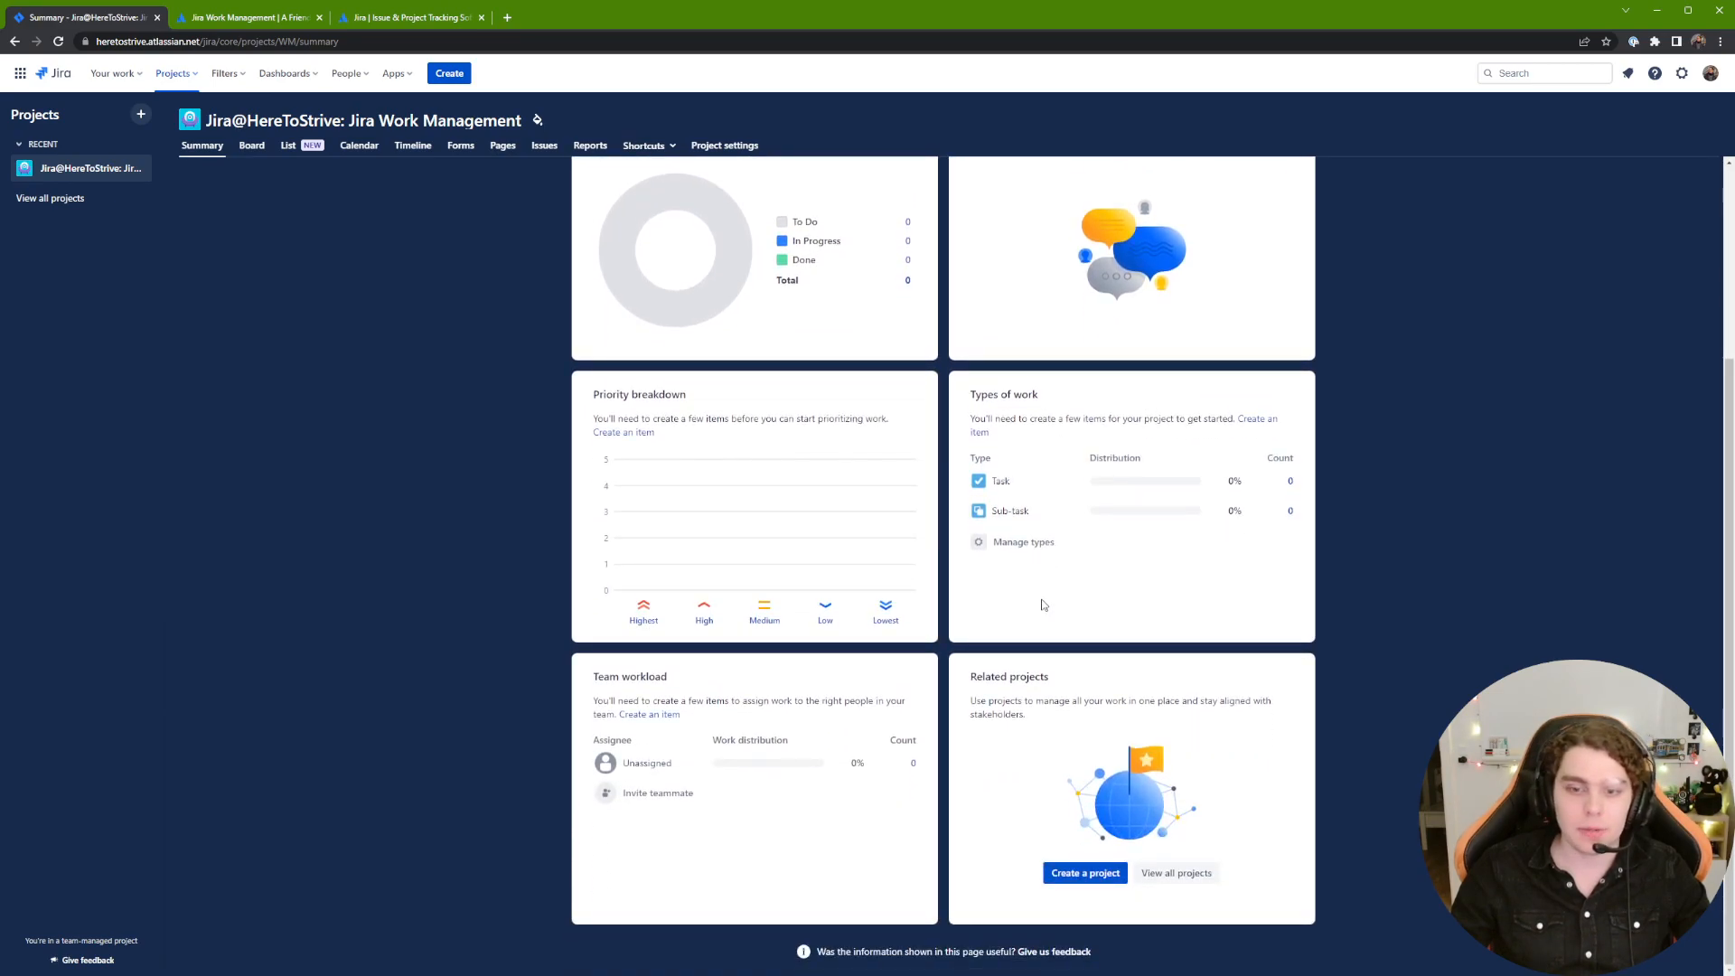
pyautogui.scroll(3, 528, 245)
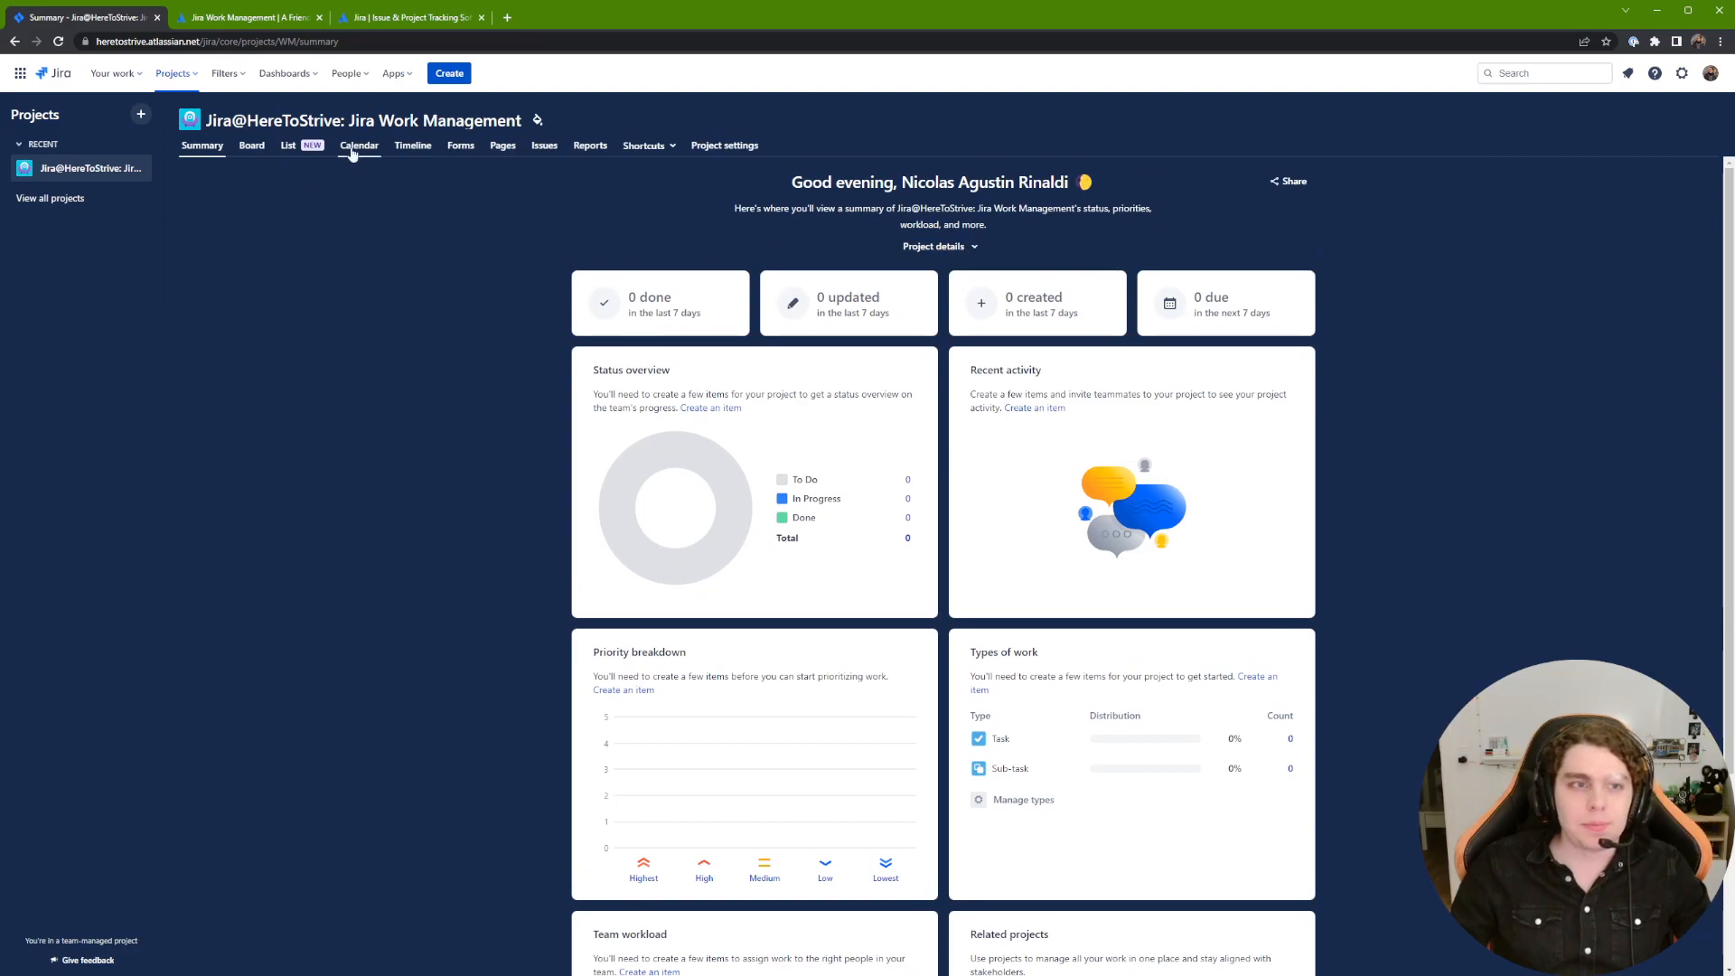
# Step: Go back to the board and close the Create issue form without adding an issue
pyautogui.click(248, 150)
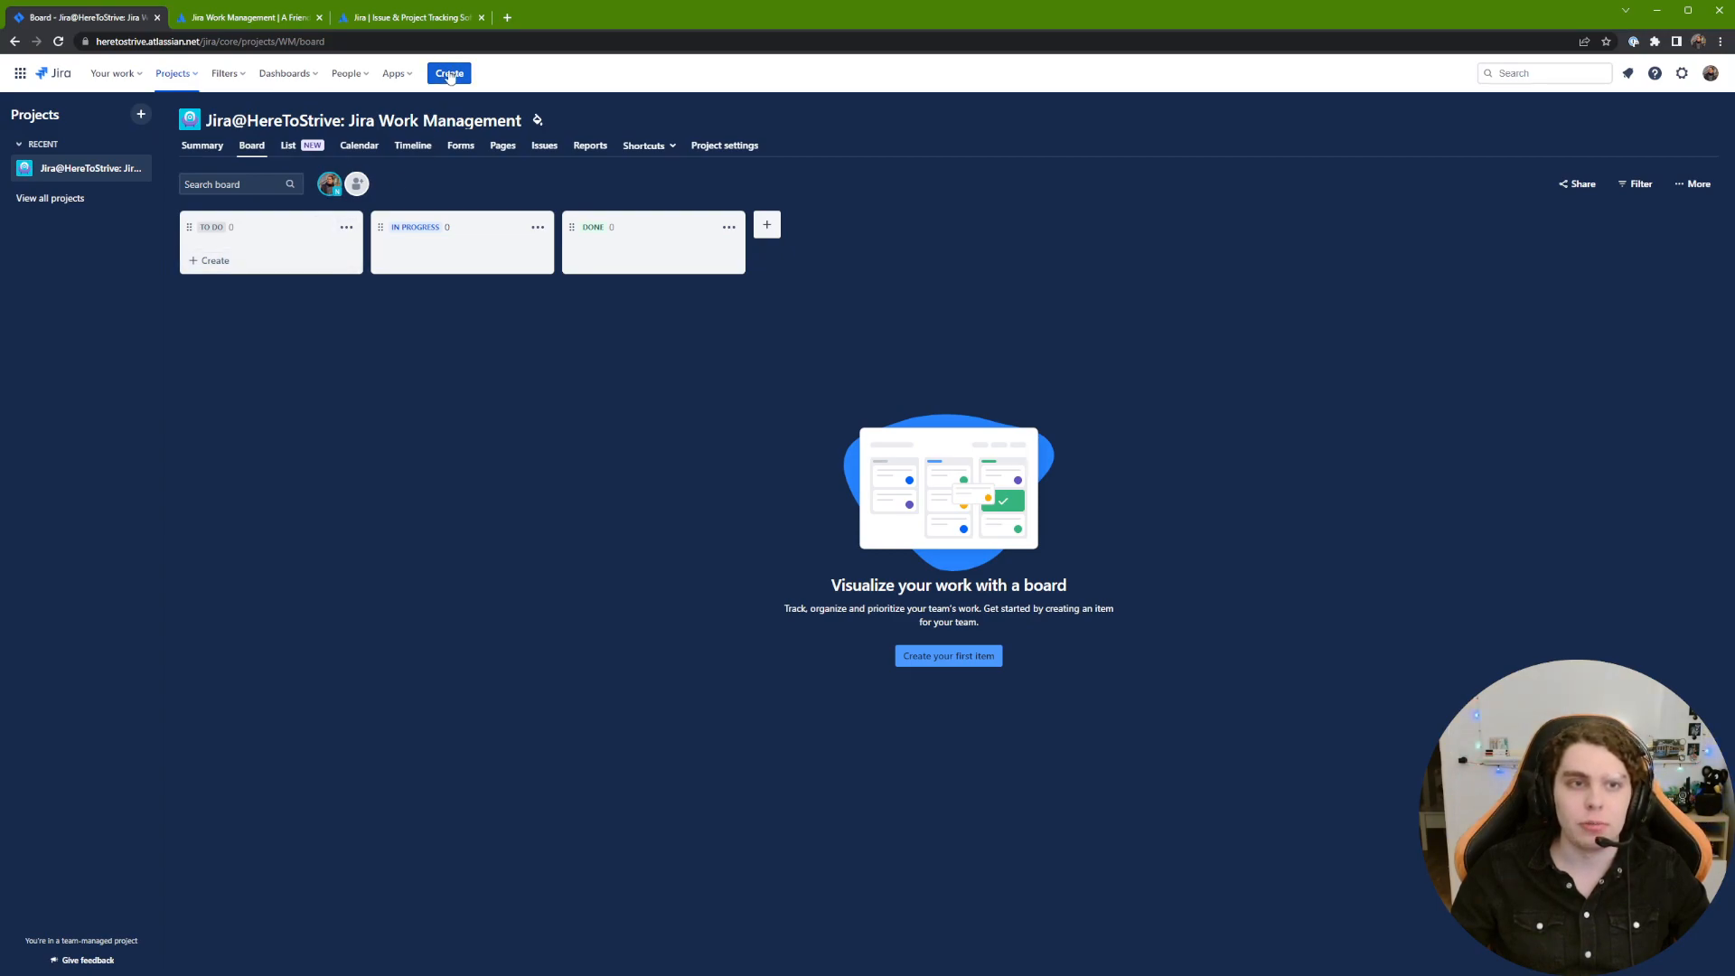
pyautogui.click(311, 260)
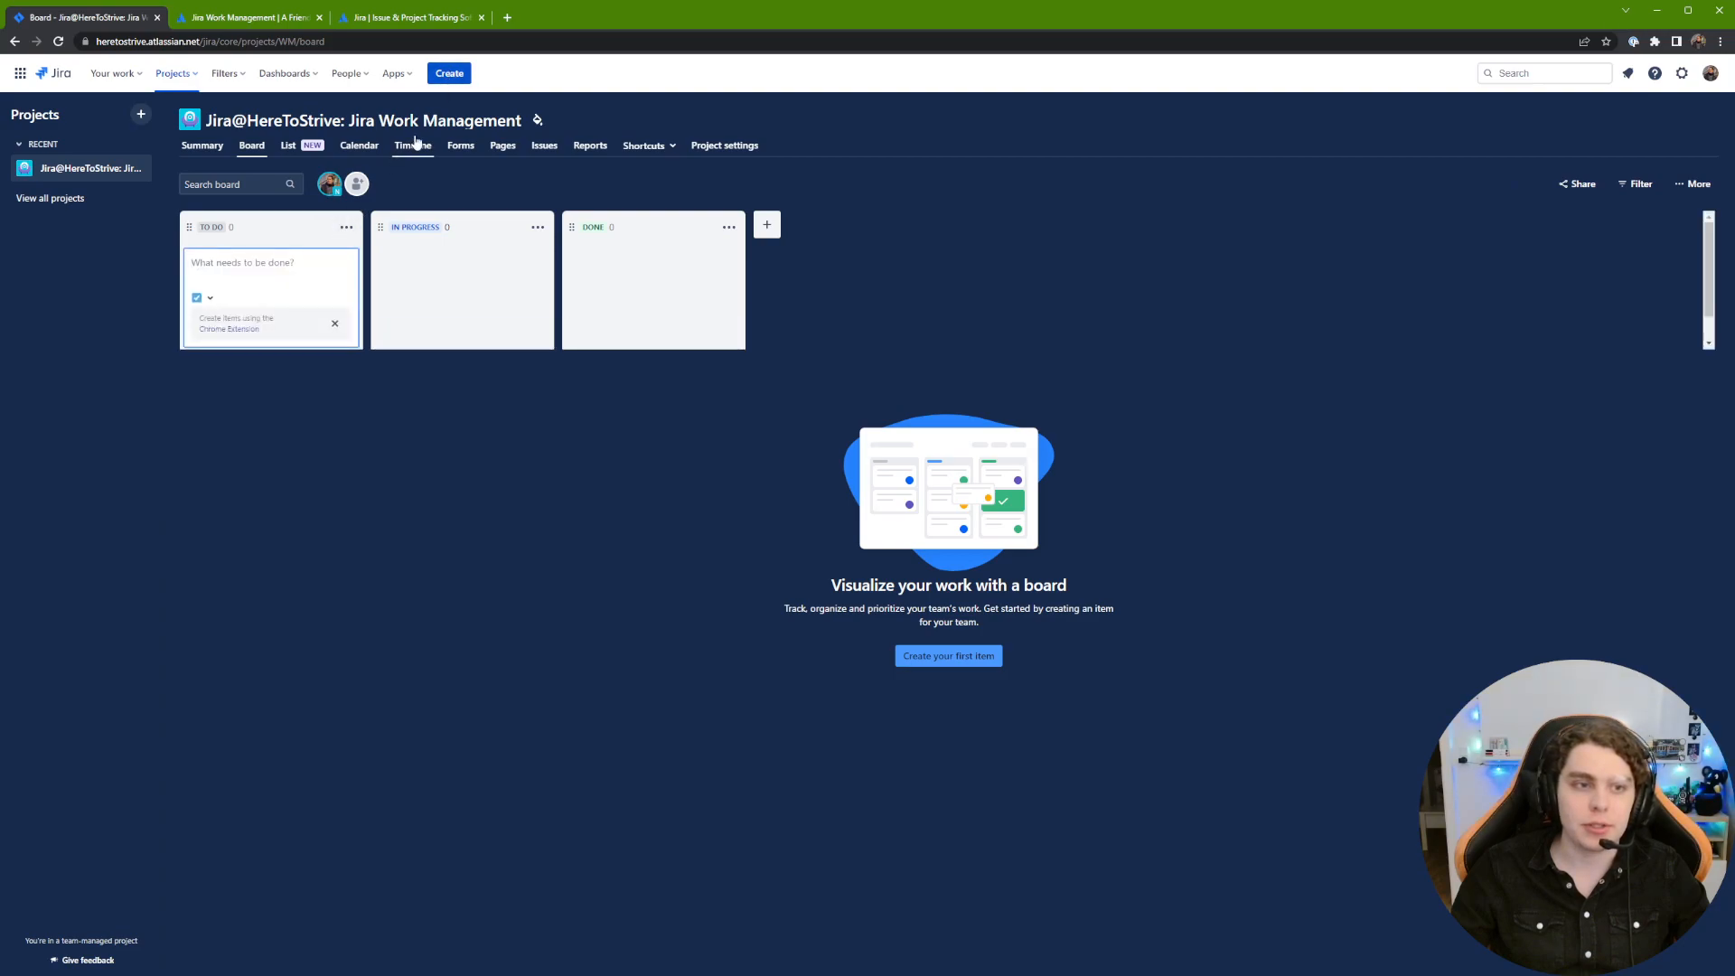
pyautogui.click(449, 75)
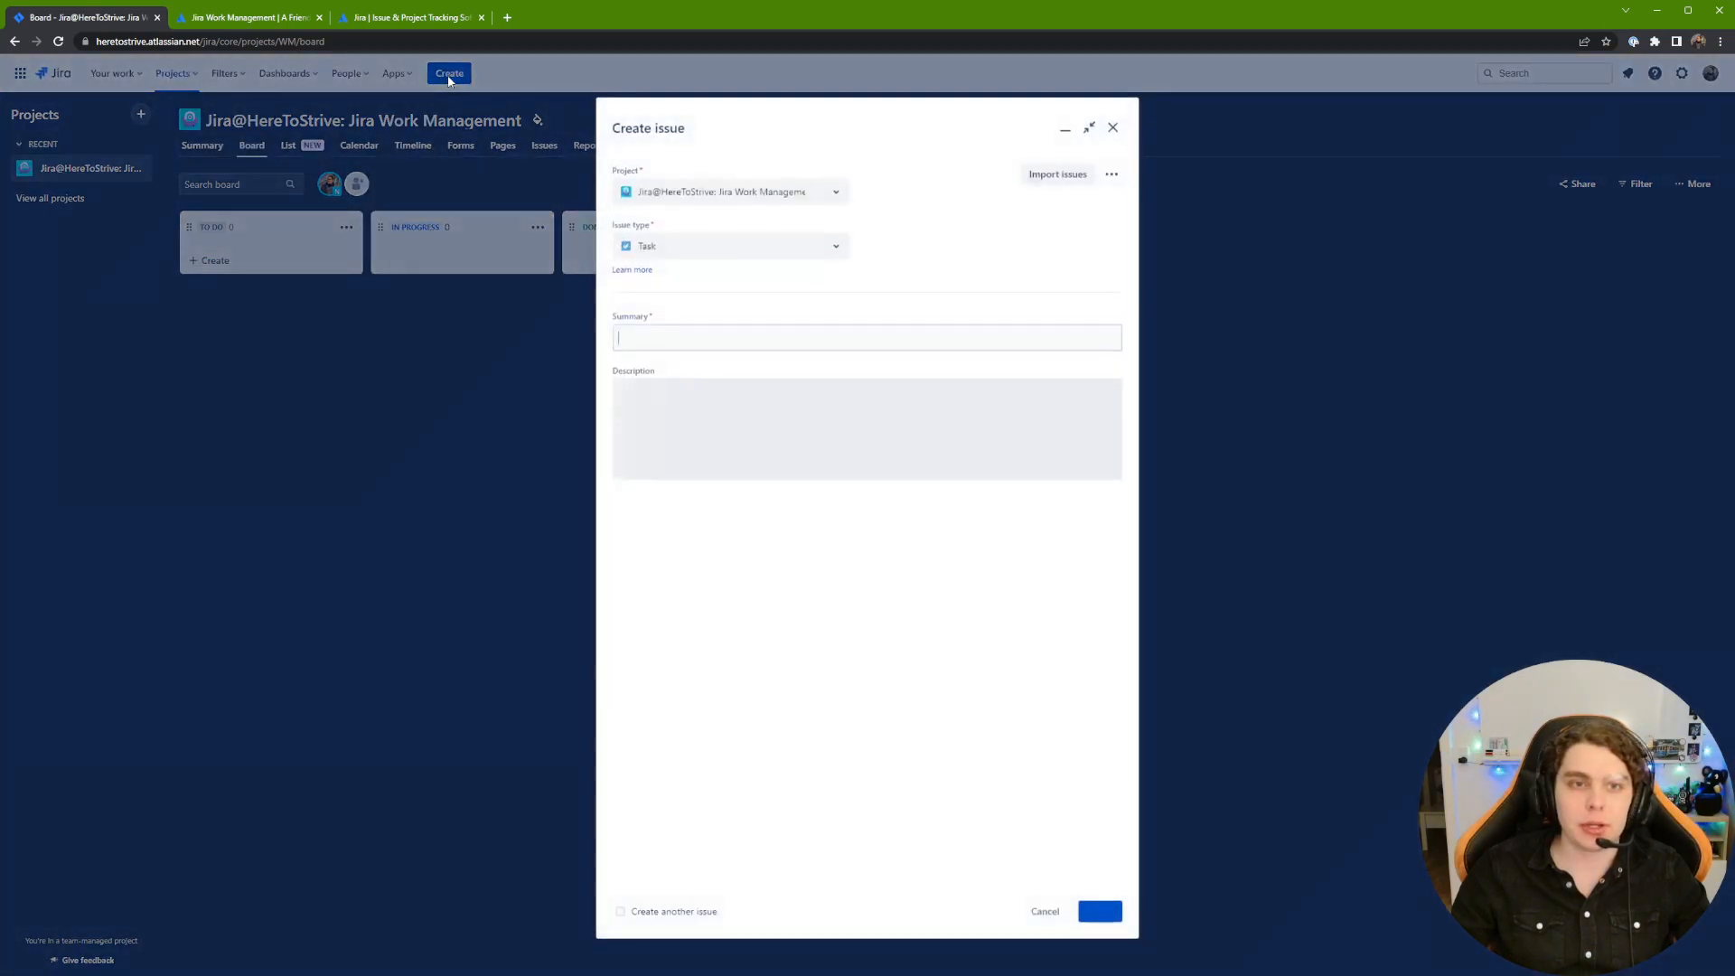
pyautogui.moveTo(600, 129); pyautogui.dragTo(684, 132)
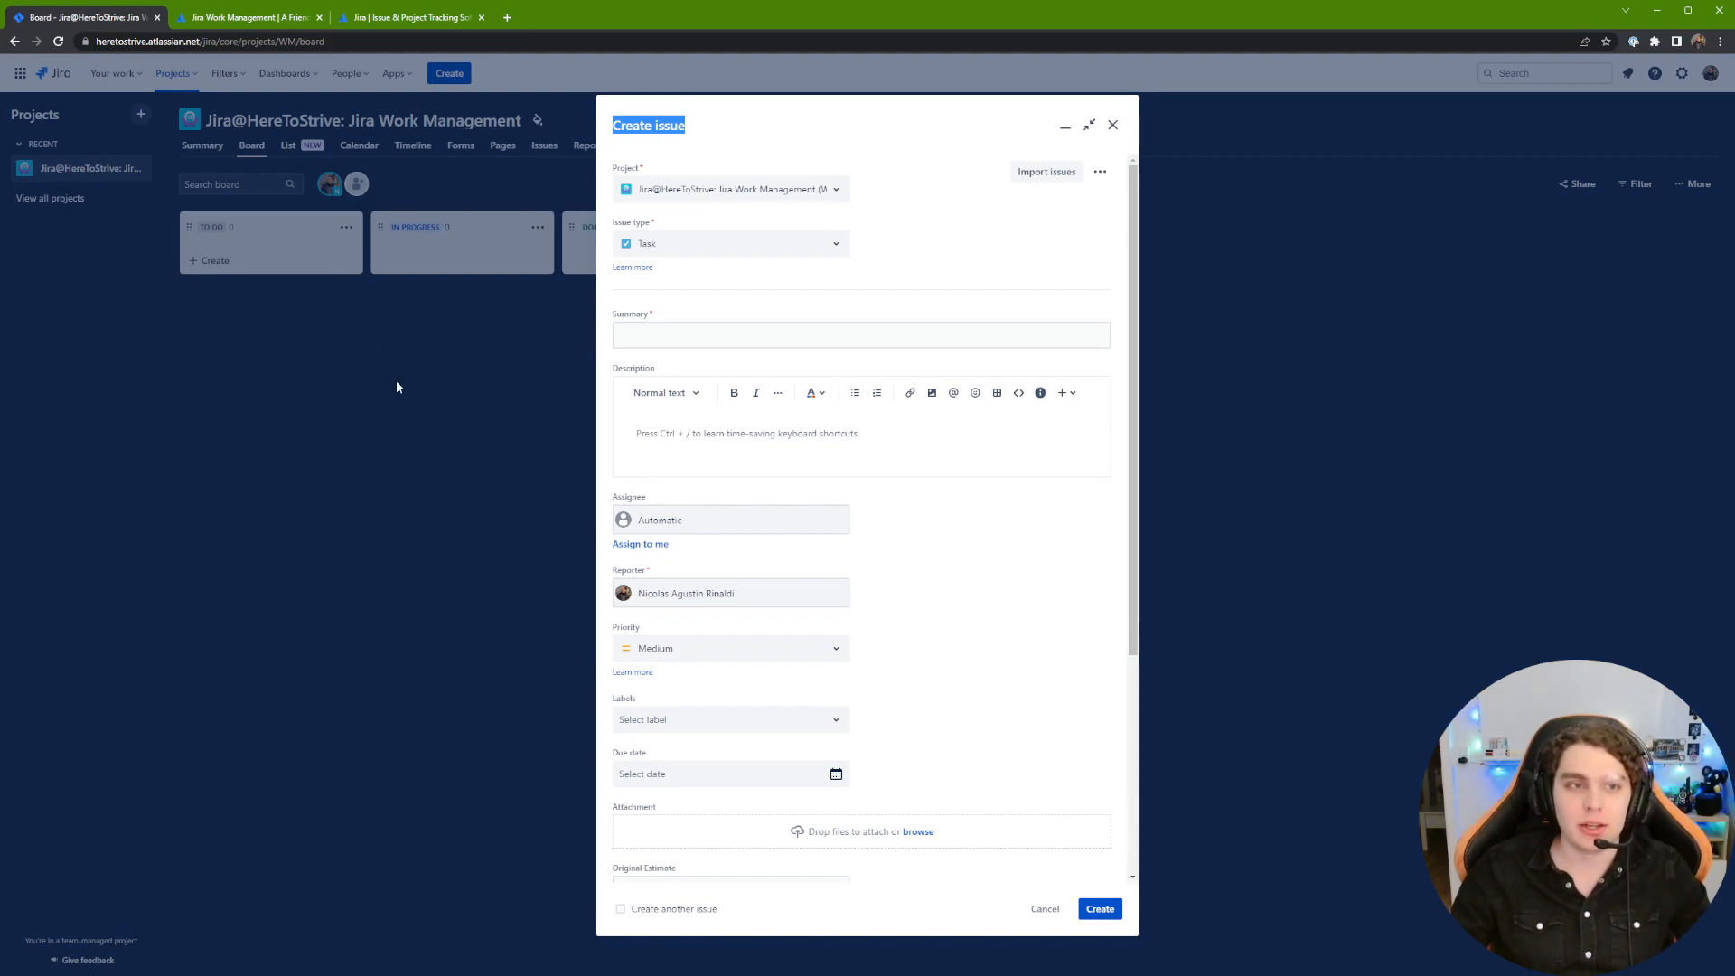
pyautogui.click(1113, 126)
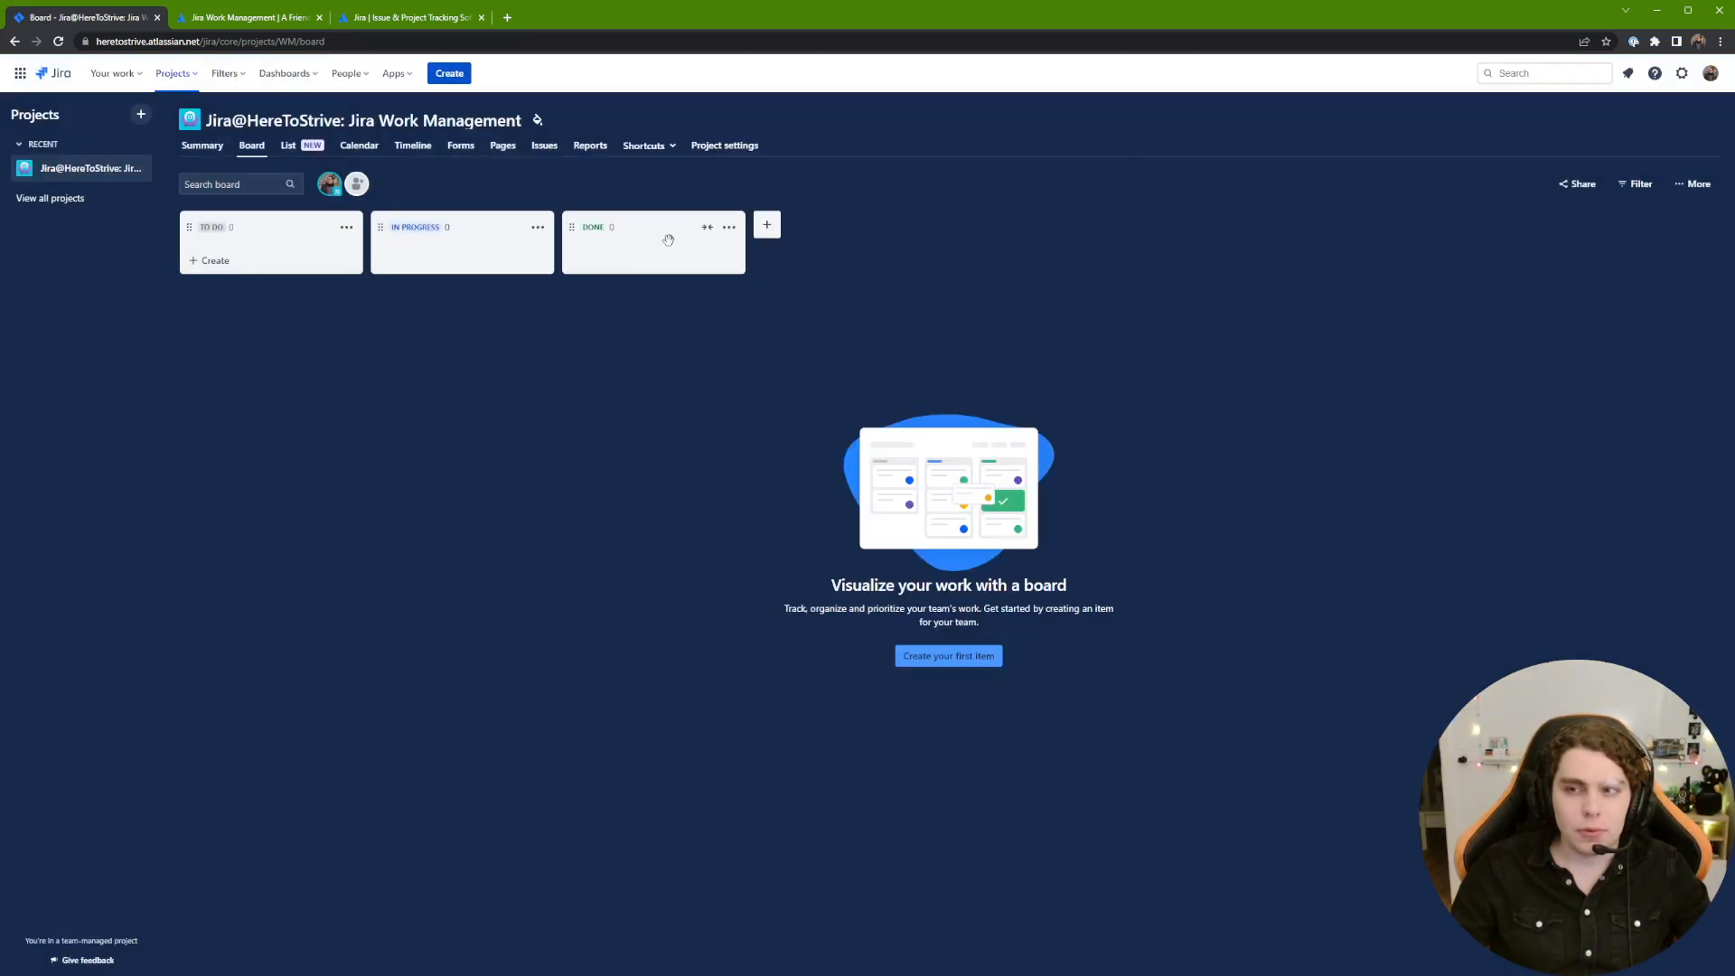
# Step: Add a new board column named Pending/Blocked
pyautogui.click(762, 240)
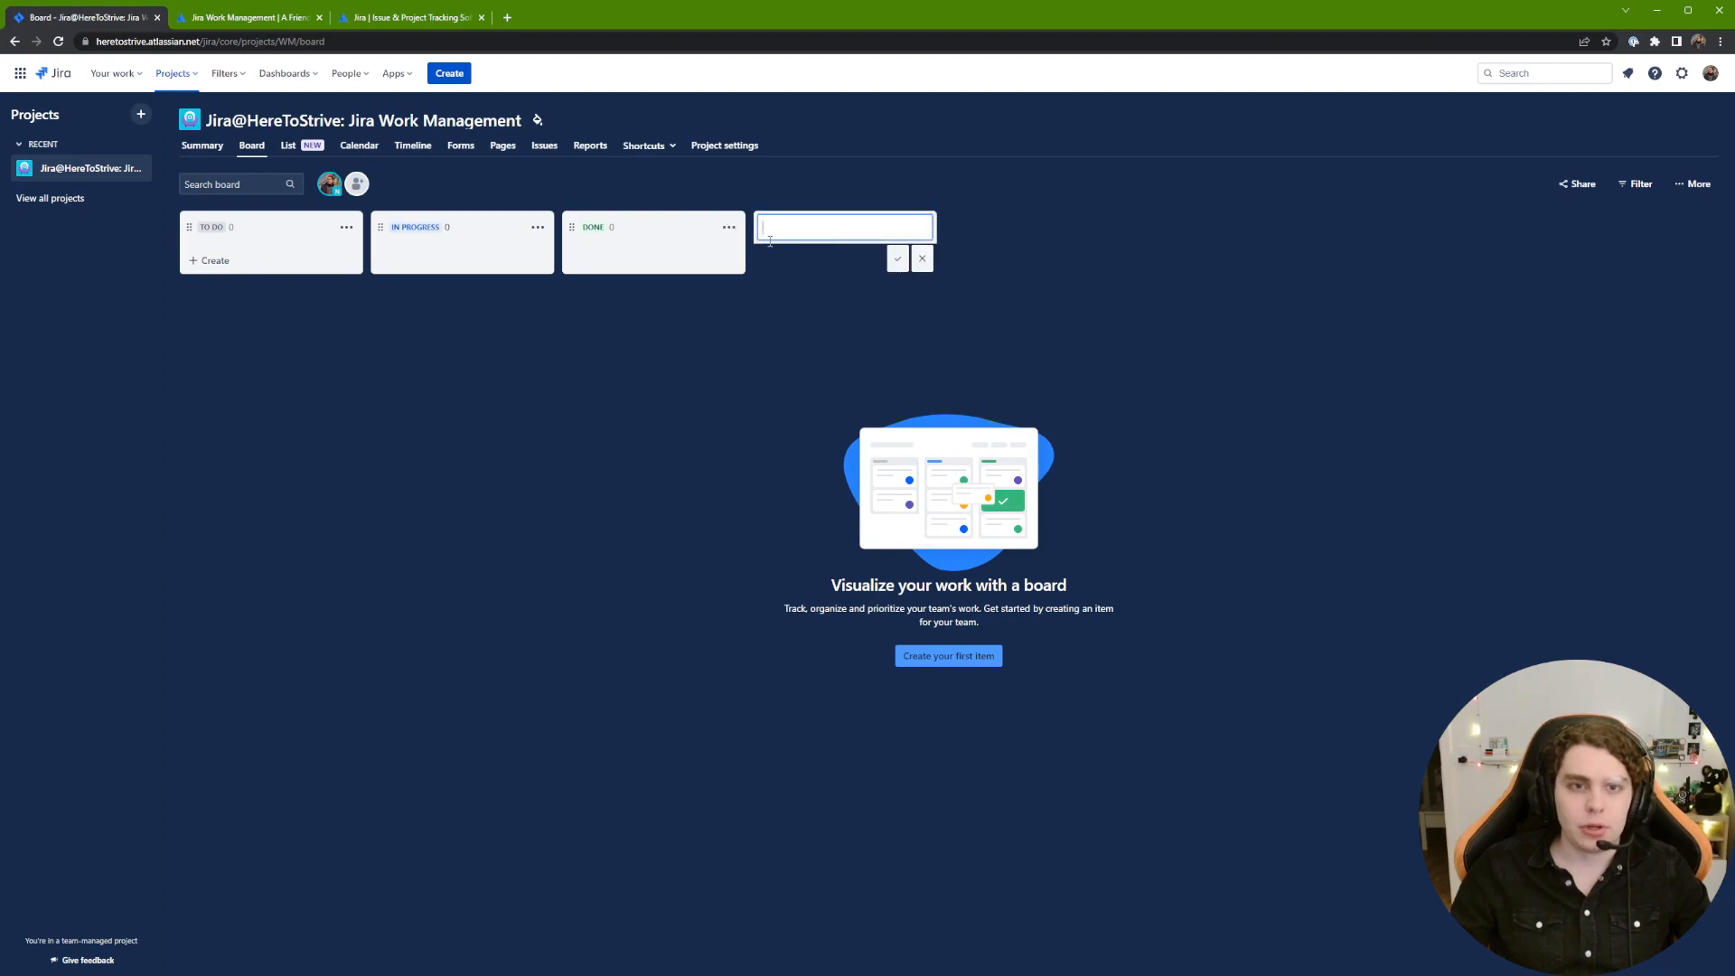
pyautogui.write('Pending/B')
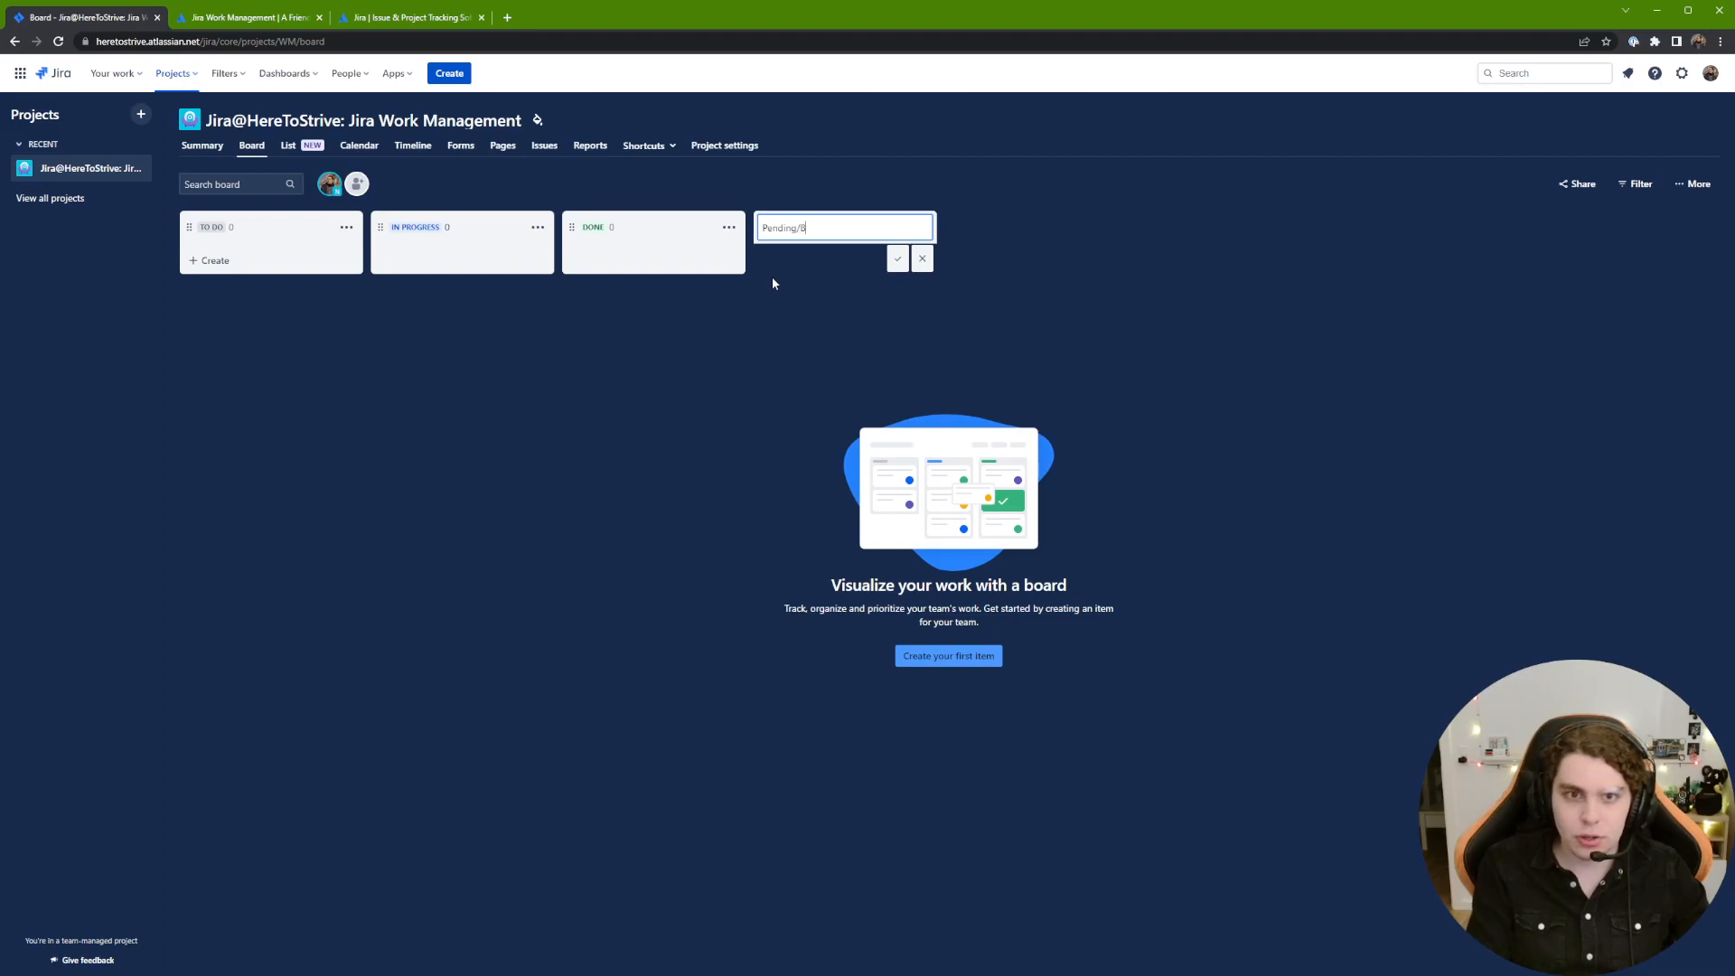
pyautogui.write('locked')
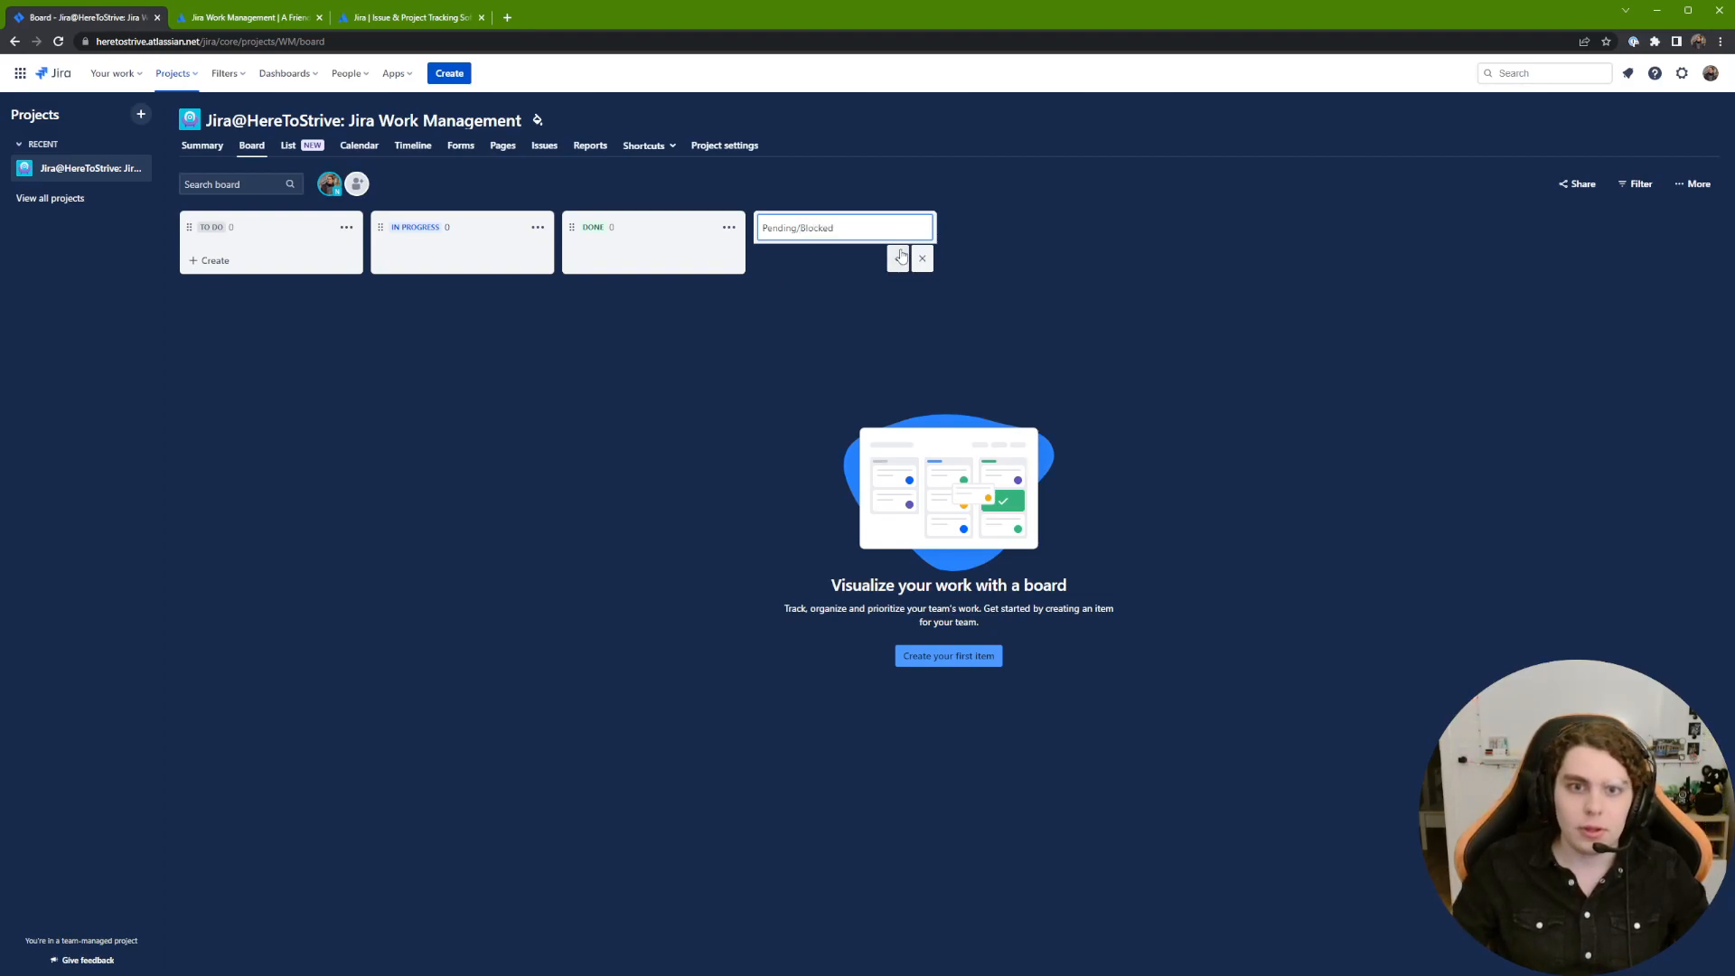
pyautogui.press('Return')
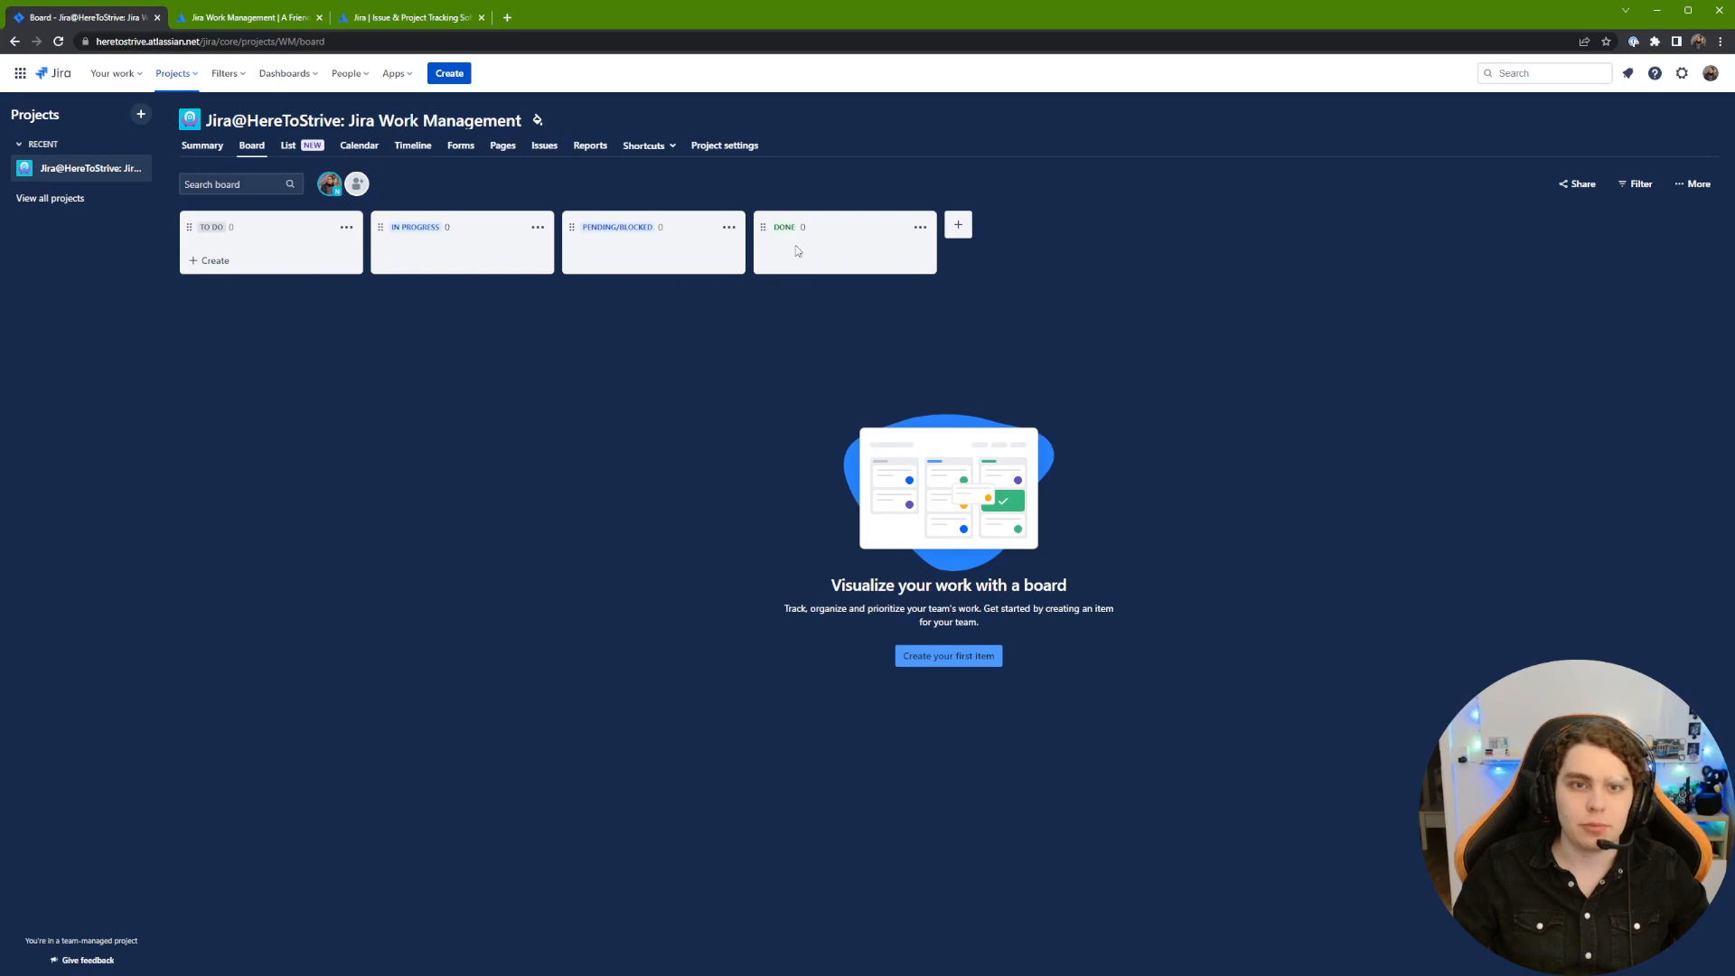
# Step: Collapse and re-expand the Pending/Blocked column, keeping its name and third position
pyautogui.moveTo(560, 224)
pyautogui.mouseDown()
pyautogui.moveTo(885, 266)
pyautogui.moveTo(592, 228)
pyautogui.mouseUp()
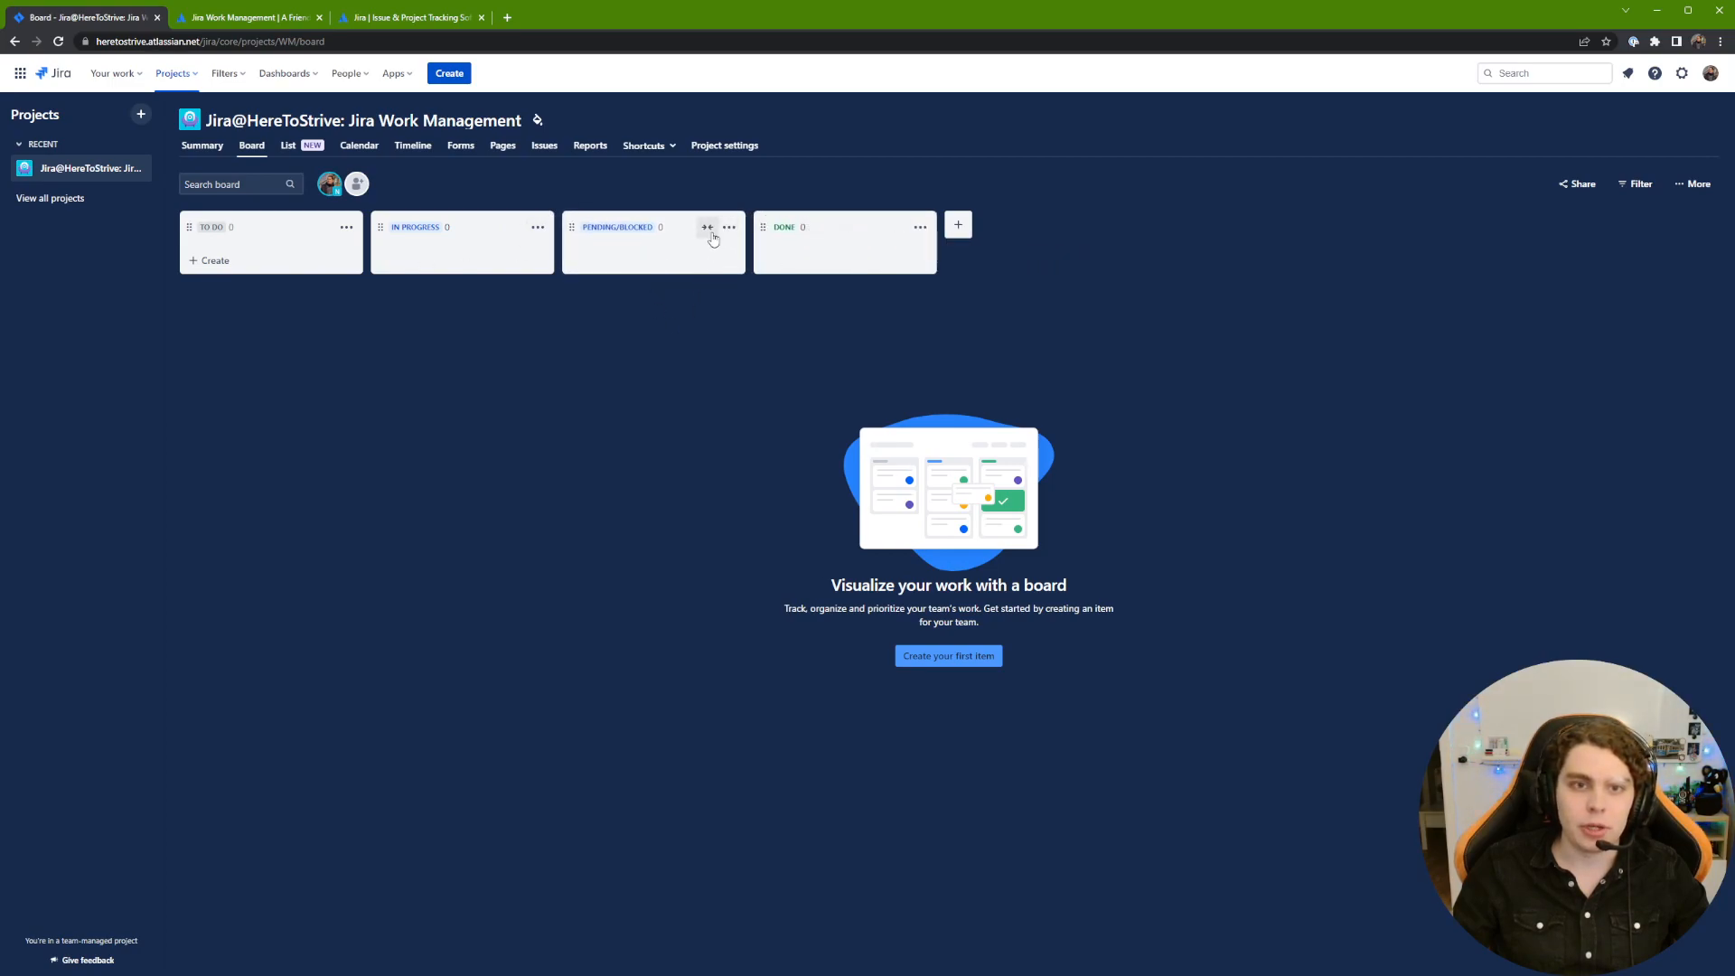
pyautogui.click(707, 227)
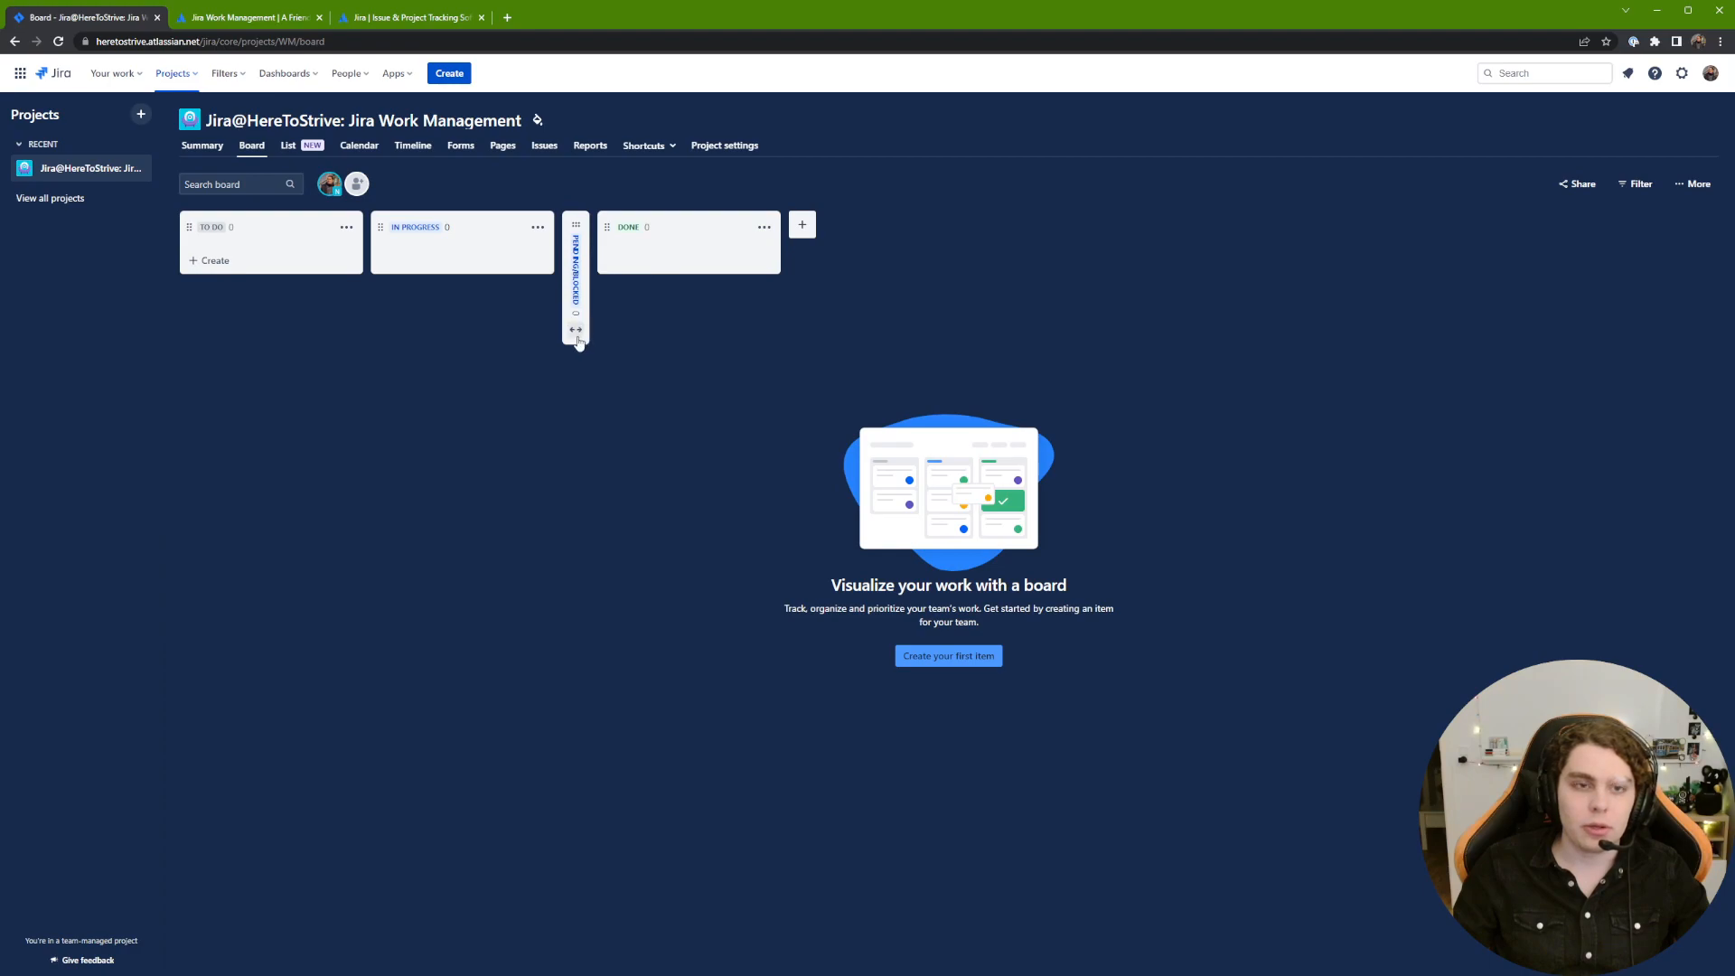
pyautogui.click(576, 331)
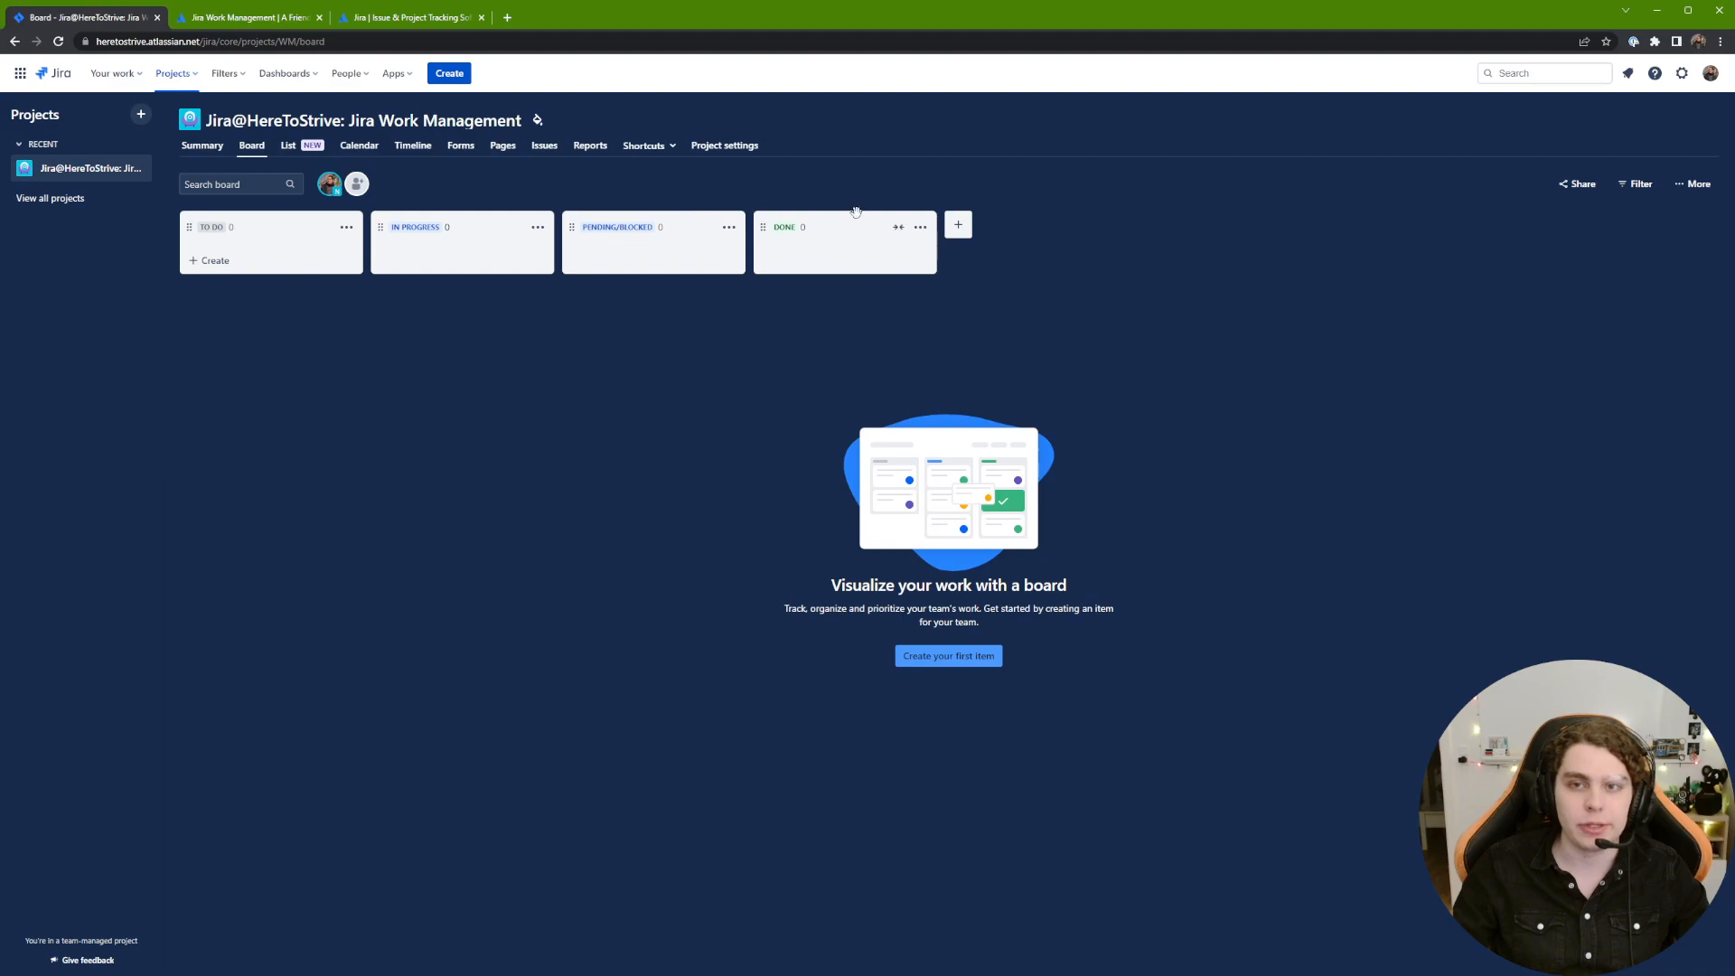
pyautogui.click(648, 226)
pyautogui.click(425, 225)
pyautogui.click(419, 278)
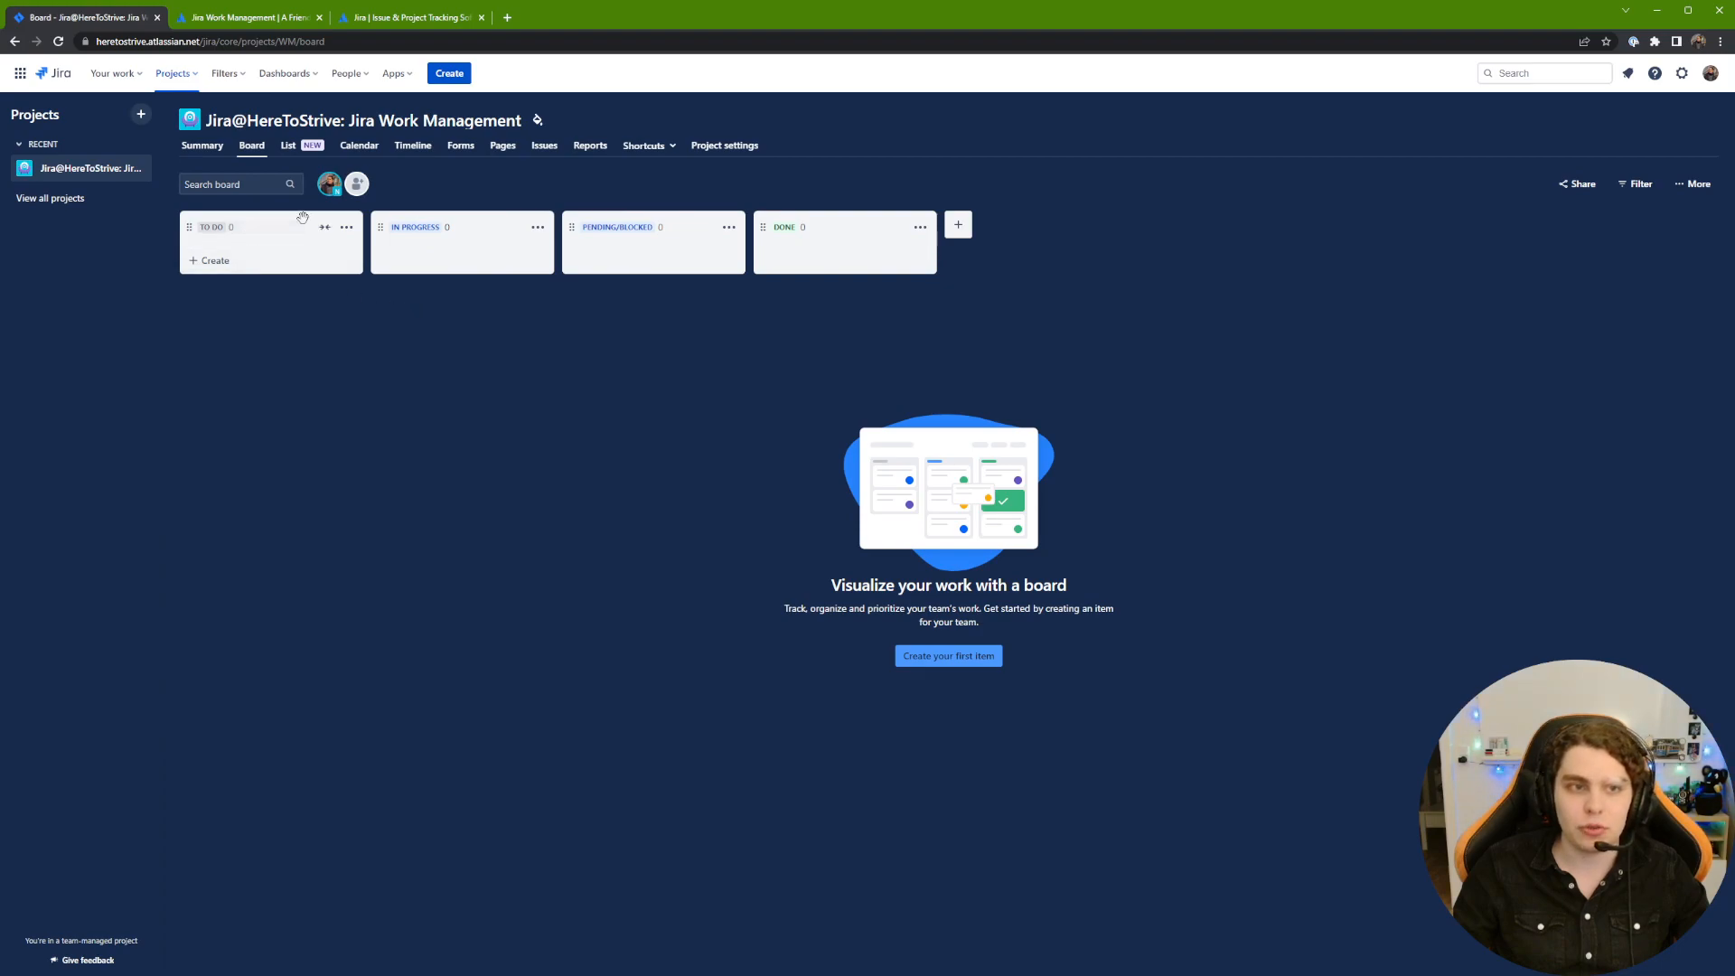
pyautogui.click(1634, 191)
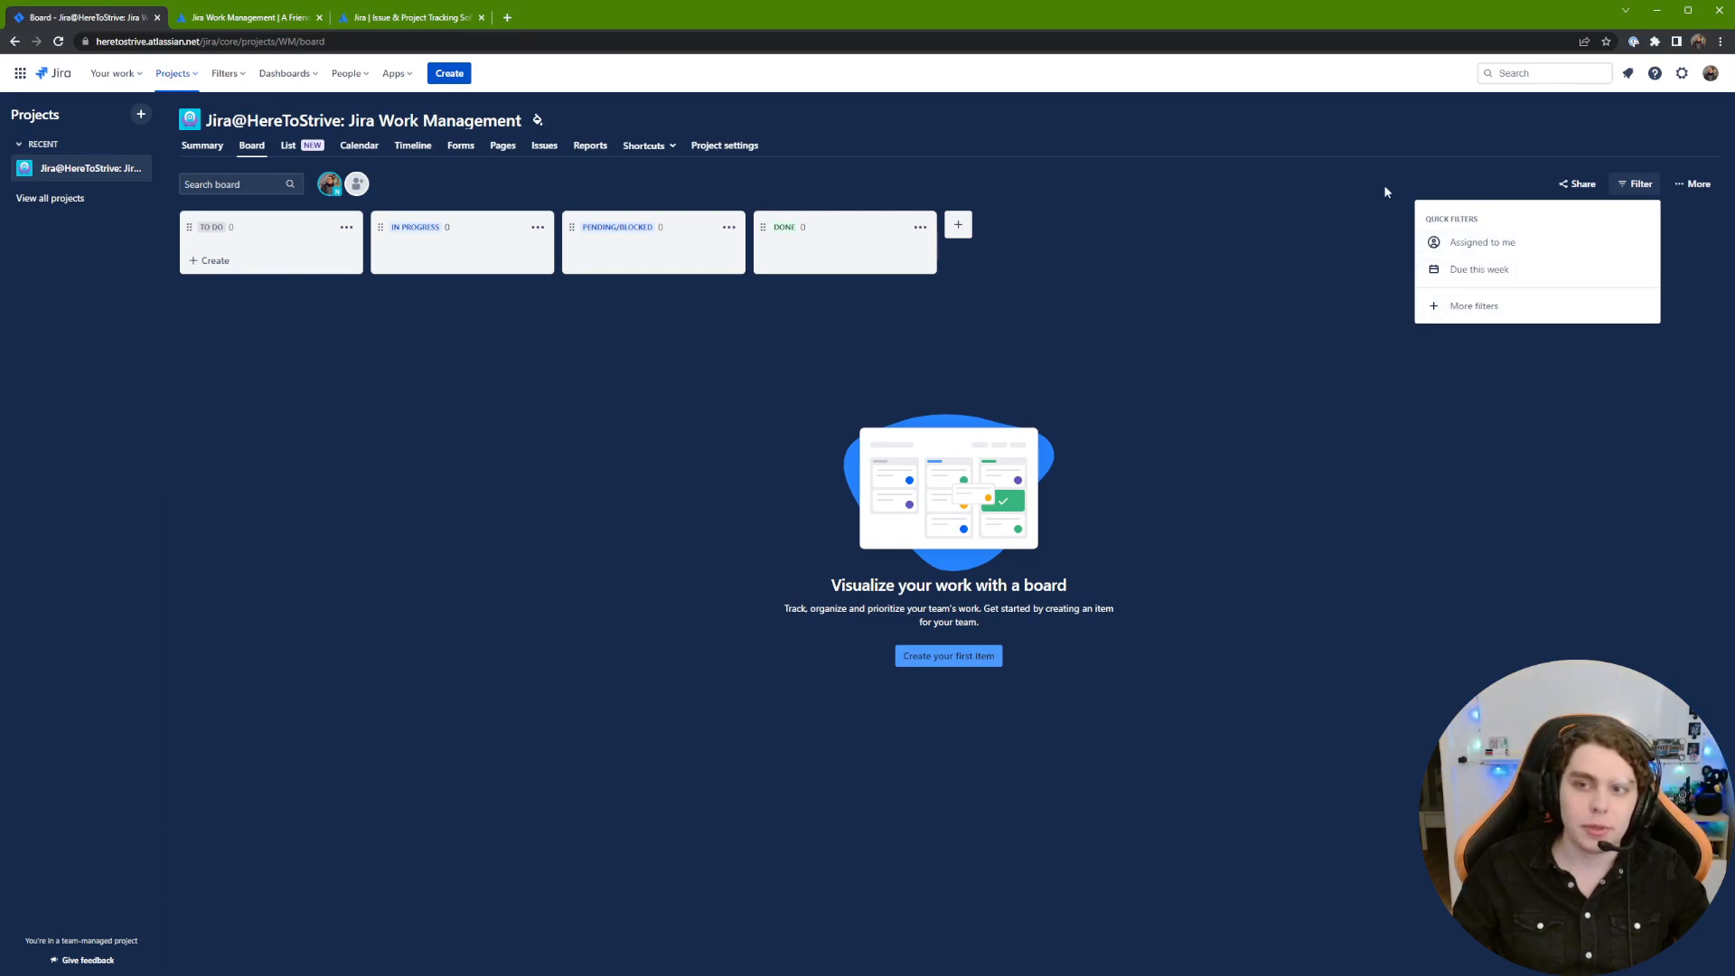
# Step: Browse the board's view options and card field settings, then switch to the List view
pyautogui.click(1708, 185)
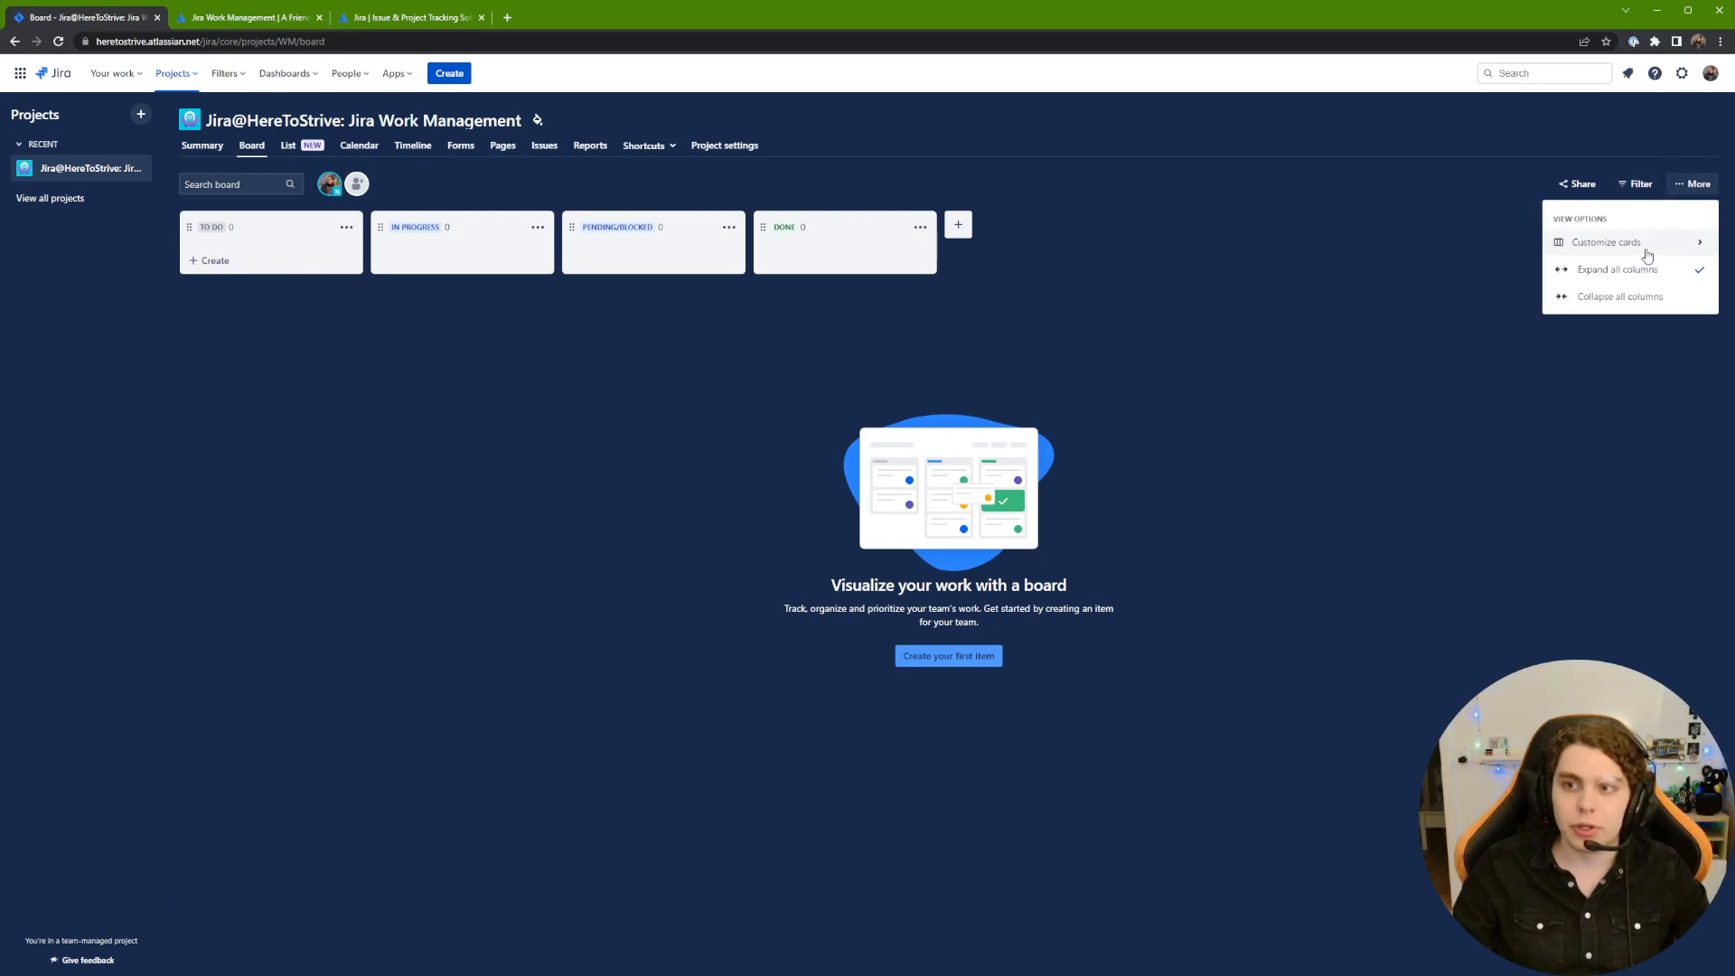
pyautogui.click(1681, 249)
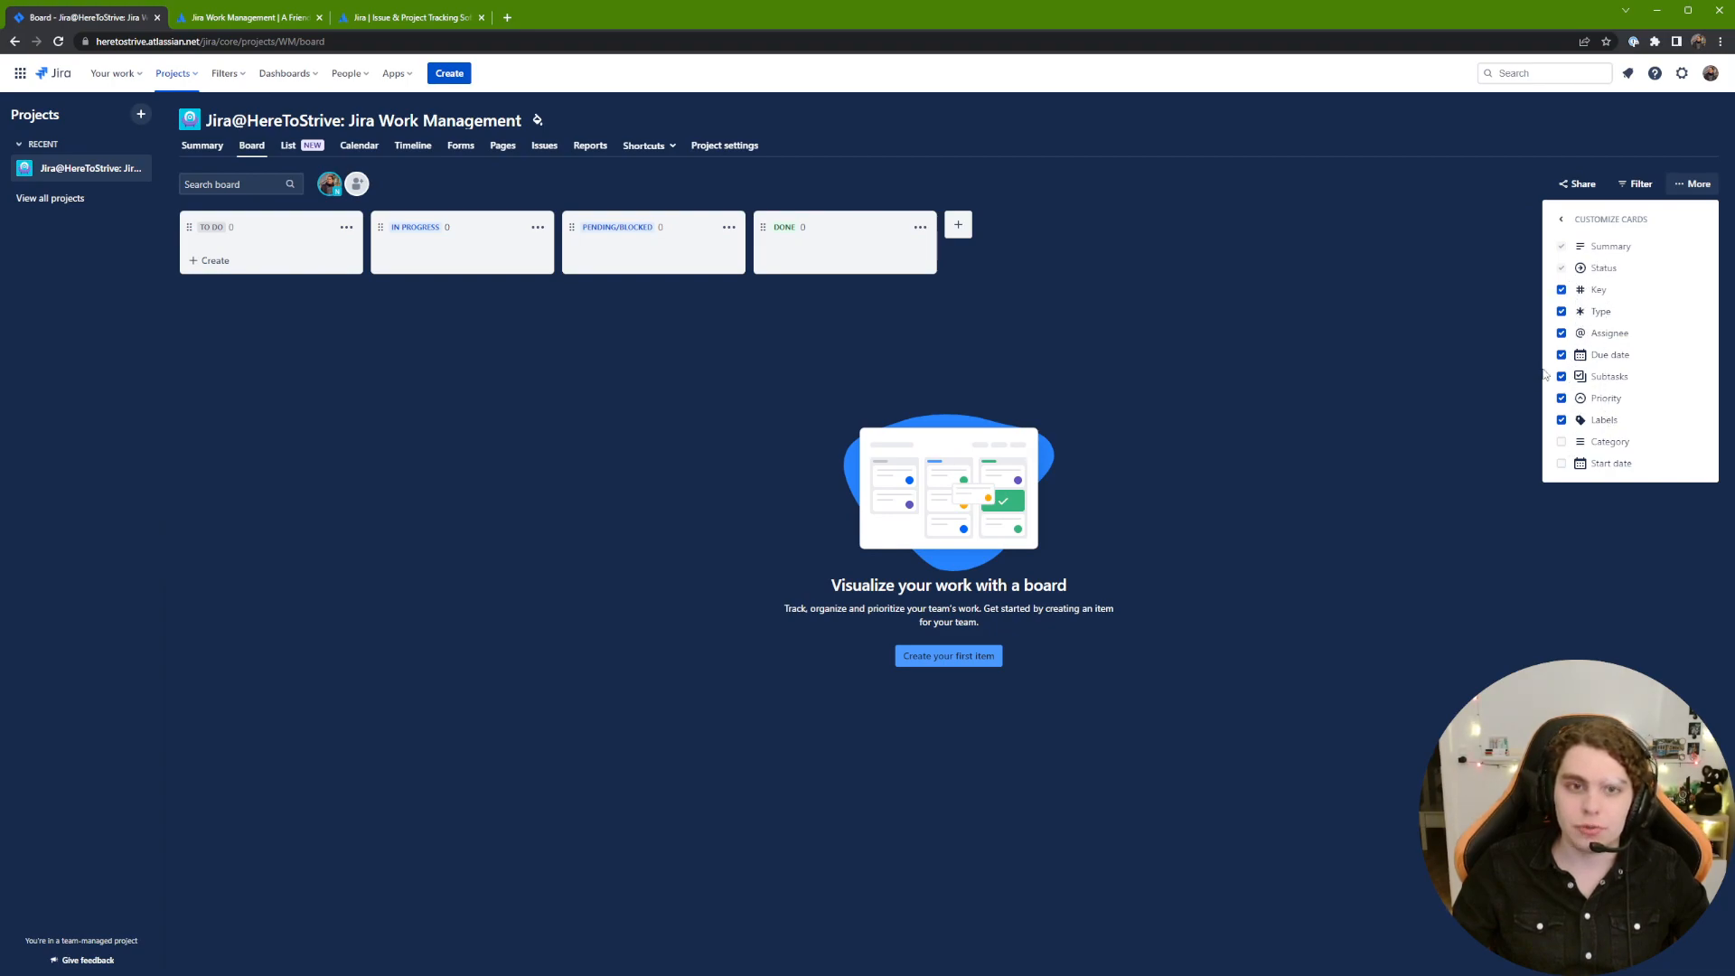
pyautogui.click(1564, 216)
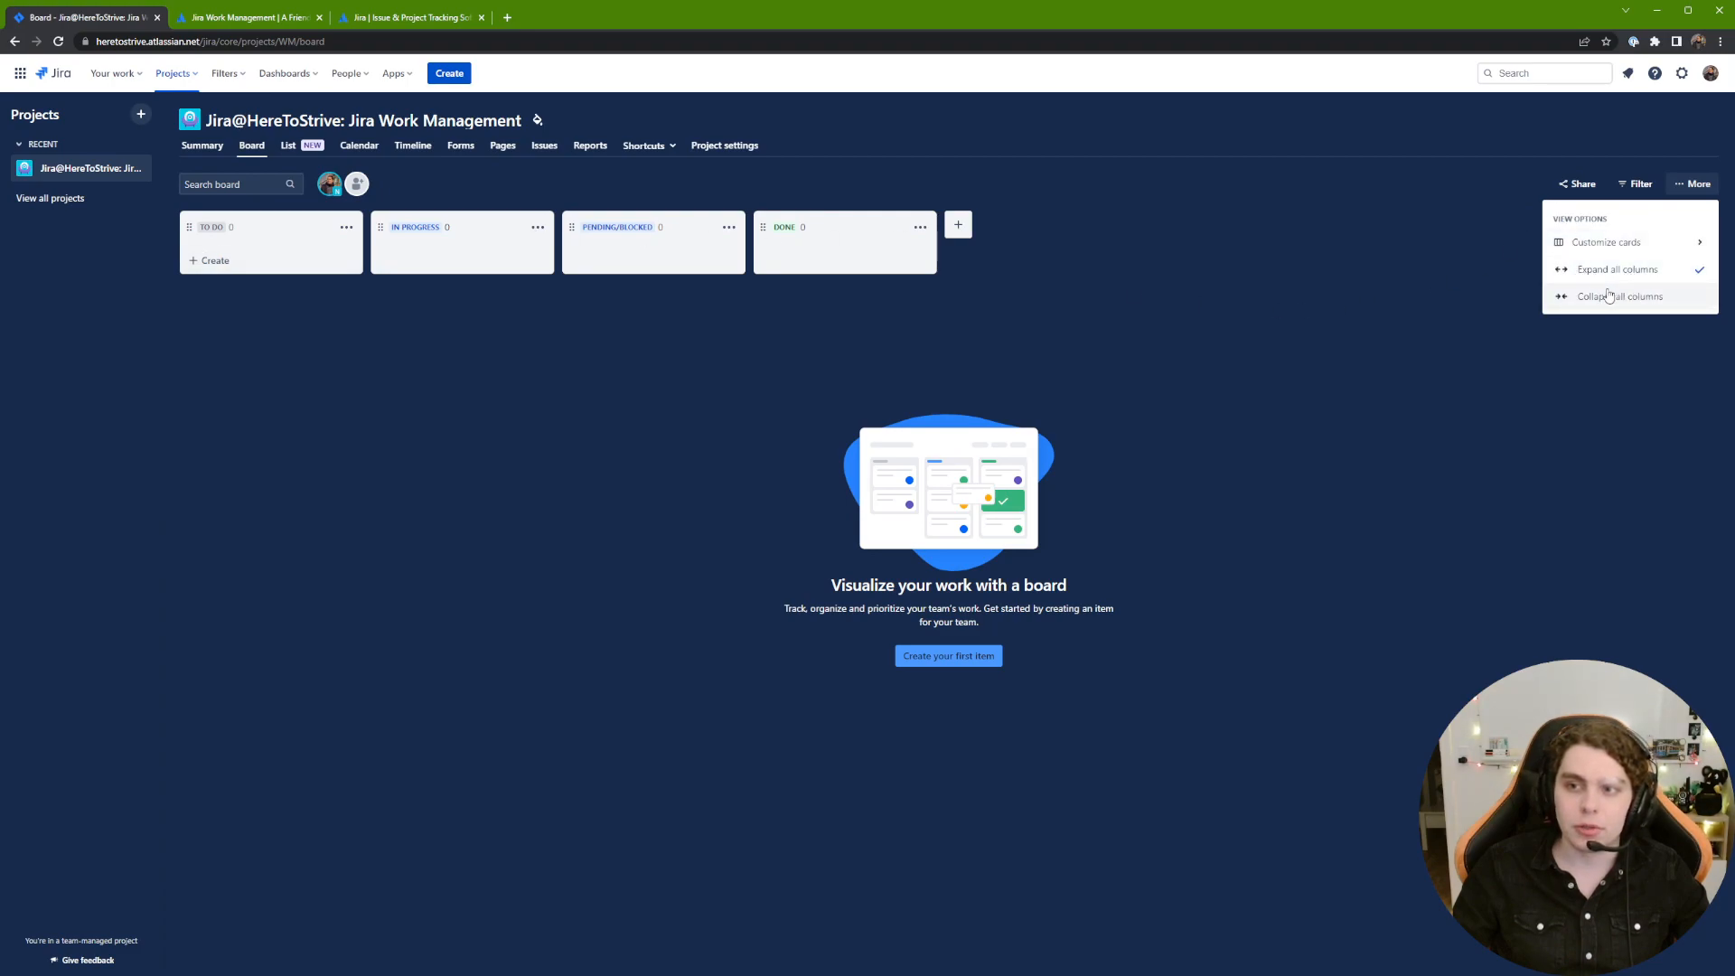
pyautogui.click(1354, 314)
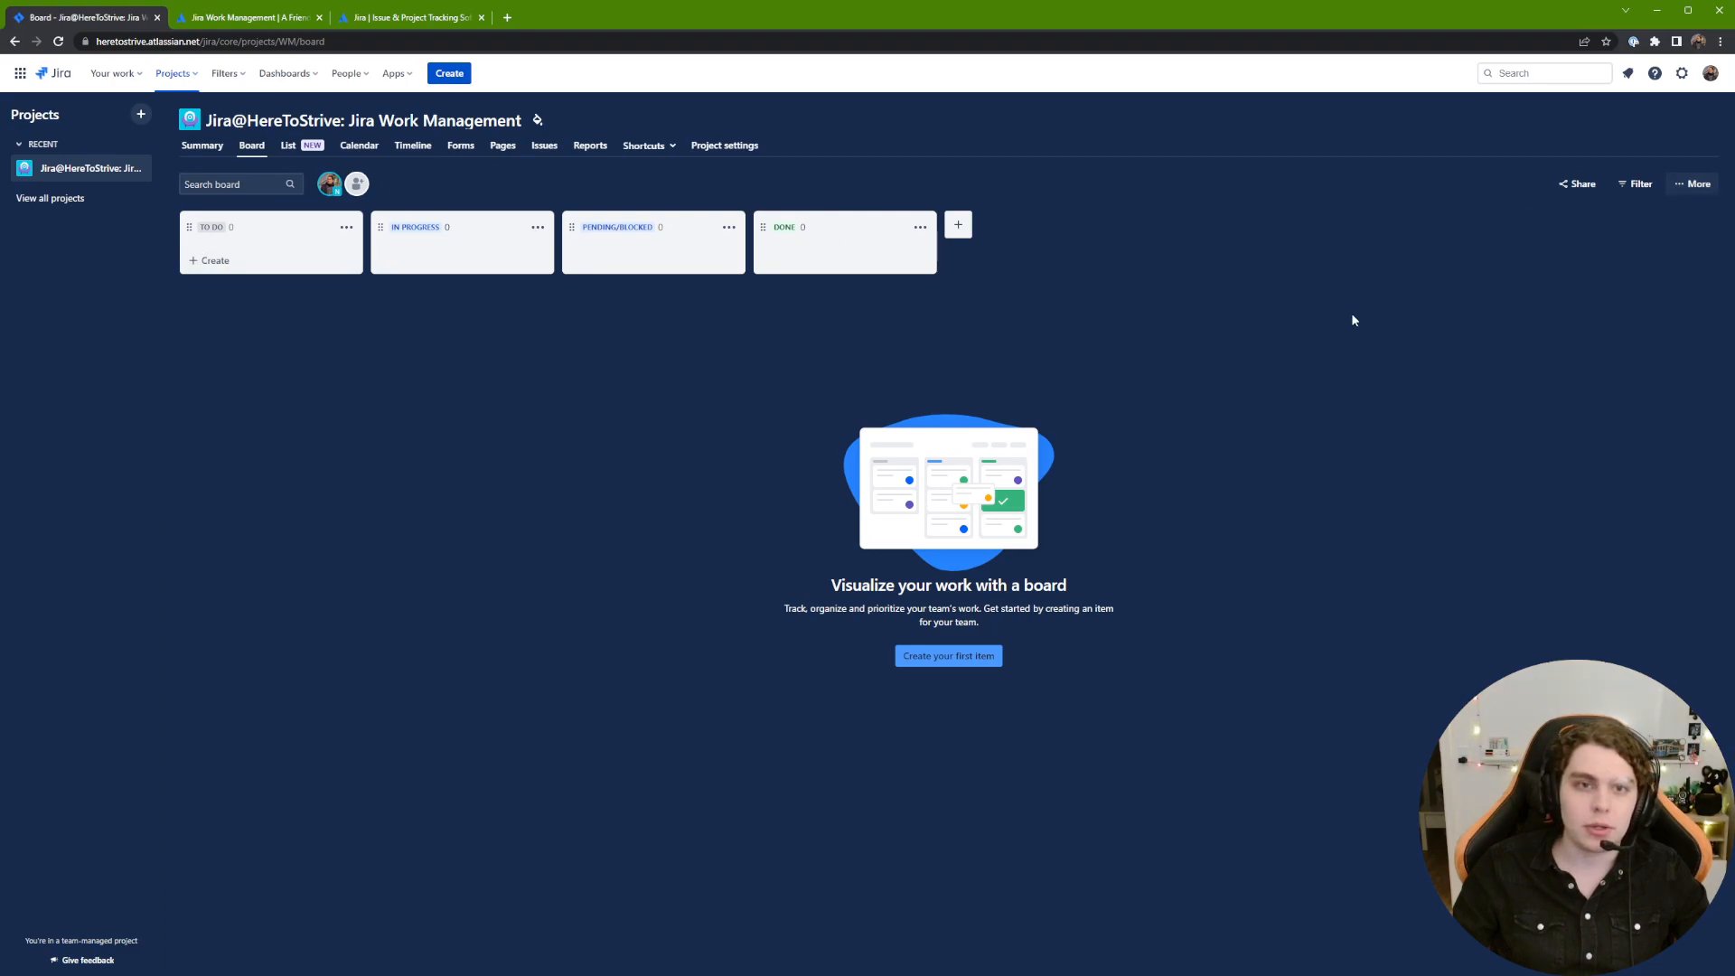
pyautogui.click(290, 150)
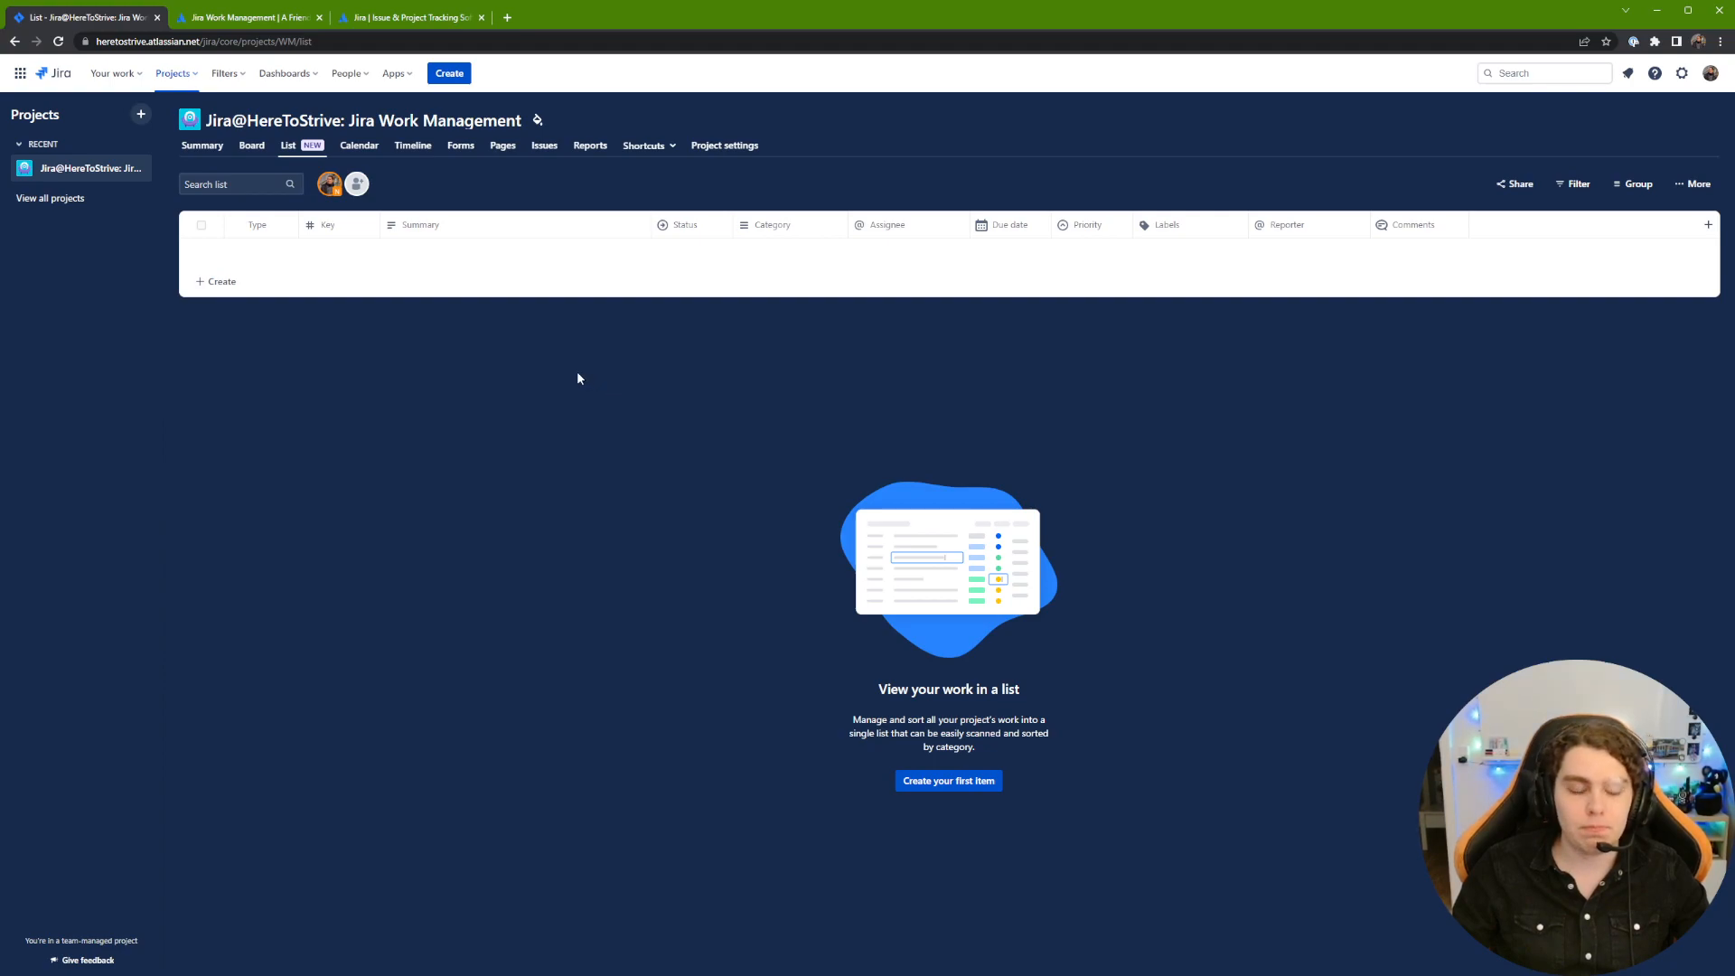
# Step: Create a new task named 'Task 1' in the list
pyautogui.click(232, 292)
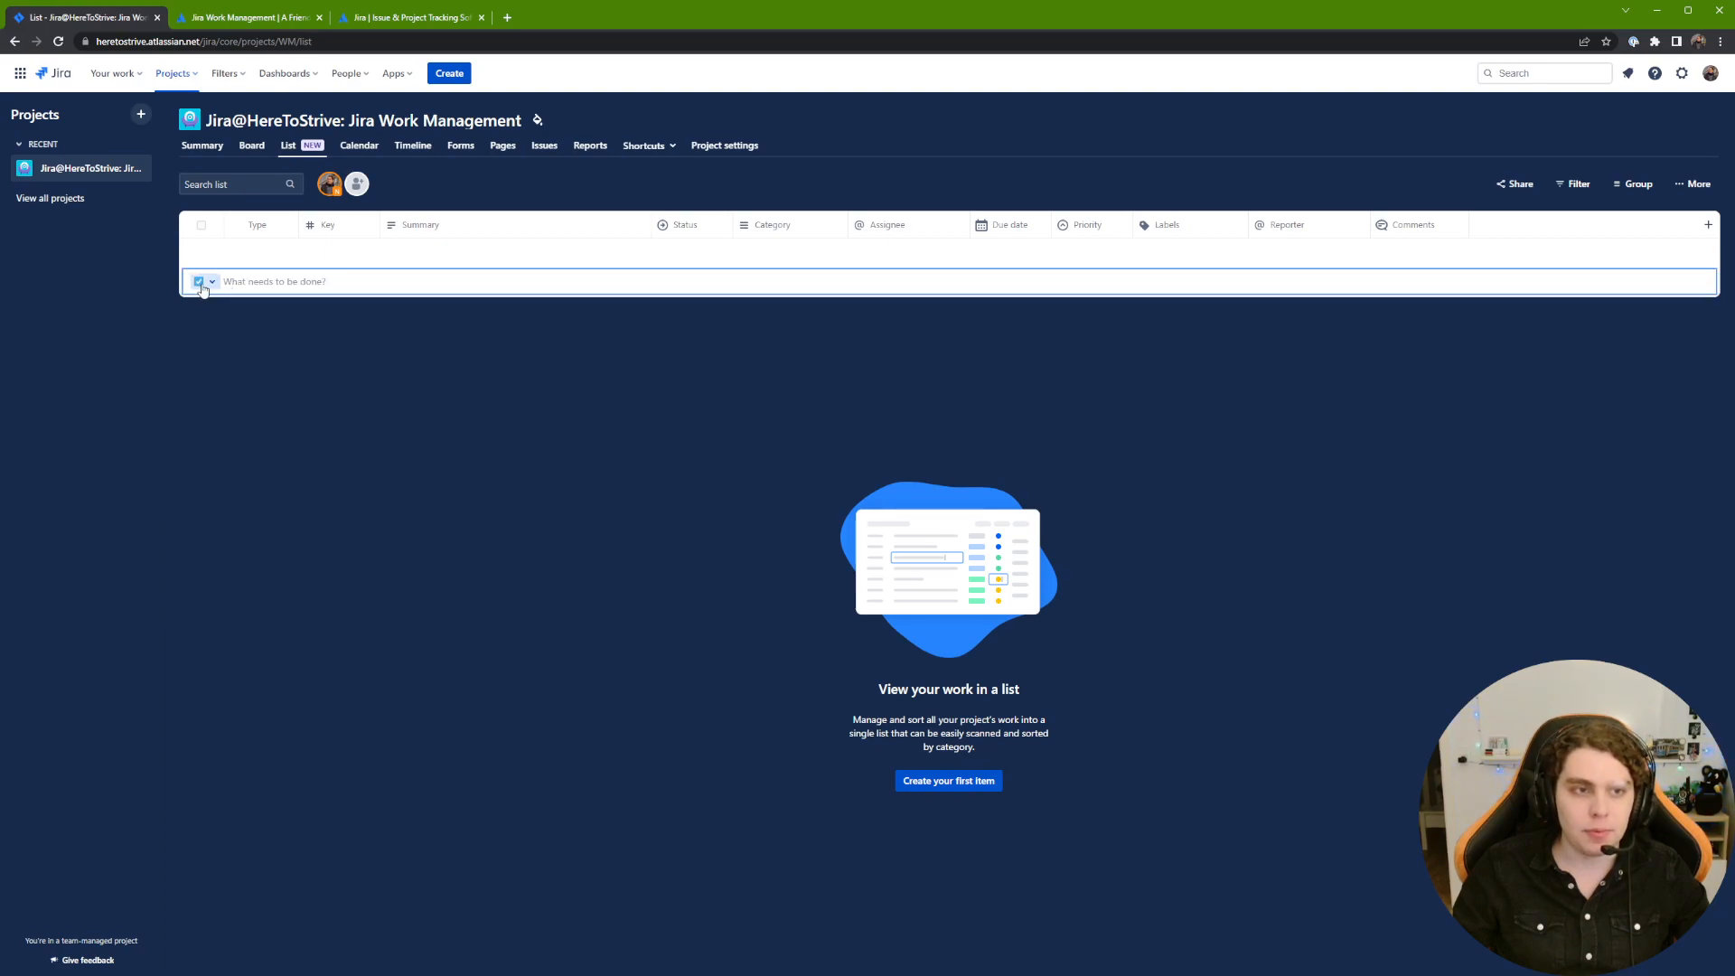
pyautogui.click(298, 334)
pyautogui.click(314, 287)
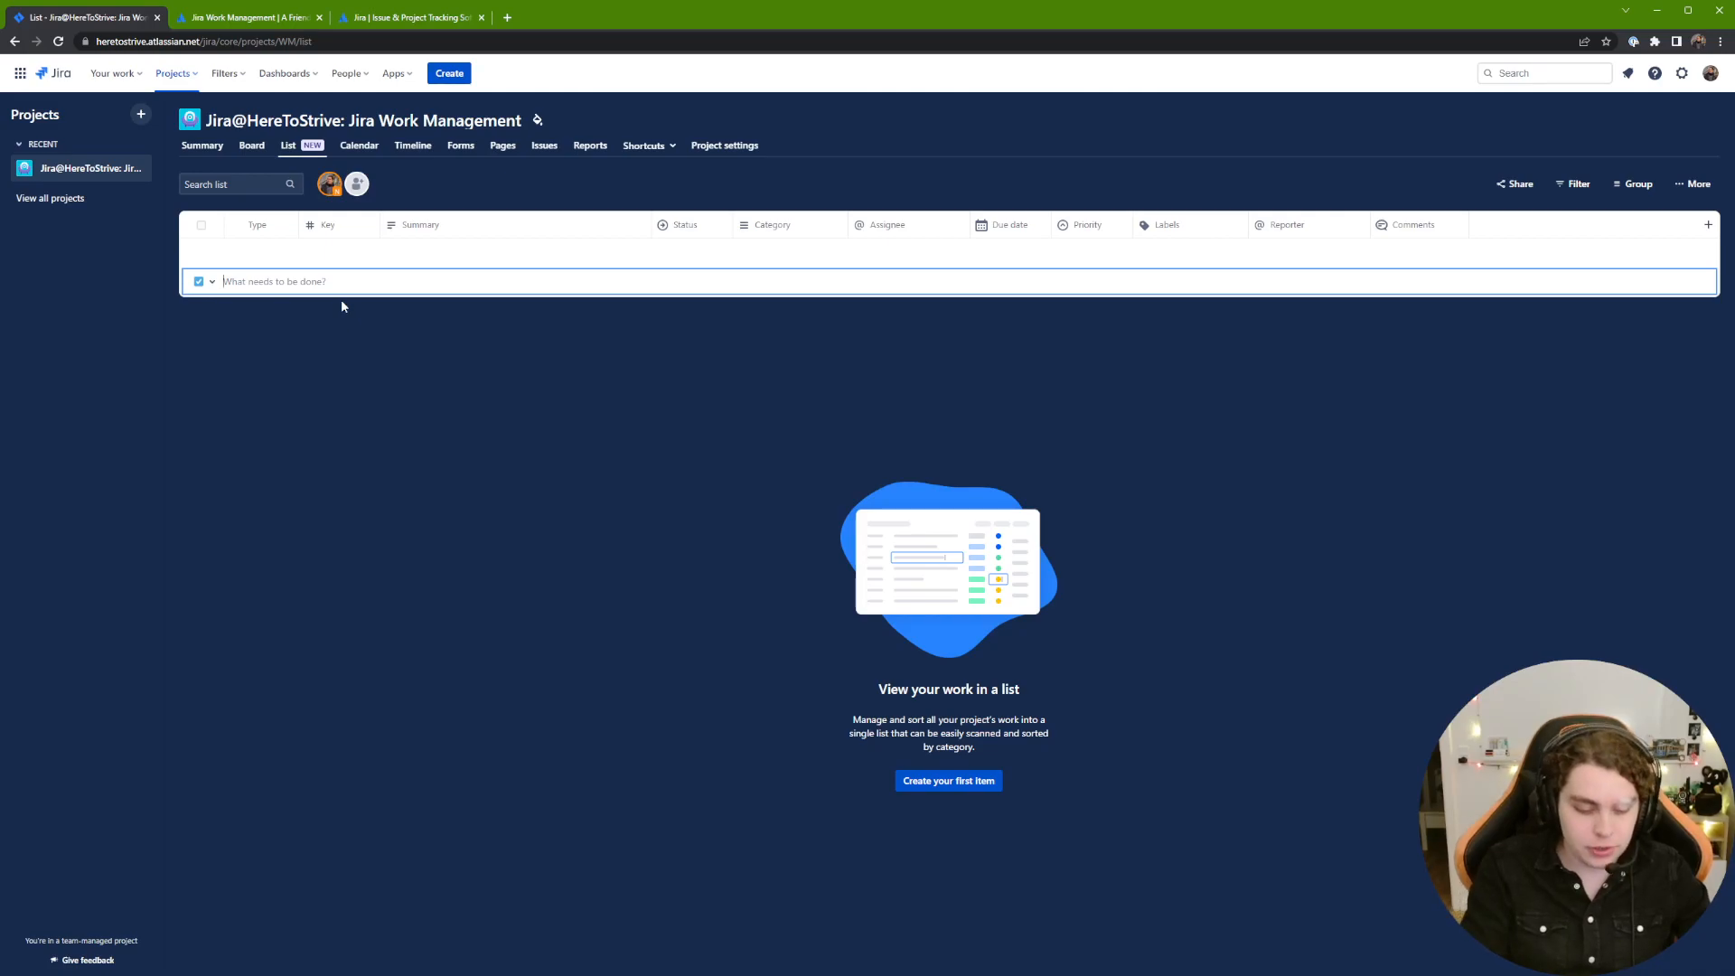
pyautogui.write('1')
pyautogui.press('Return')
pyautogui.click(468, 394)
# Step: Add a subtask 'Sub-task 1' under WM-1 'Task 1'
pyautogui.moveTo(273, 258)
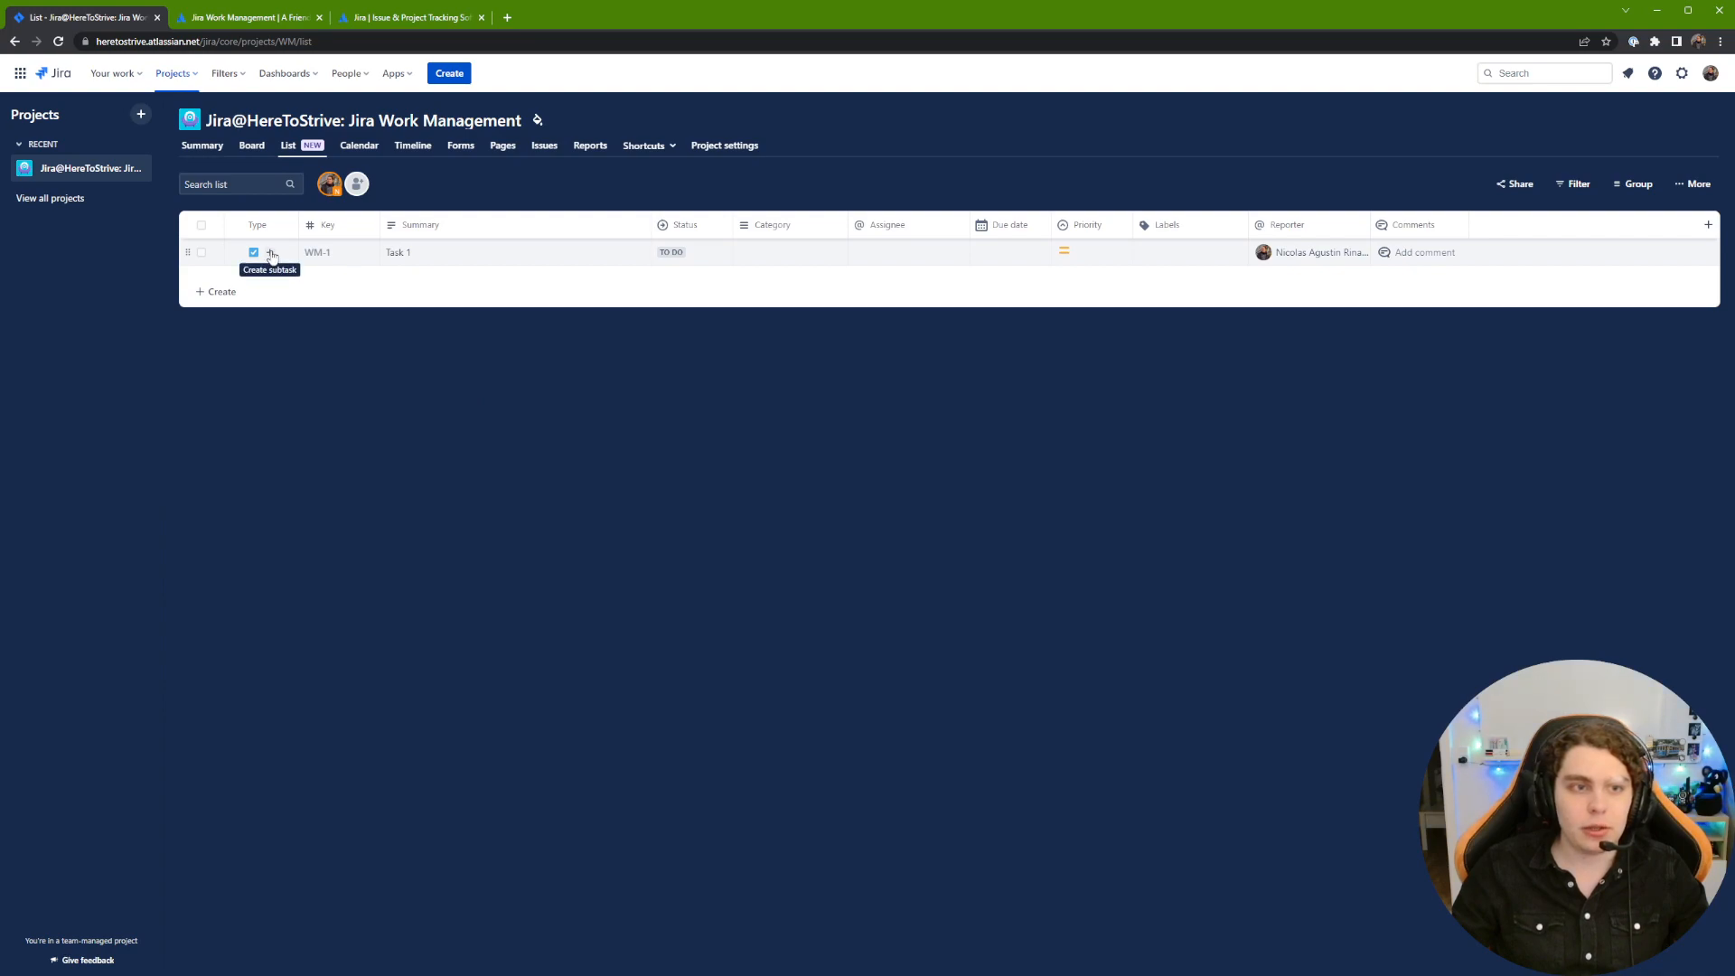
pyautogui.click(271, 257)
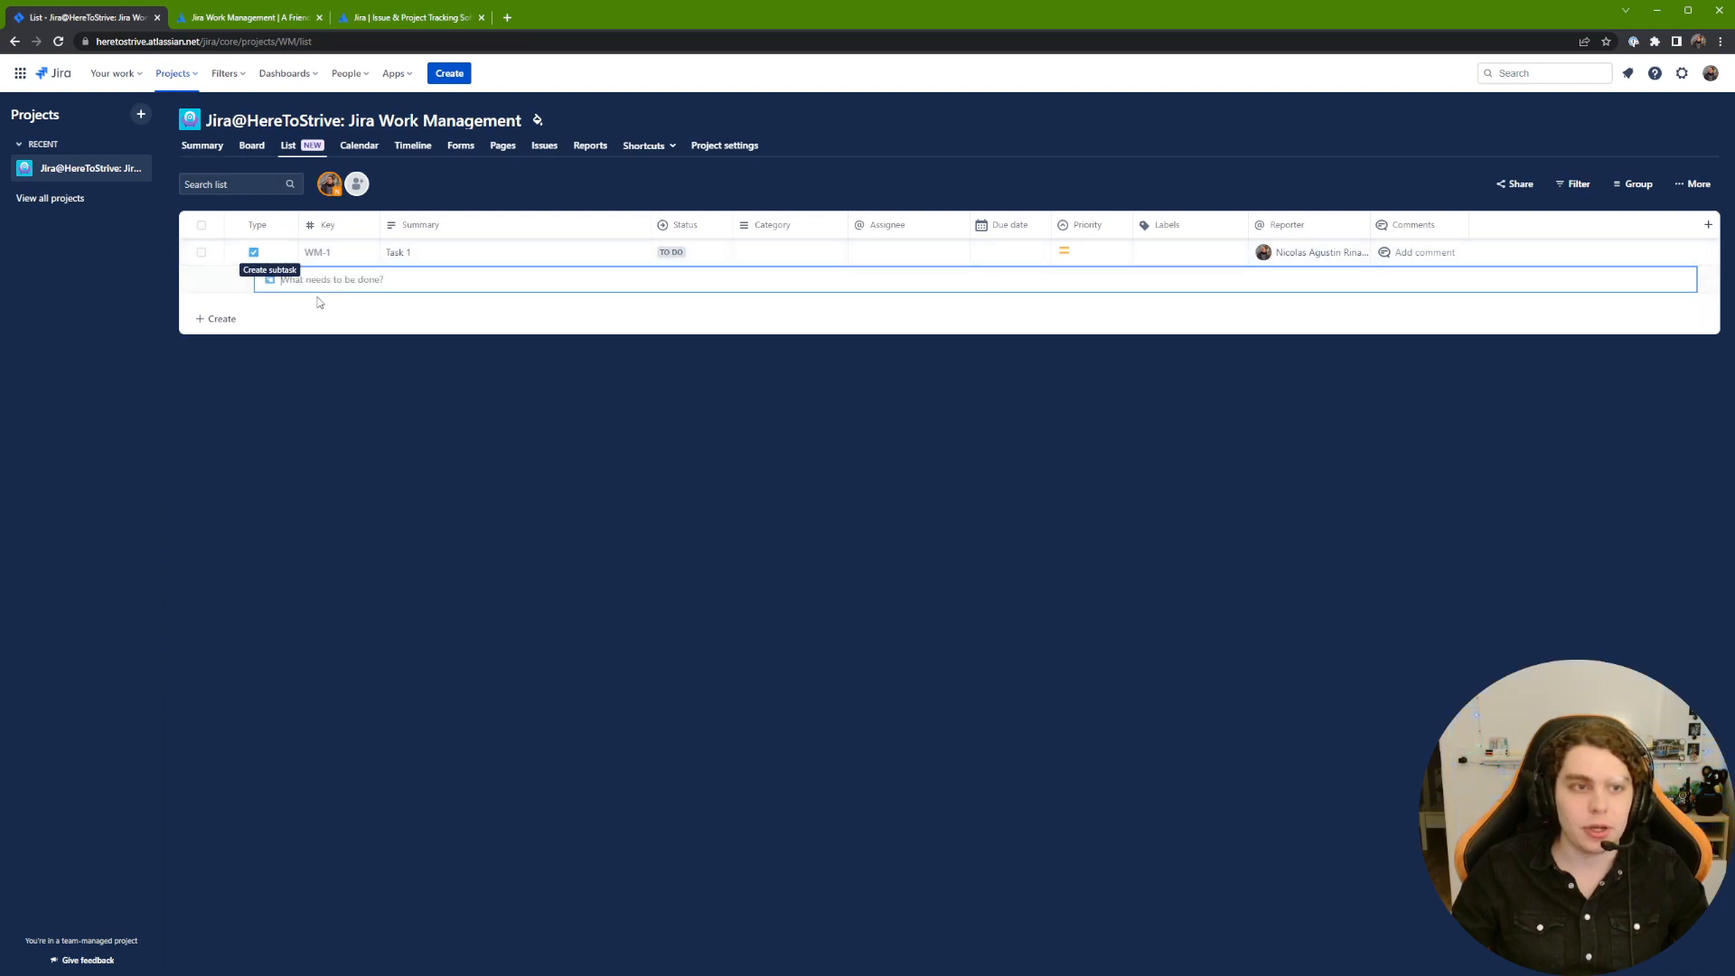
pyautogui.write('Sub')
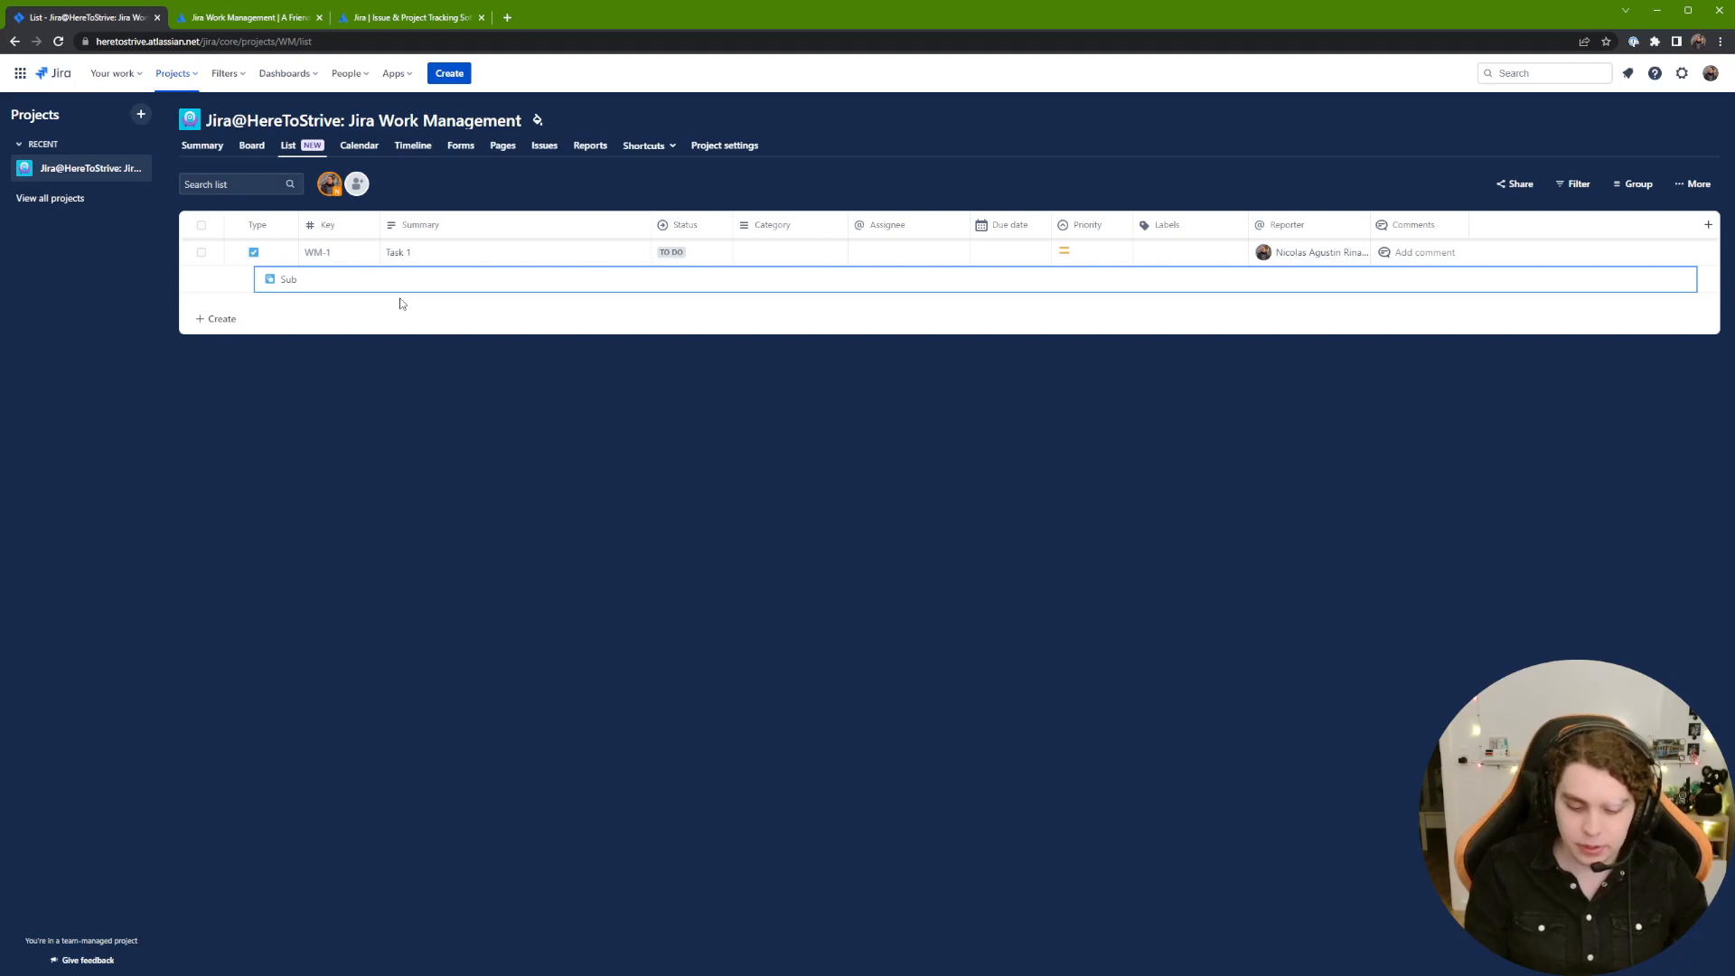
pyautogui.write('-task 1')
pyautogui.press('Return')
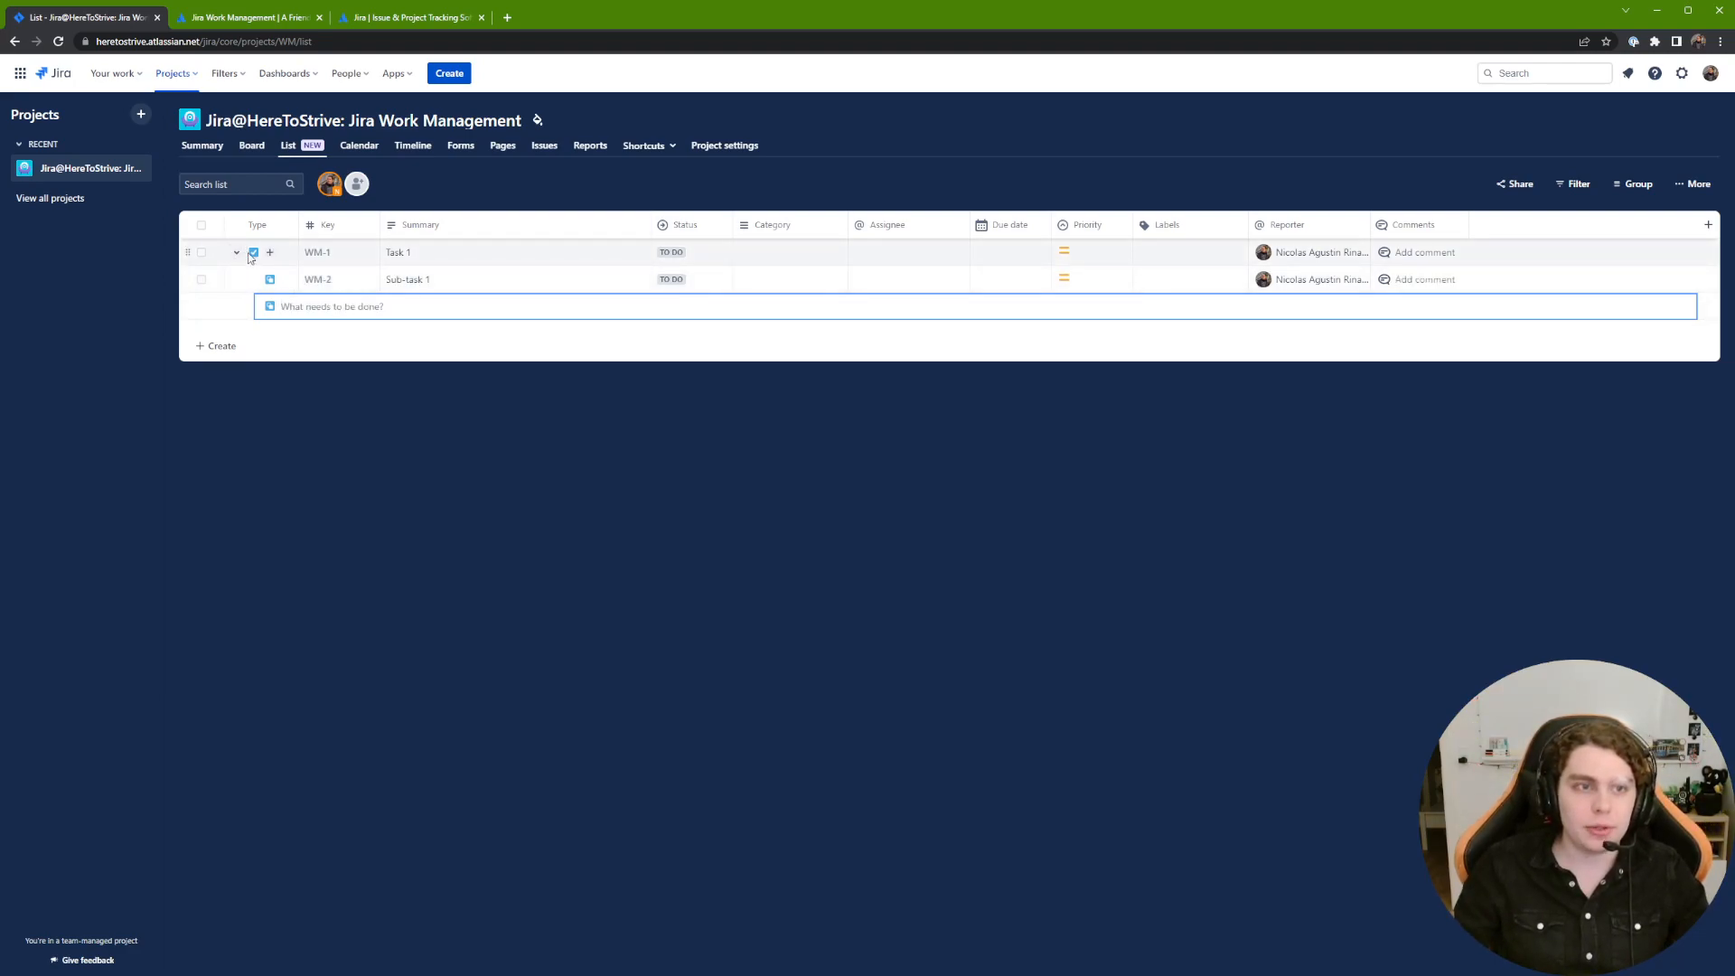
pyautogui.click(402, 399)
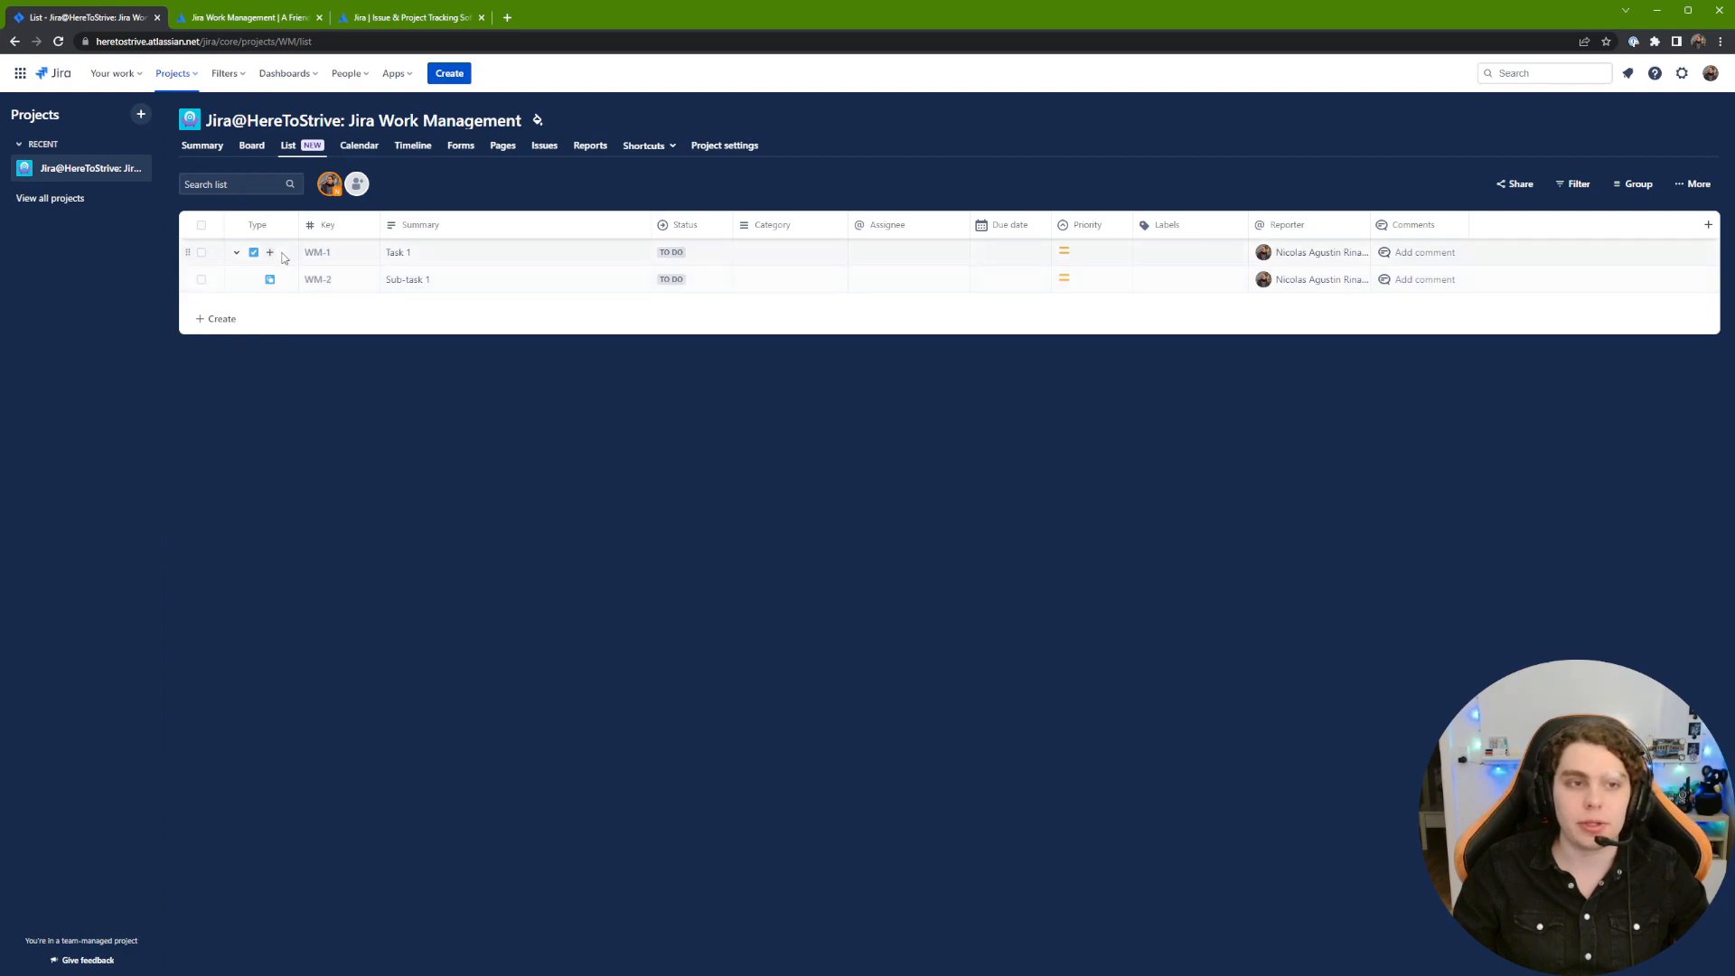
# Step: Check the summary editing and work item type choices without changes, then open WM-1 'Task 1' details
pyautogui.click(394, 257)
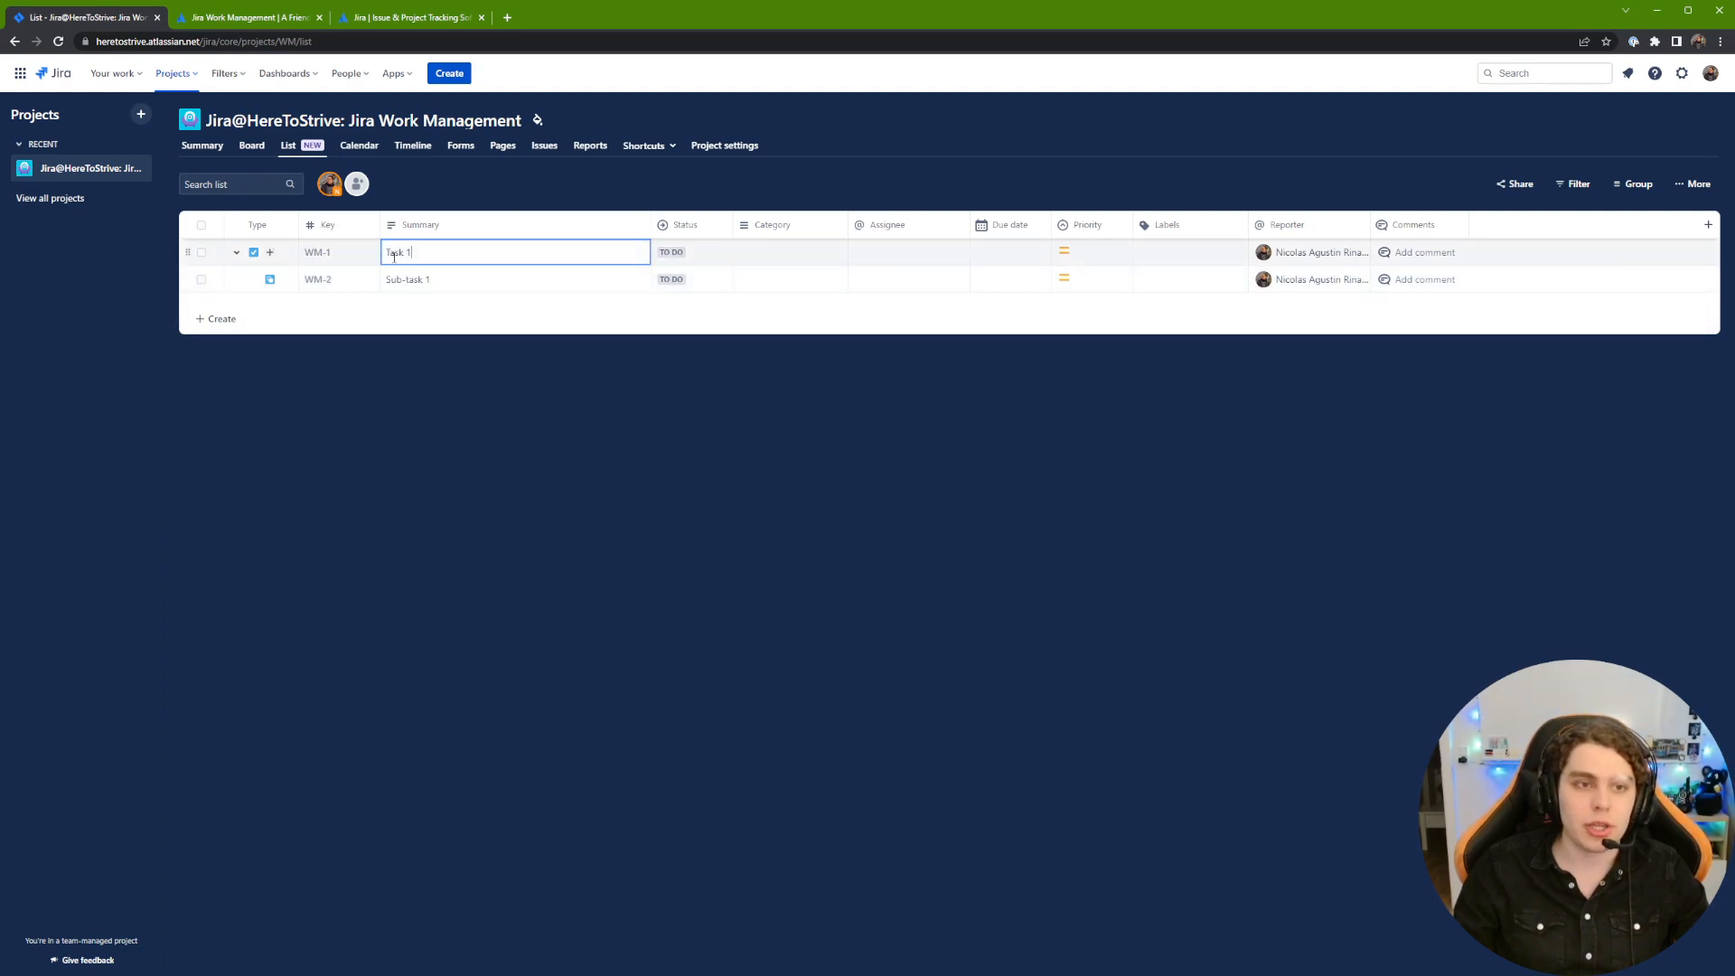
pyautogui.click(454, 279)
pyautogui.click(538, 393)
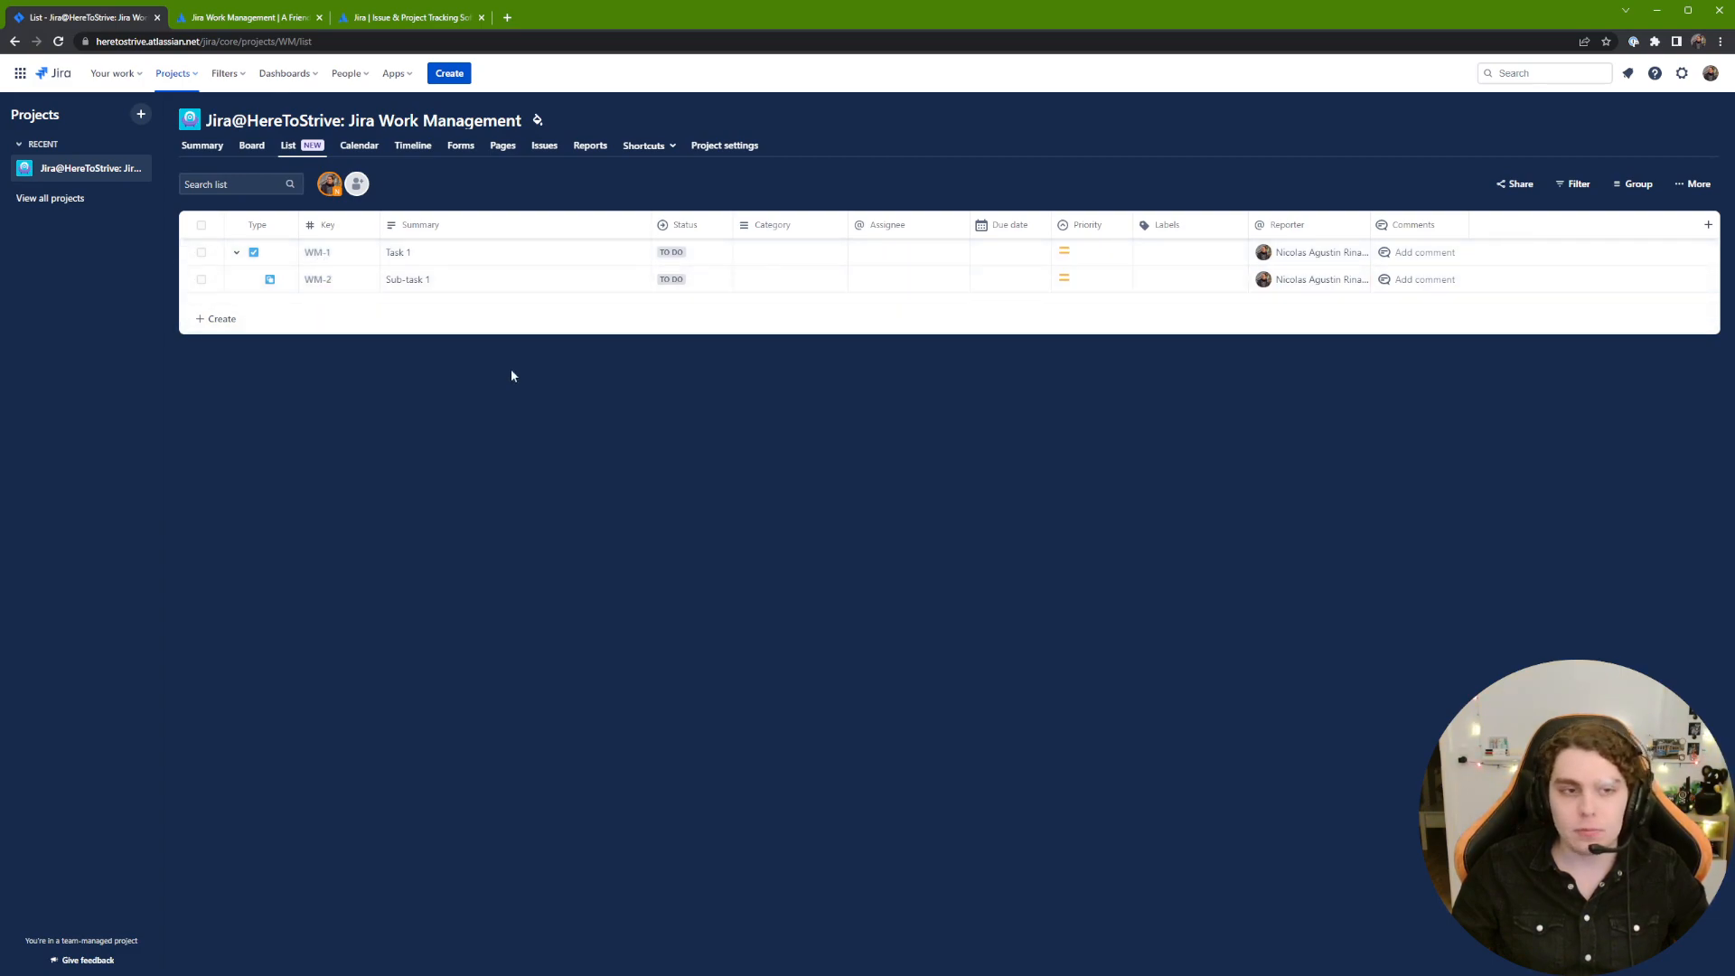
pyautogui.click(217, 319)
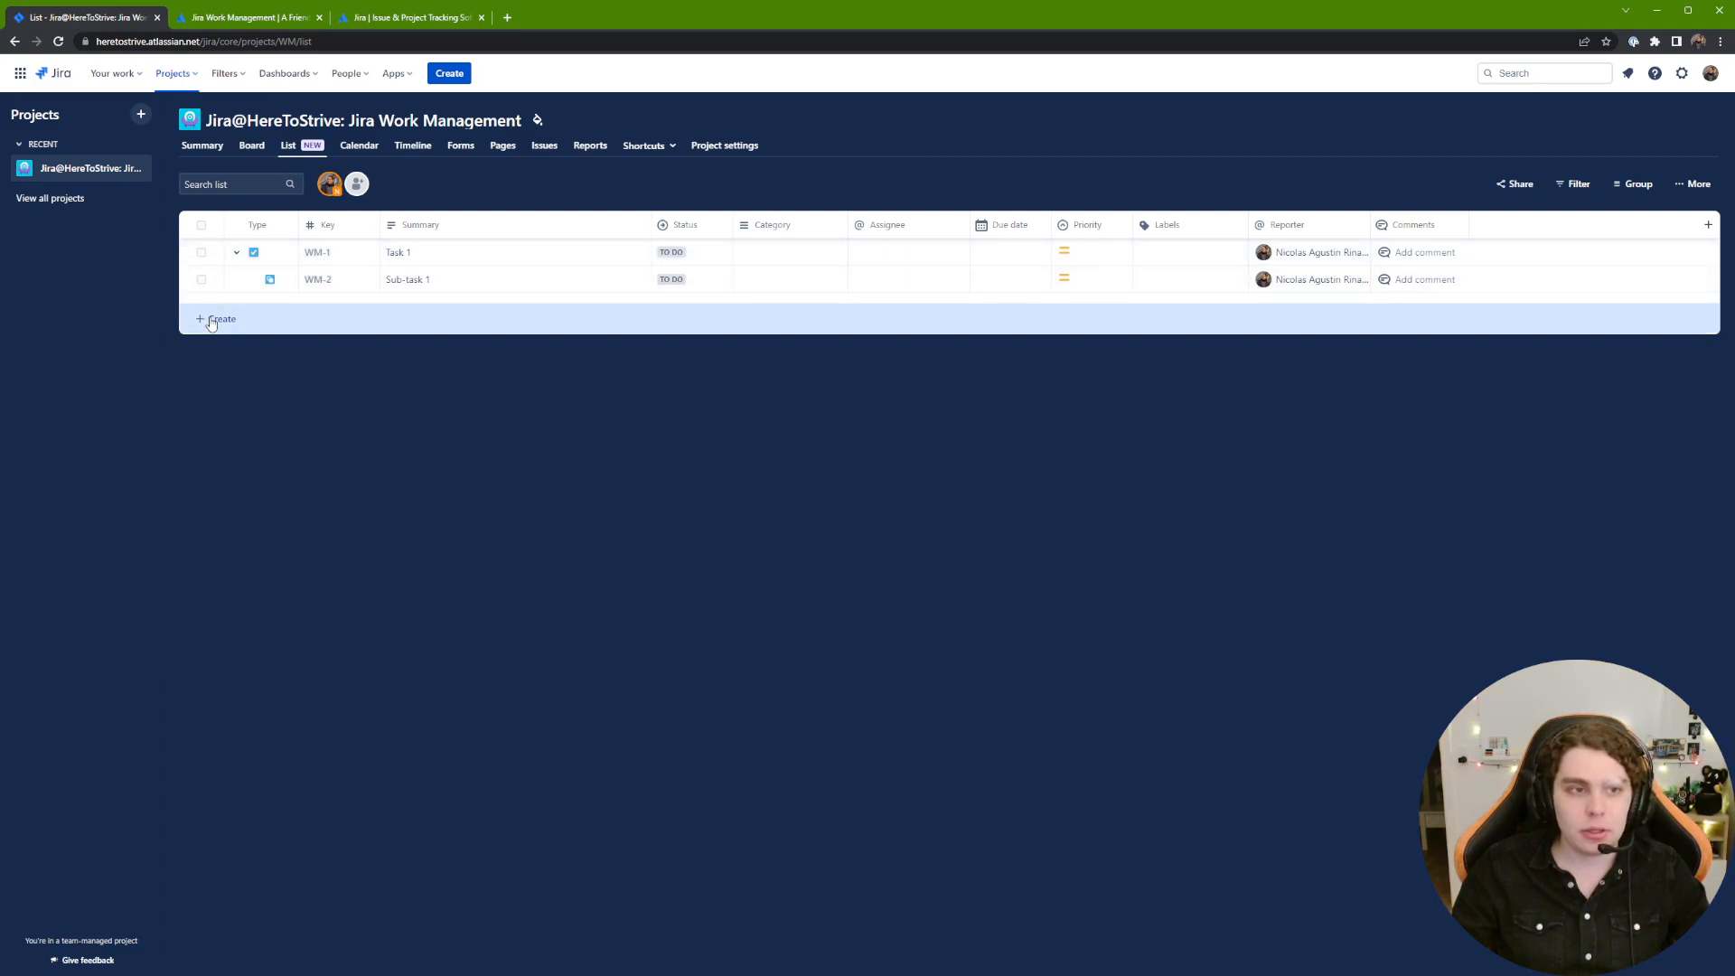
pyautogui.click(213, 323)
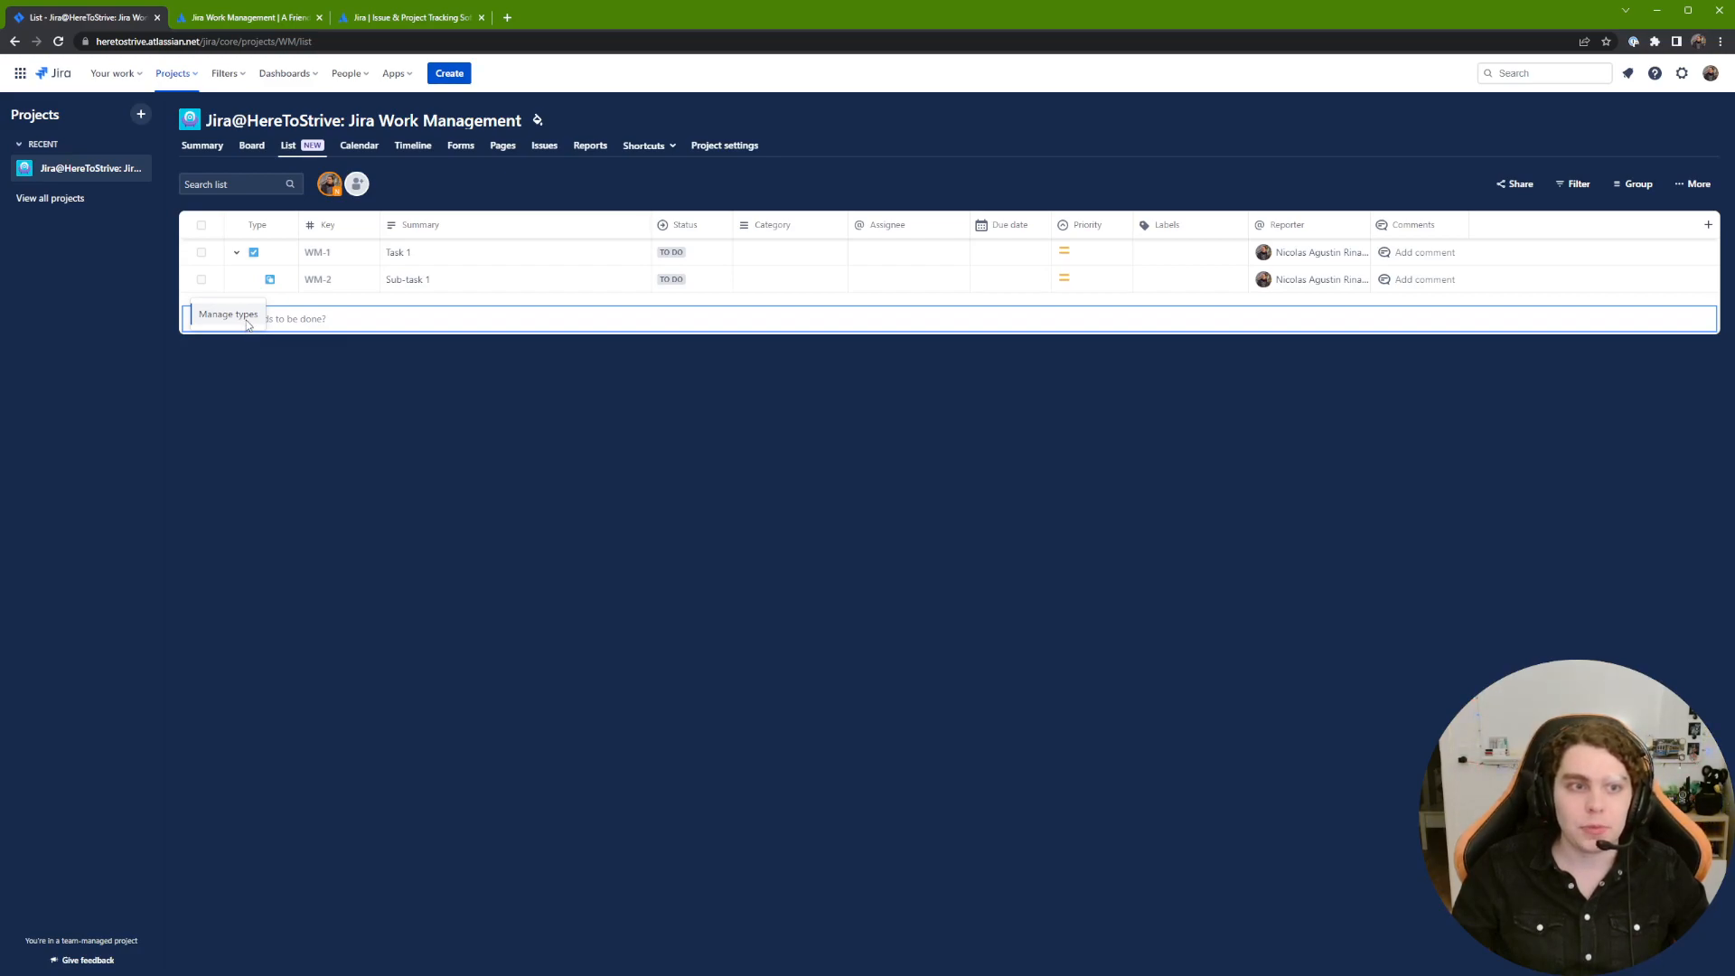
pyautogui.click(257, 361)
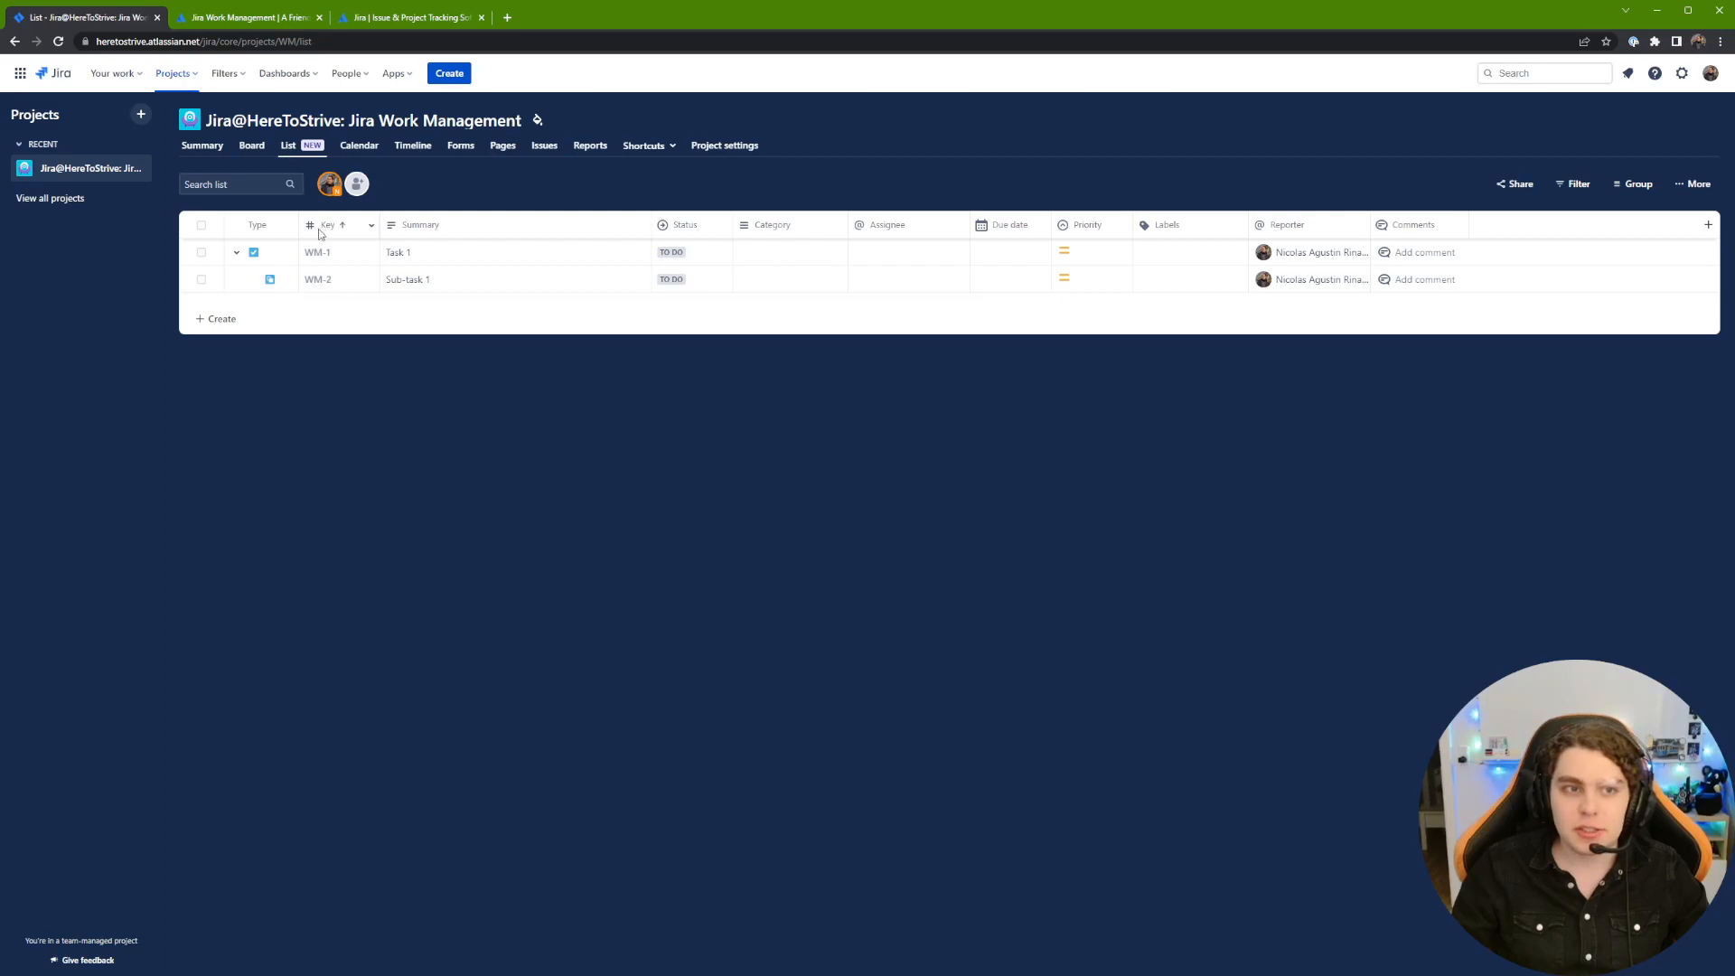
pyautogui.click(321, 253)
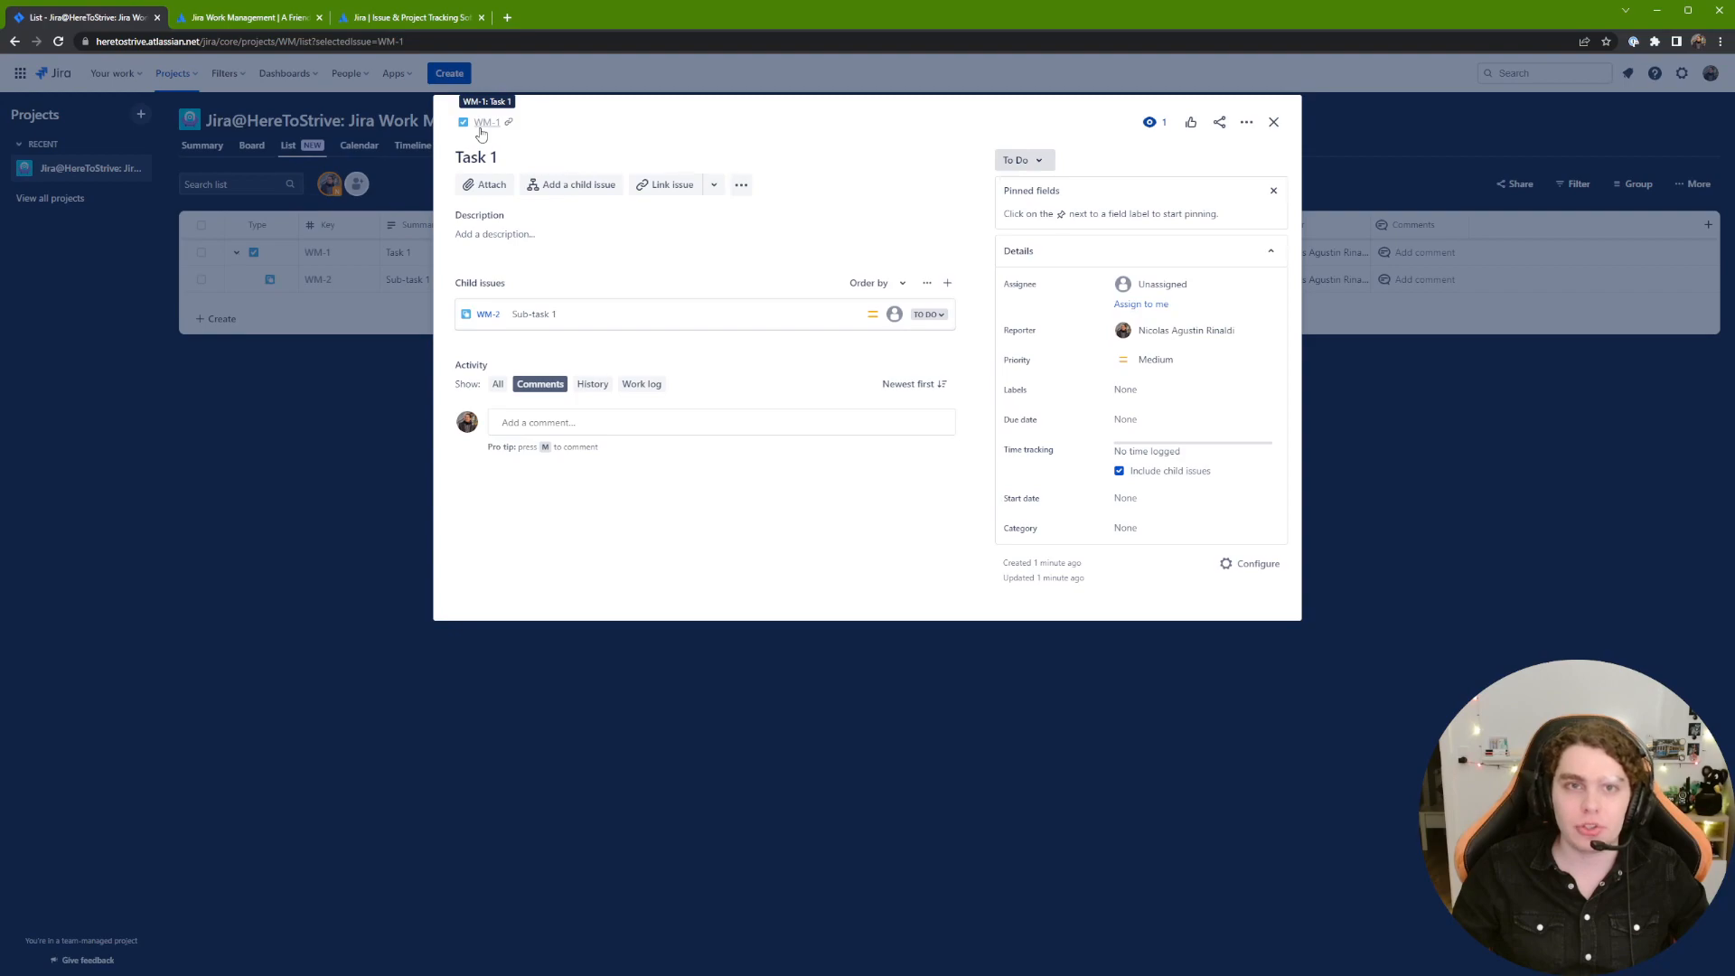
# Step: Create child issue WM-3 'Sub-task 2' under Task 1, then open its description editor
pyautogui.click(297, 42)
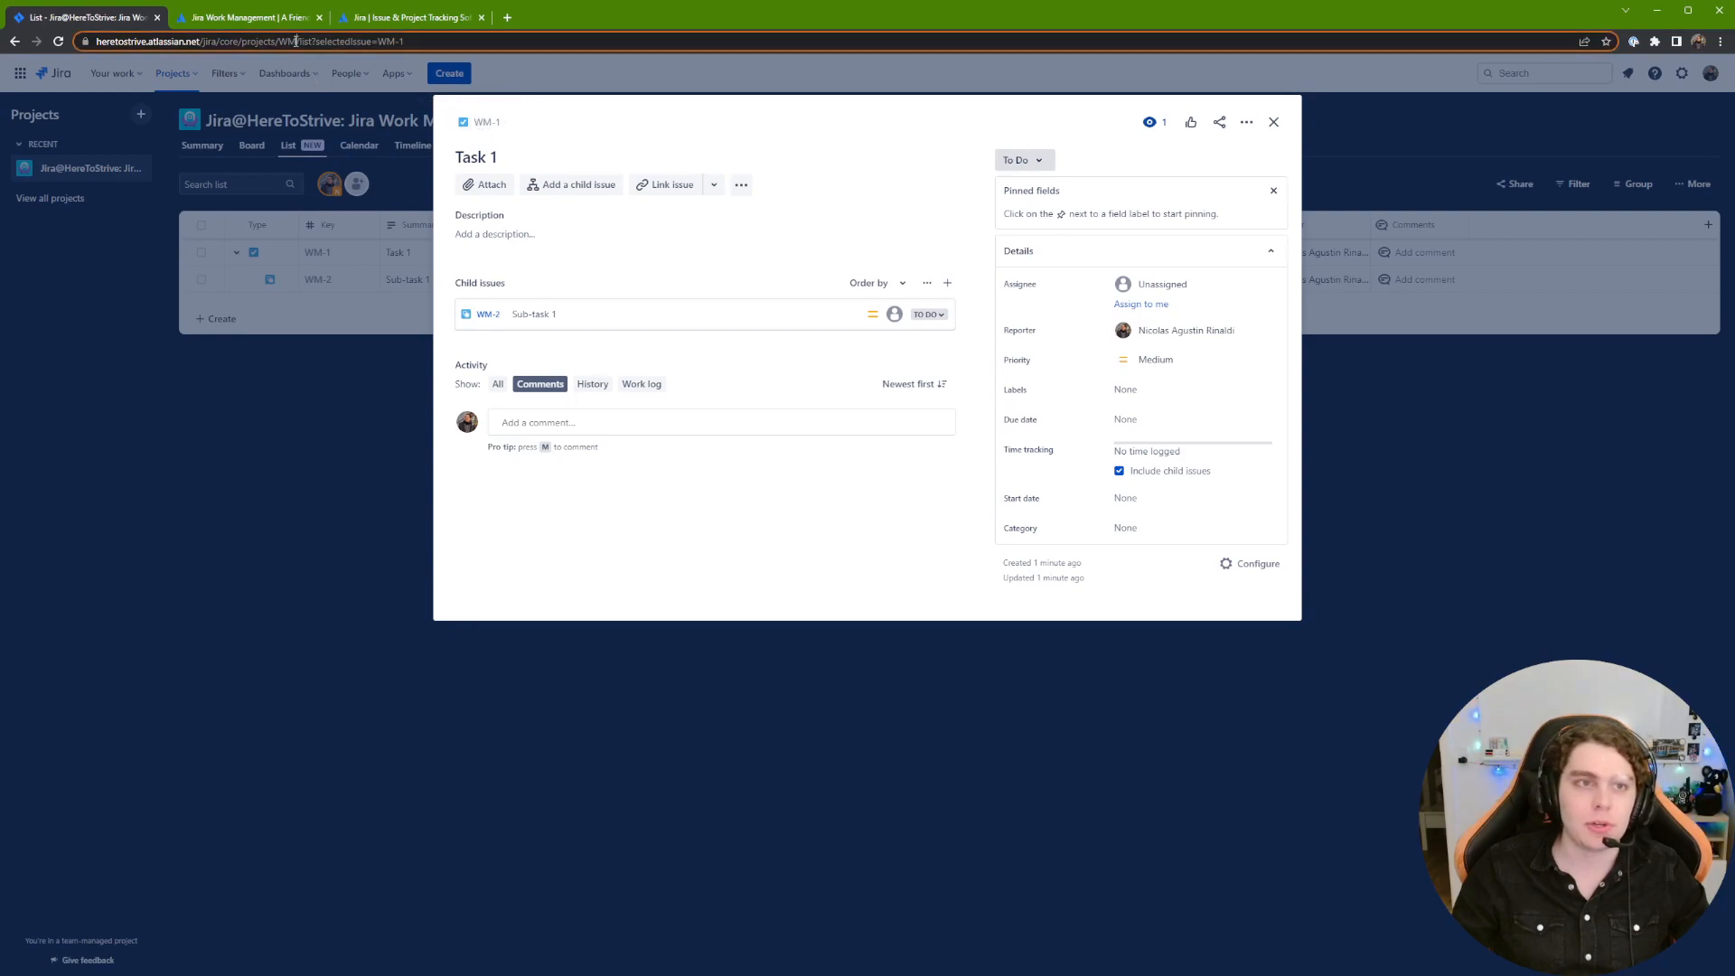
pyautogui.click(582, 138)
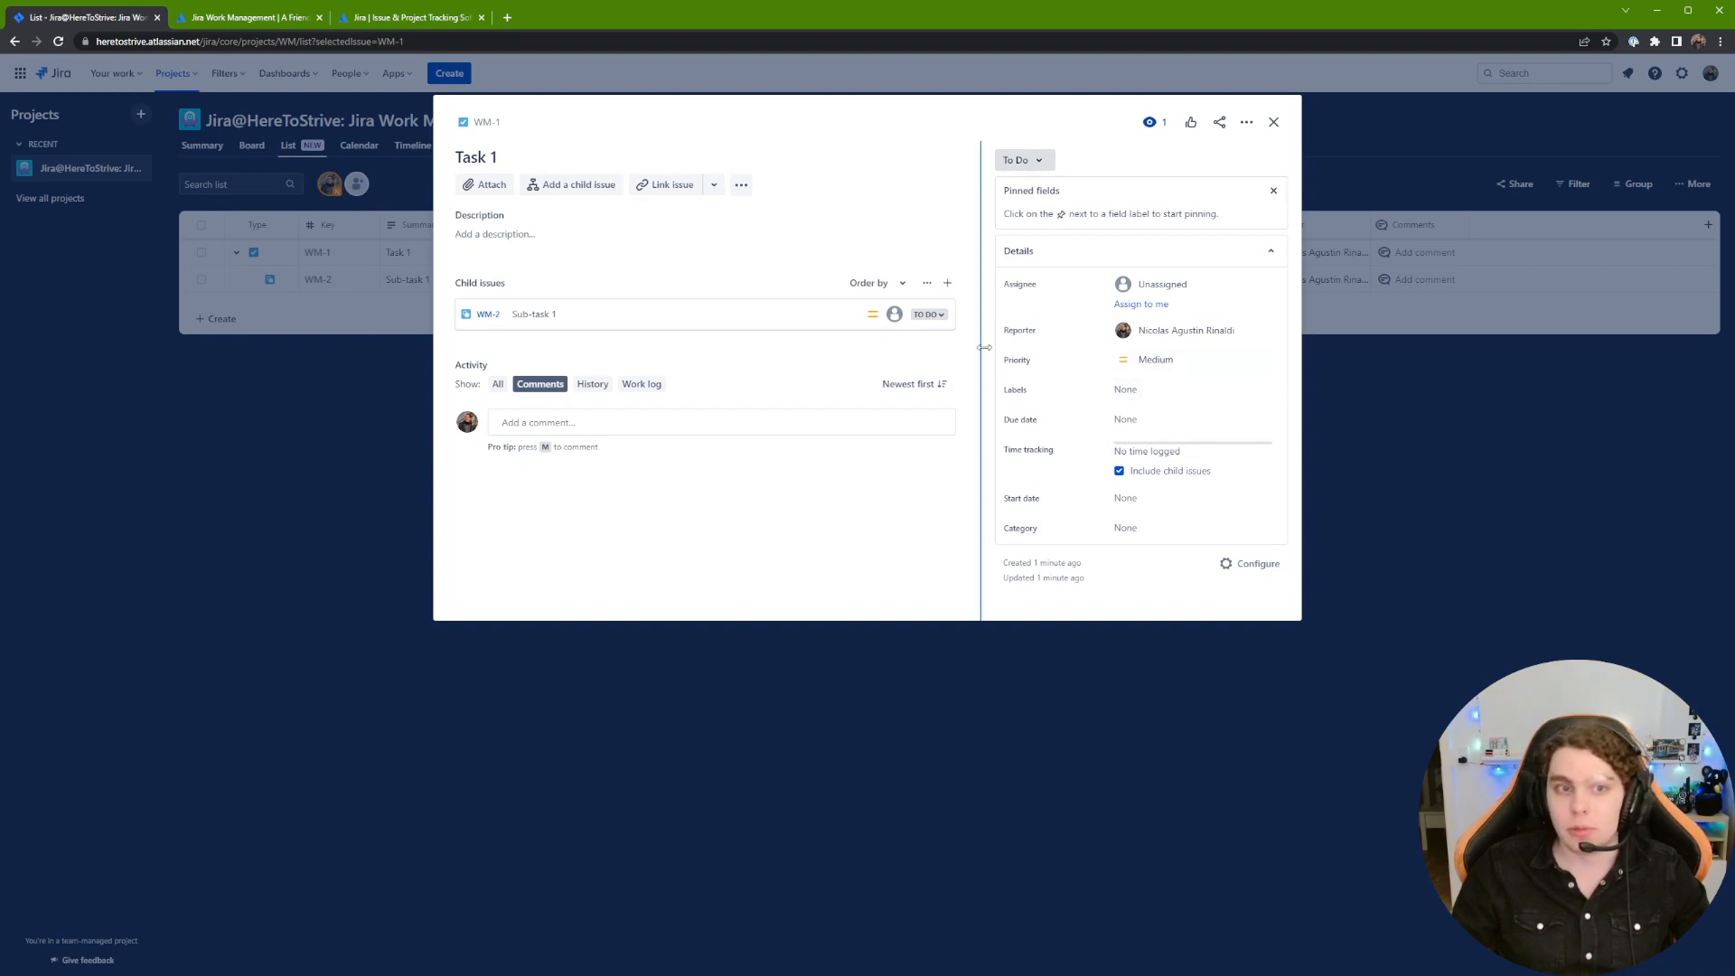
pyautogui.moveTo(461, 286); pyautogui.dragTo(496, 288)
pyautogui.click(547, 287)
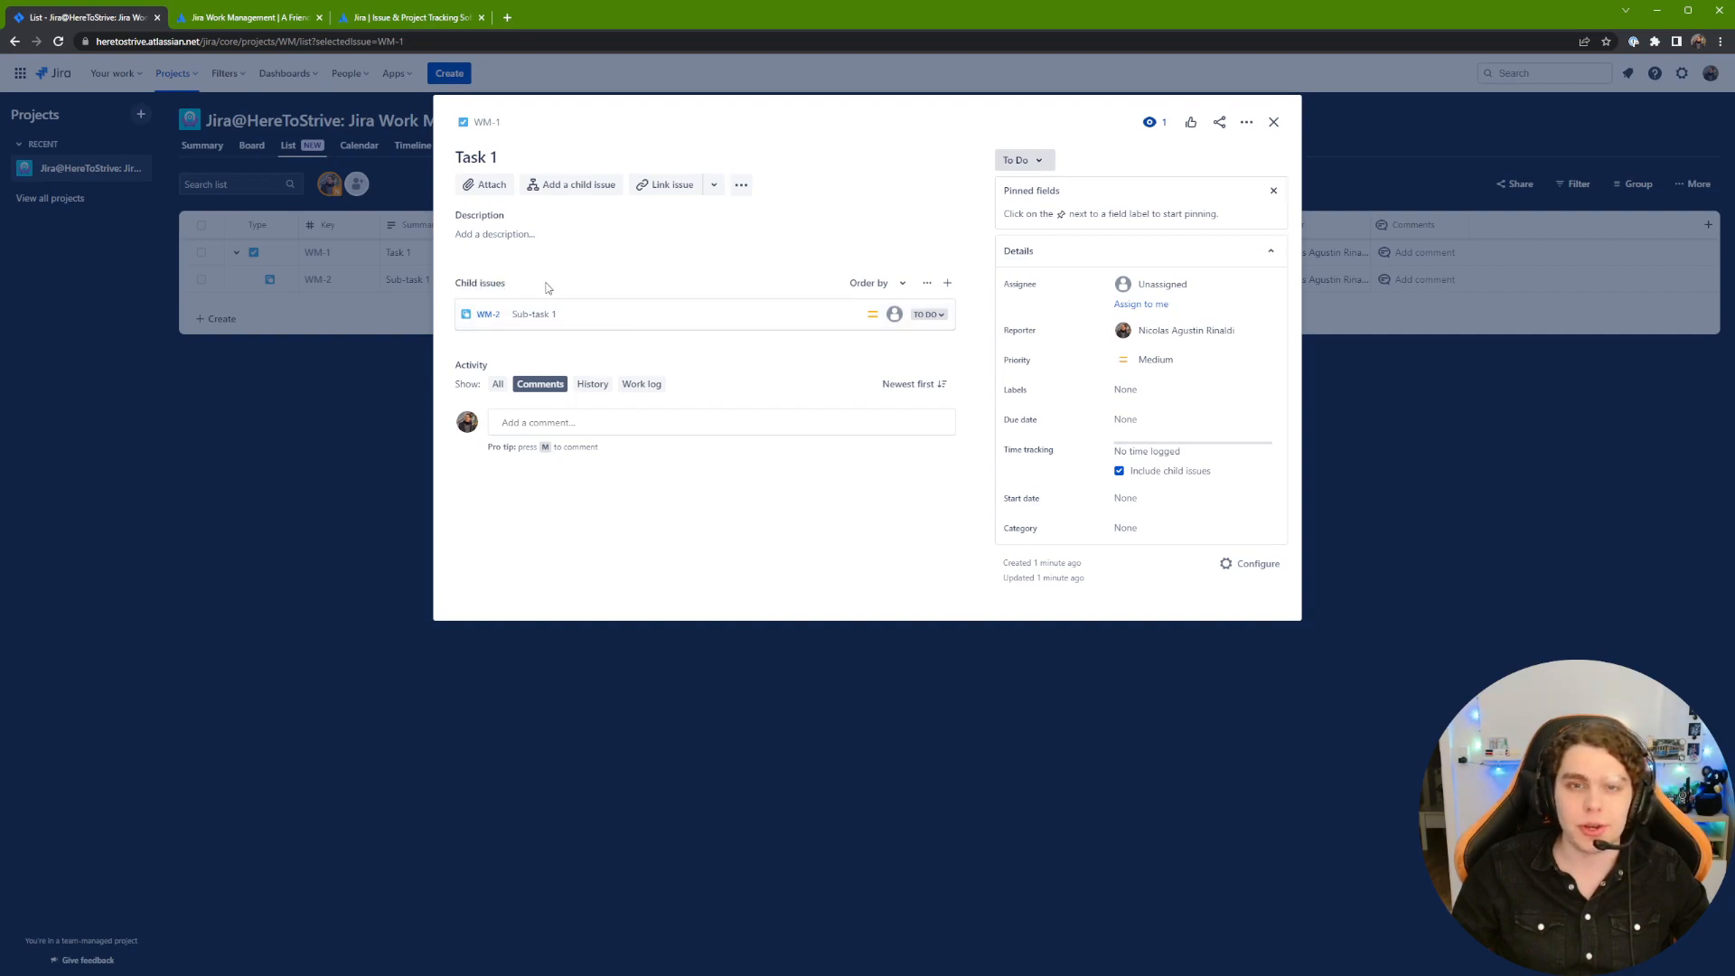
pyautogui.click(947, 283)
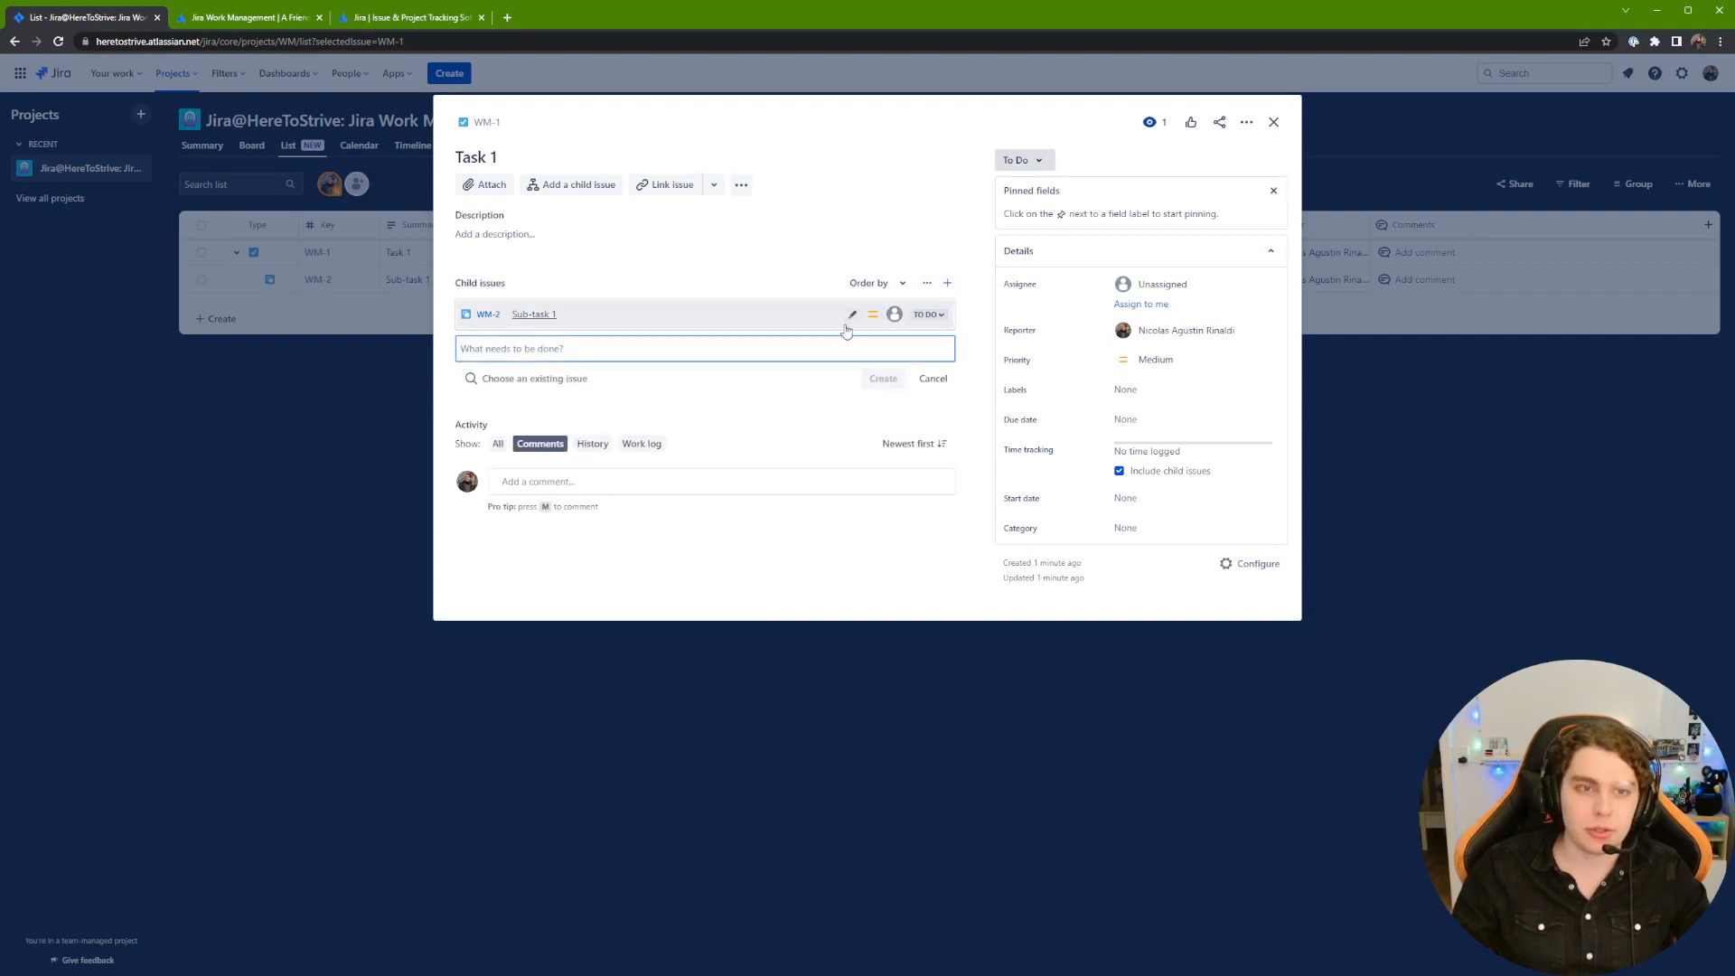
pyautogui.write('Sub-task 2')
pyautogui.press('Return')
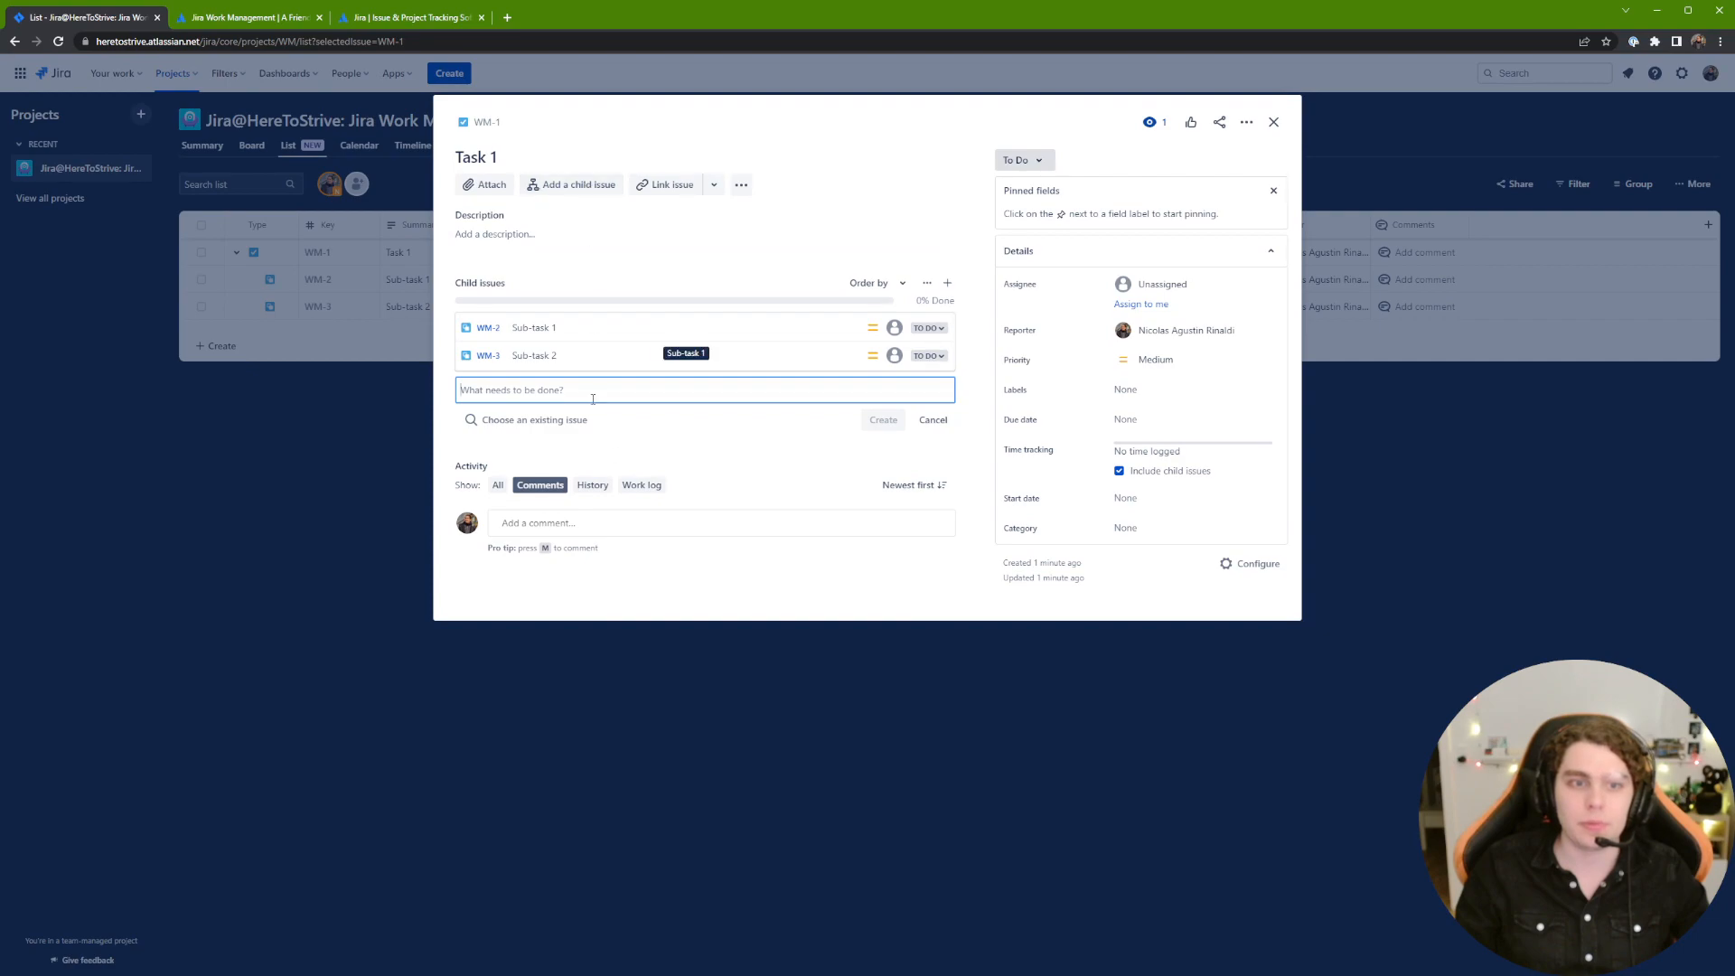
pyautogui.click(932, 419)
pyautogui.click(714, 185)
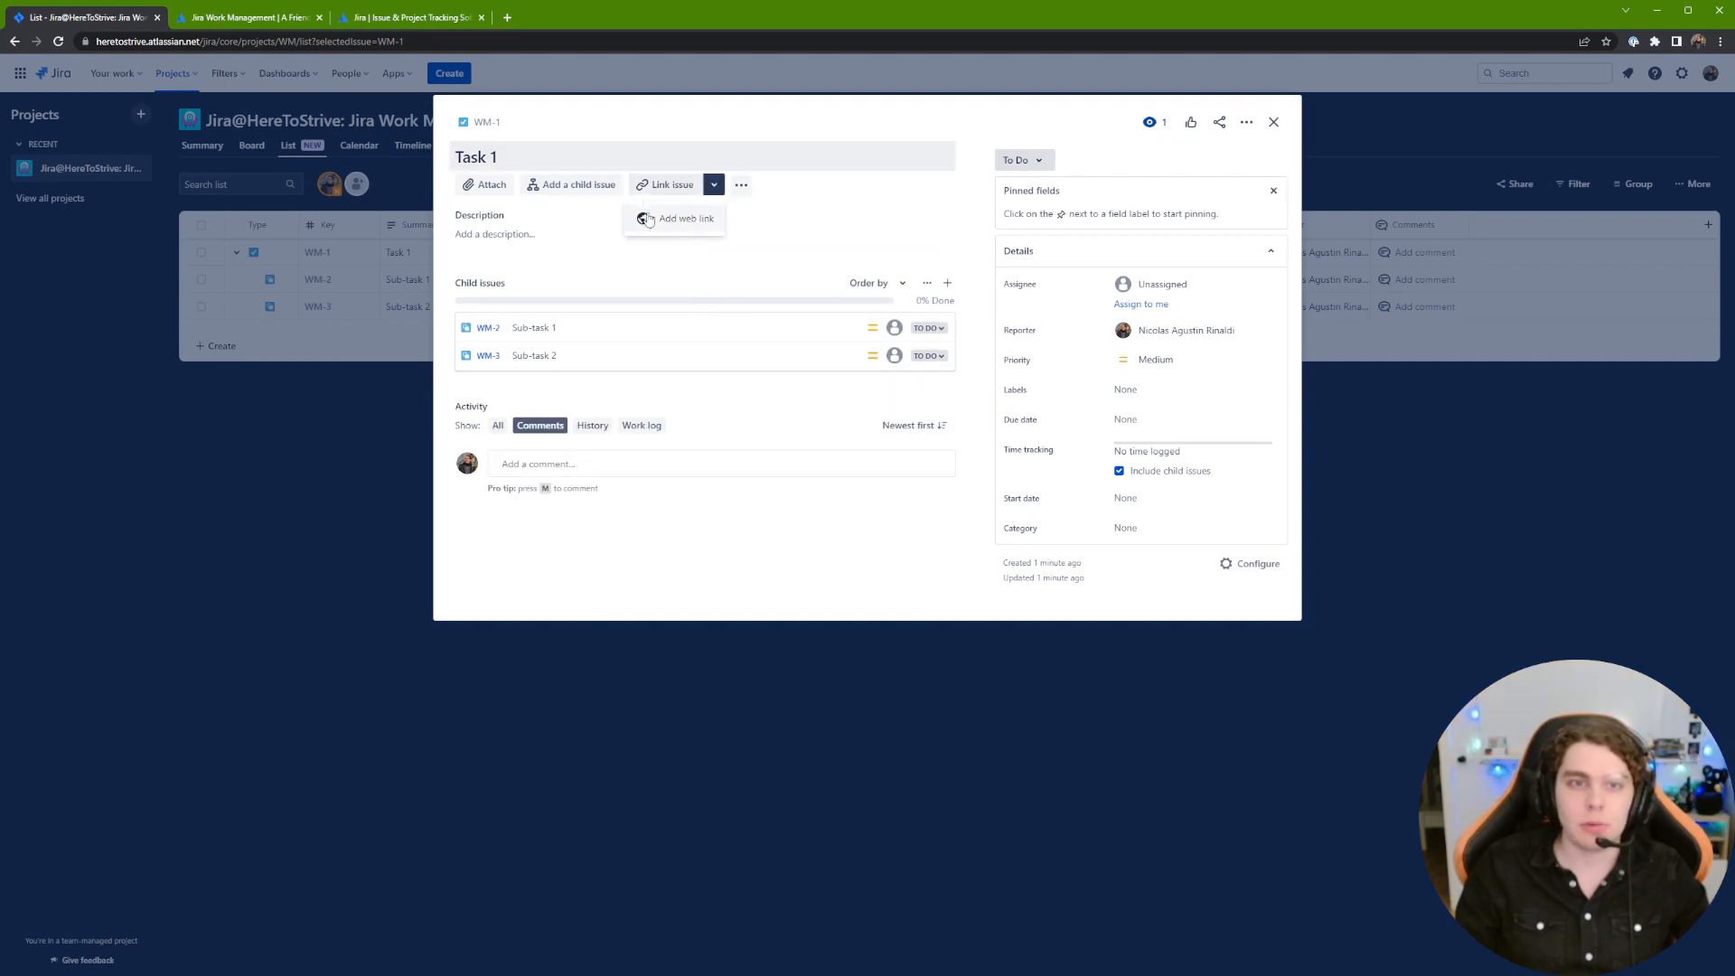
pyautogui.click(524, 235)
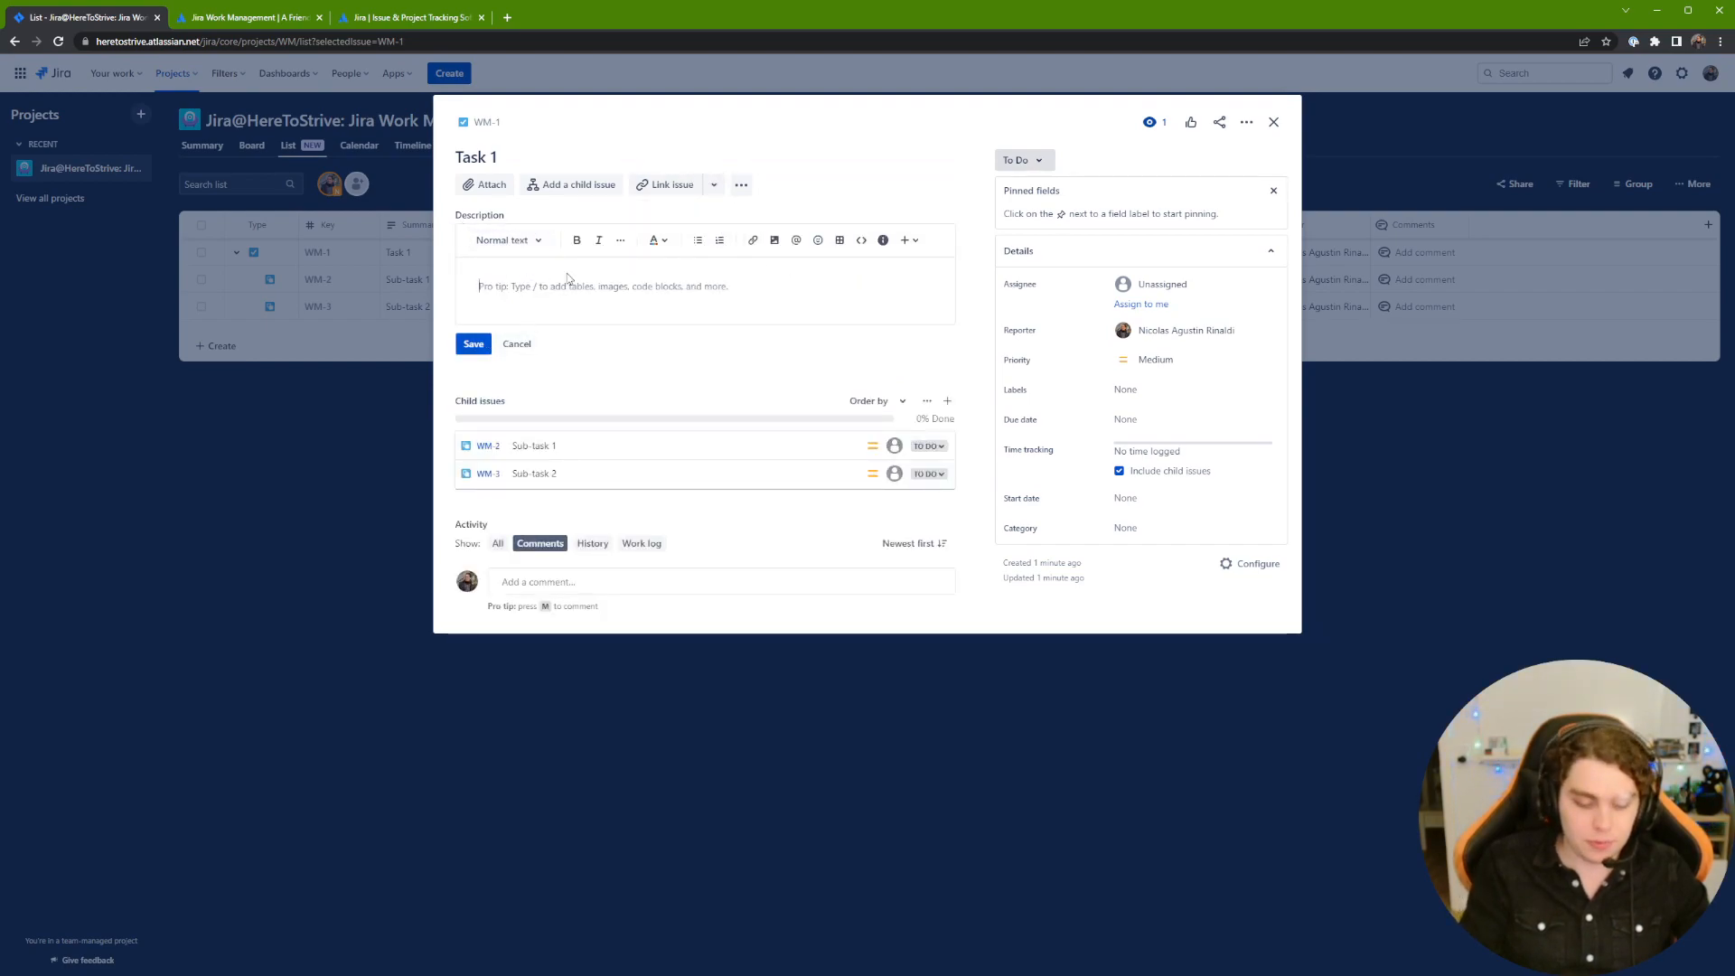
# Step: Save 'Todo task 1' as Task 1's description and open a new comment box
pyautogui.write('Todo task 1')
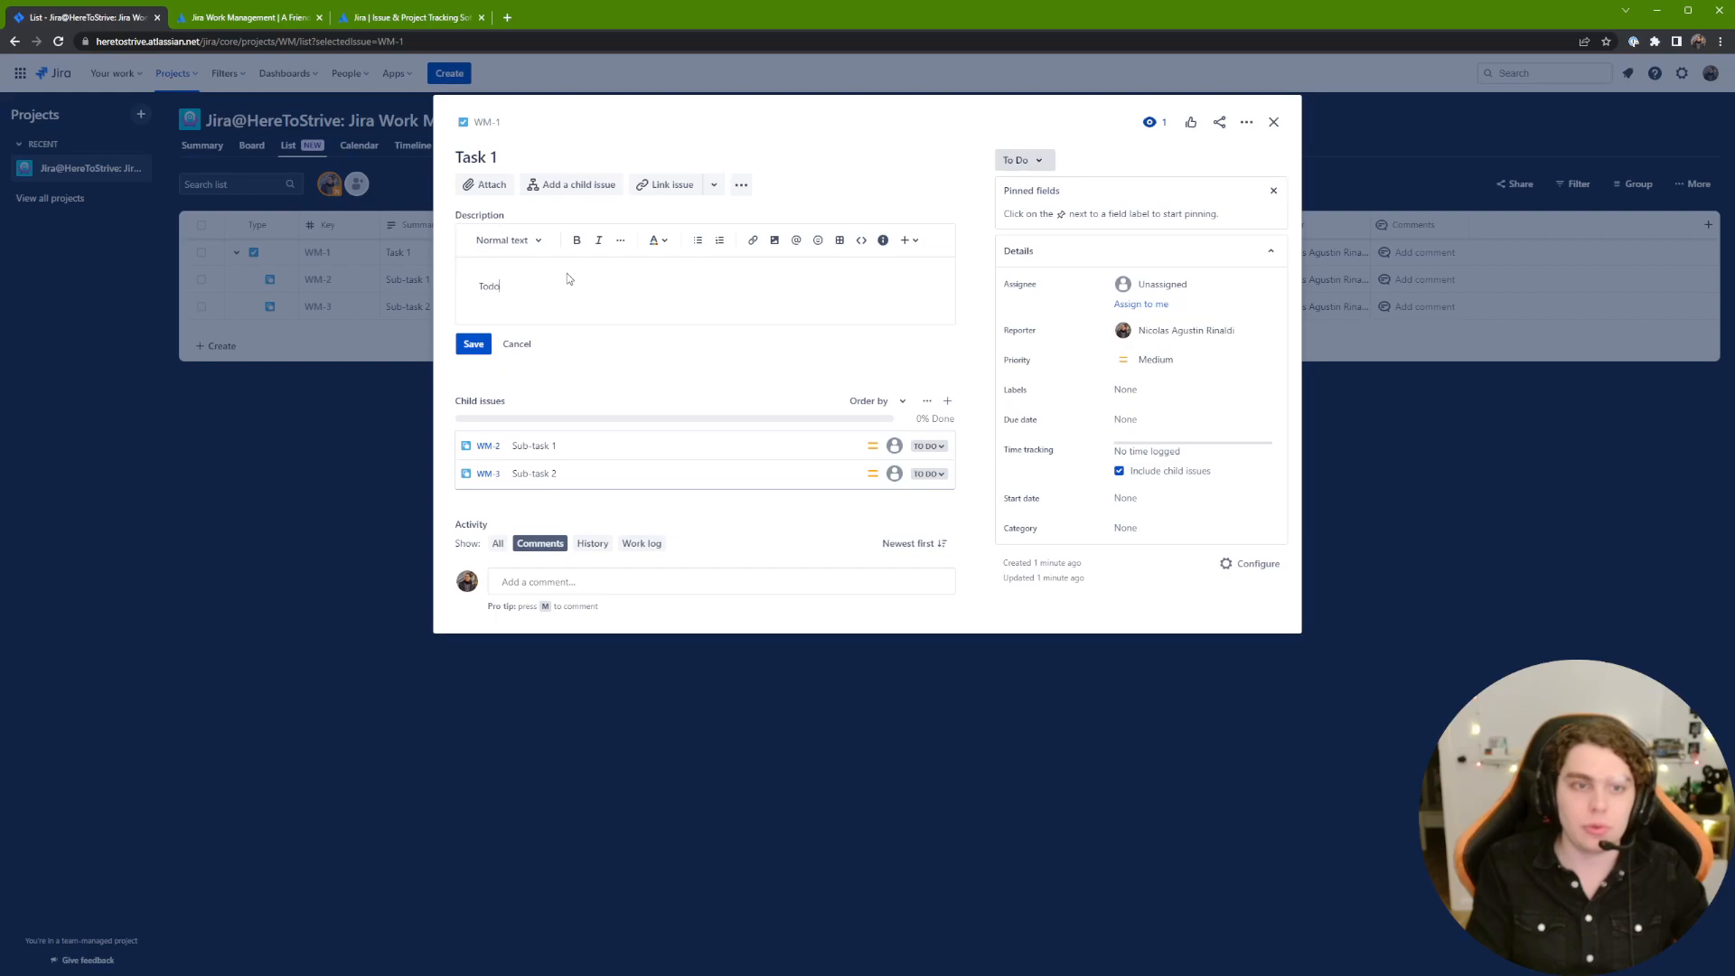
pyautogui.click(474, 343)
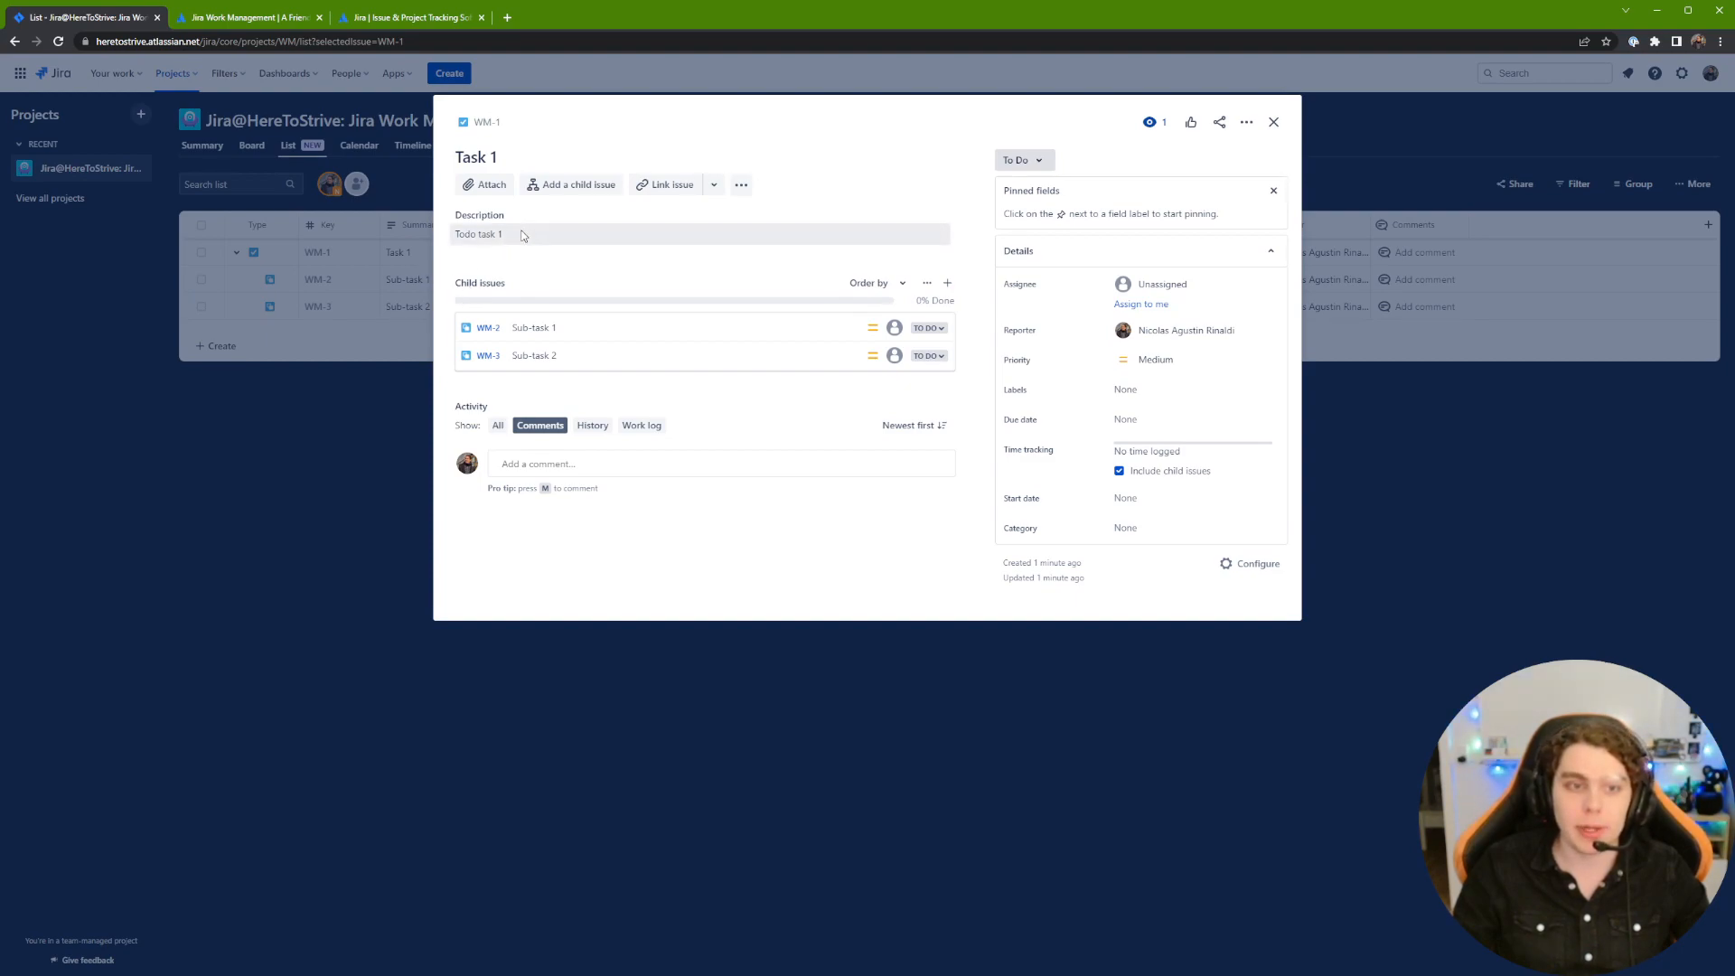
pyautogui.click(742, 185)
pyautogui.click(750, 187)
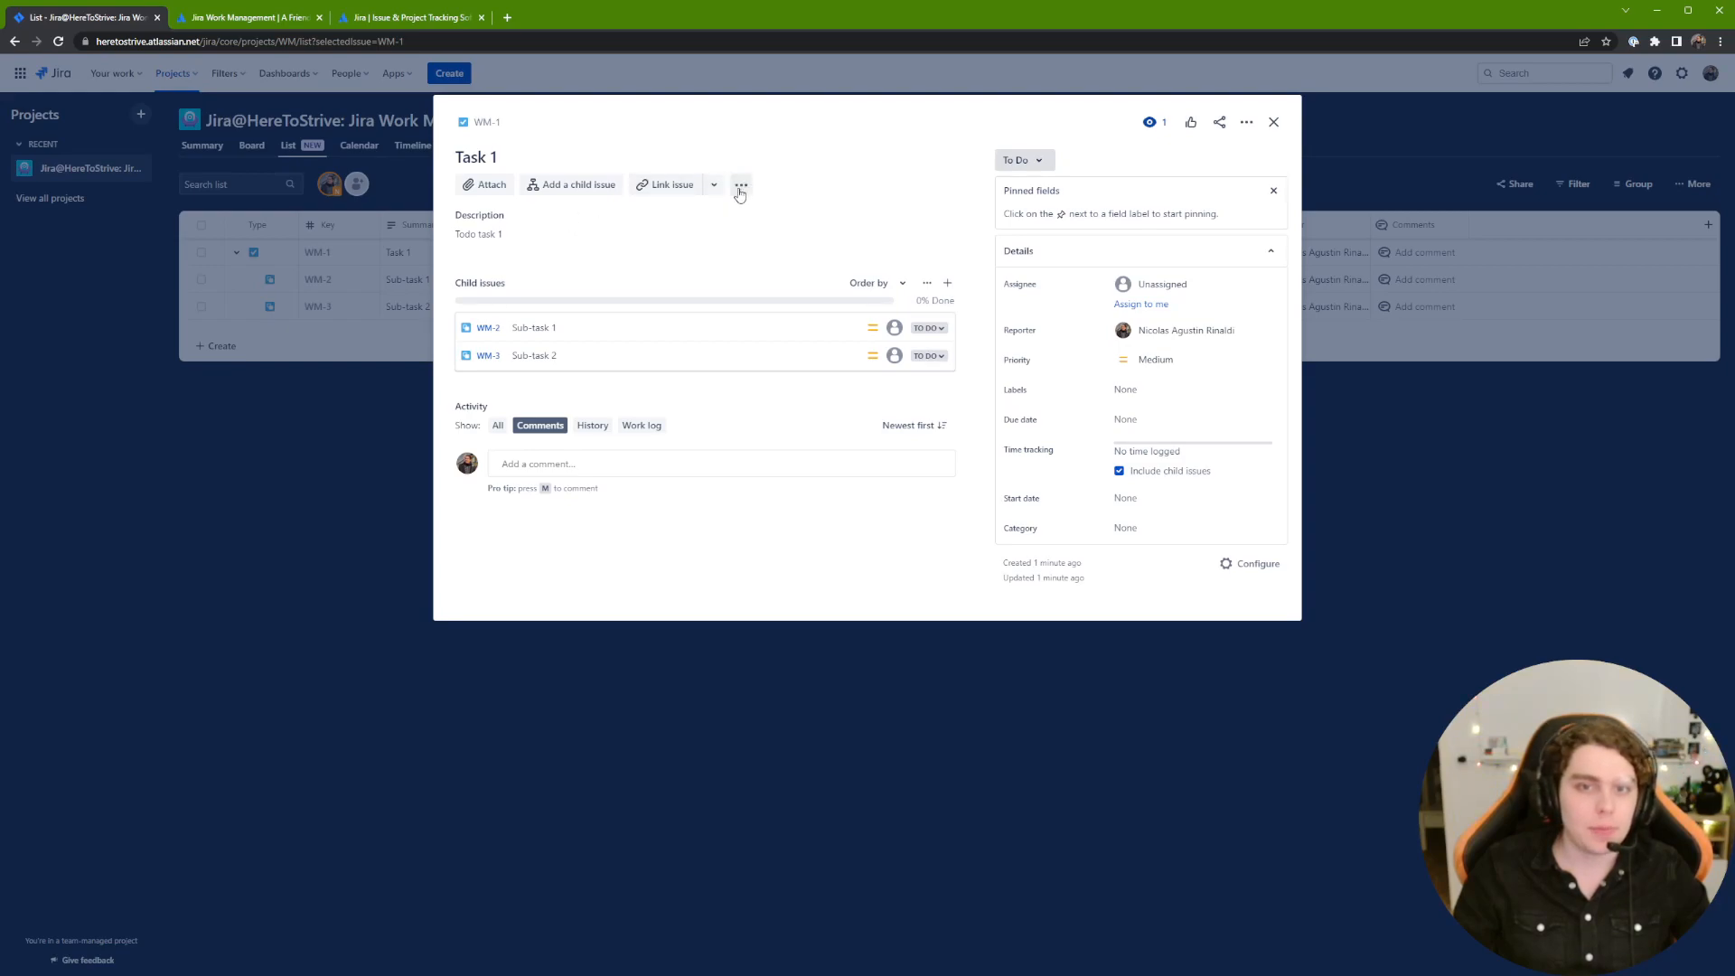
pyautogui.click(551, 465)
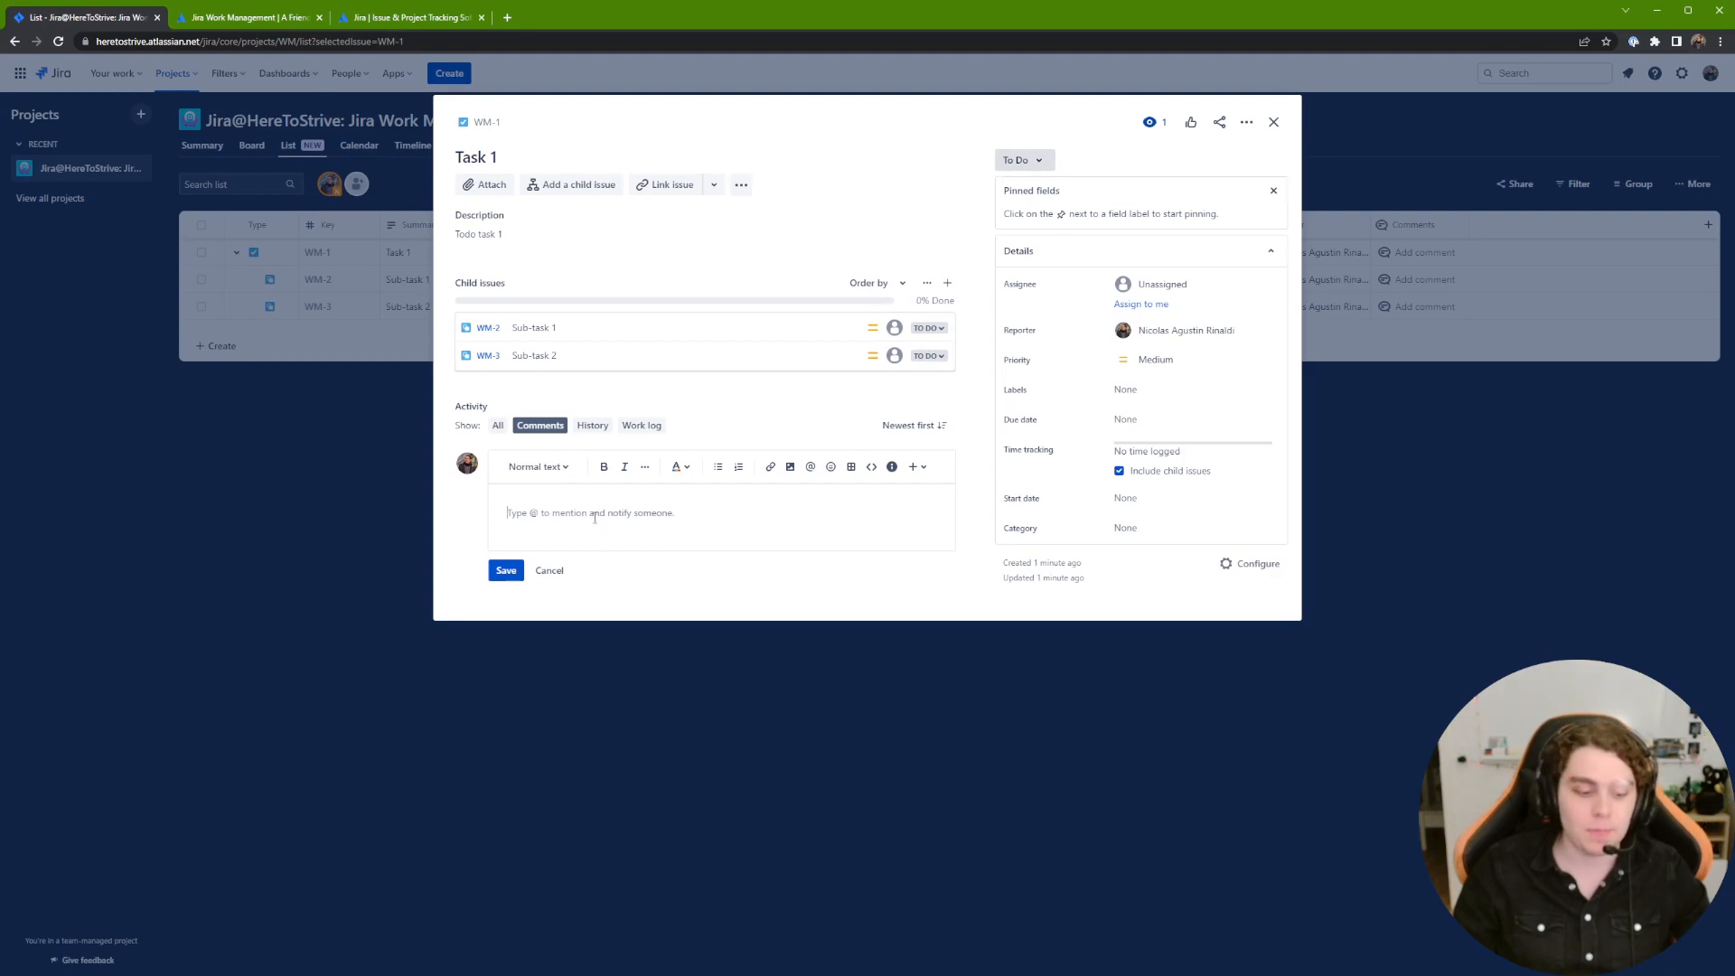
# Step: Post a comment on Task 1 mentioning a teammate and reading 'please do that'
pyautogui.write('@Nico')
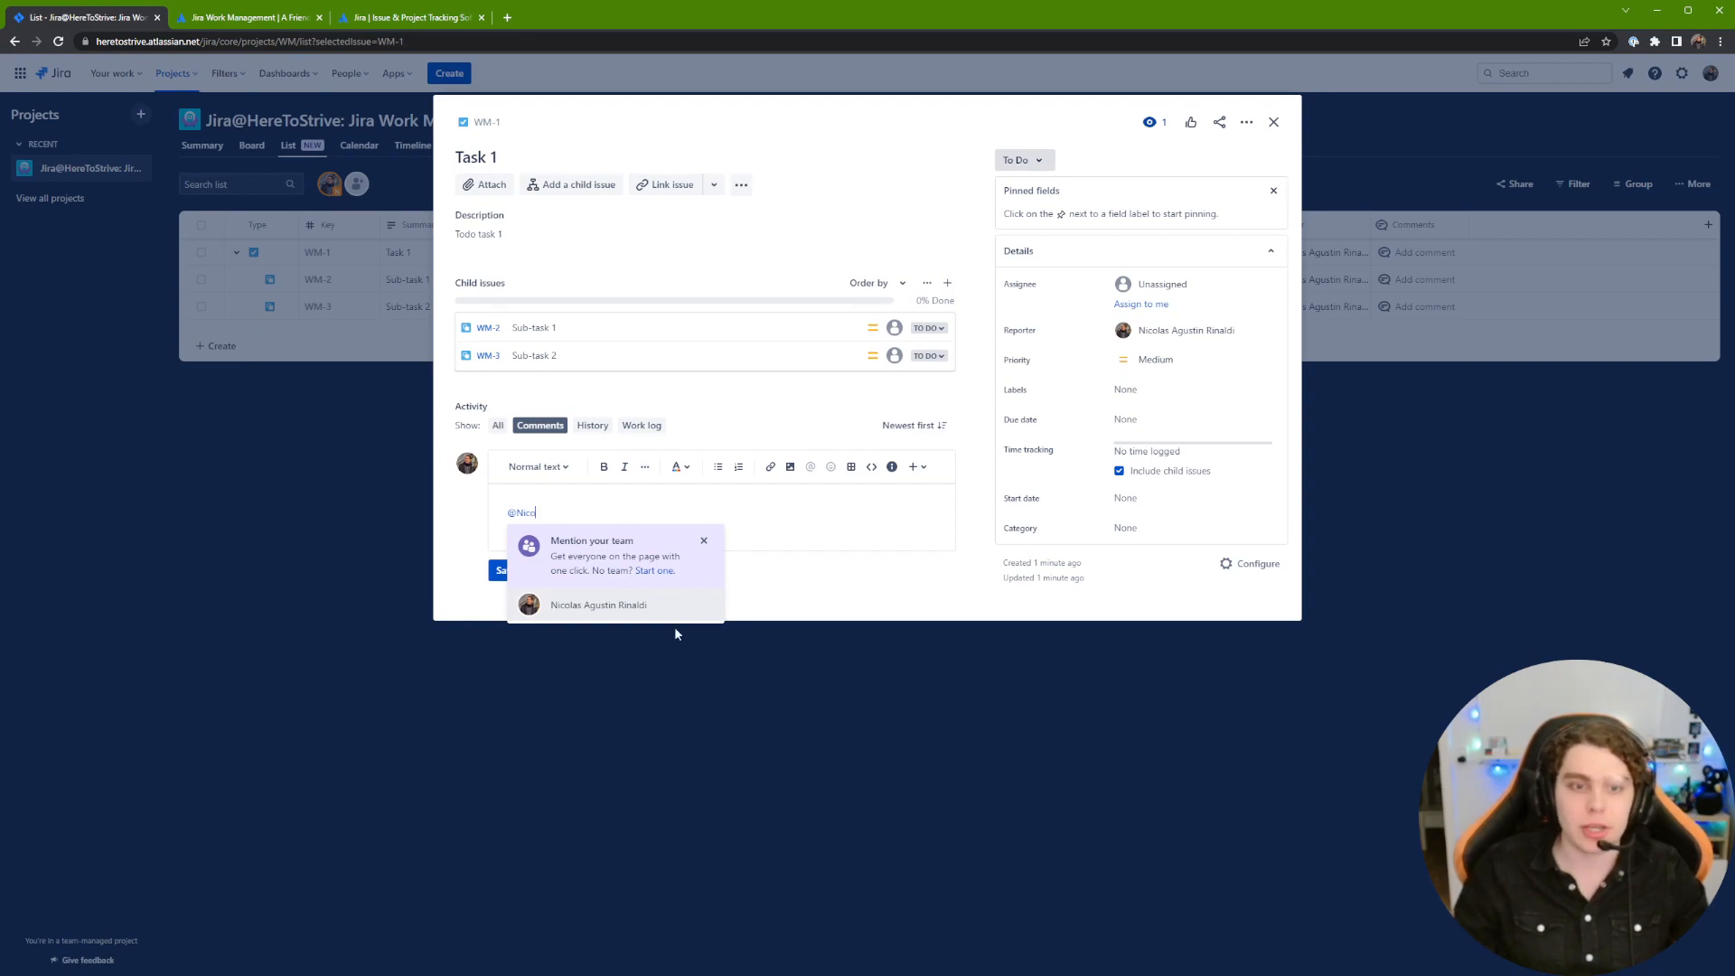
pyautogui.press('Return')
pyautogui.write('please do that')
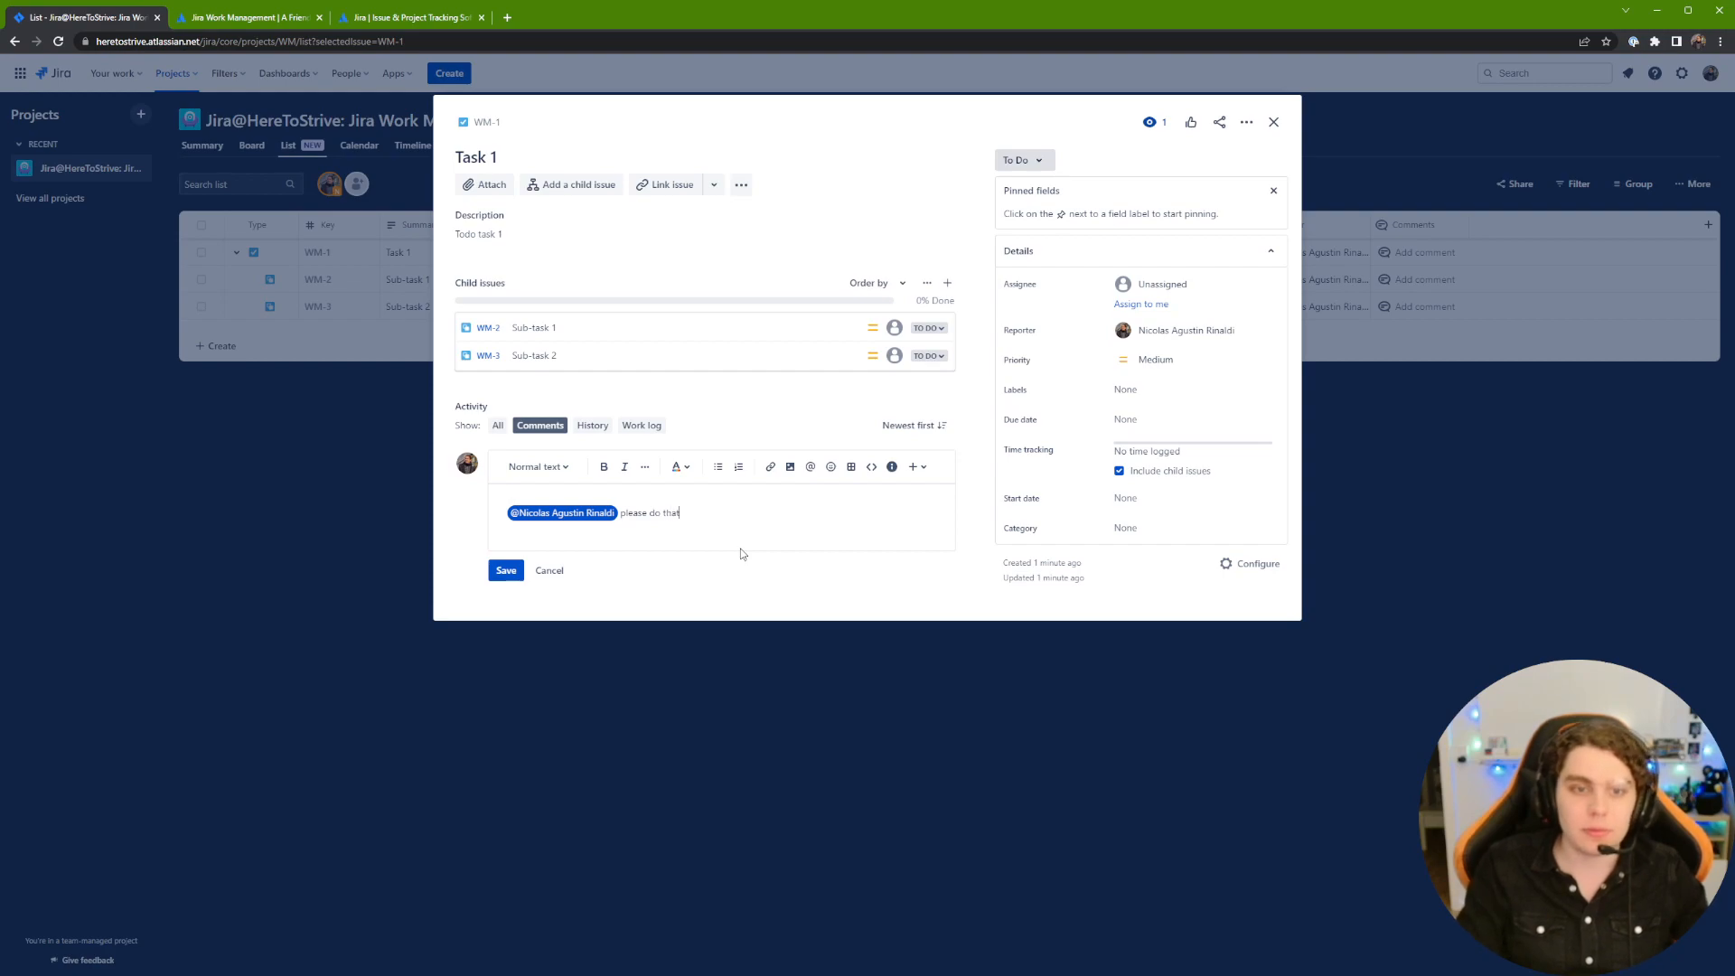
pyautogui.hotkey('ctrl', 'Return')
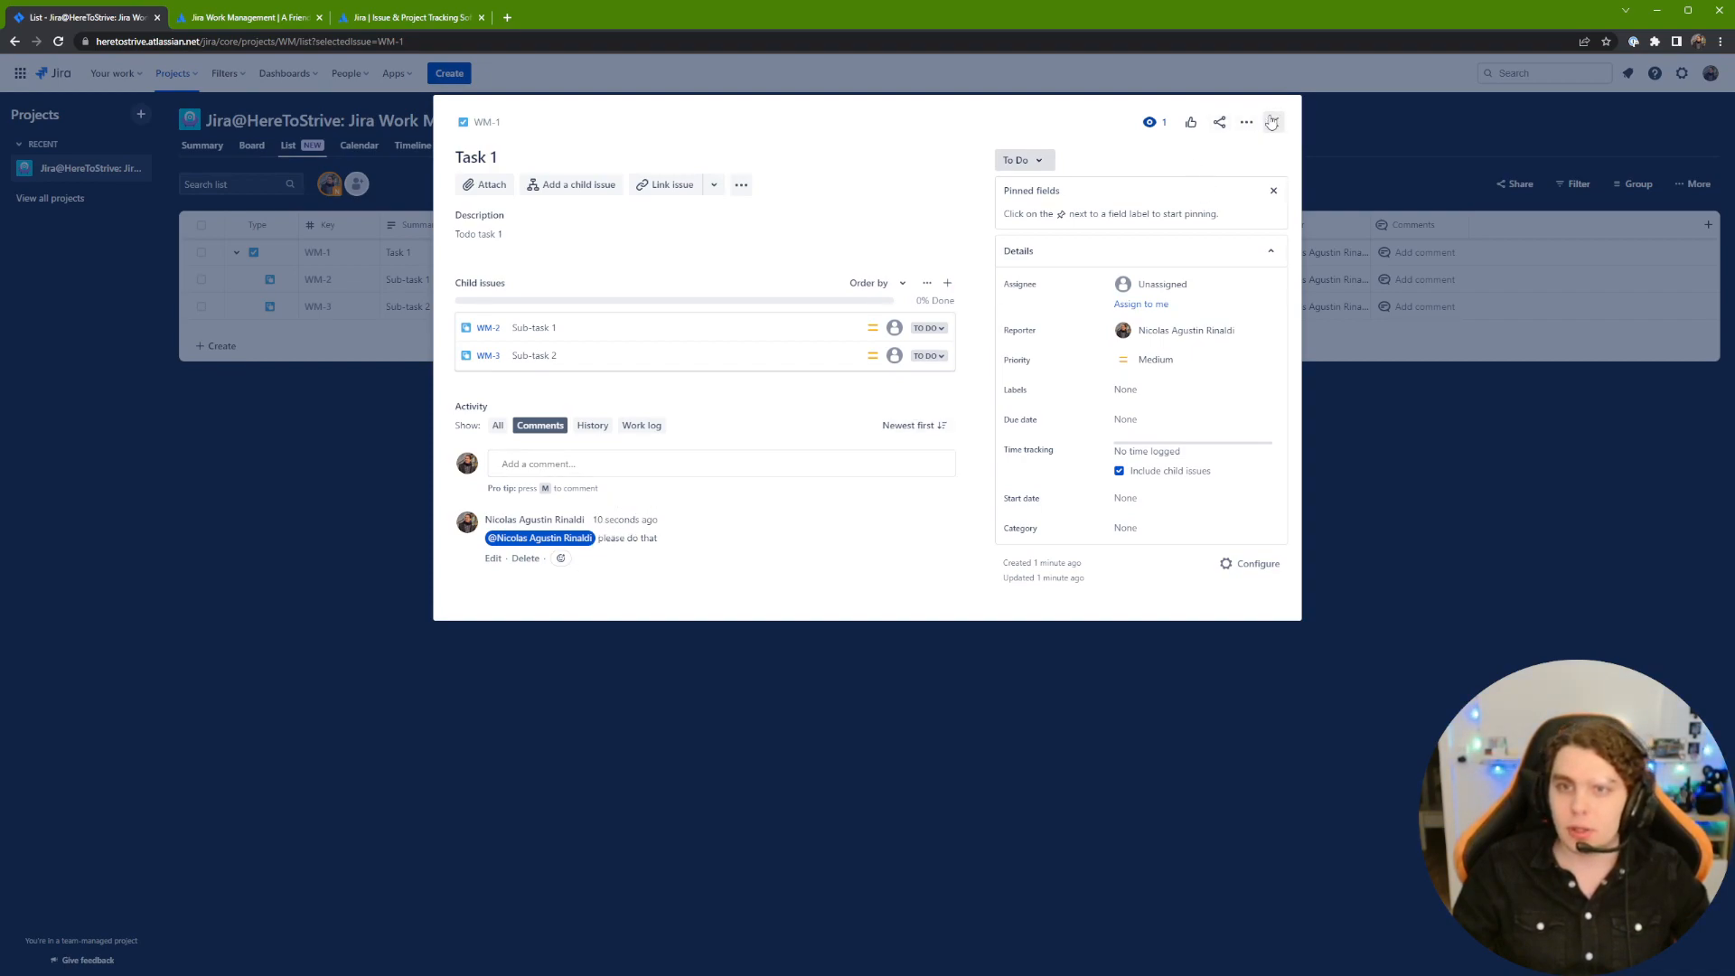
# Step: Check Task 1's watchers, then add and remove a vote
pyautogui.click(1148, 132)
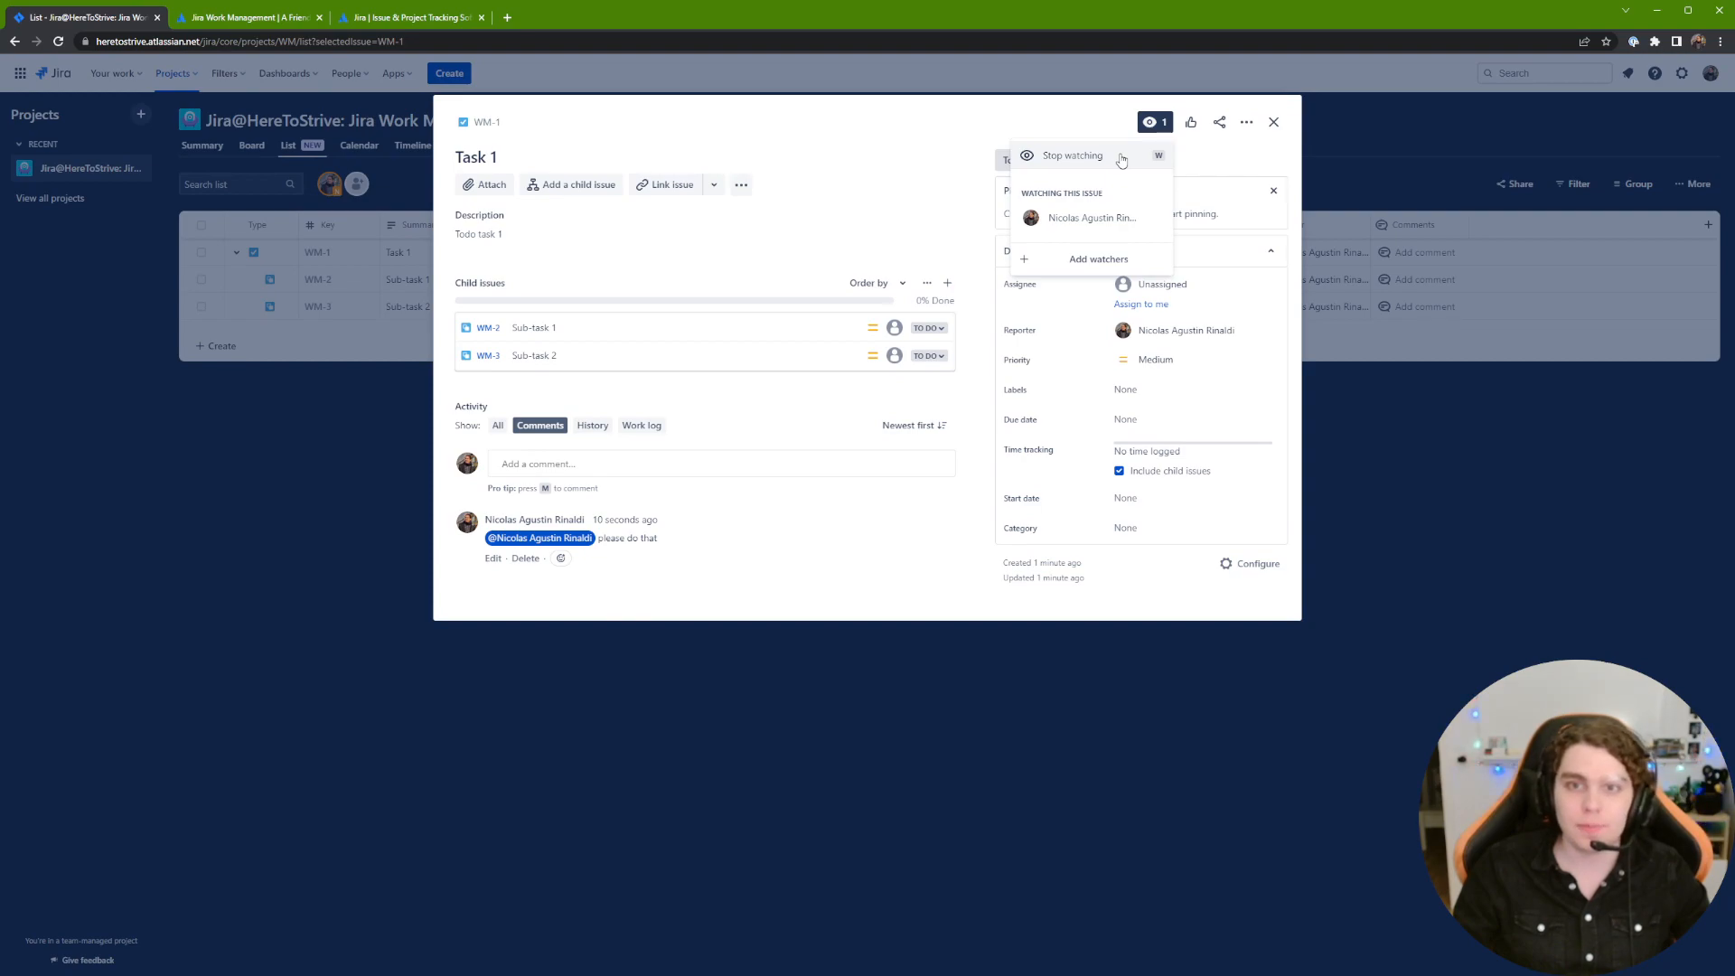
pyautogui.click(1196, 141)
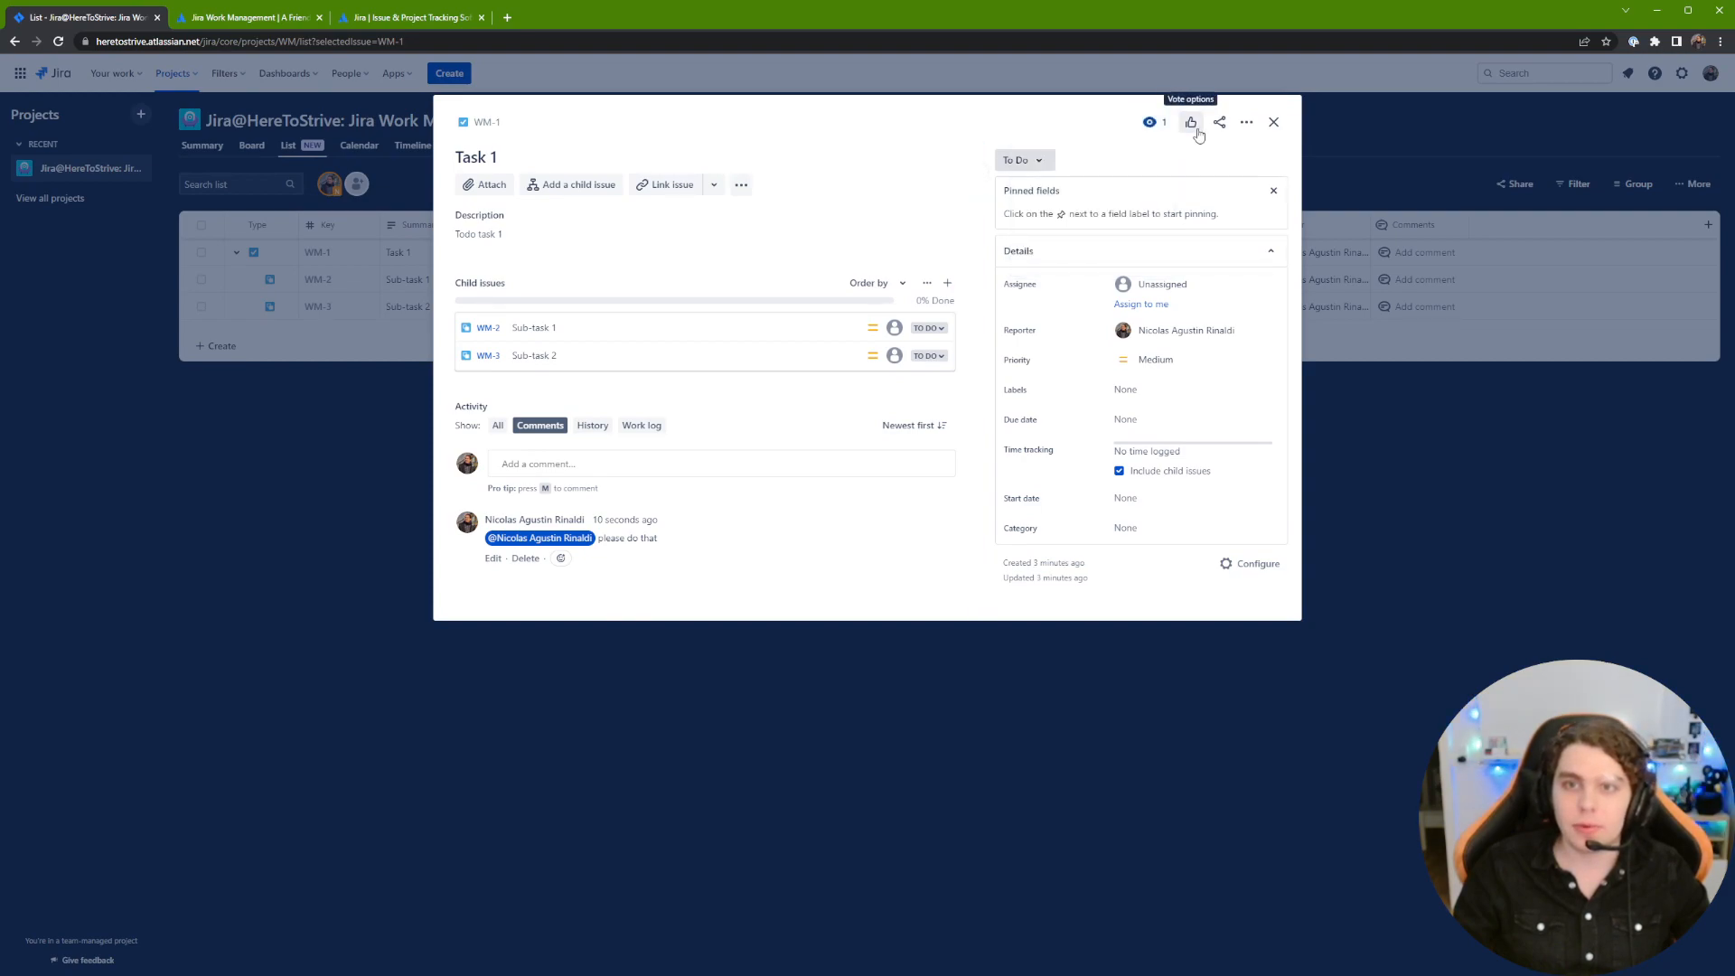
pyautogui.click(1195, 129)
pyautogui.click(1122, 157)
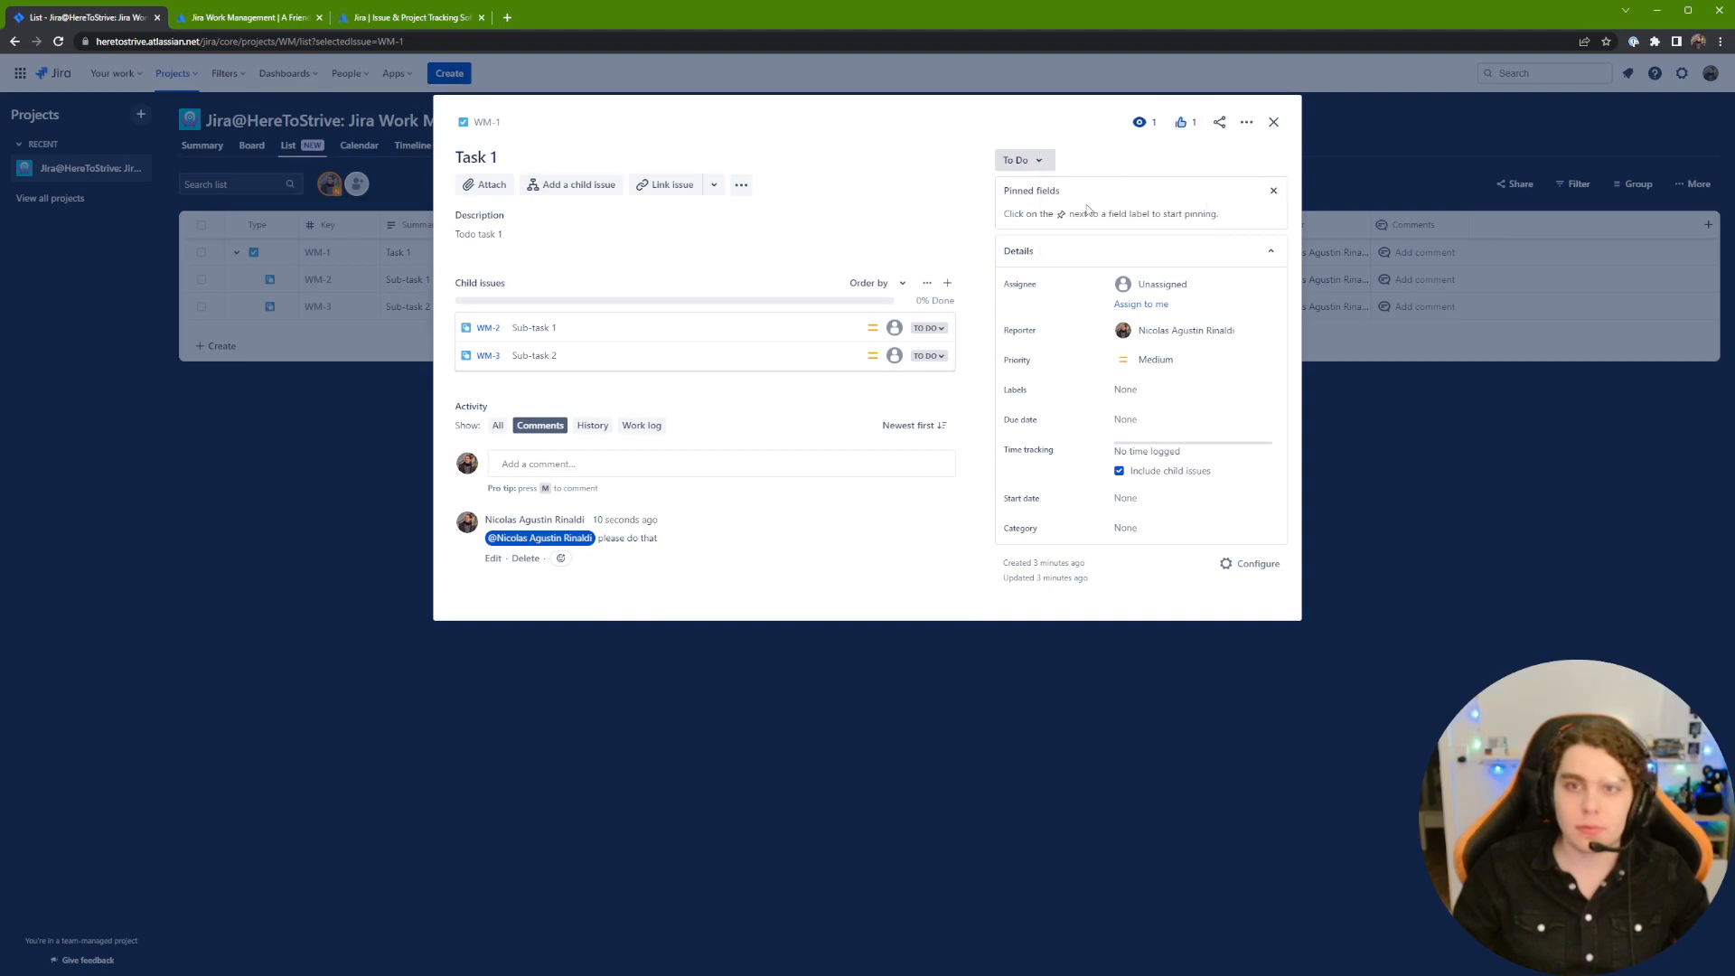
pyautogui.click(1187, 136)
pyautogui.click(1175, 161)
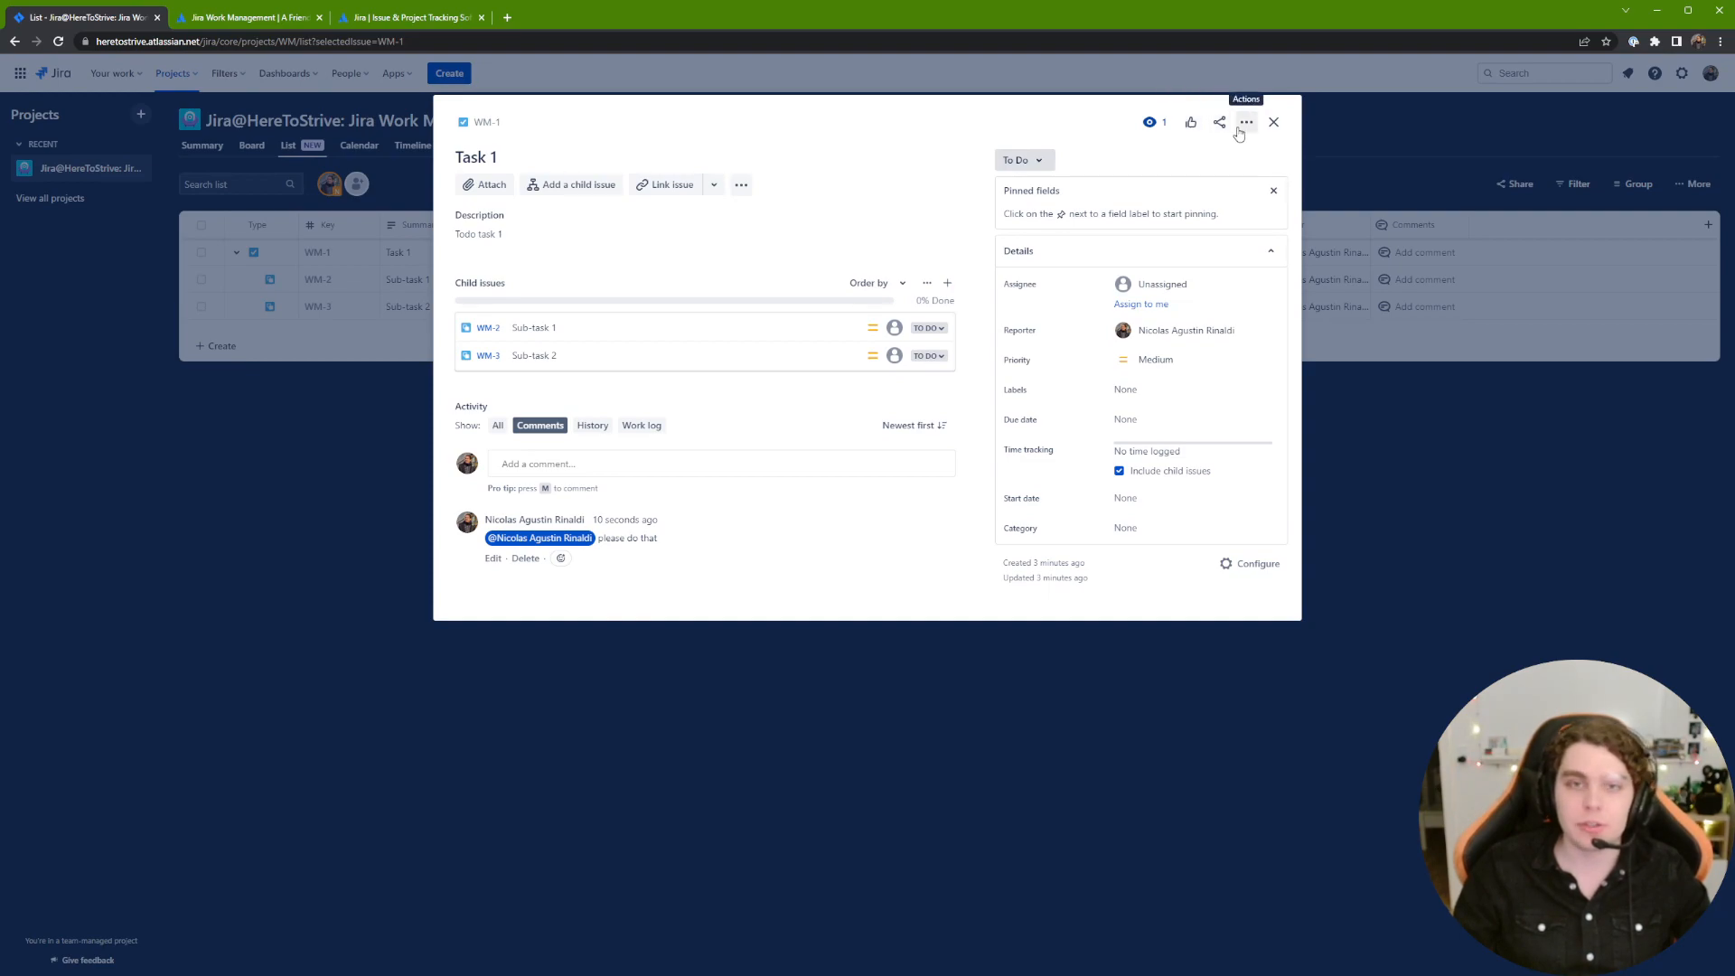
# Step: Look at Task 1's Share and Actions menus, then close the issue details
pyautogui.click(1219, 122)
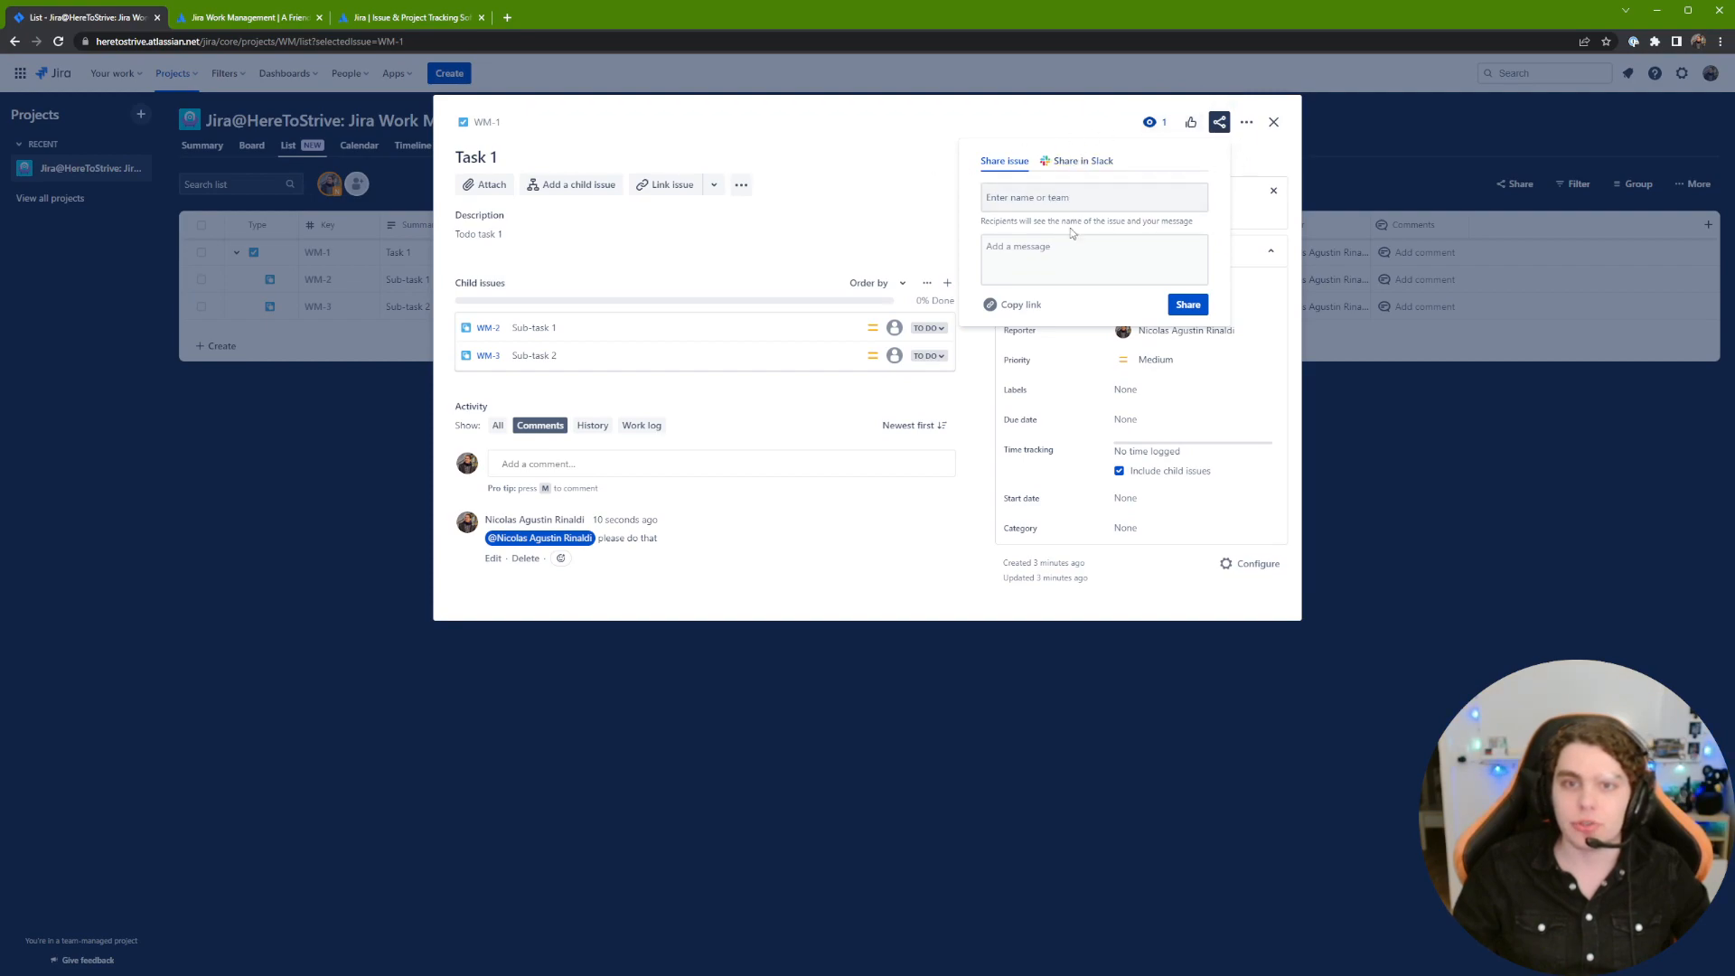
pyautogui.click(1246, 122)
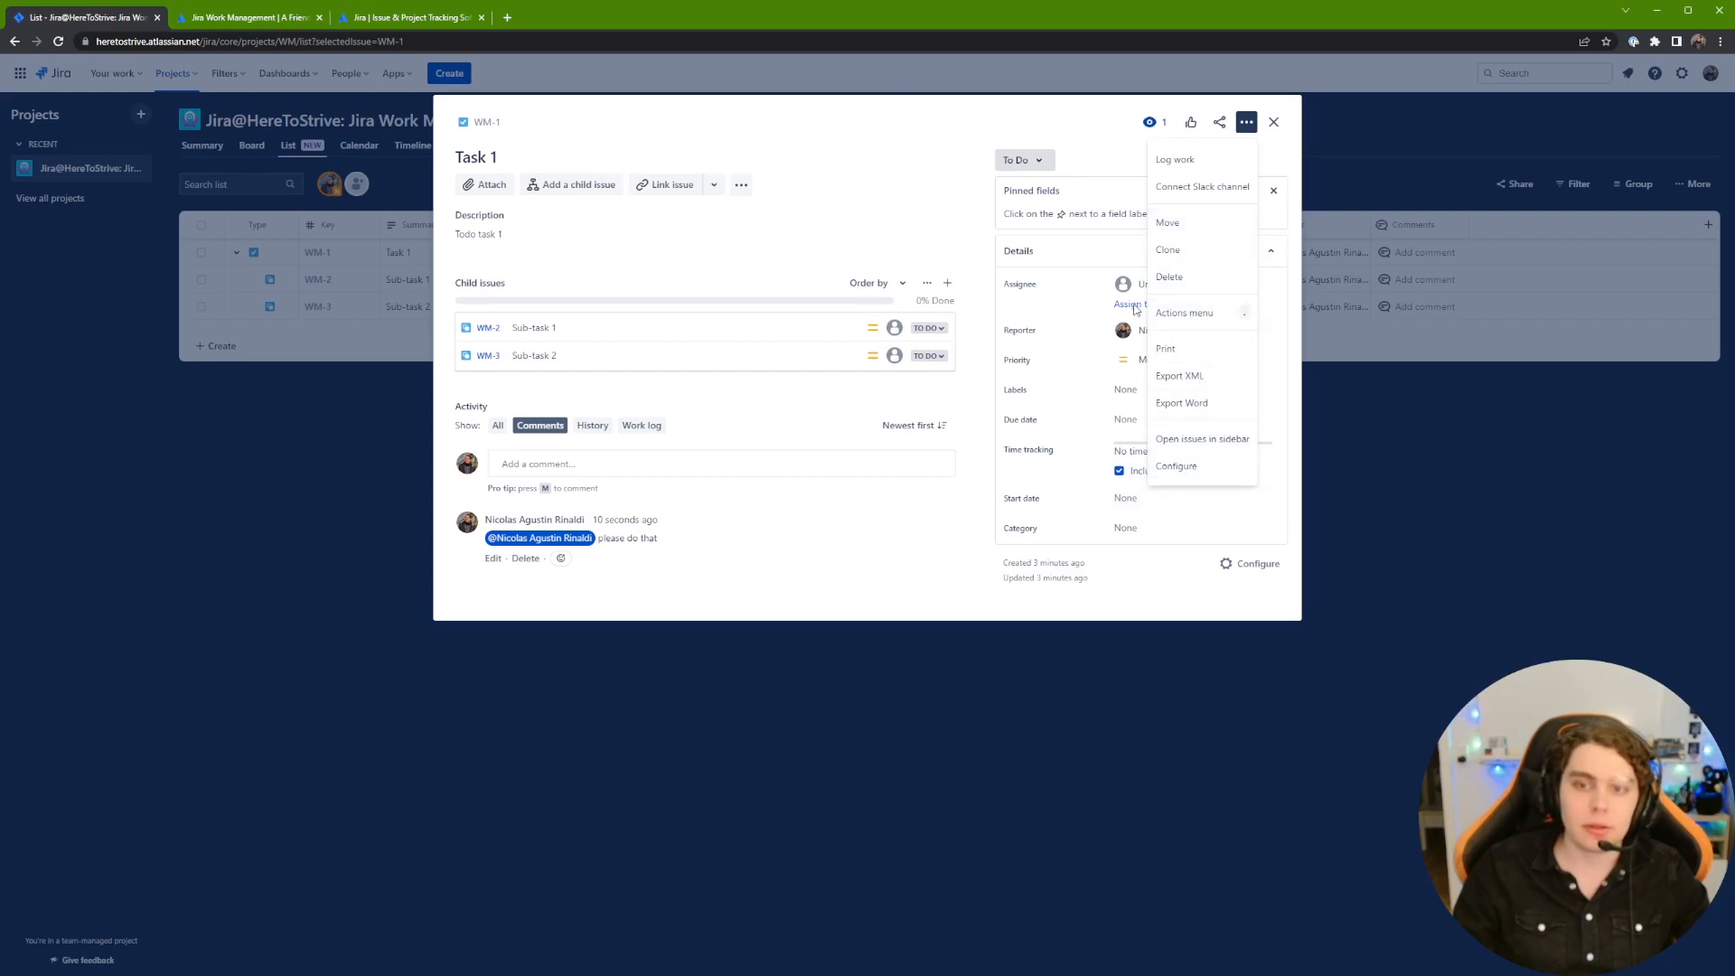
pyautogui.click(1064, 118)
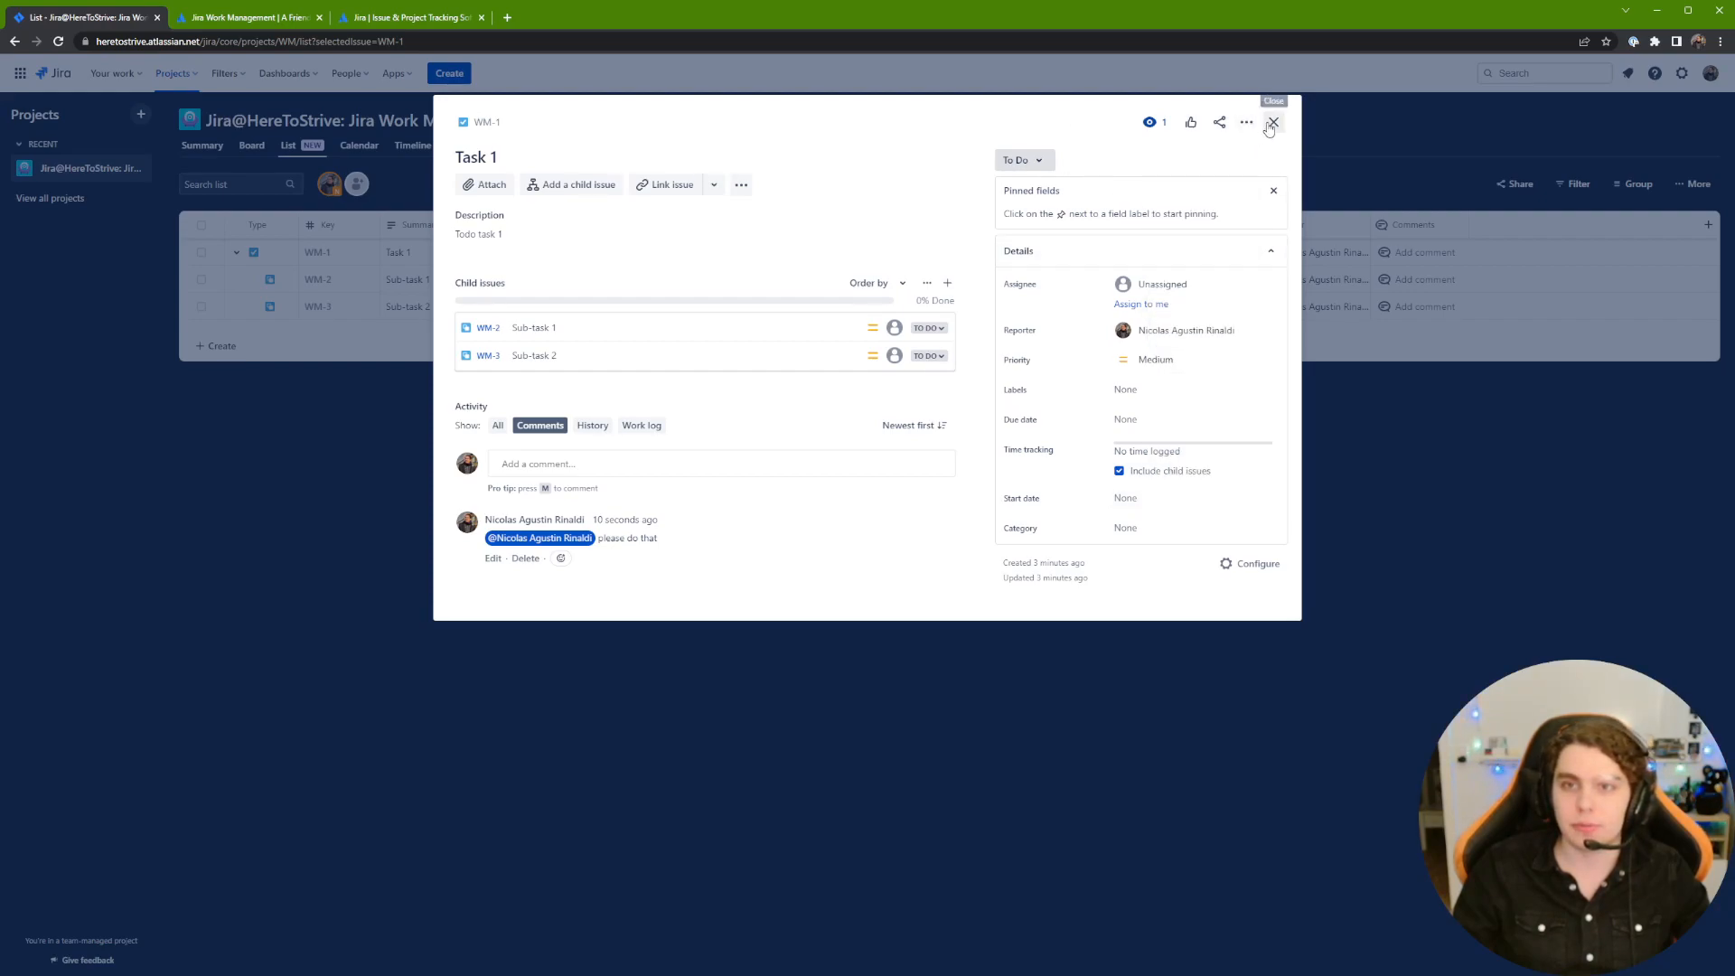
pyautogui.click(1274, 122)
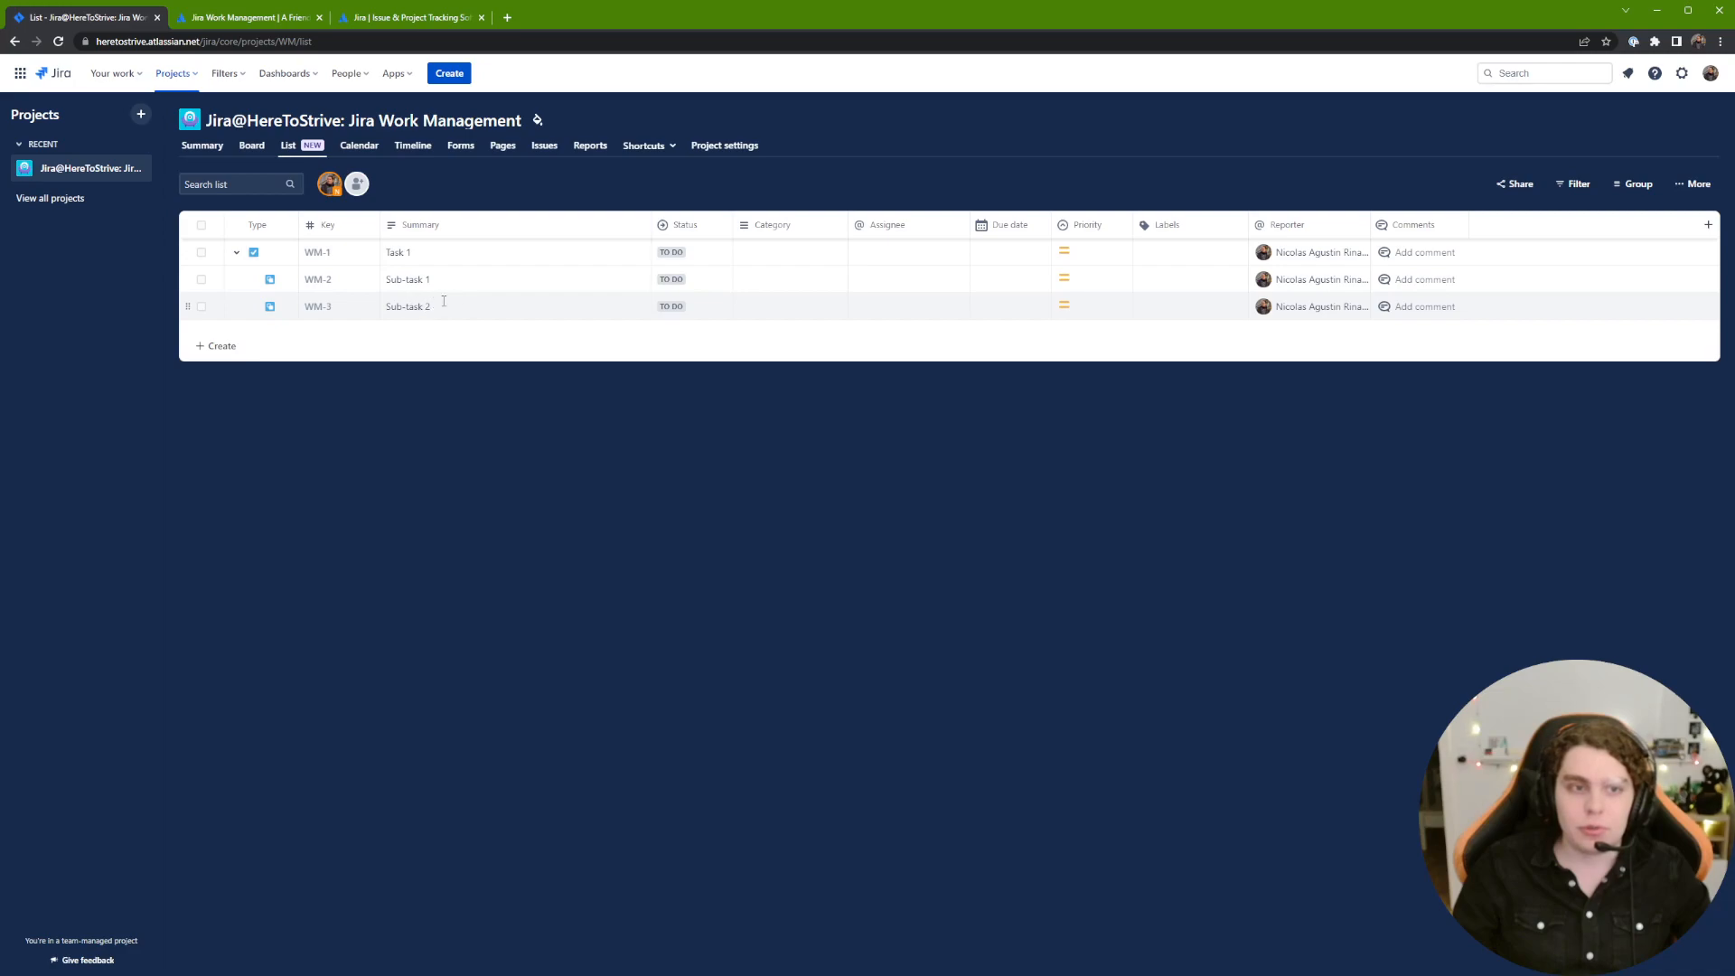
pyautogui.click(317, 253)
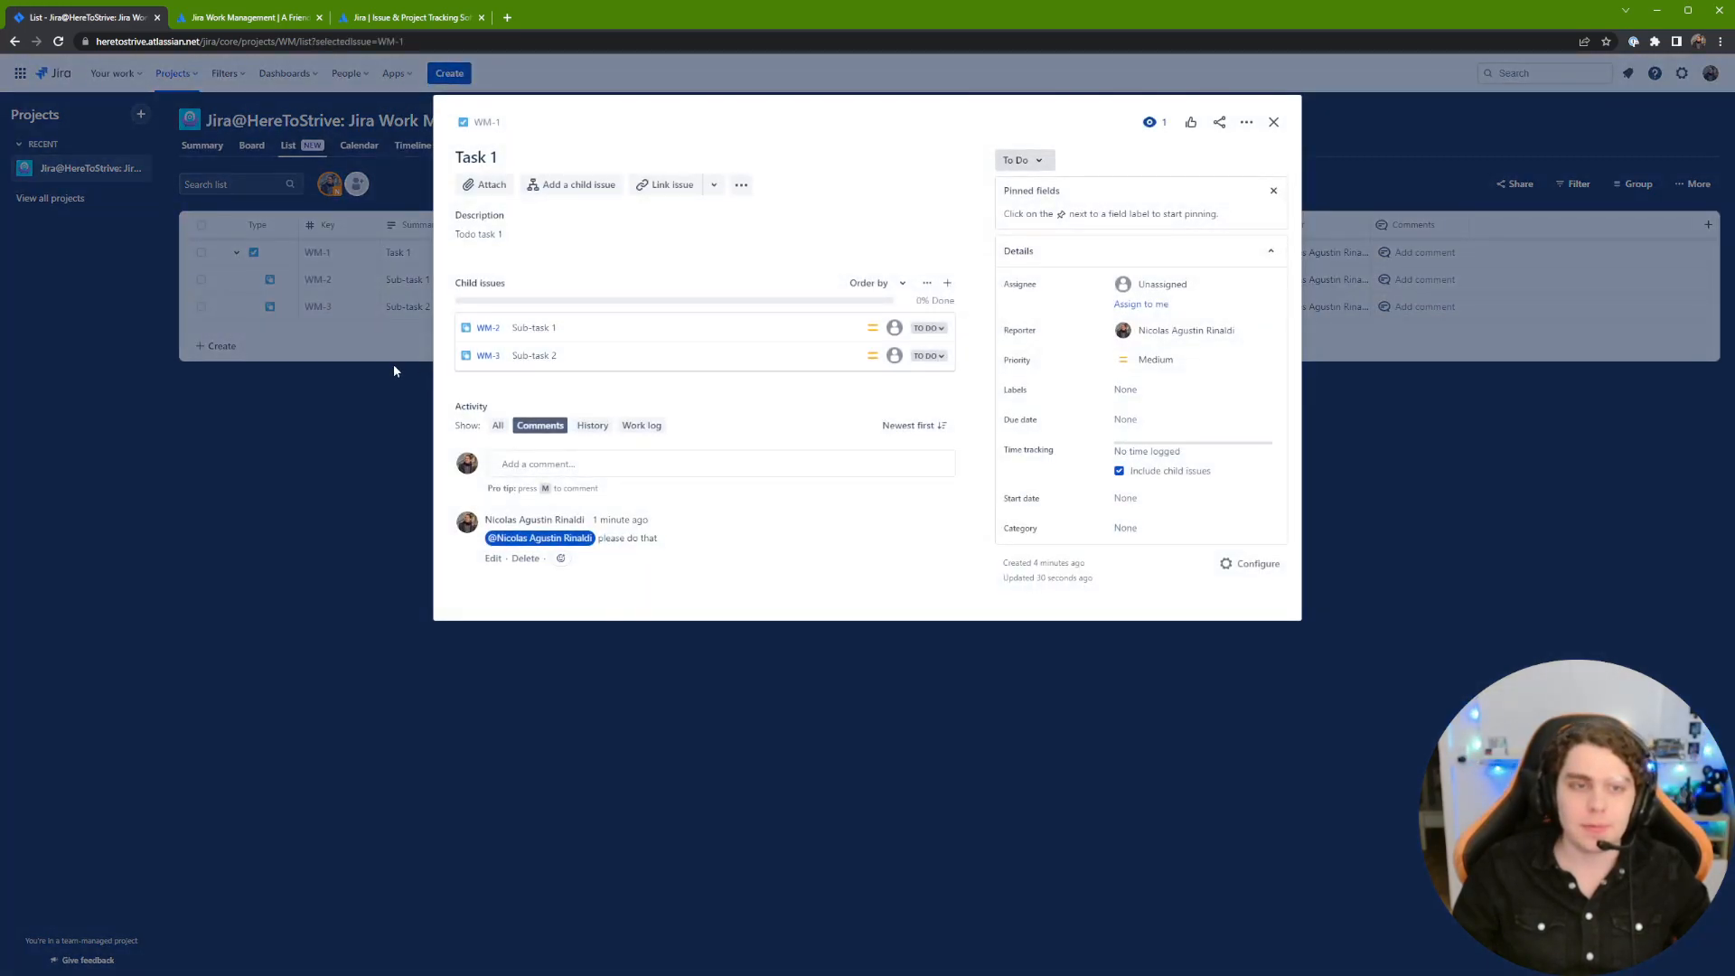
pyautogui.click(352, 420)
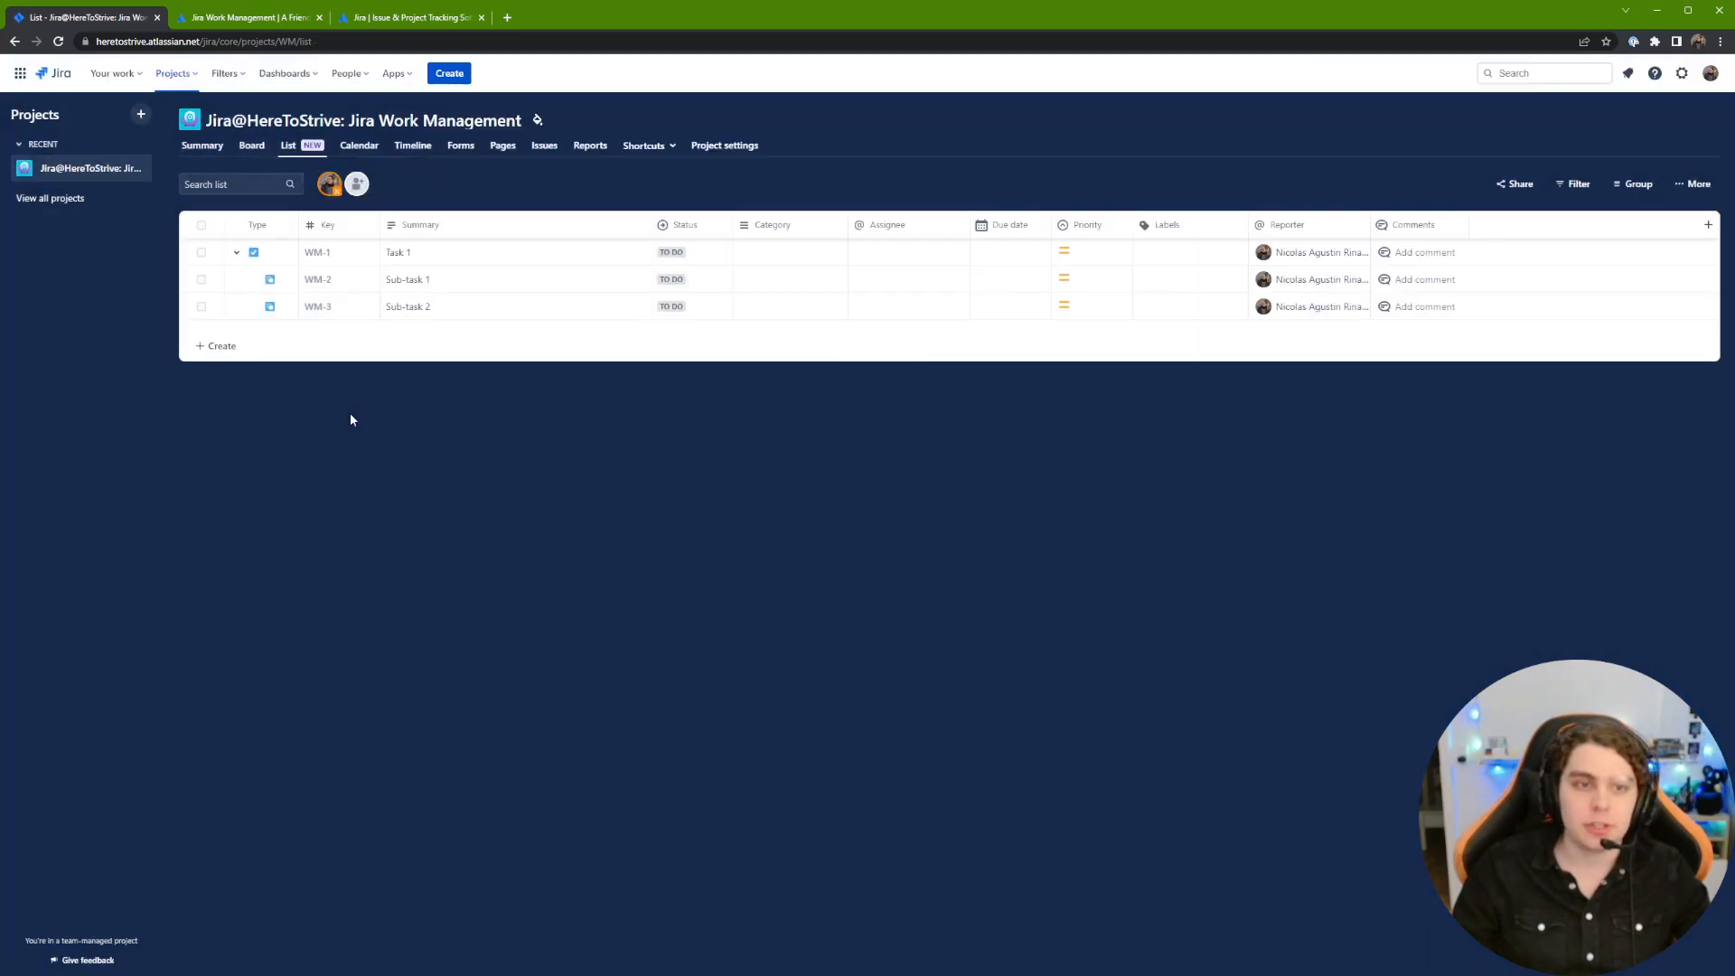
pyautogui.click(259, 156)
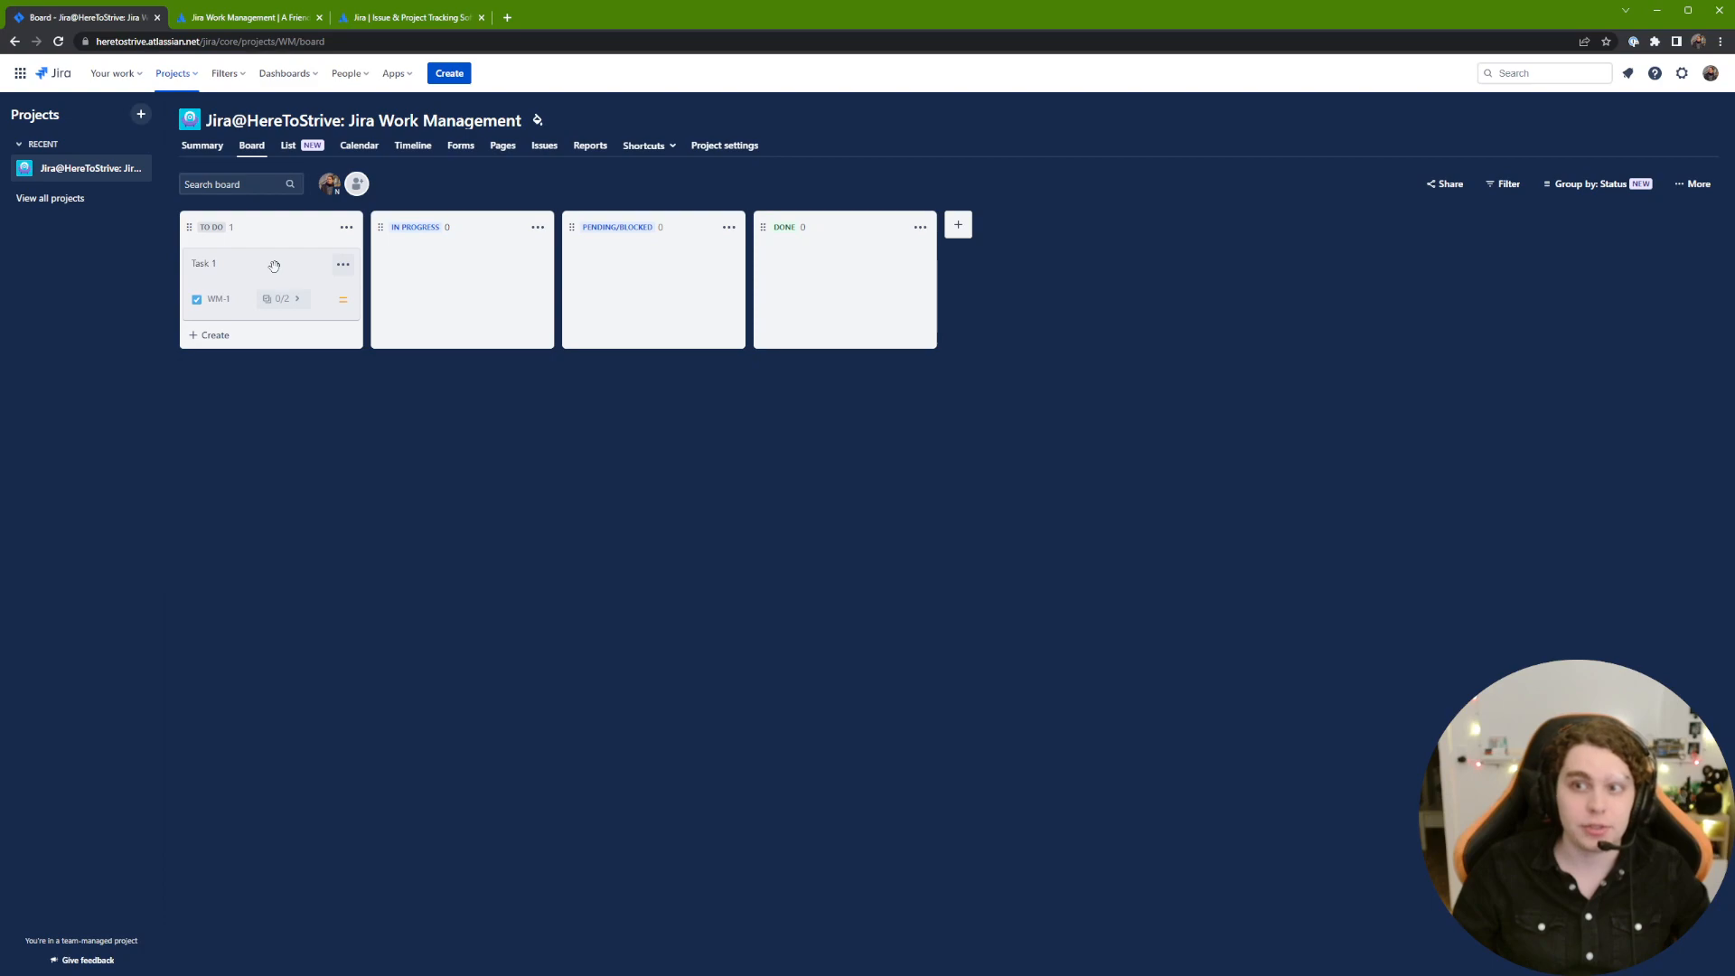
pyautogui.click(1570, 186)
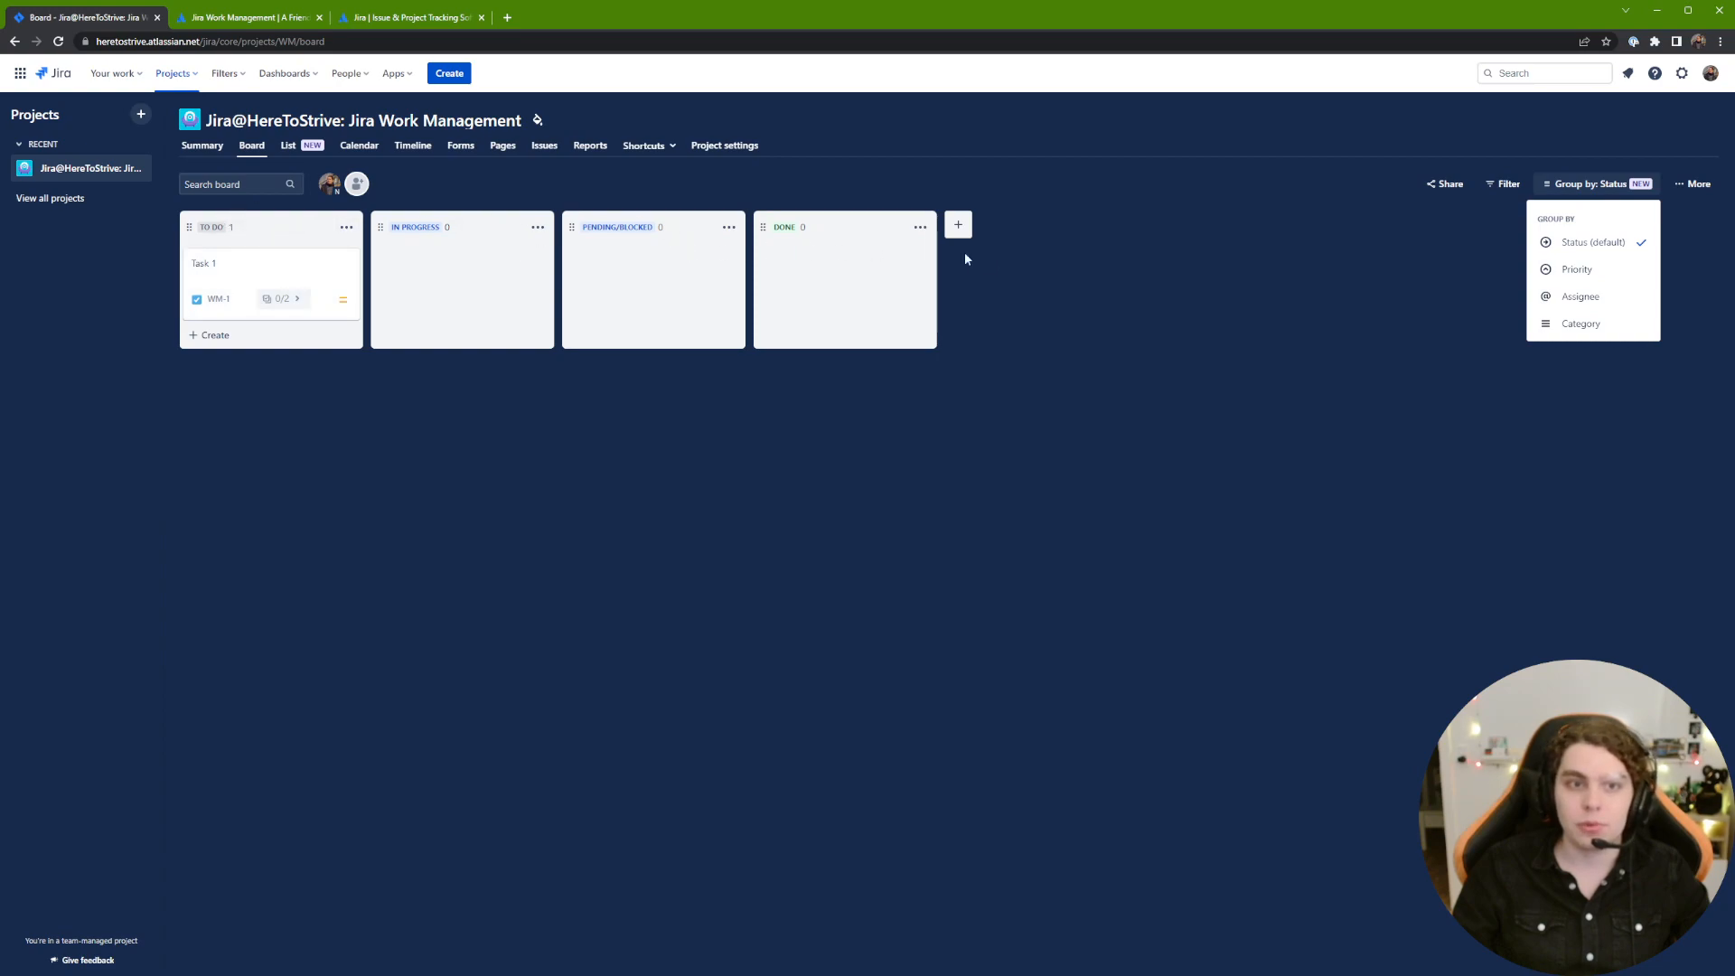
pyautogui.click(1605, 301)
pyautogui.click(1608, 183)
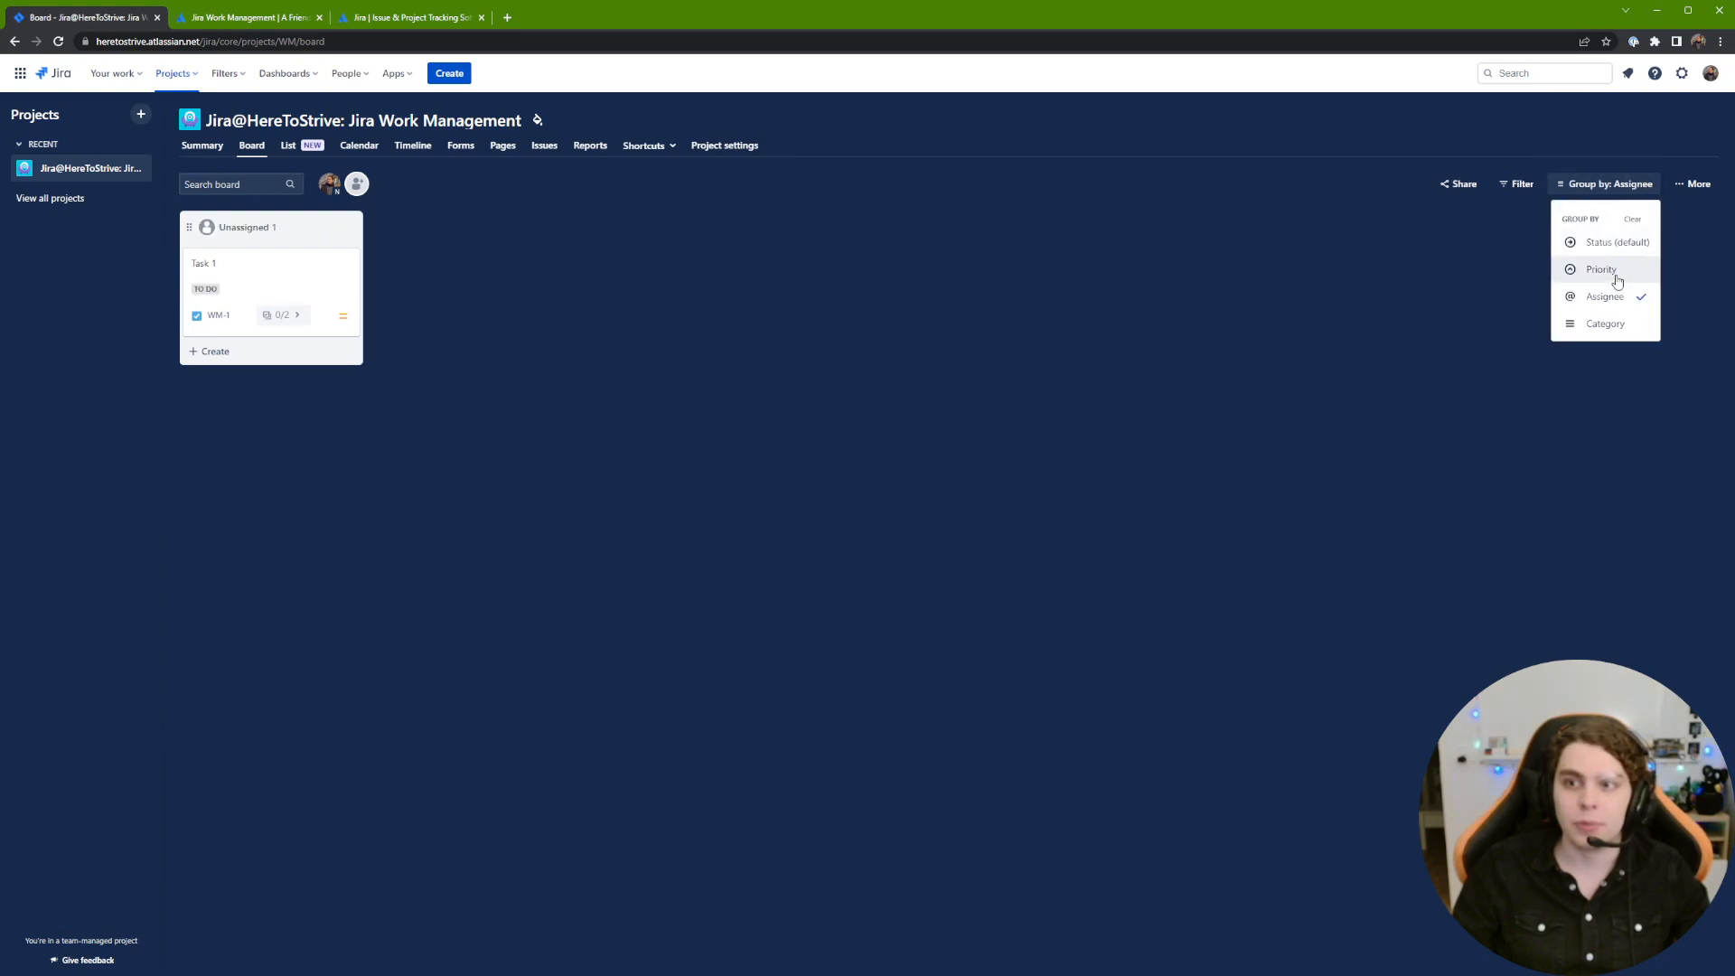
pyautogui.click(1601, 267)
pyautogui.click(1608, 185)
pyautogui.click(1604, 323)
pyautogui.click(1586, 185)
pyautogui.click(1613, 242)
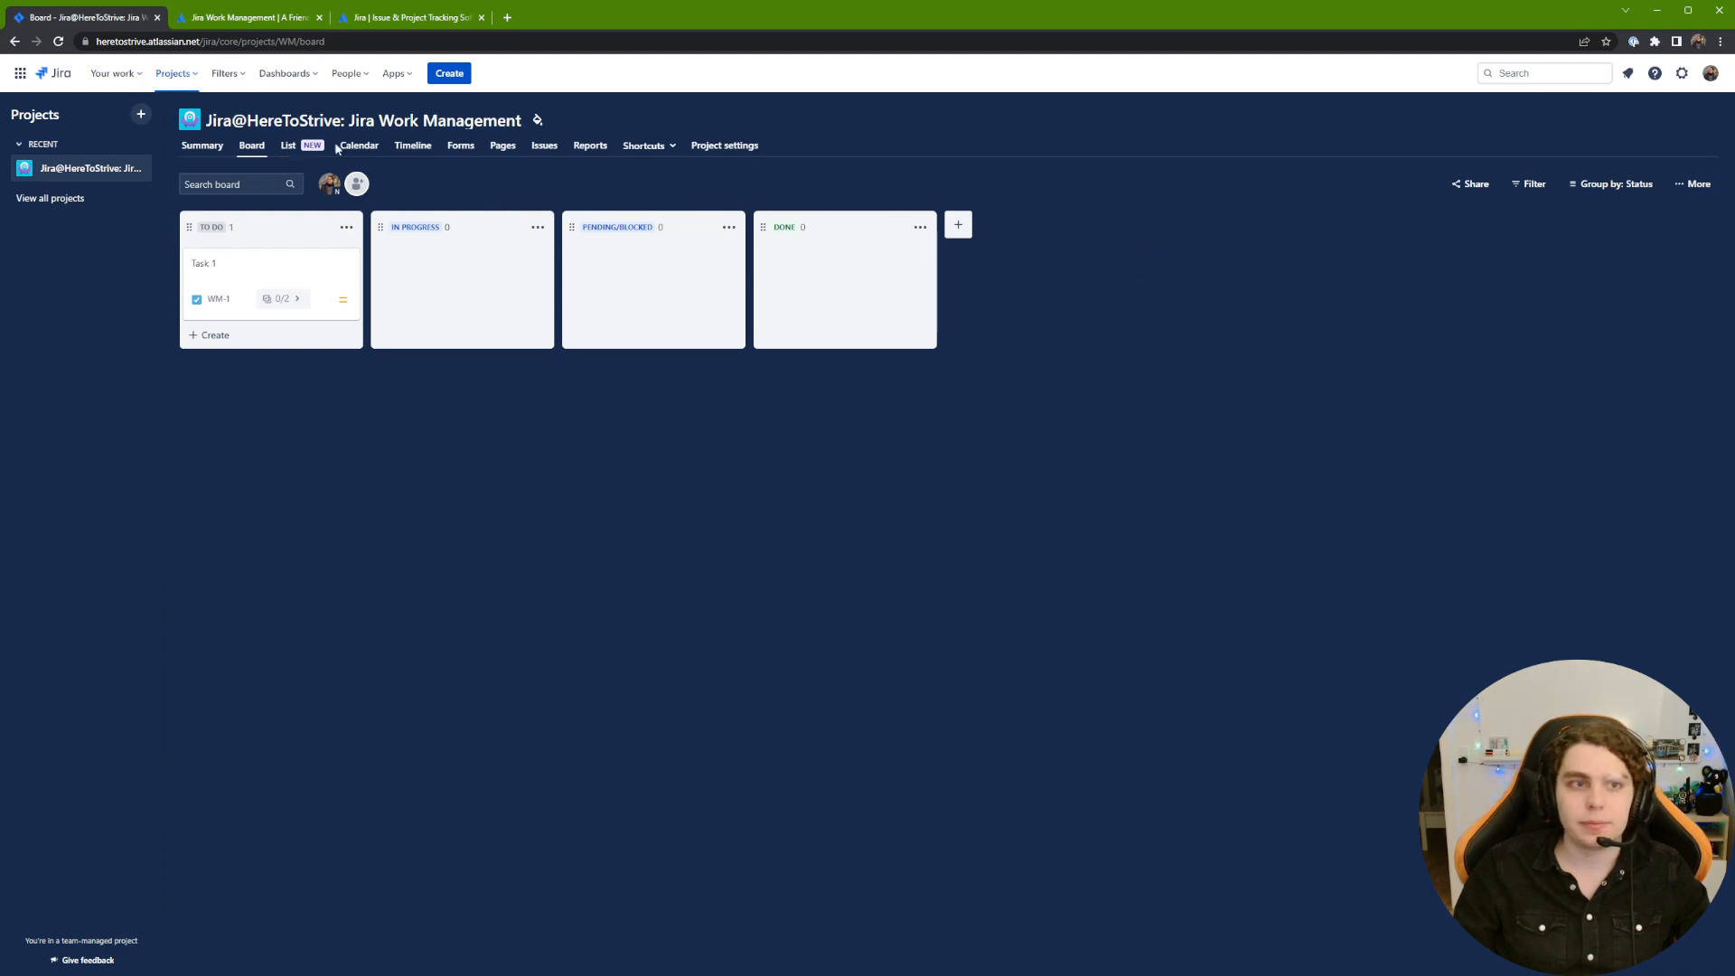
pyautogui.click(291, 146)
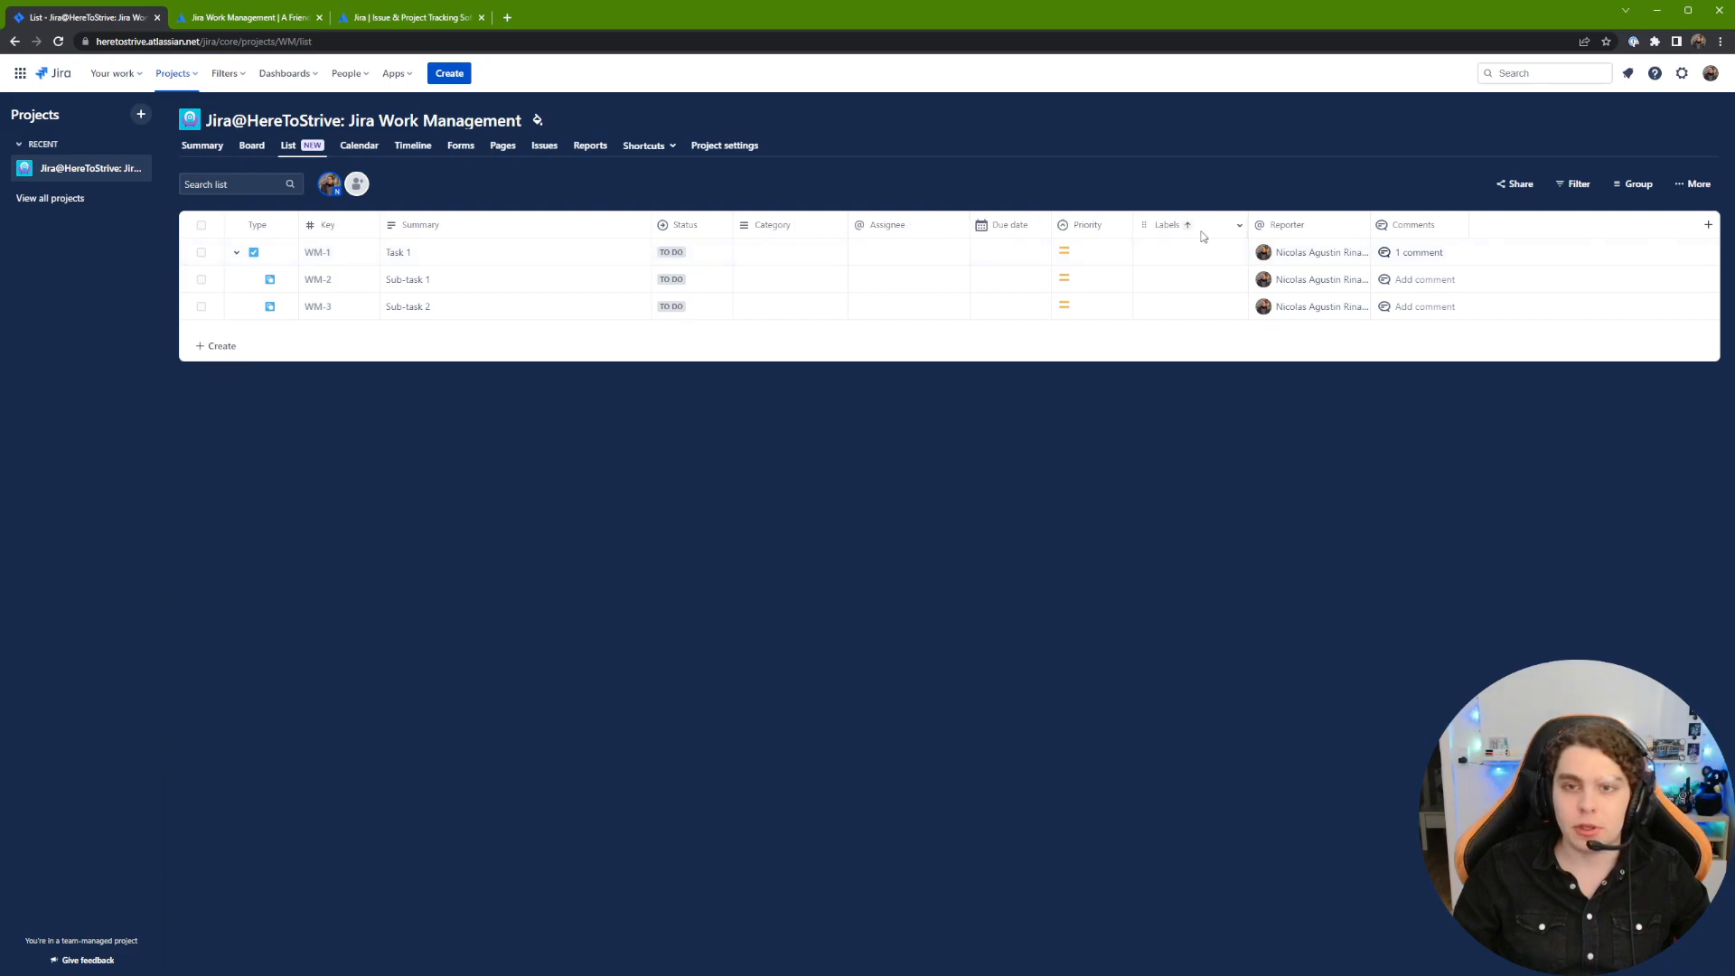
# Step: Assign WM-1 to its reporter and give it the new category 'Tasks'
pyautogui.click(891, 252)
pyautogui.click(898, 310)
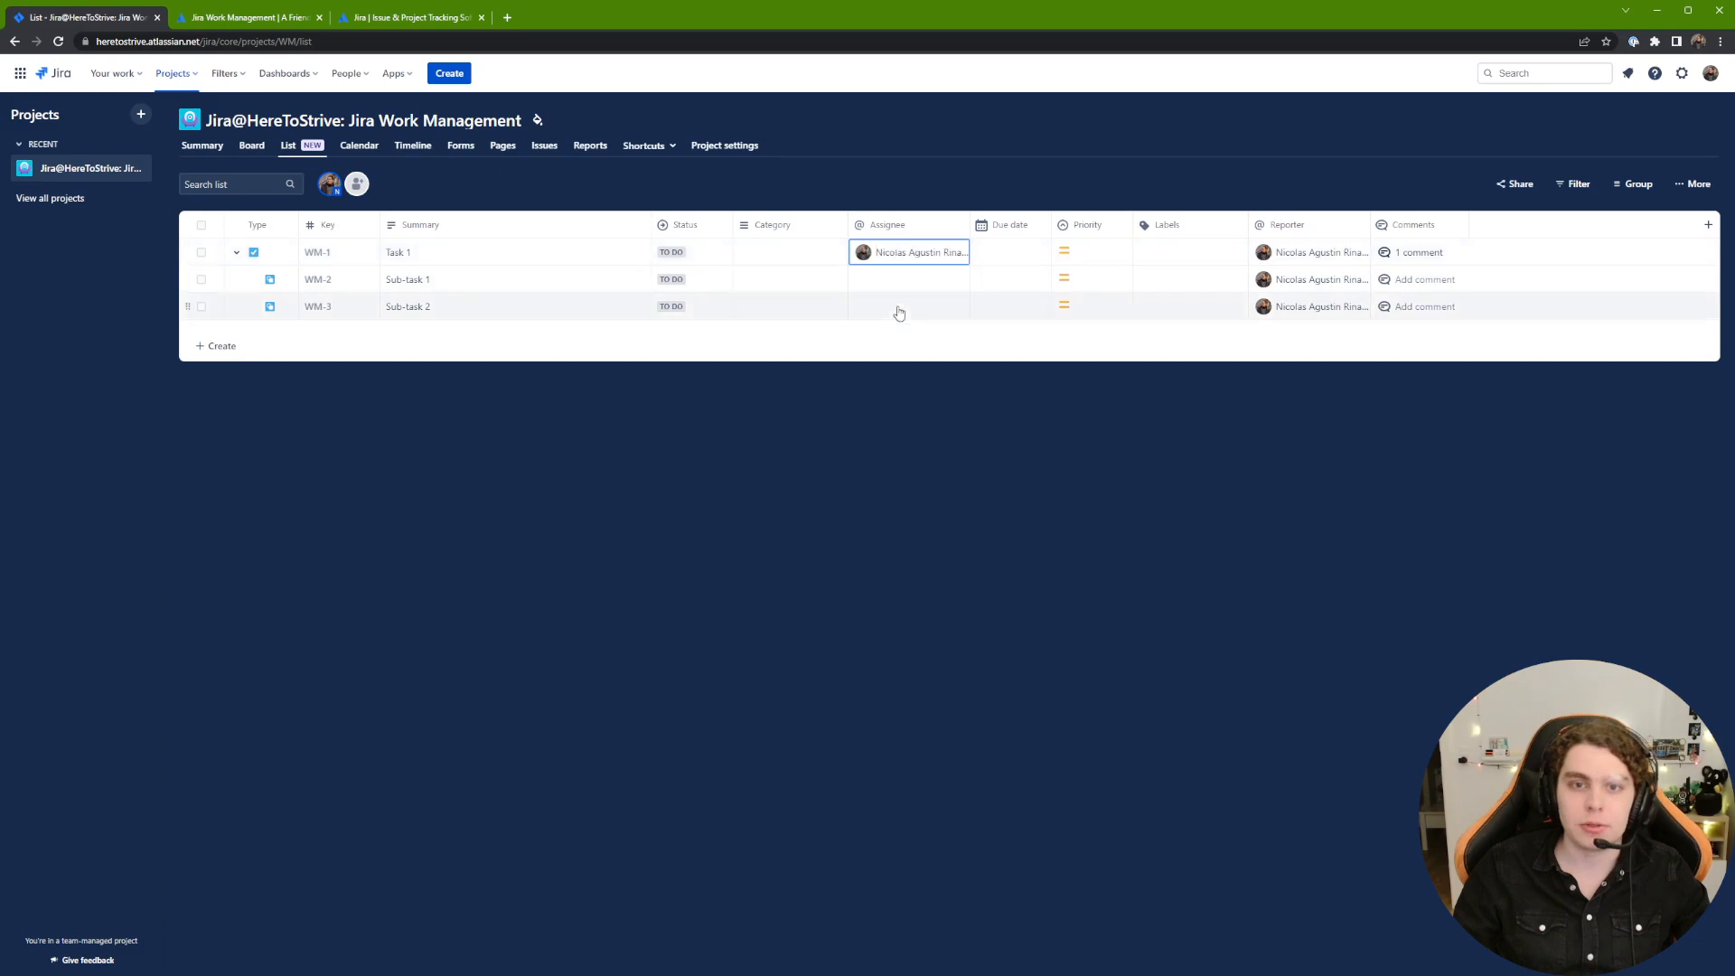
pyautogui.click(784, 256)
pyautogui.write('Tasks')
pyautogui.press('Return')
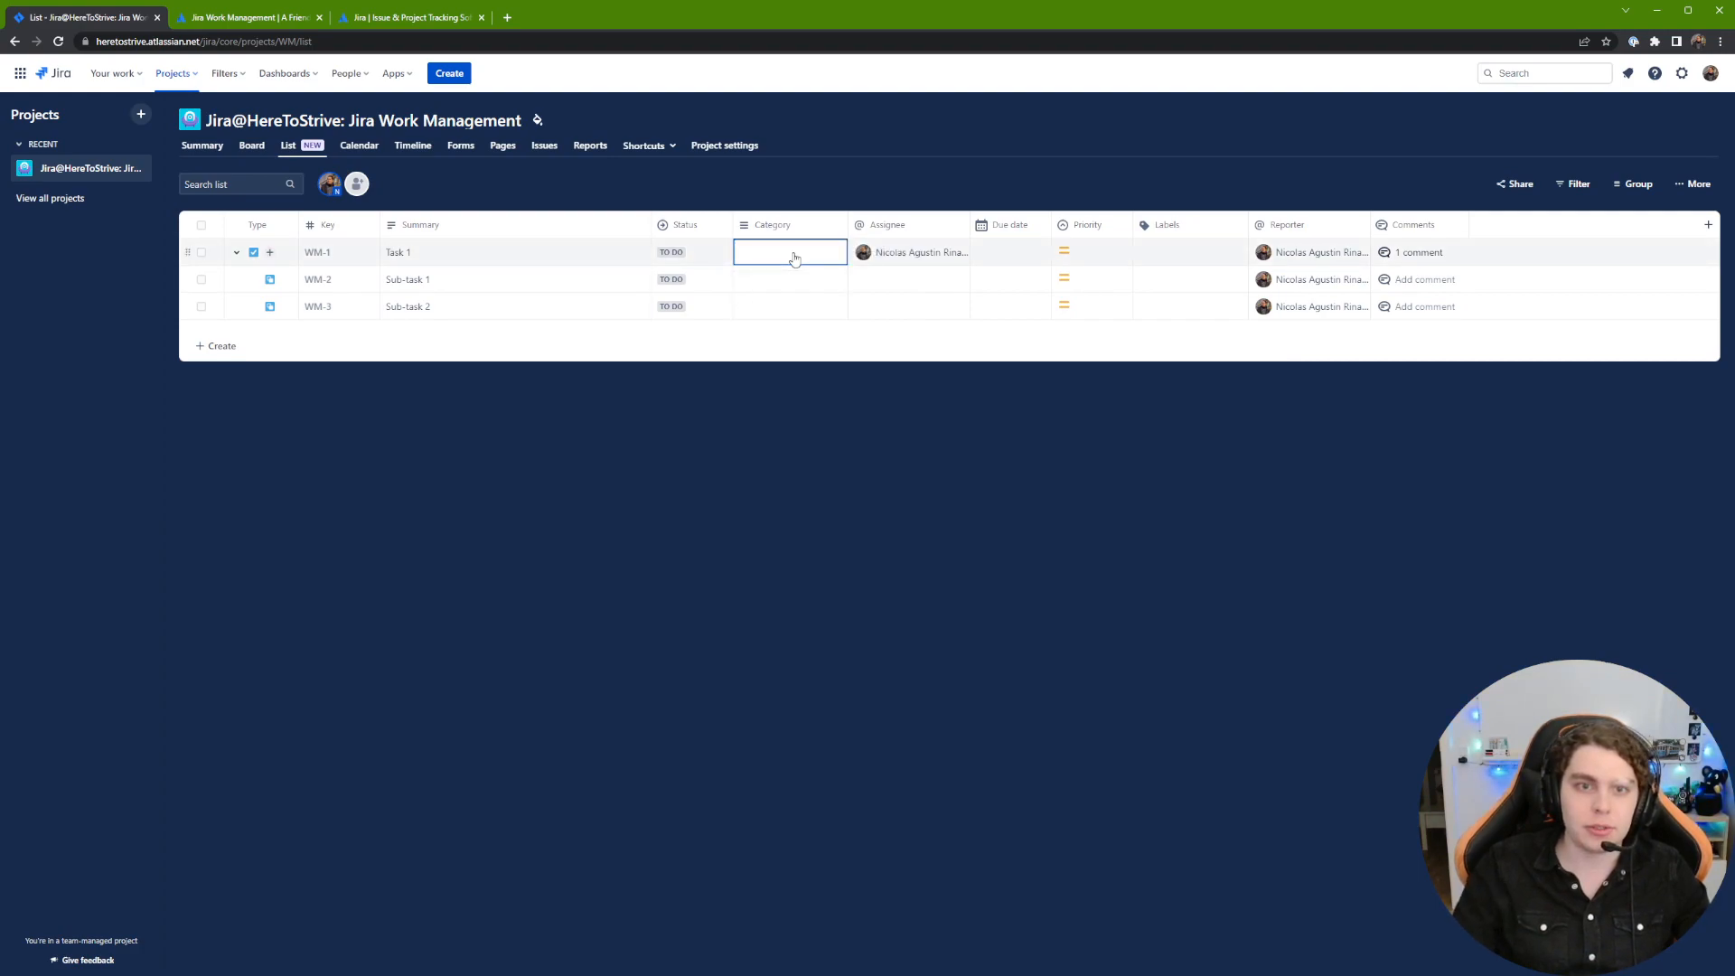
pyautogui.click(857, 408)
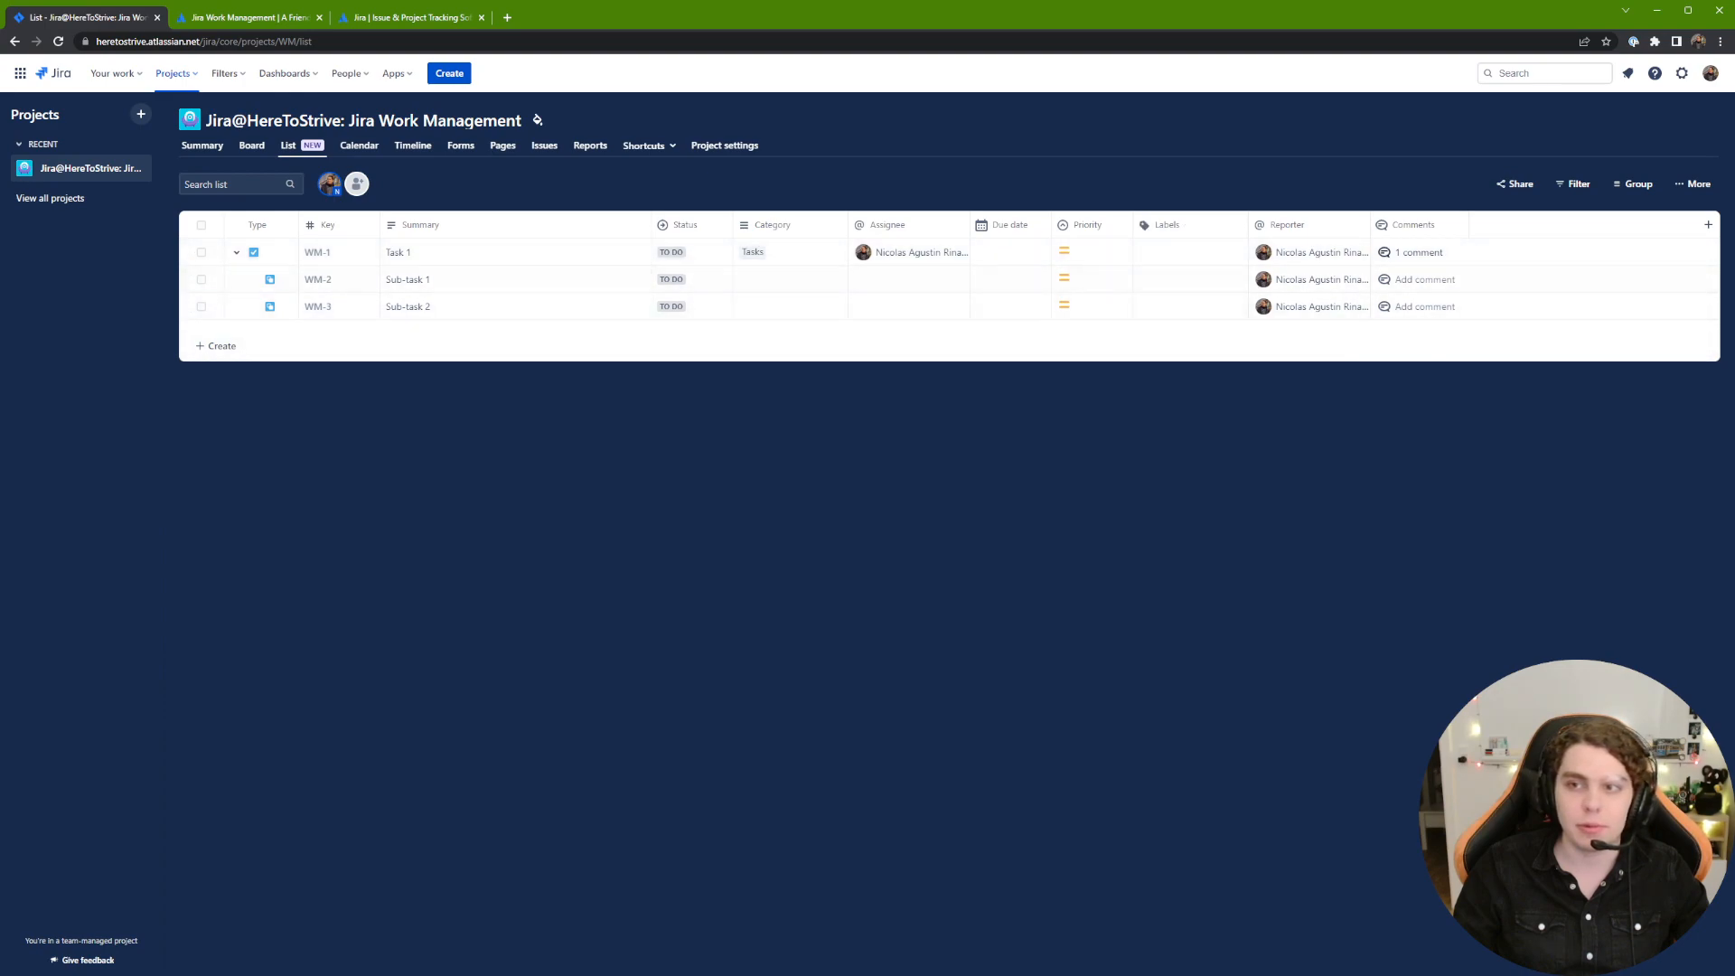
# Step: Turn on Show done items in the list's view options
pyautogui.click(1572, 184)
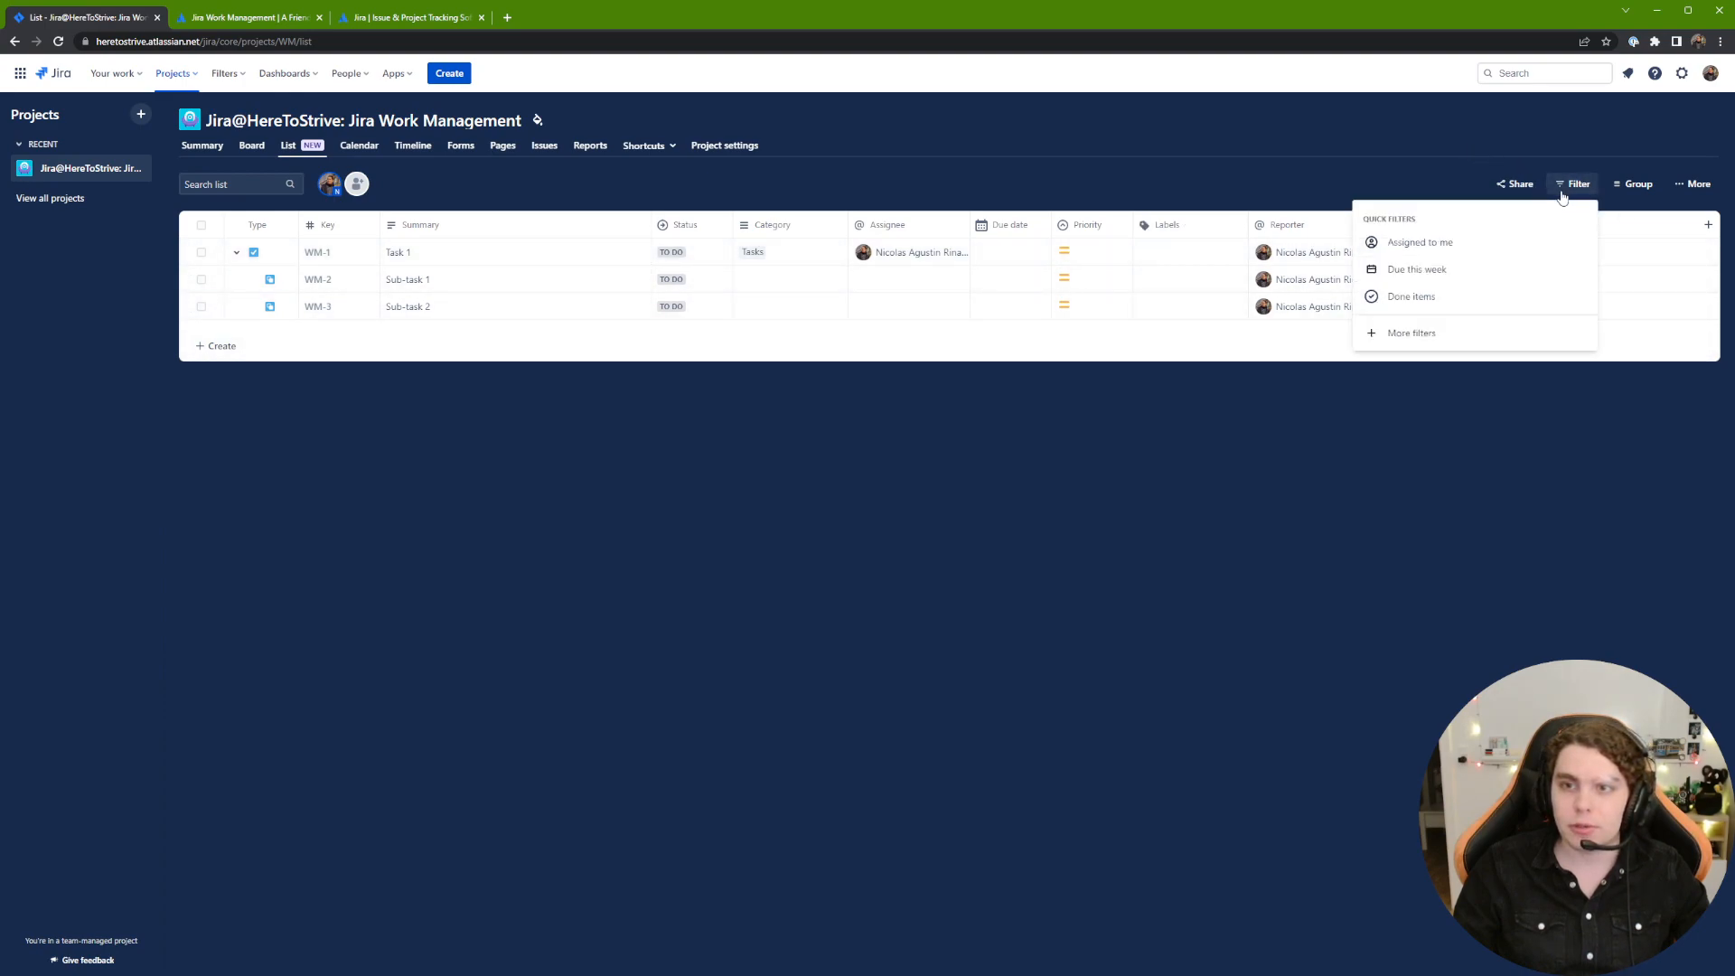
pyautogui.click(1636, 184)
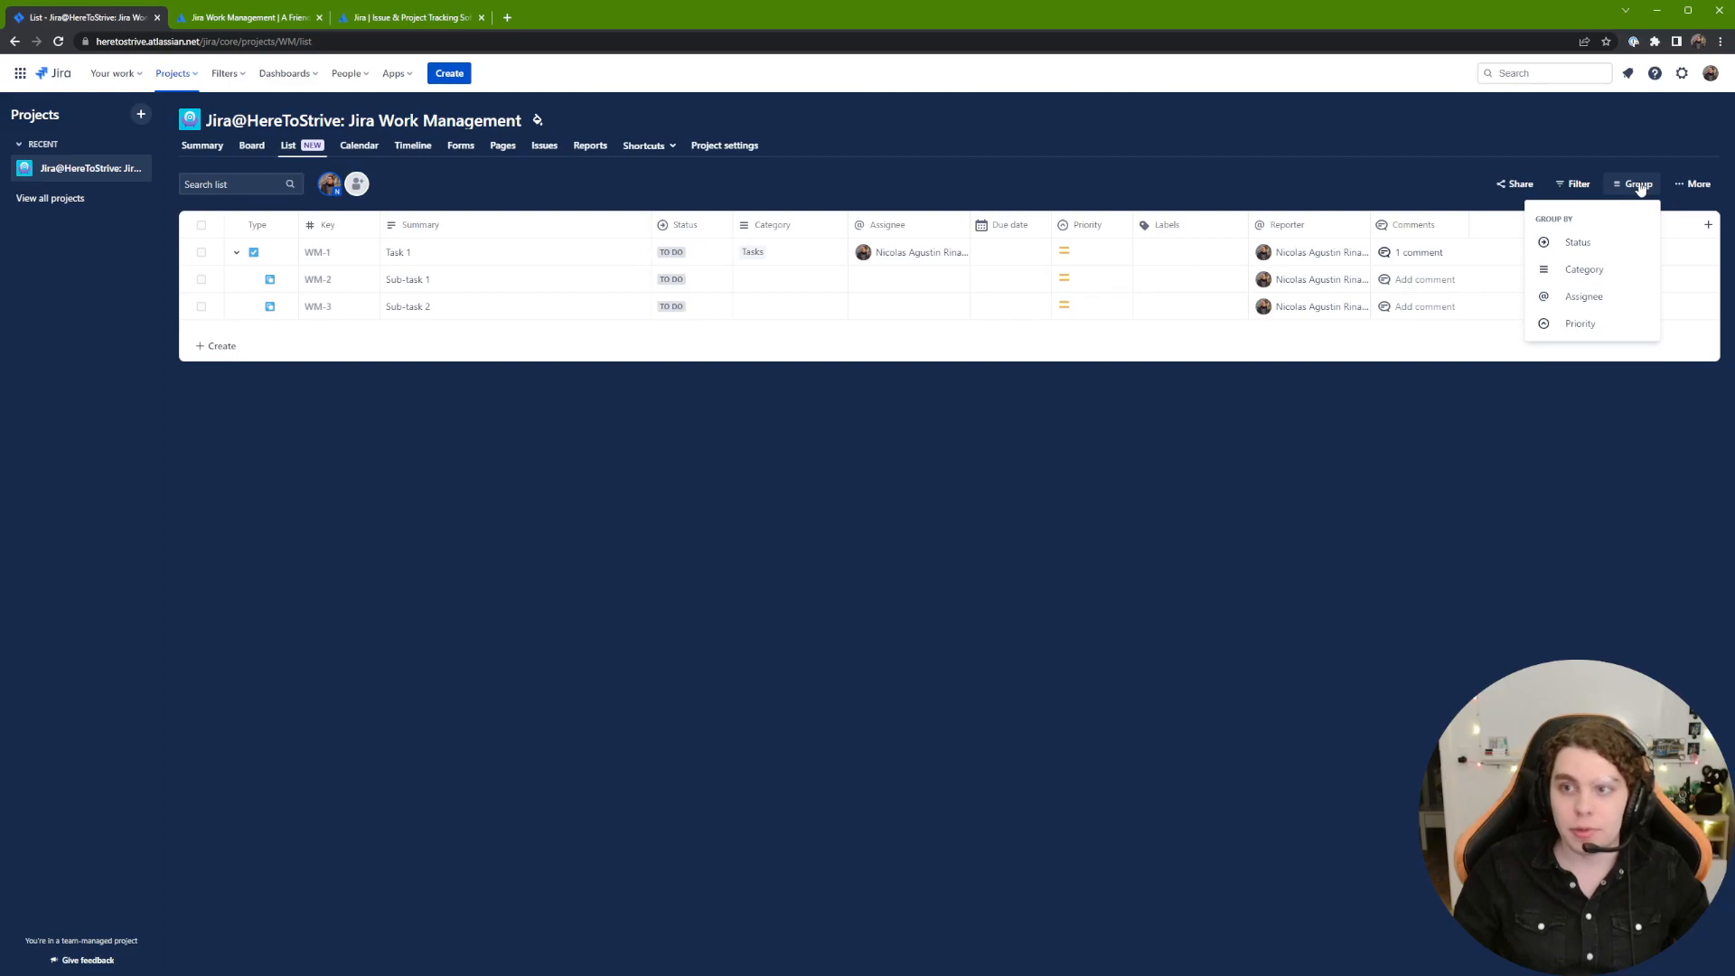
pyautogui.click(1680, 185)
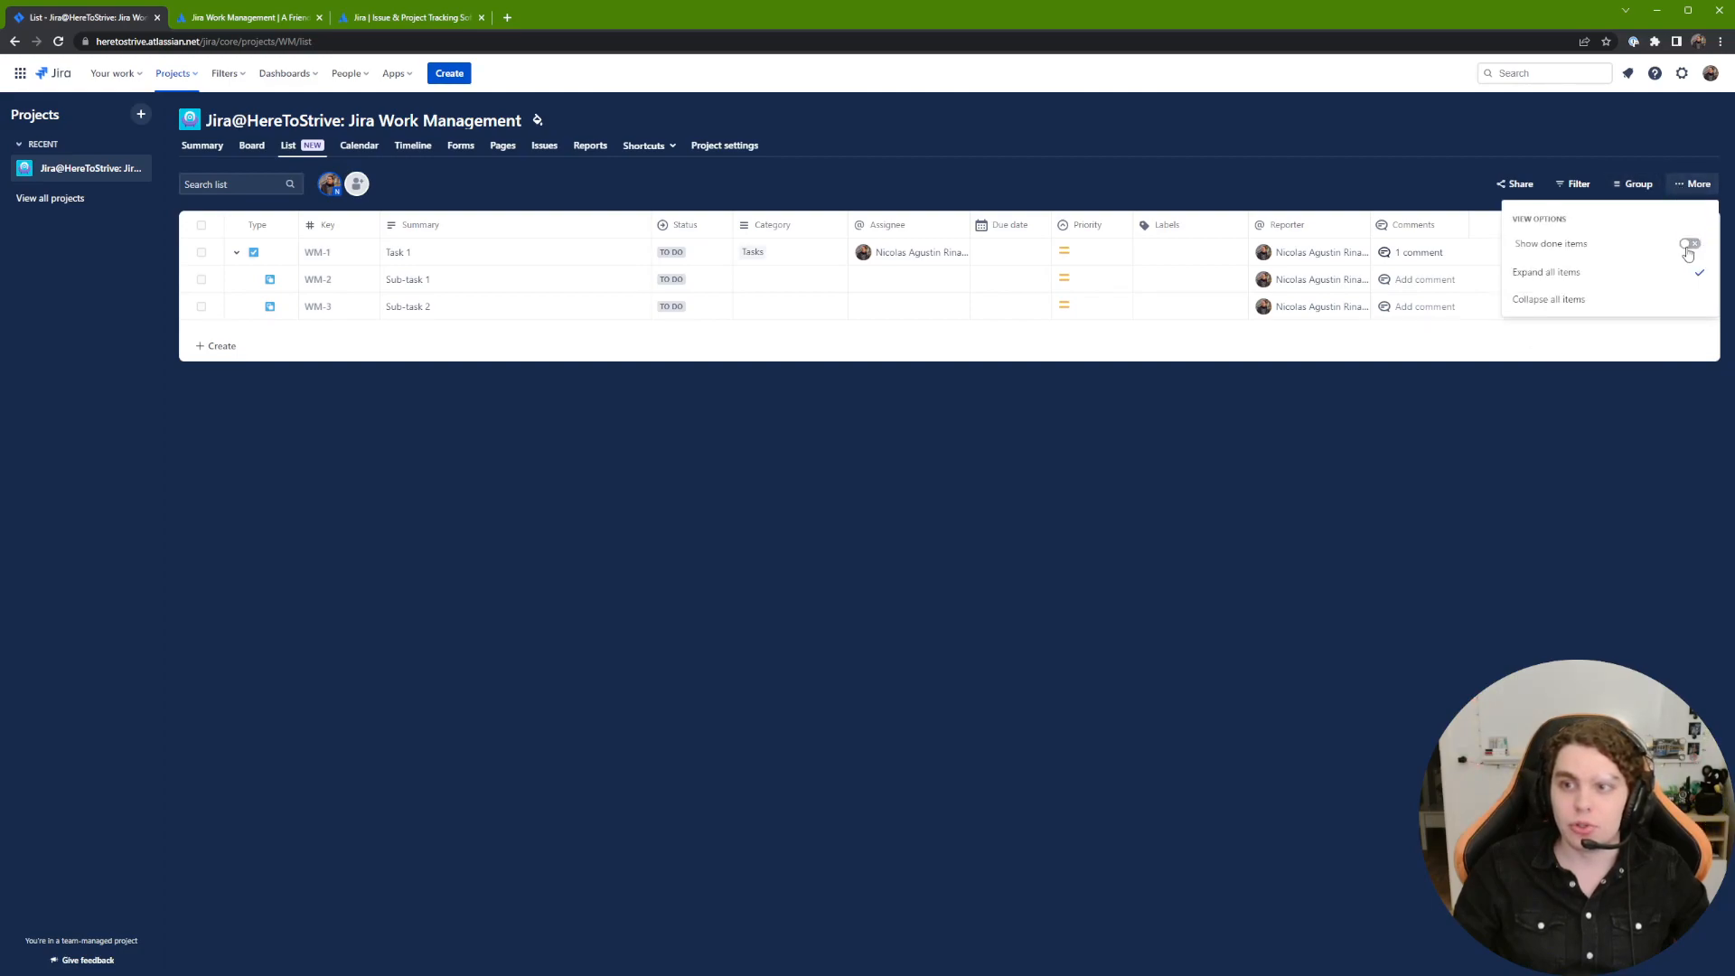
pyautogui.moveTo(1512, 250); pyautogui.dragTo(1570, 240)
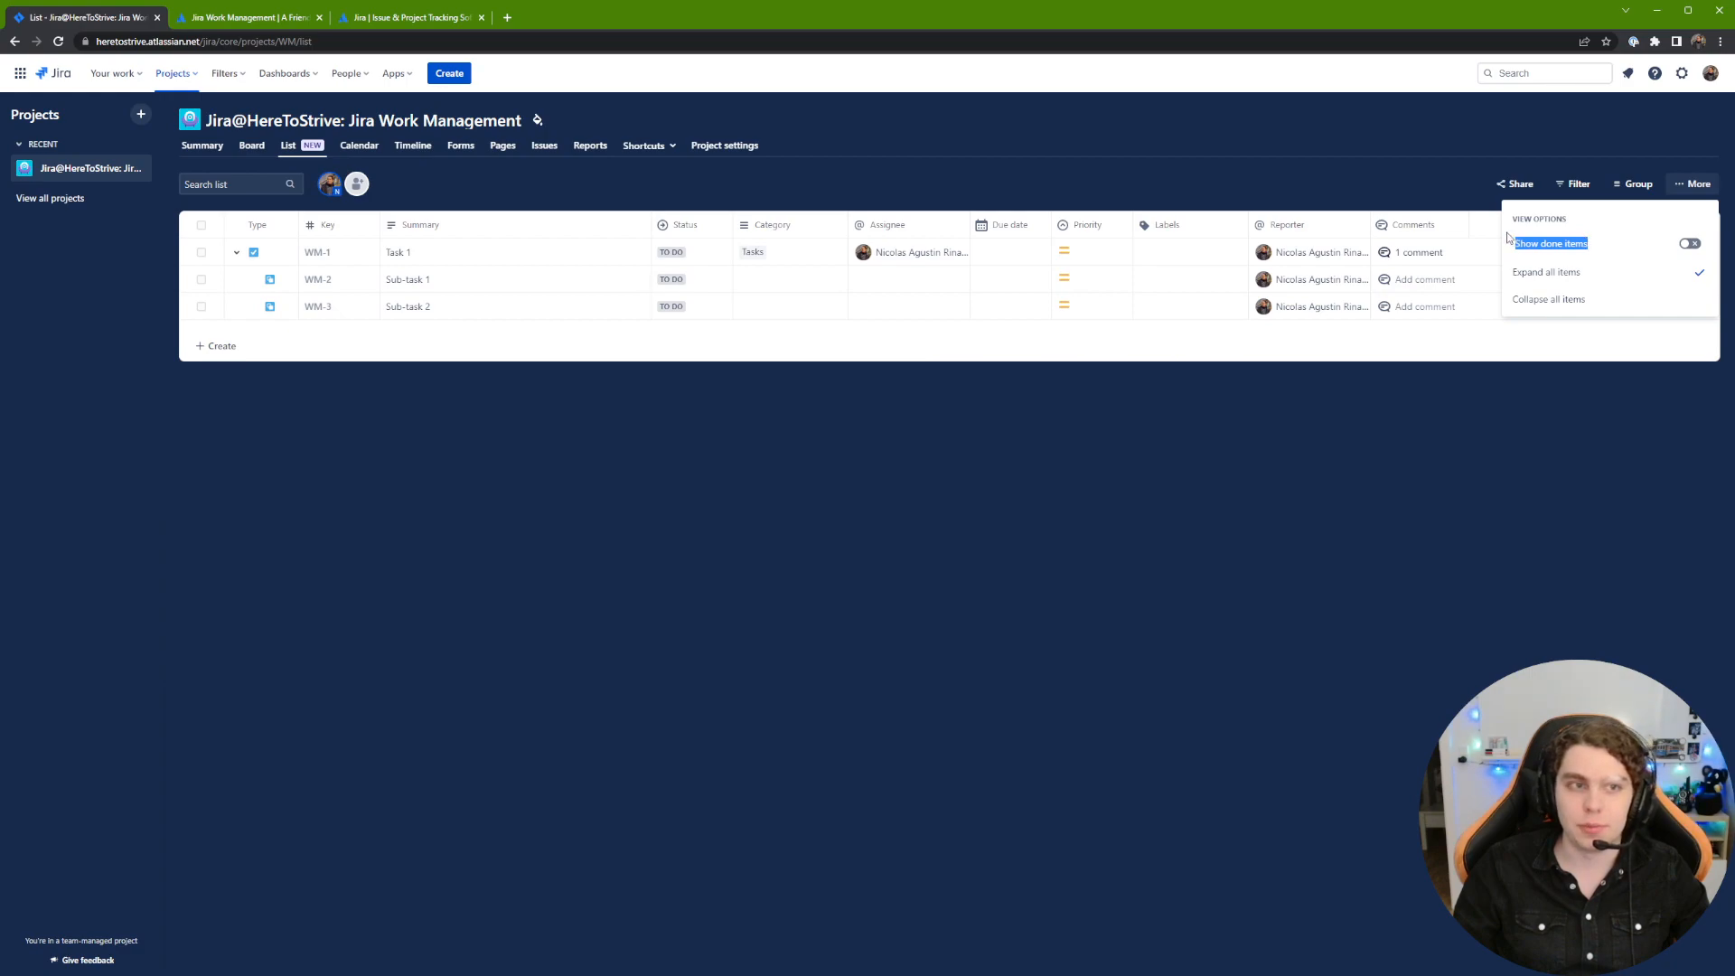
pyautogui.click(1602, 244)
pyautogui.moveTo(1514, 241); pyautogui.dragTo(1614, 246)
pyautogui.click(1690, 244)
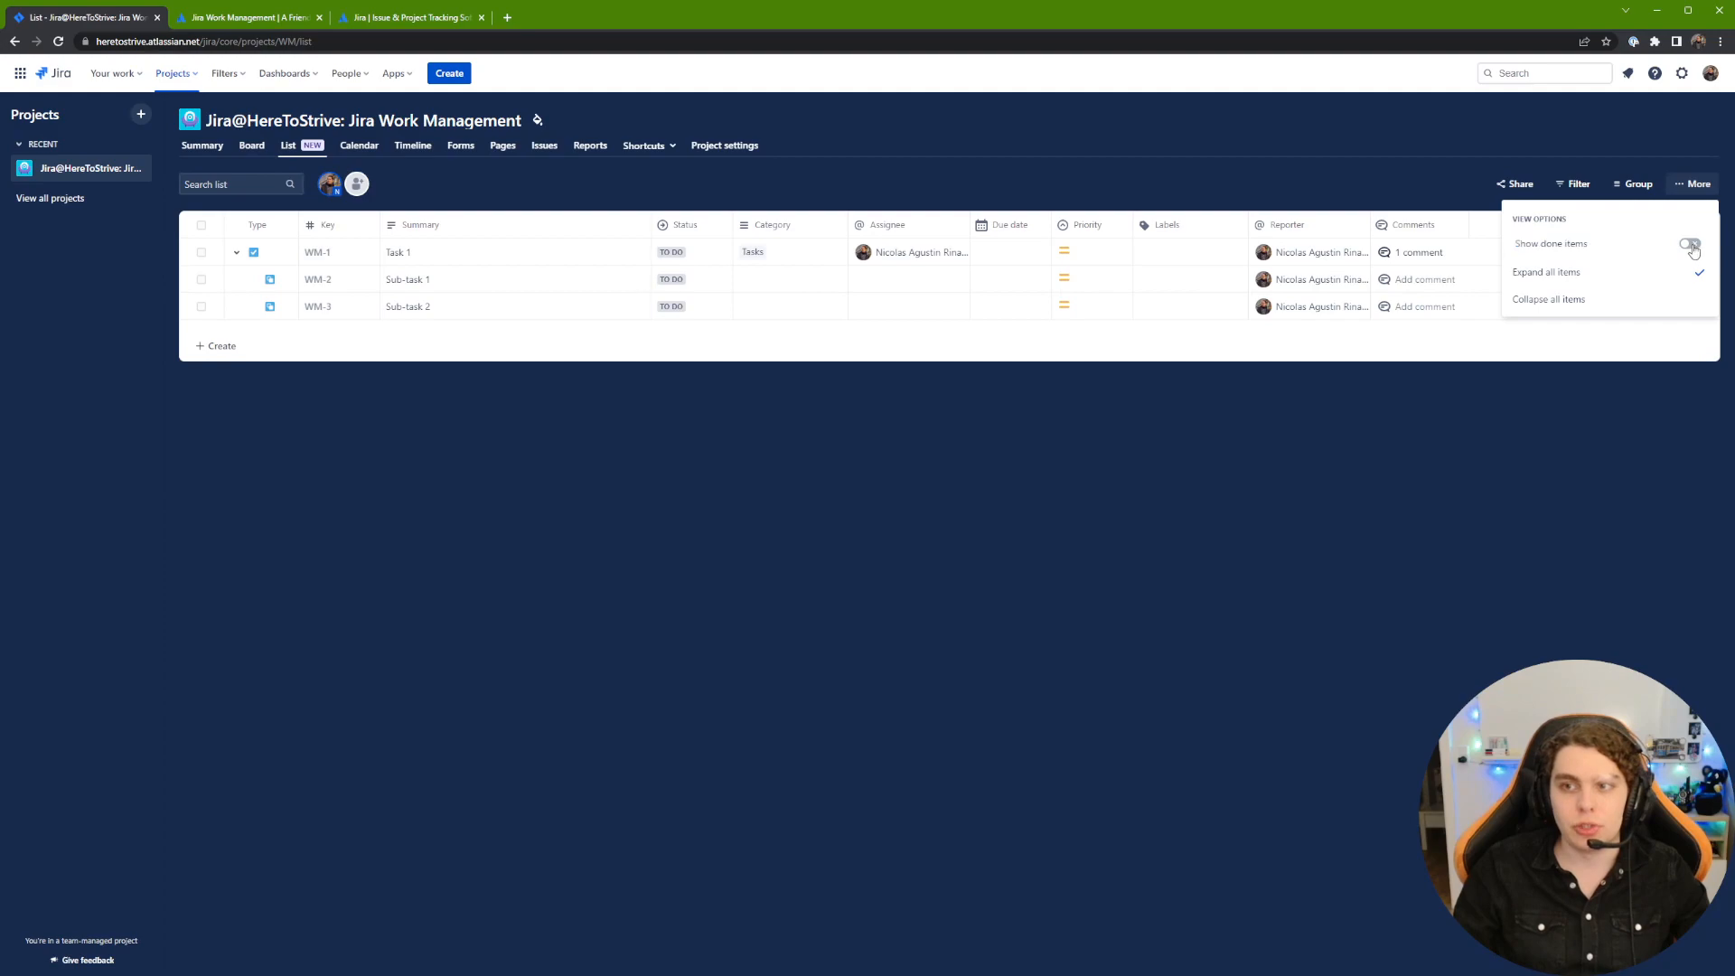
pyautogui.click(1366, 156)
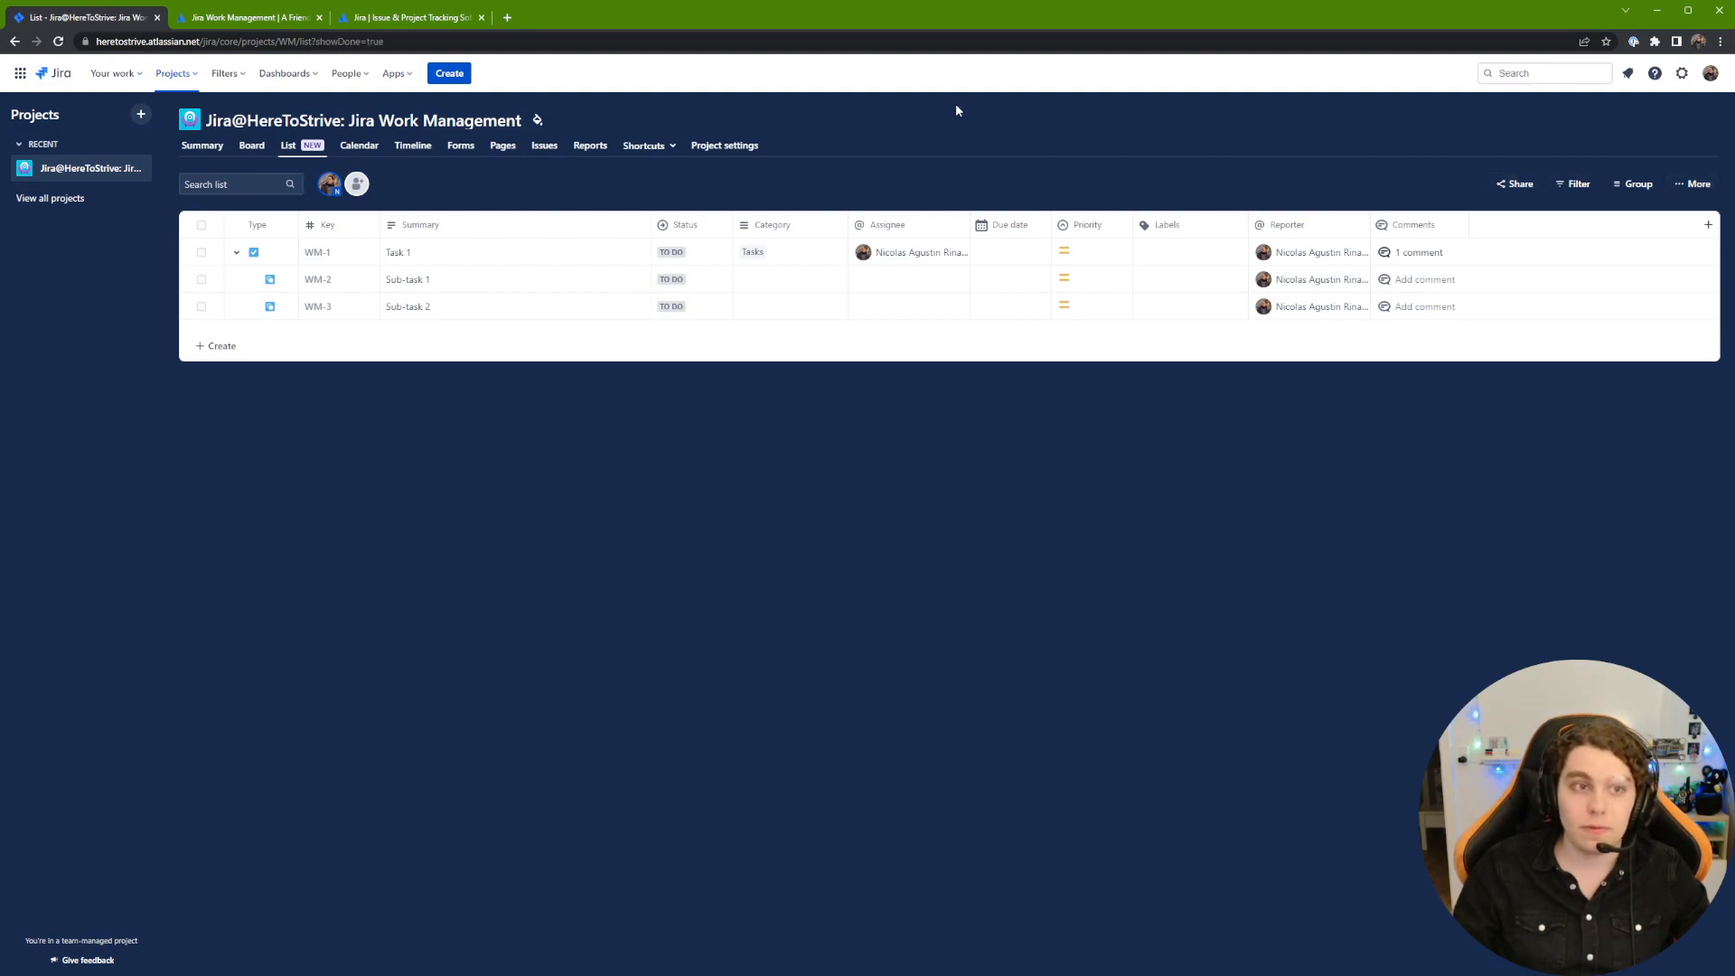
# Step: Toggle the assignee avatar filter, expand Task 1, and switch to the Calendar view
pyautogui.click(326, 188)
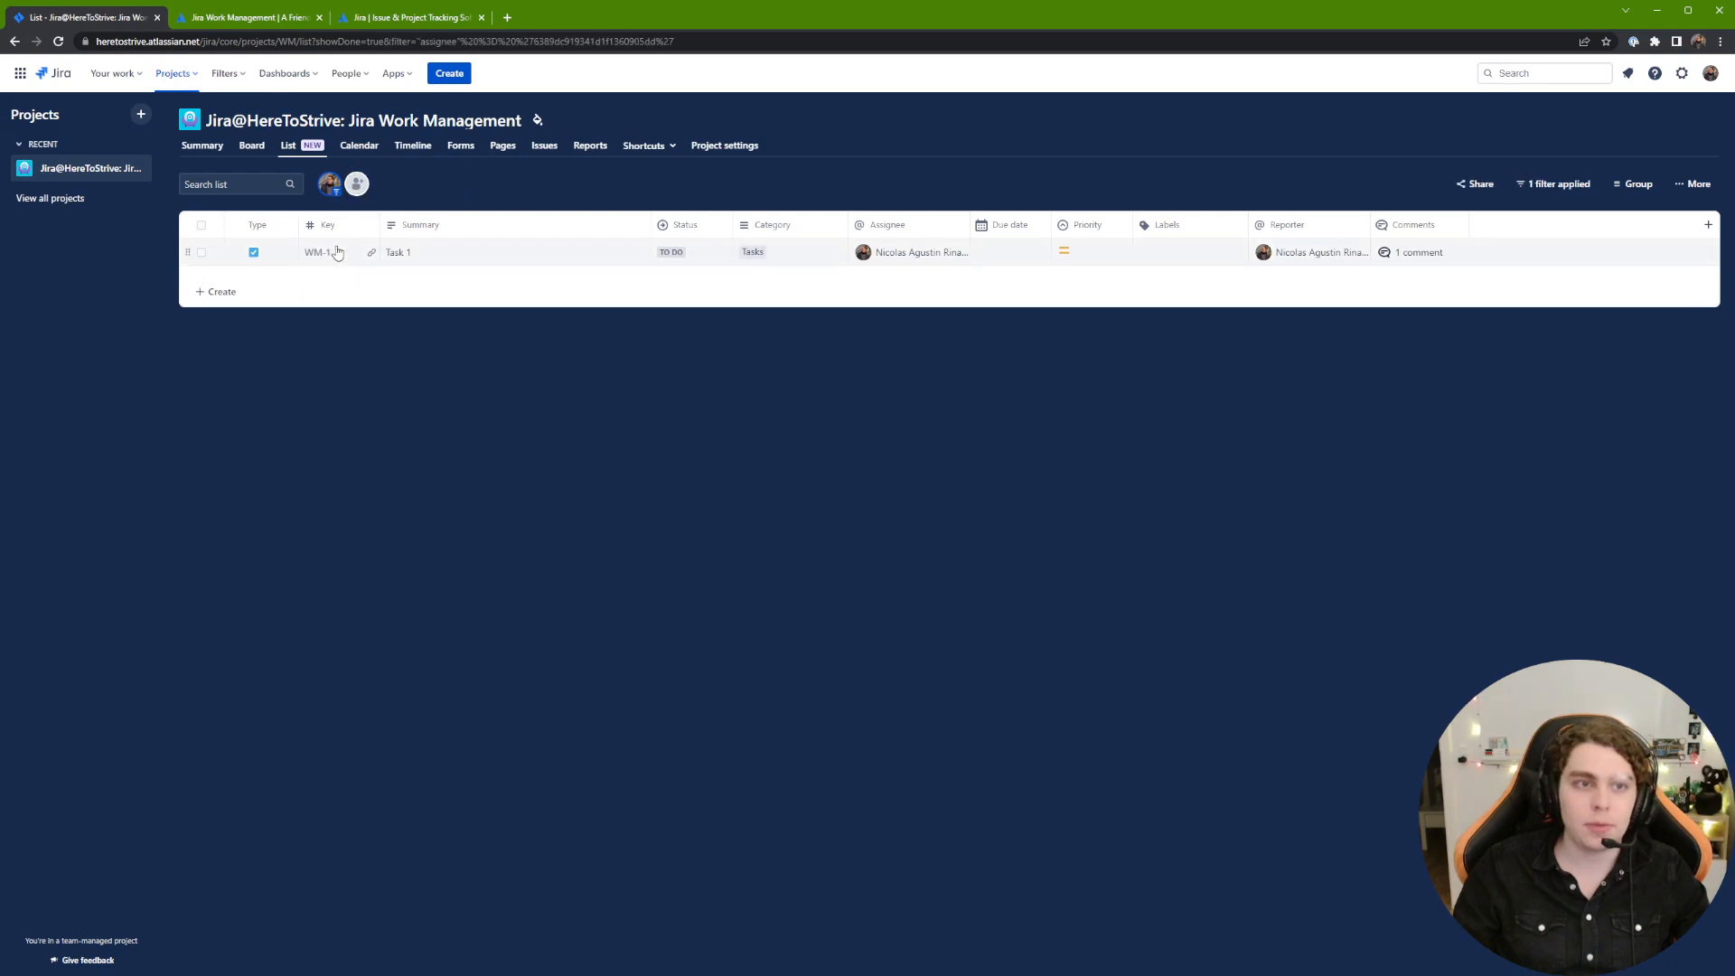
pyautogui.click(330, 189)
pyautogui.click(236, 252)
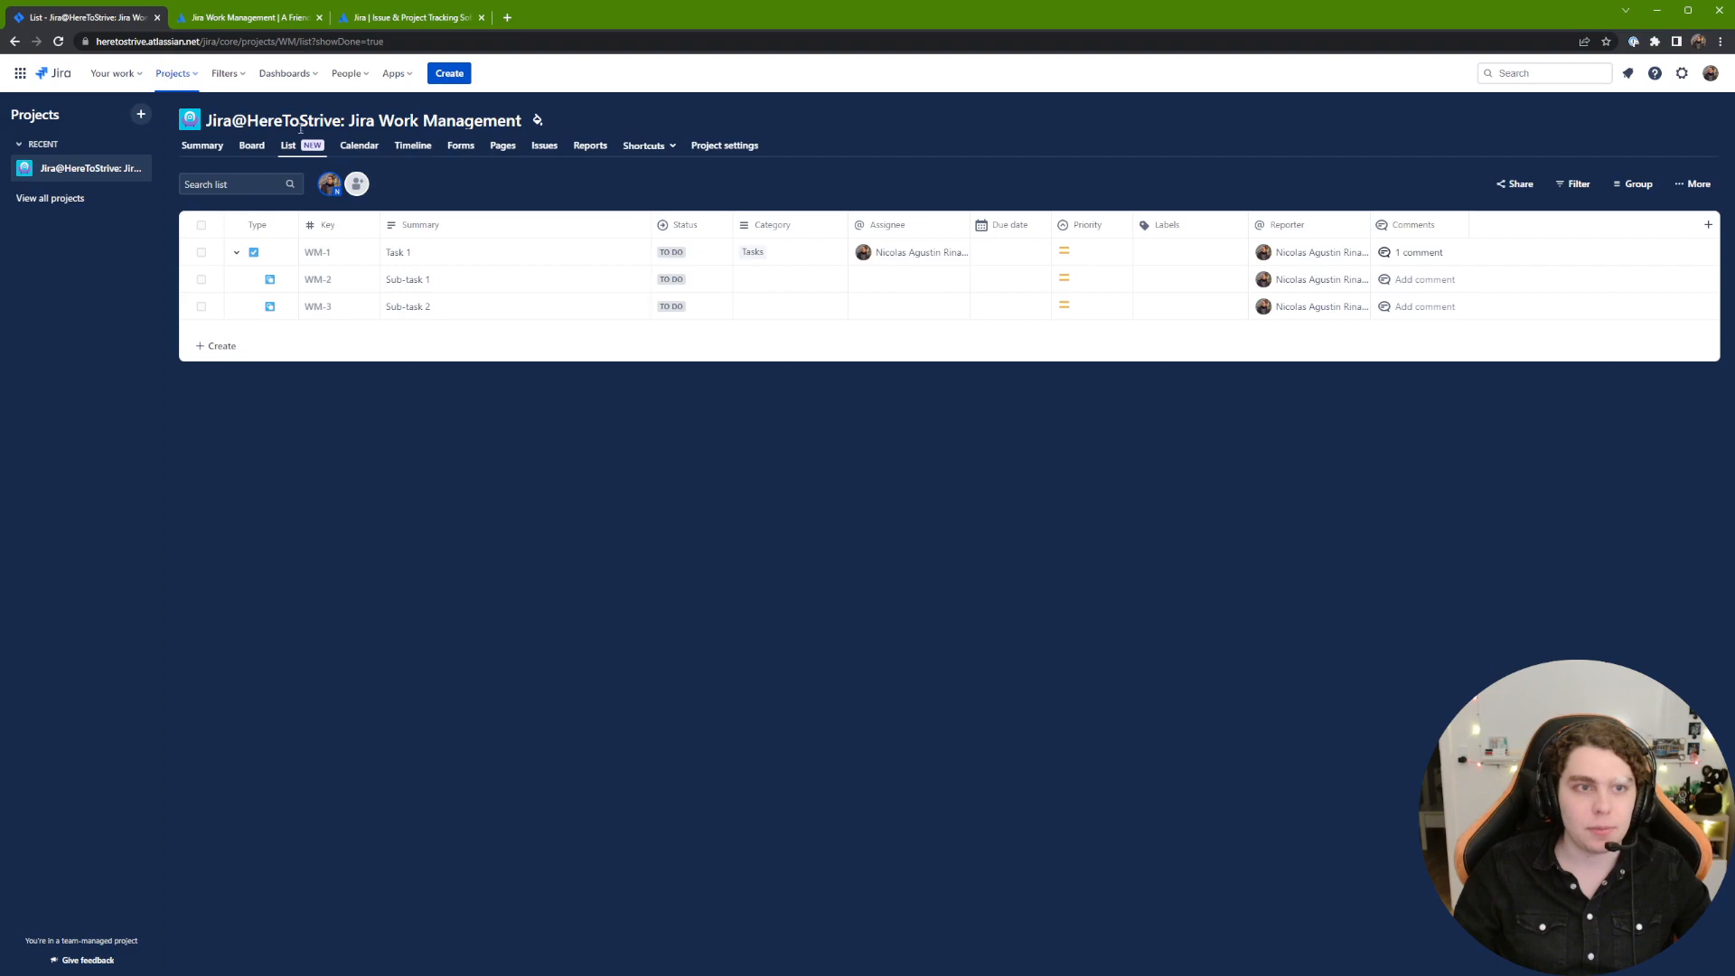
pyautogui.click(359, 148)
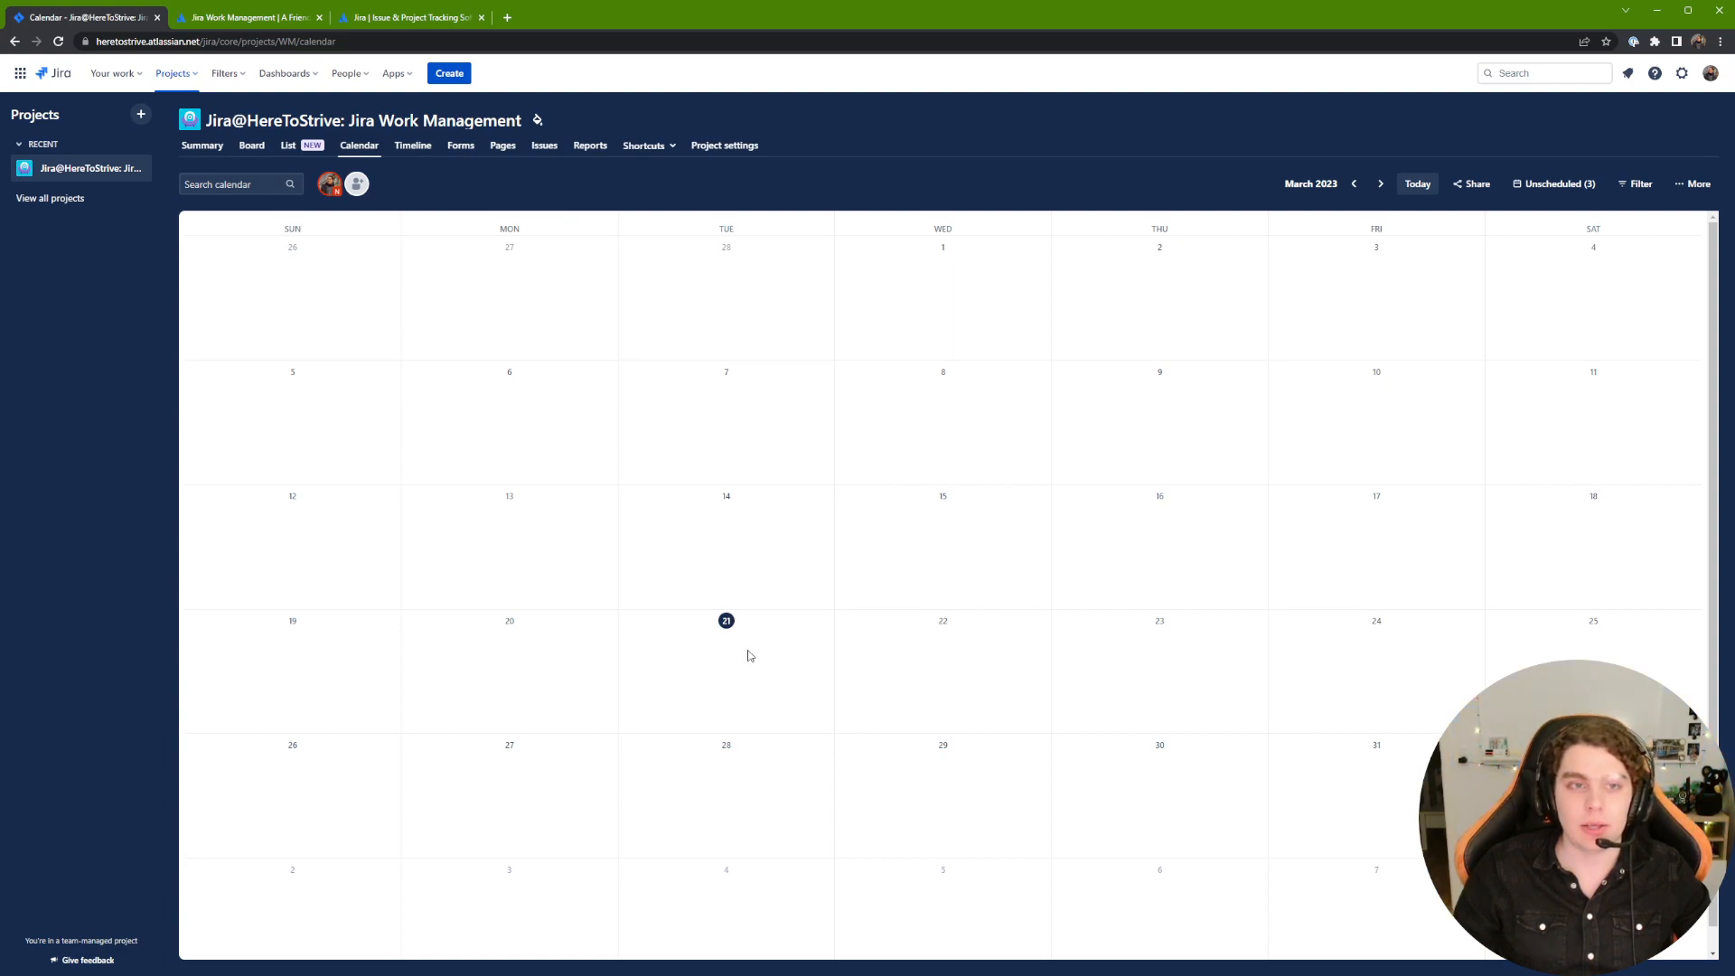
# Step: Give WM-1 a start date of March 21 and due date of March 31, 2023, then view the calendar
pyautogui.click(289, 146)
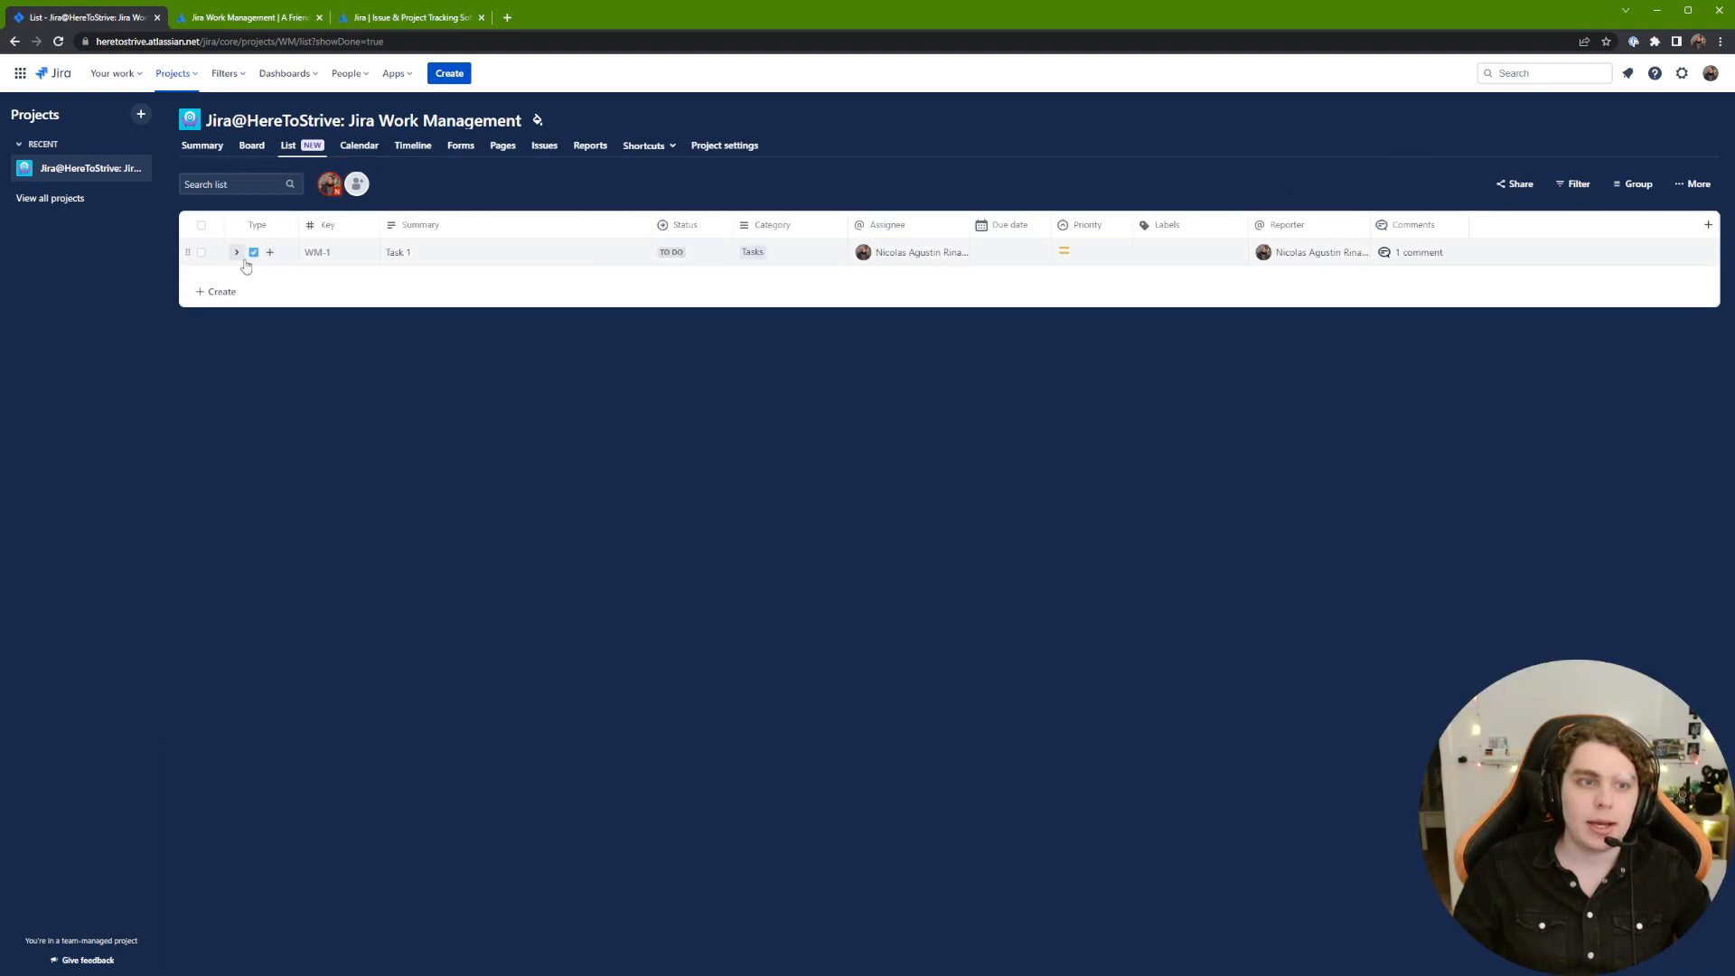
pyautogui.click(236, 252)
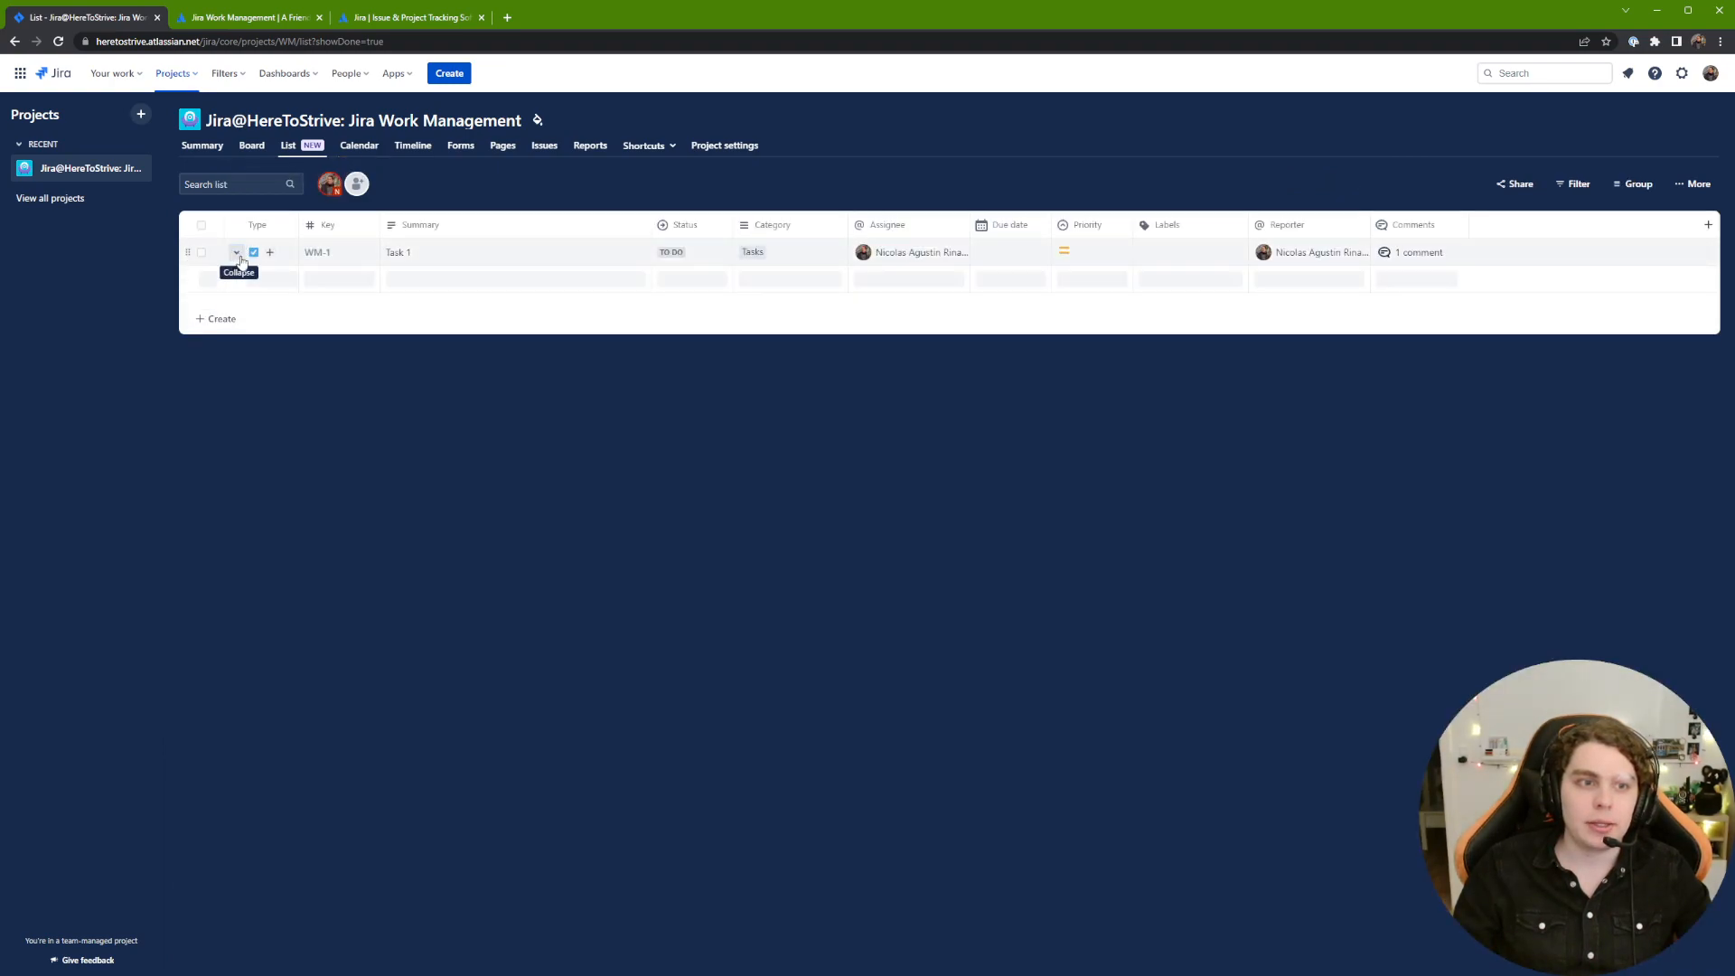
pyautogui.click(317, 253)
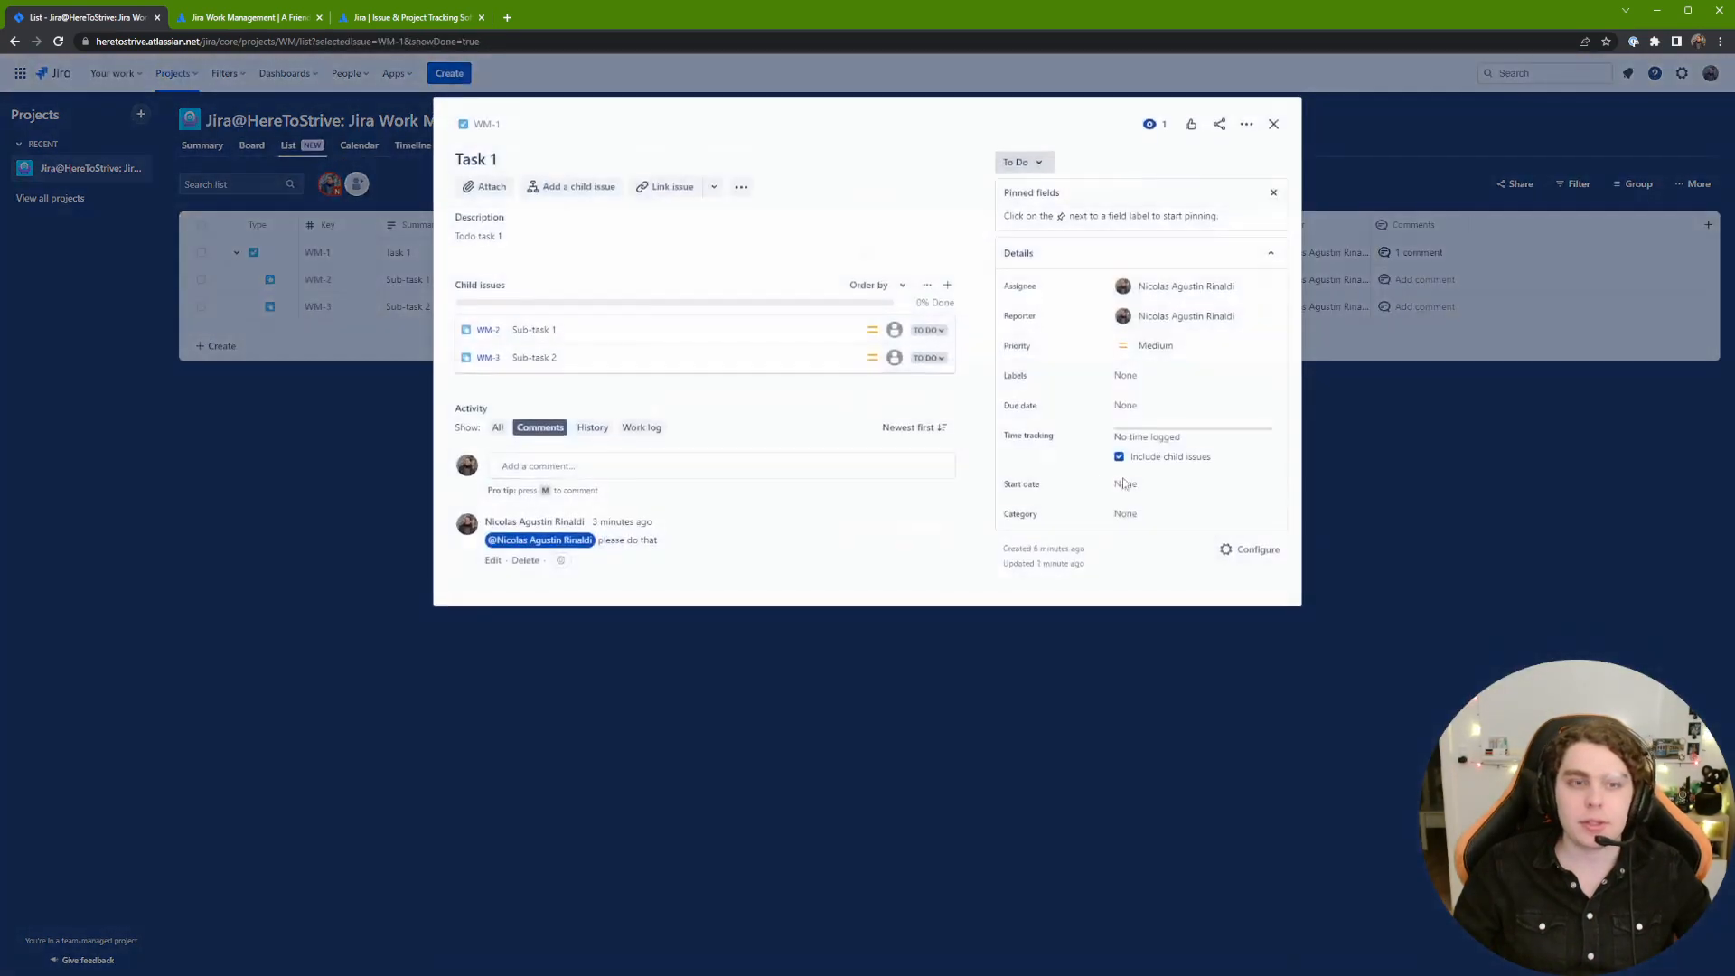
pyautogui.click(1186, 412)
pyautogui.click(1285, 580)
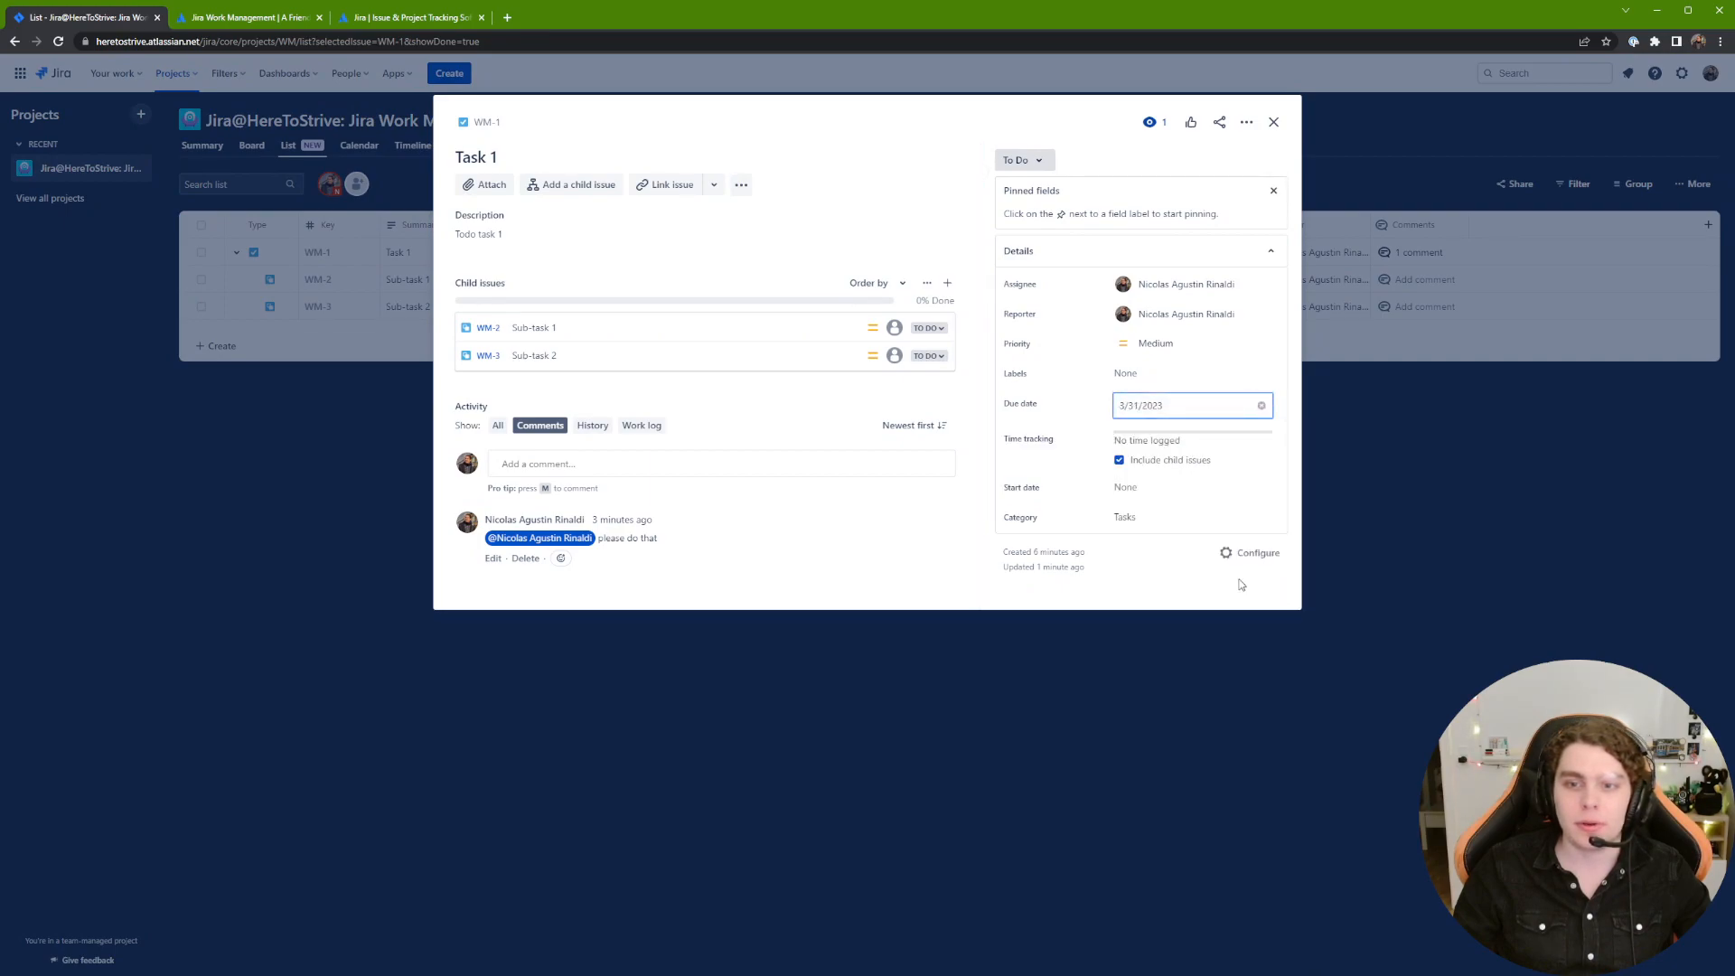
pyautogui.click(1176, 499)
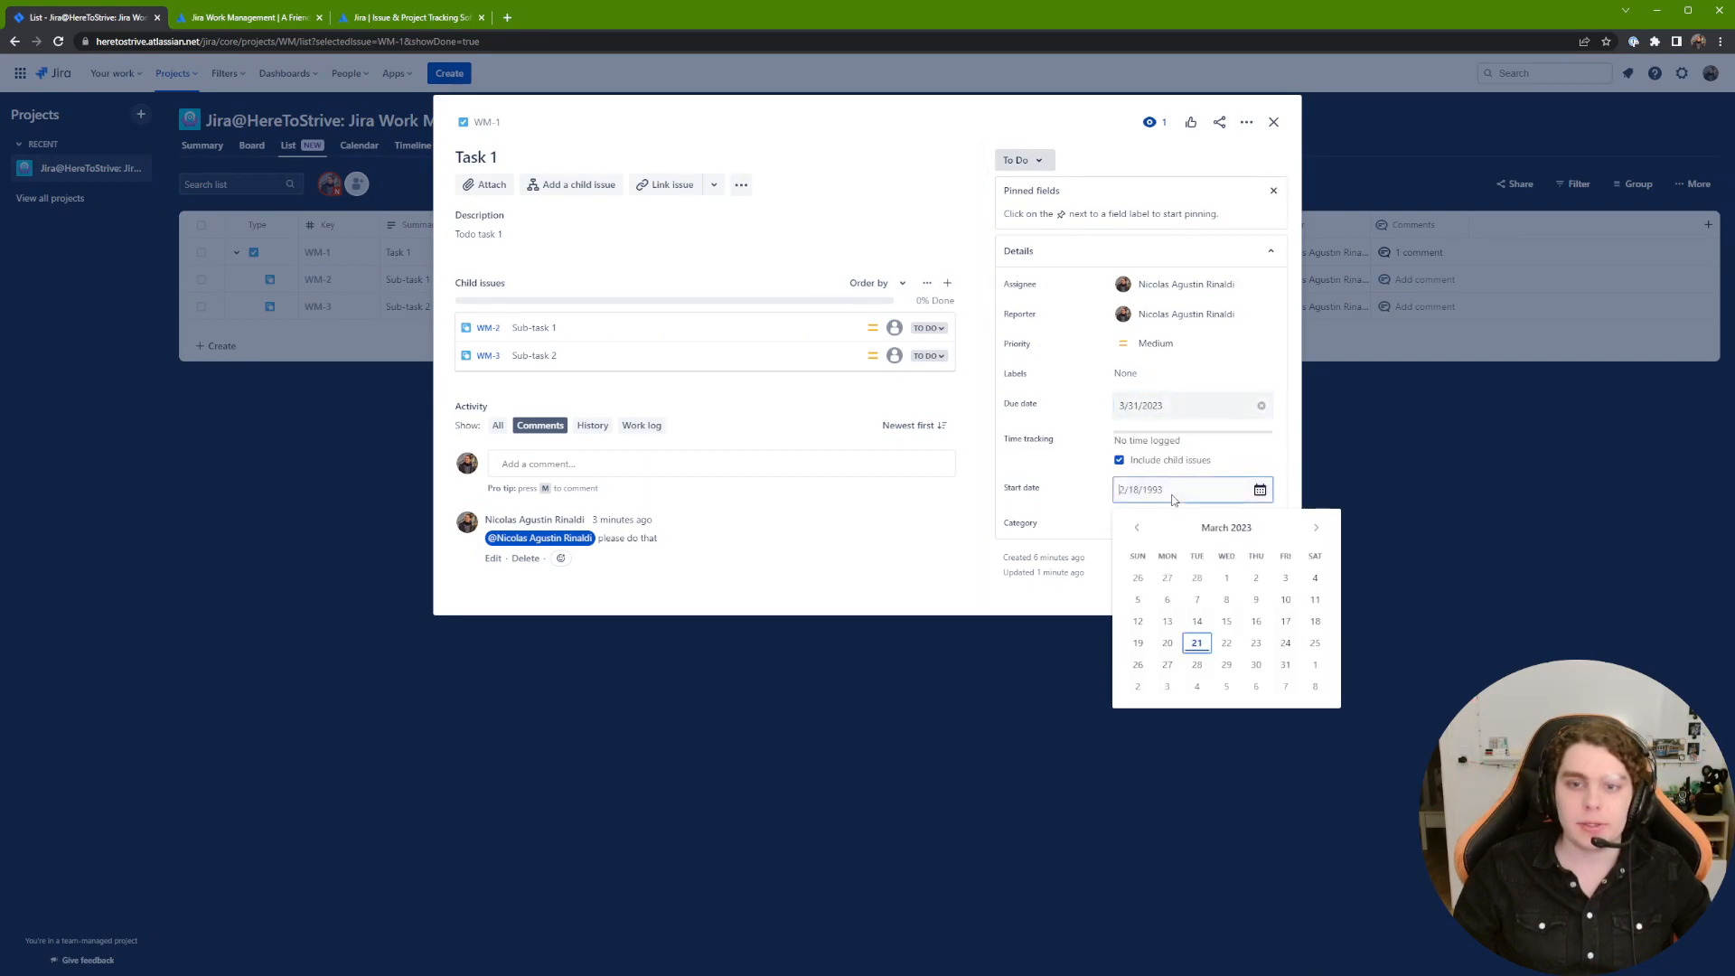
pyautogui.click(1198, 636)
pyautogui.click(951, 513)
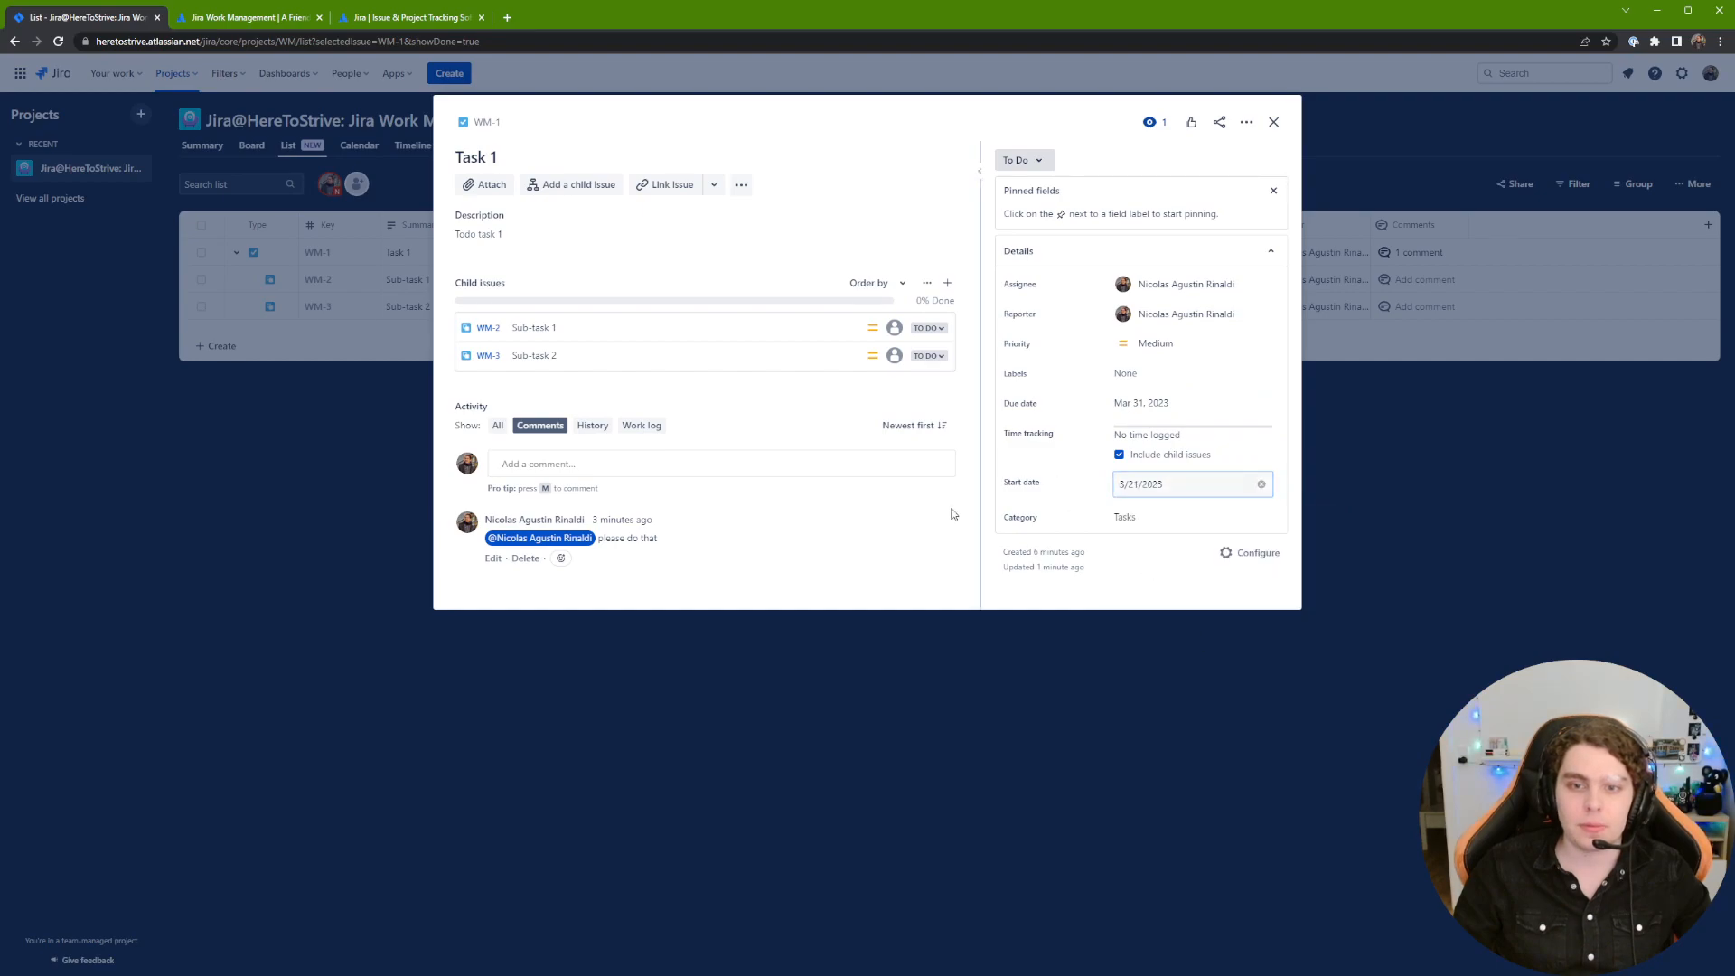
pyautogui.click(1273, 121)
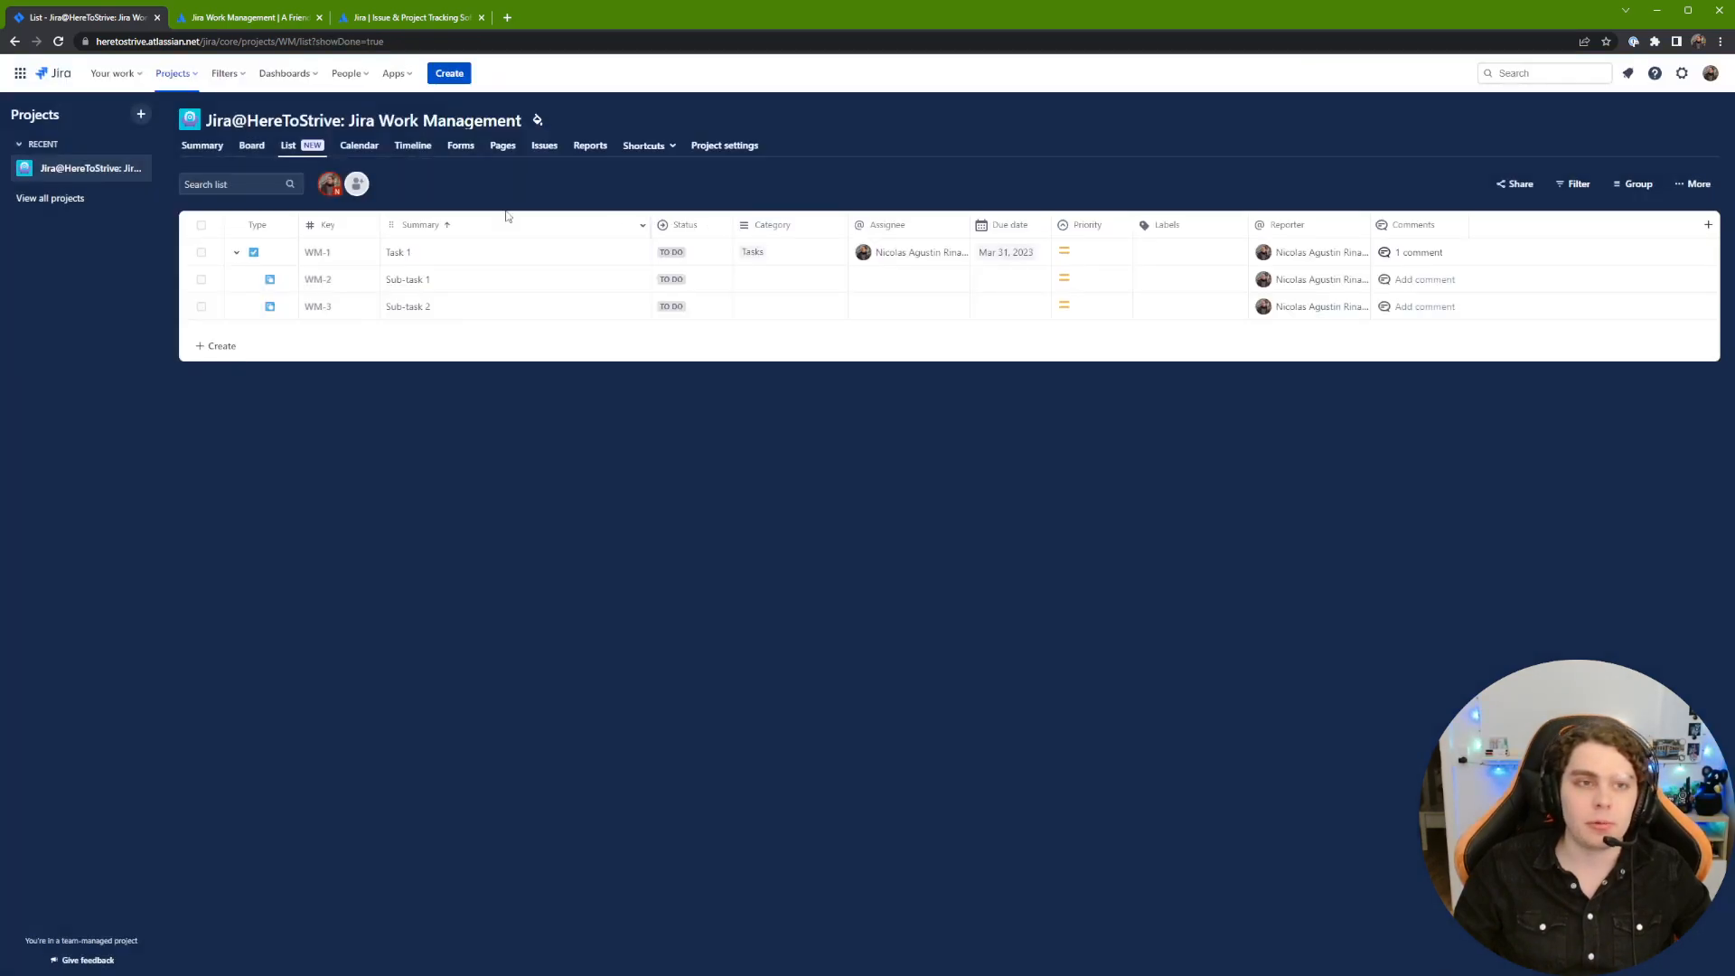
pyautogui.click(378, 147)
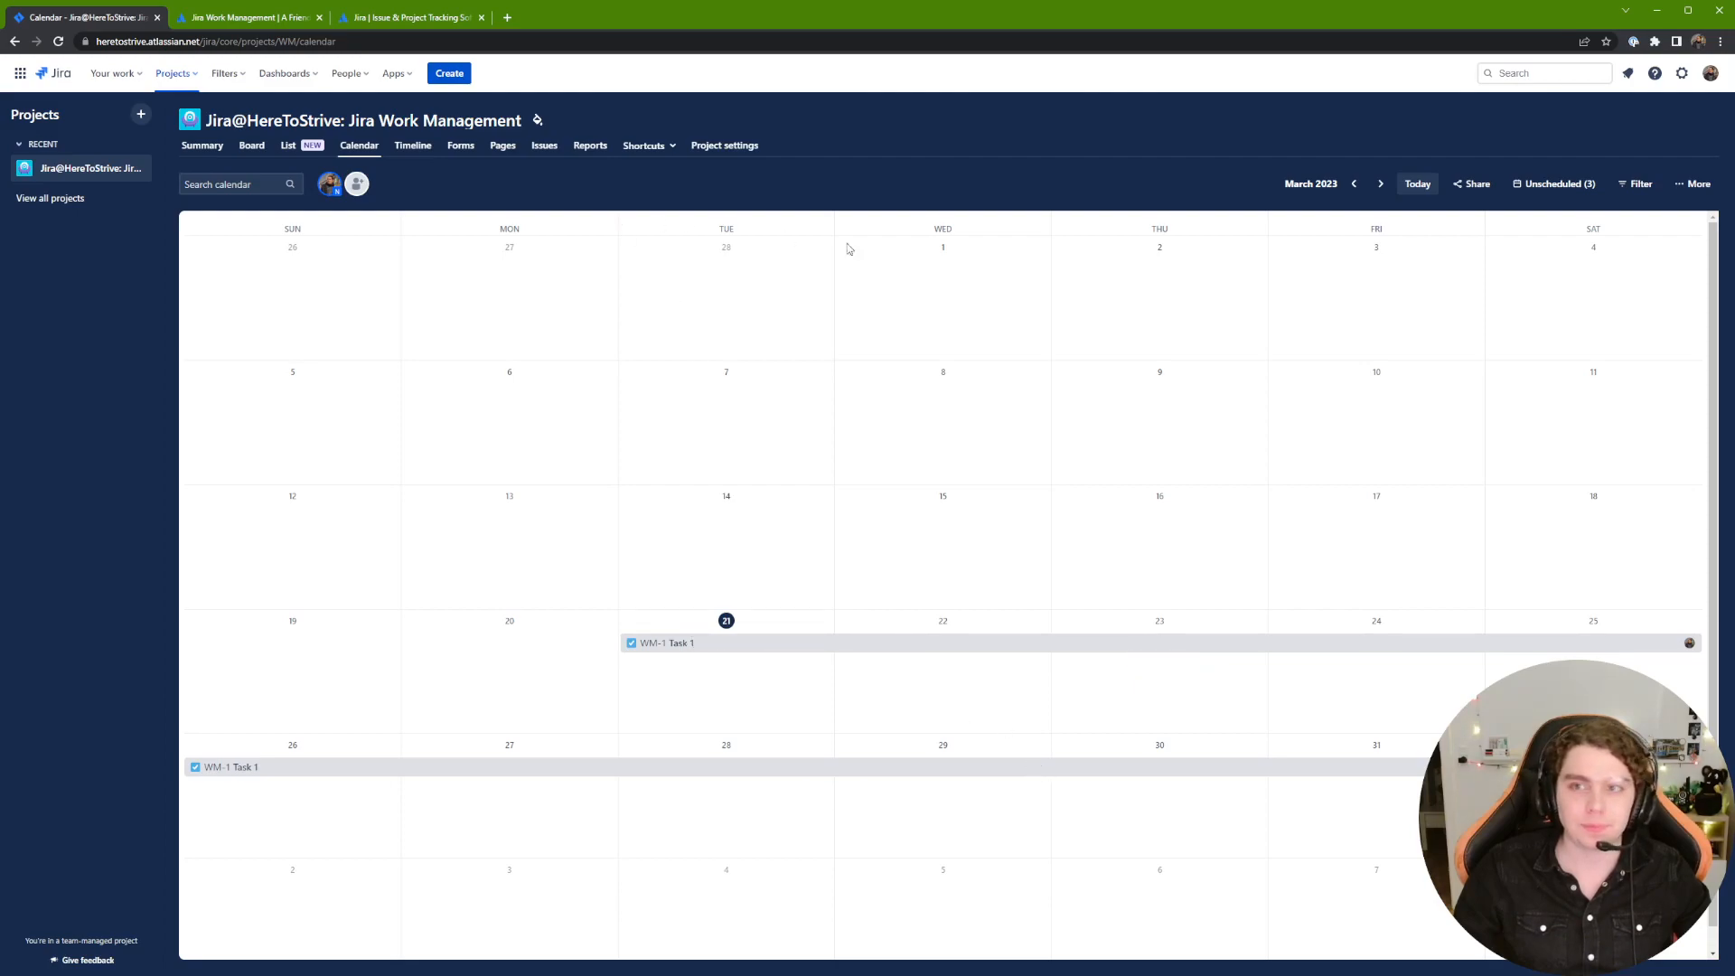
pyautogui.click(1560, 185)
pyautogui.moveTo(1588, 352); pyautogui.dragTo(1554, 396)
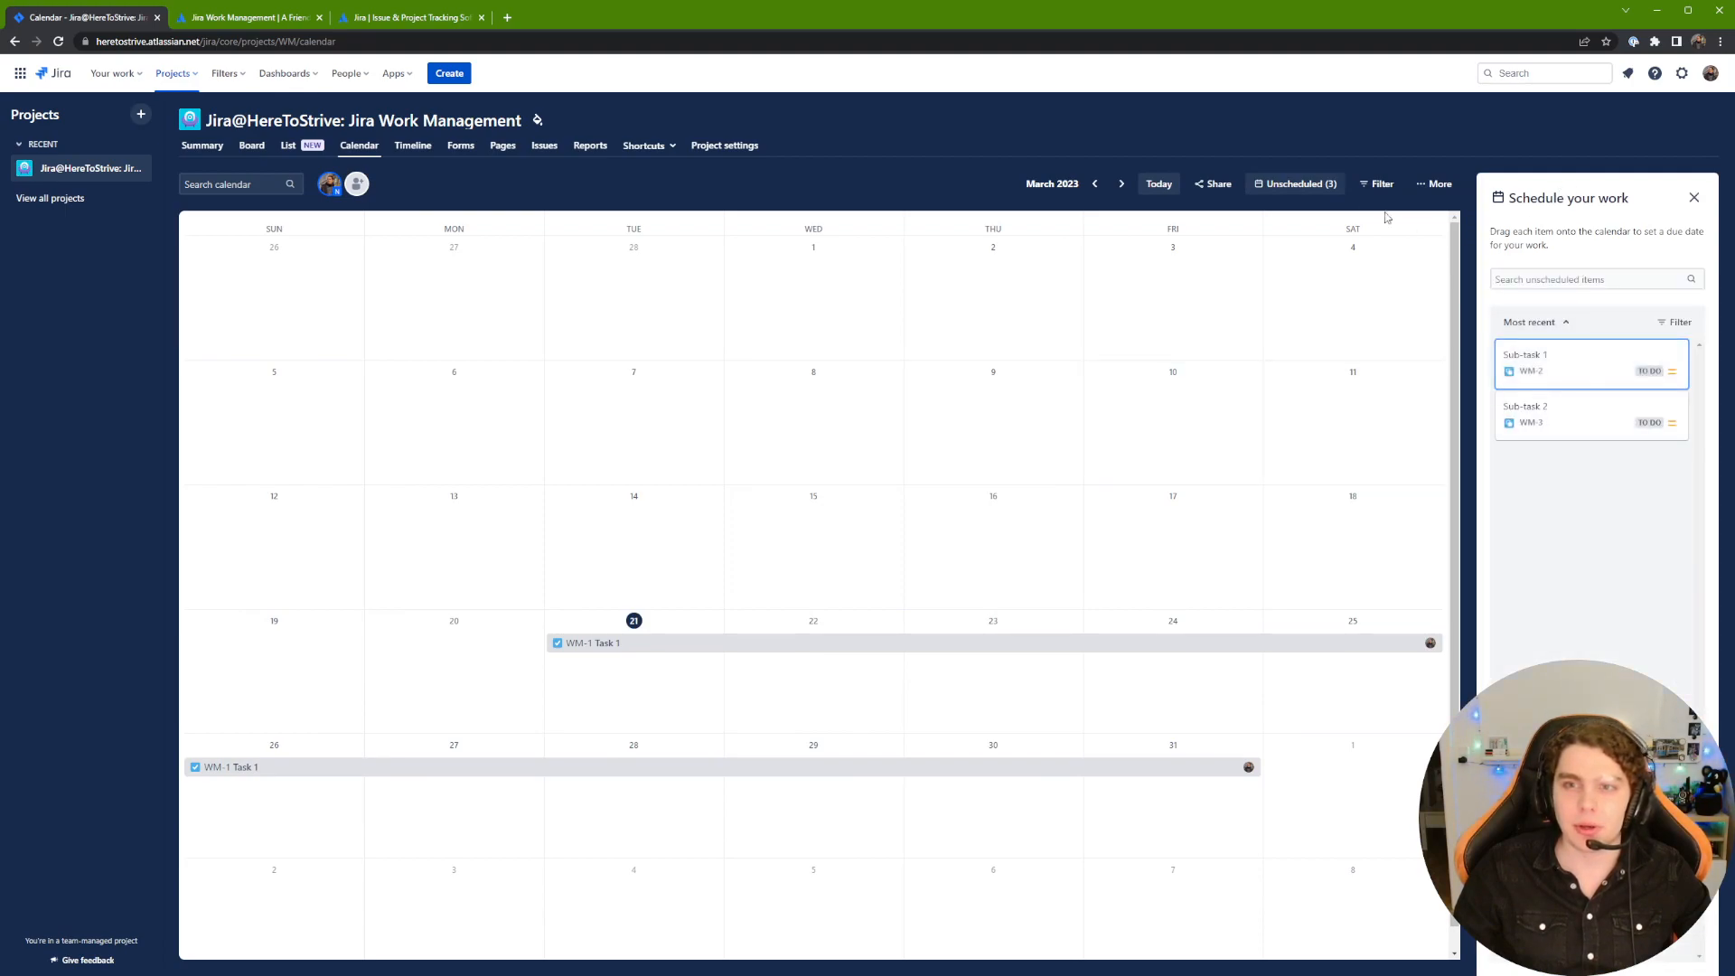
pyautogui.click(1690, 200)
pyautogui.click(1625, 193)
pyautogui.click(1694, 183)
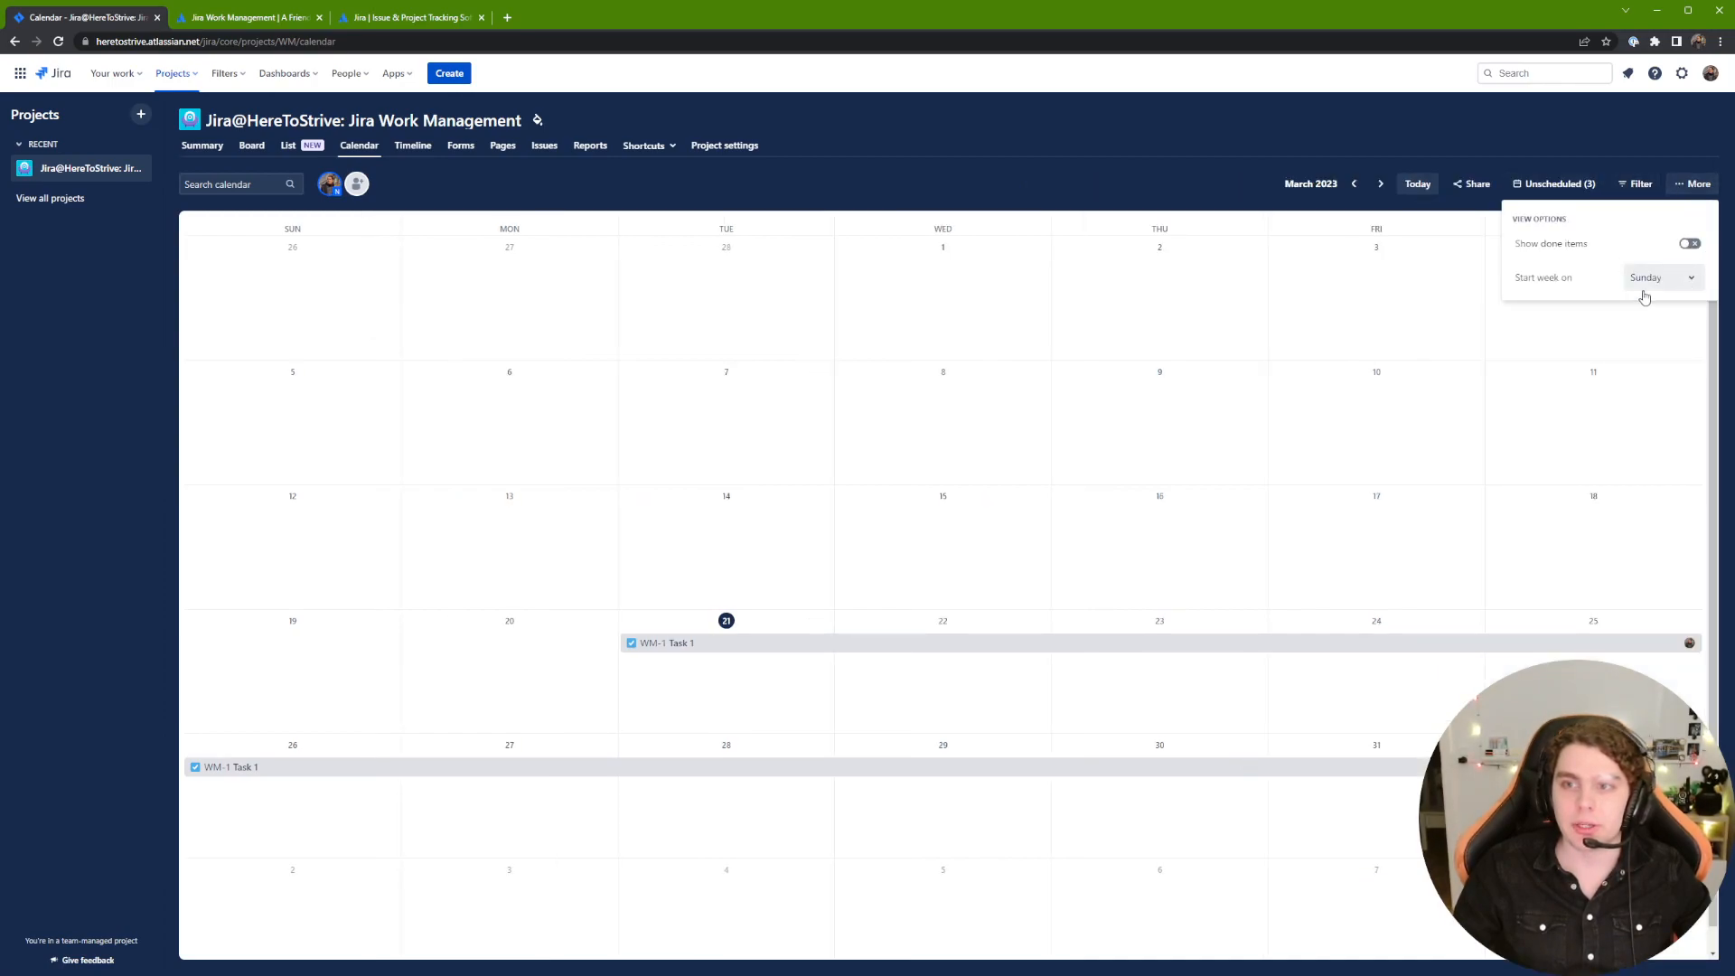
pyautogui.click(1465, 163)
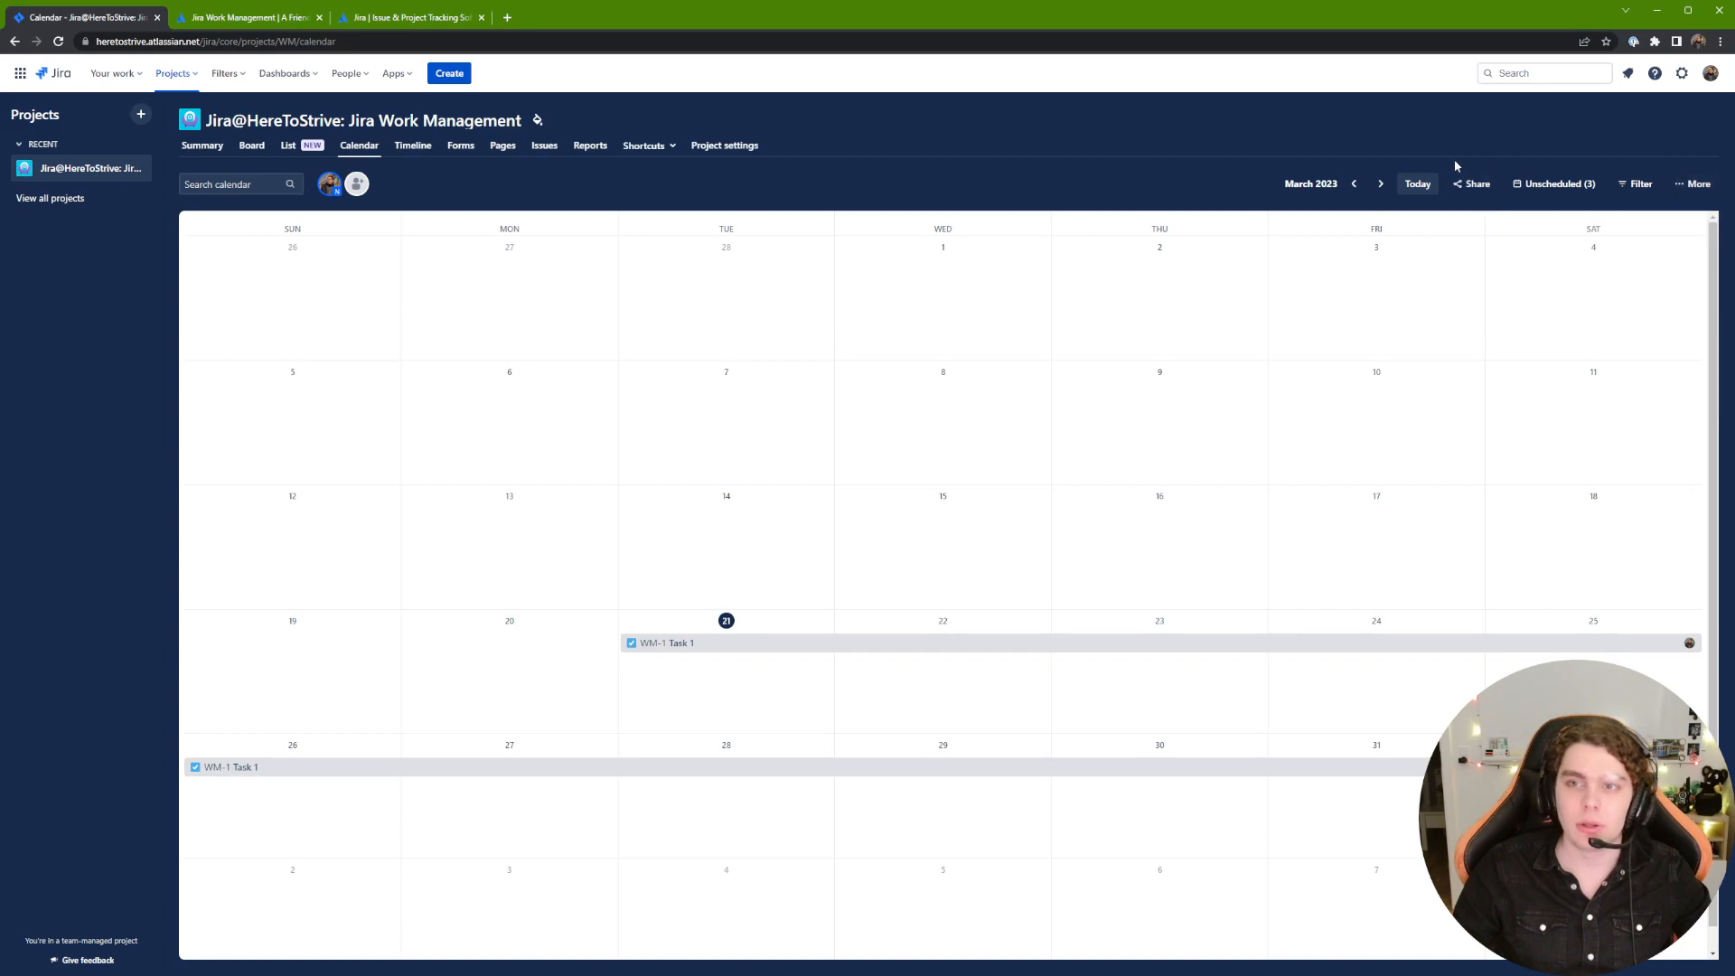
pyautogui.click(422, 152)
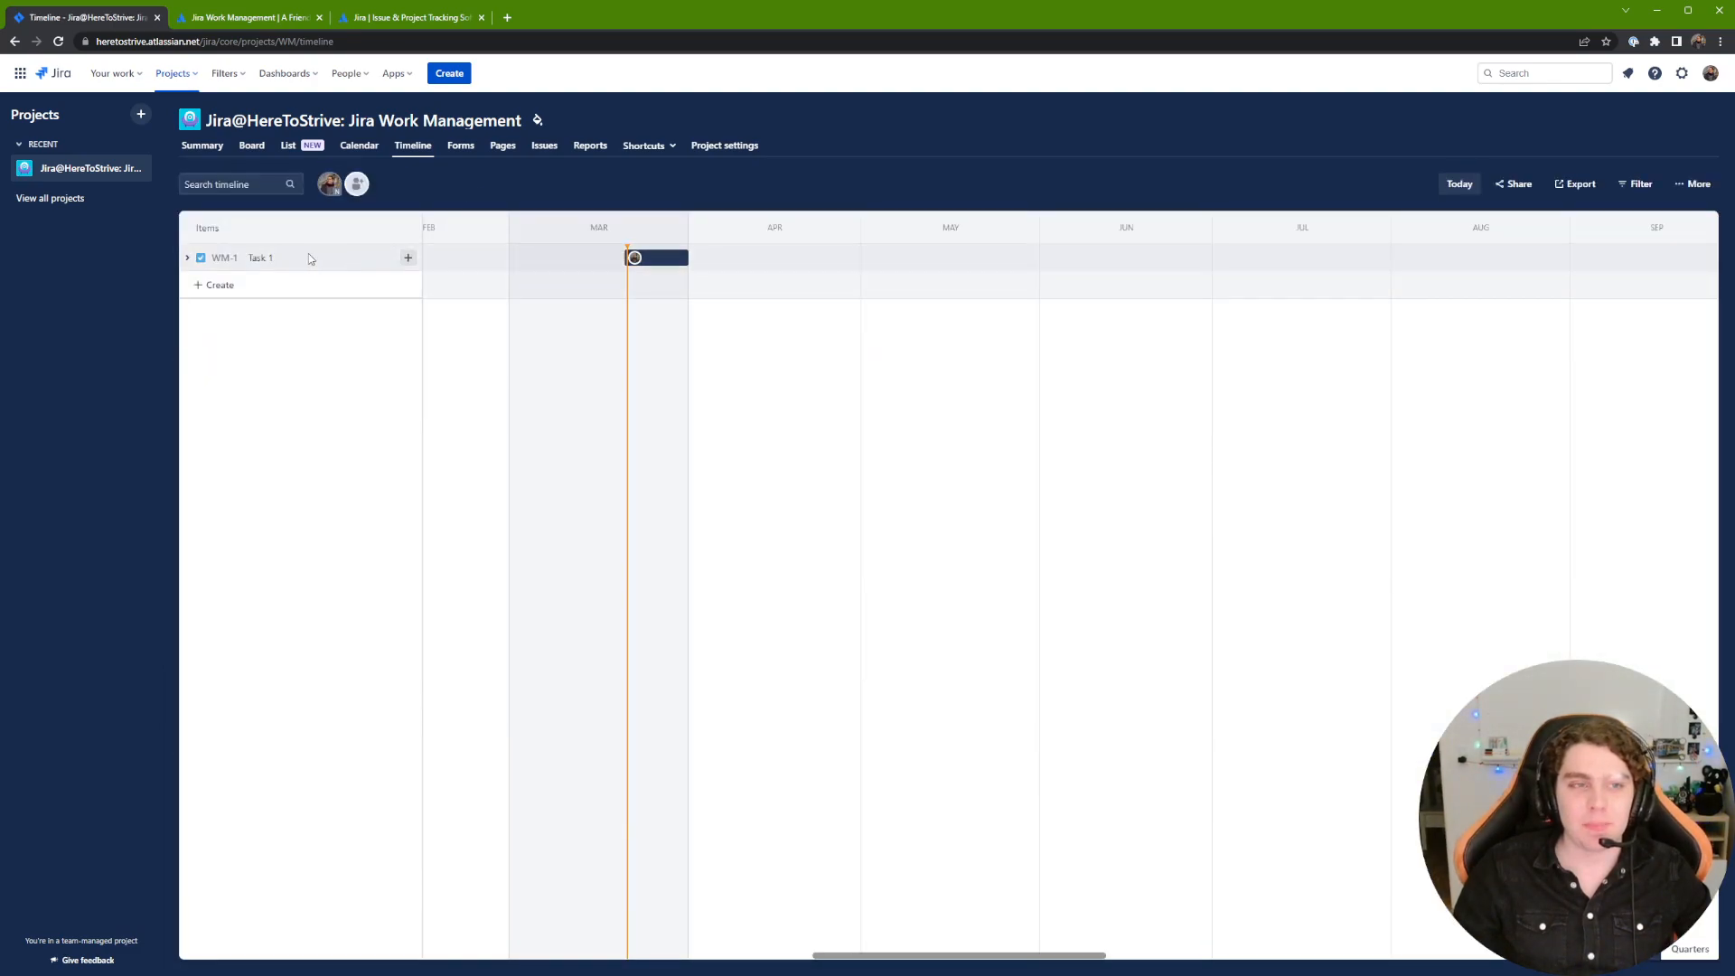
# Step: Switch the timeline to weeks and add Task 2 with a date bar just after Task 1
pyautogui.click(187, 257)
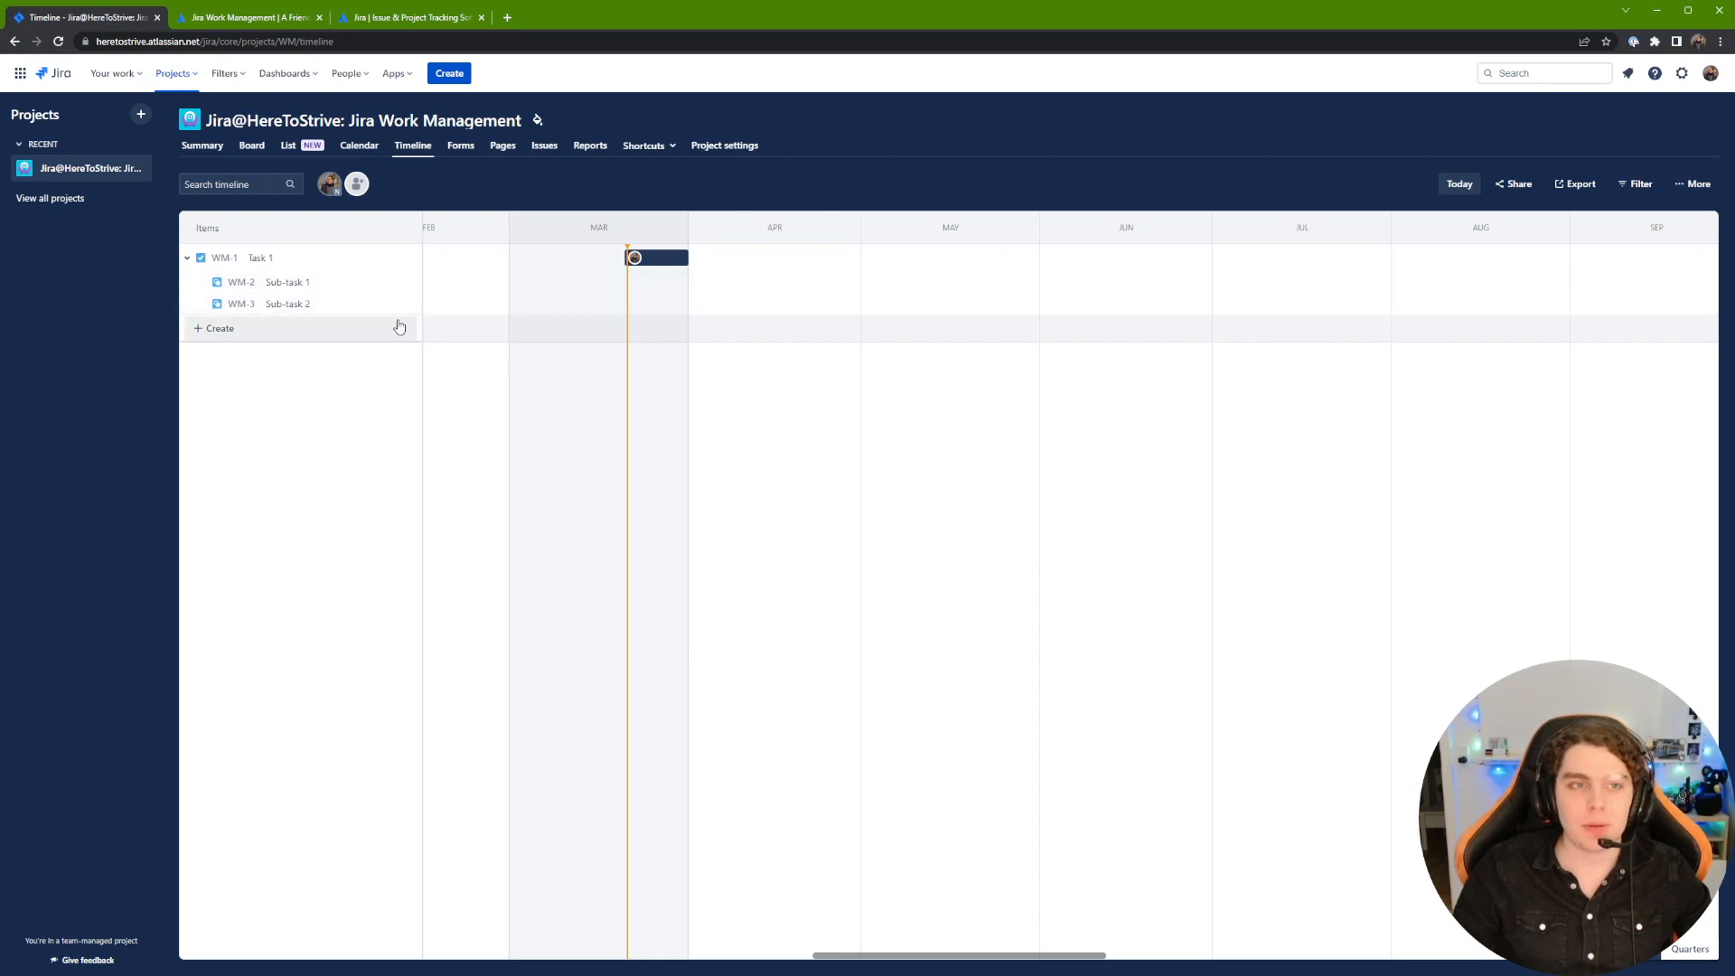
pyautogui.click(1579, 949)
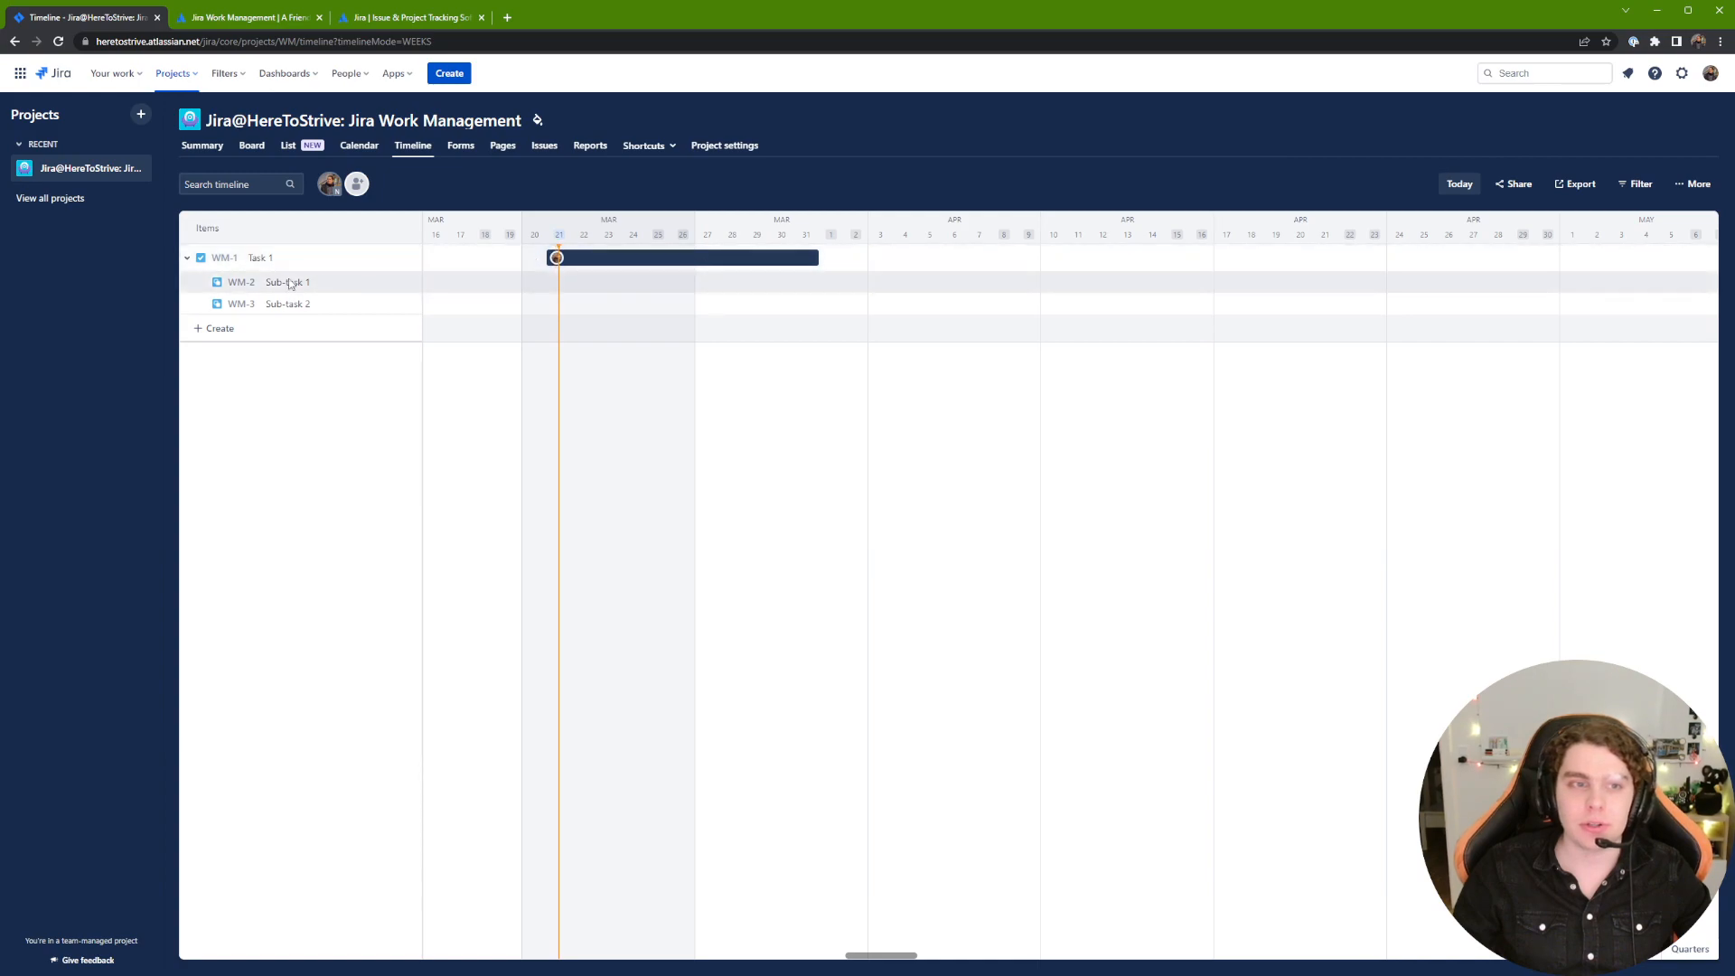
pyautogui.click(235, 328)
pyautogui.write('Task 2')
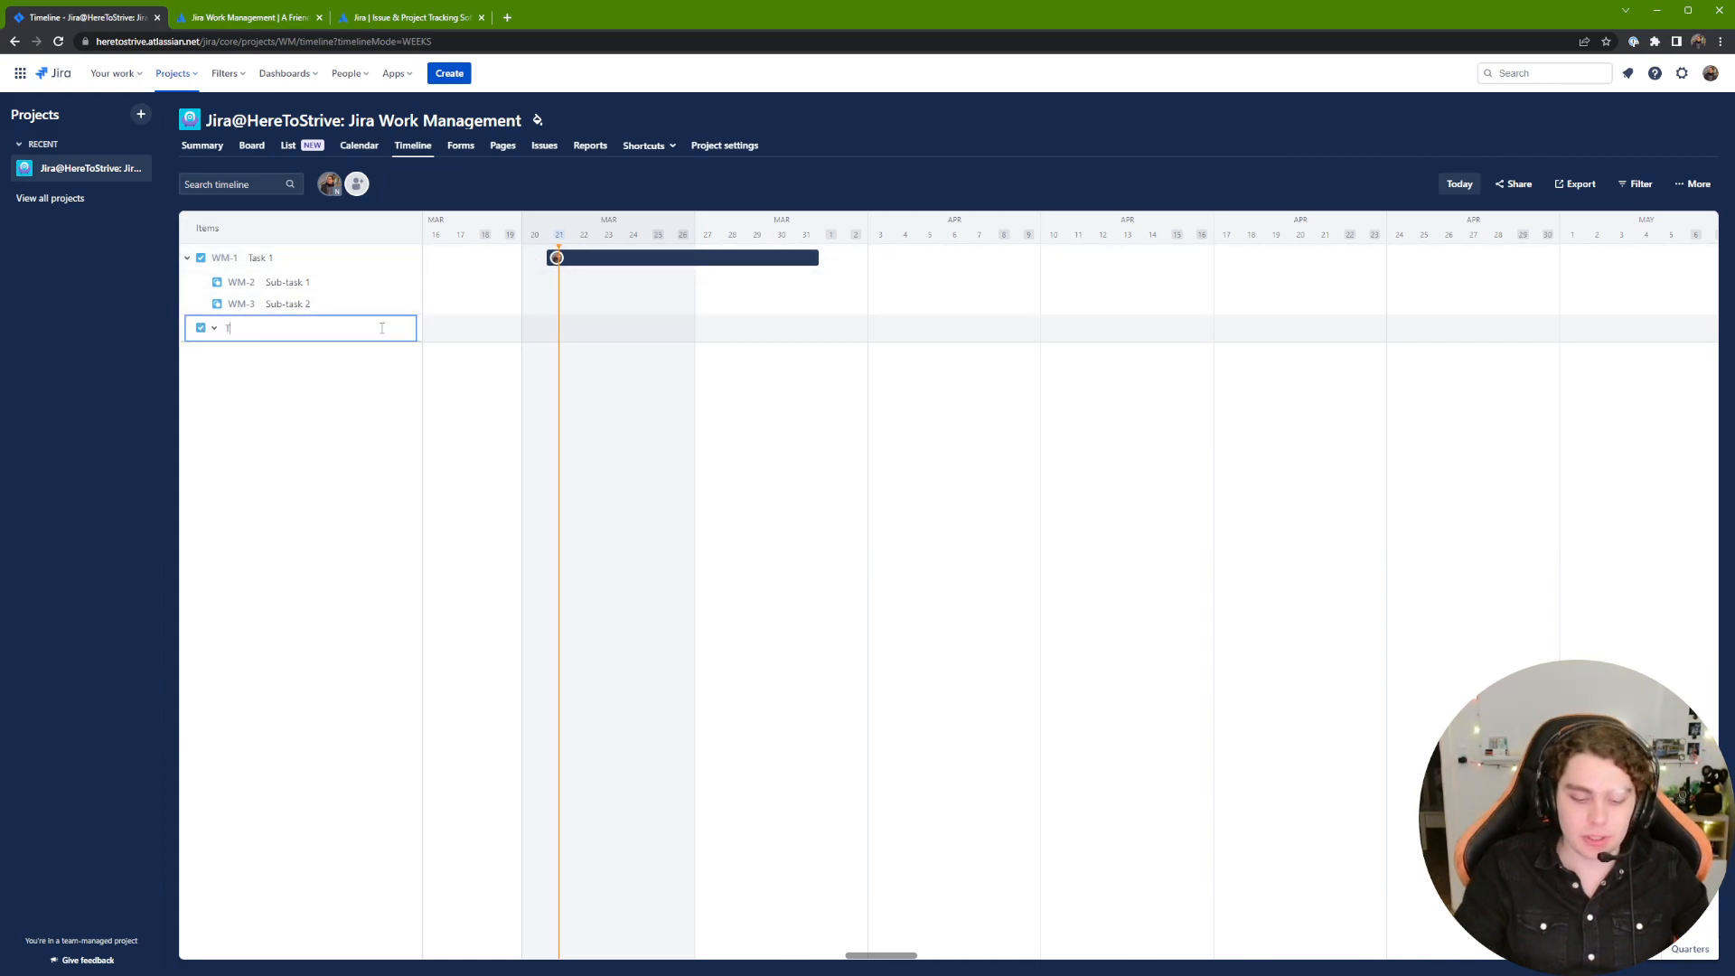
pyautogui.press('Return')
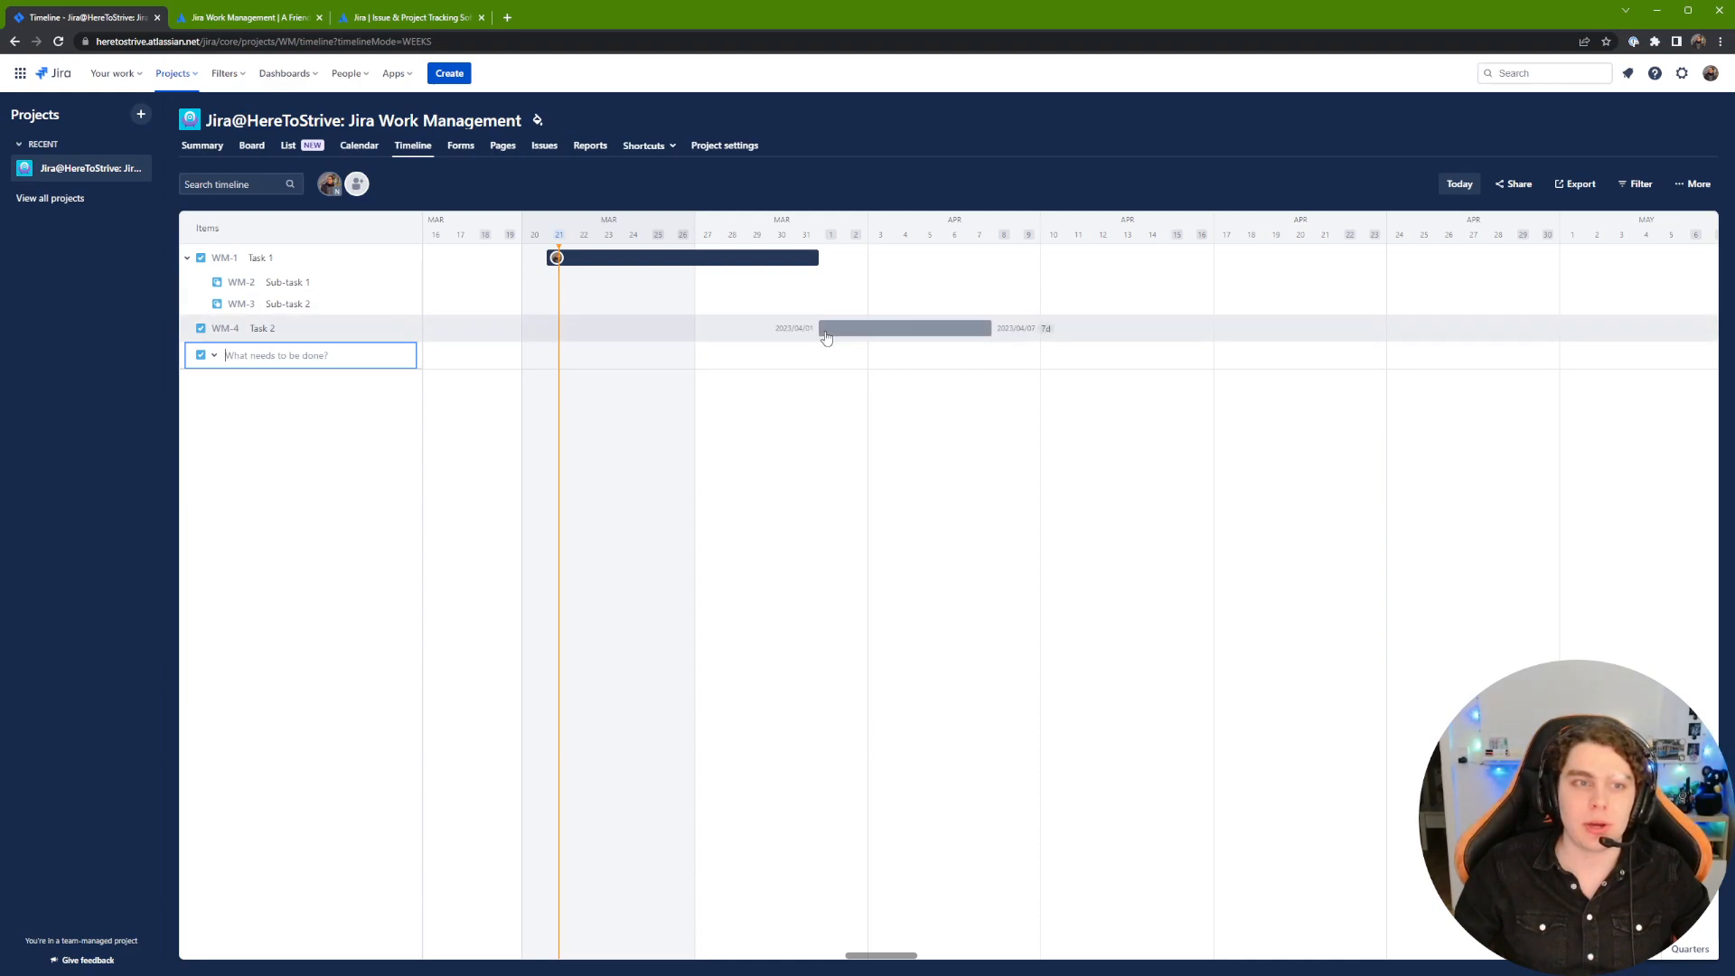
pyautogui.click(826, 337)
pyautogui.click(187, 257)
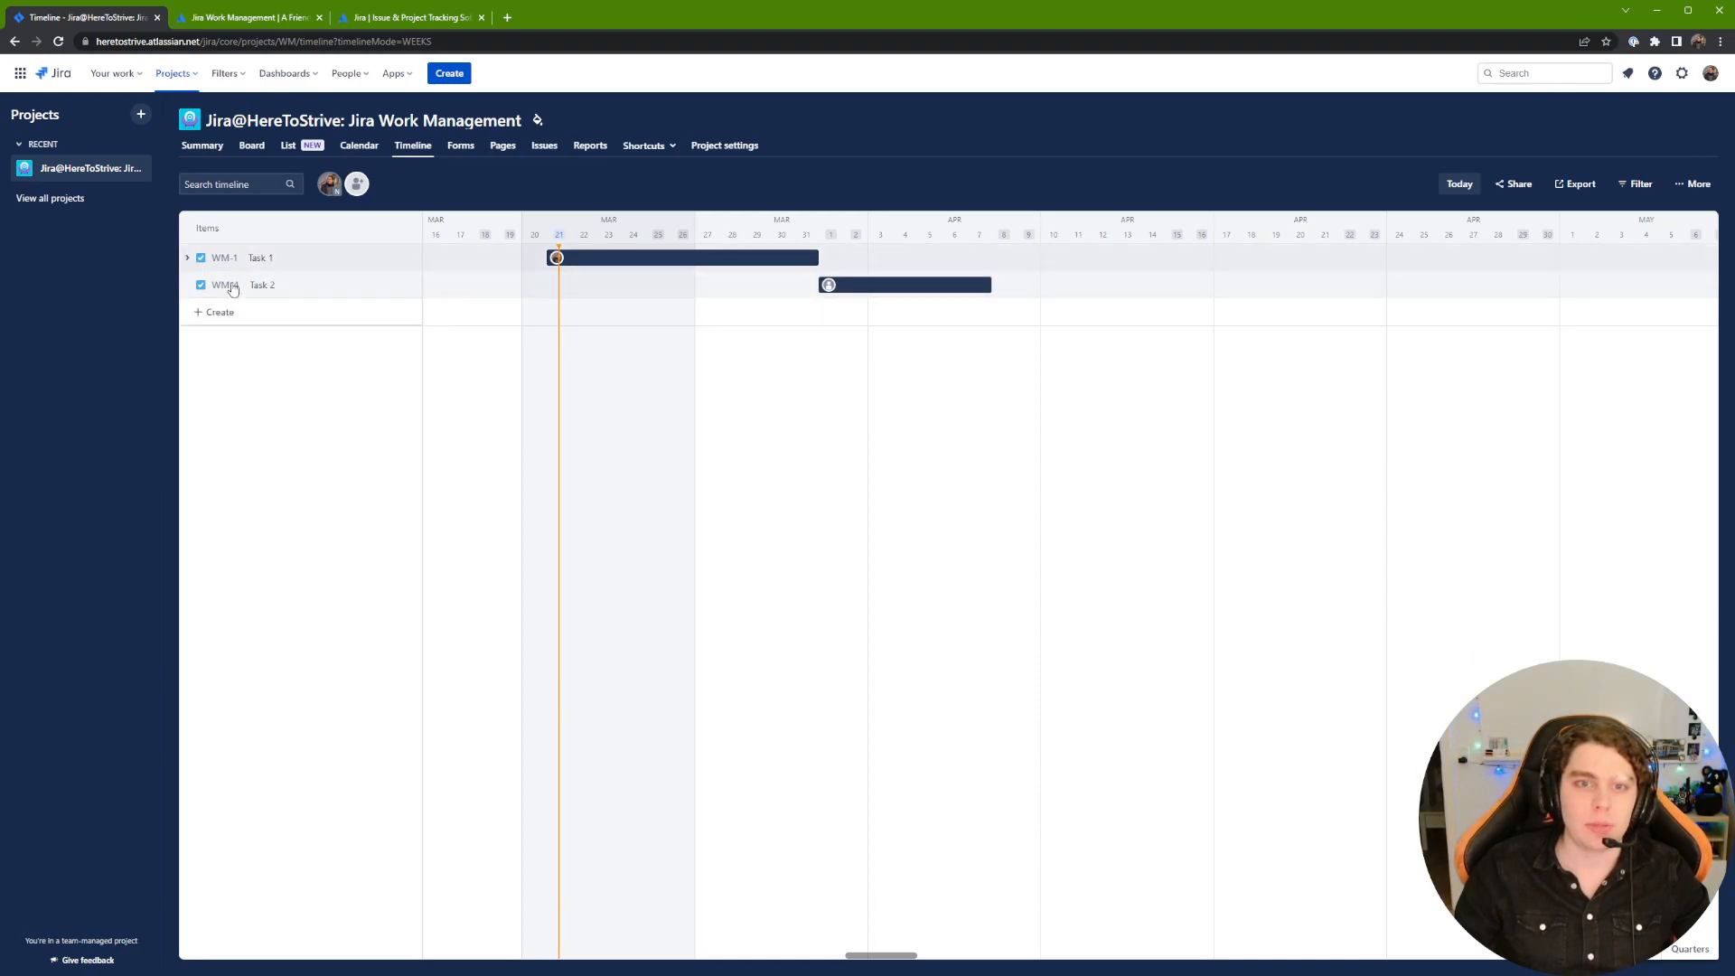
pyautogui.moveTo(850, 287); pyautogui.dragTo(825, 292)
# Step: Add Task 3 to the timeline, scheduled for about April 6–12
pyautogui.click(231, 313)
pyautogui.write('Task 3')
pyautogui.press('Return')
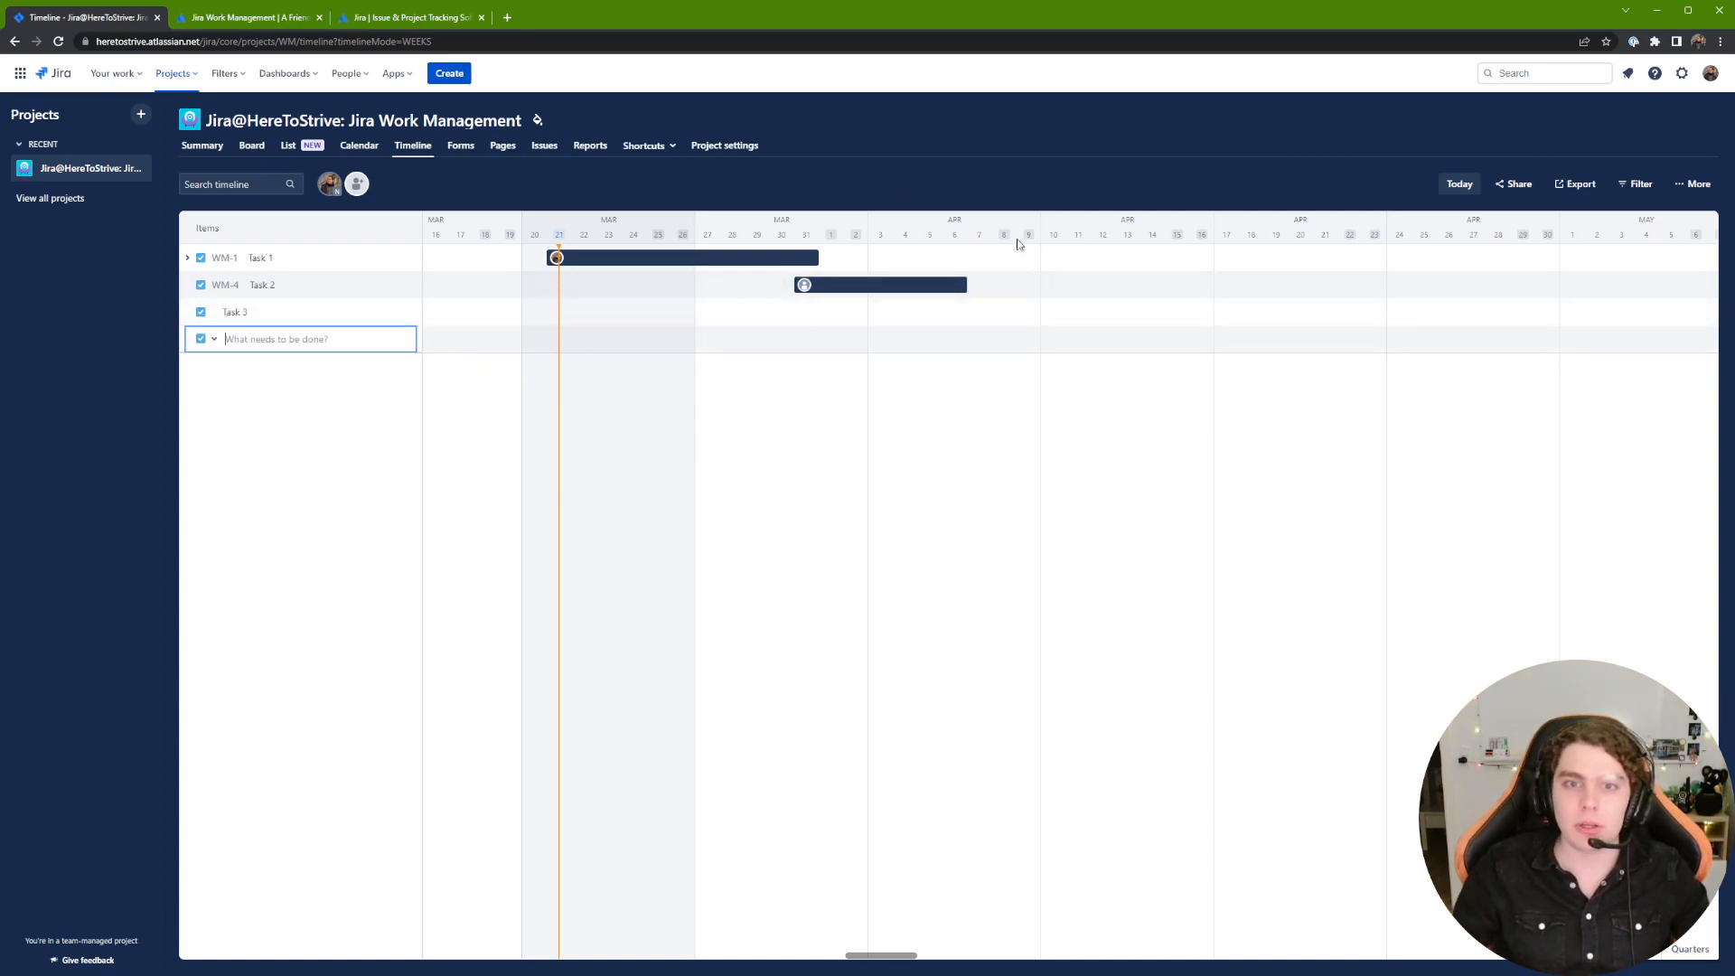
pyautogui.click(945, 322)
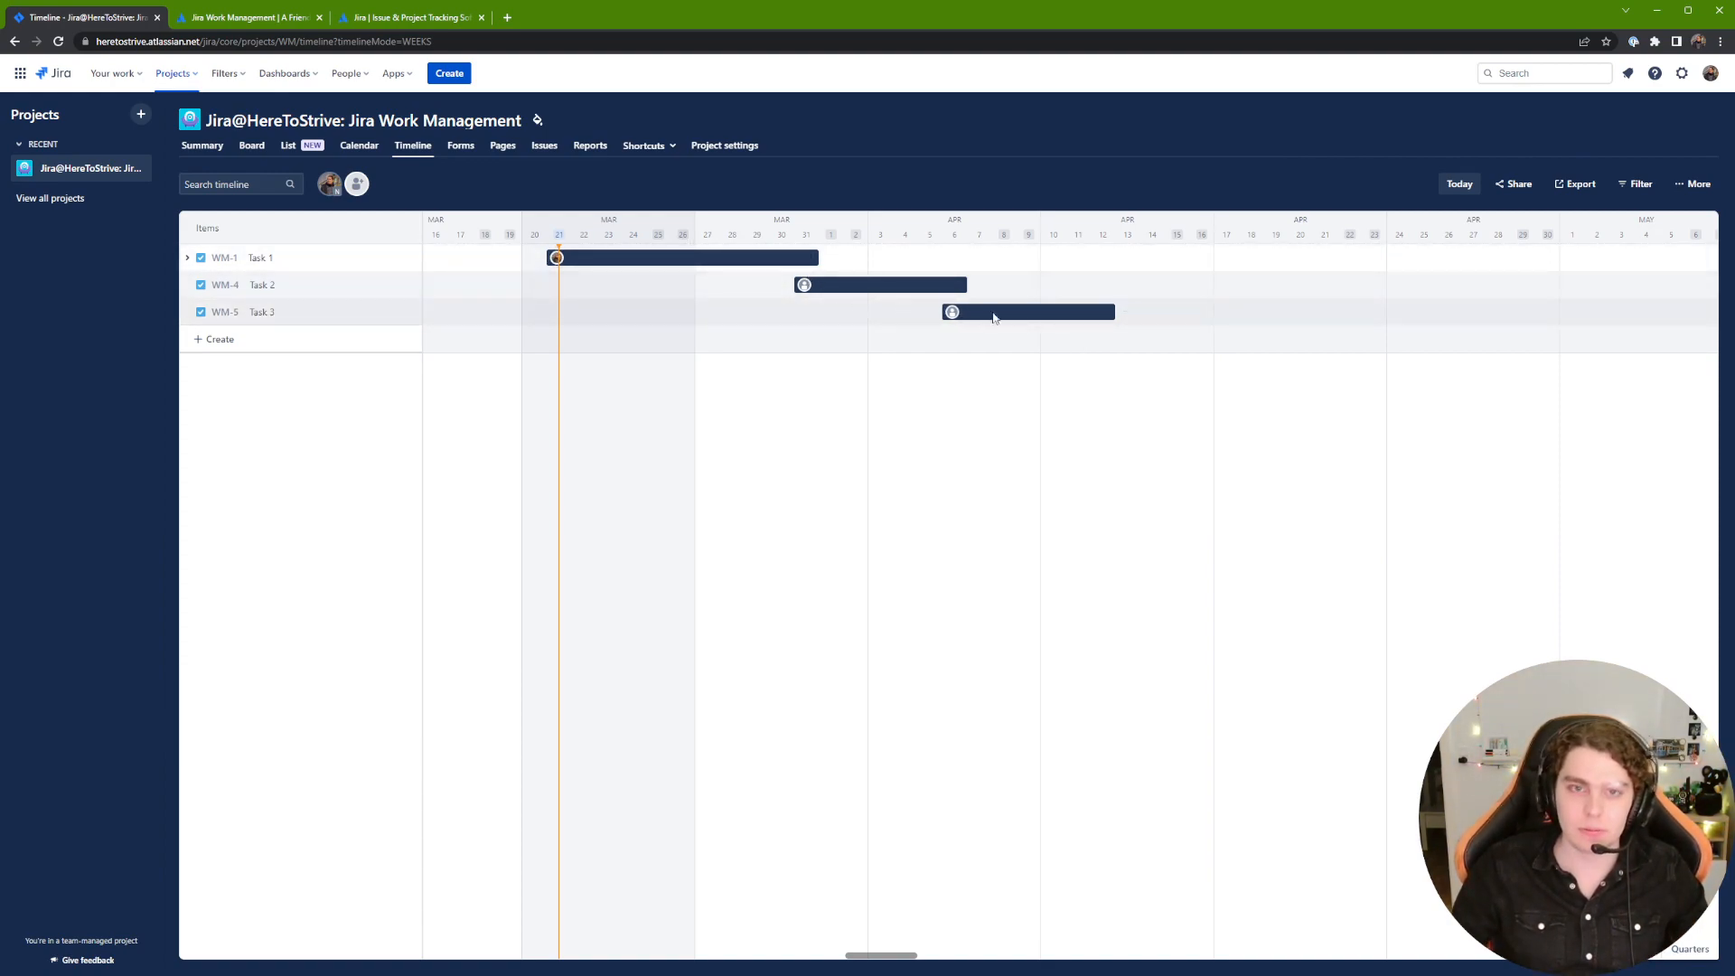
# Step: Schedule Sub-task 1 for March 21–25 and Sub-task 2 ending March 31 under Task 1
pyautogui.click(187, 258)
pyautogui.moveTo(584, 294); pyautogui.dragTo(553, 290)
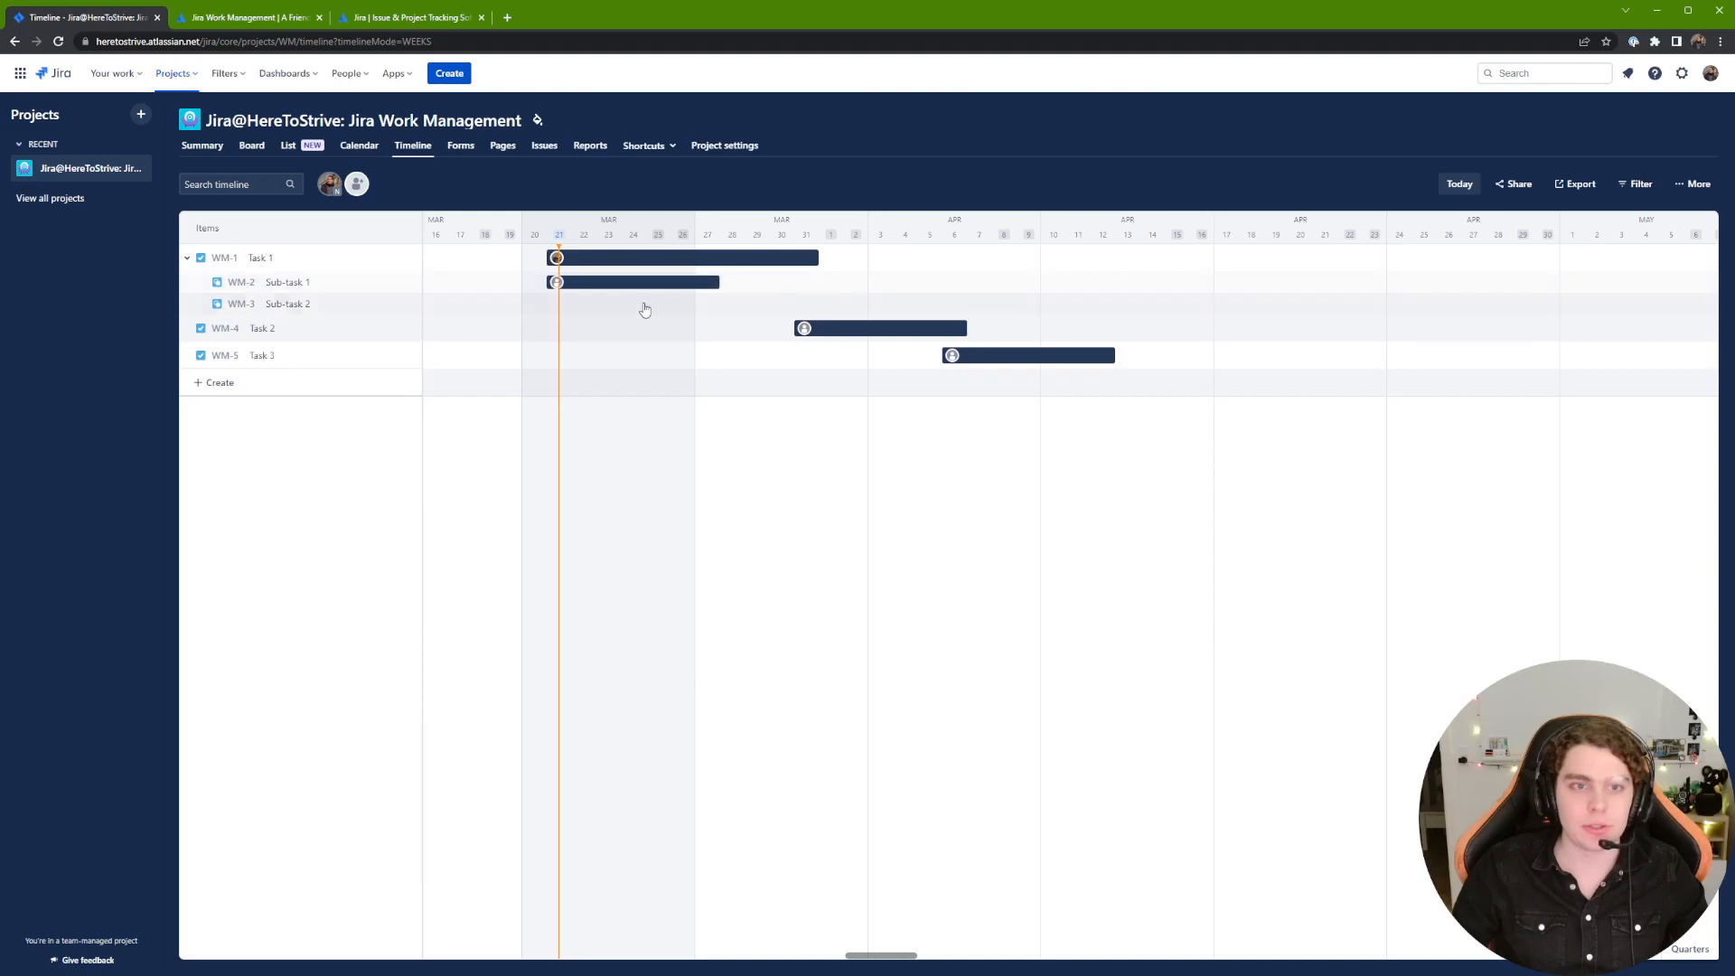
pyautogui.moveTo(715, 282); pyautogui.dragTo(677, 287)
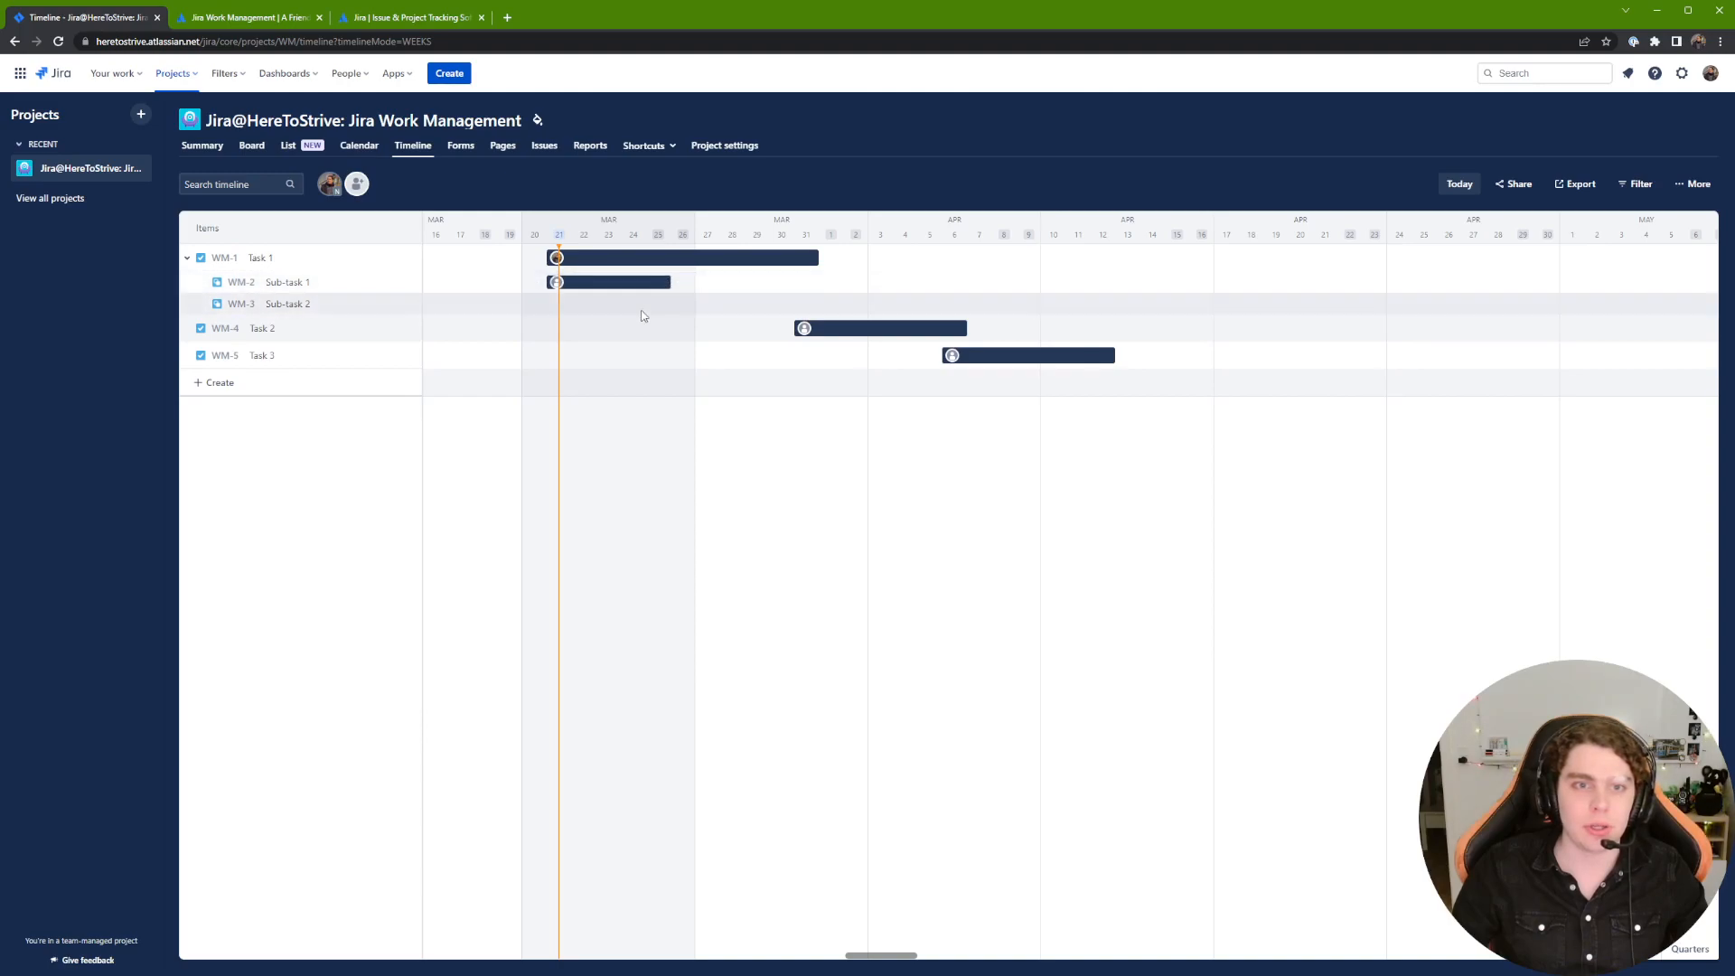
pyautogui.click(664, 306)
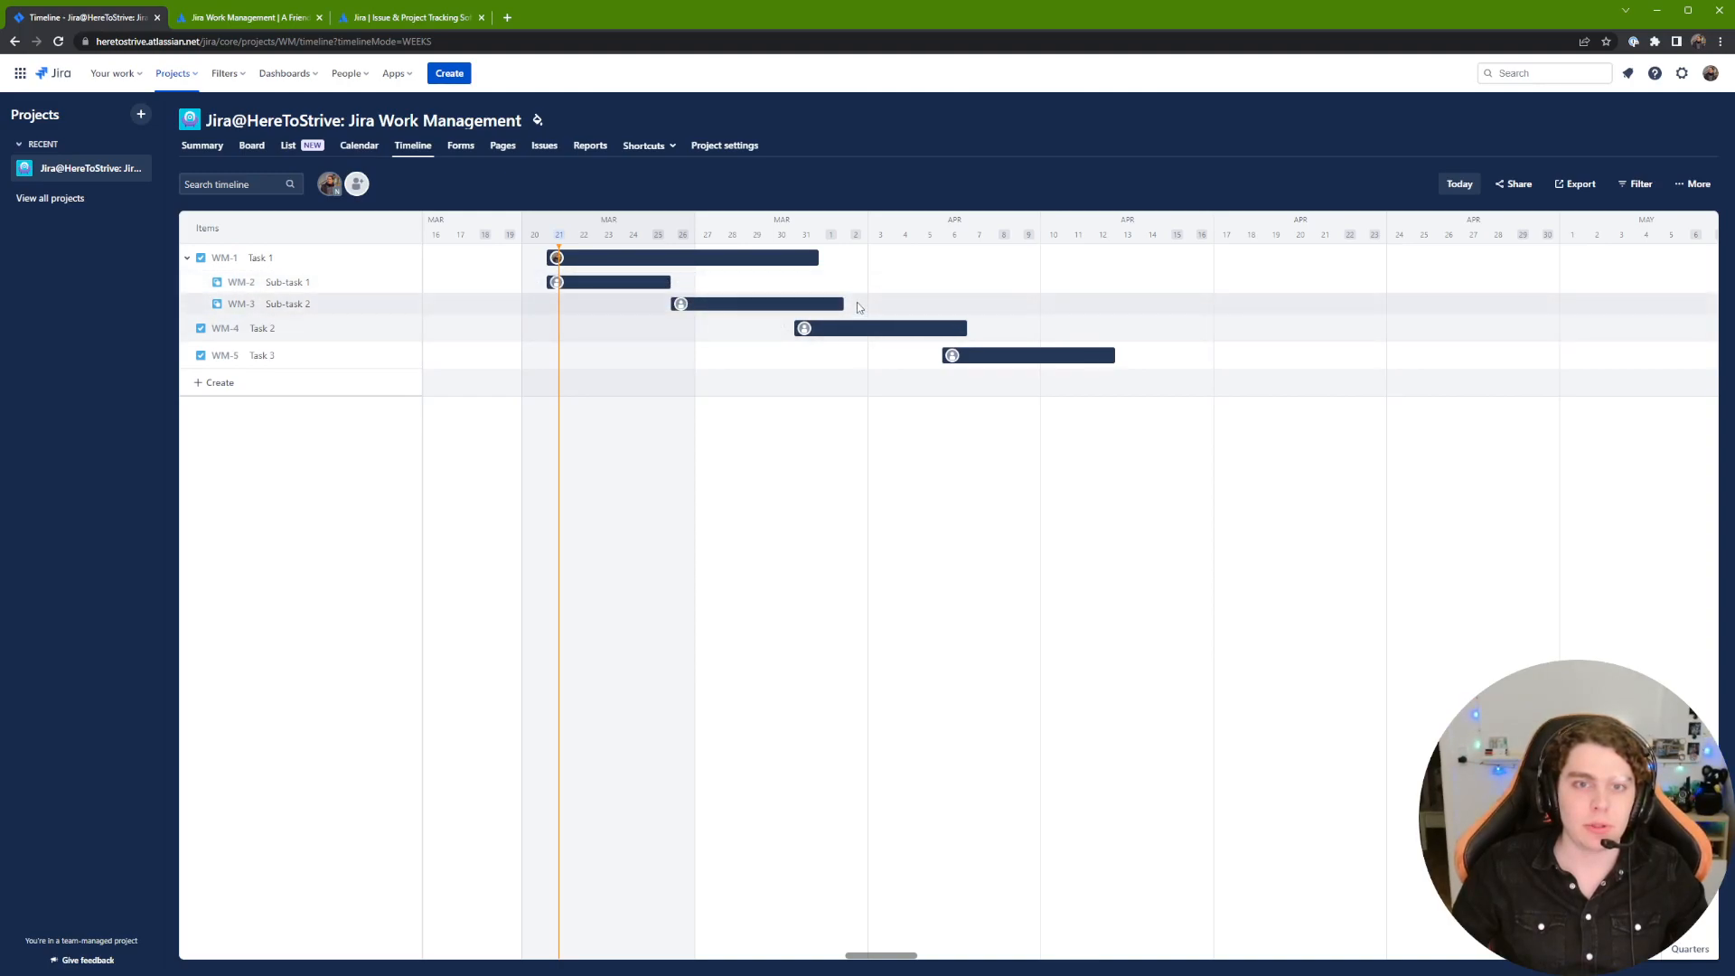
pyautogui.moveTo(843, 304); pyautogui.dragTo(818, 303)
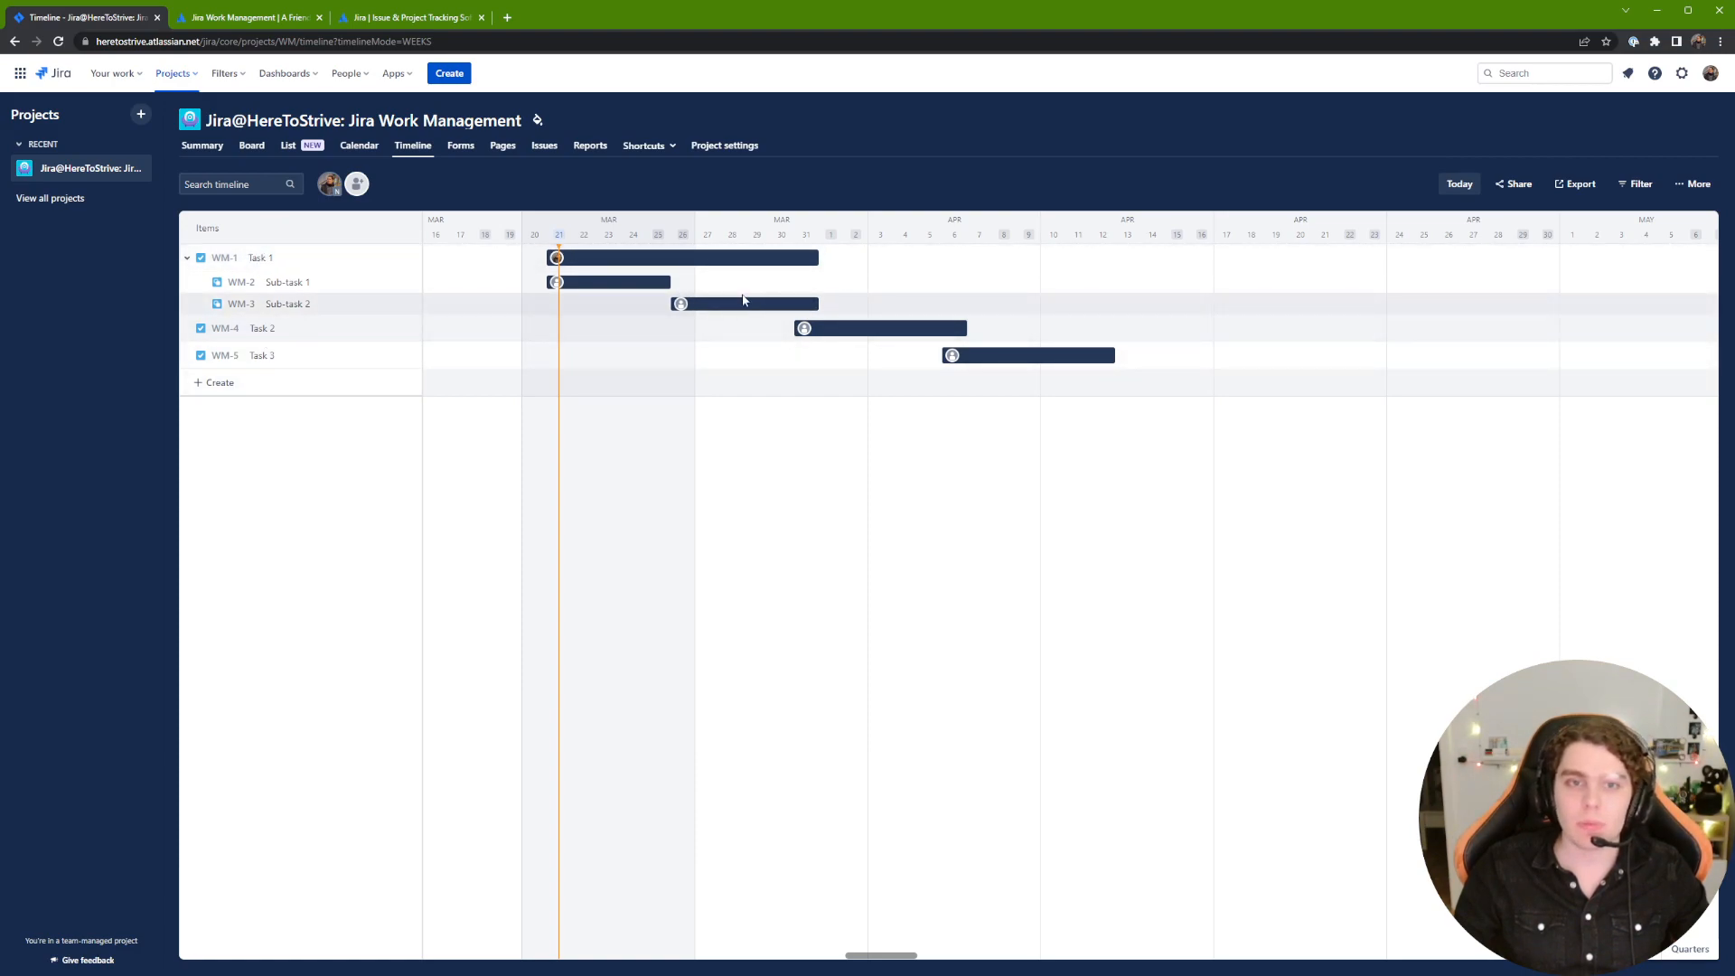
pyautogui.click(333, 185)
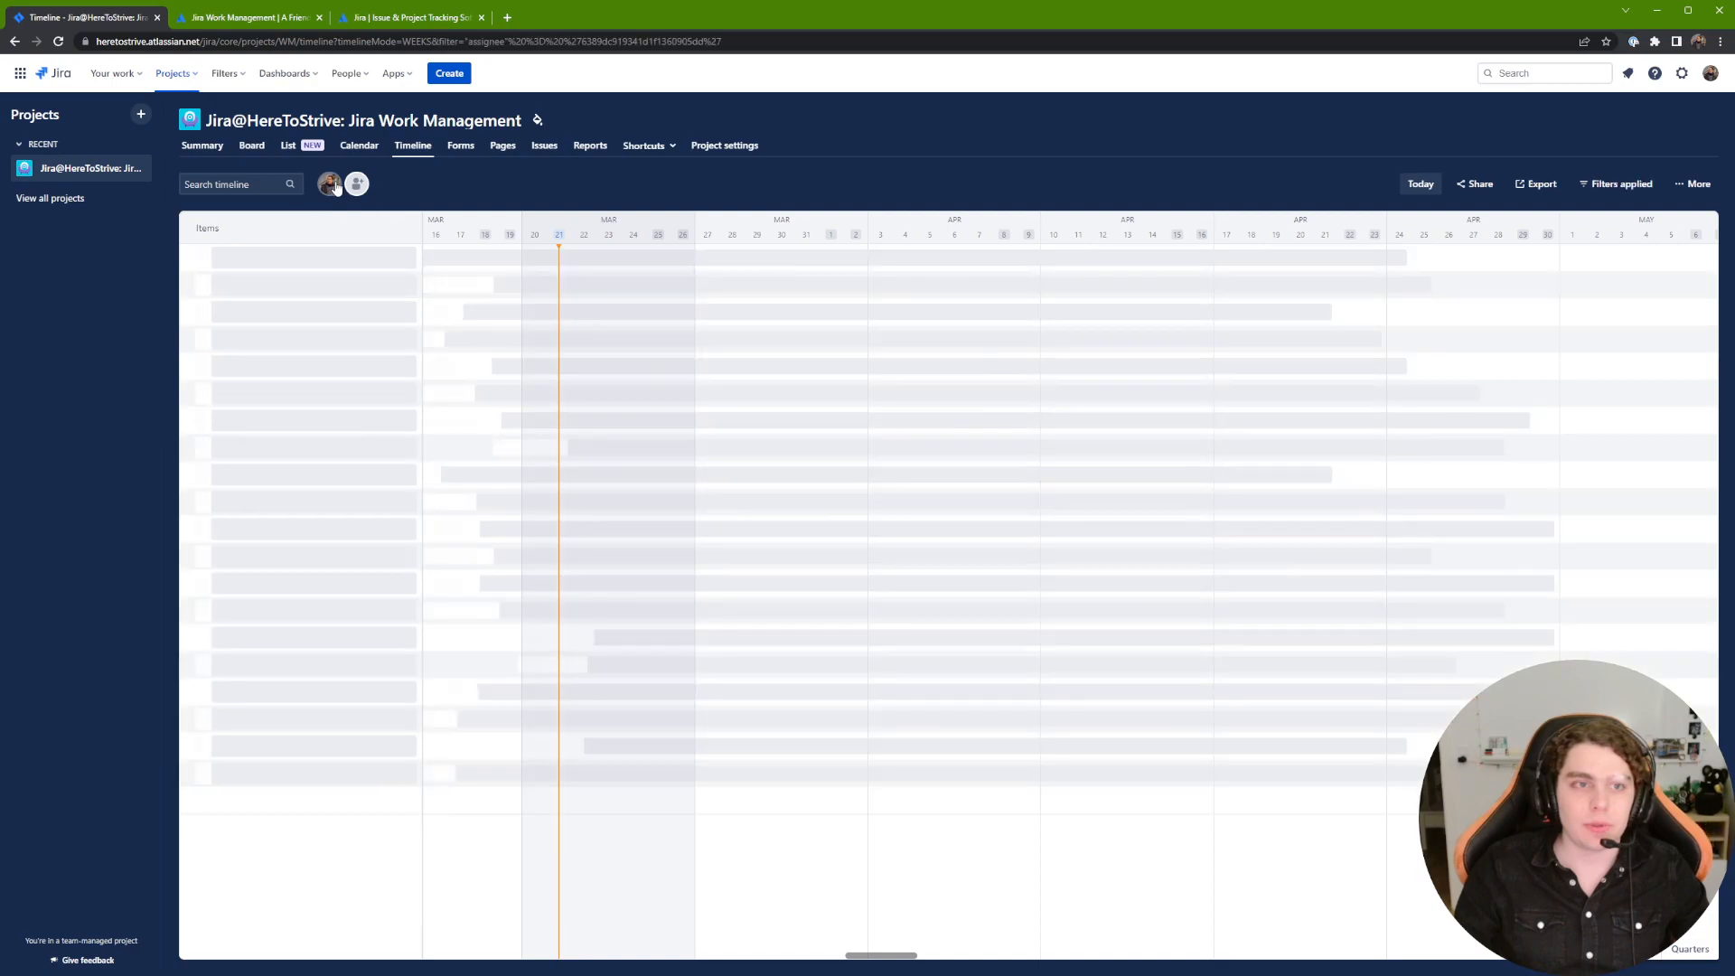
pyautogui.click(334, 185)
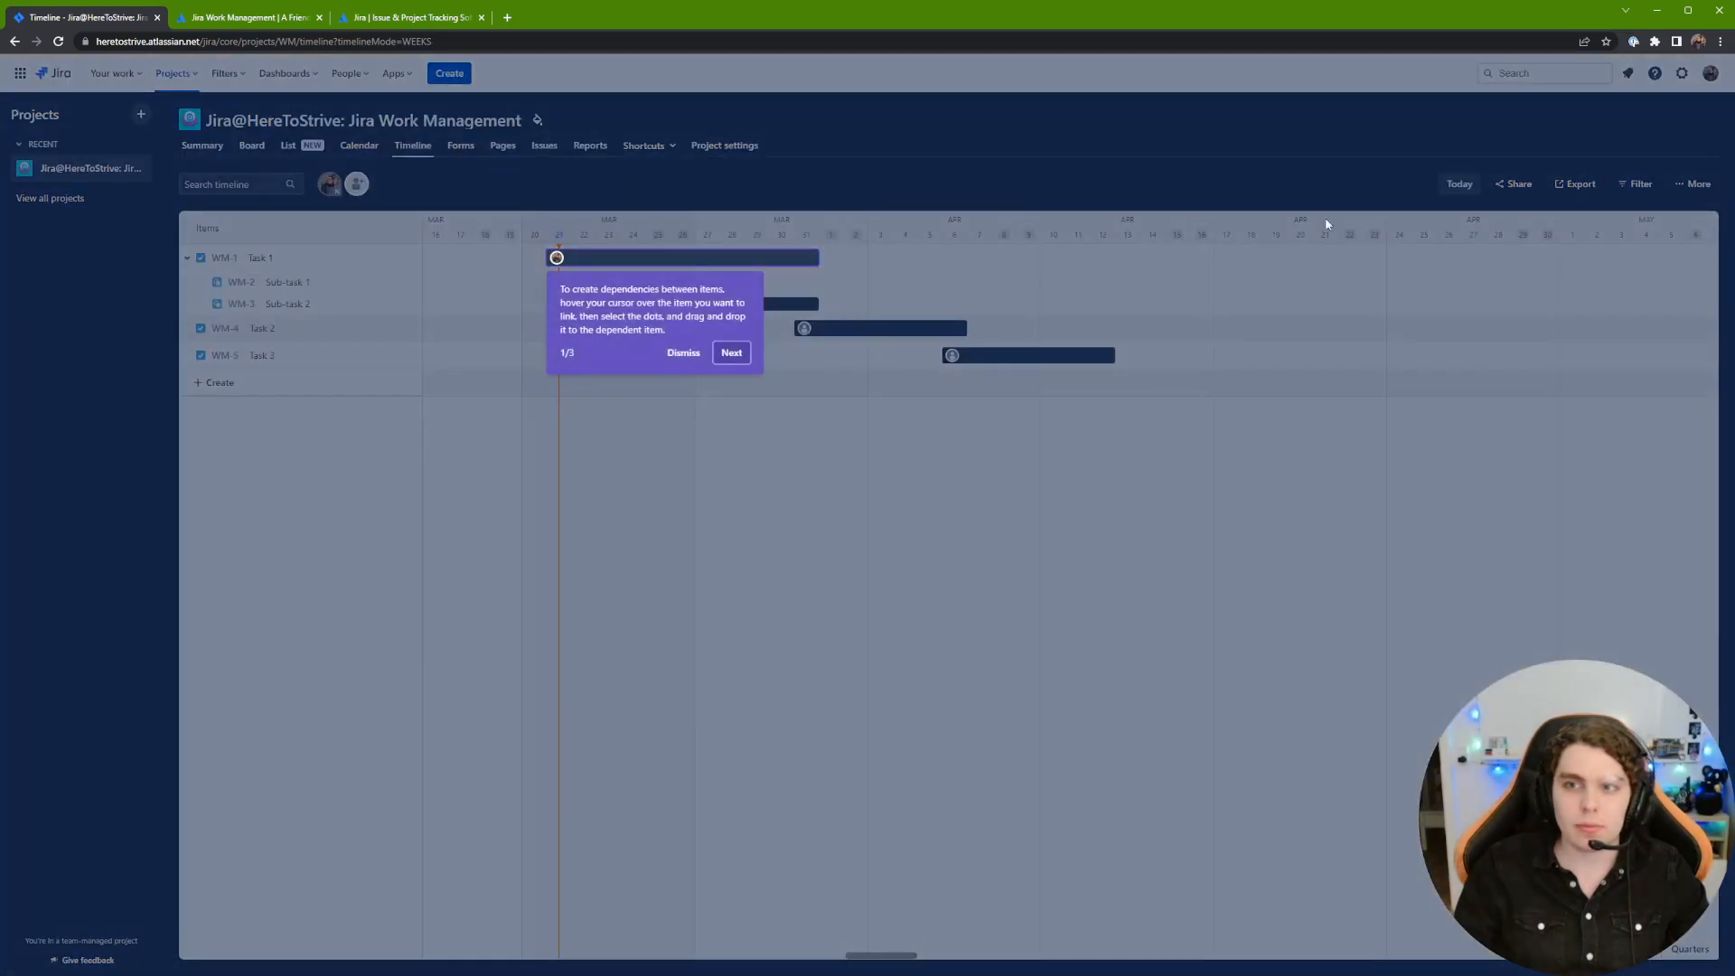
pyautogui.click(683, 354)
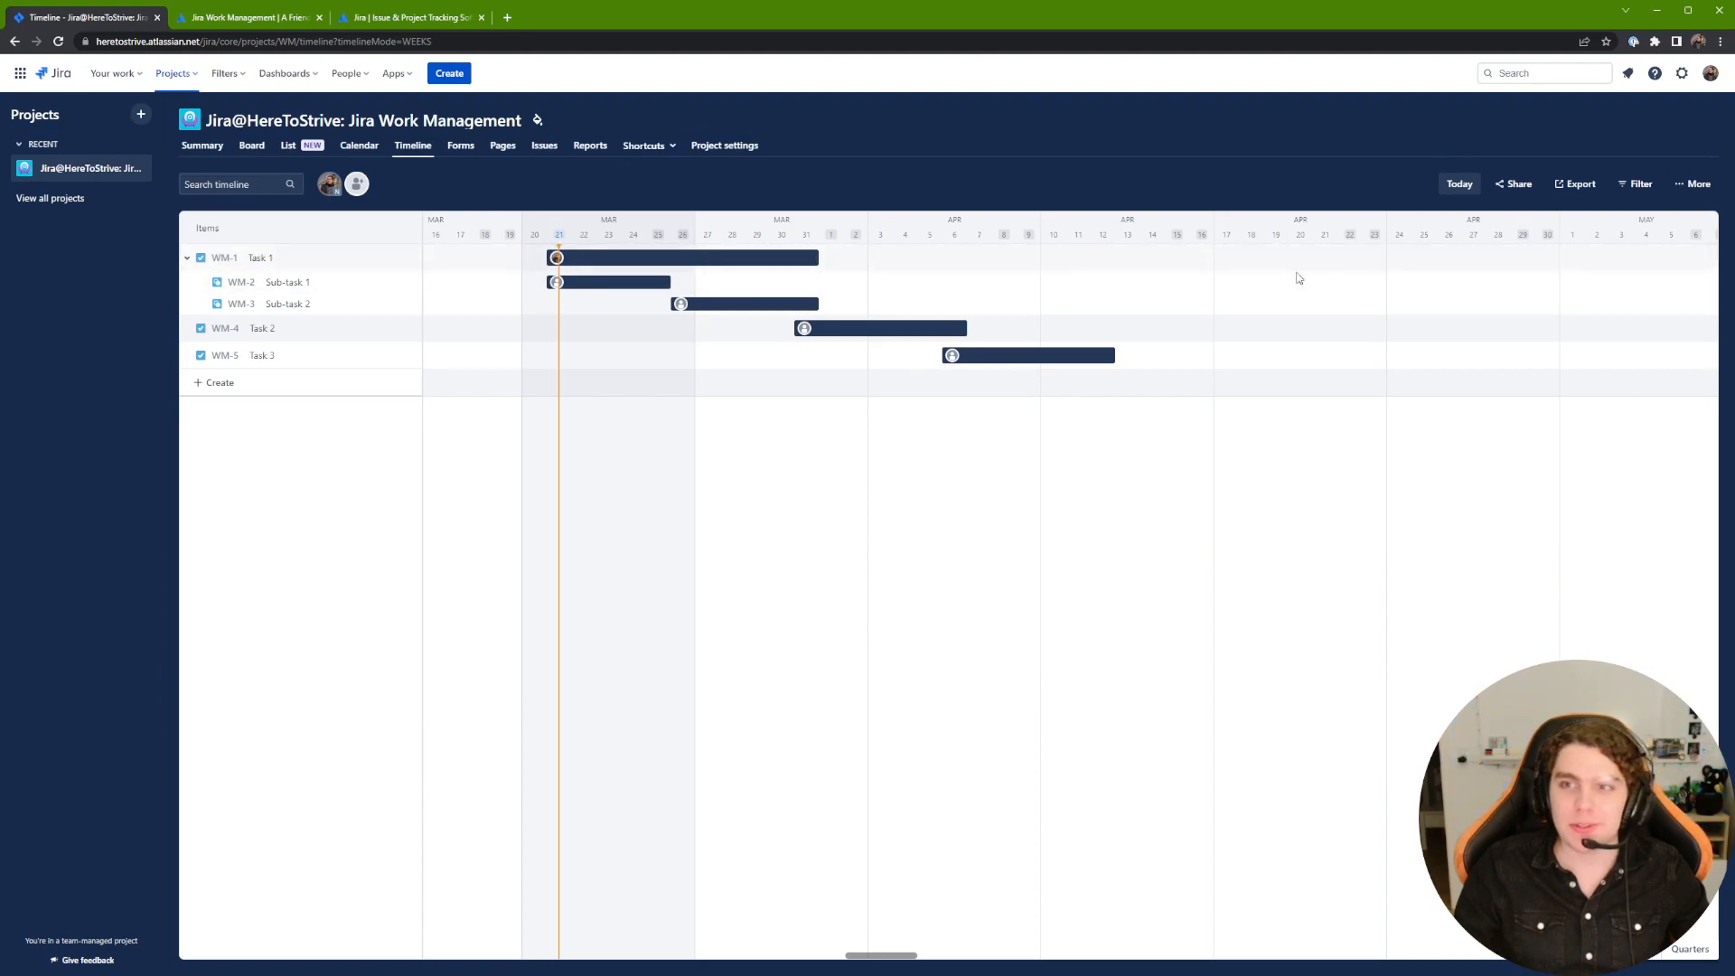
pyautogui.click(1575, 185)
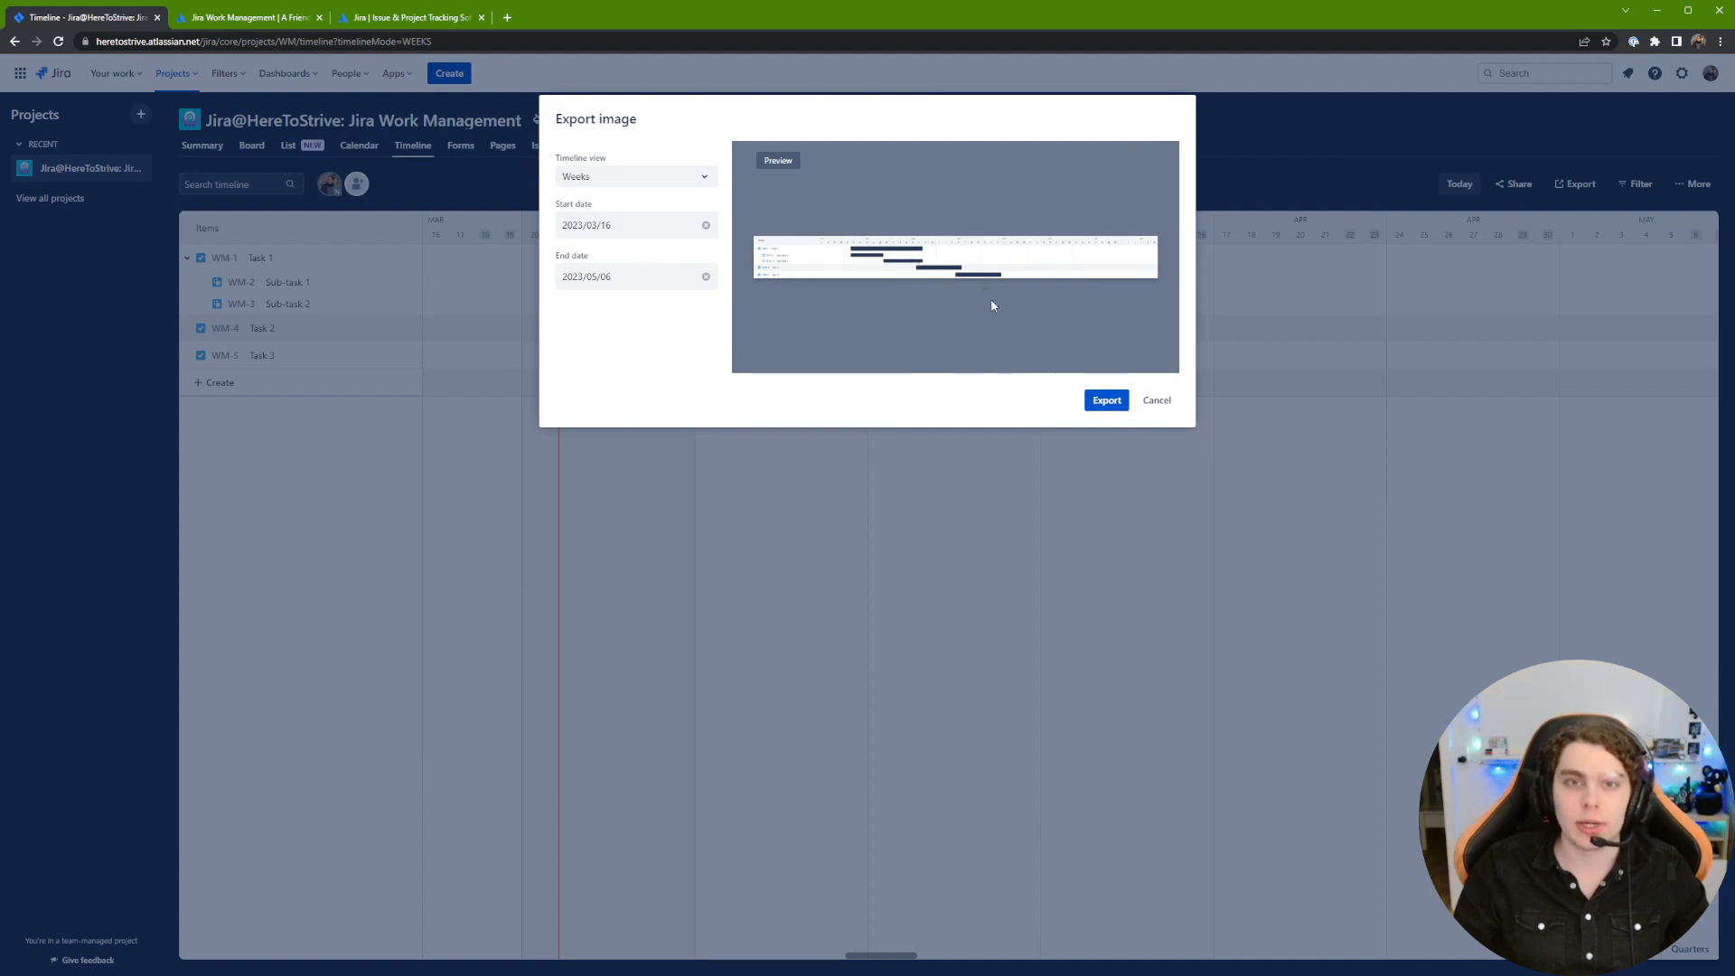
pyautogui.click(1153, 399)
pyautogui.click(1692, 185)
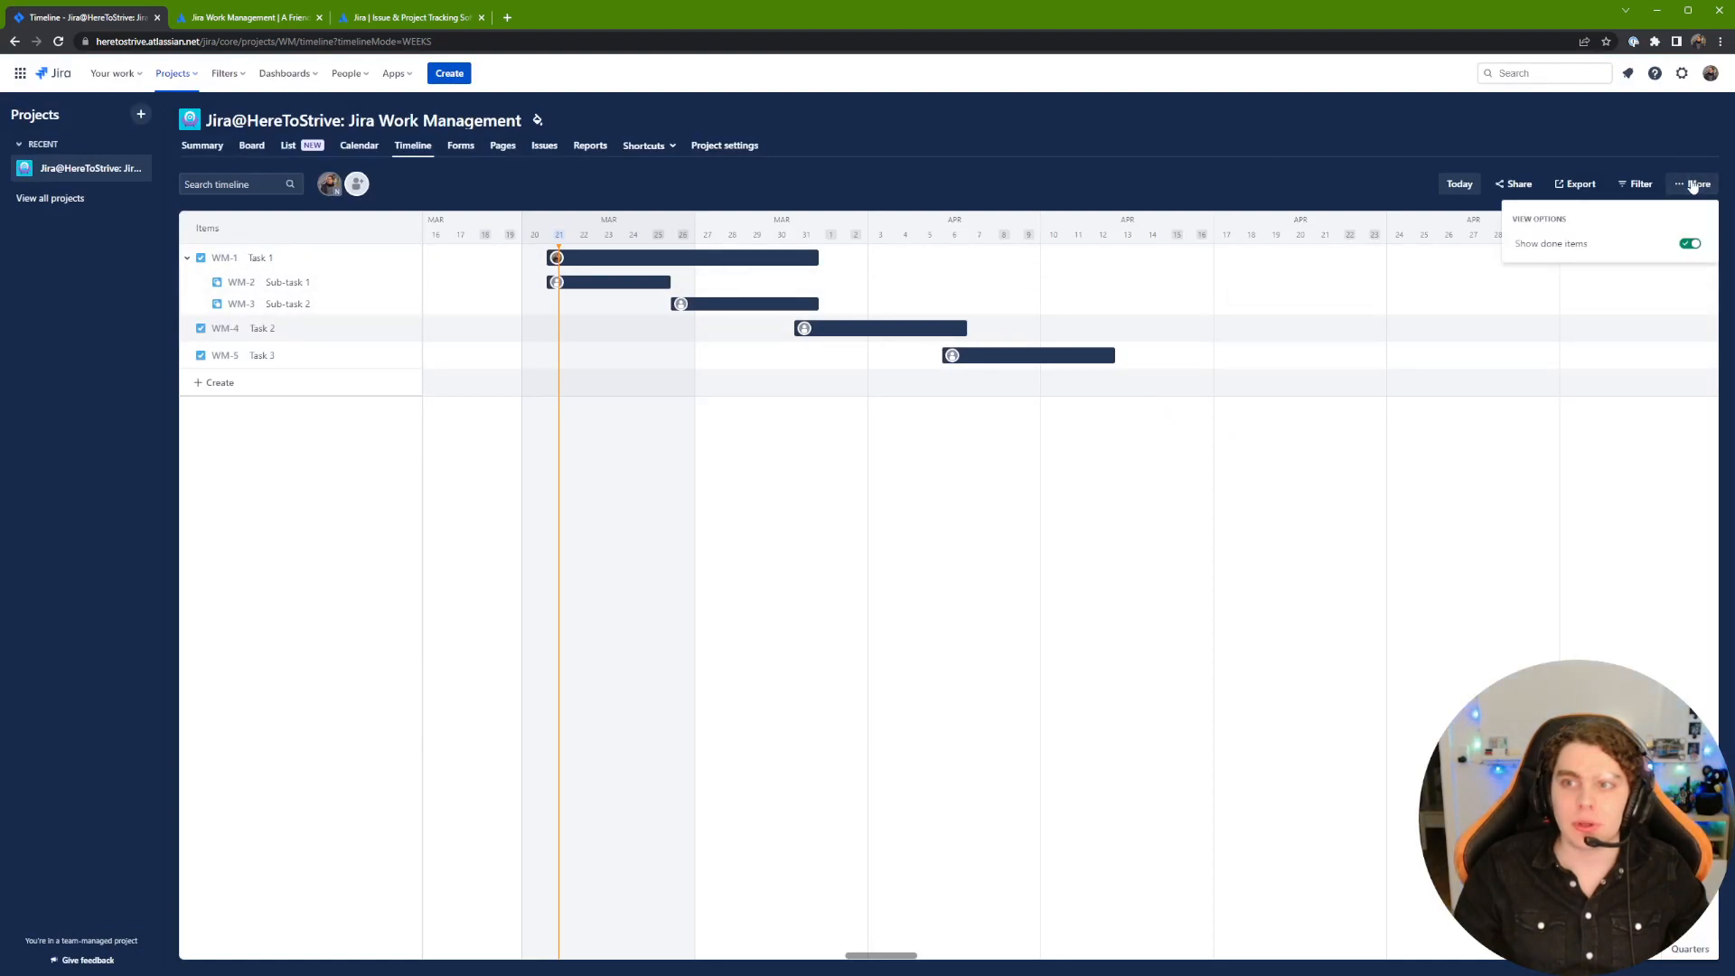
pyautogui.click(1636, 184)
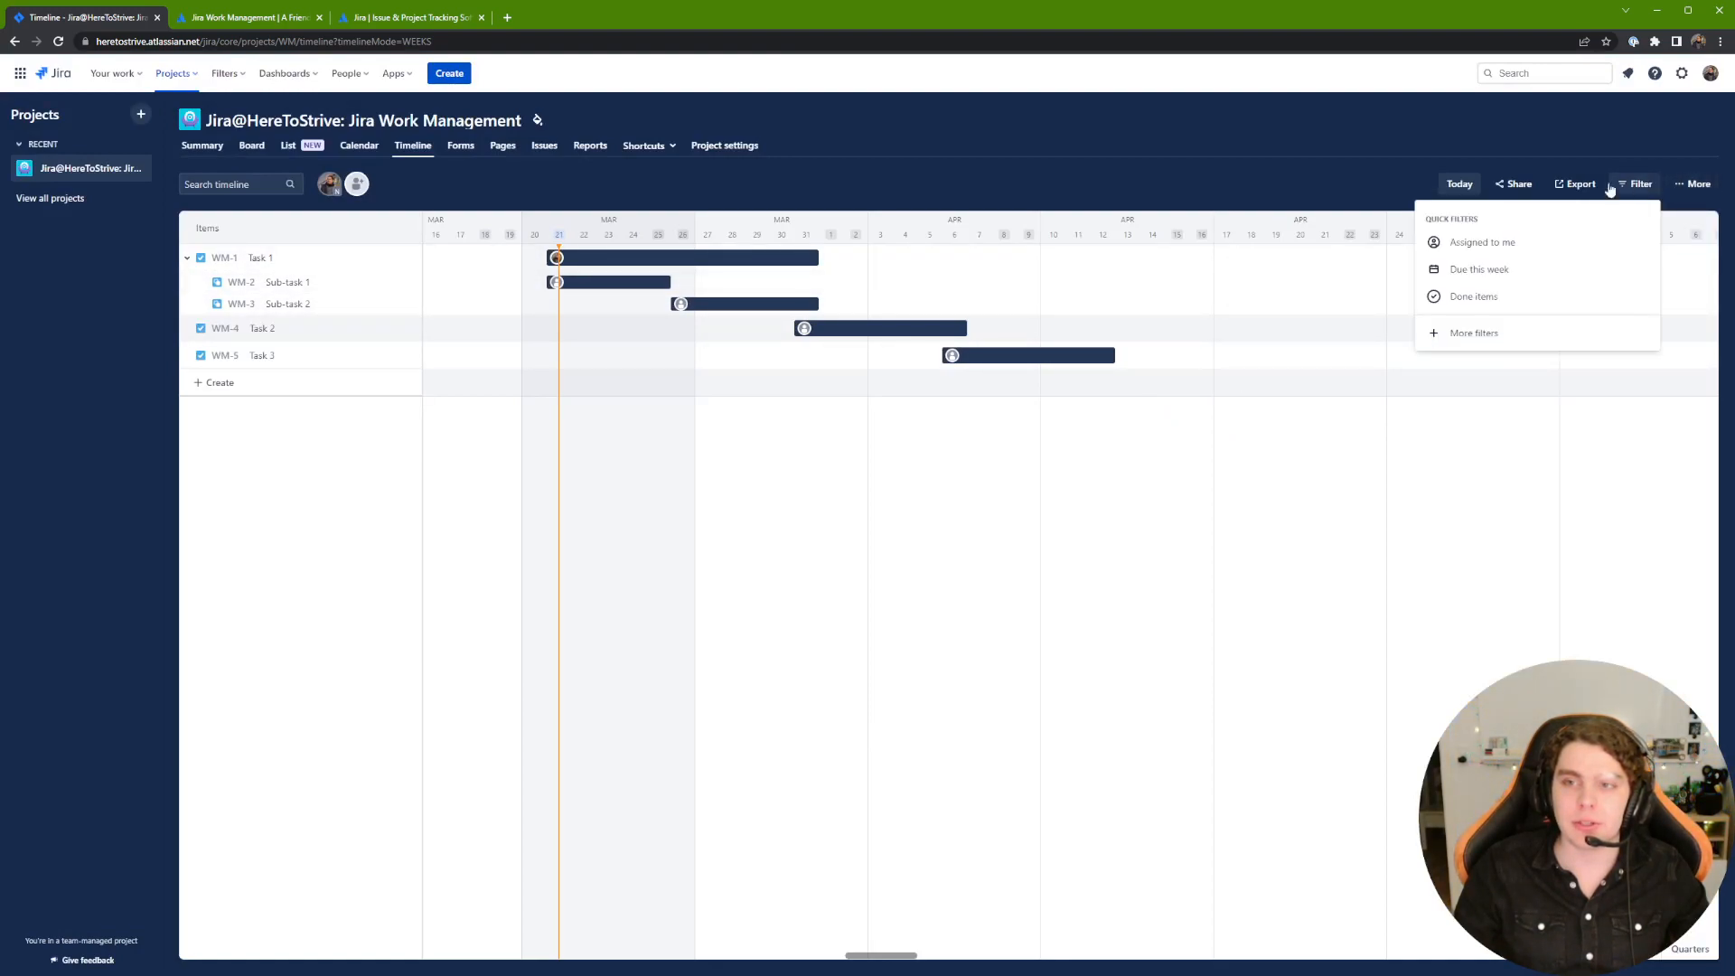
pyautogui.click(1315, 159)
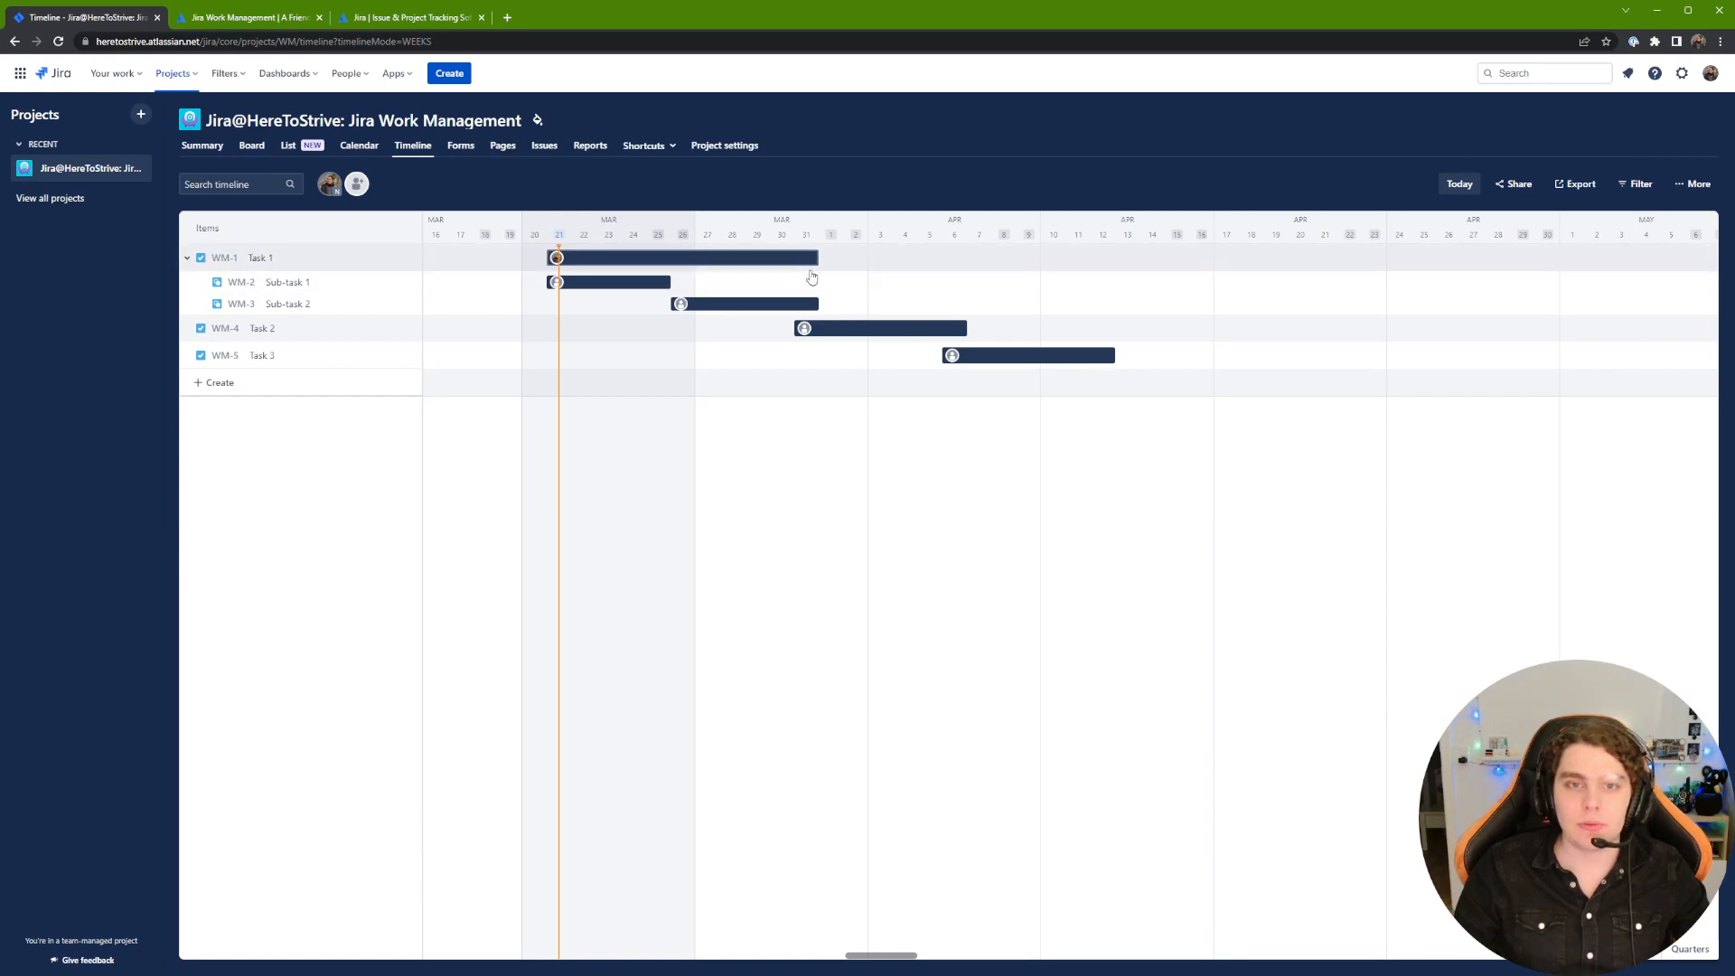
# Step: Link Task 2 as dependent on Task 1 and Task 3 as dependent on Task 2
pyautogui.moveTo(817, 274); pyautogui.dragTo(843, 340)
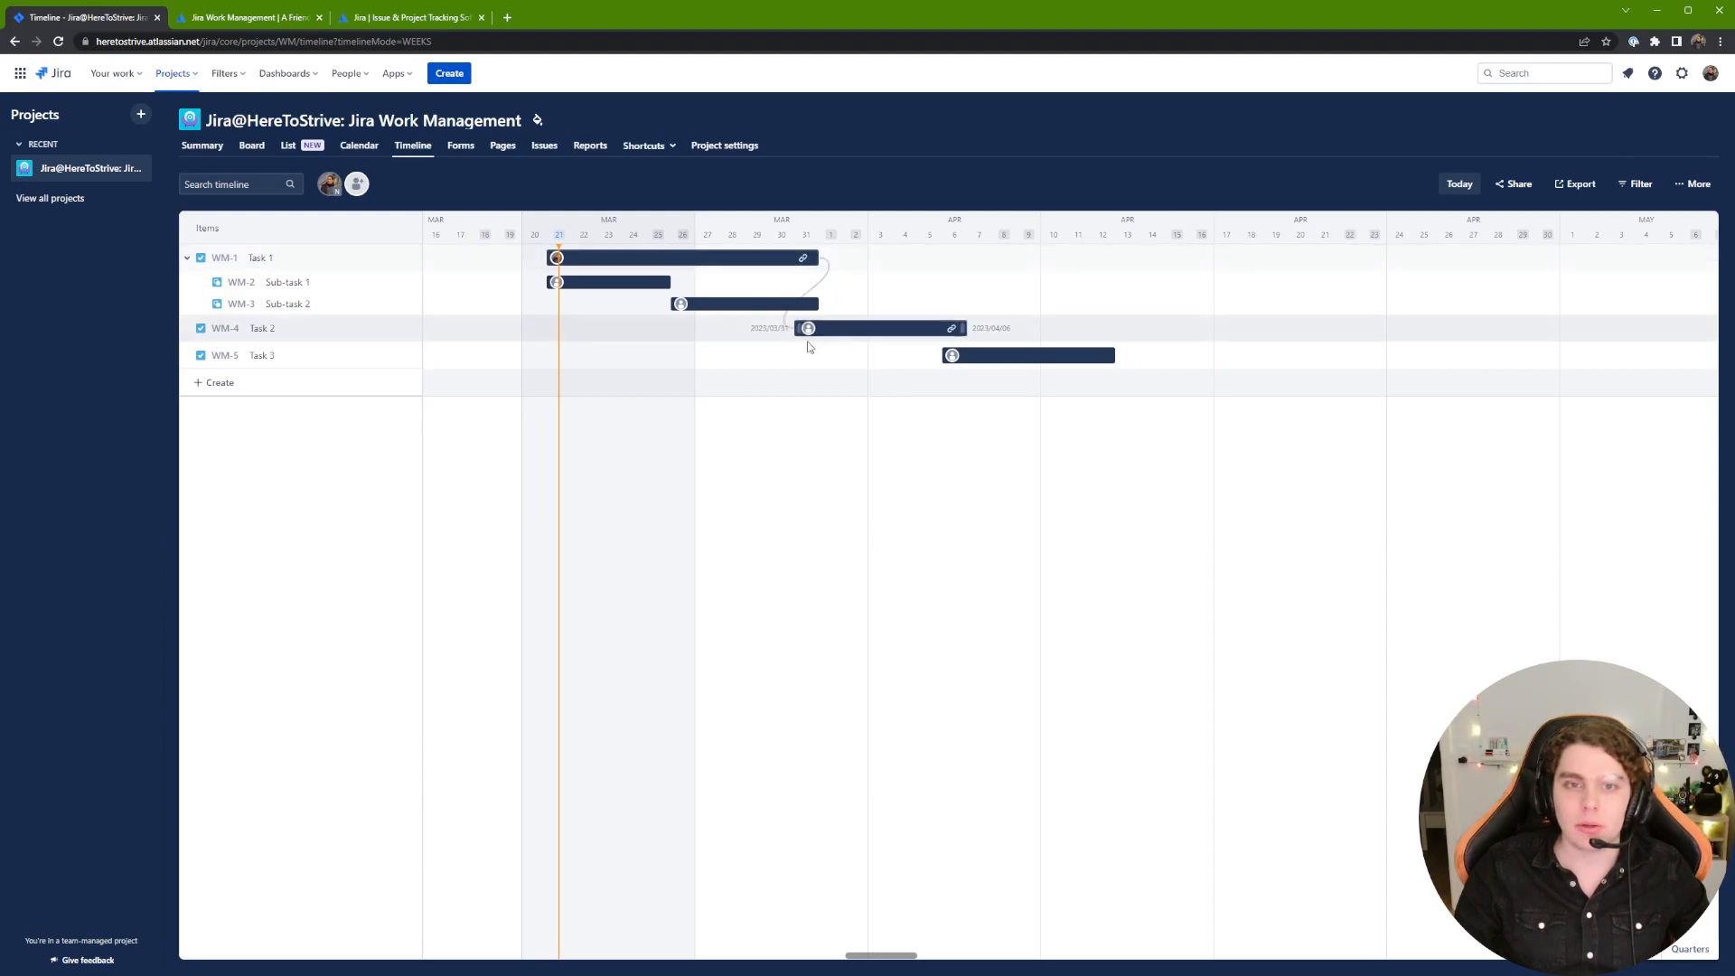
pyautogui.click(186, 260)
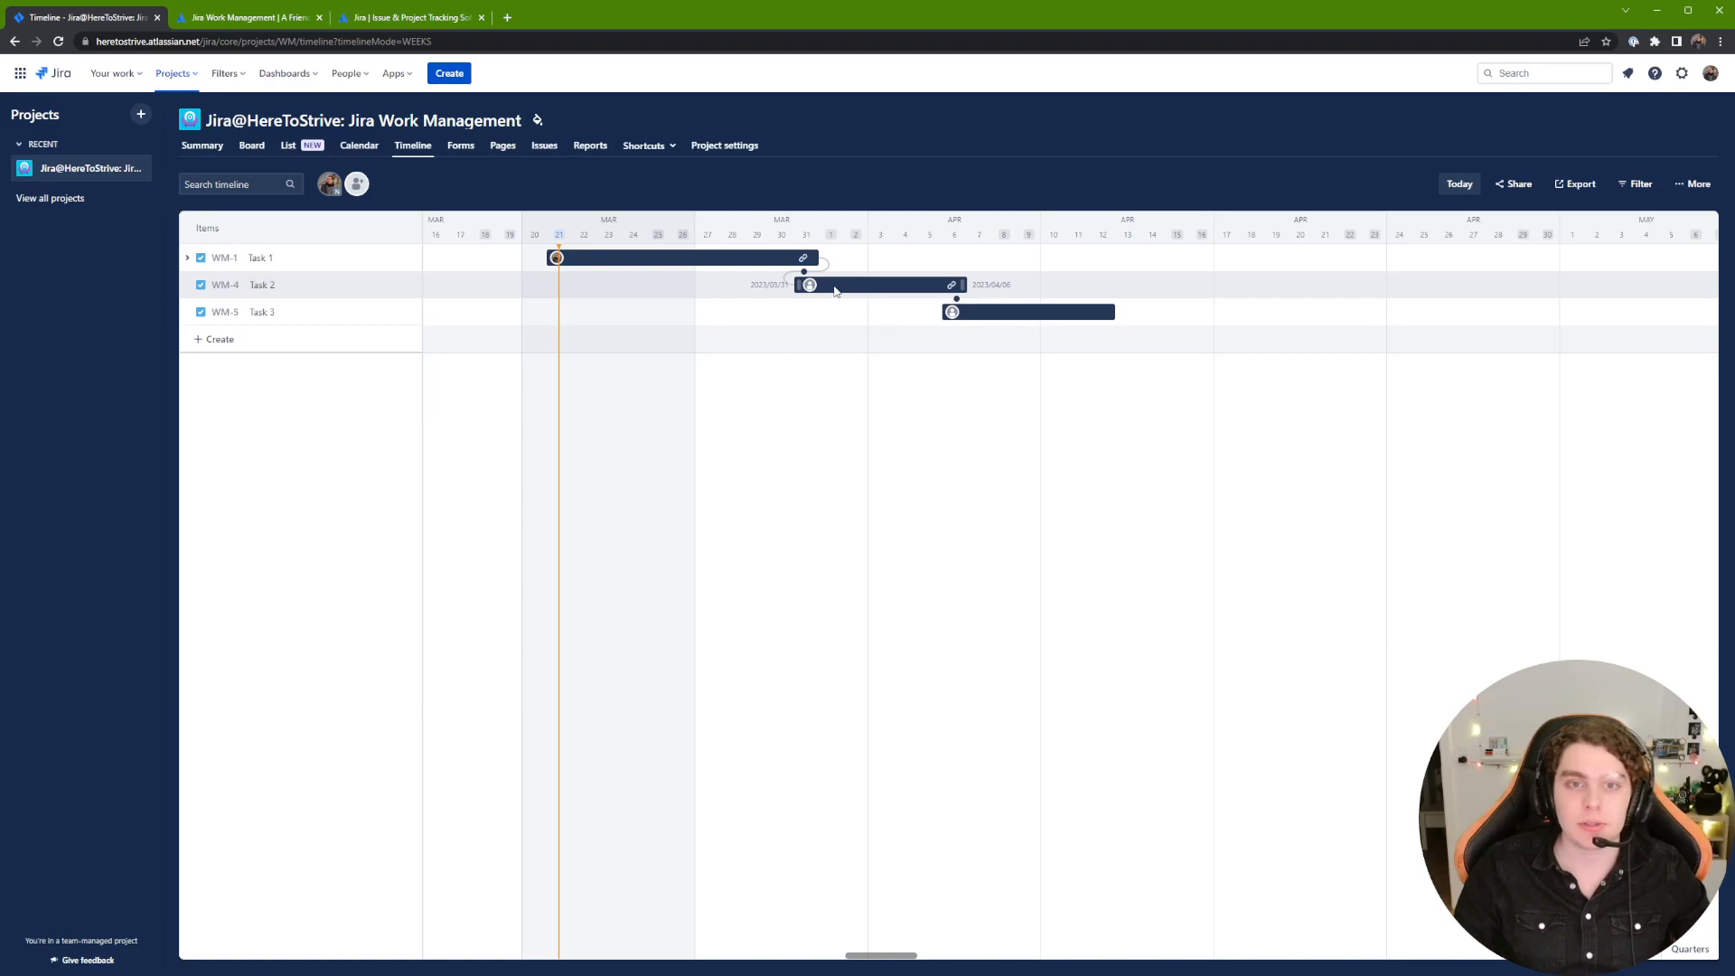
pyautogui.moveTo(848, 288); pyautogui.dragTo(832, 290)
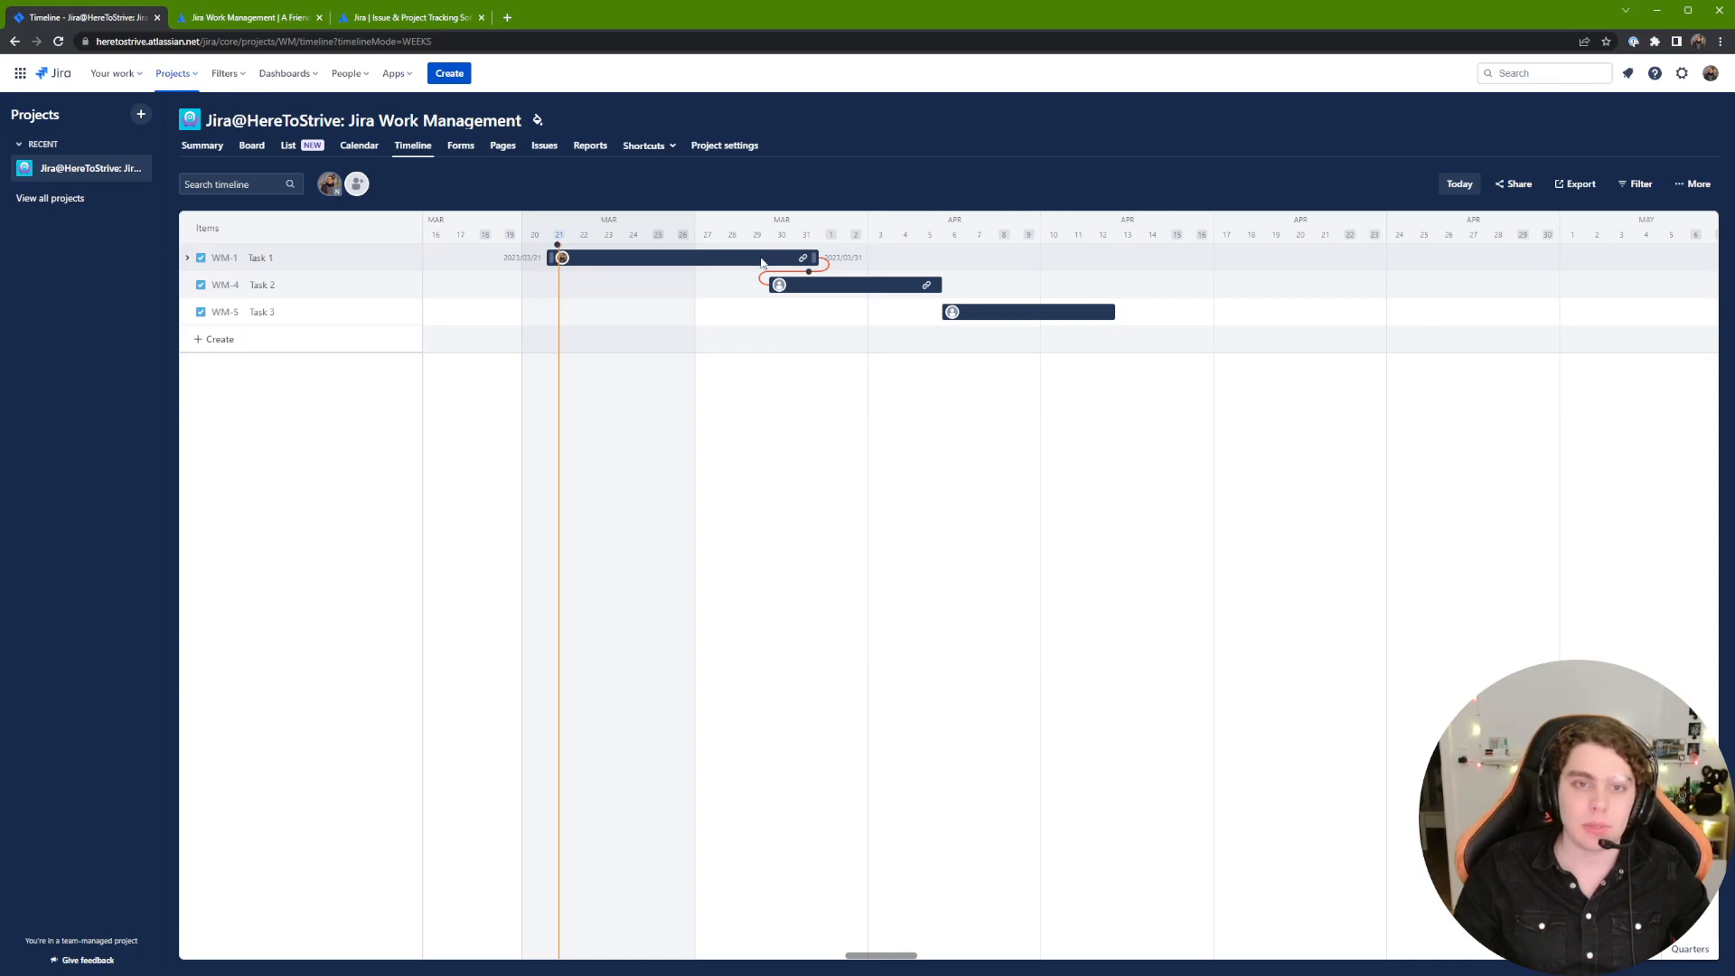
pyautogui.moveTo(830, 289); pyautogui.dragTo(855, 290)
pyautogui.moveTo(973, 286); pyautogui.dragTo(949, 310)
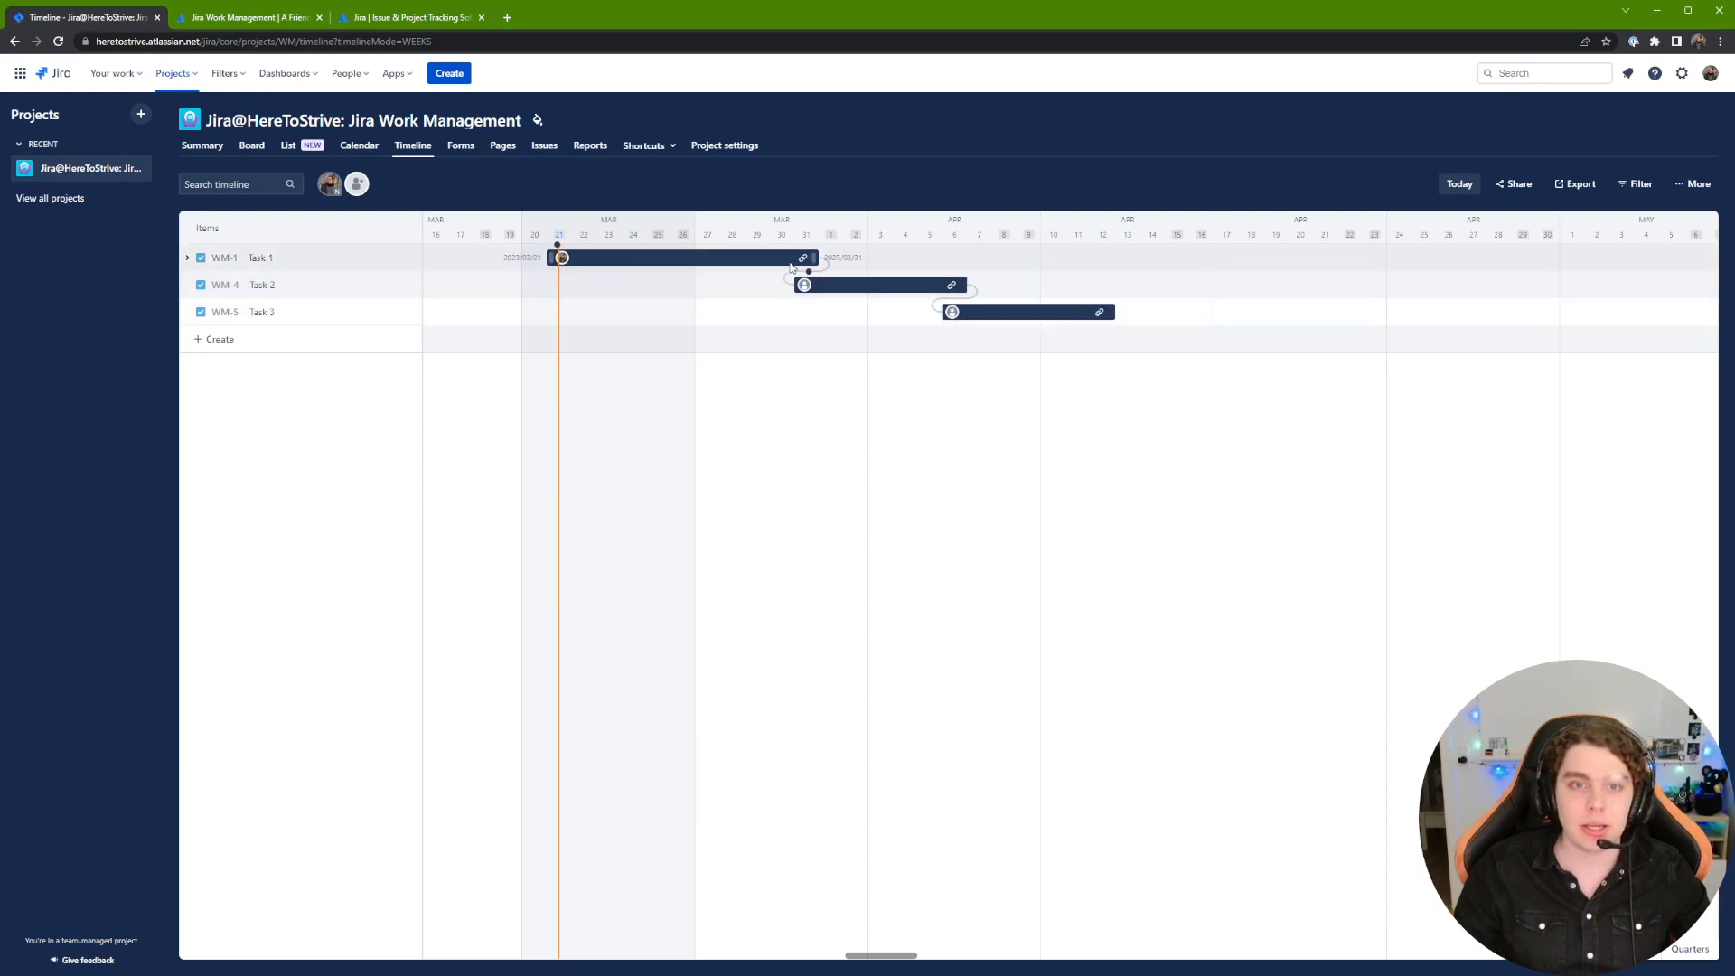
# Step: Extend Task 1 to April 1 and shift Task 2 and Task 3 each one day later
pyautogui.moveTo(814, 265); pyautogui.dragTo(829, 265)
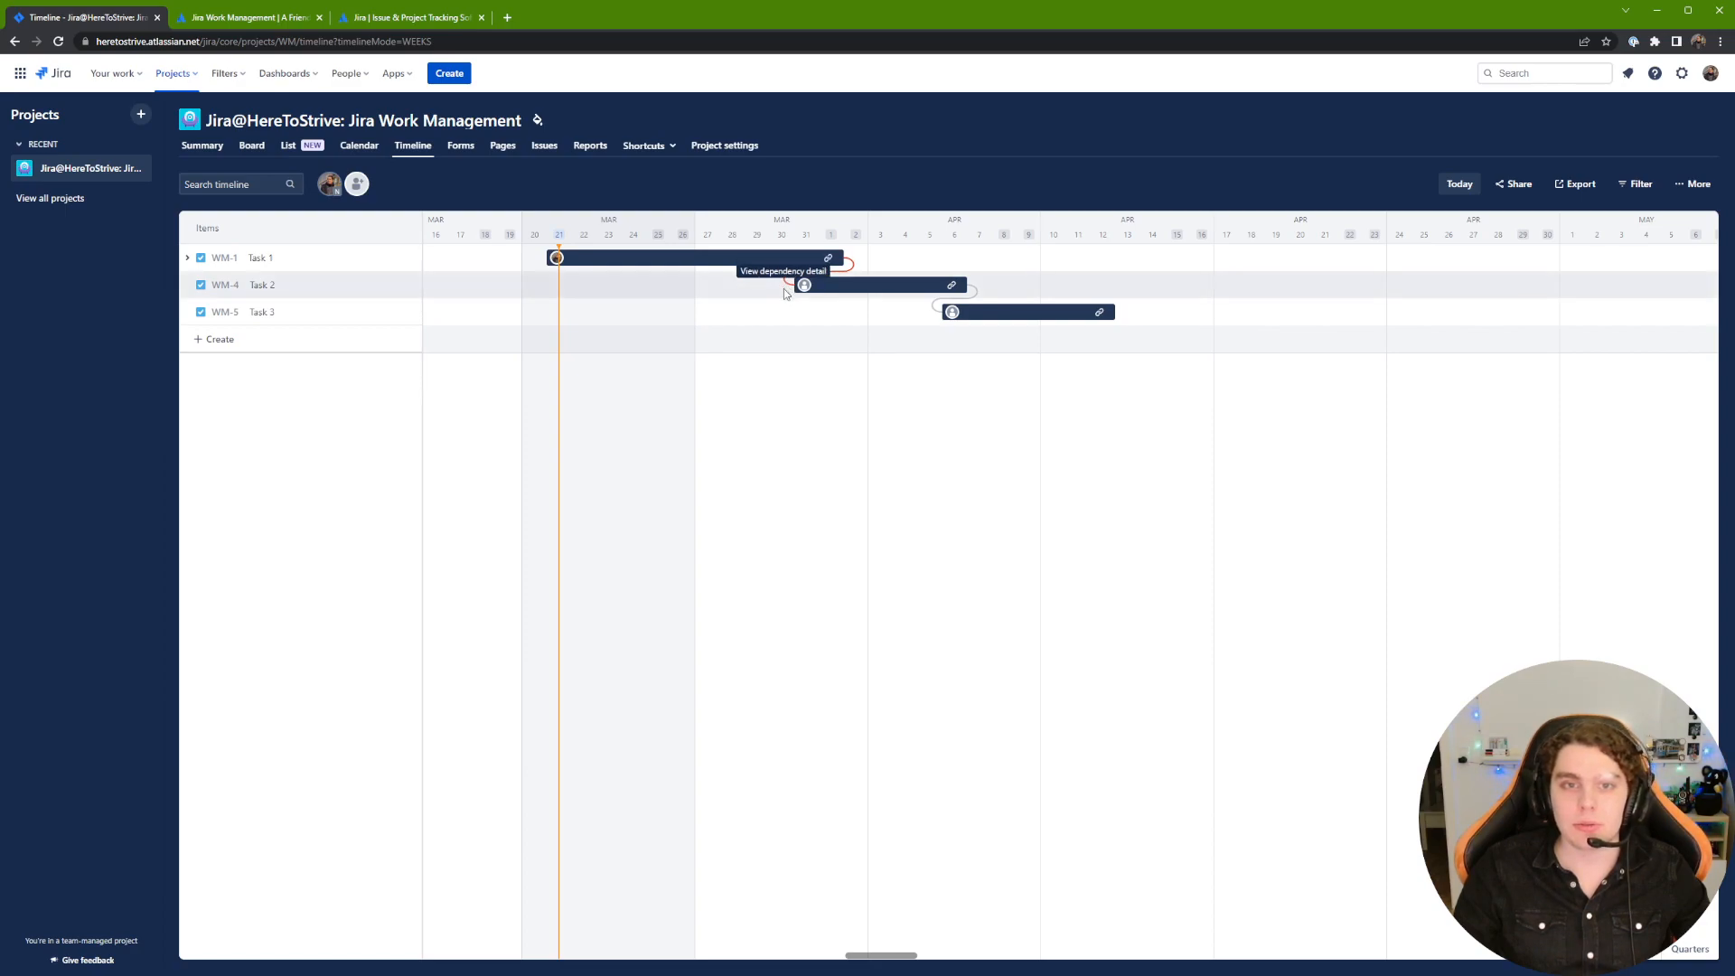
pyautogui.moveTo(801, 283)
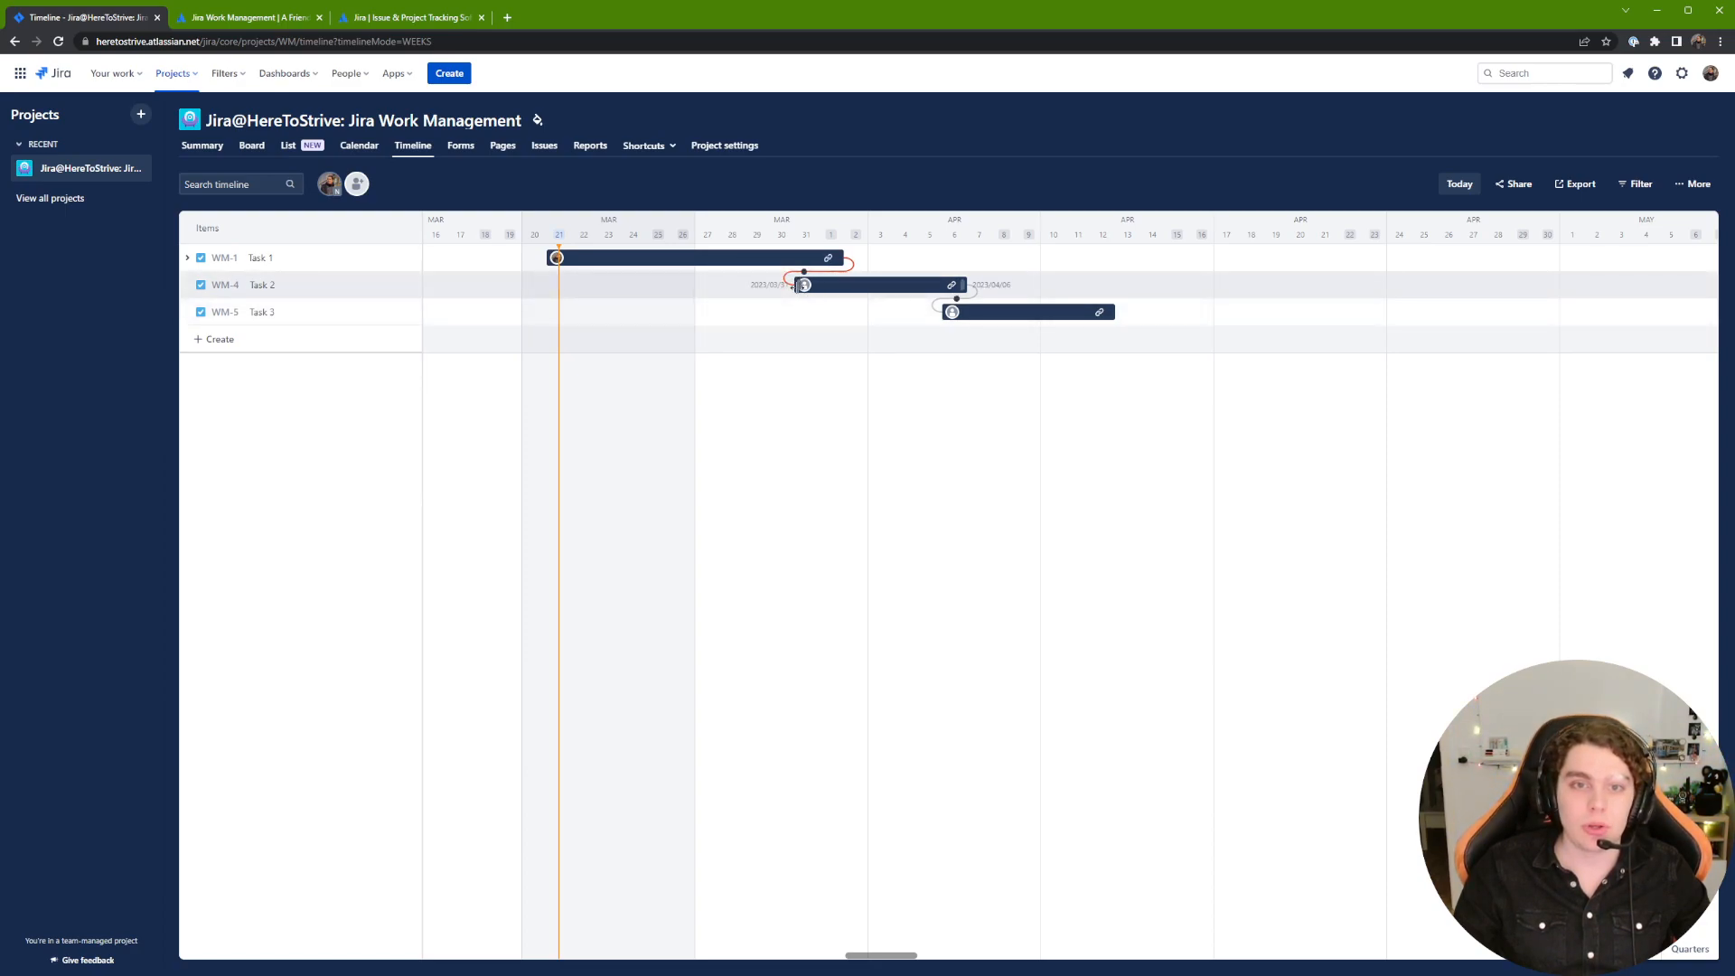
pyautogui.moveTo(795, 285); pyautogui.dragTo(815, 296)
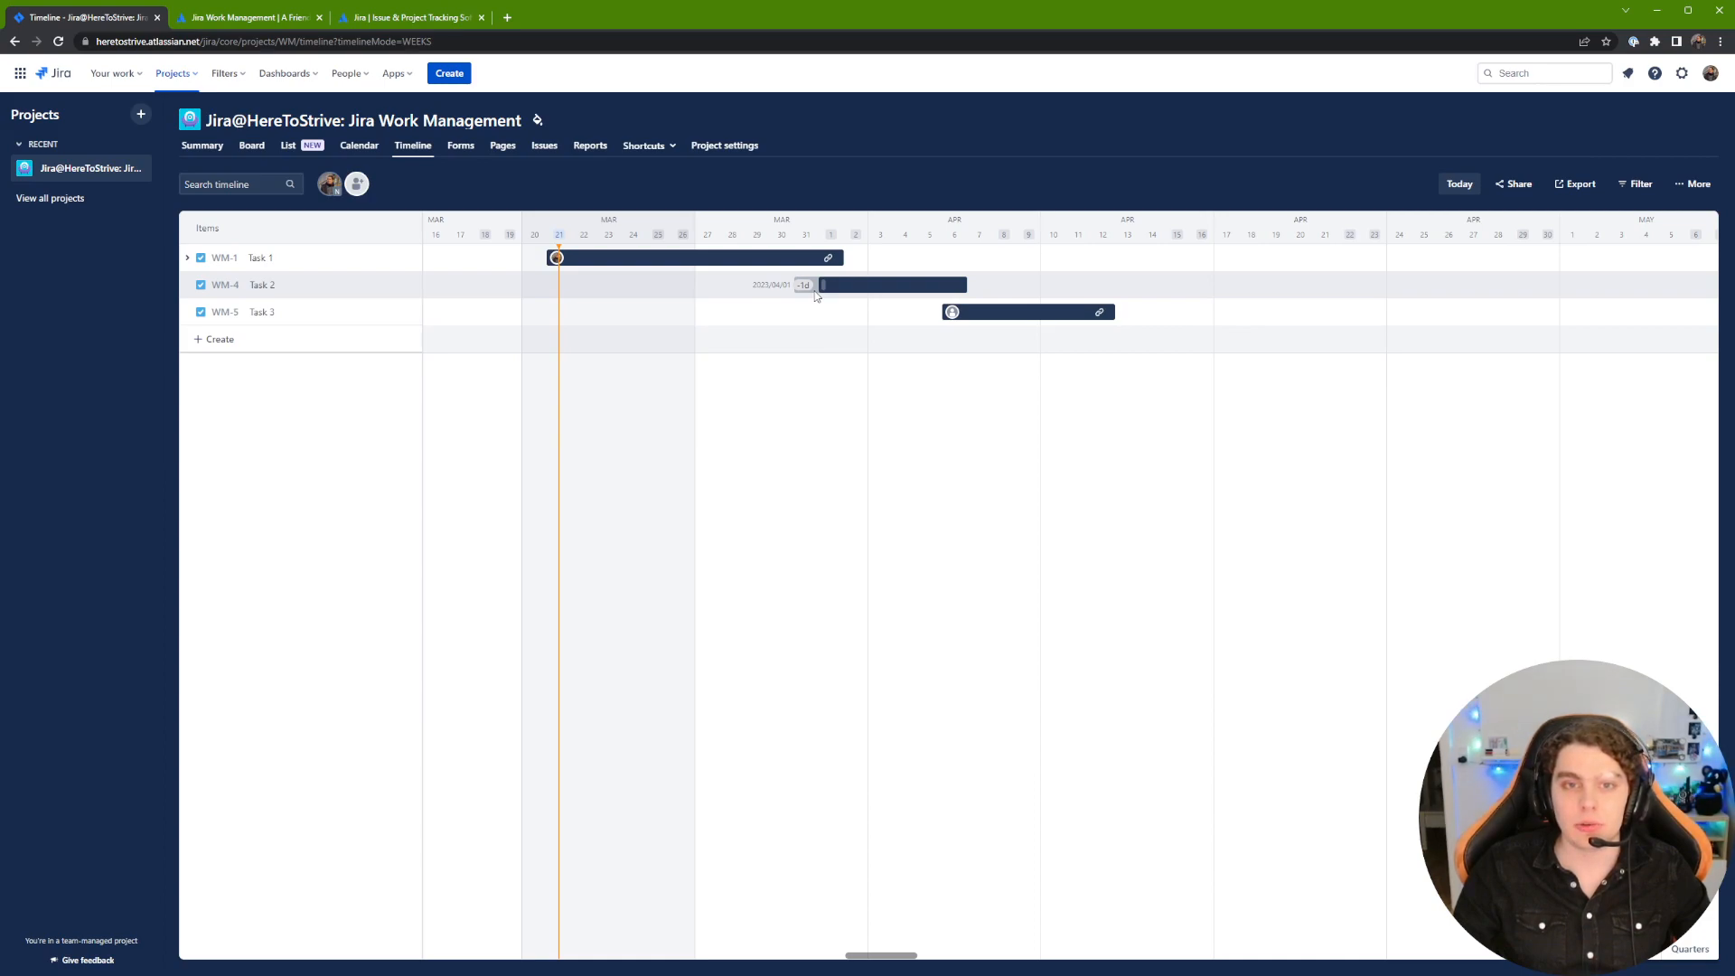
pyautogui.moveTo(816, 297); pyautogui.dragTo(796, 288)
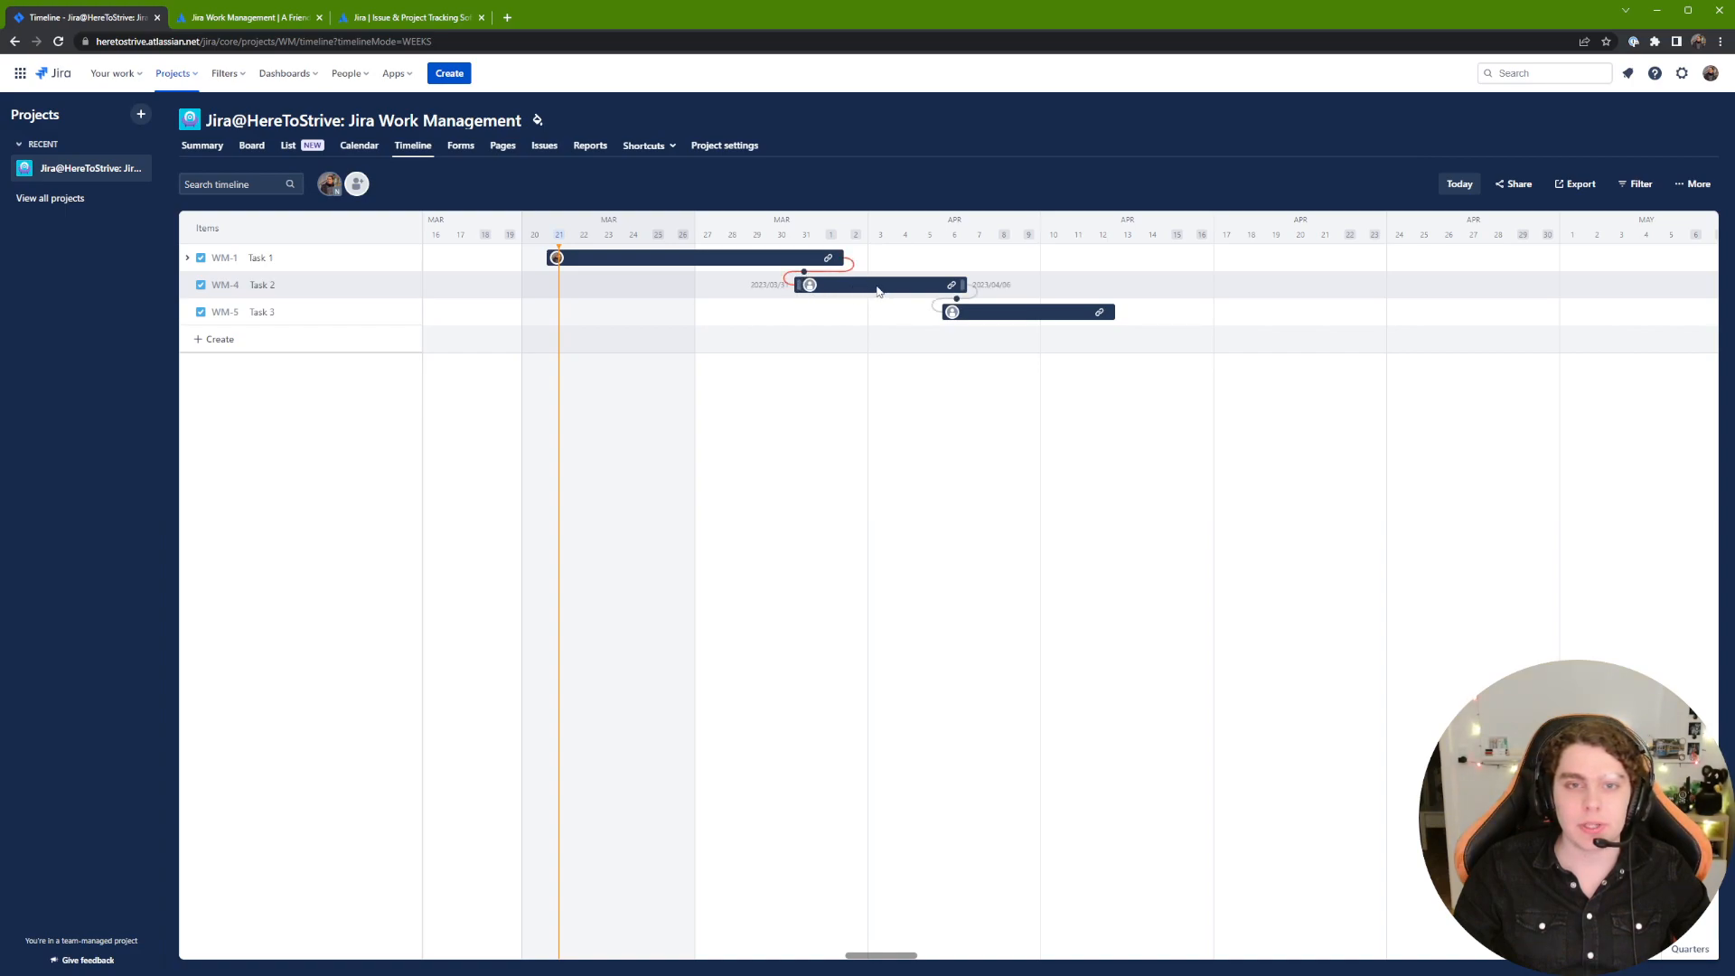
pyautogui.moveTo(881, 291); pyautogui.dragTo(892, 294)
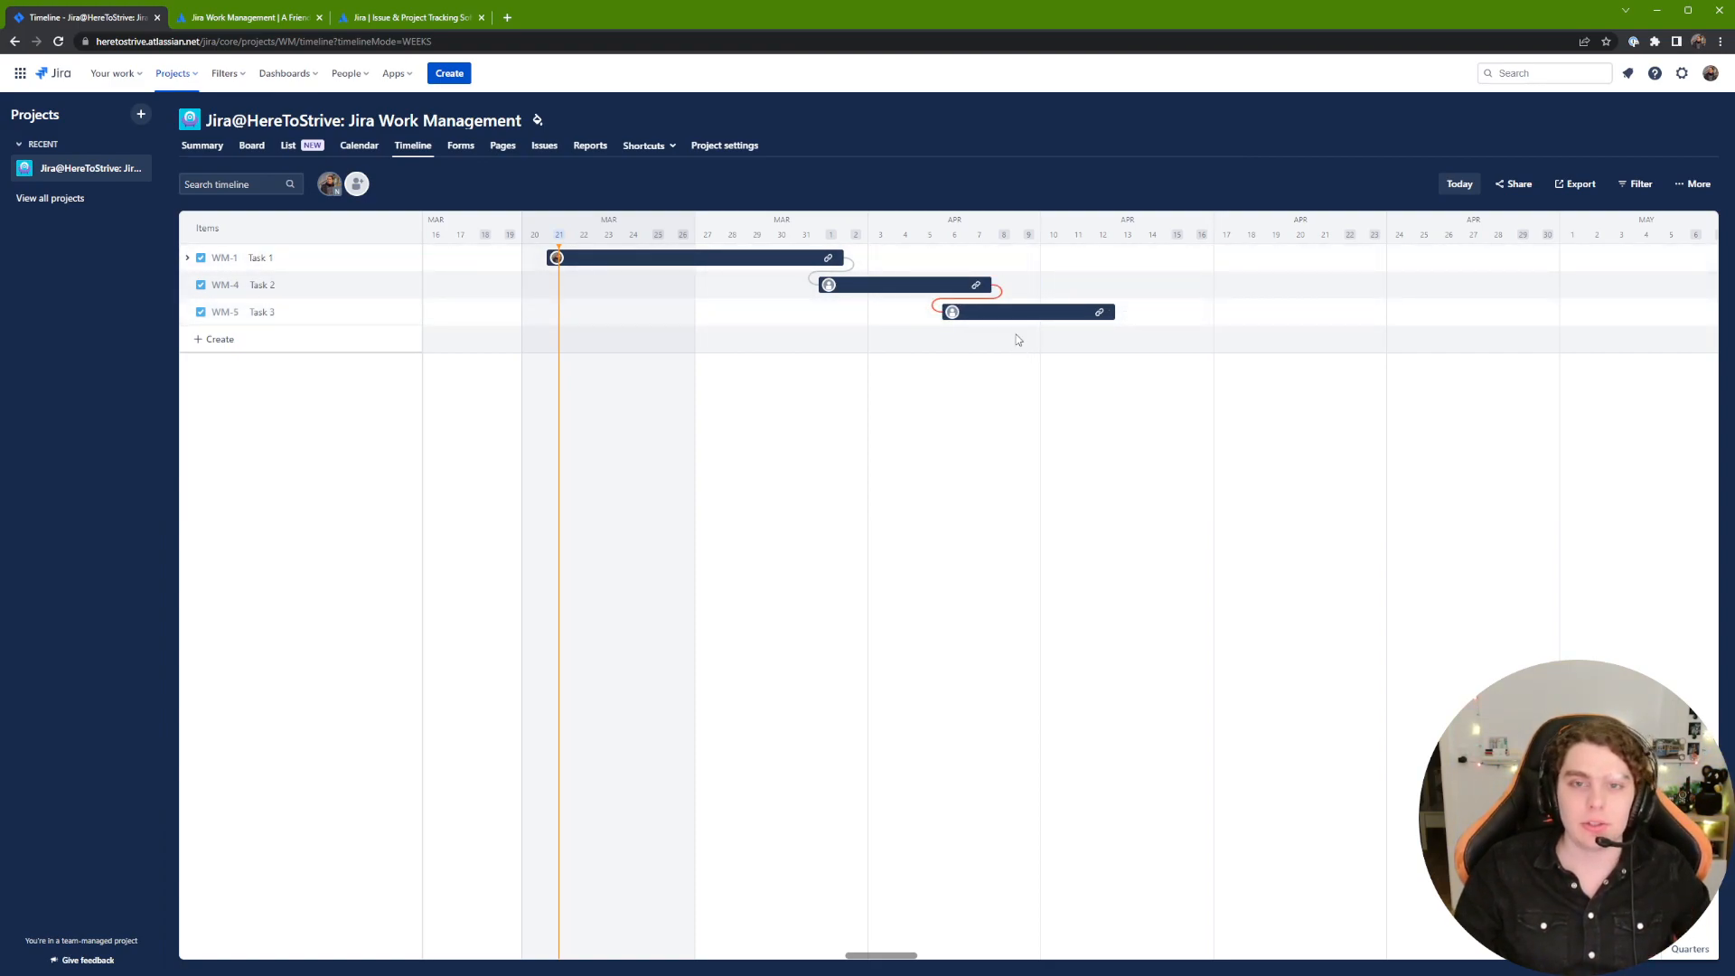
pyautogui.moveTo(1025, 319); pyautogui.dragTo(1040, 320)
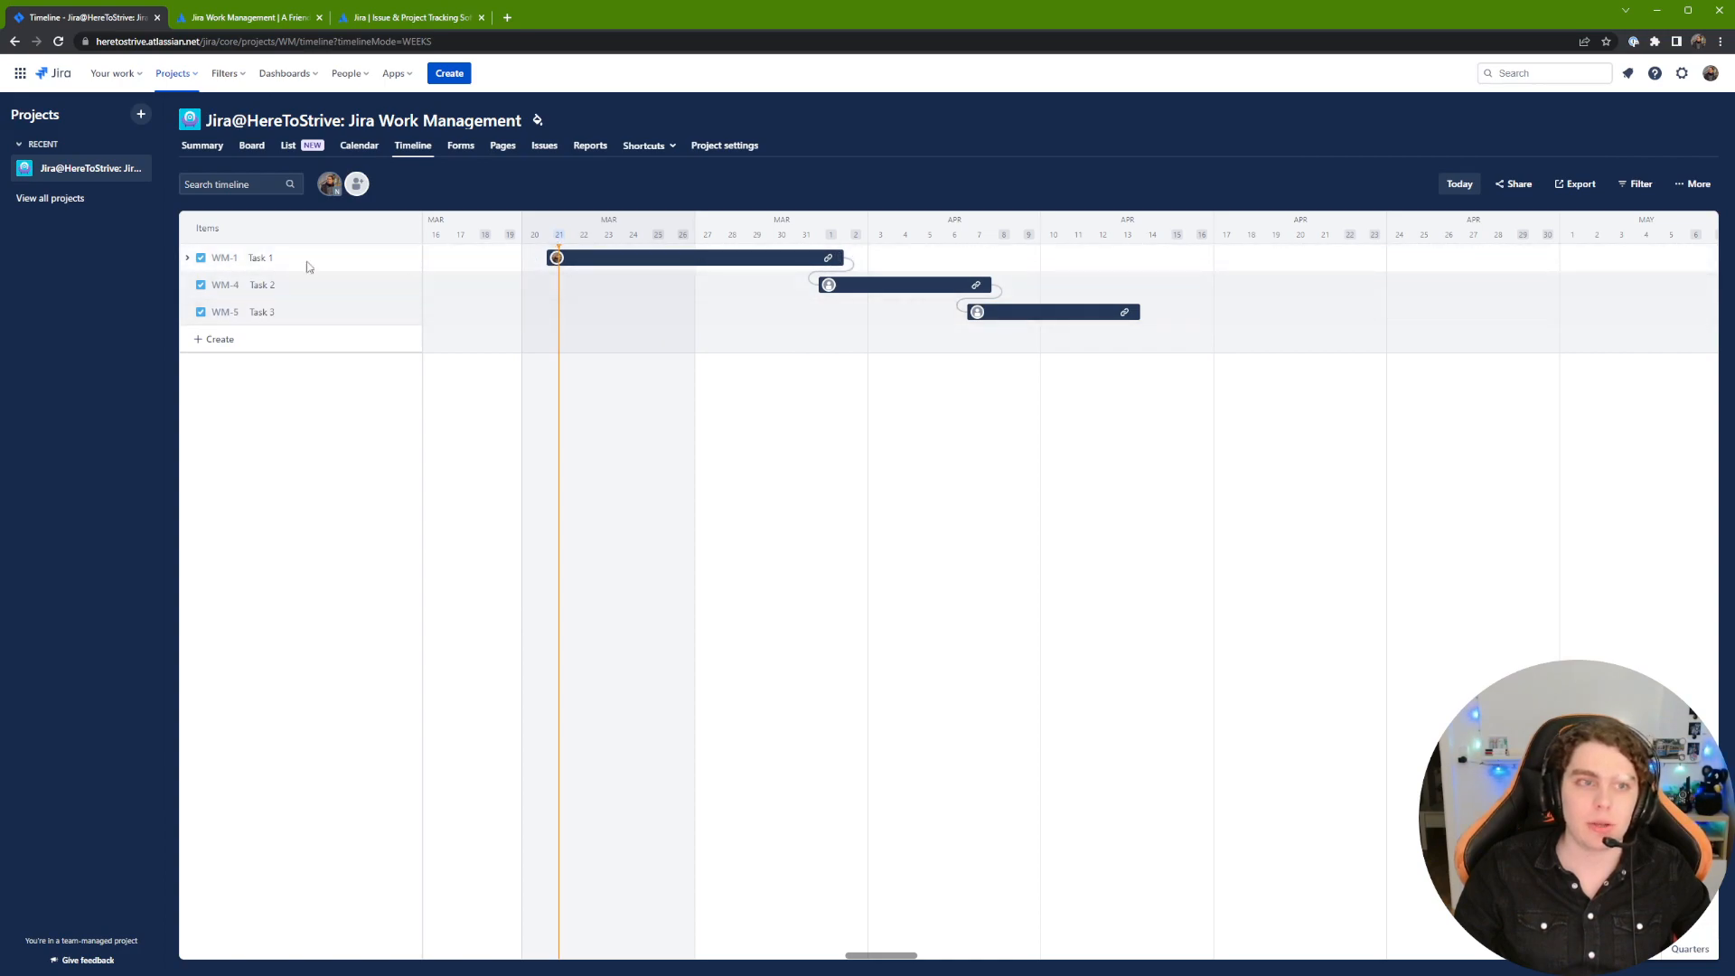
# Step: Make Task 3 depend on Sub-task 2, then go to the project's Forms page
pyautogui.click(185, 261)
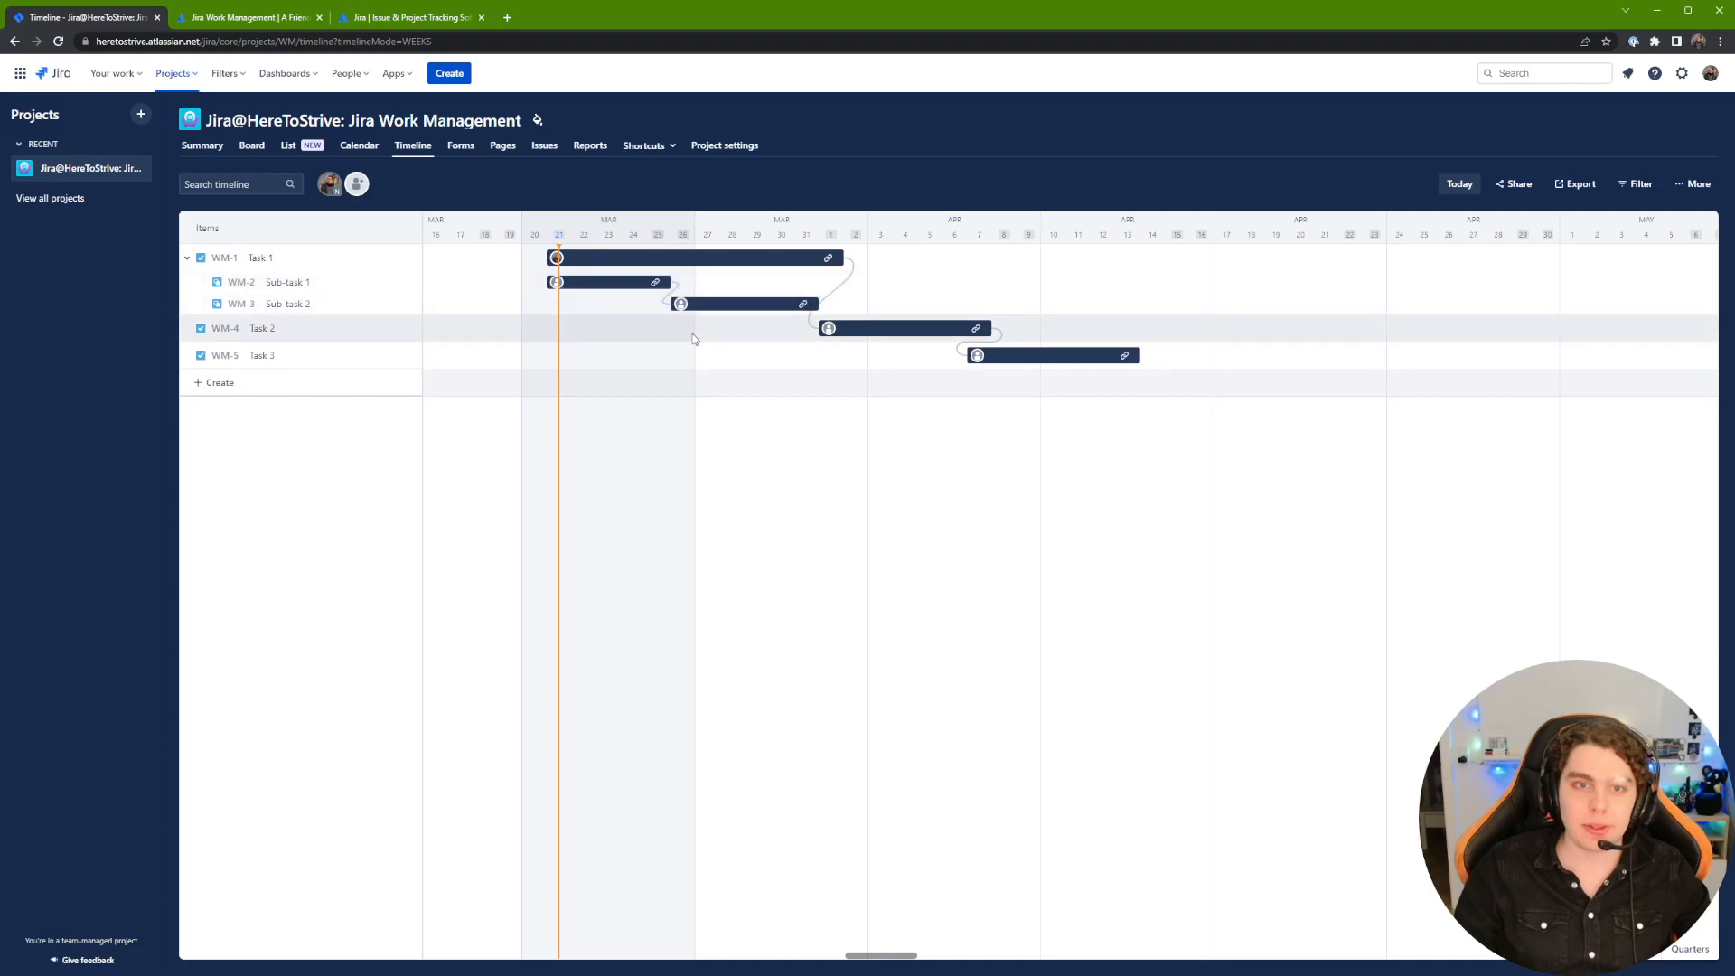
pyautogui.moveTo(811, 320)
pyautogui.mouseDown()
pyautogui.moveTo(817, 356)
pyautogui.moveTo(952, 376)
pyautogui.moveTo(1024, 362)
pyautogui.mouseUp()
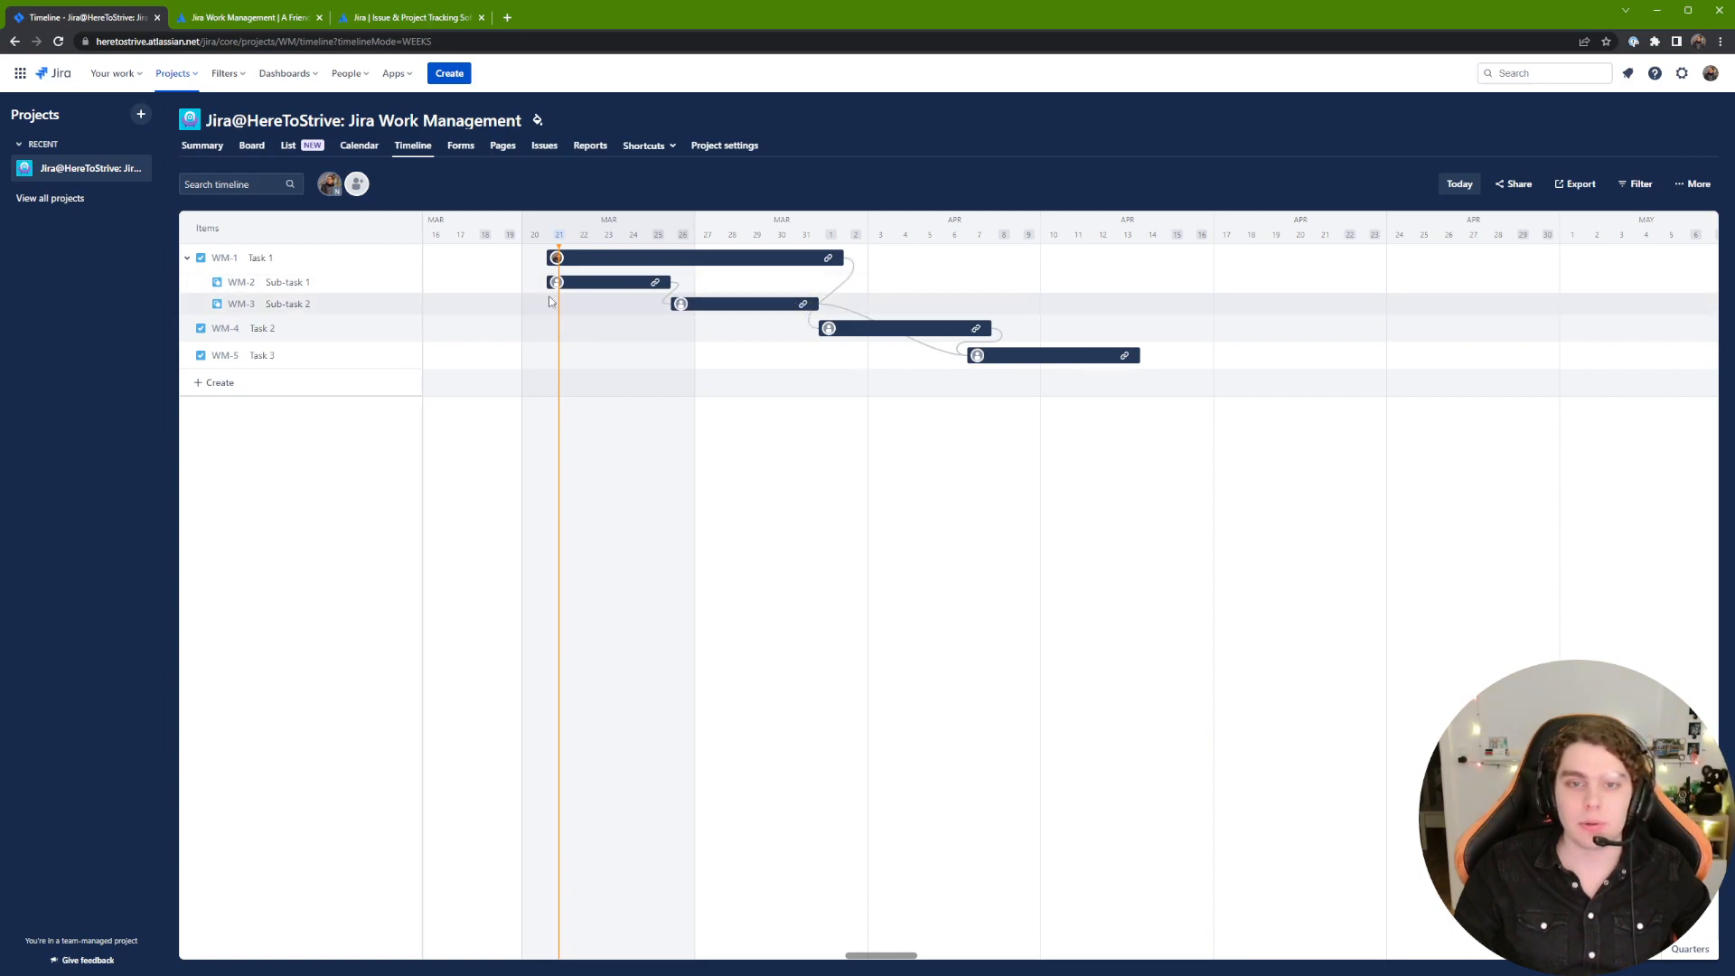
pyautogui.click(187, 257)
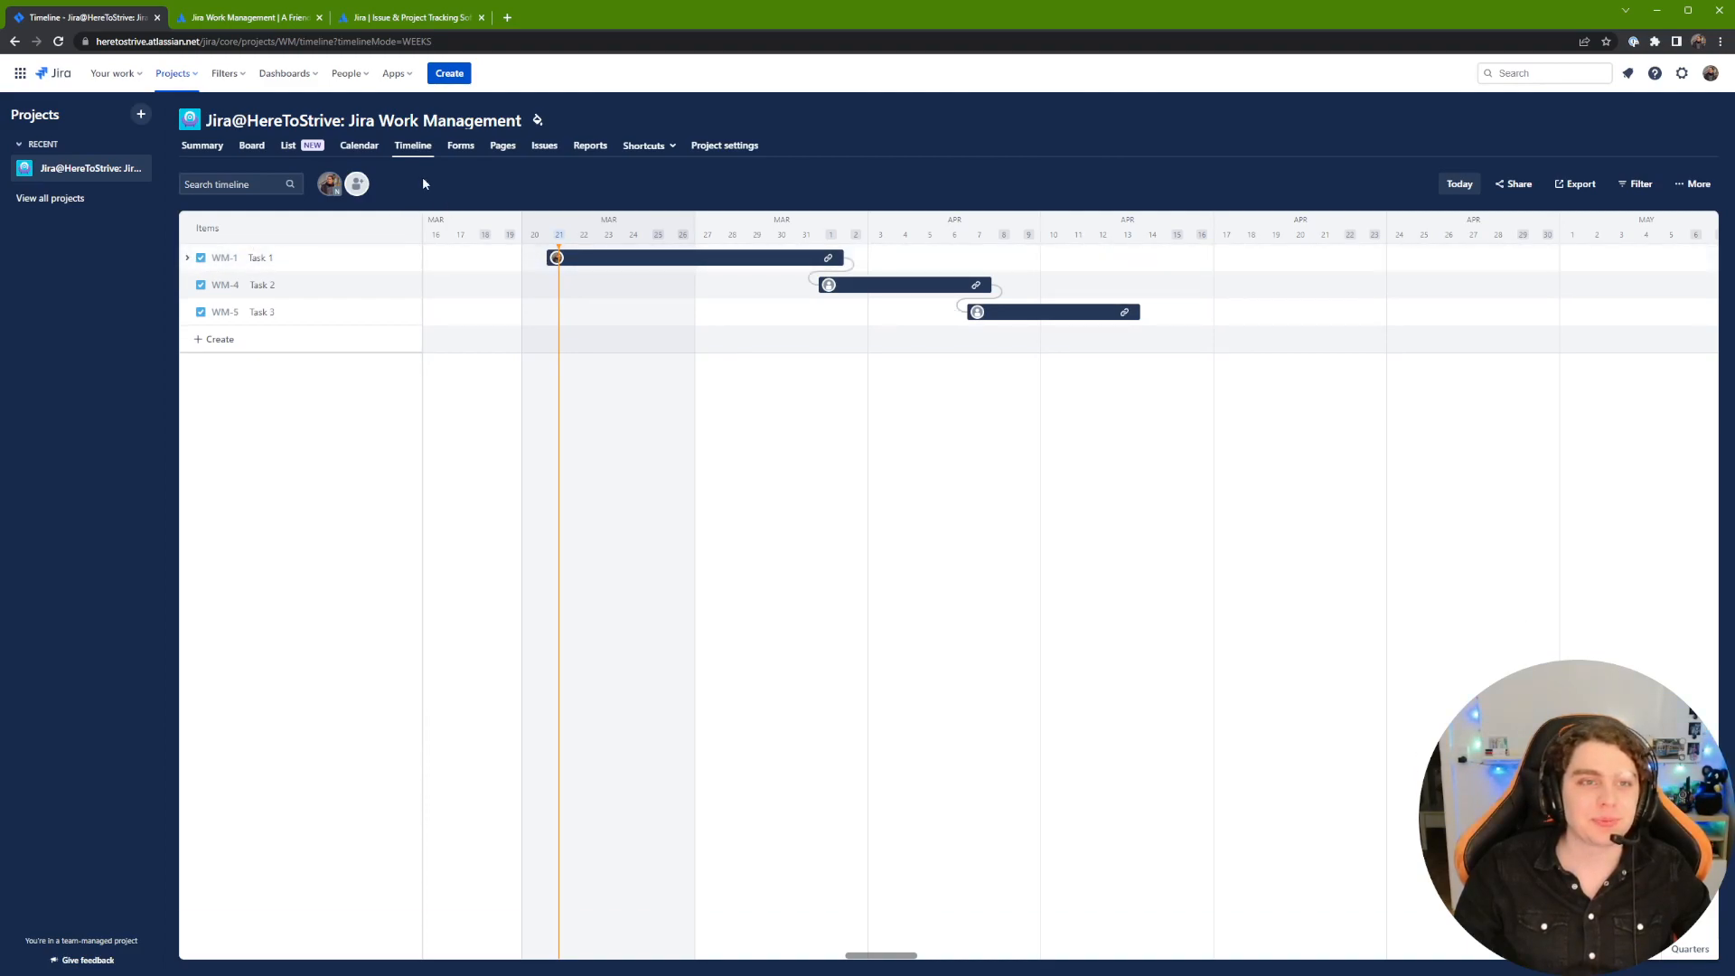
pyautogui.click(466, 147)
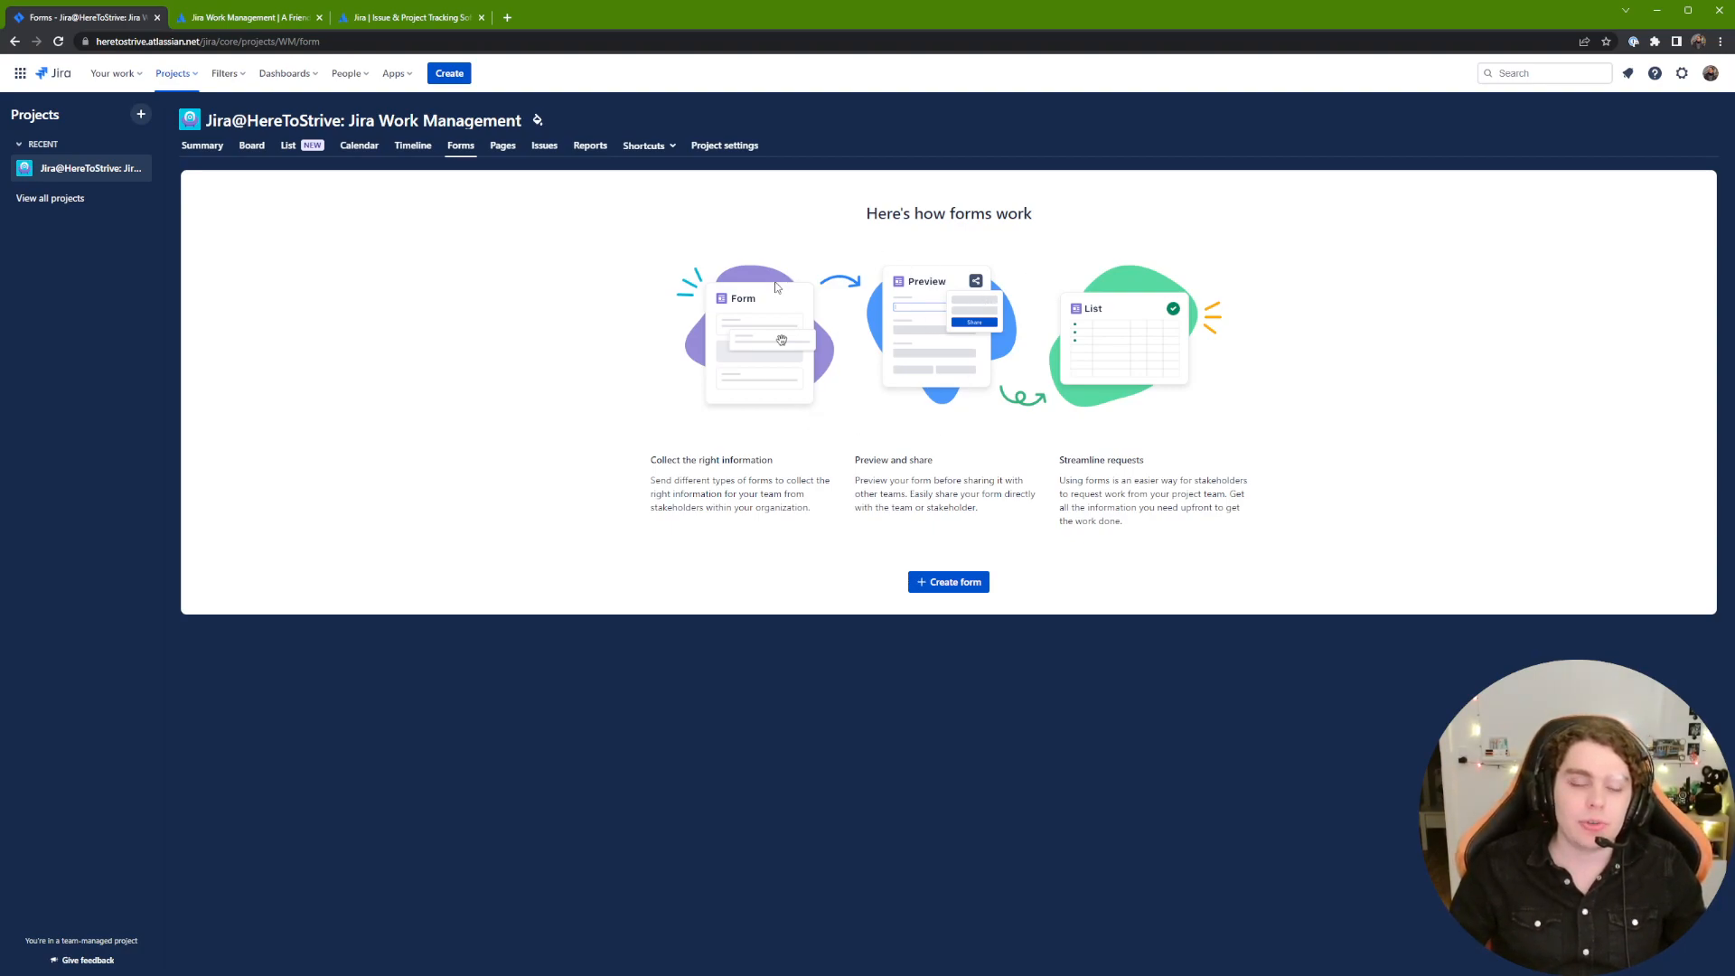
# Step: Create a new form and relabel its Summary field as Name of Employee
pyautogui.click(947, 581)
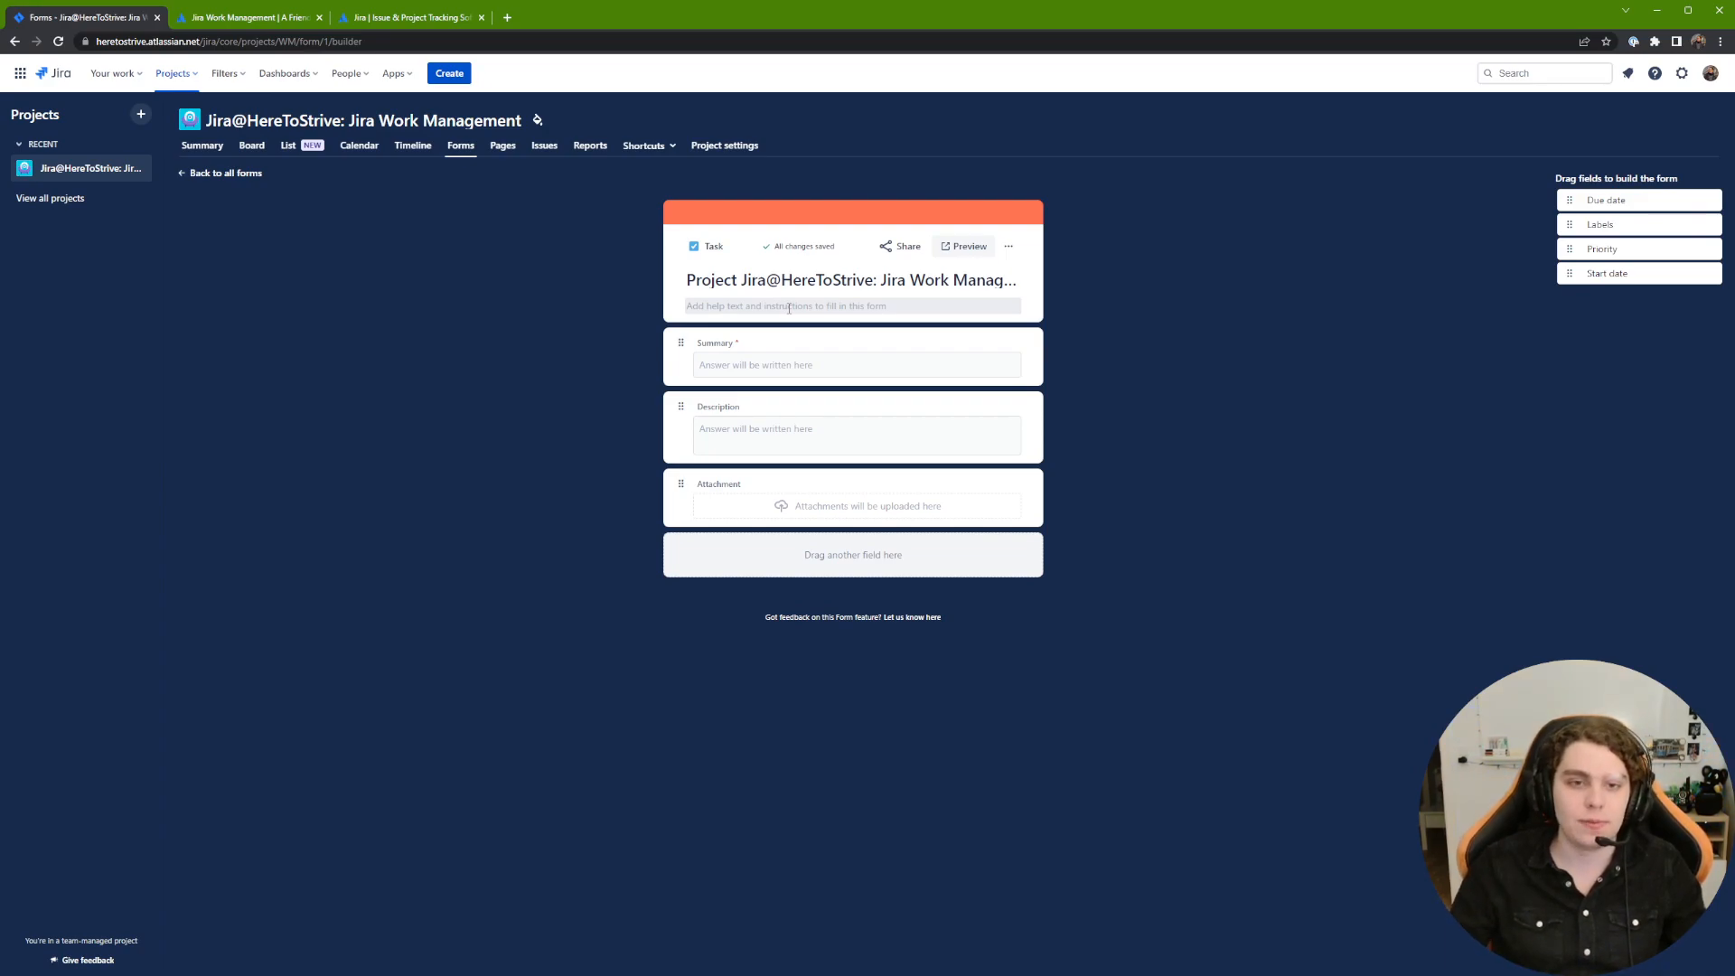
pyautogui.click(718, 343)
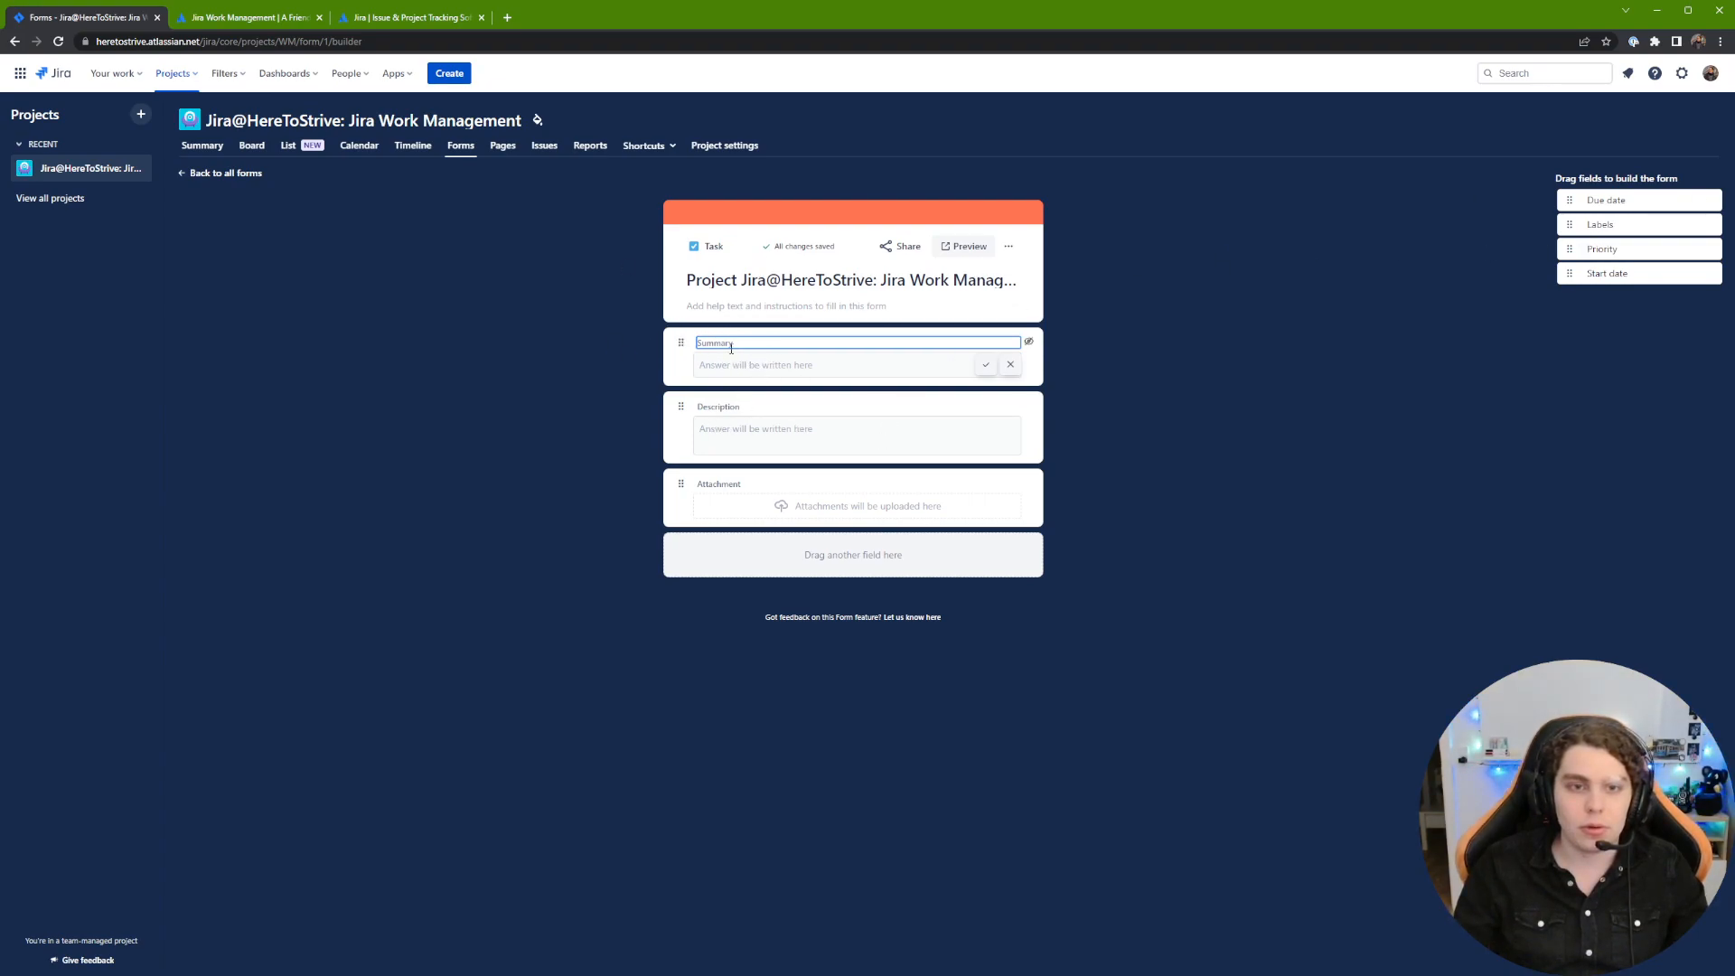
pyautogui.click(1139, 346)
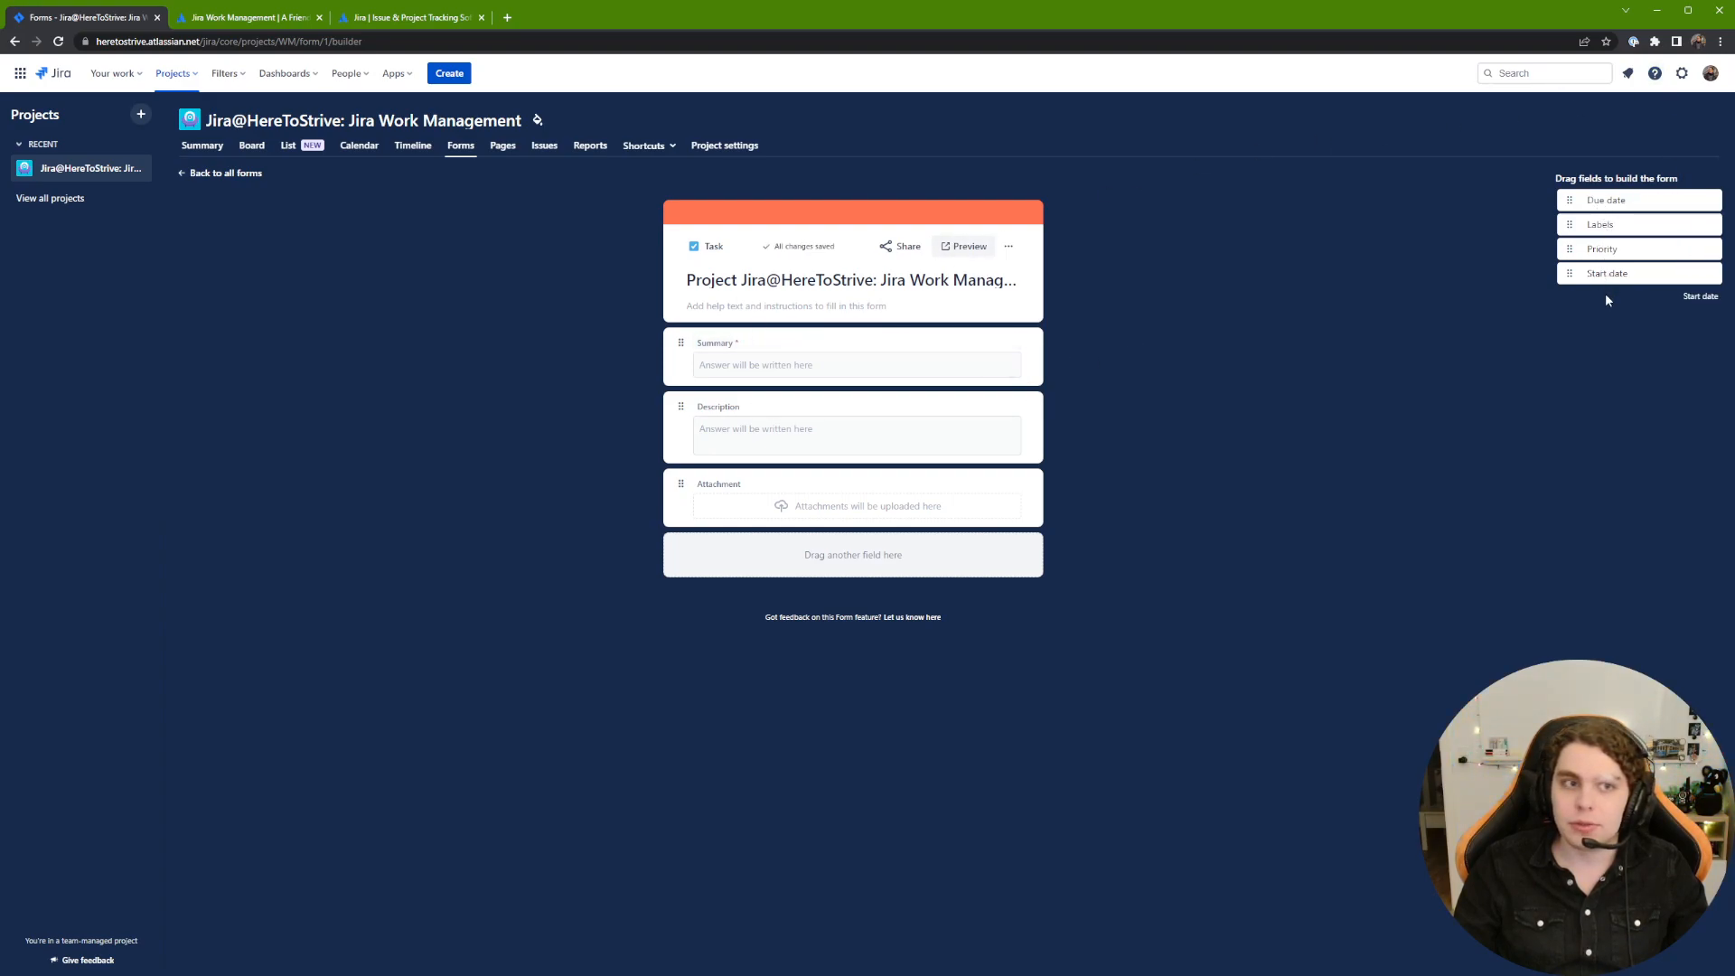
pyautogui.doubleClick(715, 248)
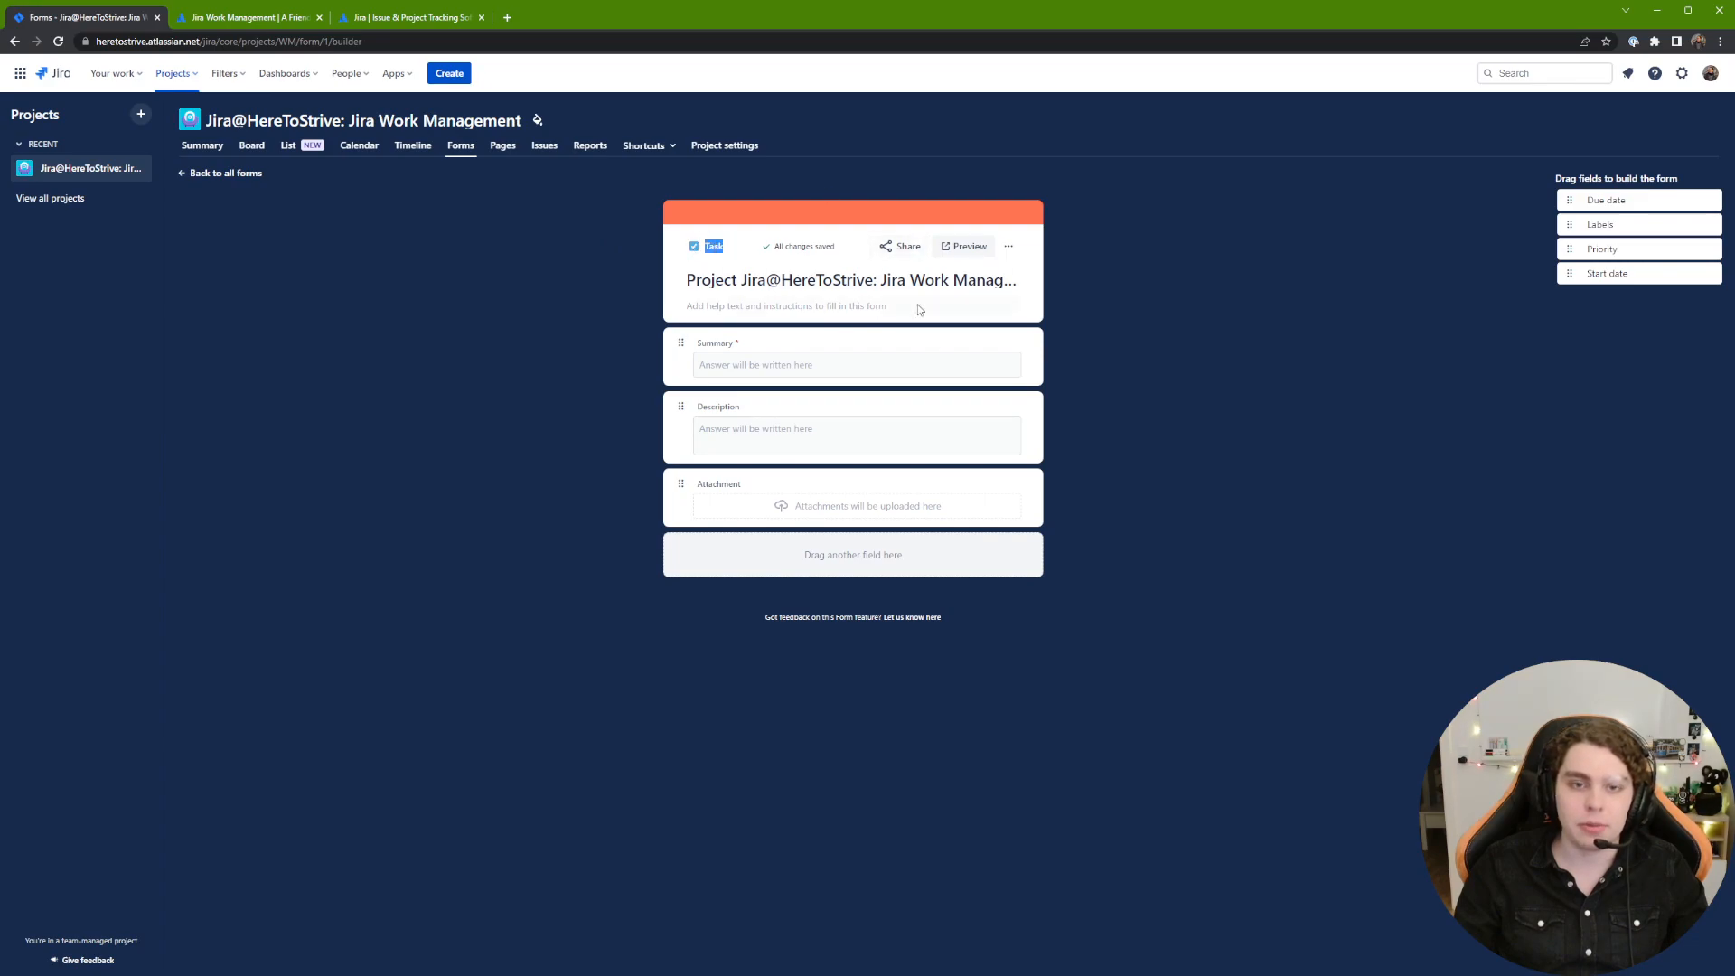
pyautogui.click(715, 246)
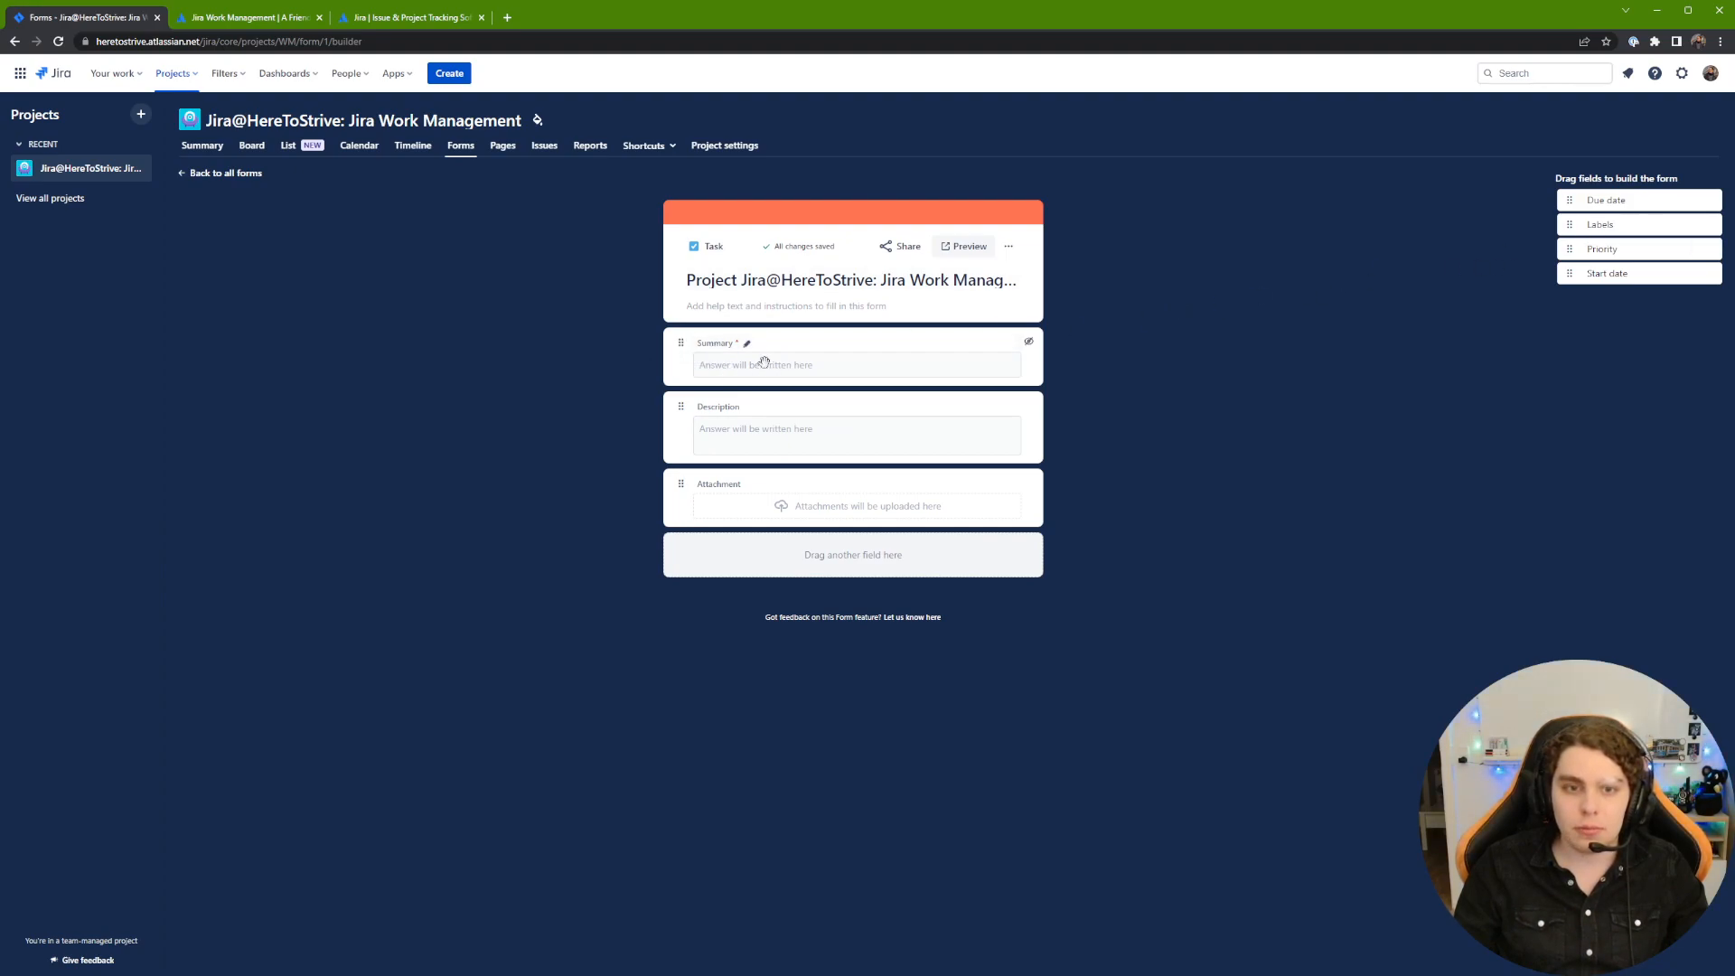
pyautogui.click(706, 343)
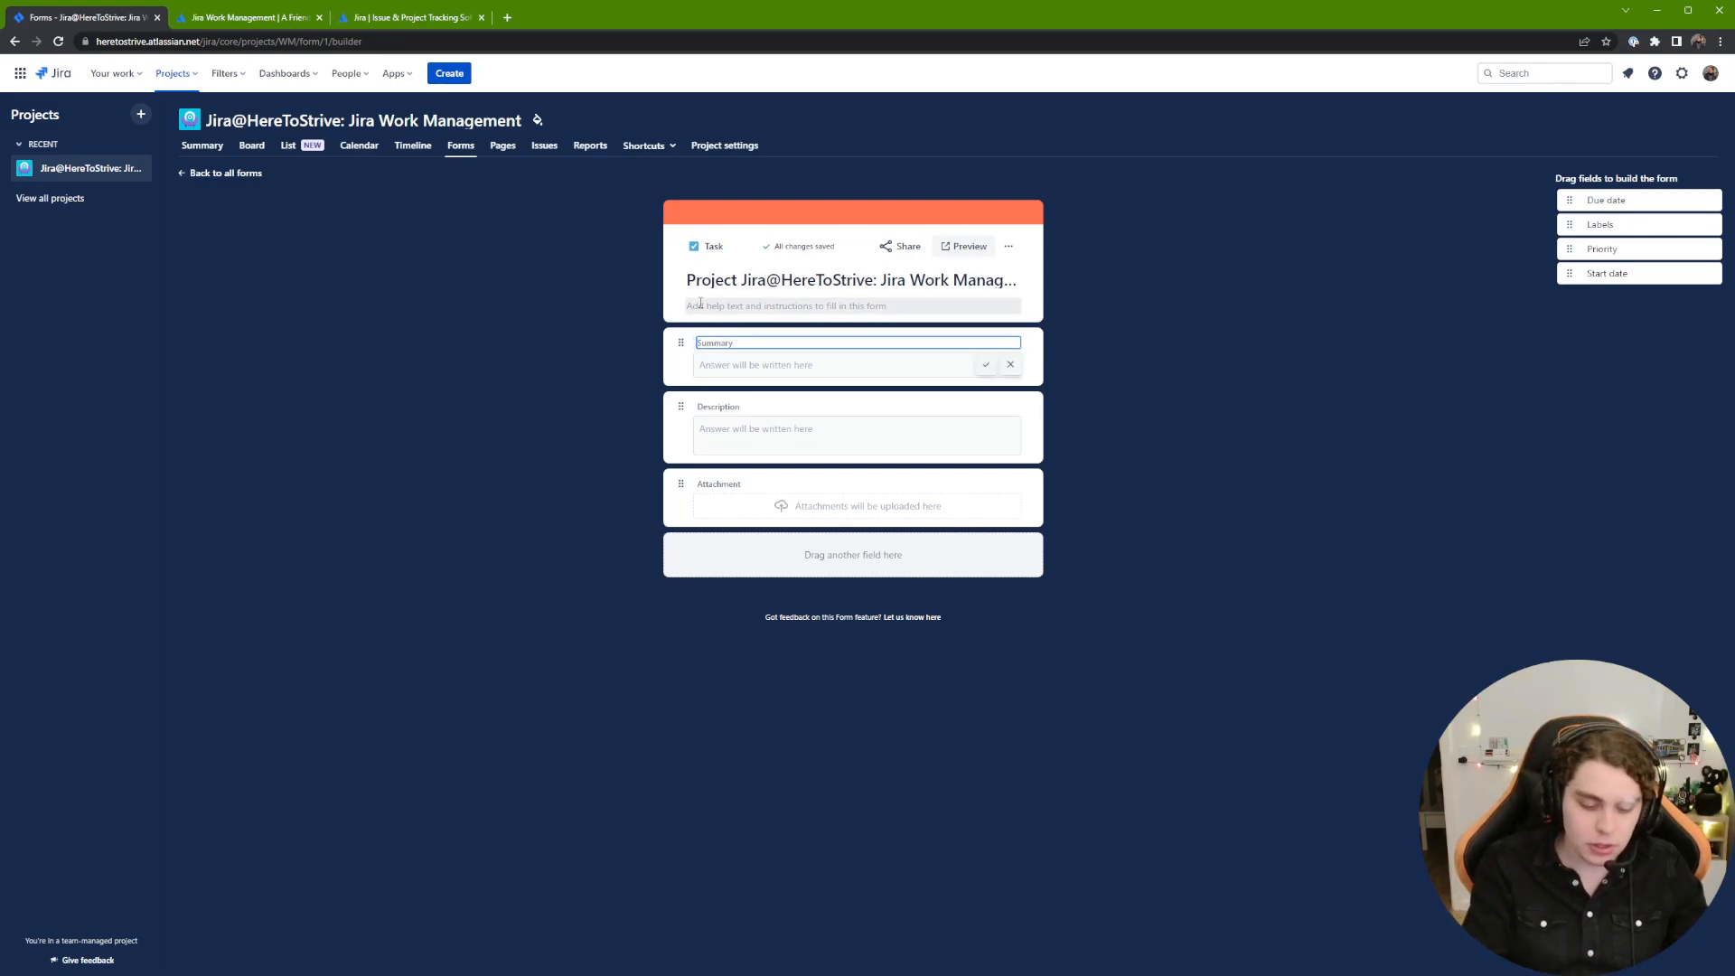
pyautogui.write('Name of Employee')
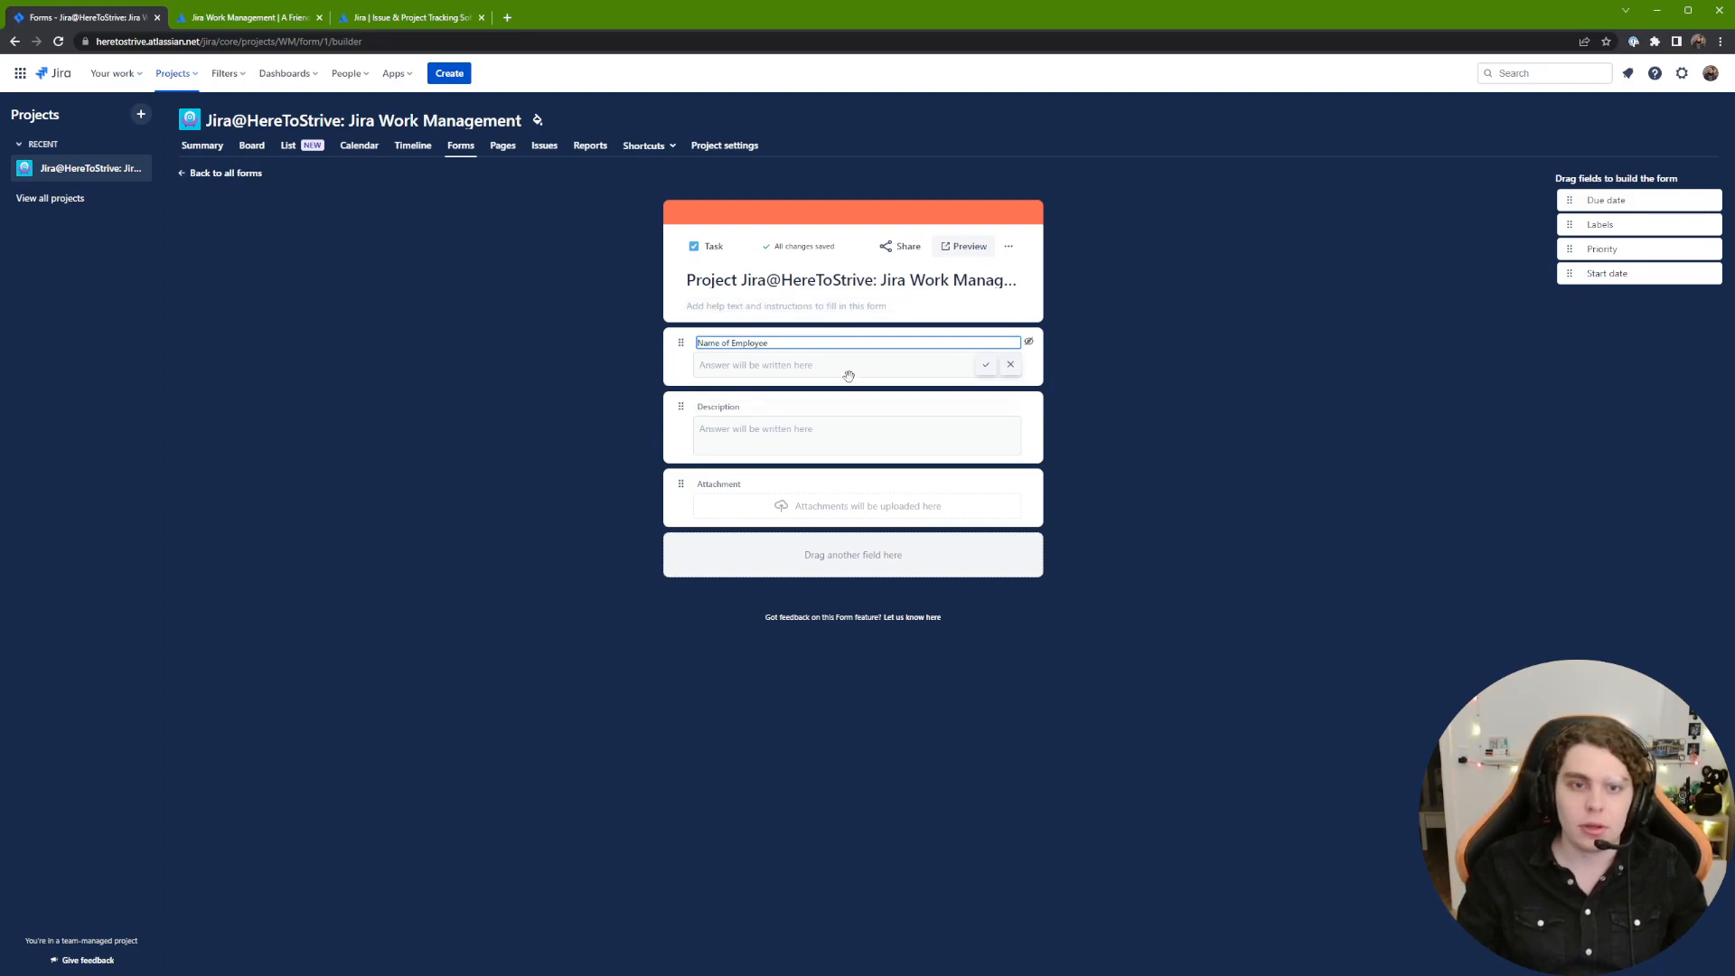
# Step: Relabel Description as Comments and Attachment as Signed Contract
pyautogui.click(740, 408)
pyautogui.write('Comments')
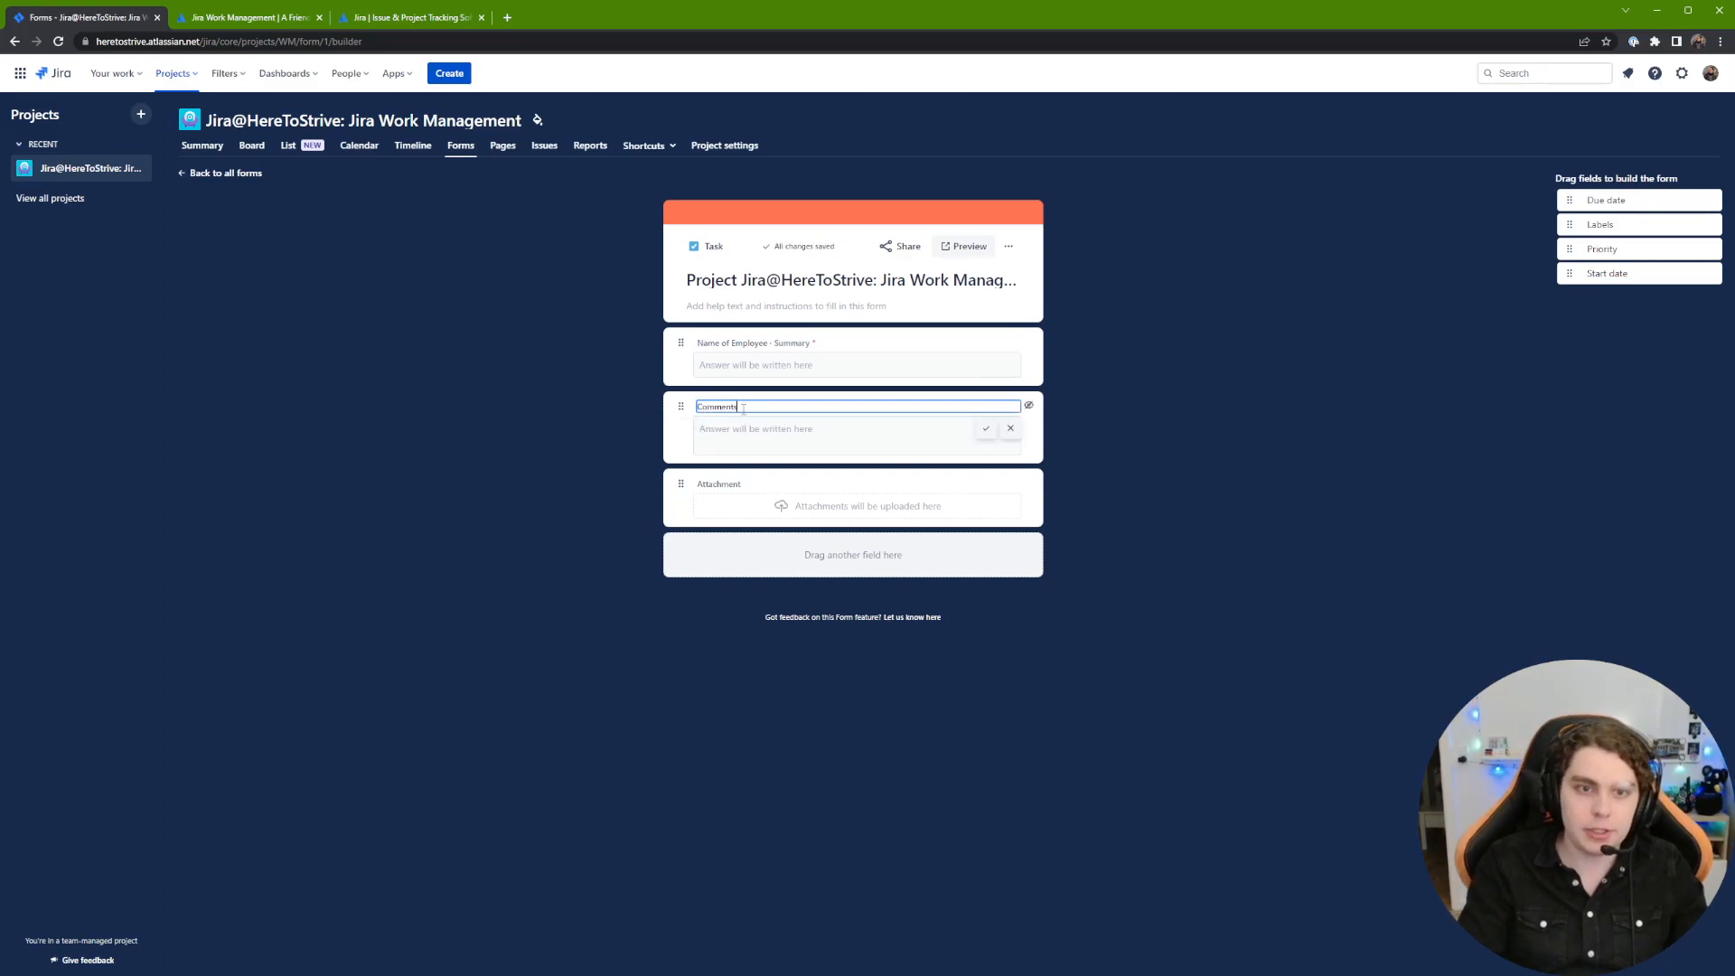
pyautogui.press('Return')
pyautogui.click(740, 484)
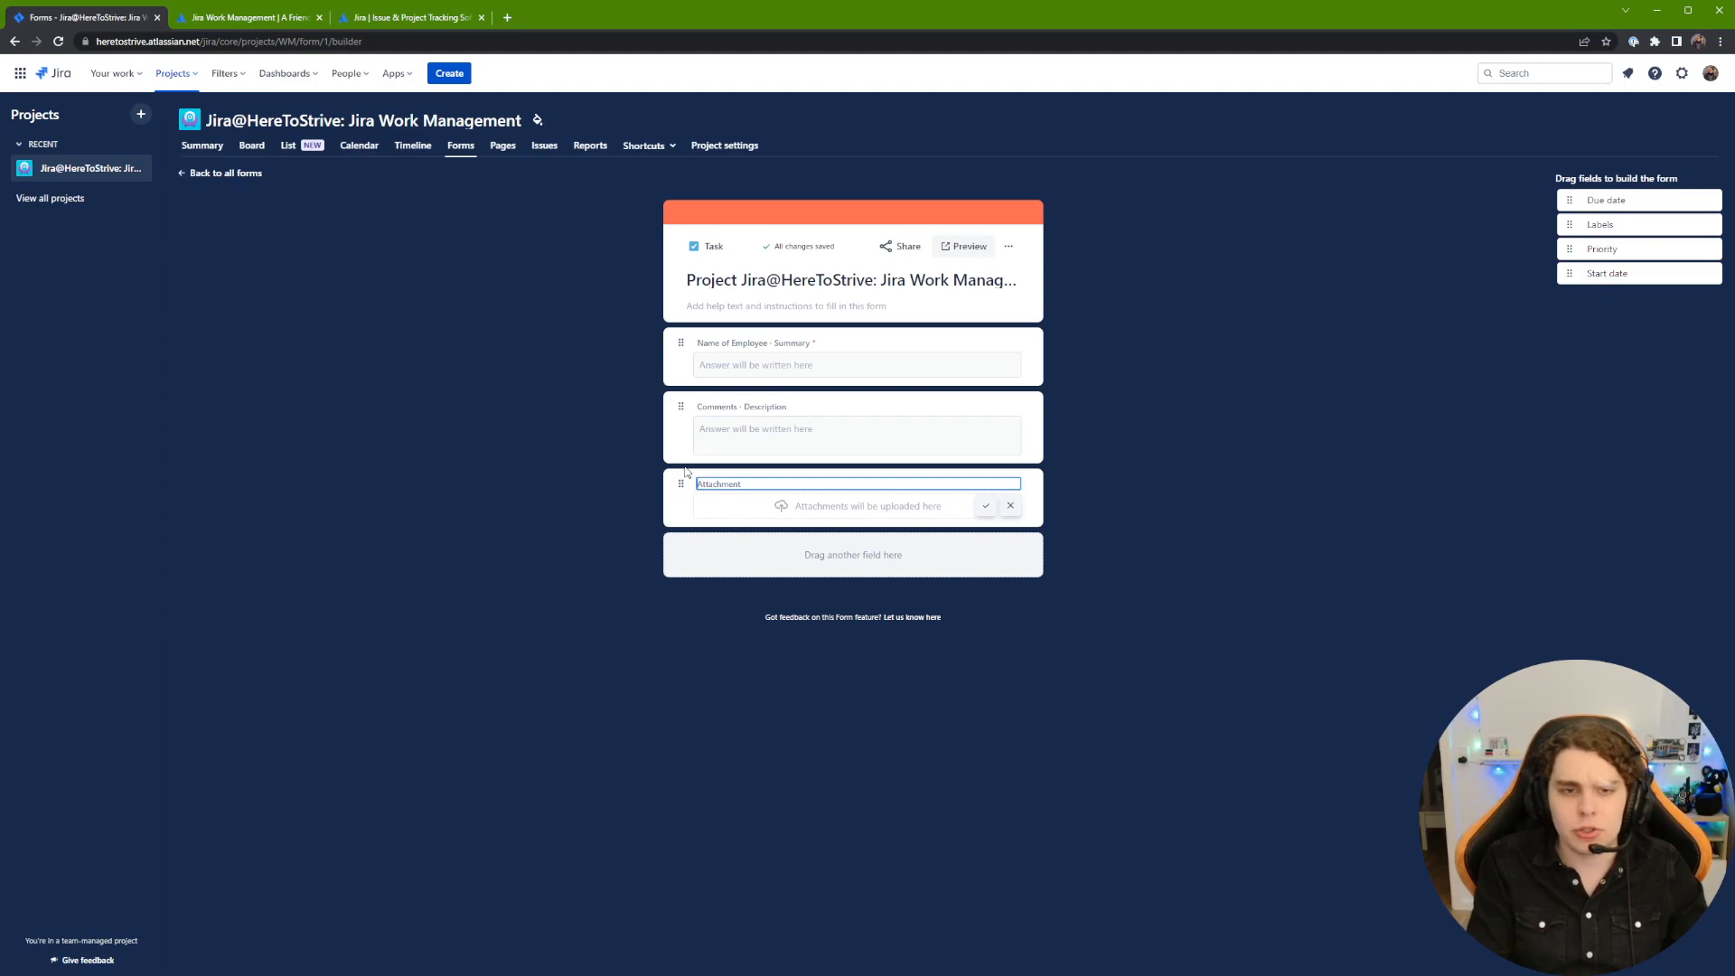
pyautogui.write('Contract')
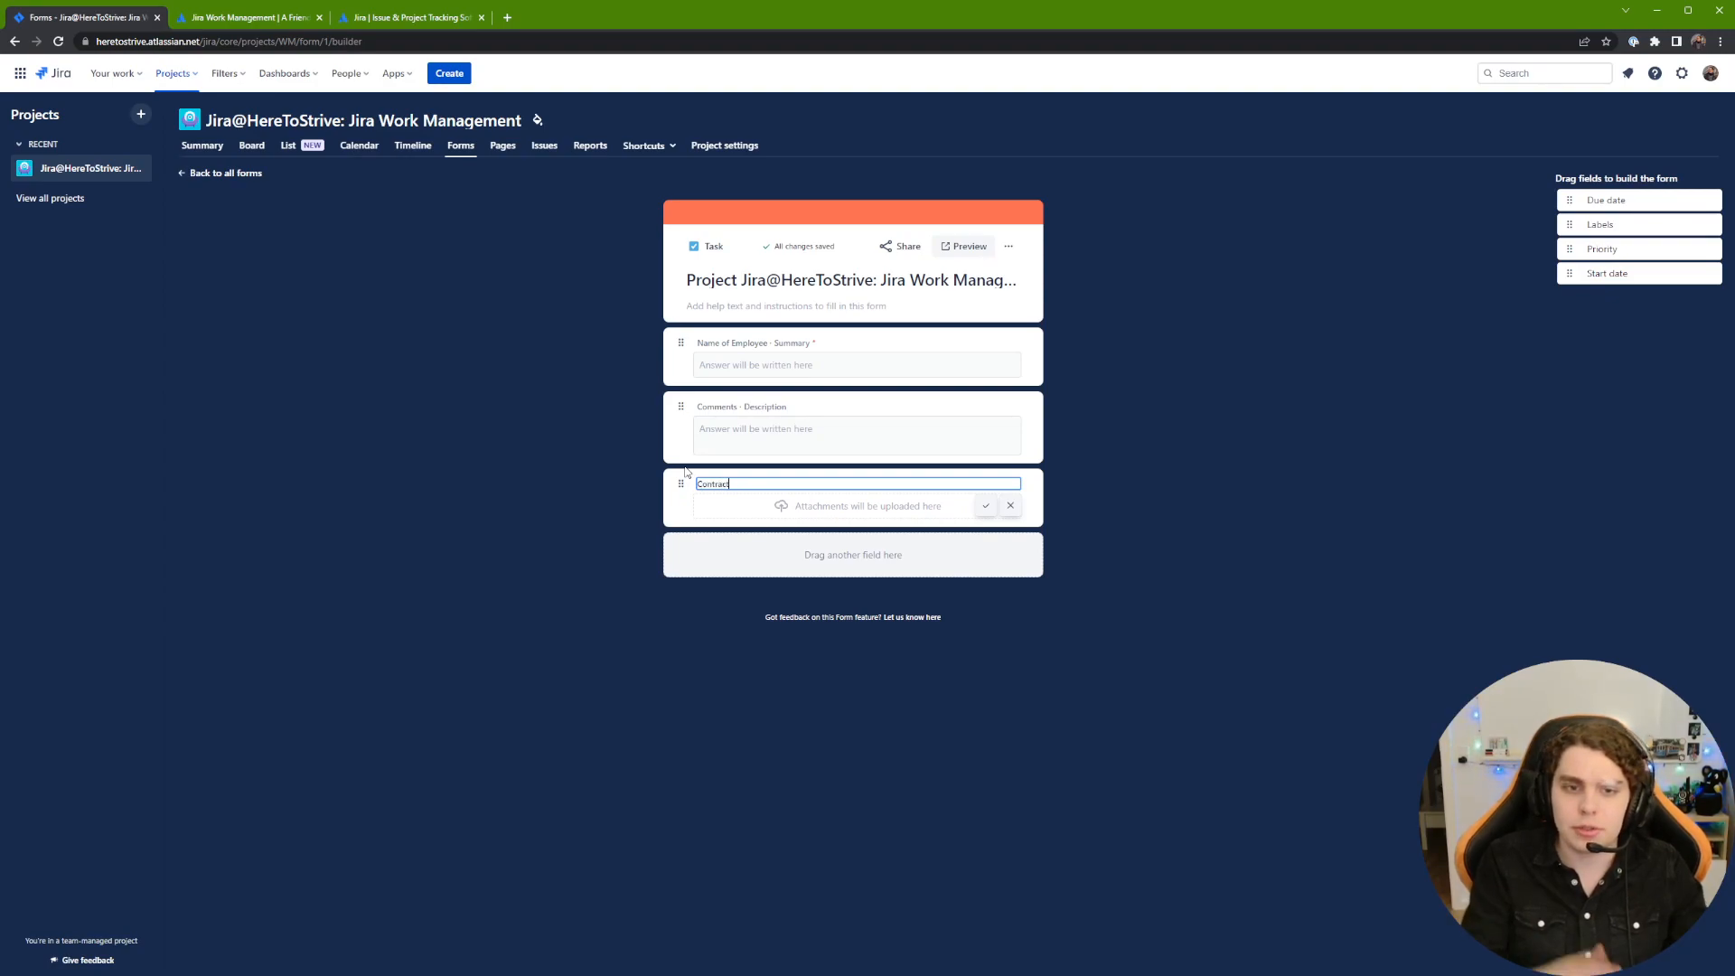
pyautogui.write('Signed')
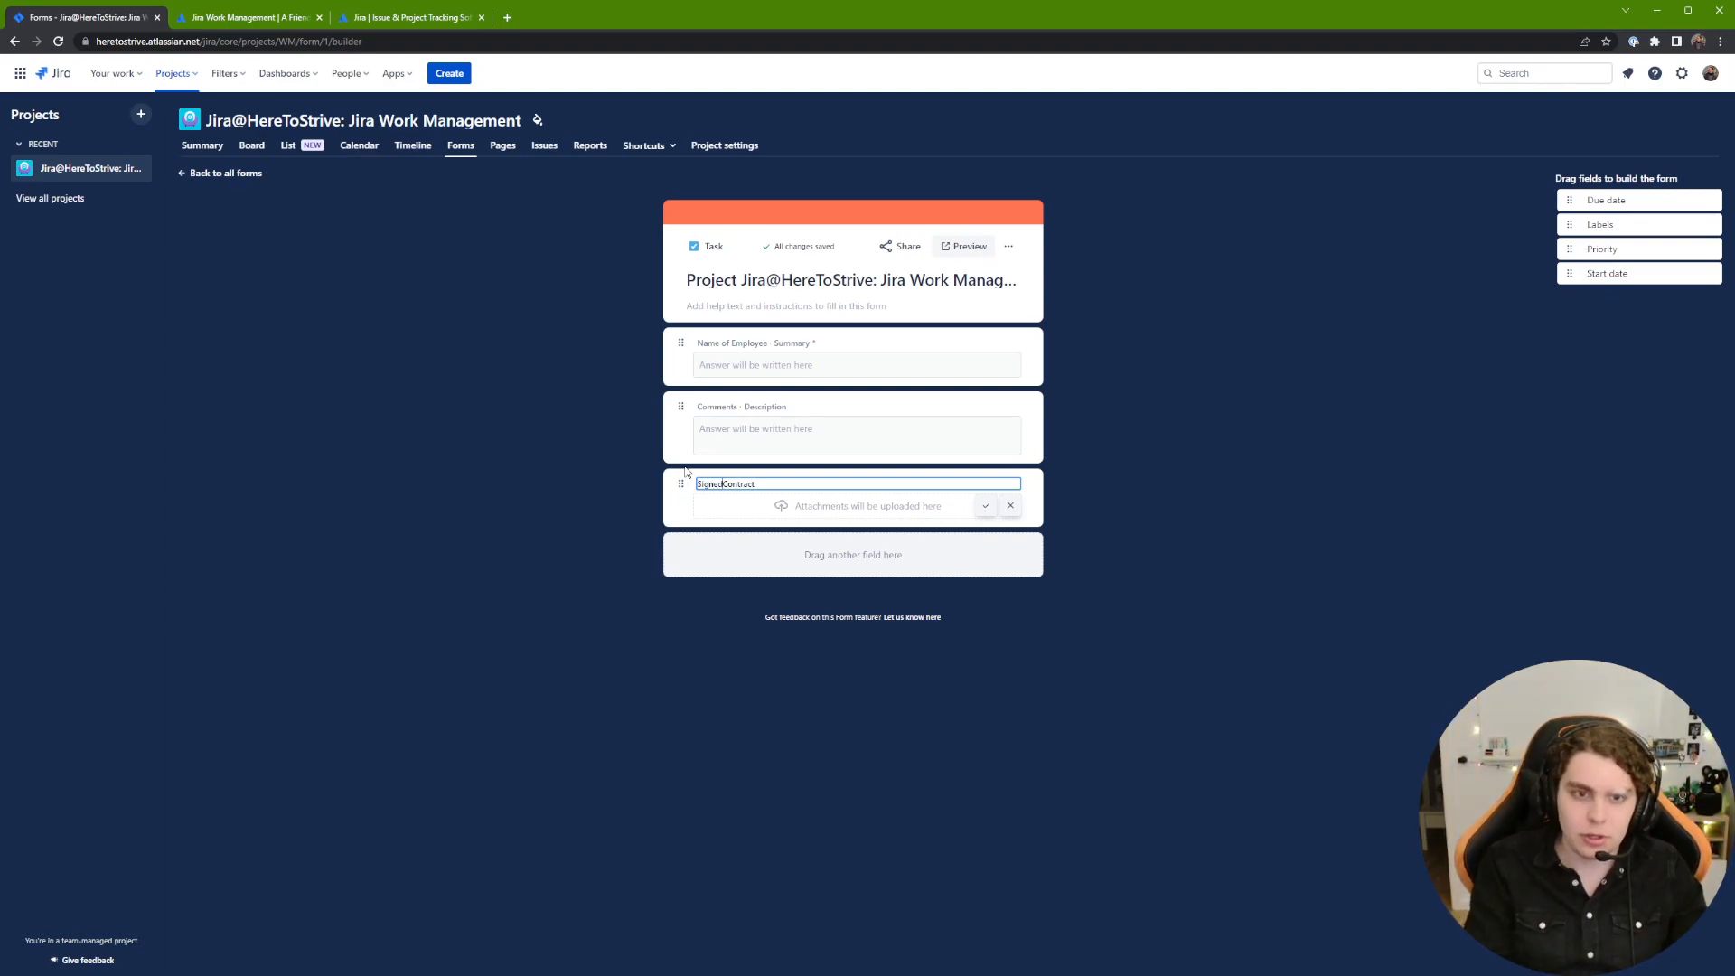
pyautogui.click(985, 505)
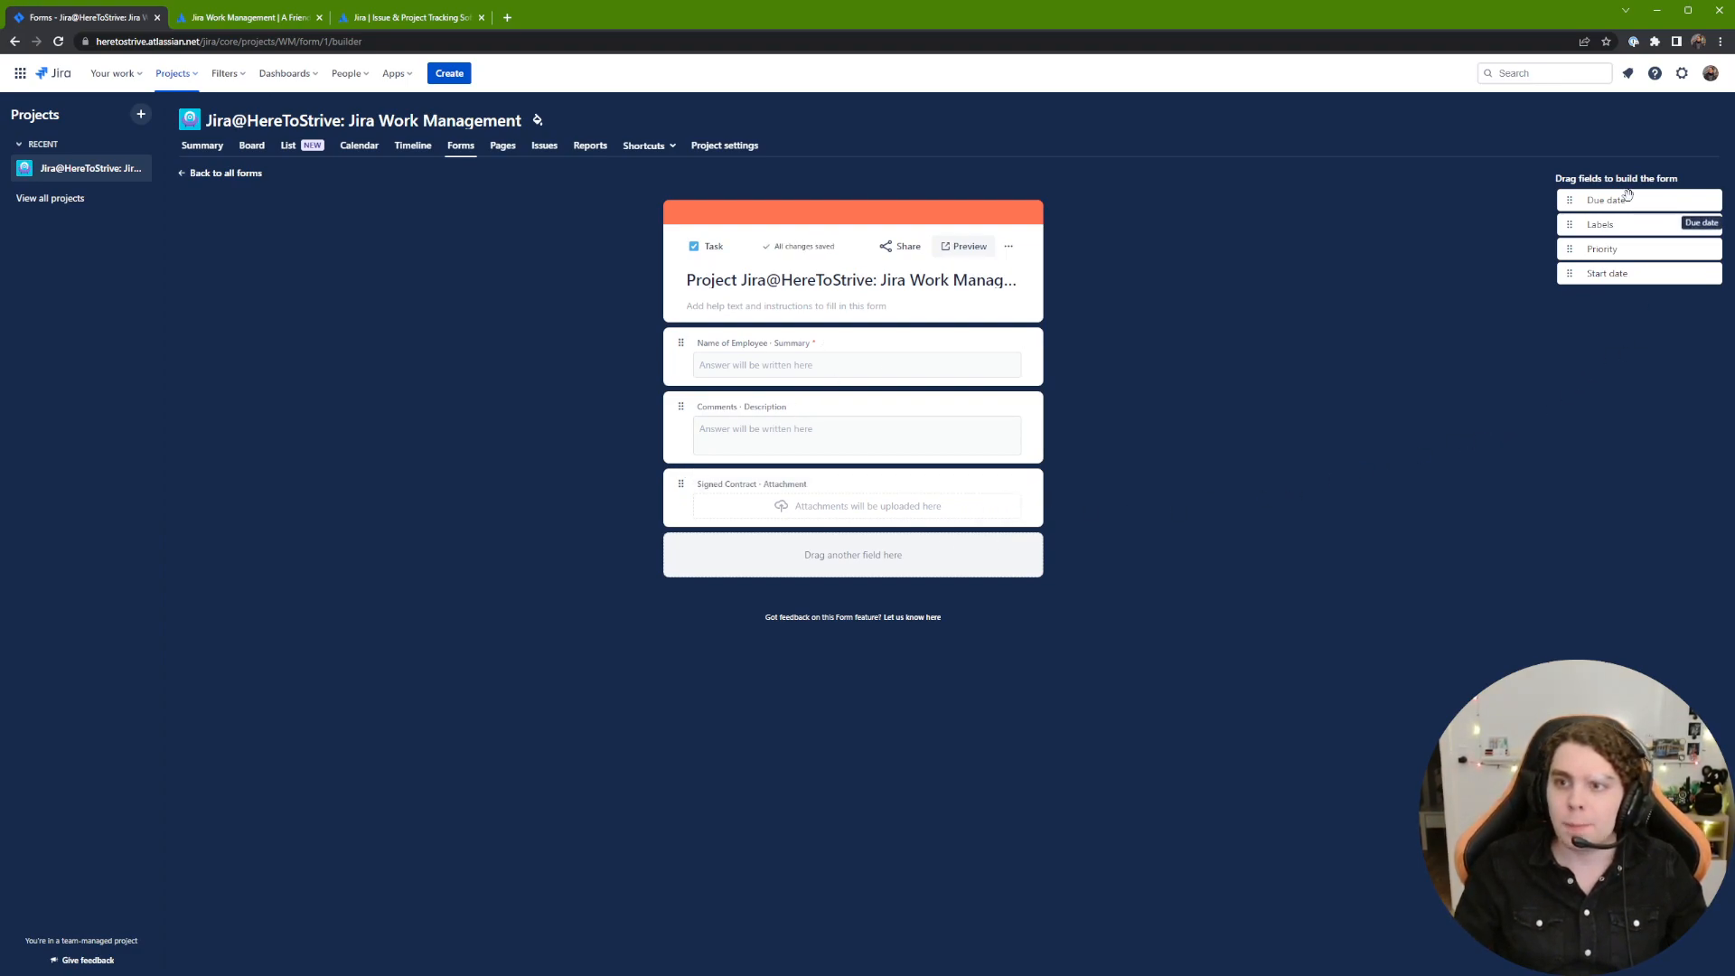
# Step: Add a Due date field to the form labelled Onboard Date
pyautogui.moveTo(1631, 198); pyautogui.dragTo(711, 544)
pyautogui.click(711, 545)
pyautogui.write('Onboard date')
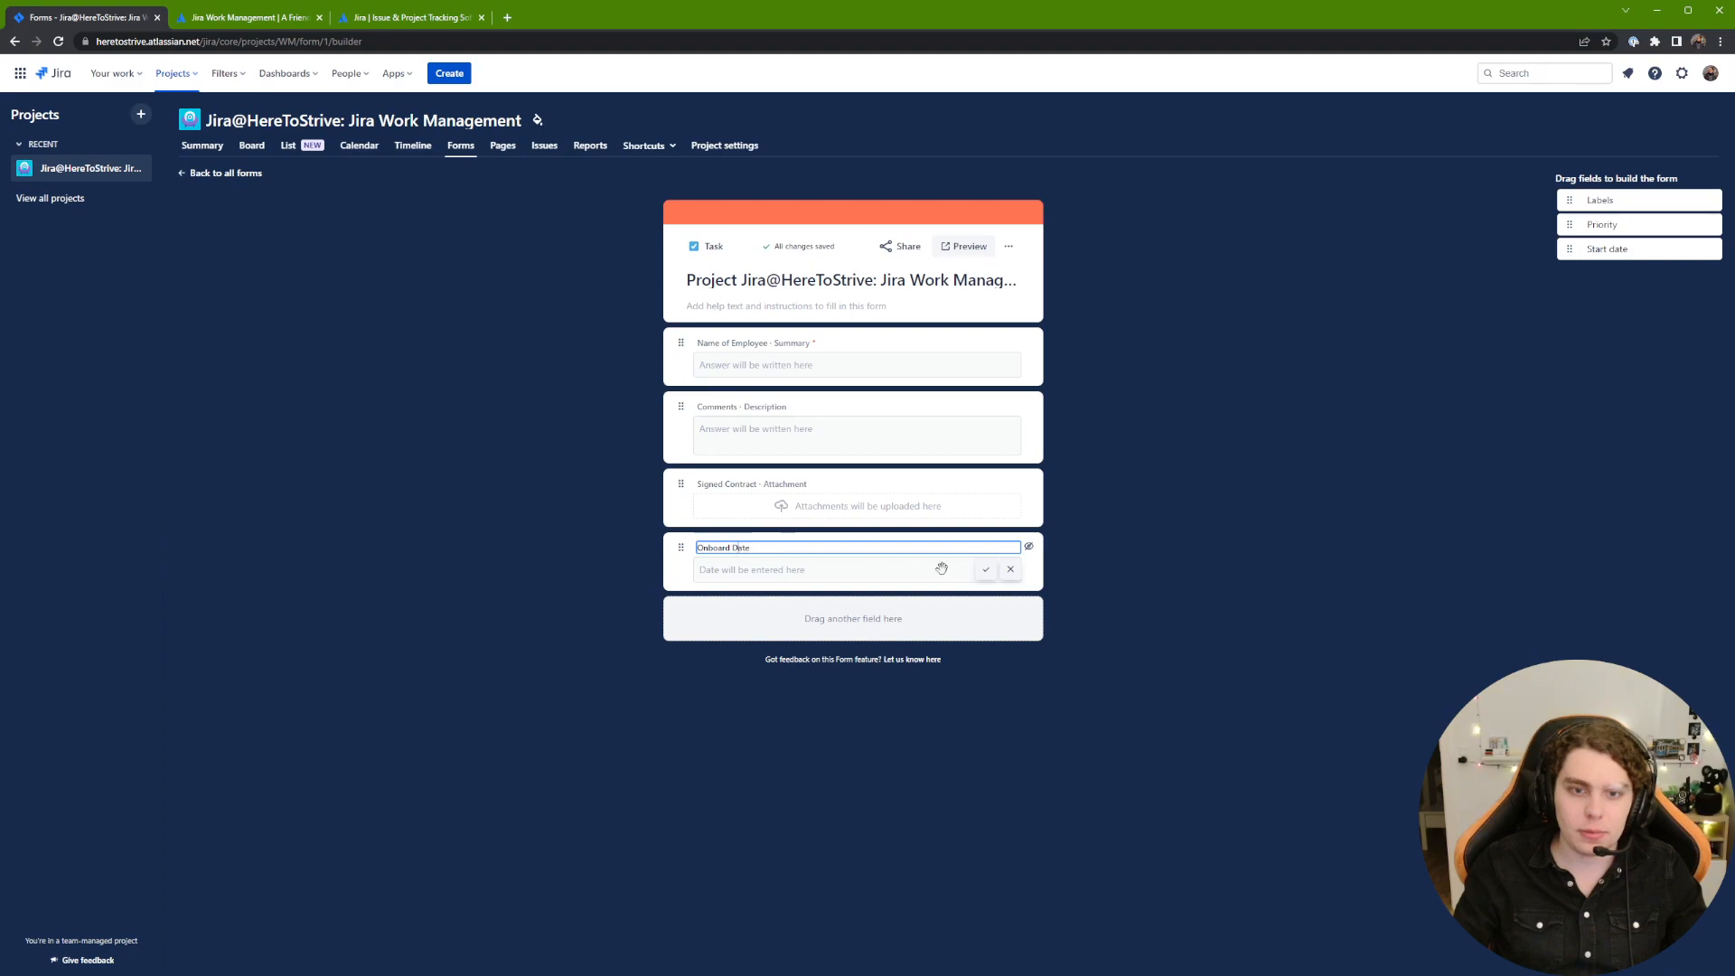
pyautogui.click(986, 569)
# Step: Reorder fields to Name of Employee, Onboard Date, Signed Contract, Comments
pyautogui.moveTo(683, 548); pyautogui.dragTo(684, 409)
pyautogui.moveTo(681, 470); pyautogui.dragTo(685, 537)
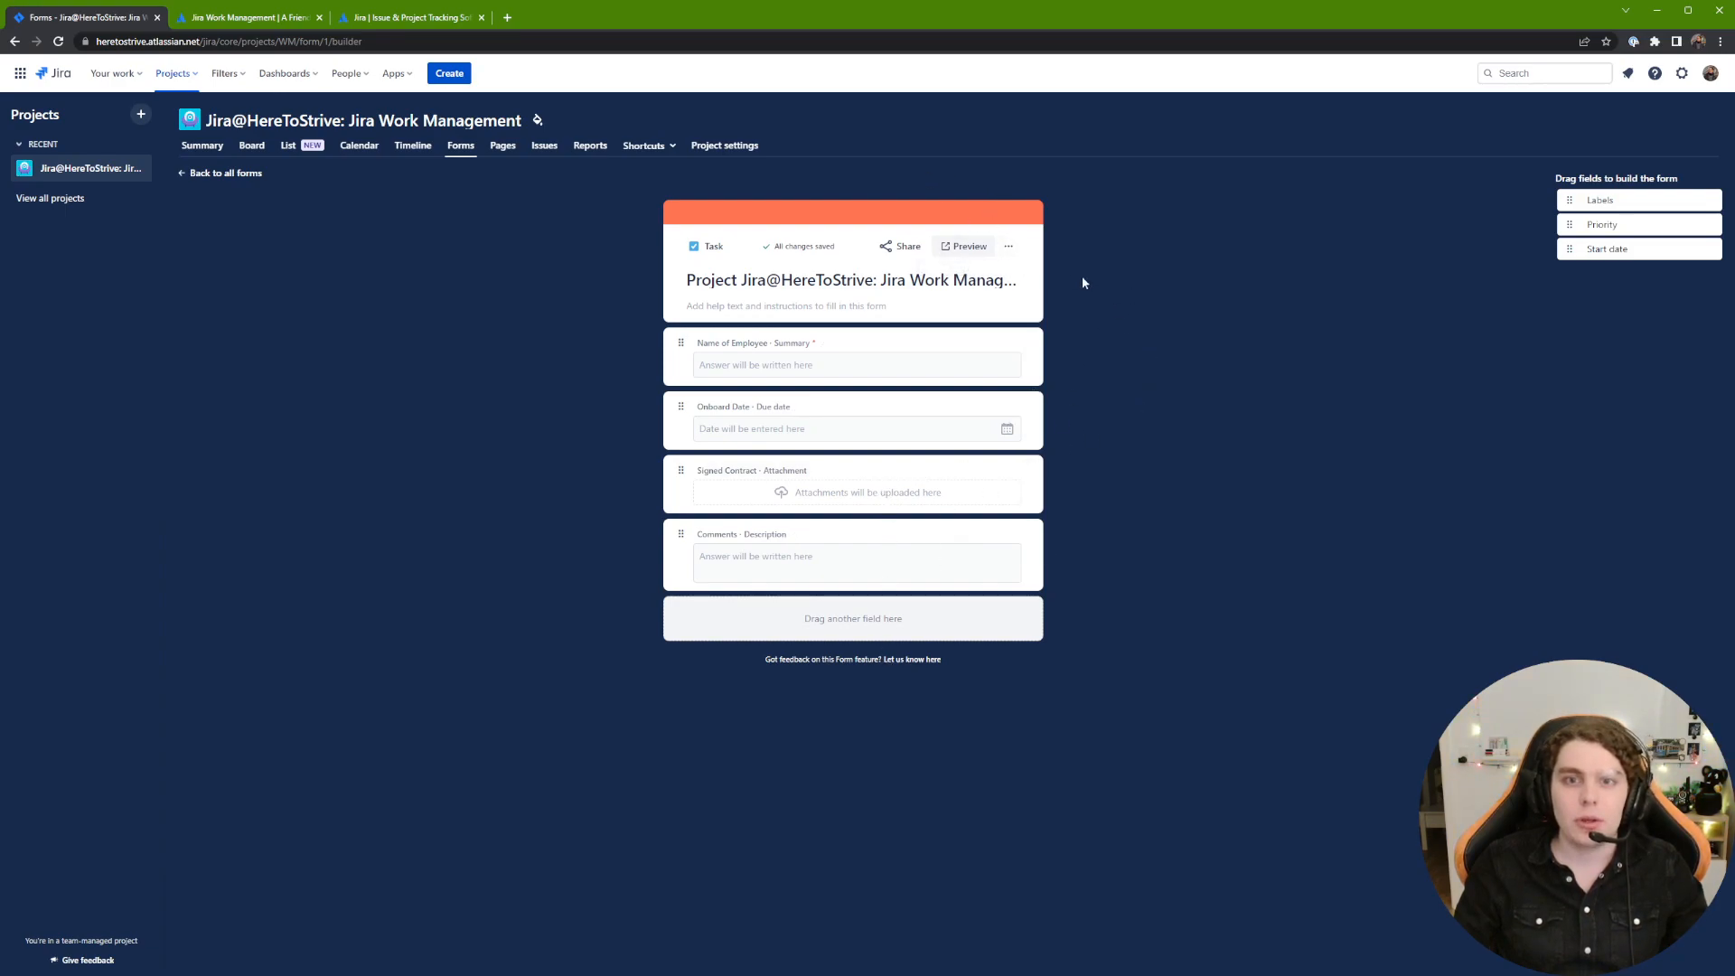
pyautogui.click(1010, 245)
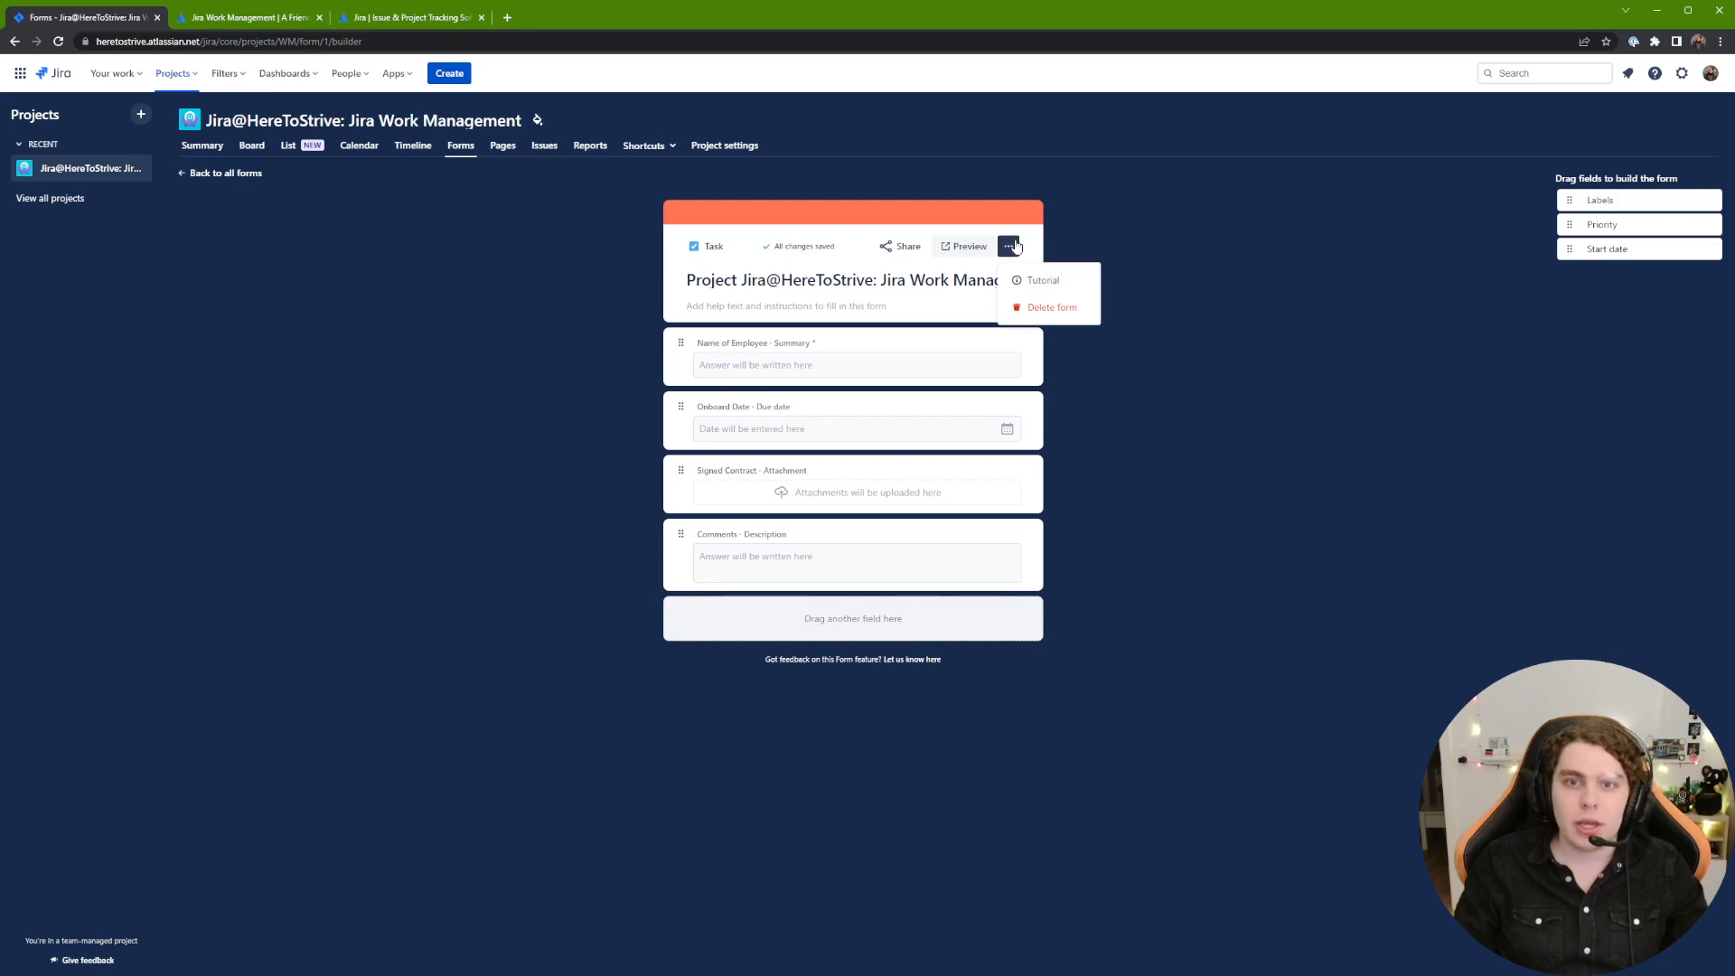
# Step: Preview the form, entering the employee's full name and onboard date 31 March 2023
pyautogui.click(962, 247)
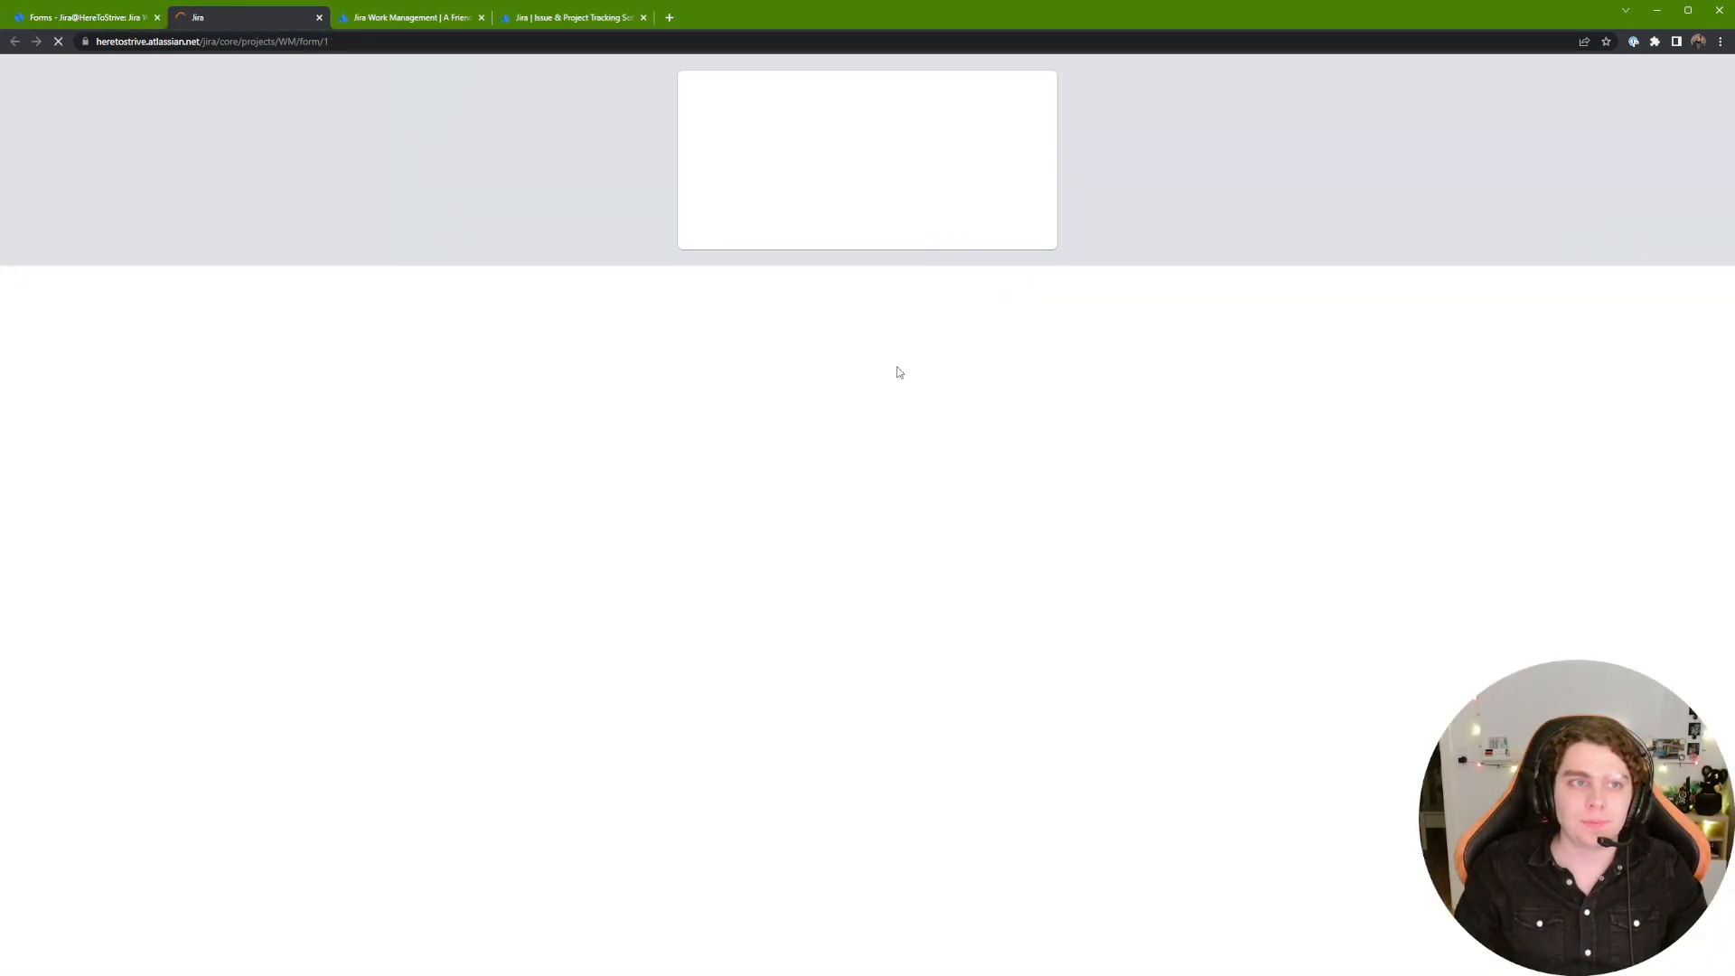
pyautogui.click(779, 168)
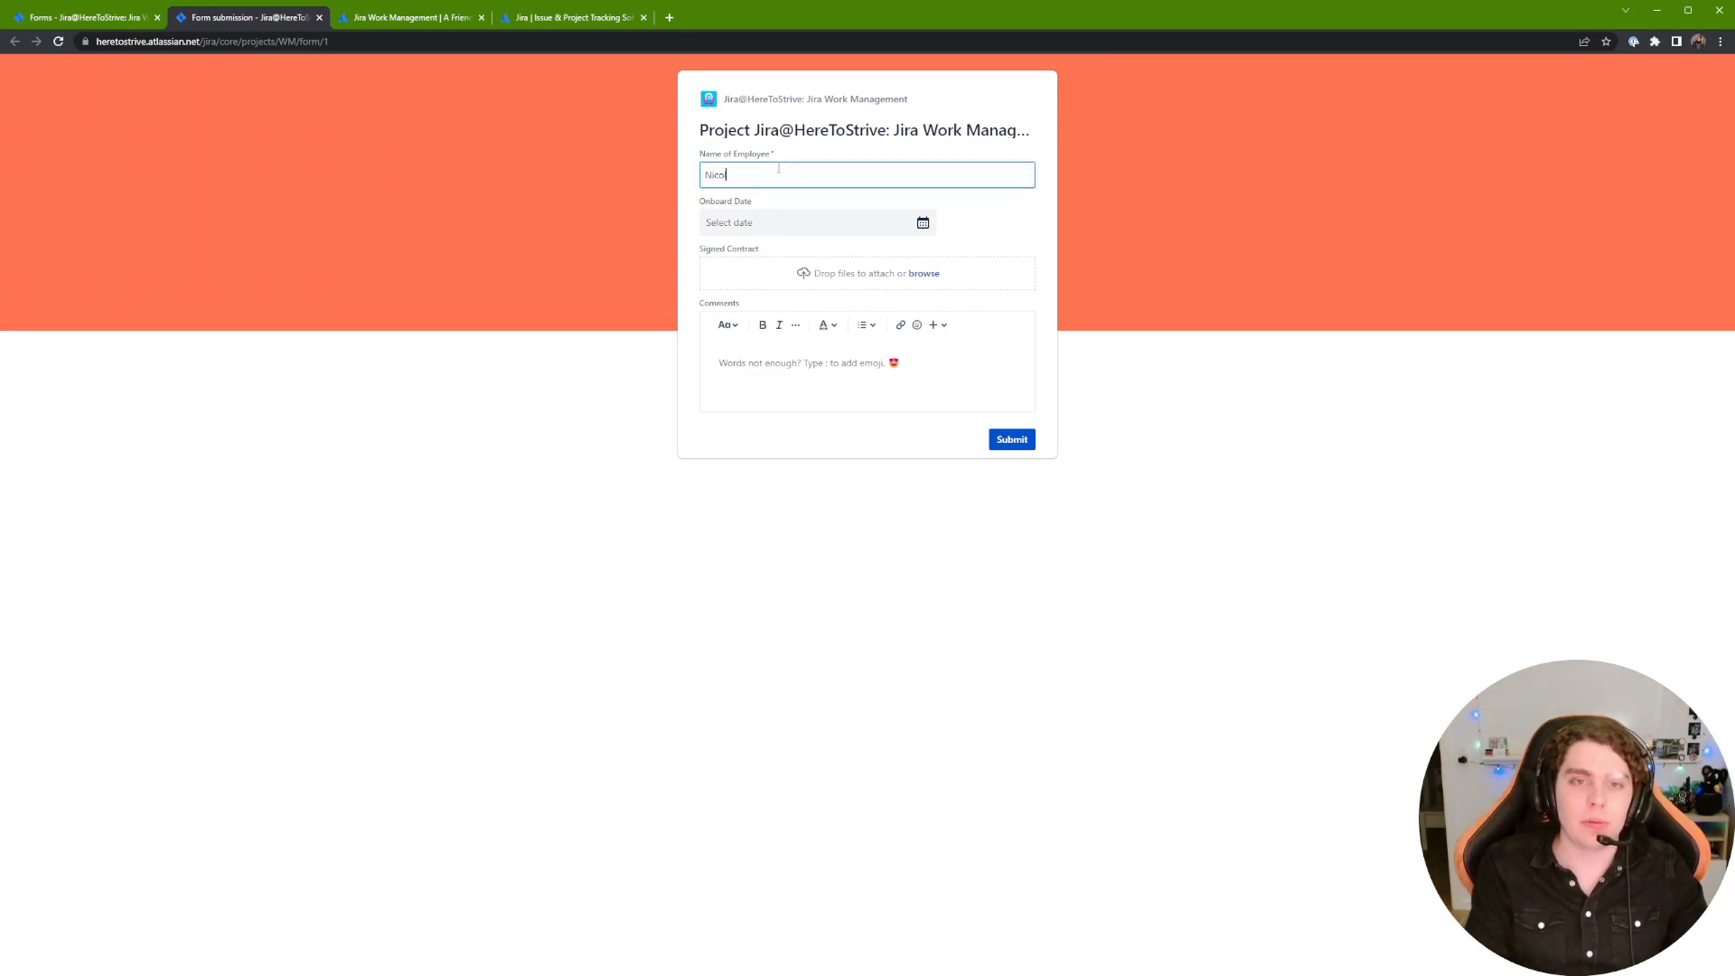
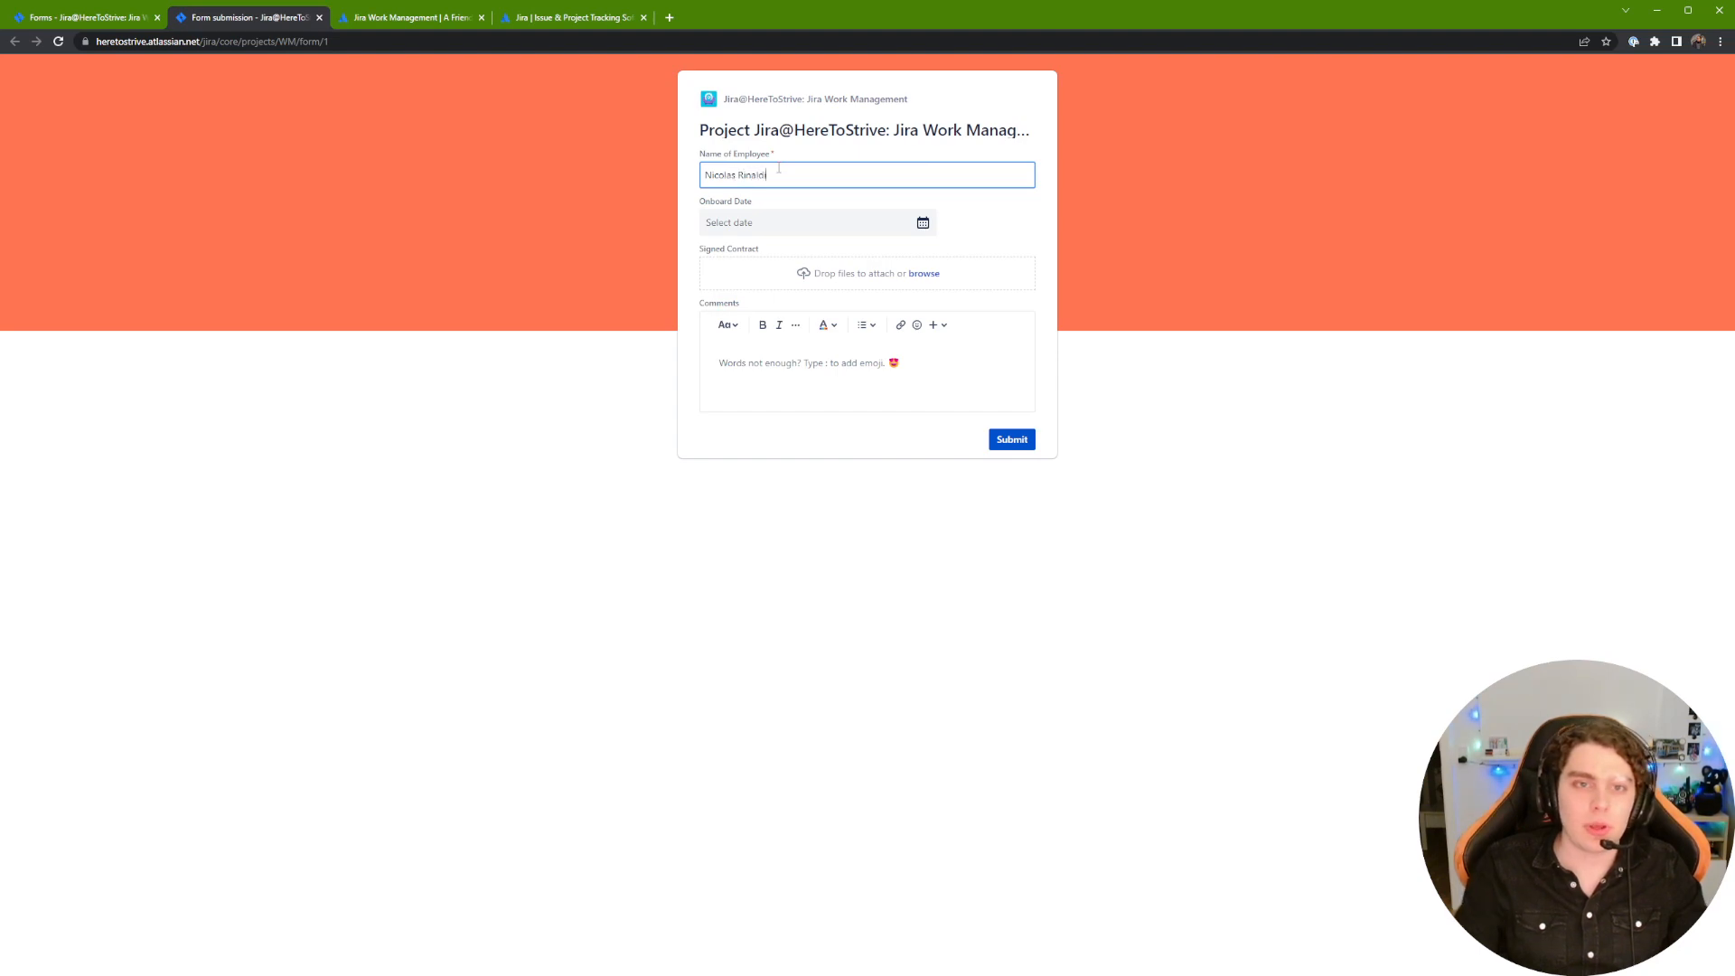
pyautogui.click(889, 225)
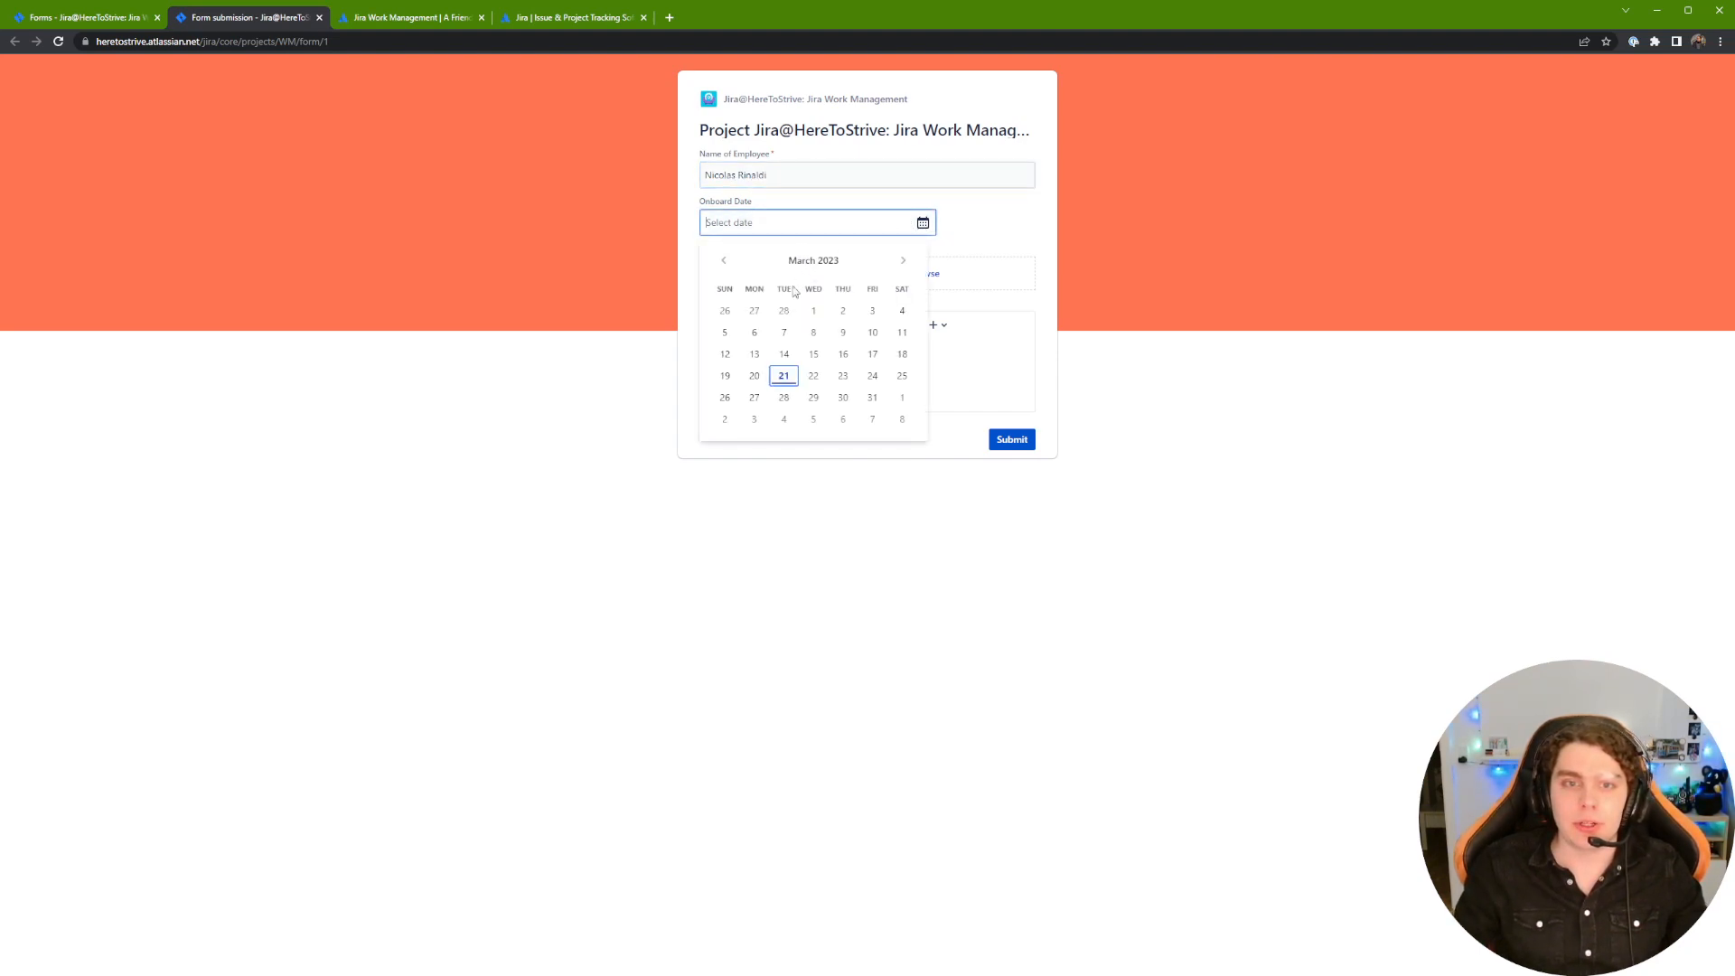
pyautogui.click(871, 400)
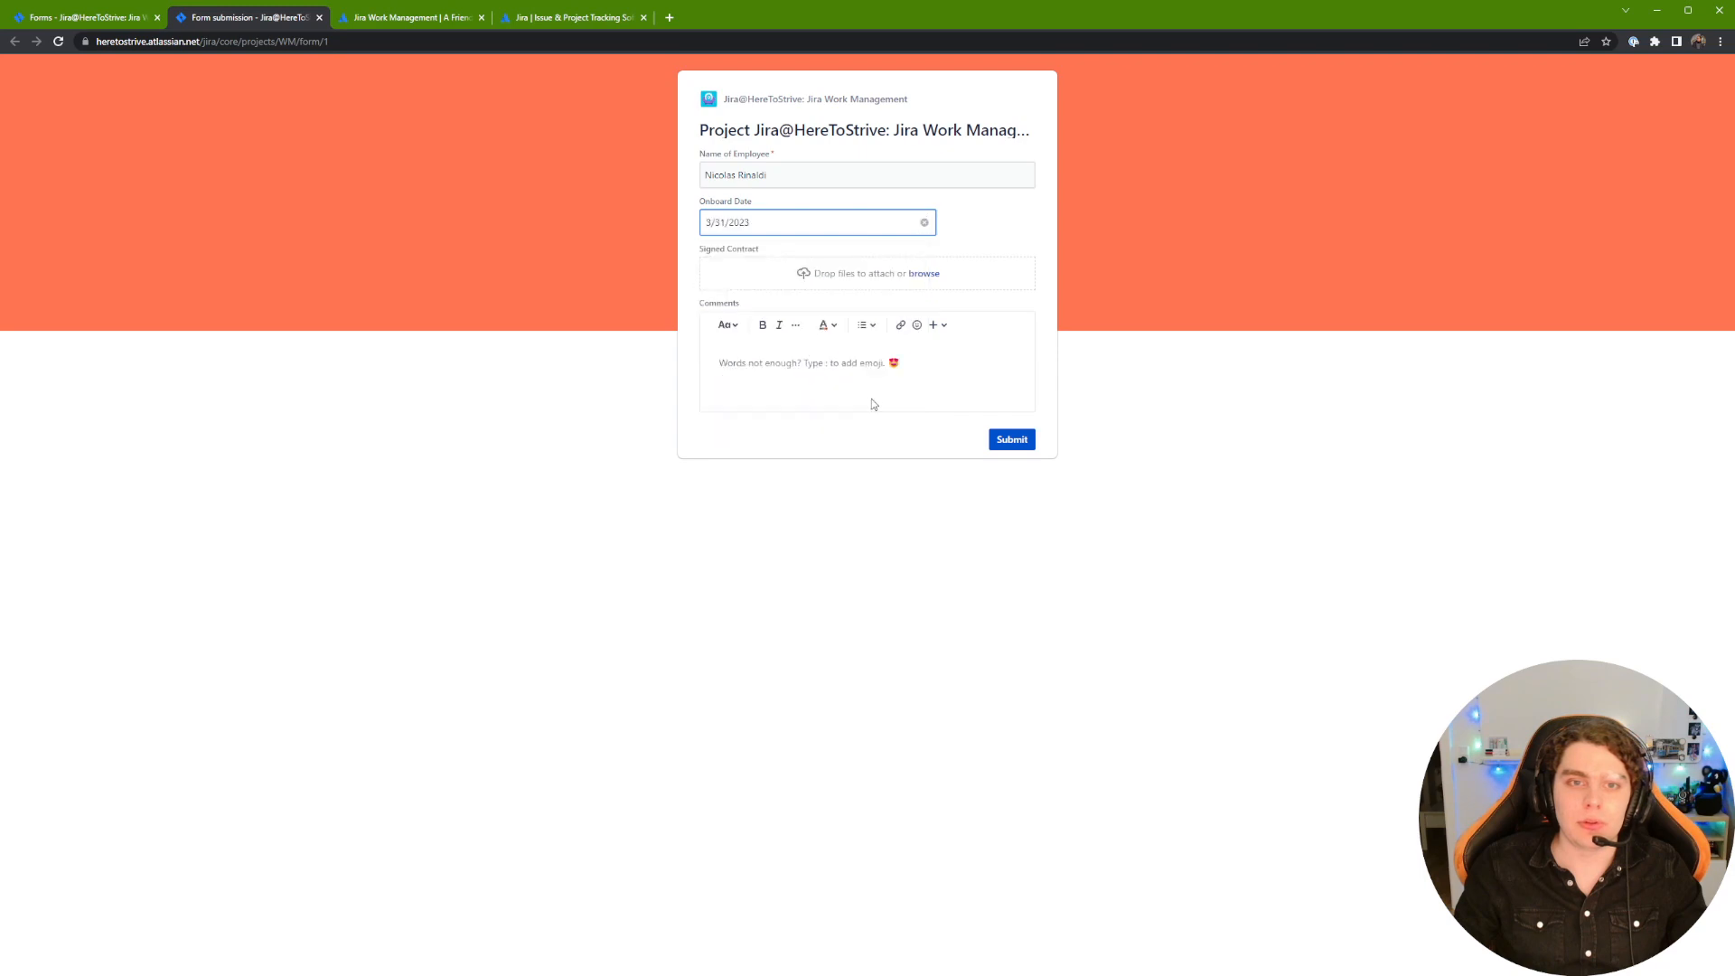
pyautogui.click(707, 257)
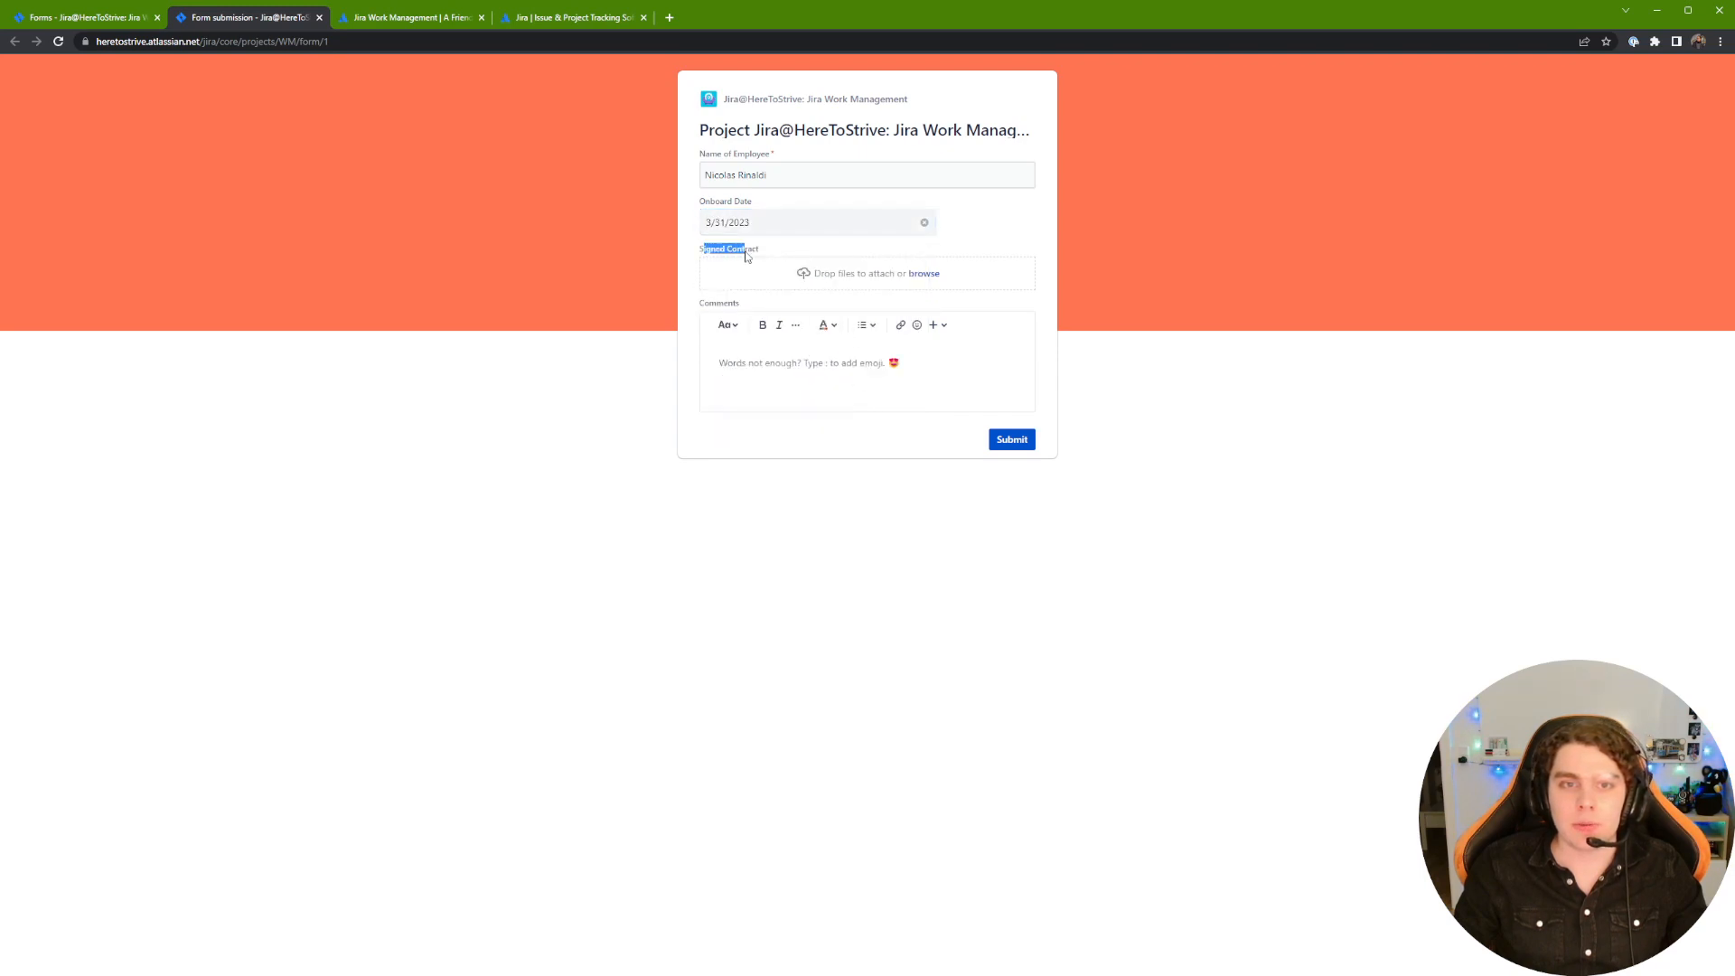
# Step: Comment 'No signed contract yet', submit the form and return to the form builder
pyautogui.click(853, 400)
pyautogui.write('No')
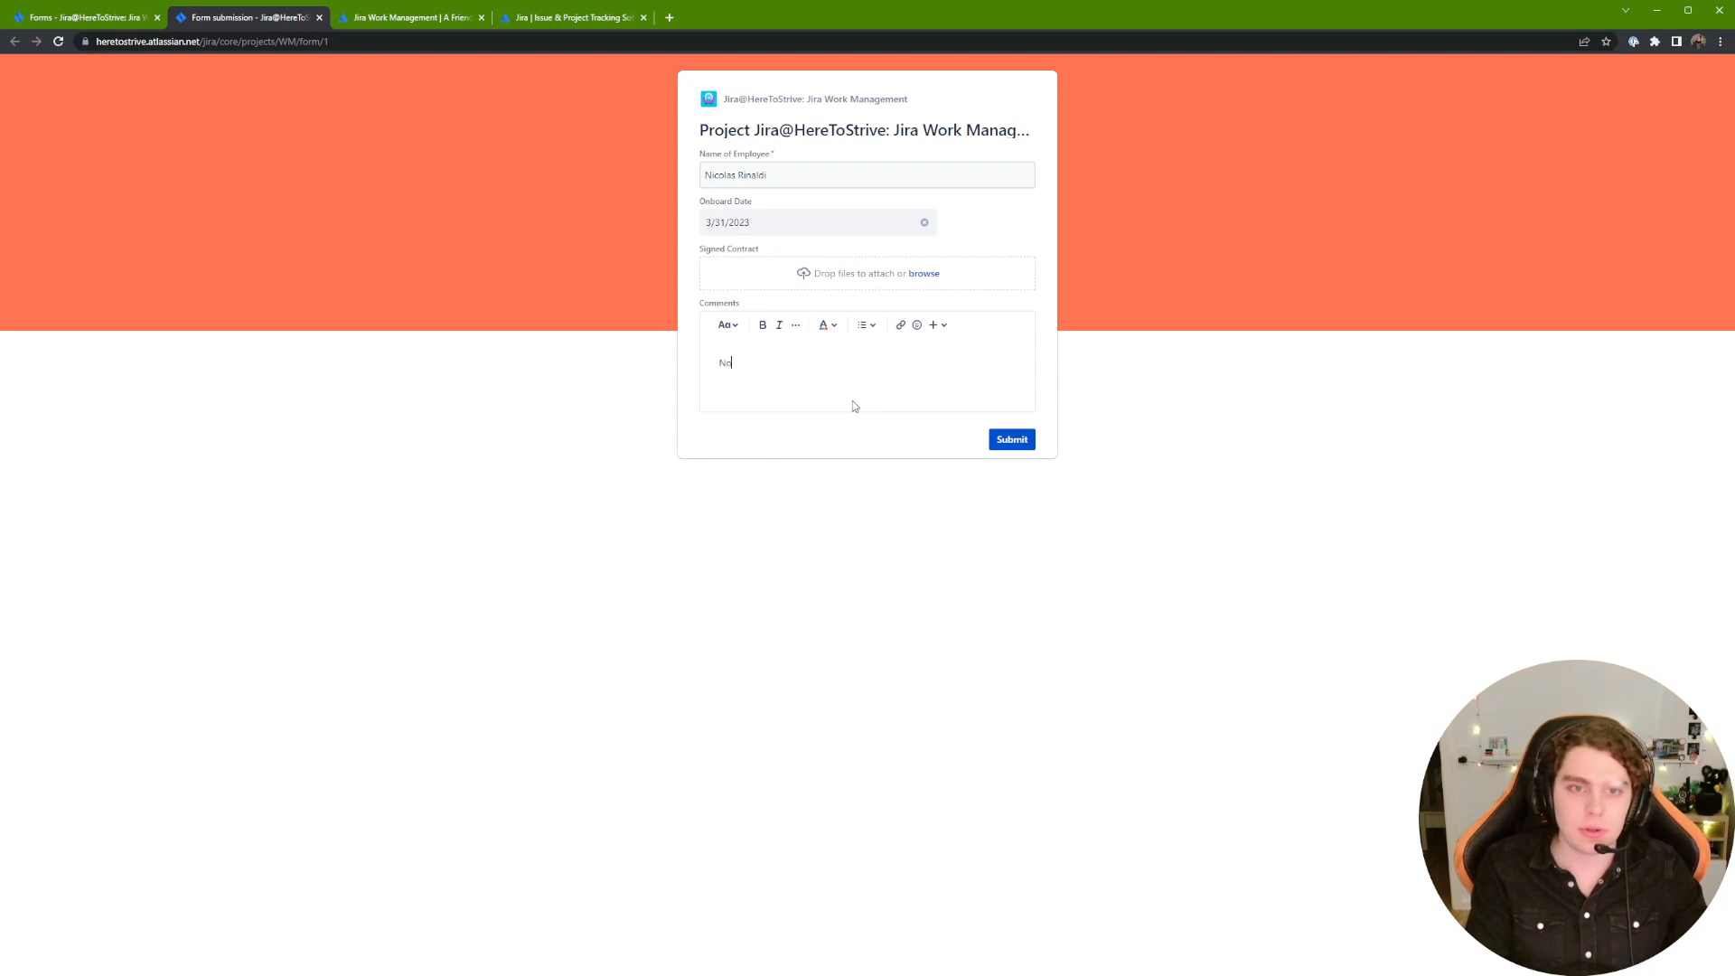
pyautogui.write(' signed contract yet')
pyautogui.click(1010, 438)
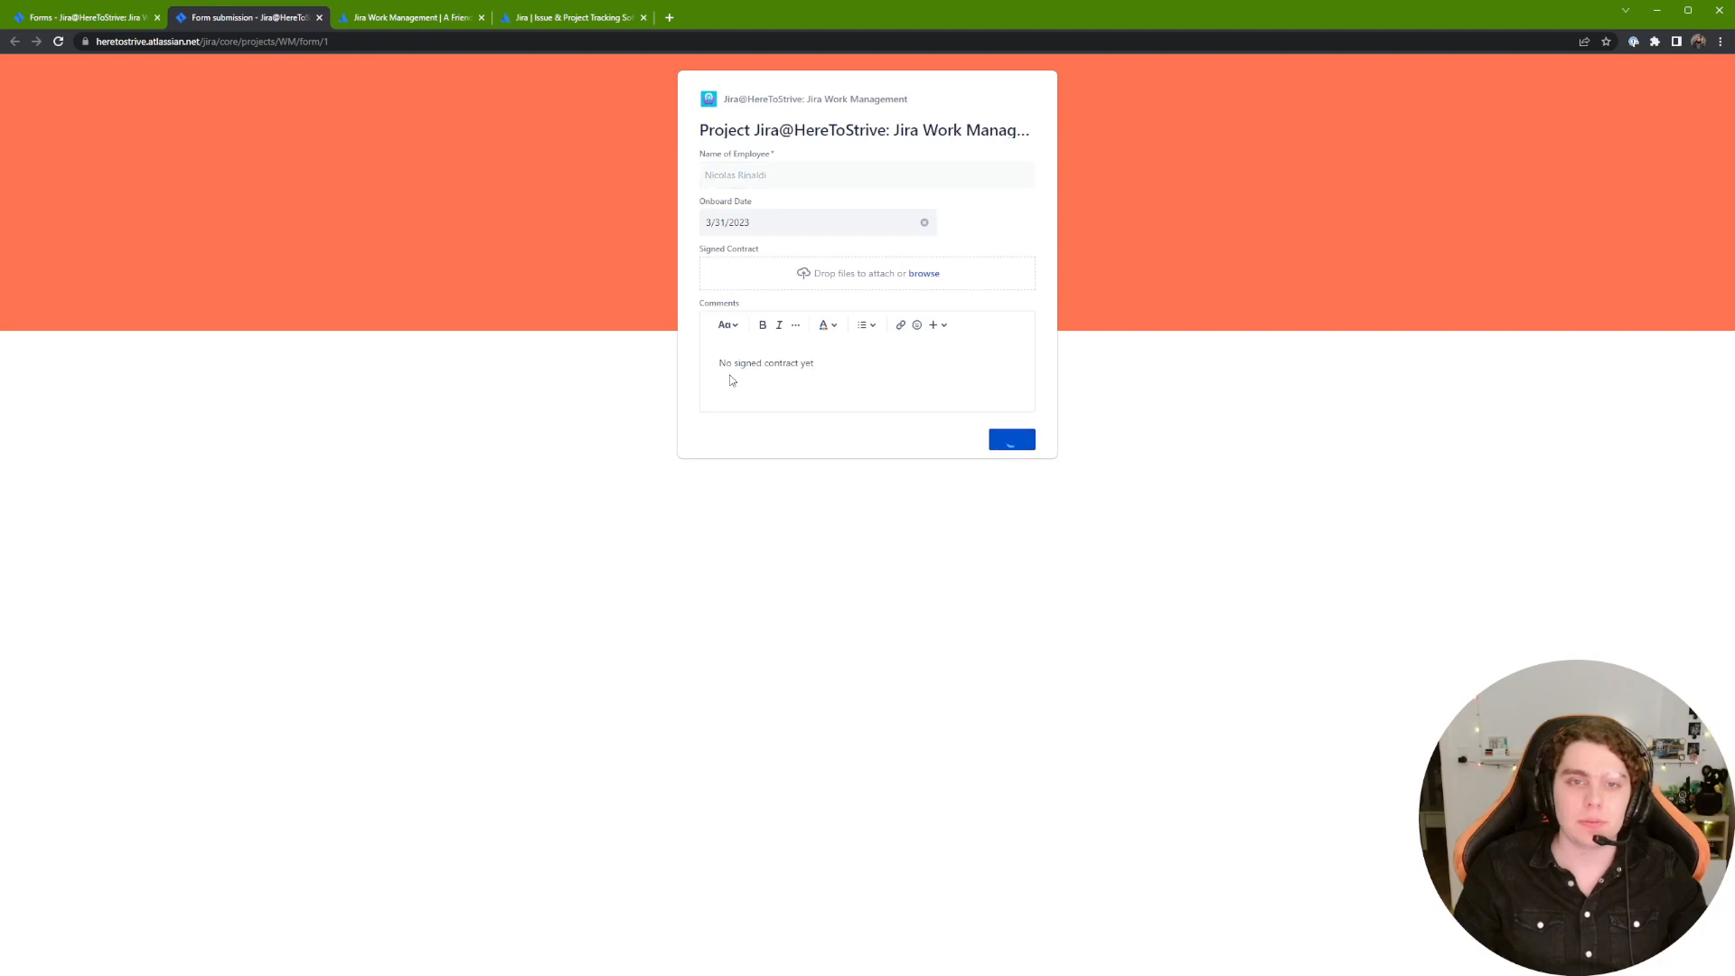
pyautogui.click(140, 23)
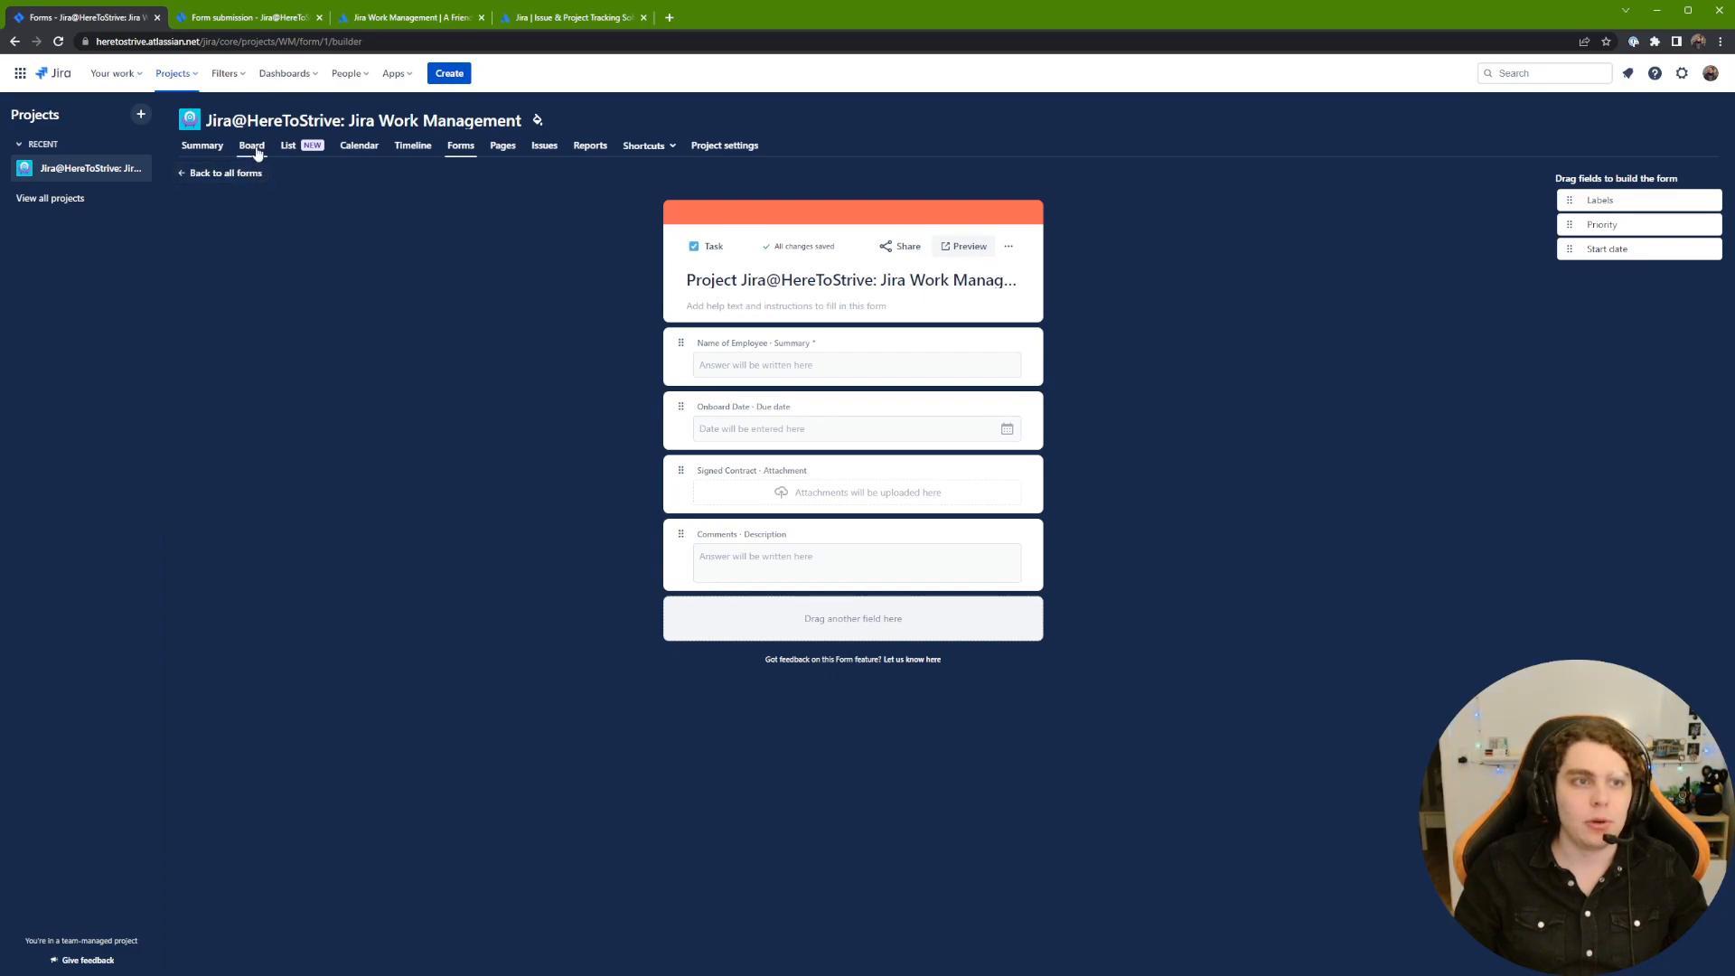
# Step: Open WM-6 from the issue list to check its form submission, then close it
pyautogui.click(301, 147)
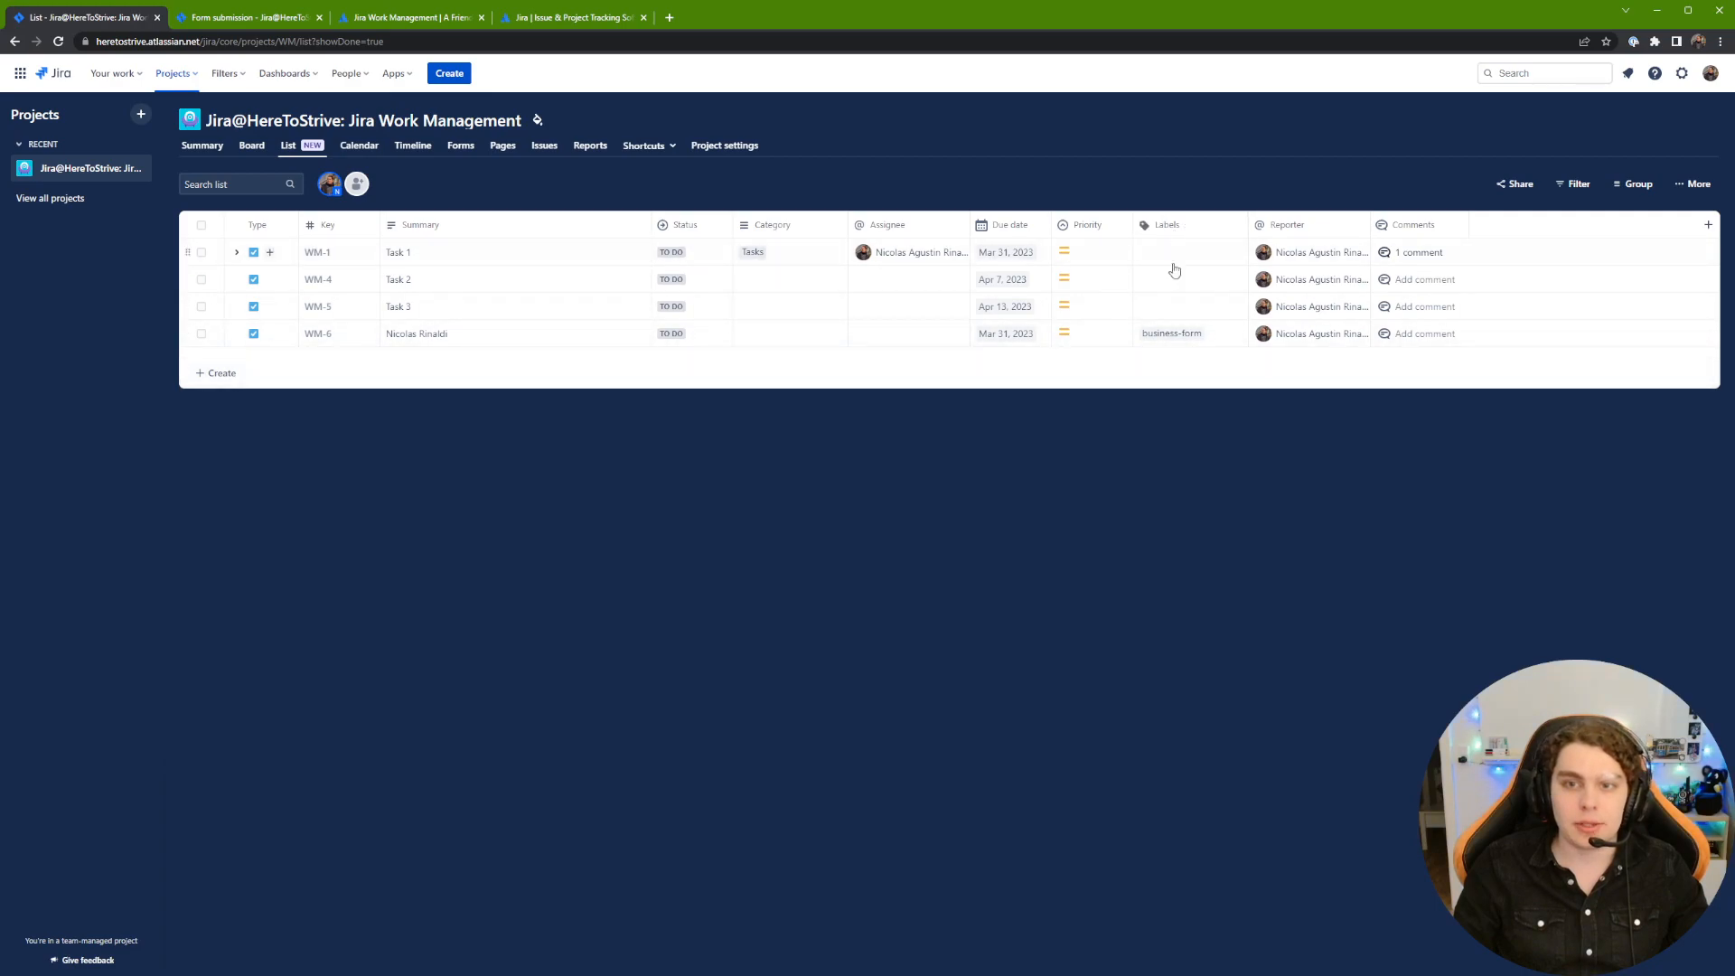
pyautogui.click(319, 333)
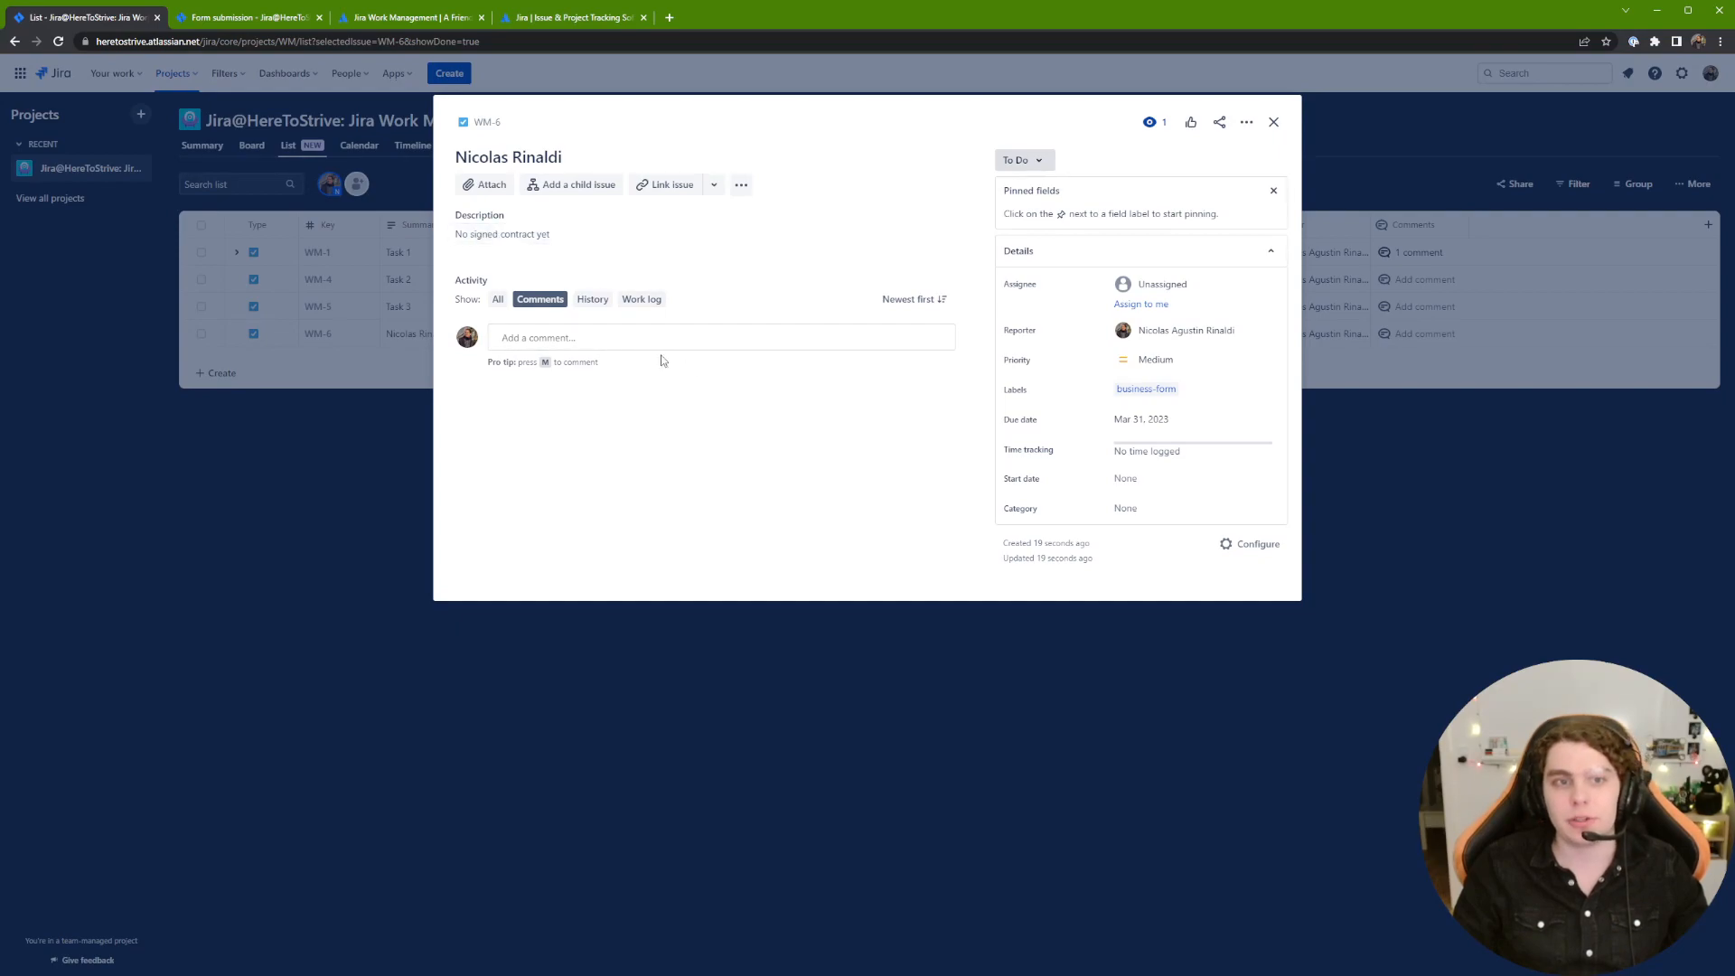
pyautogui.click(282, 18)
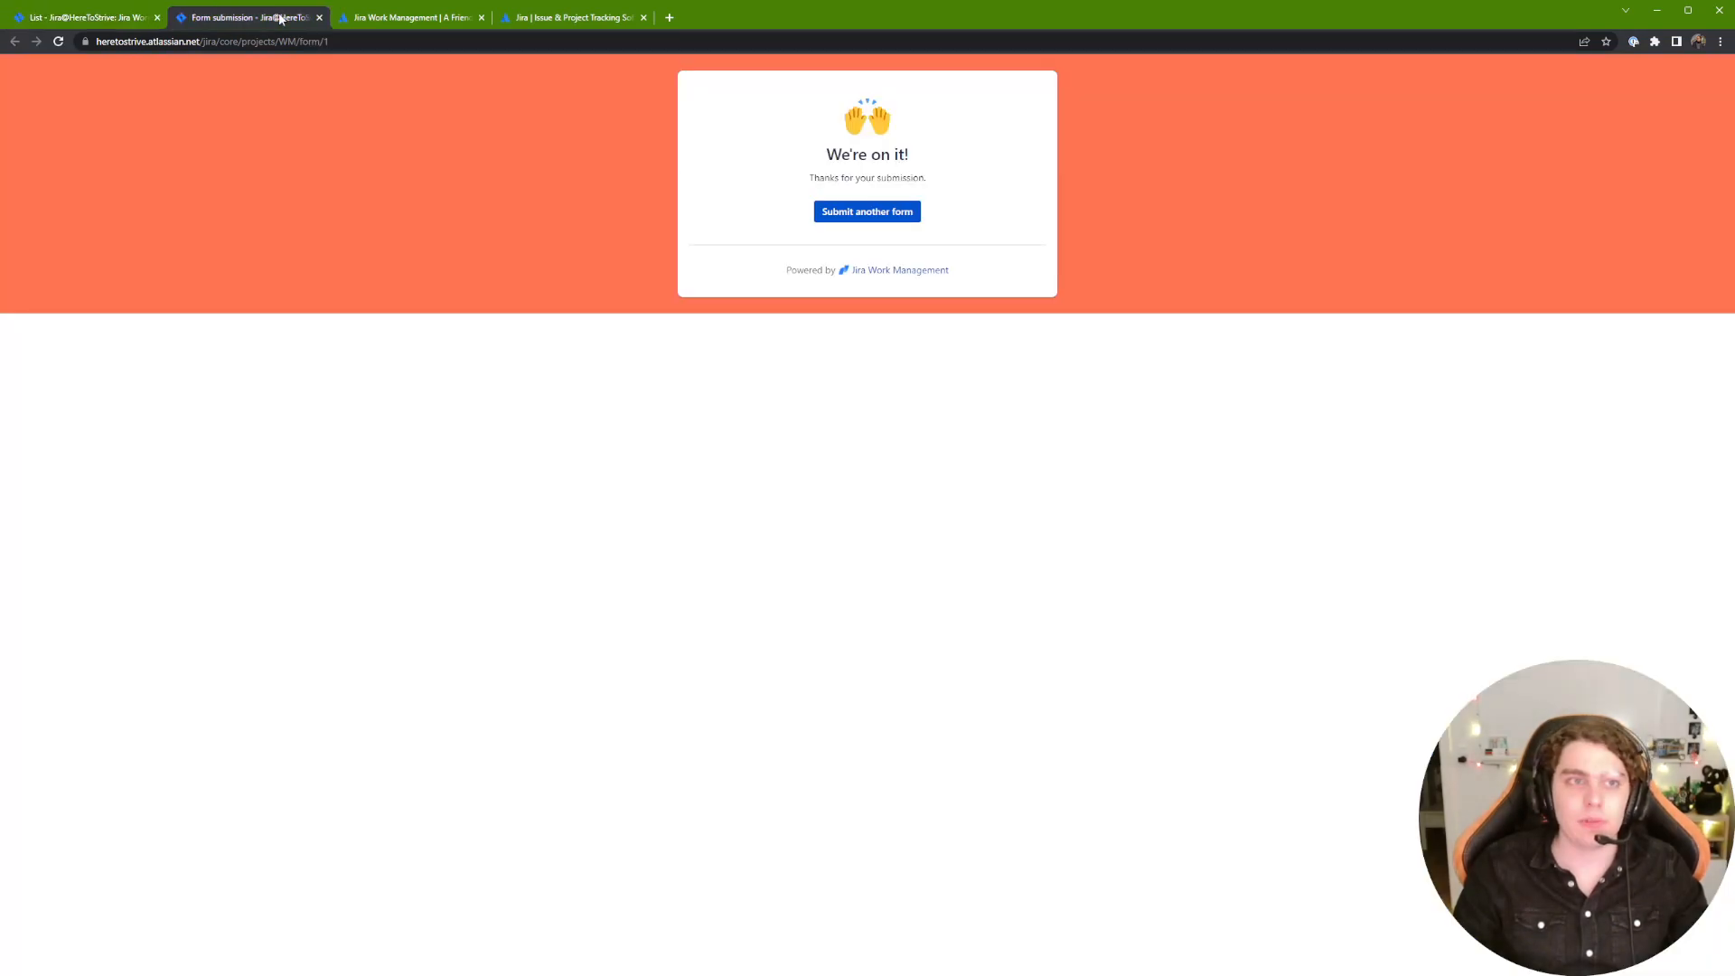
pyautogui.click(86, 17)
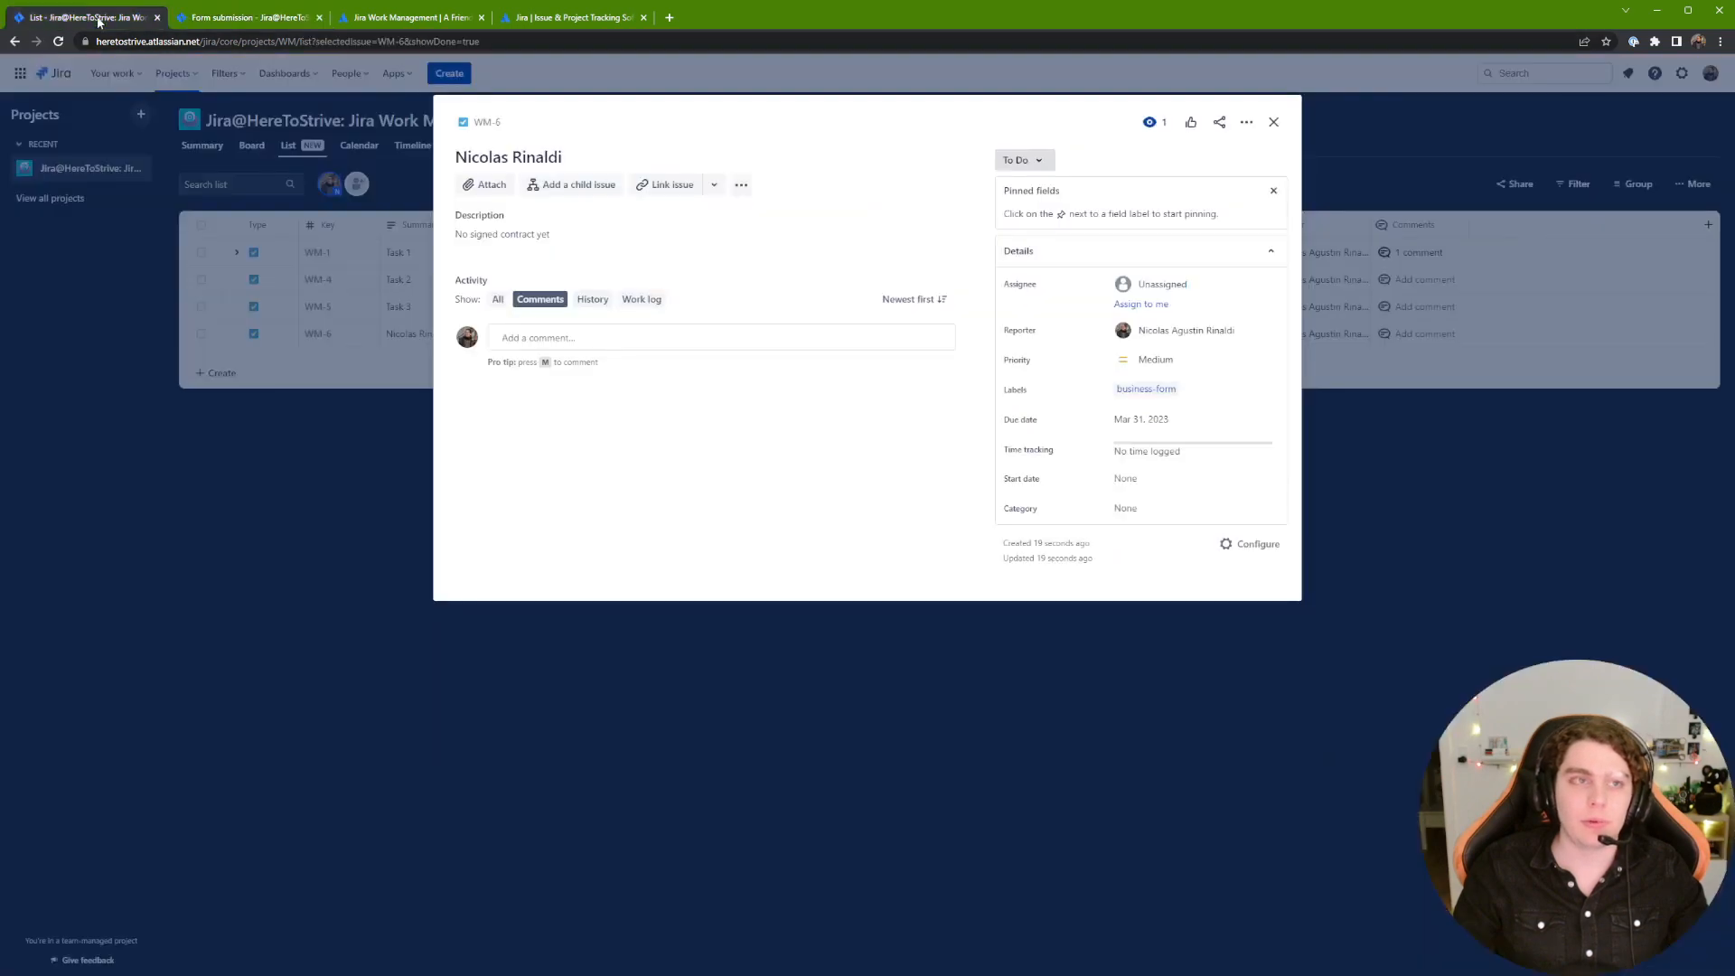
pyautogui.click(1278, 120)
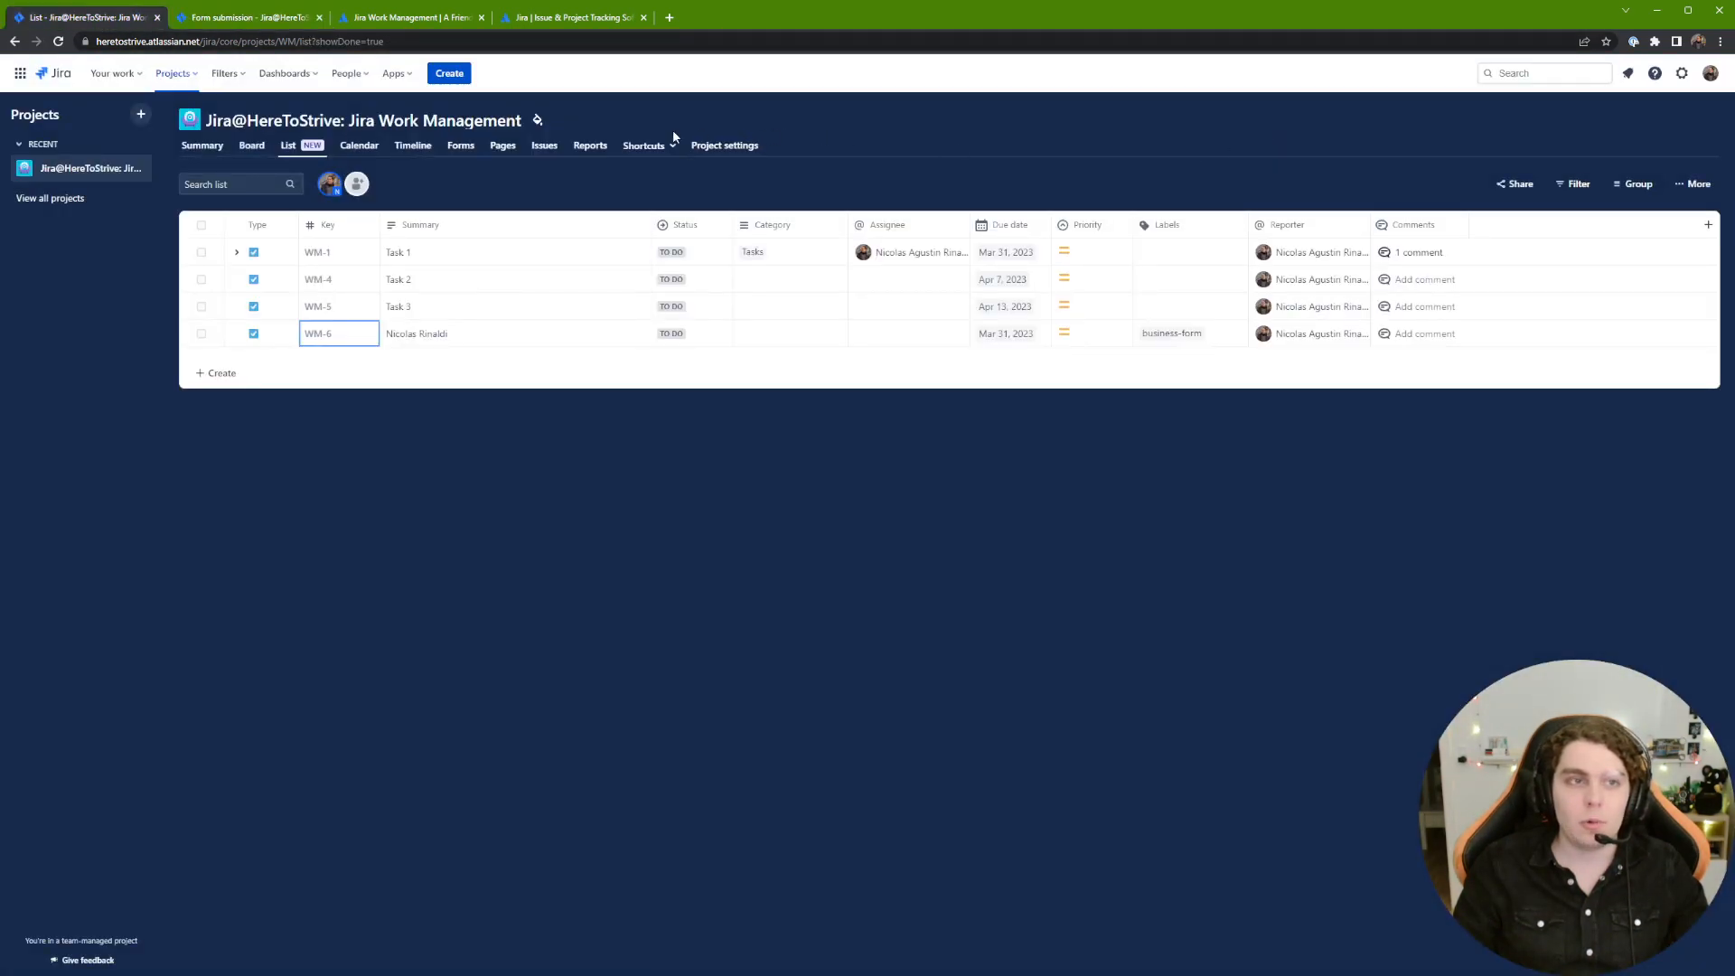
pyautogui.click(823, 134)
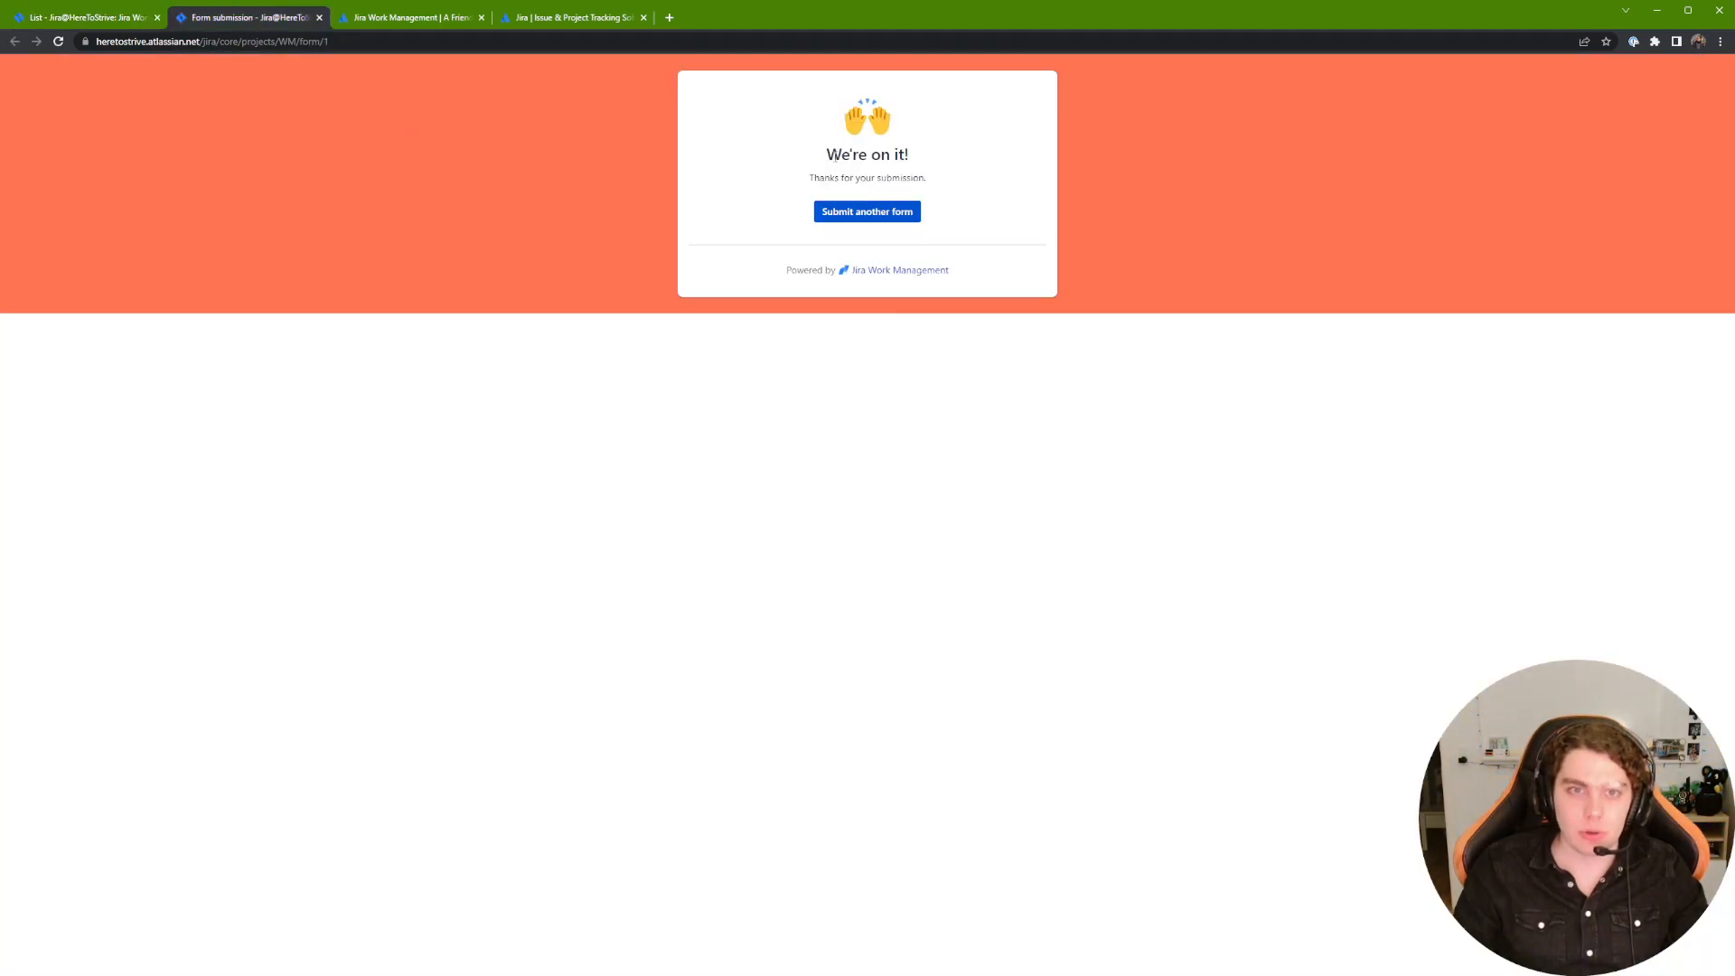
# Step: Return to the project issue list and open the project Pages section
pyautogui.click(73, 18)
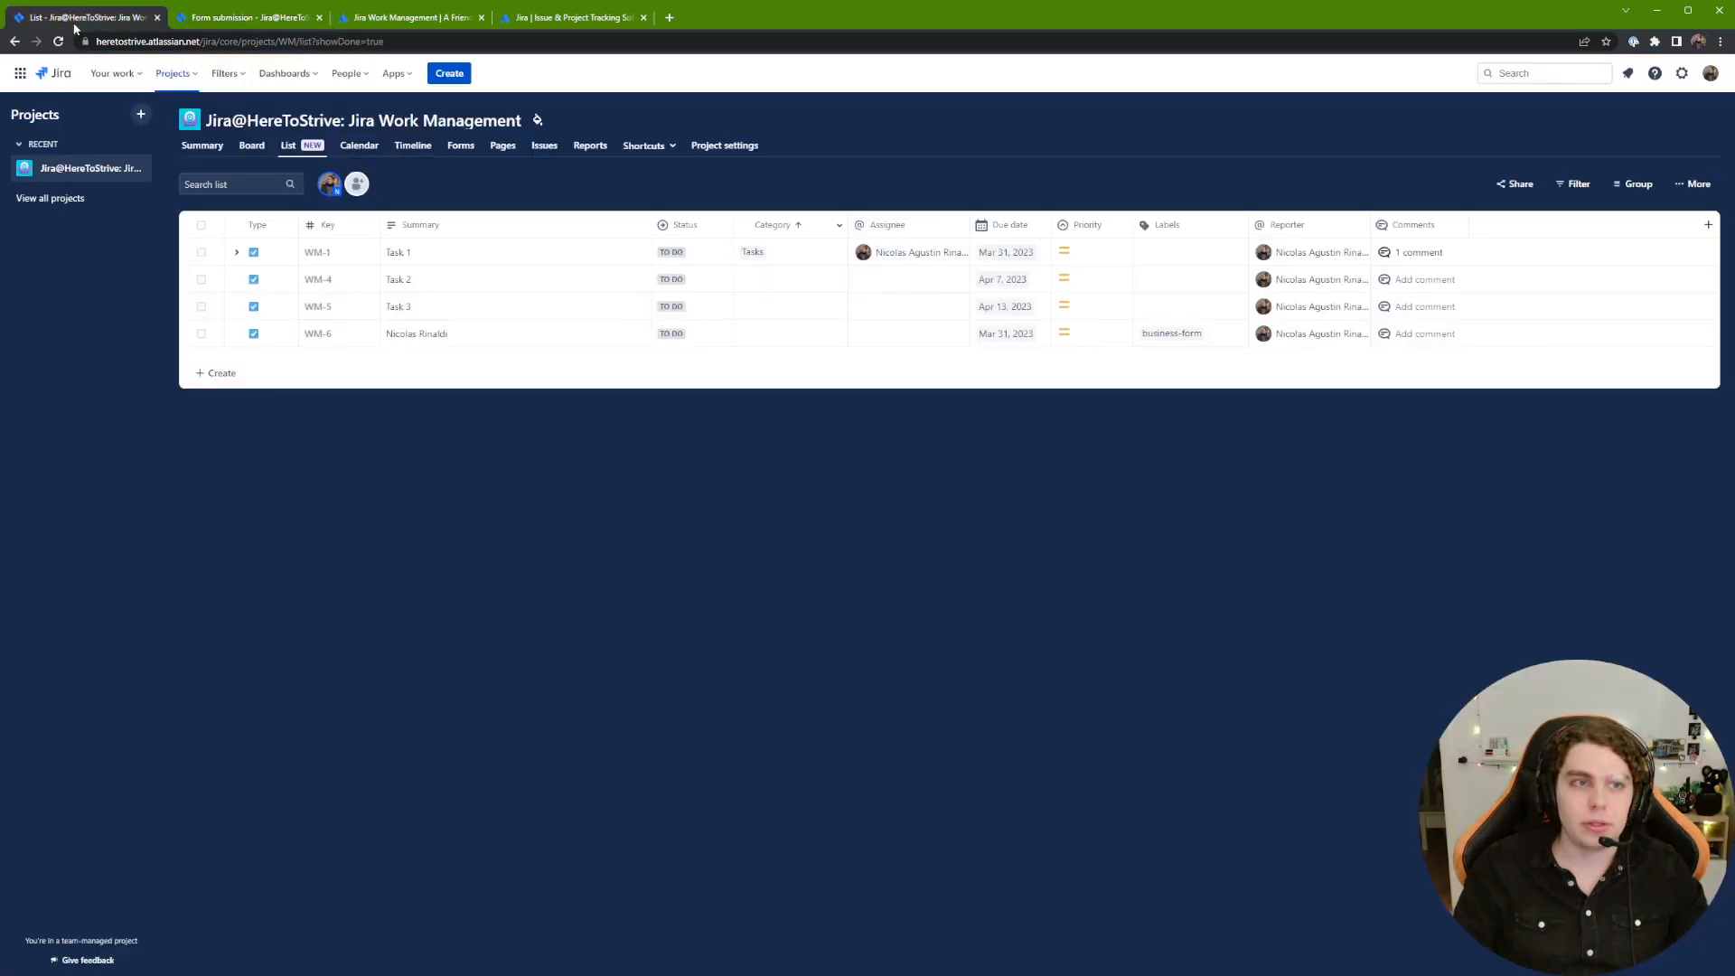
pyautogui.click(290, 25)
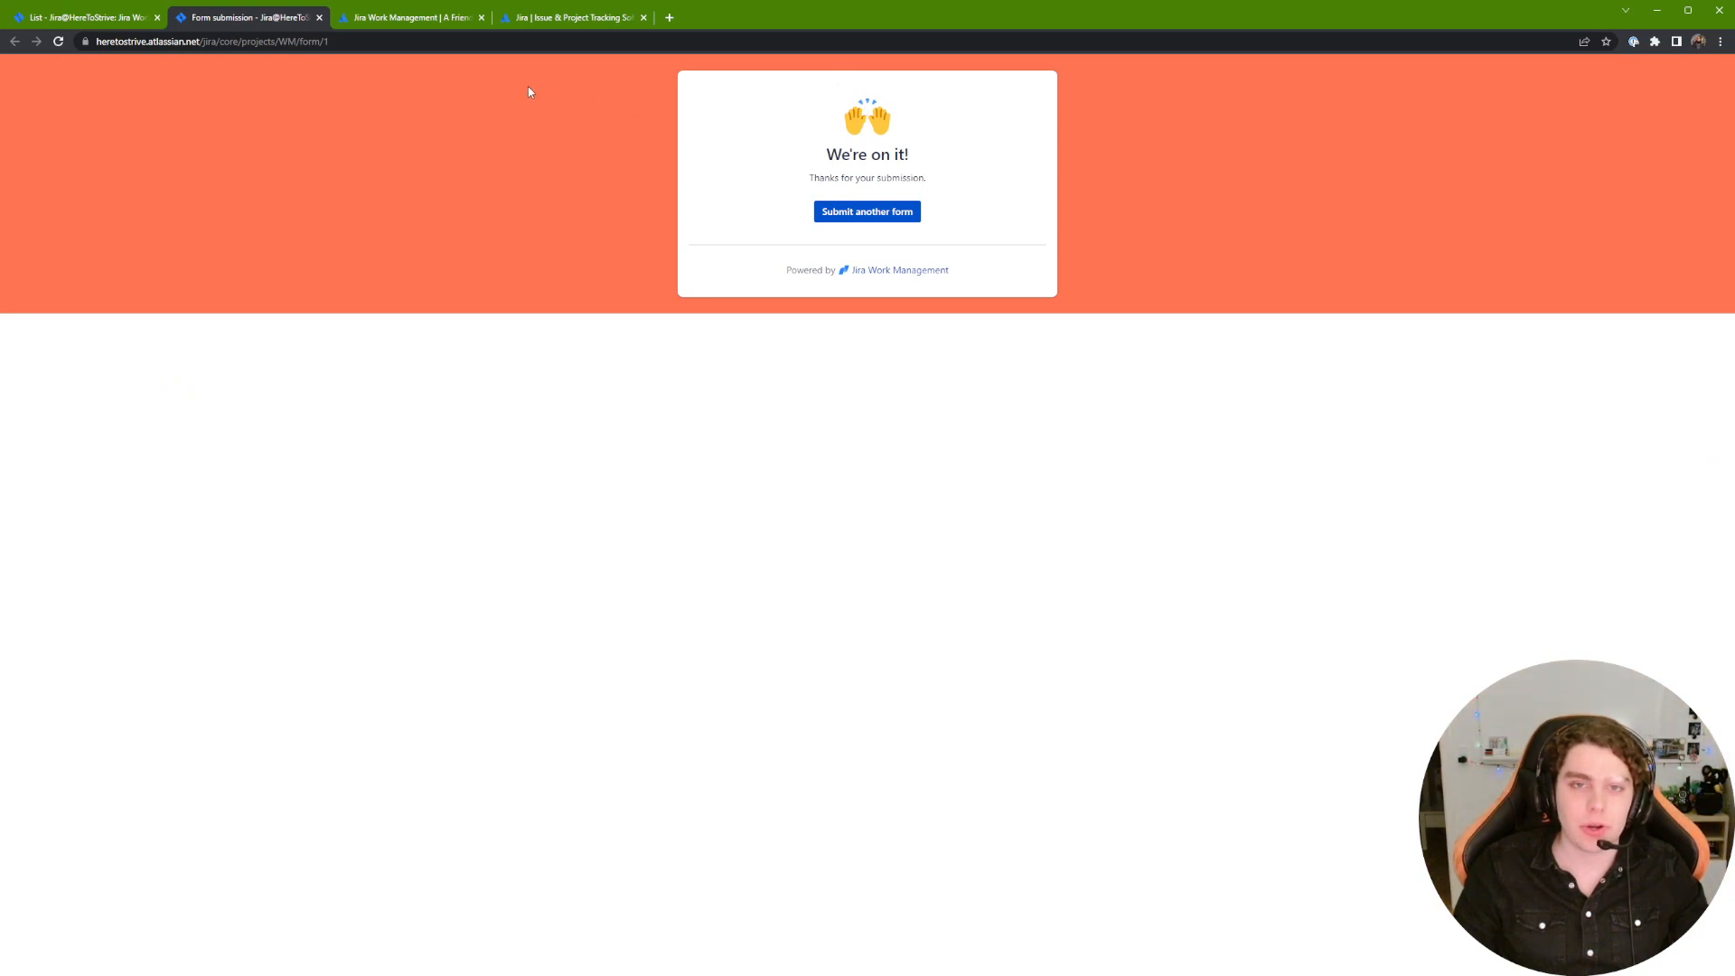
pyautogui.click(118, 18)
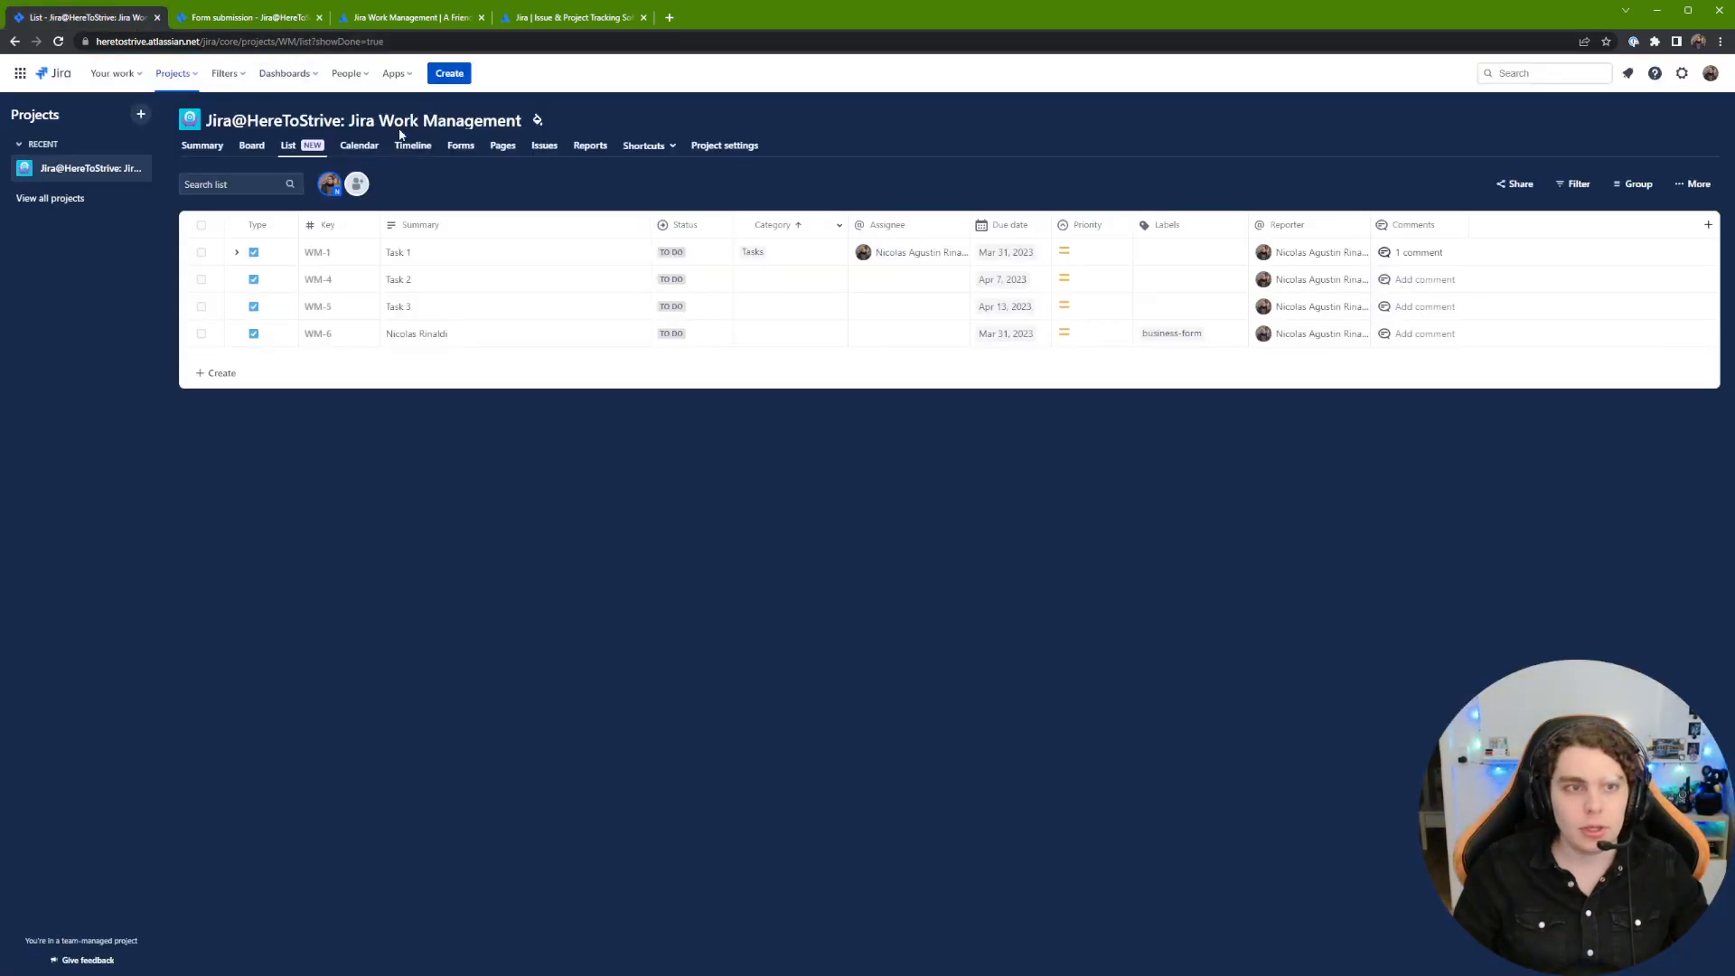
pyautogui.click(503, 149)
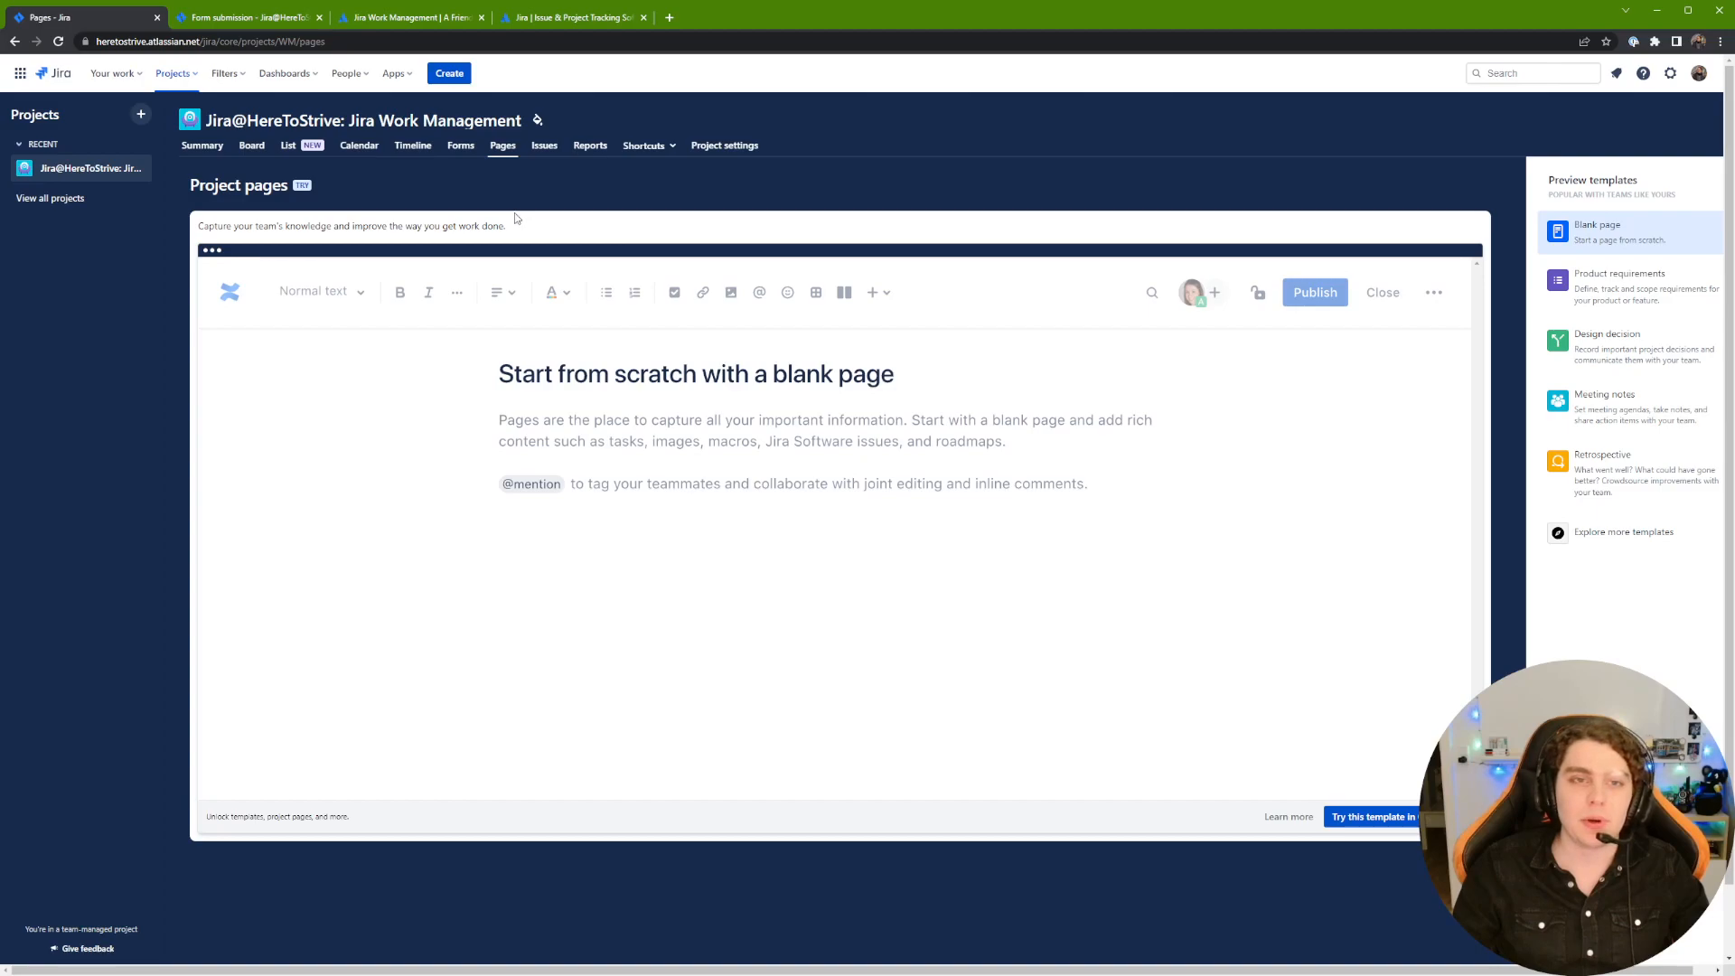
# Step: Switch to the Issues view showing WM-6's details, due Mar 31, 2023
pyautogui.click(546, 149)
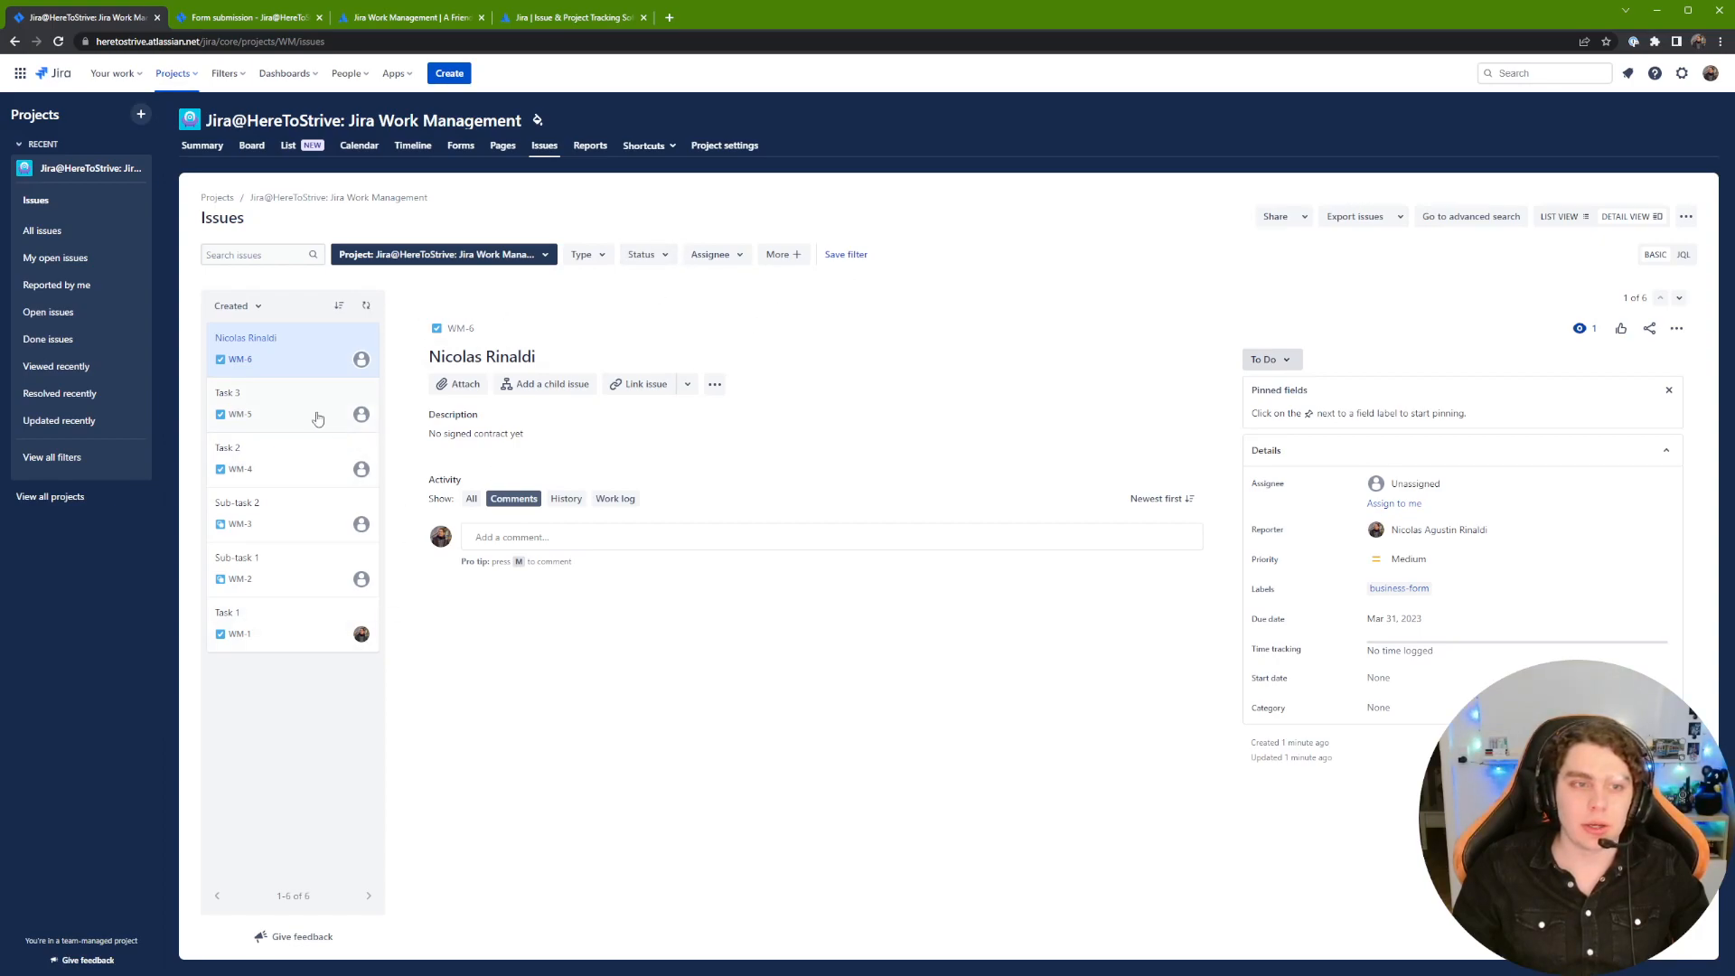
# Step: Review the linked issues of Task 3, Task 2, Sub-task 2 and Sub-task 1
pyautogui.click(280, 400)
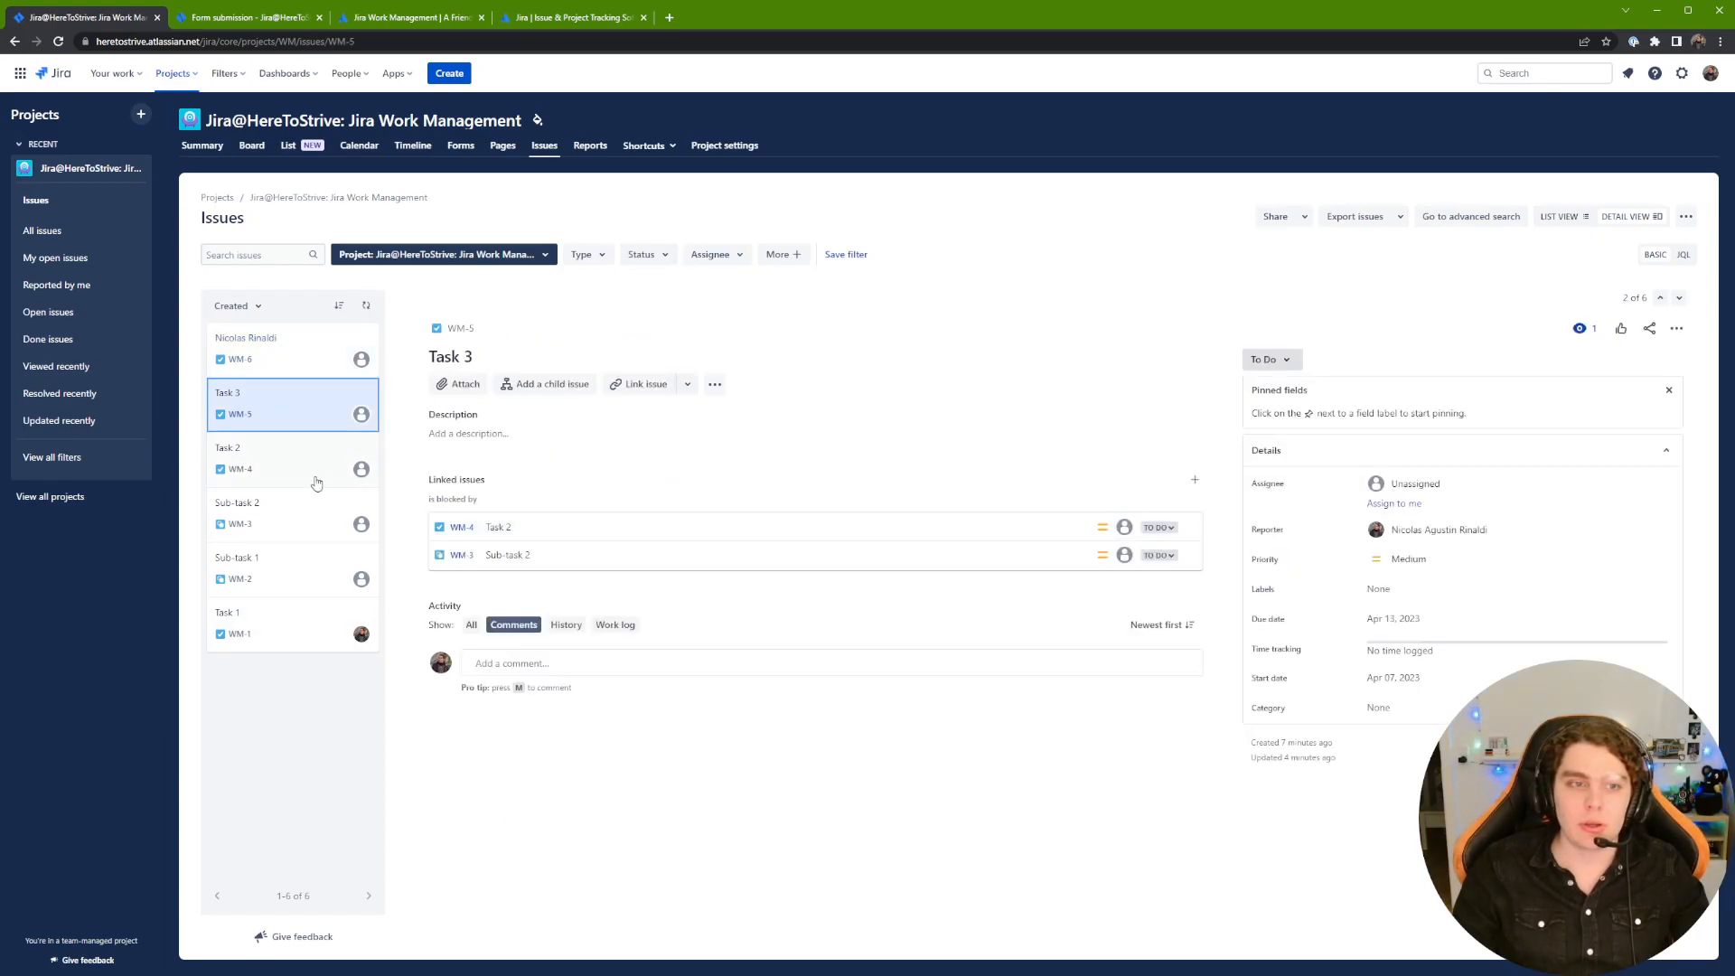
pyautogui.click(288, 472)
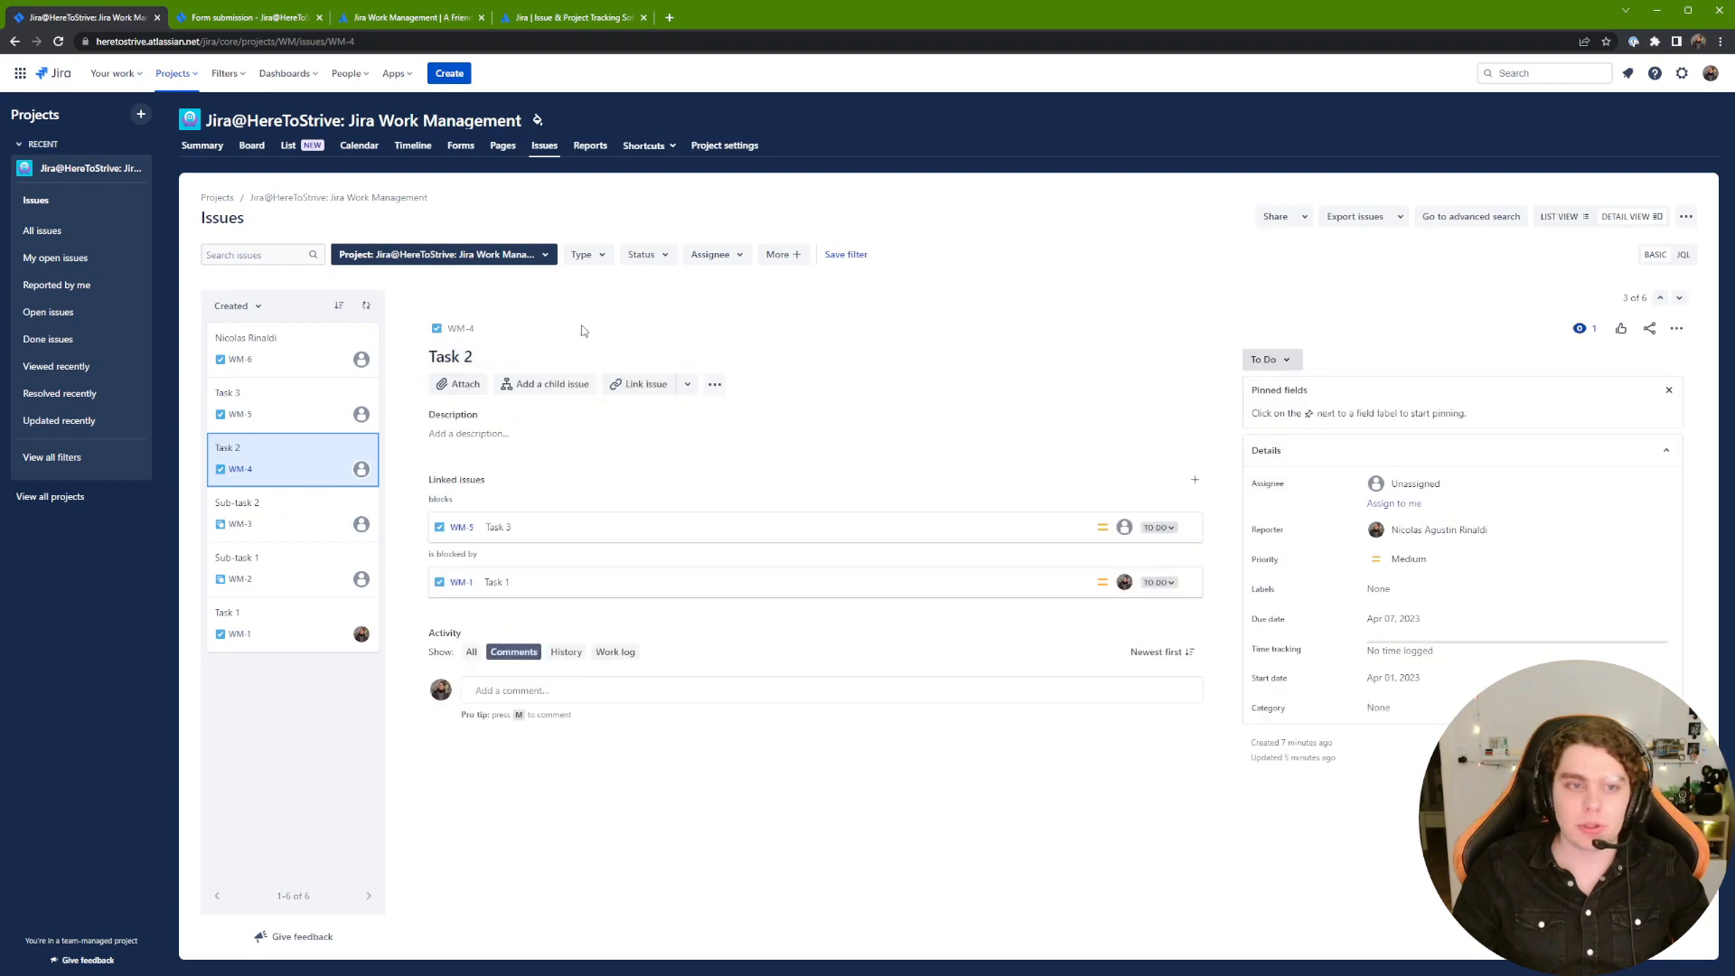
pyautogui.click(325, 520)
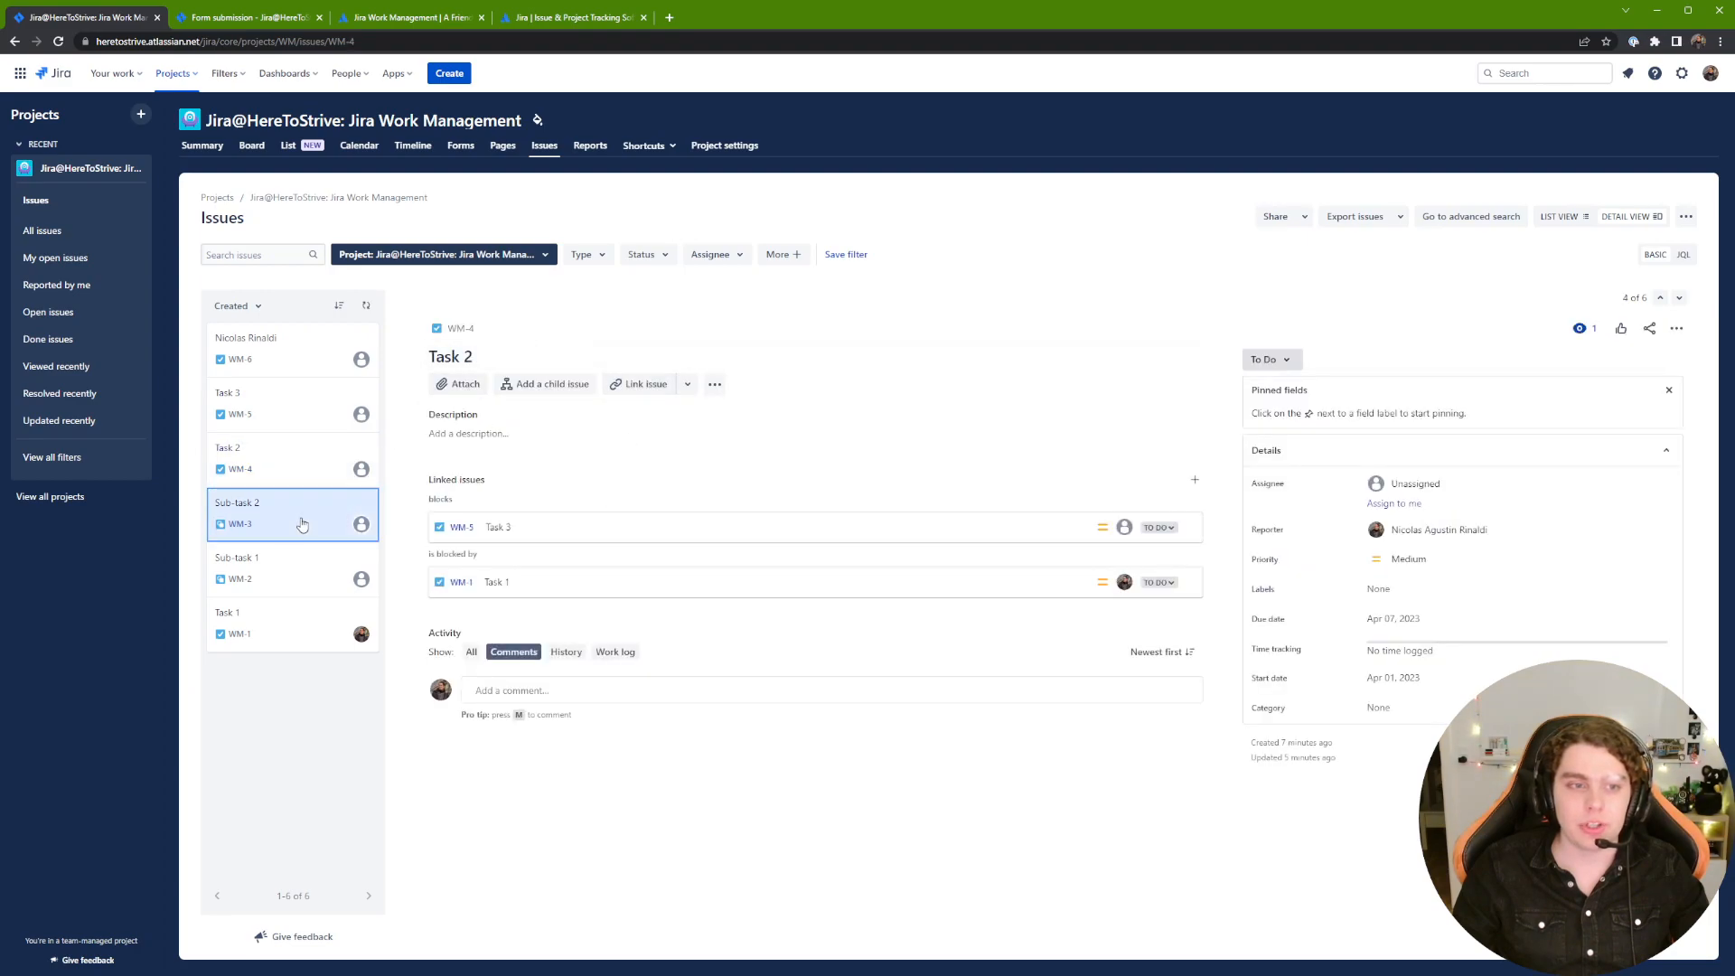
pyautogui.click(334, 580)
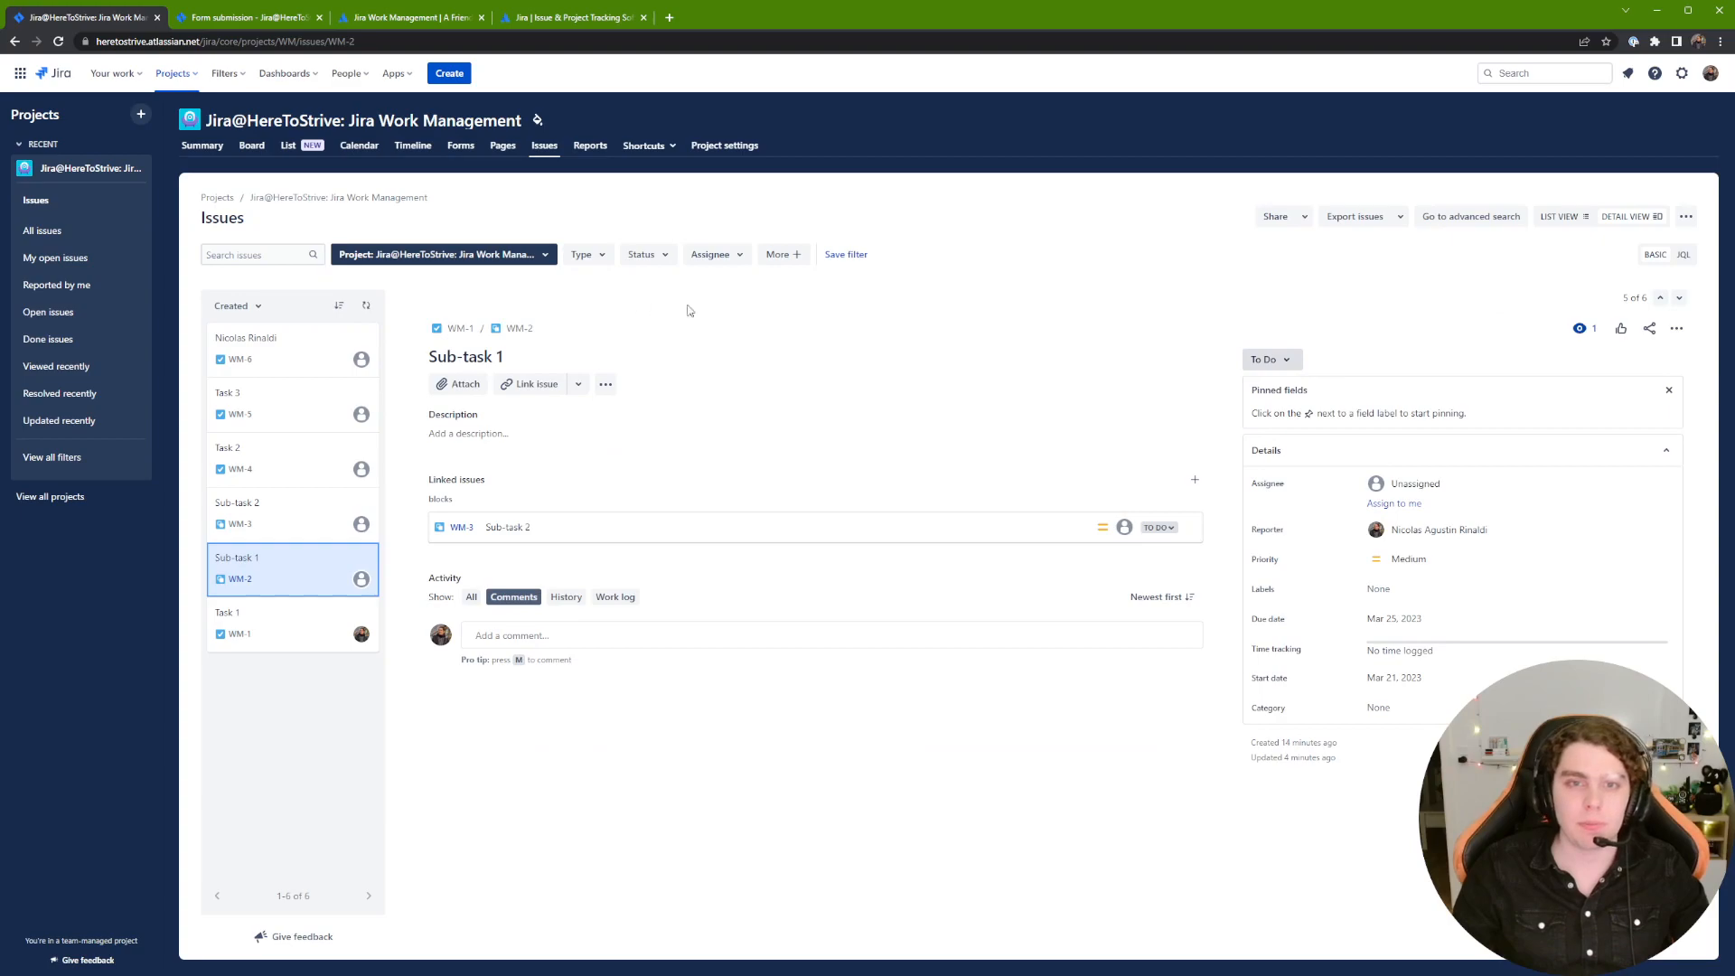
# Step: Browse the extra filter fields, toggle list and detail views, then open Reports
pyautogui.click(800, 260)
pyautogui.scroll(-5, 867, 361)
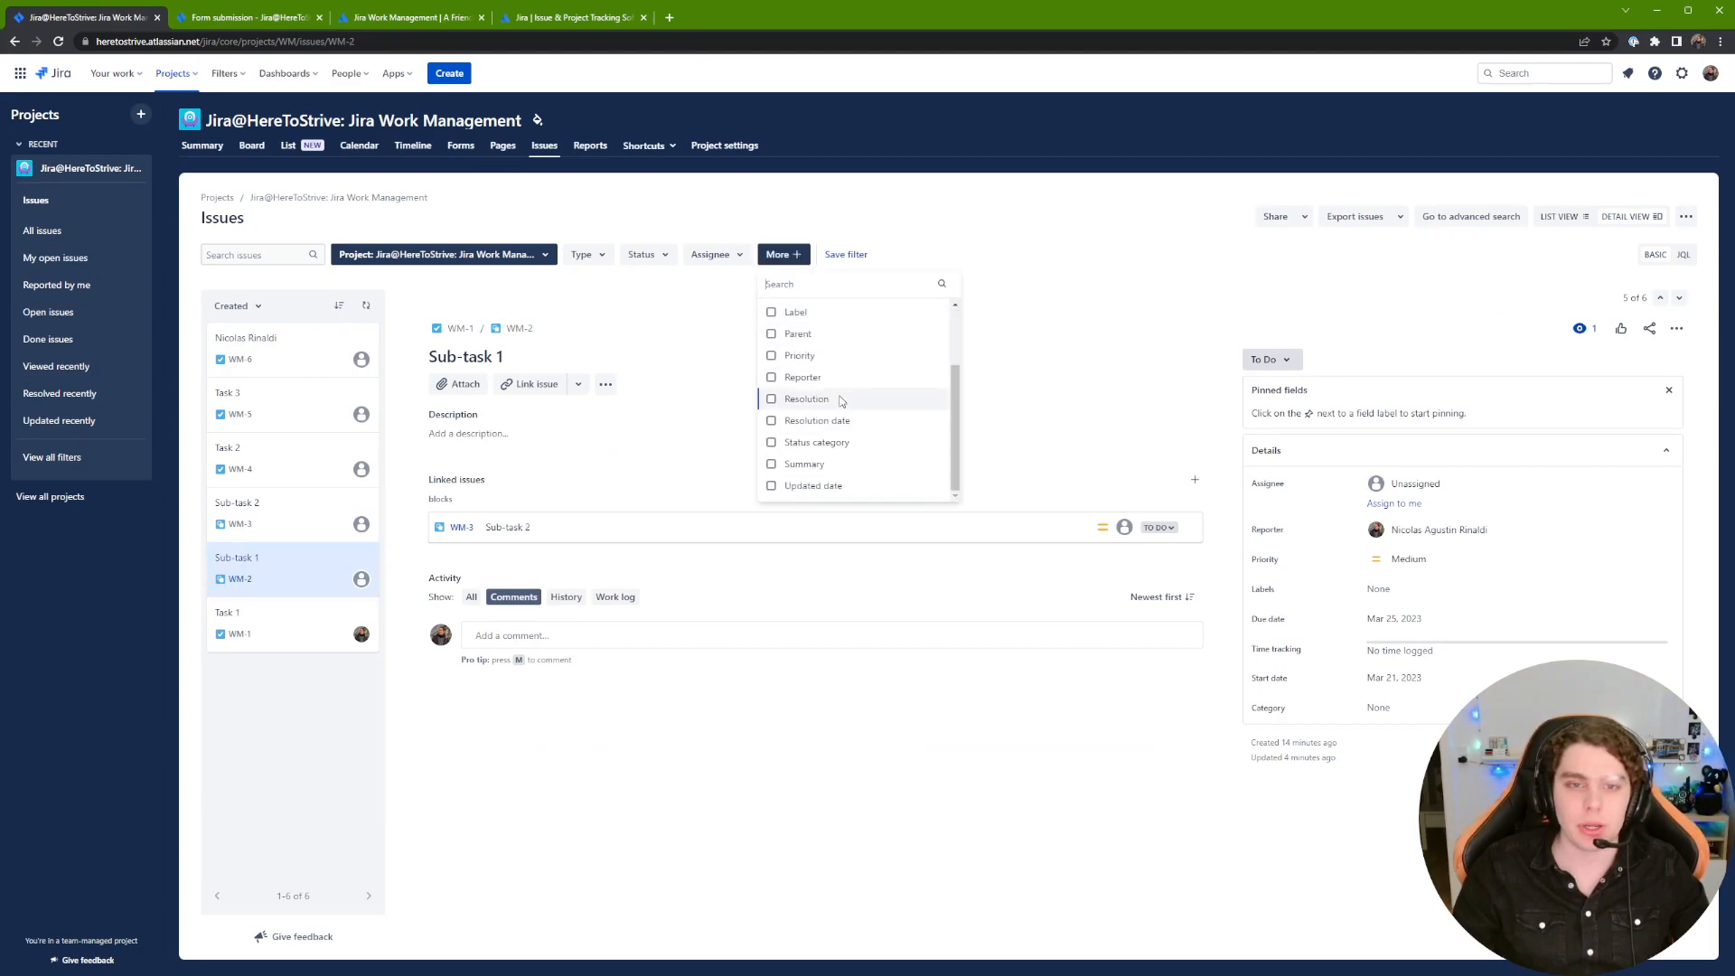
pyautogui.click(1049, 239)
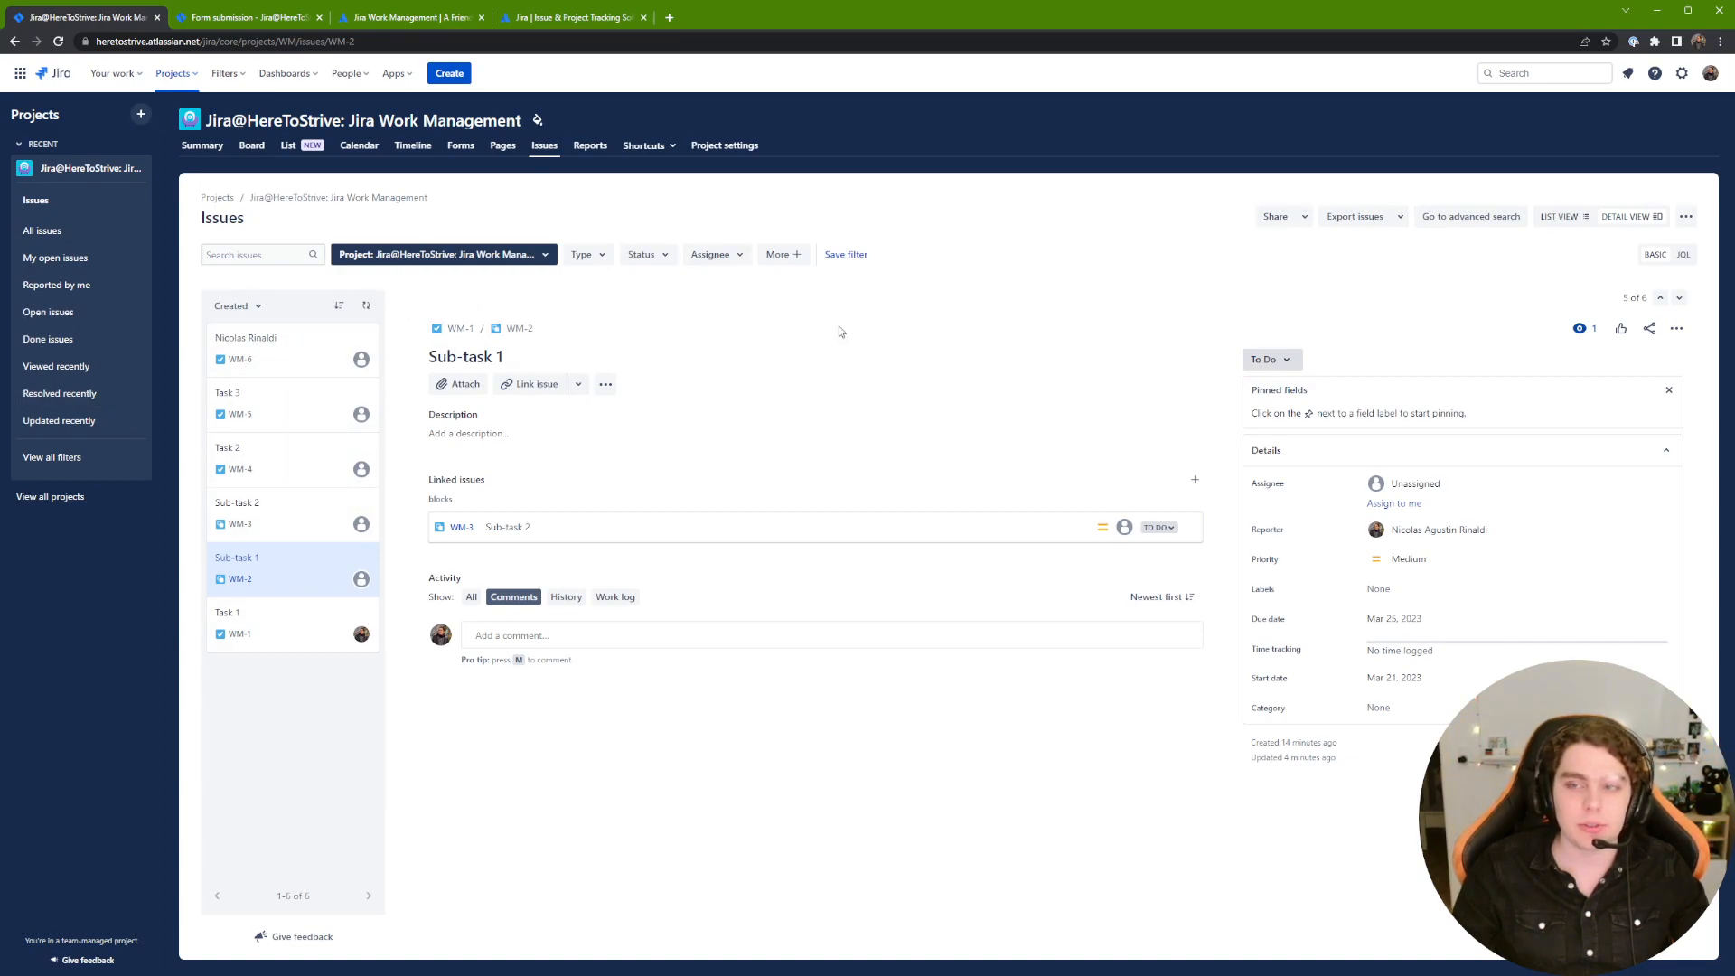
pyautogui.click(1556, 216)
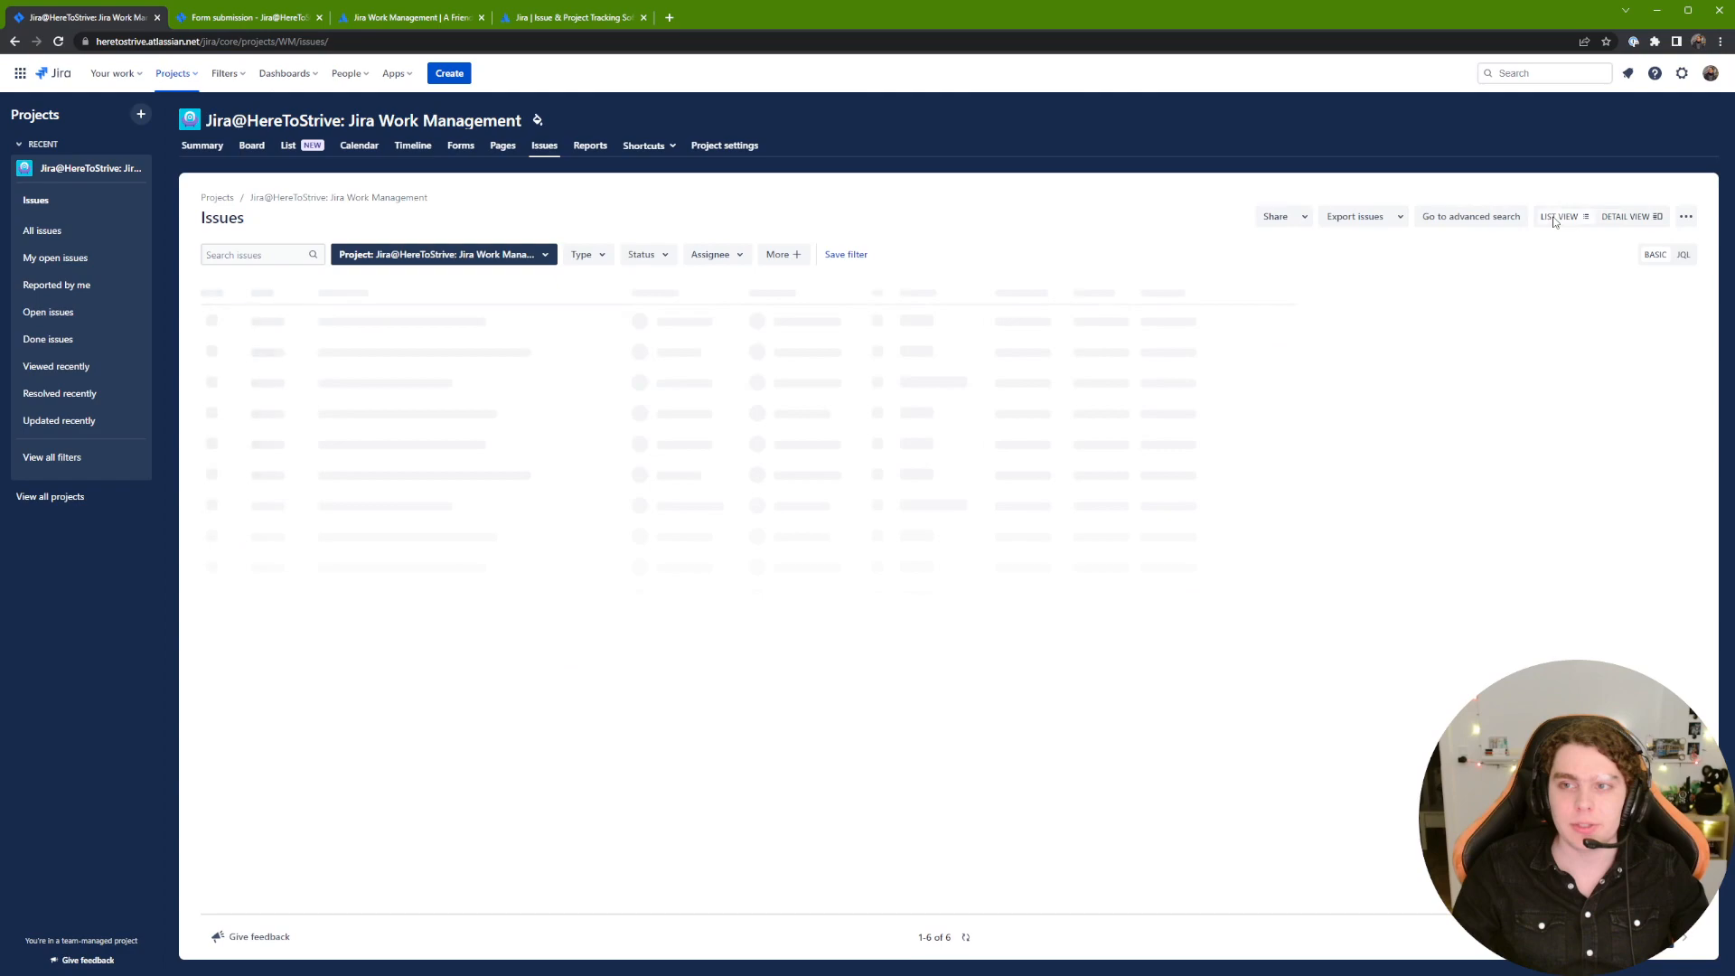
pyautogui.click(1650, 222)
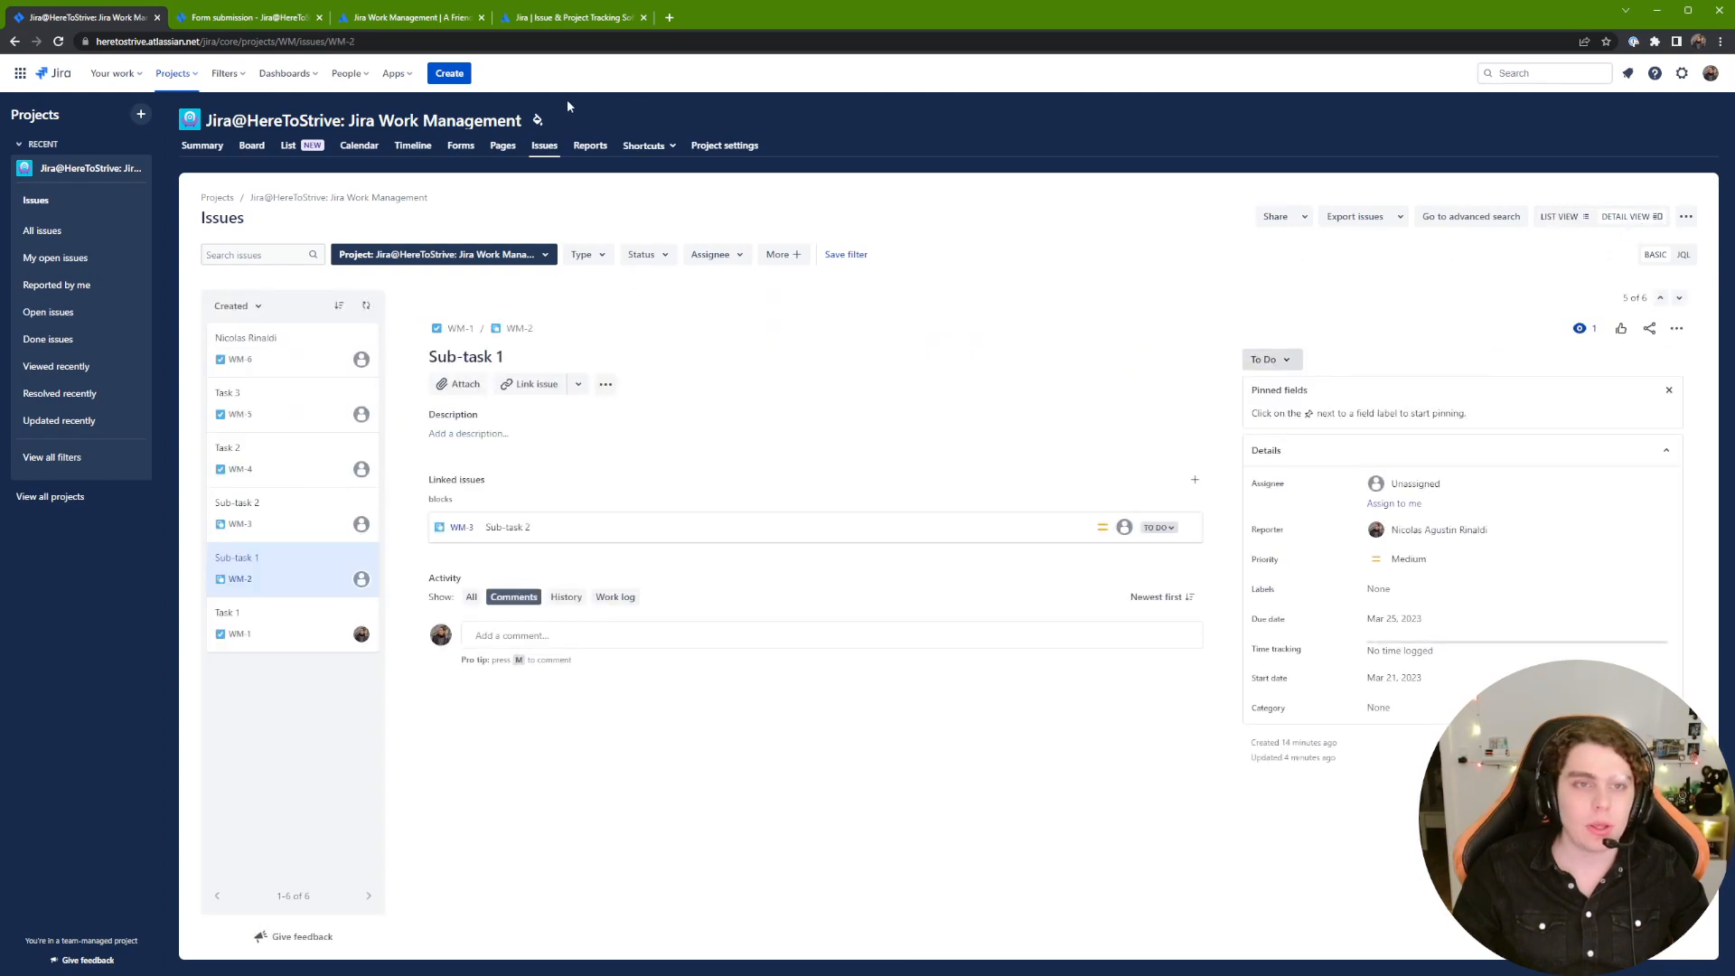
pyautogui.click(583, 150)
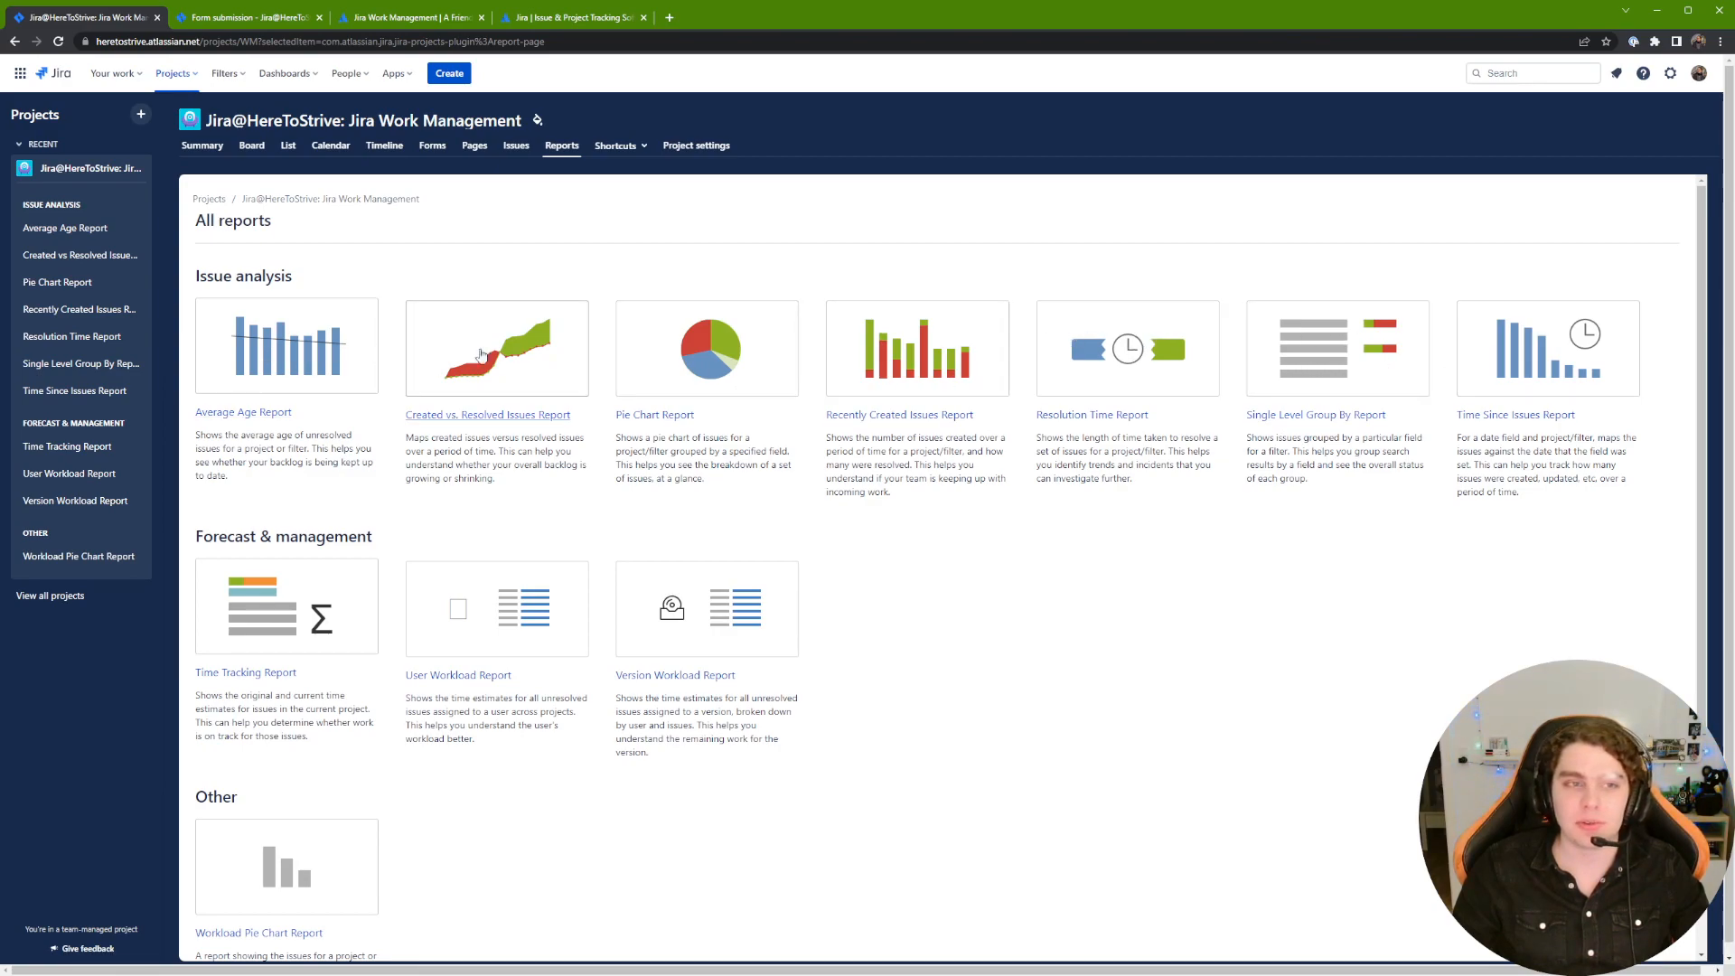
pyautogui.click(633, 149)
pyautogui.click(598, 183)
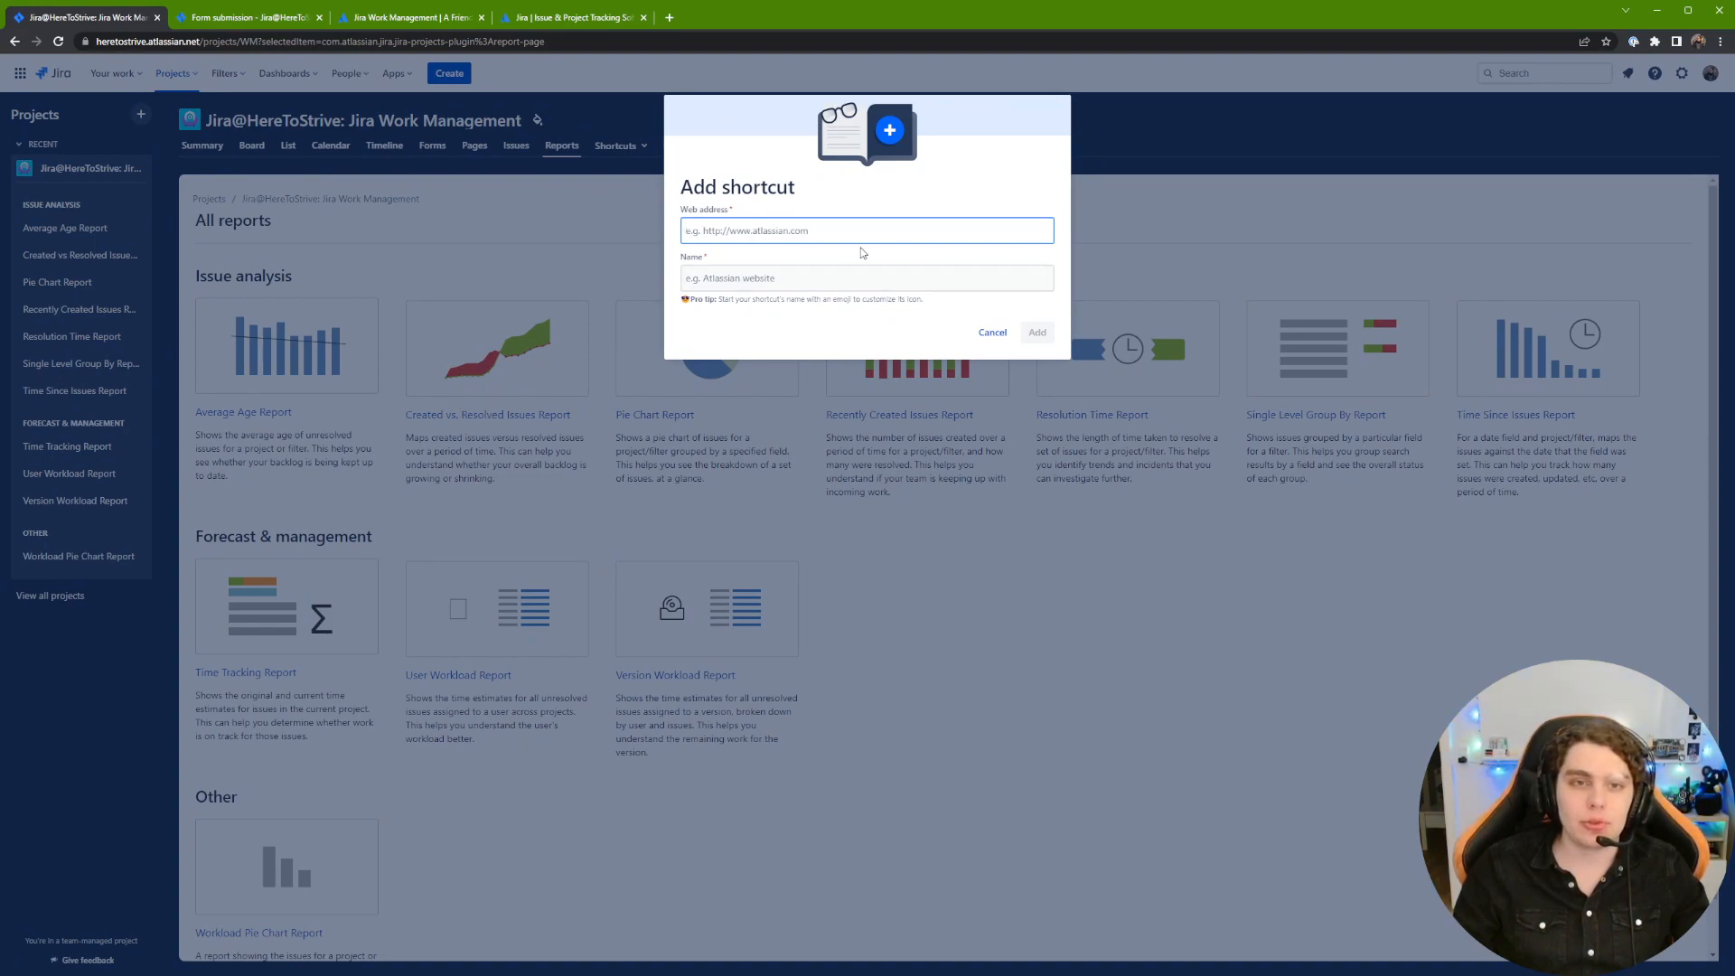
pyautogui.write('https://')
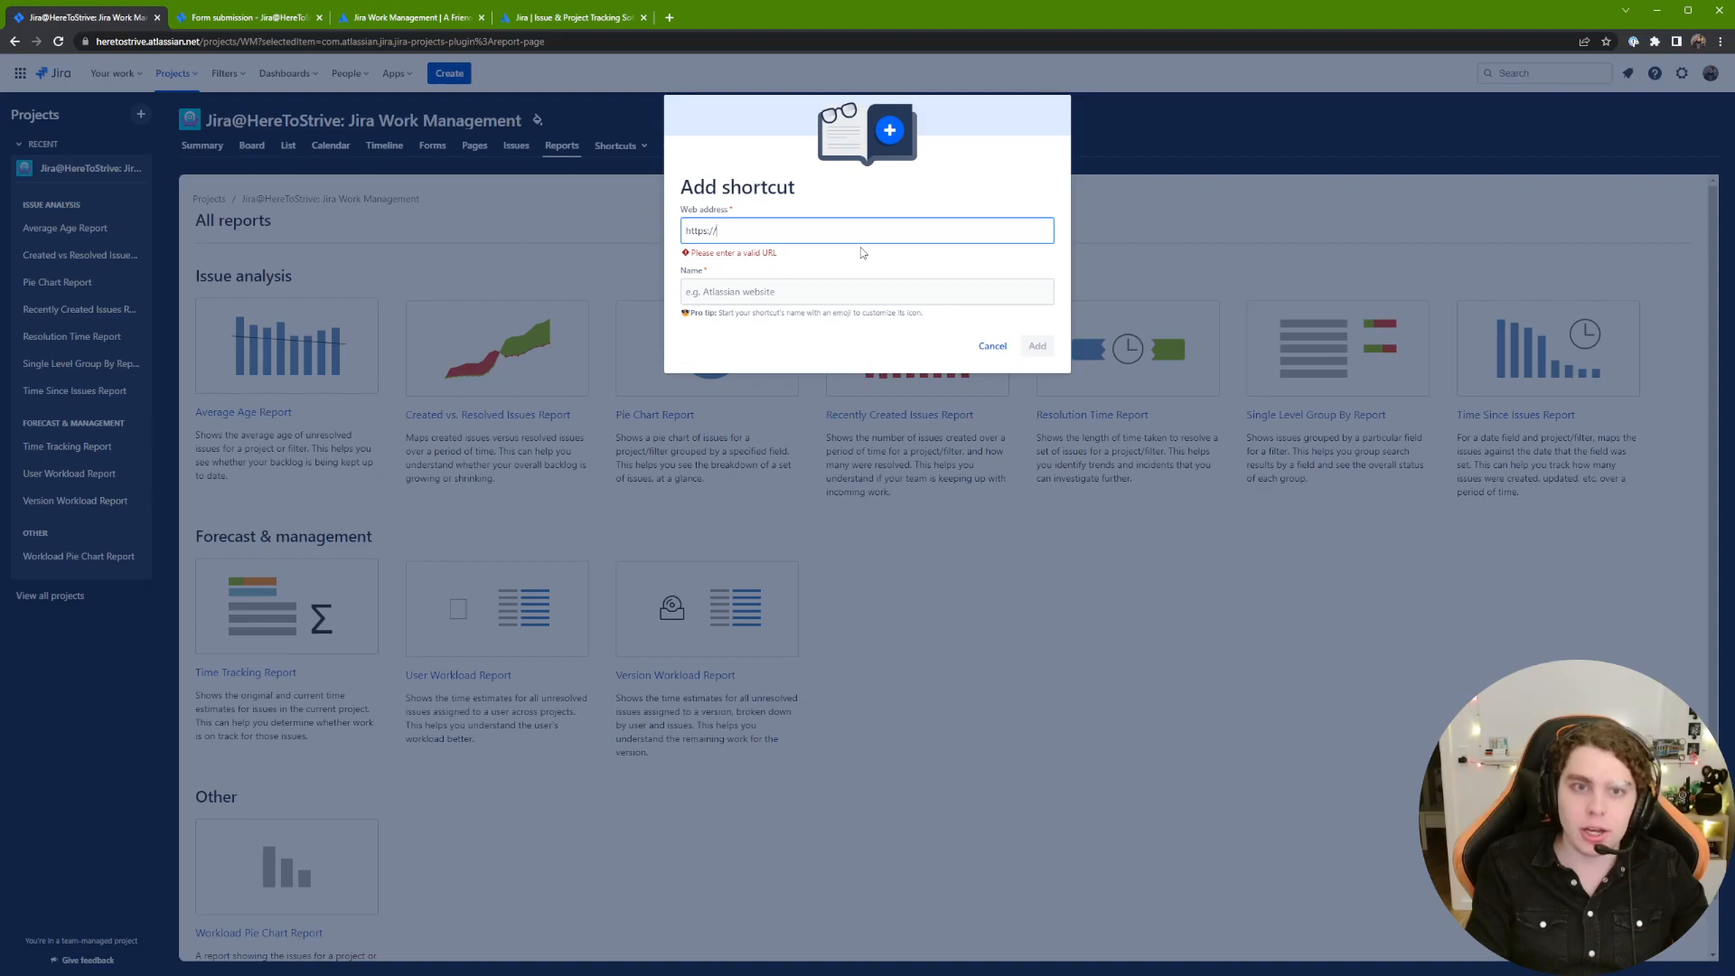
pyautogui.write('box.com')
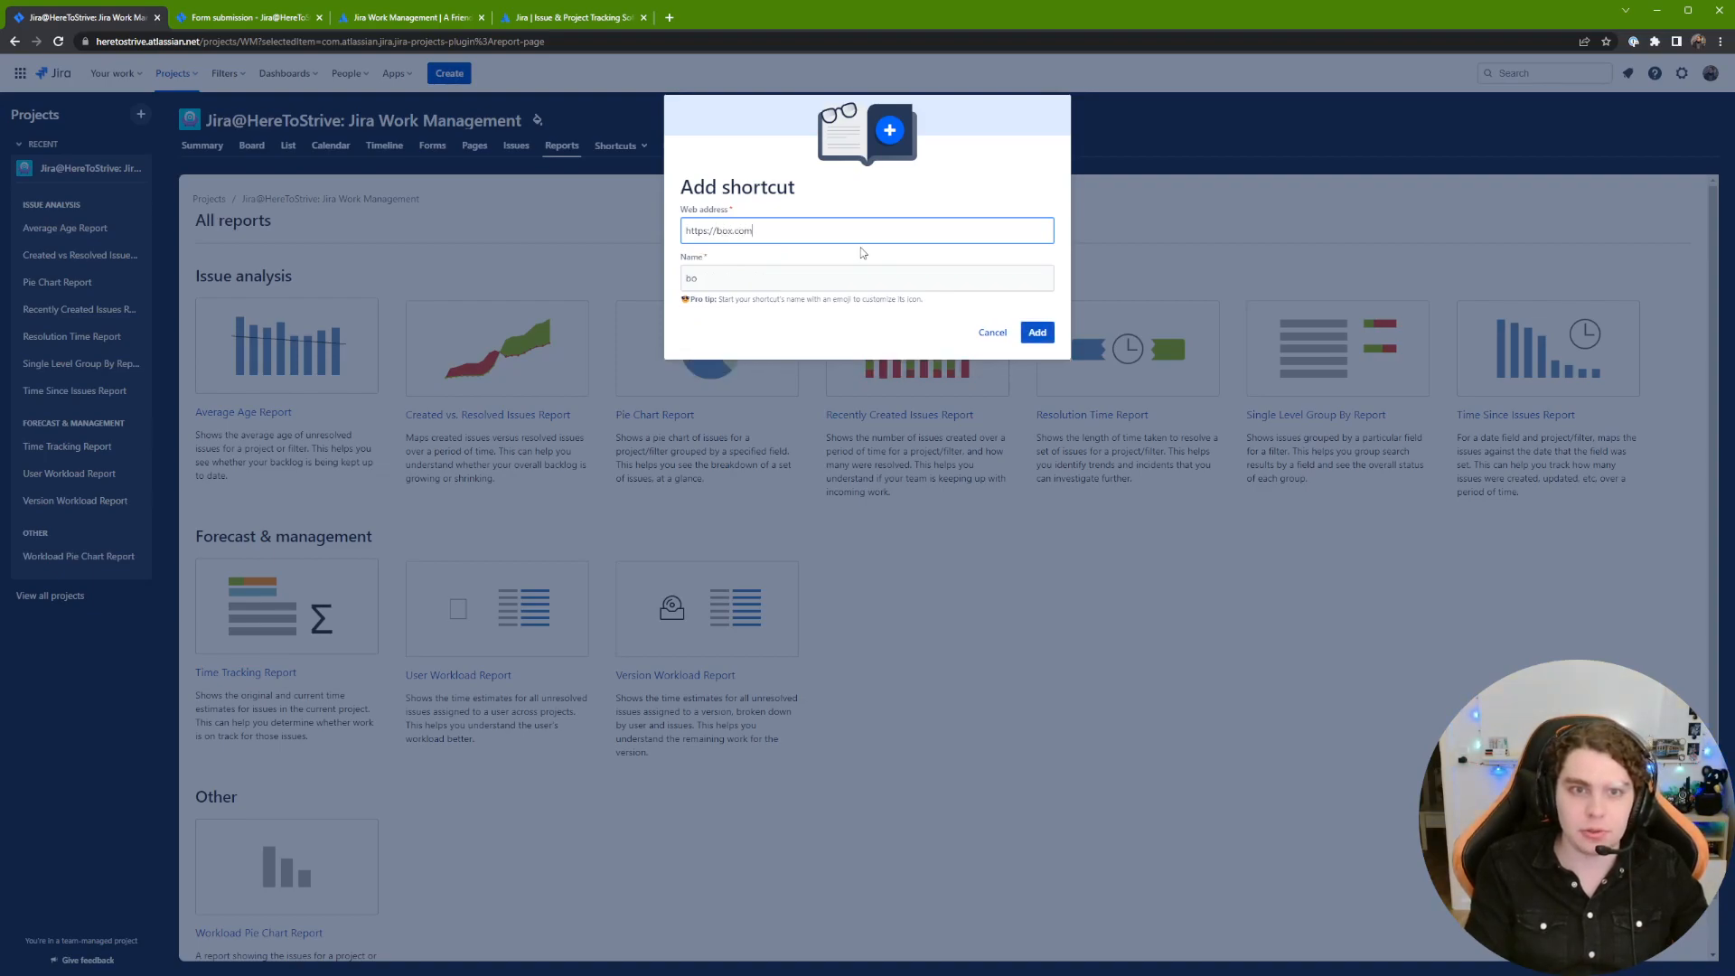
pyautogui.press('Tab')
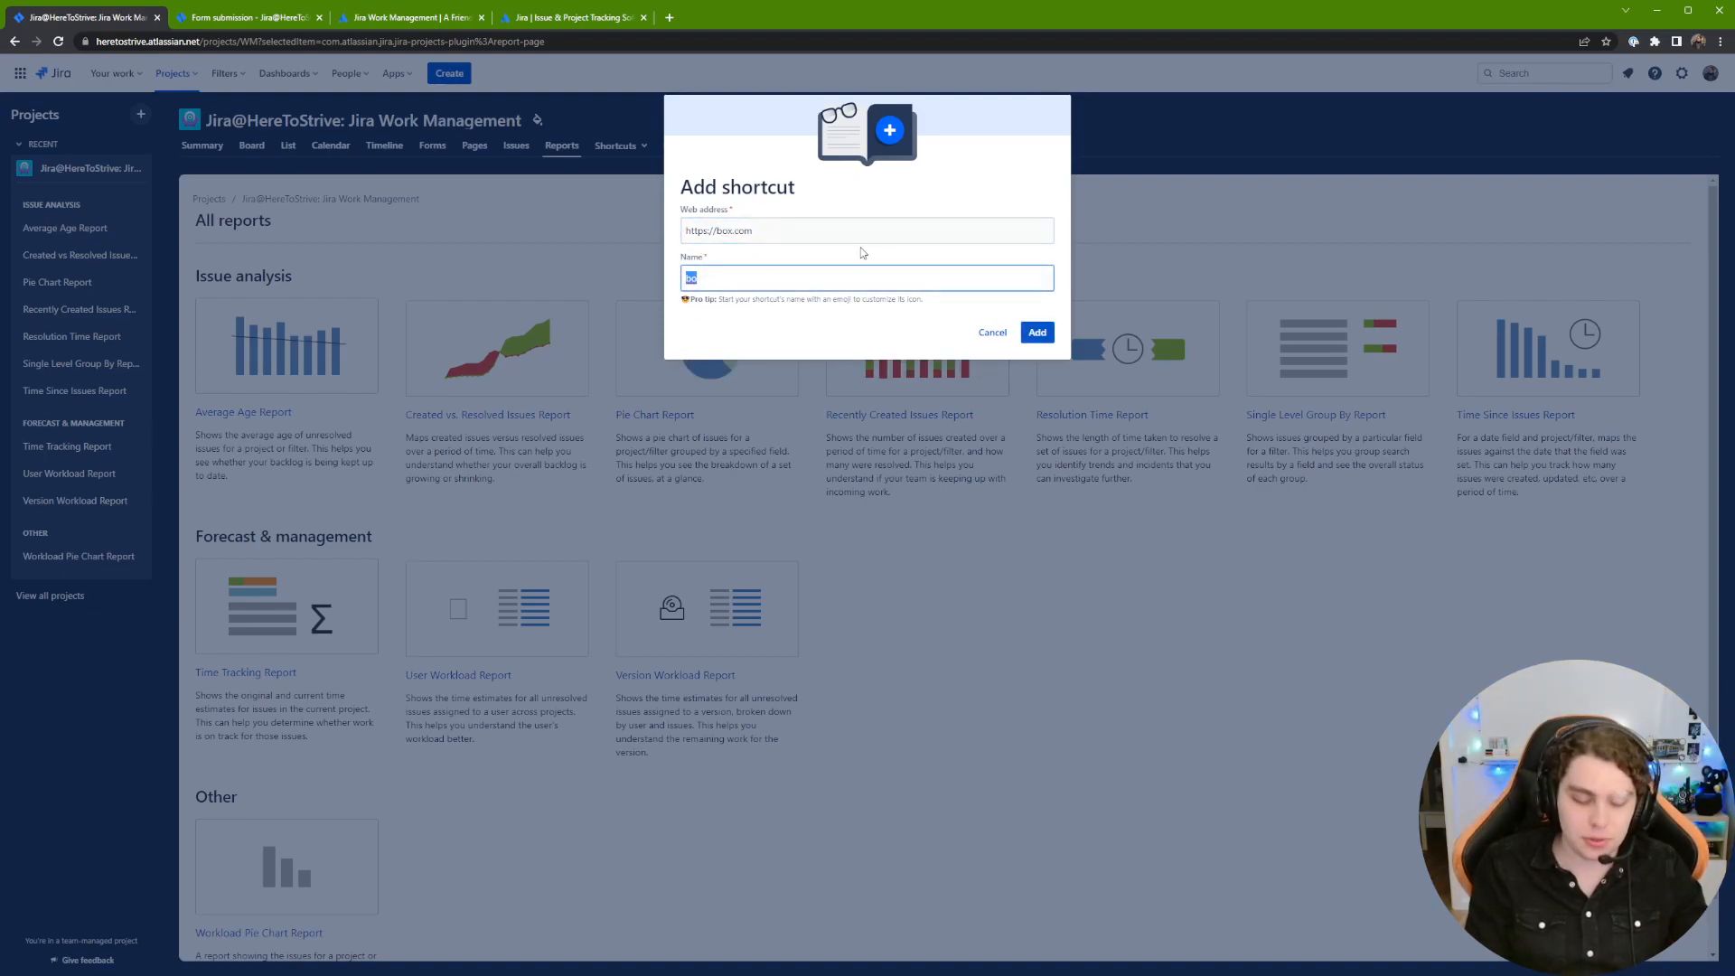
# Step: Name the shortcut 'Process' with an emoji icon and save it
pyautogui.write('Process')
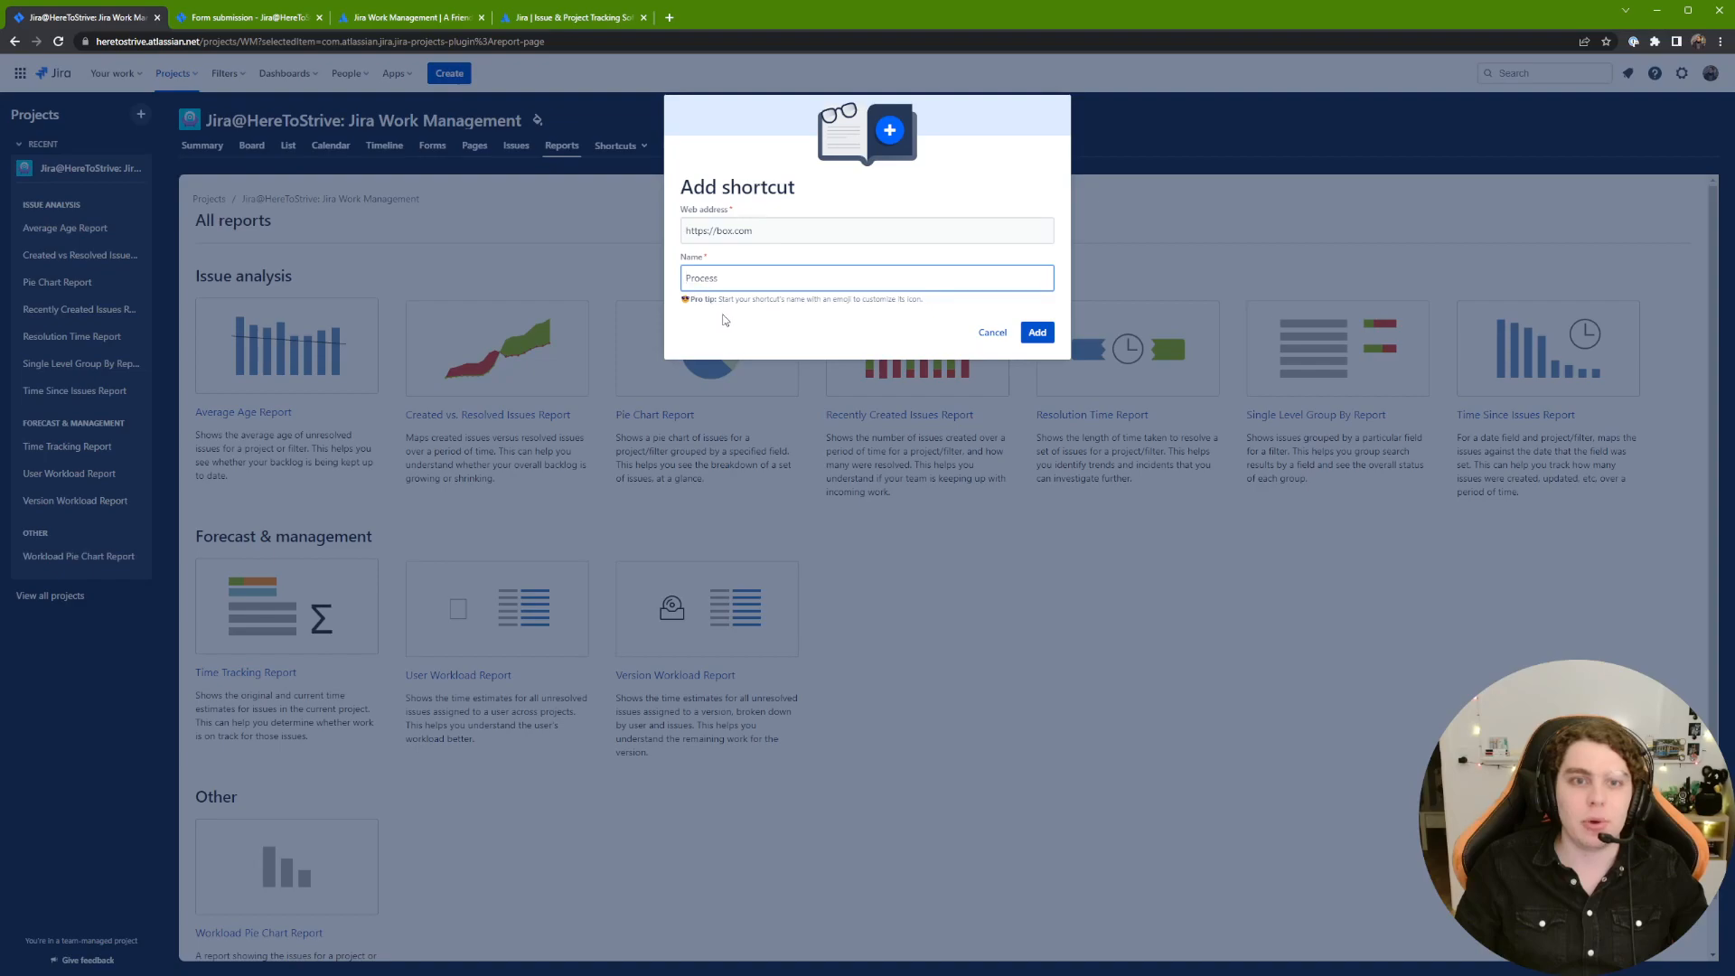
pyautogui.click(785, 433)
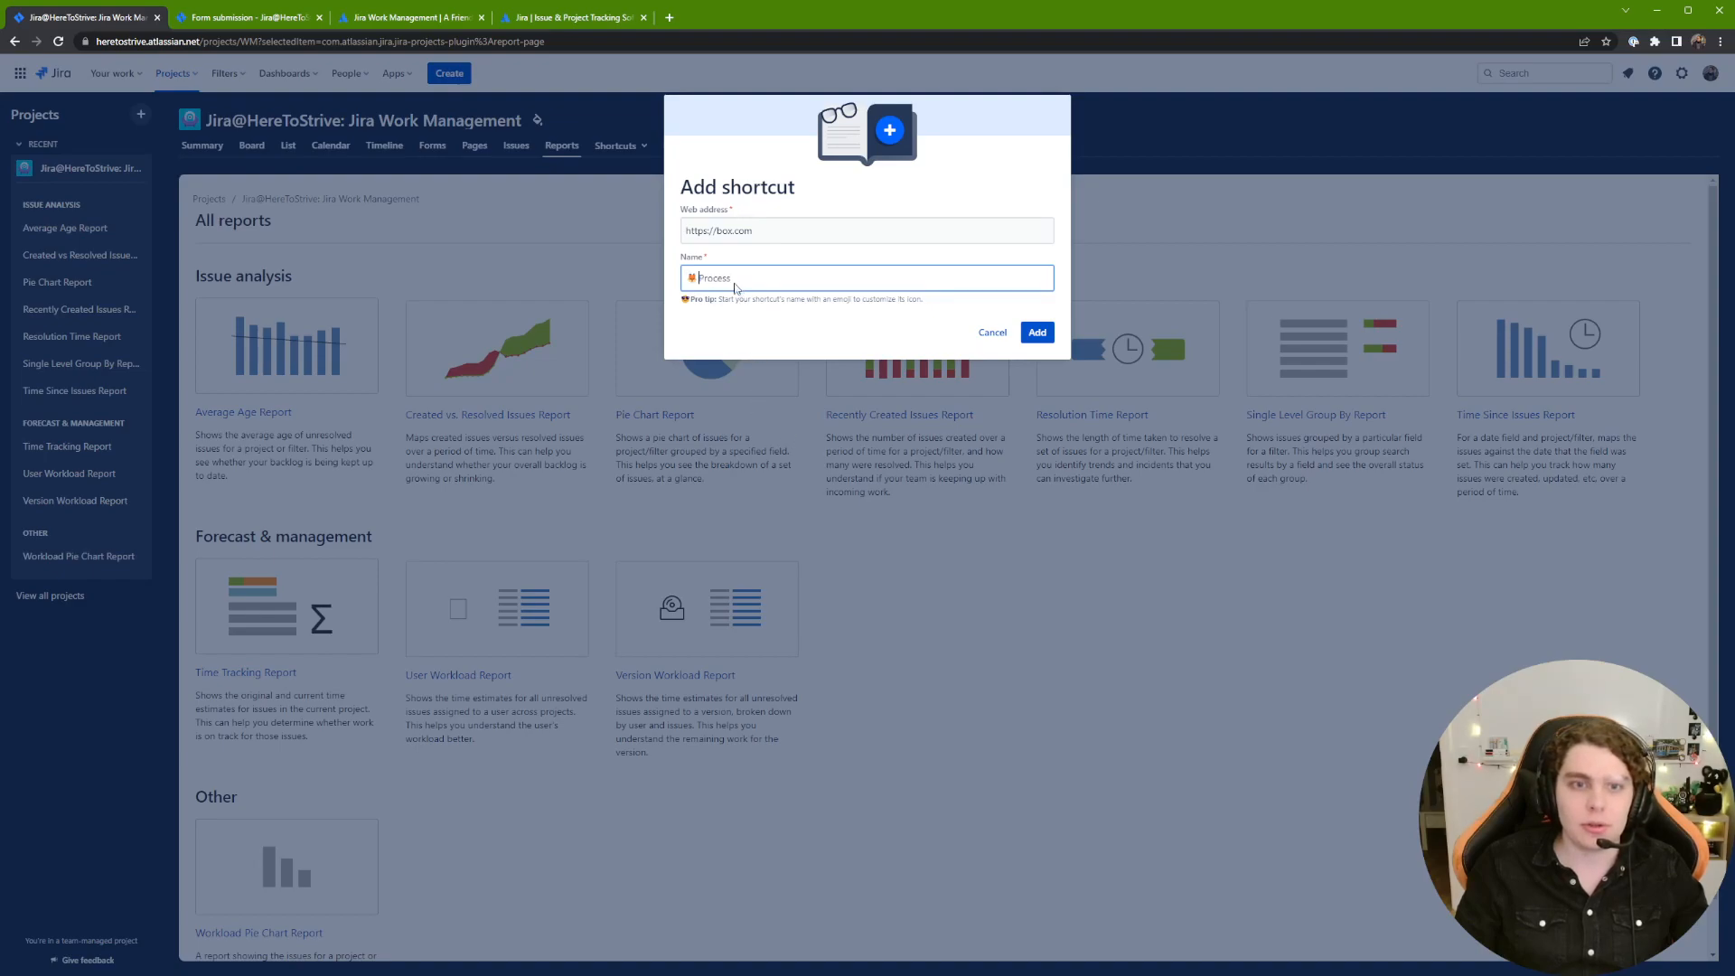
pyautogui.click(1037, 333)
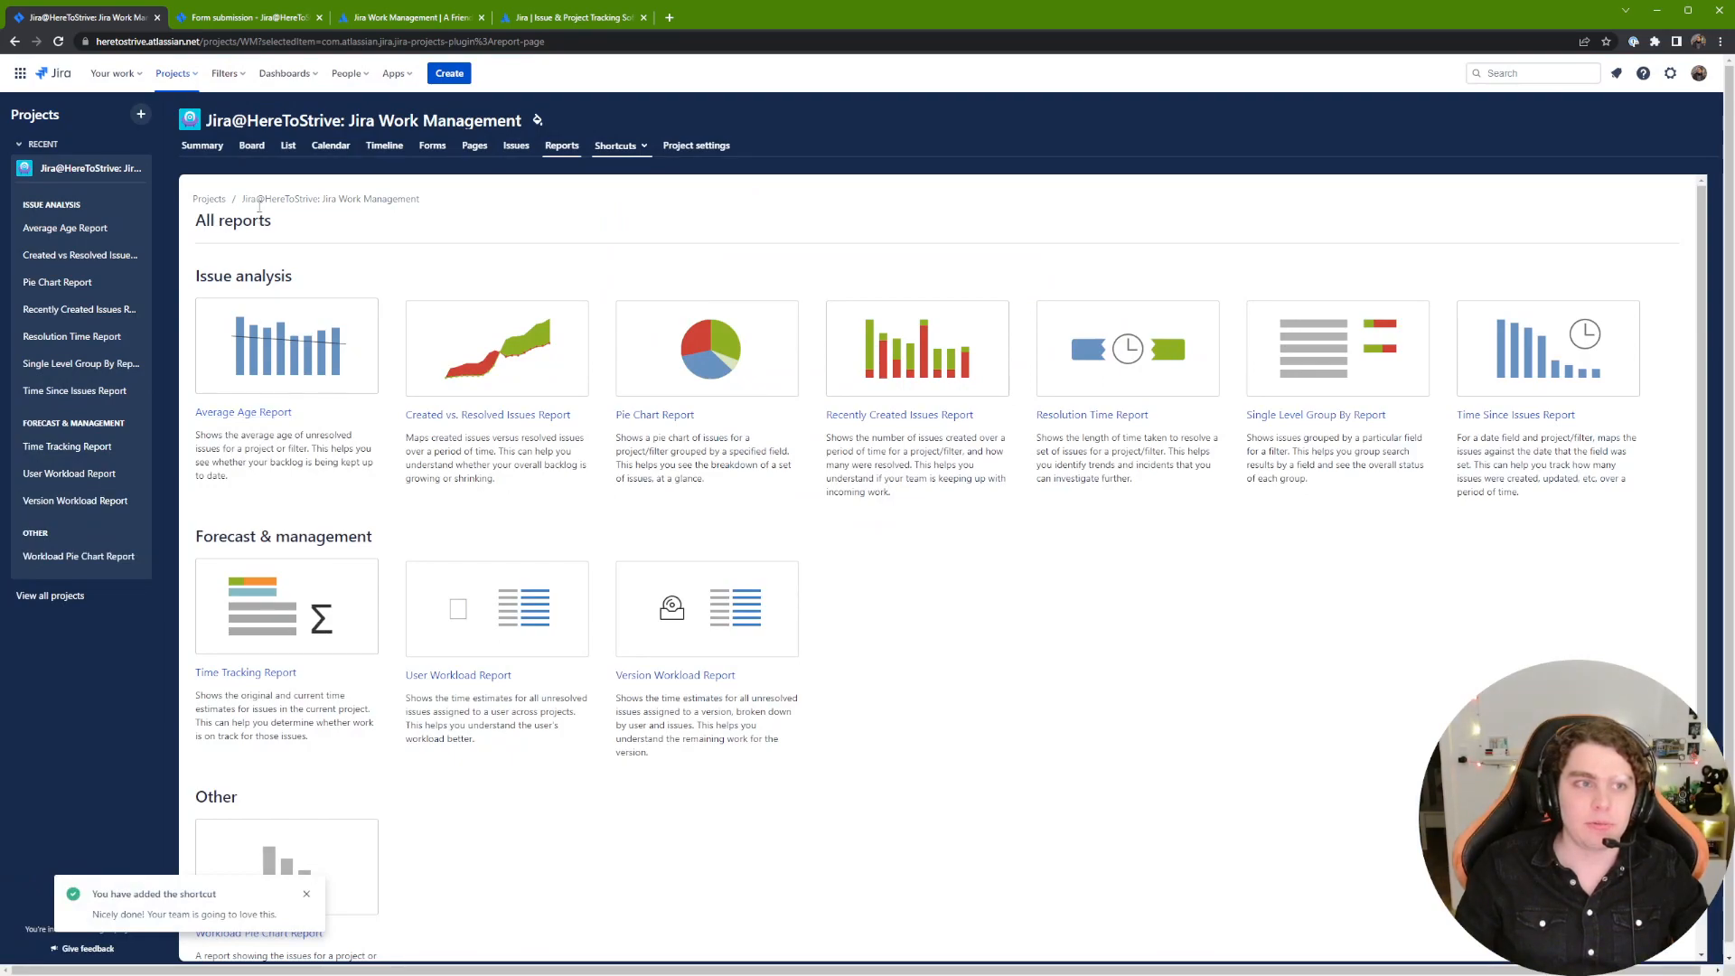
# Step: Test the Process shortcut to box.com from the board, close its tab, and recheck the shortcut list
pyautogui.click(257, 154)
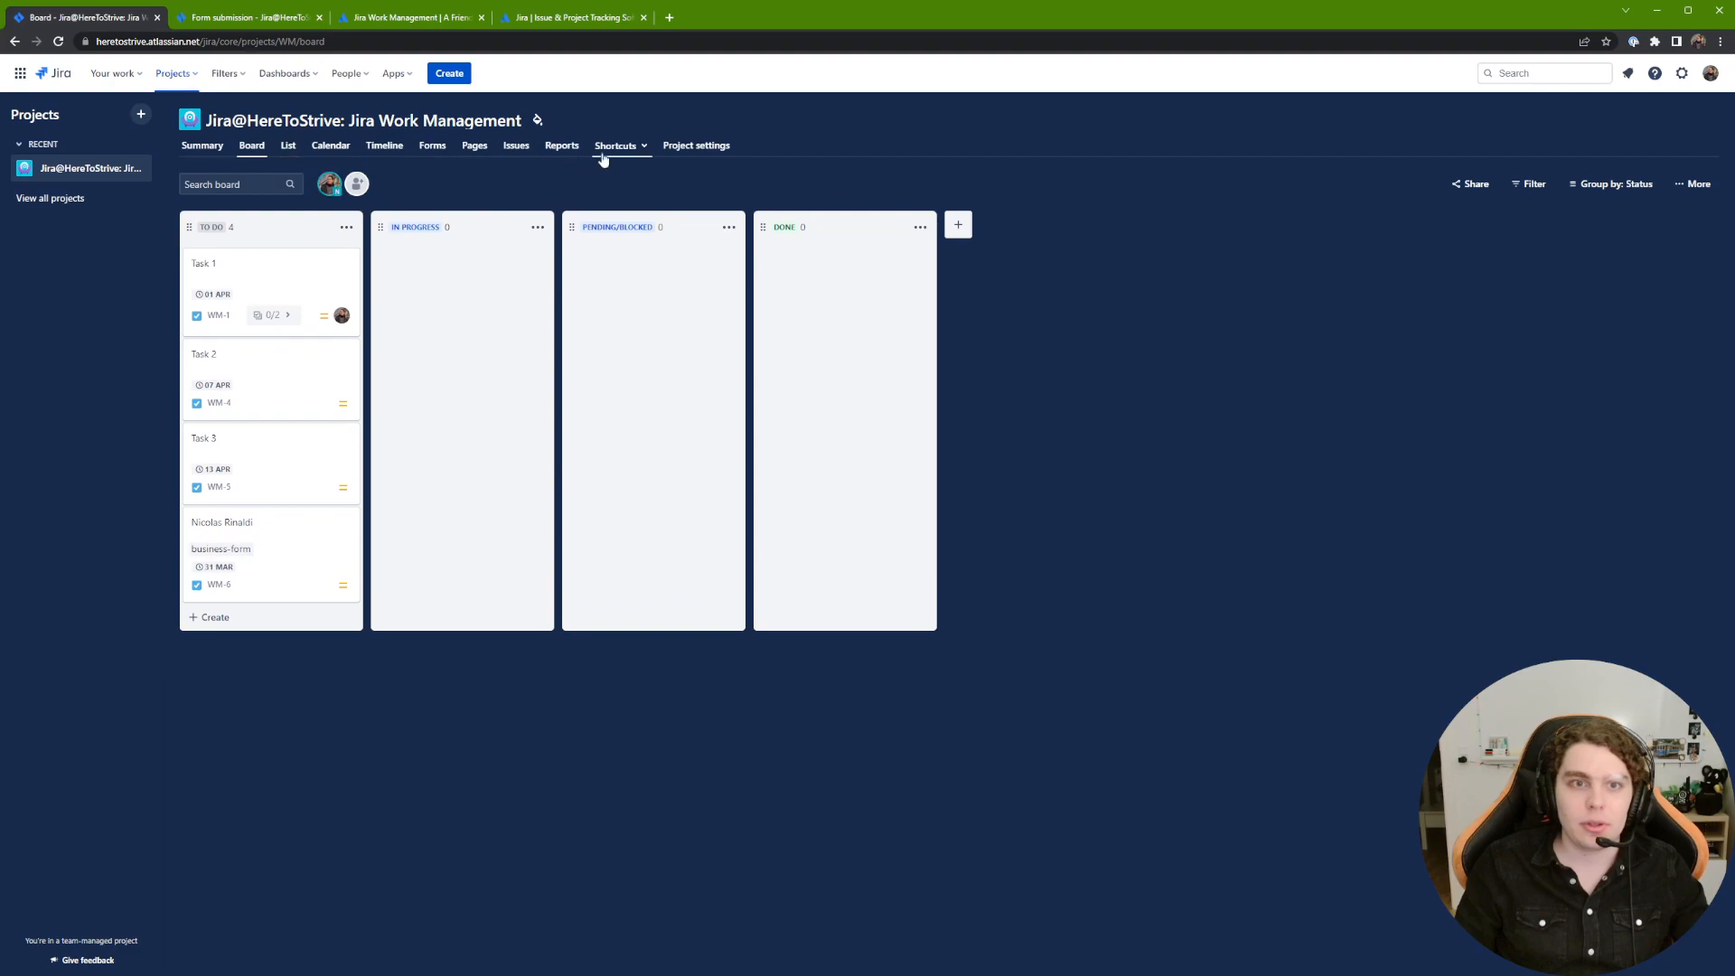
pyautogui.click(601, 147)
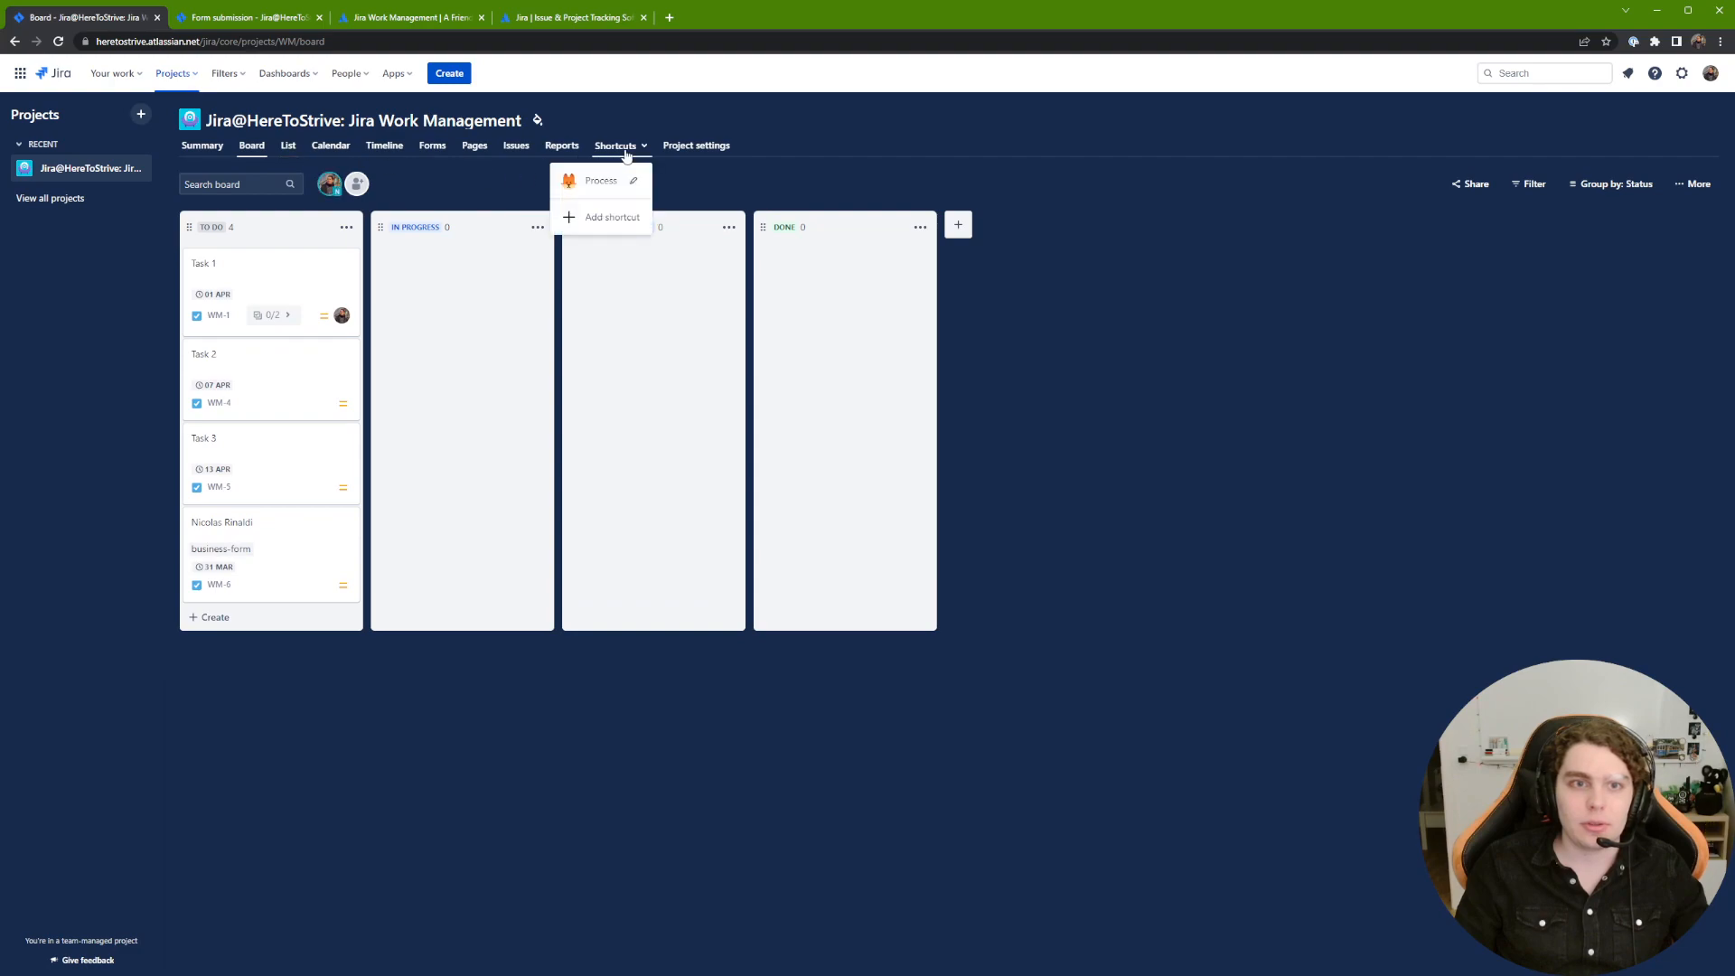
pyautogui.click(584, 185)
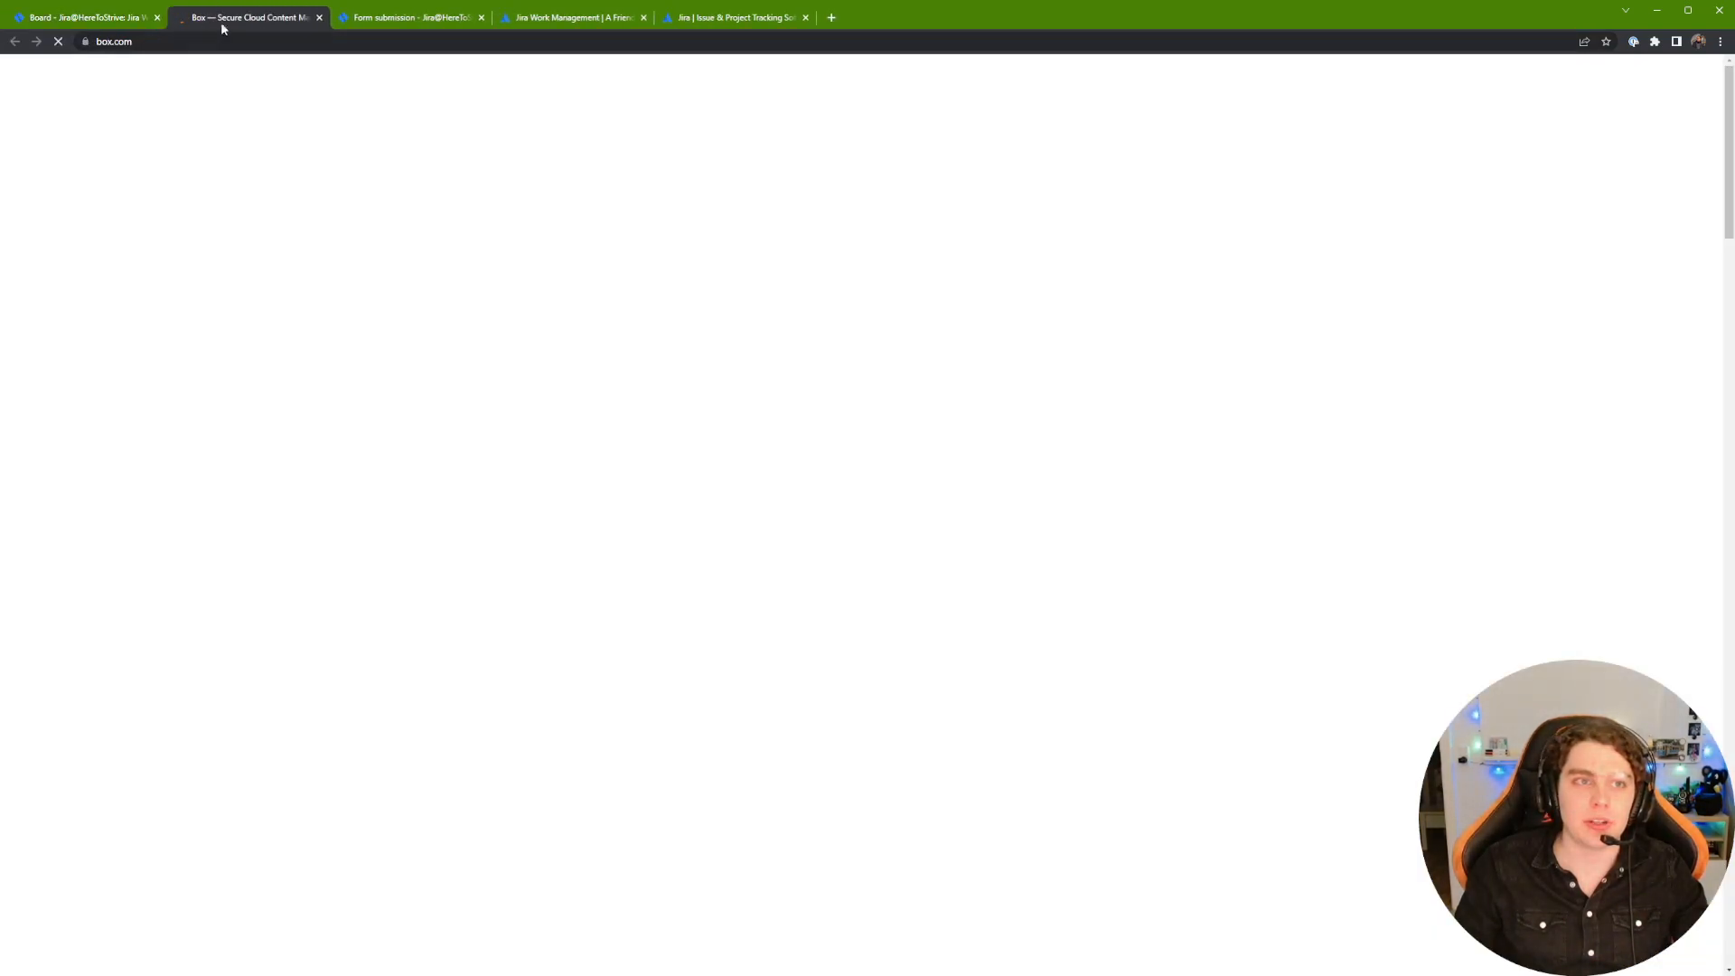
pyautogui.middleClick(242, 20)
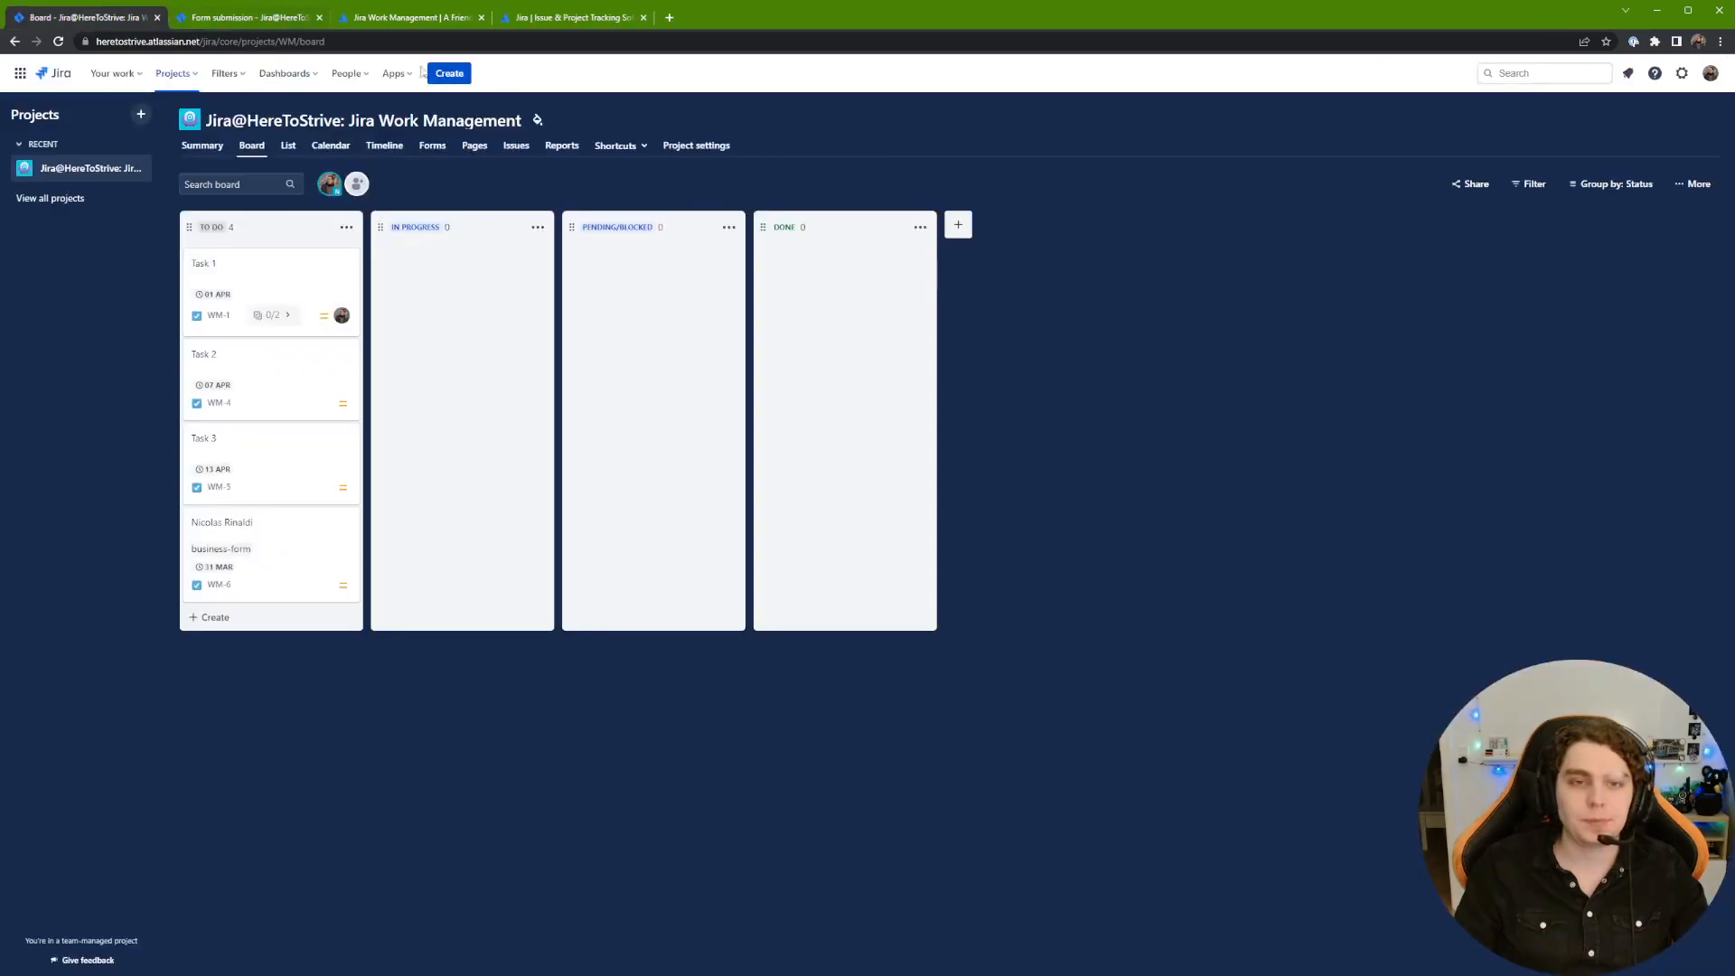
pyautogui.click(623, 155)
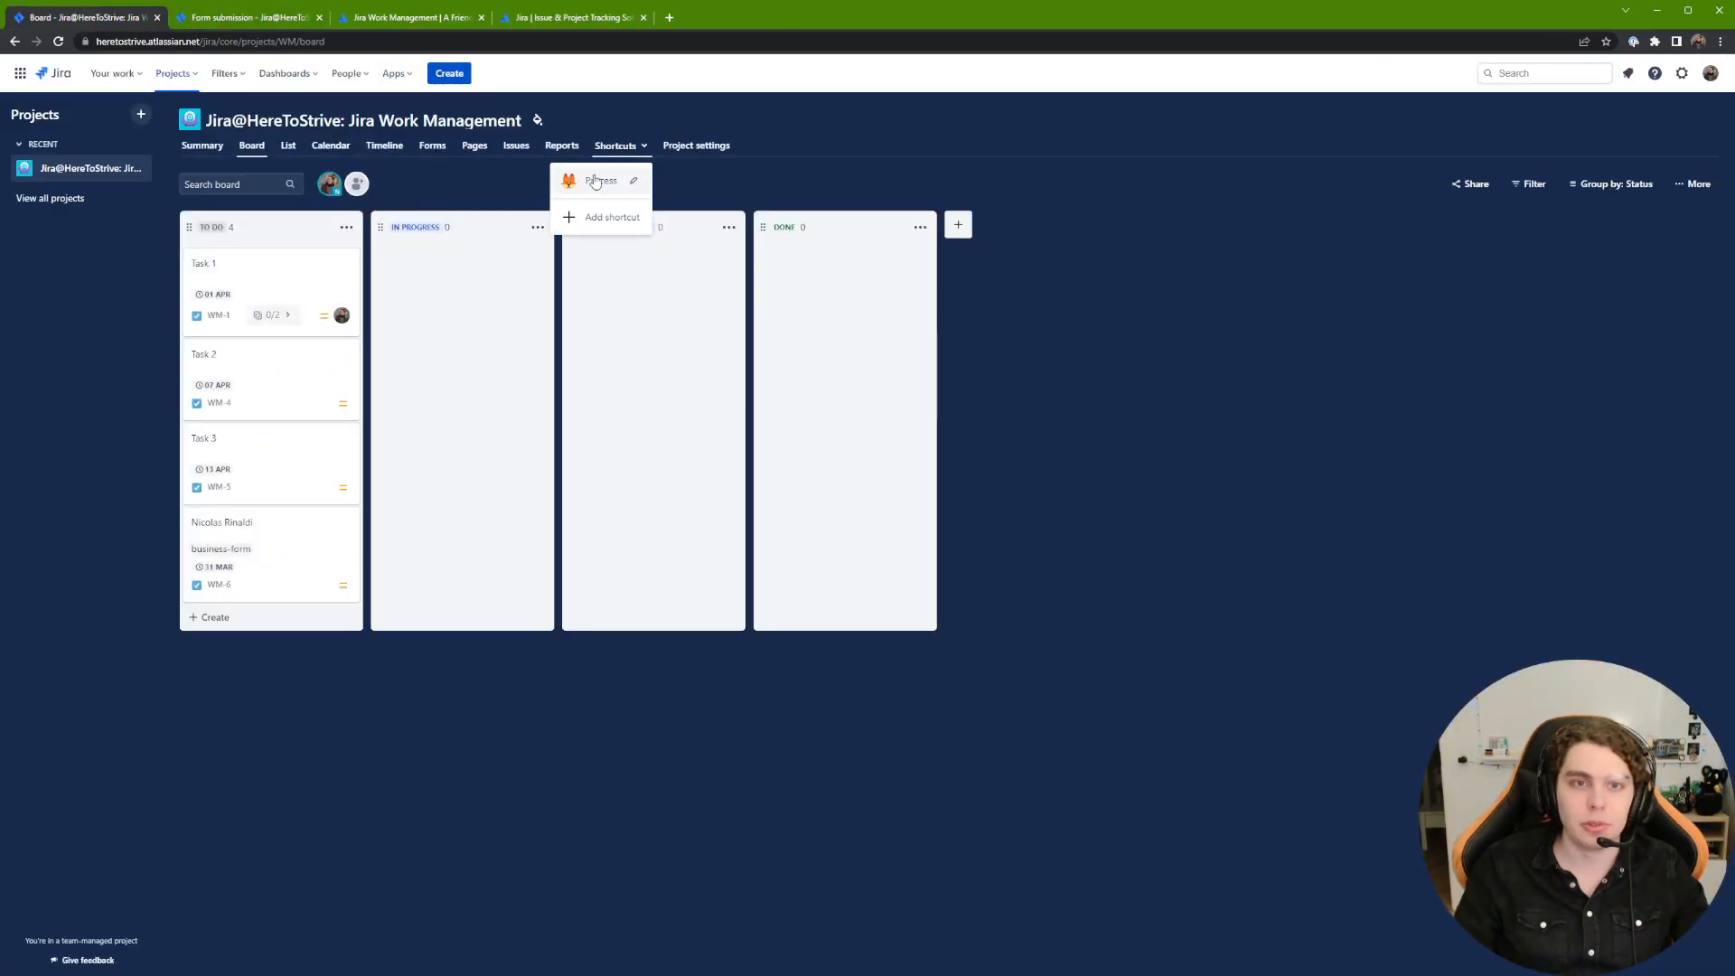
pyautogui.click(673, 207)
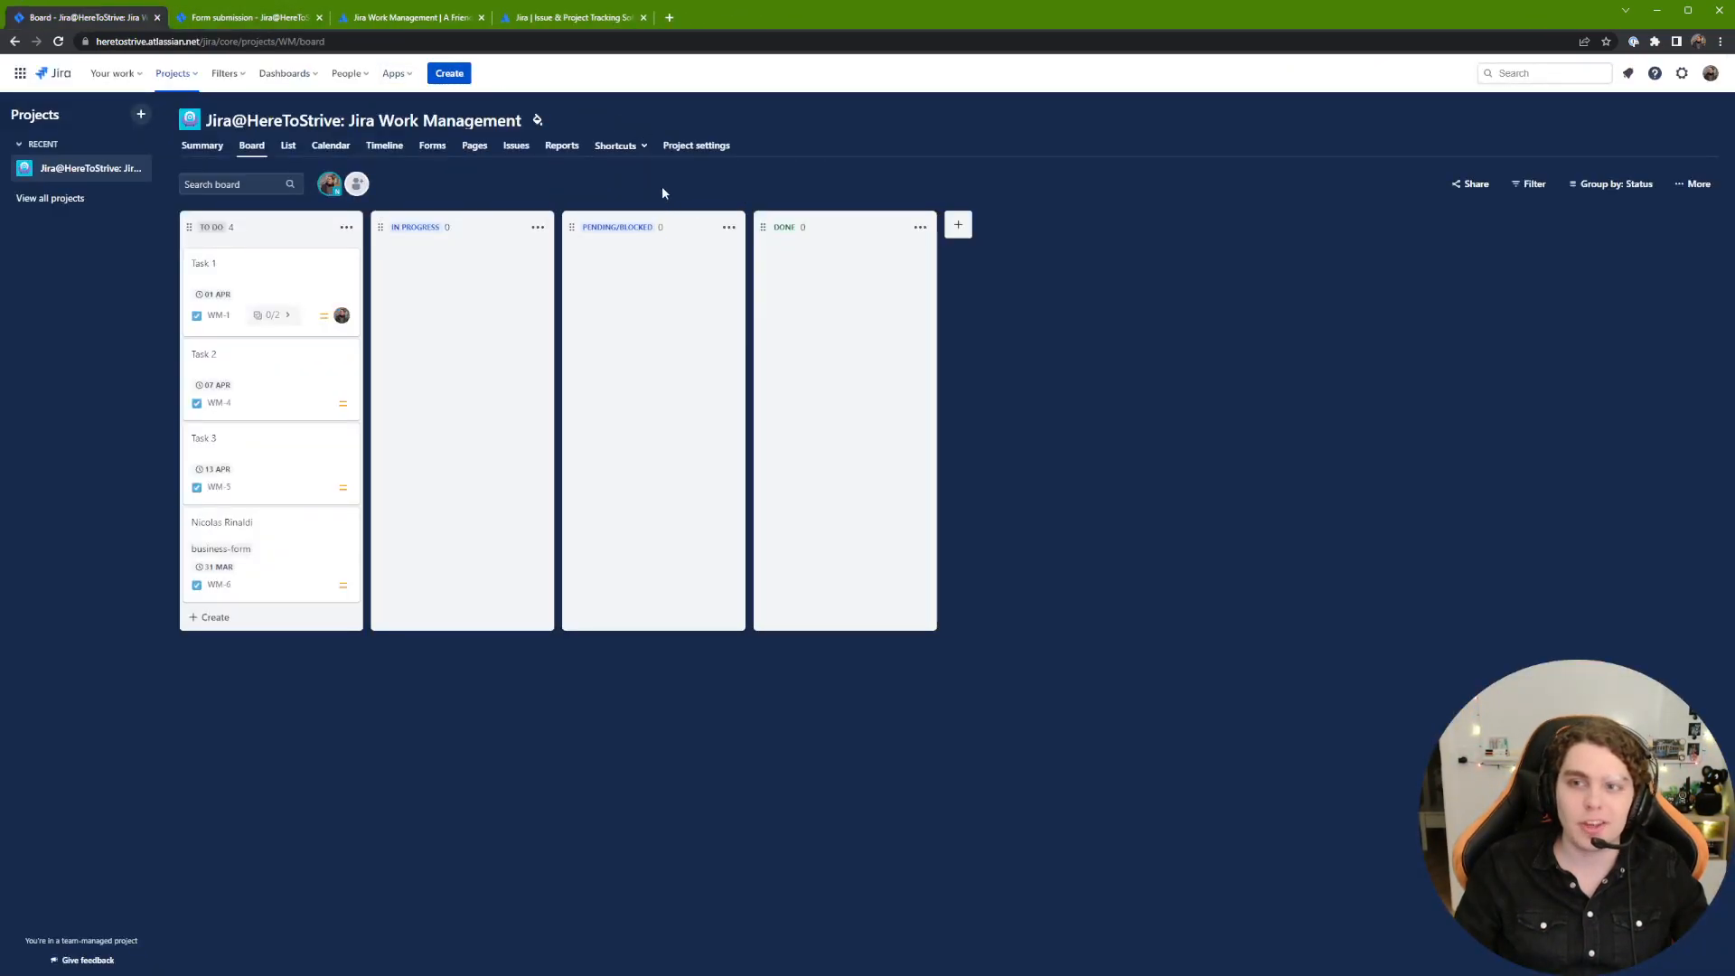
# Step: In Project settings, review the Category and Default assignee options, leaving the assignee Unassigned
pyautogui.click(705, 157)
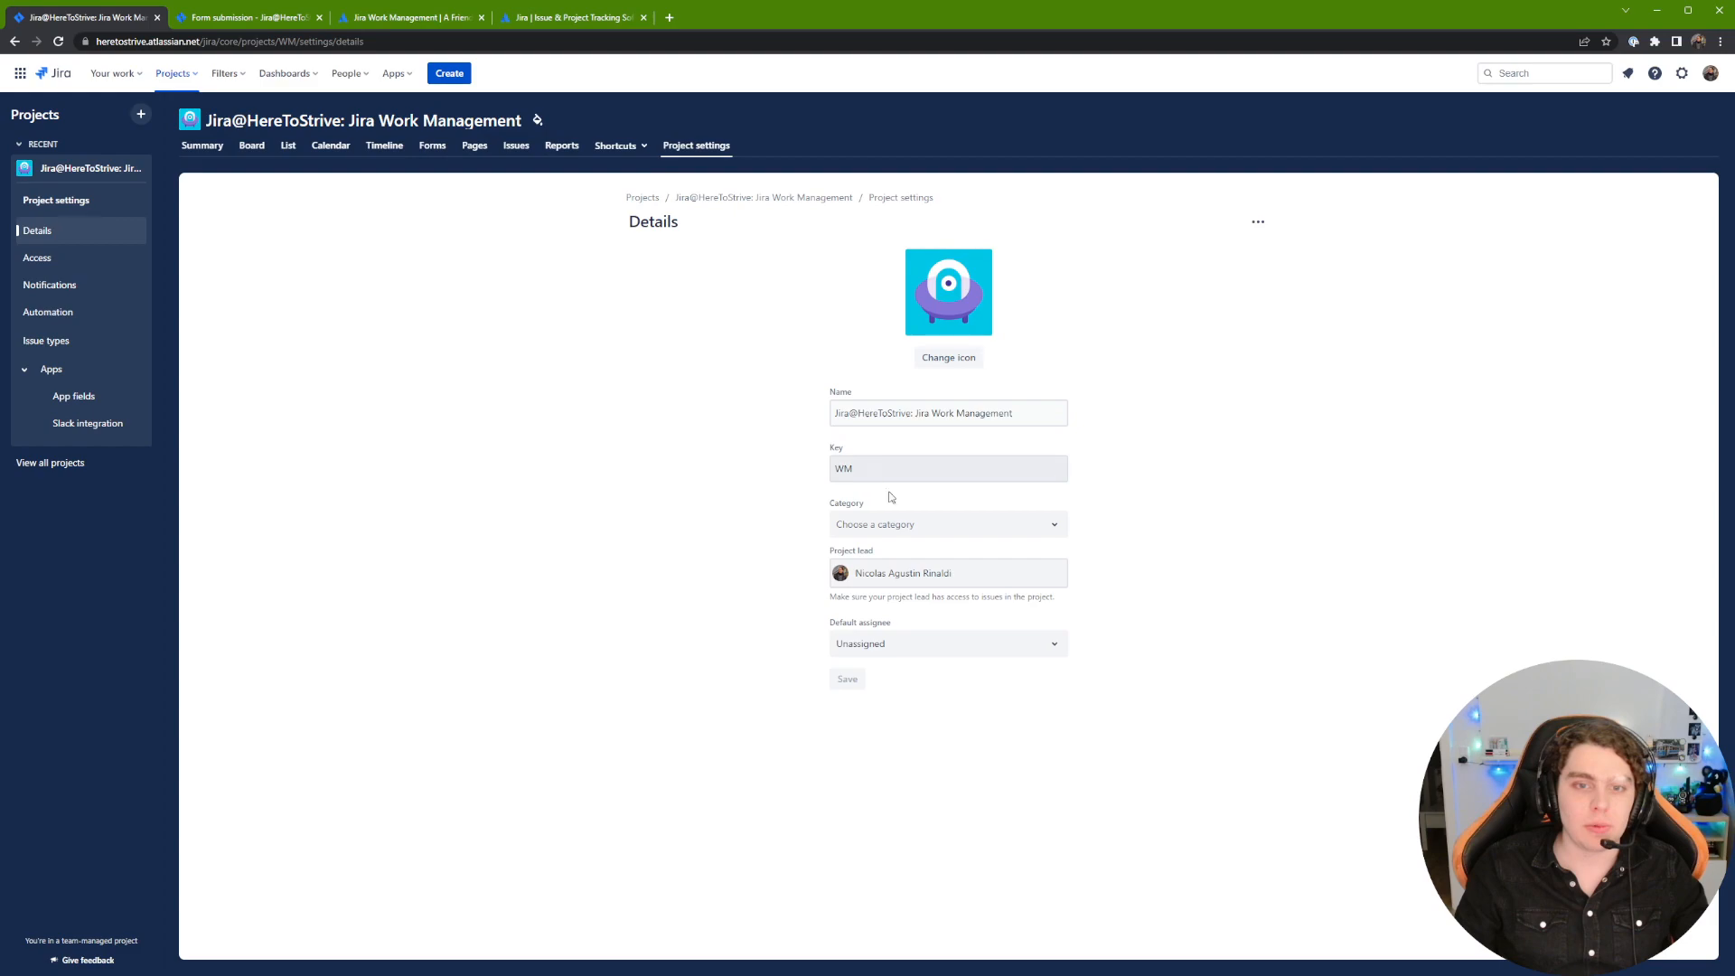
pyautogui.click(901, 531)
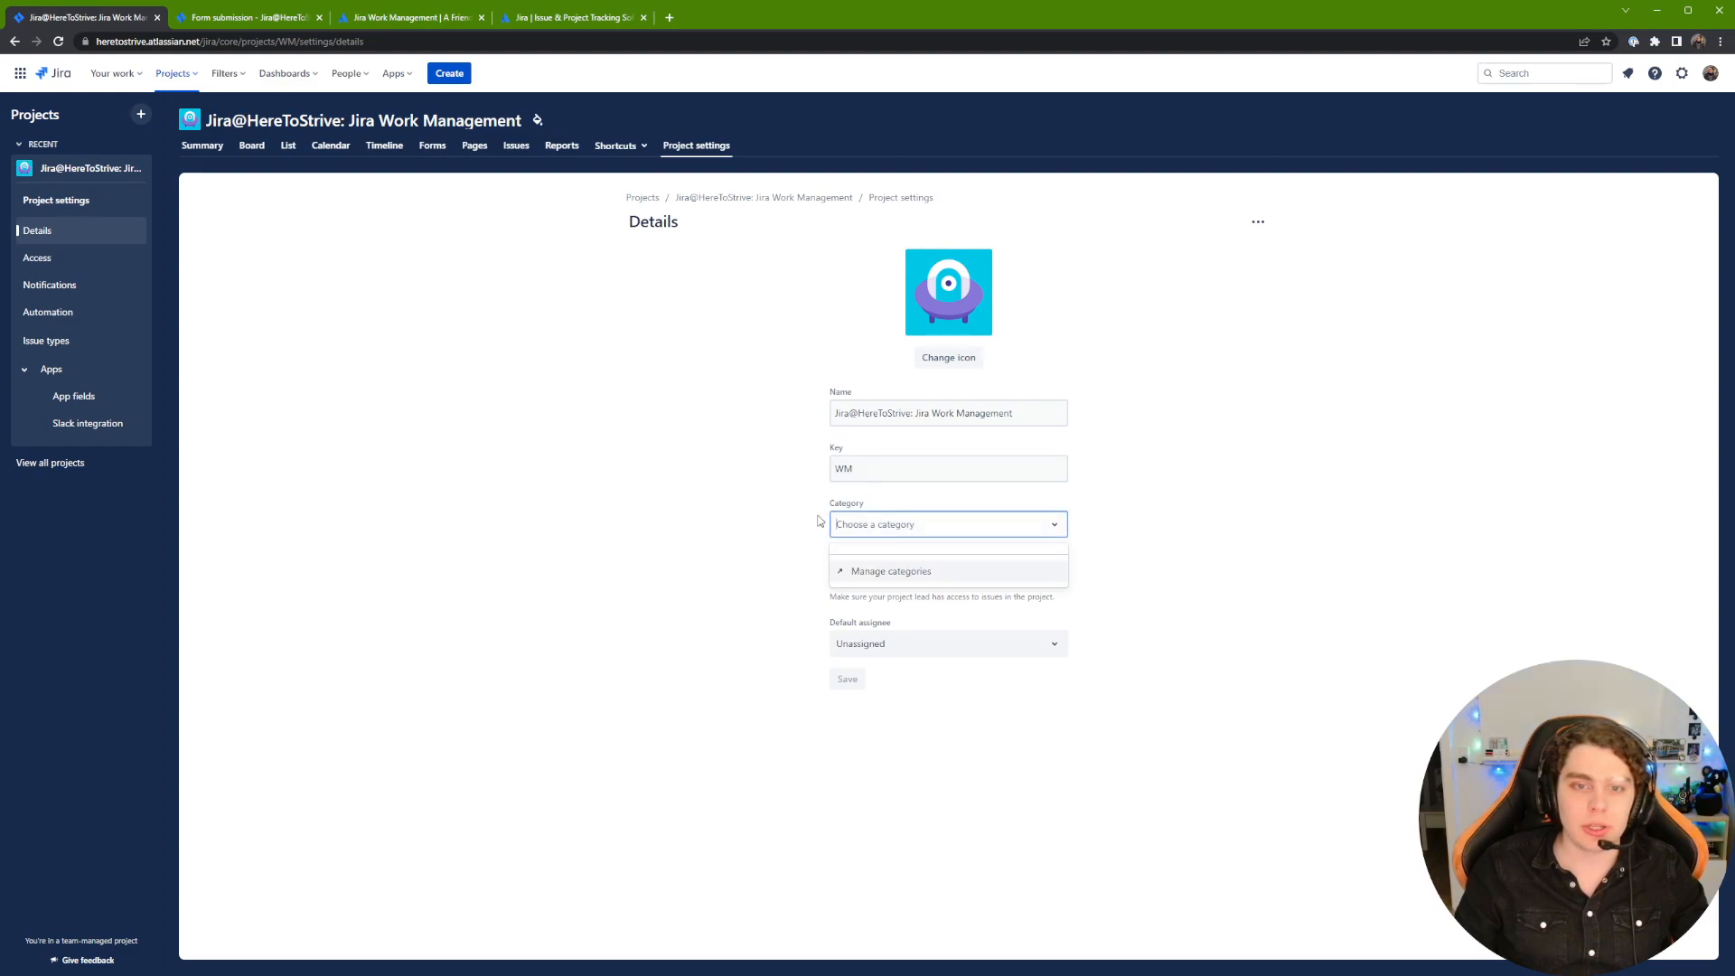
pyautogui.click(828, 536)
pyautogui.click(888, 643)
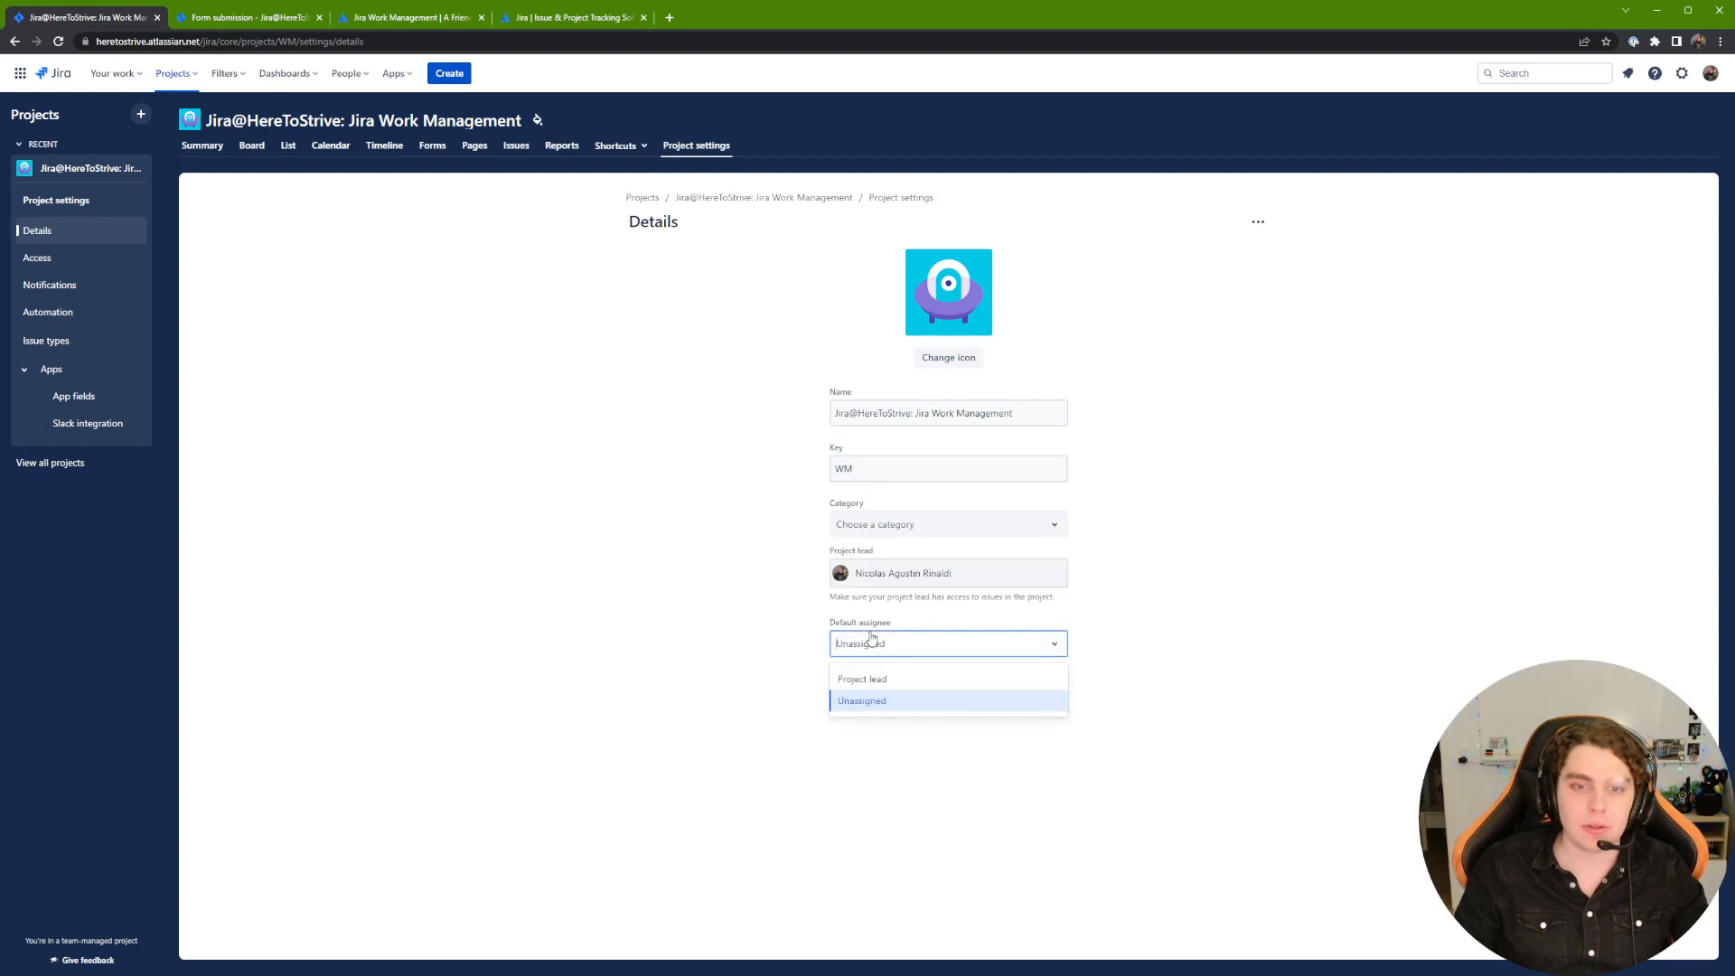
pyautogui.click(546, 470)
# Step: Browse the Access, Notifications and Automation settings pages
pyautogui.click(116, 260)
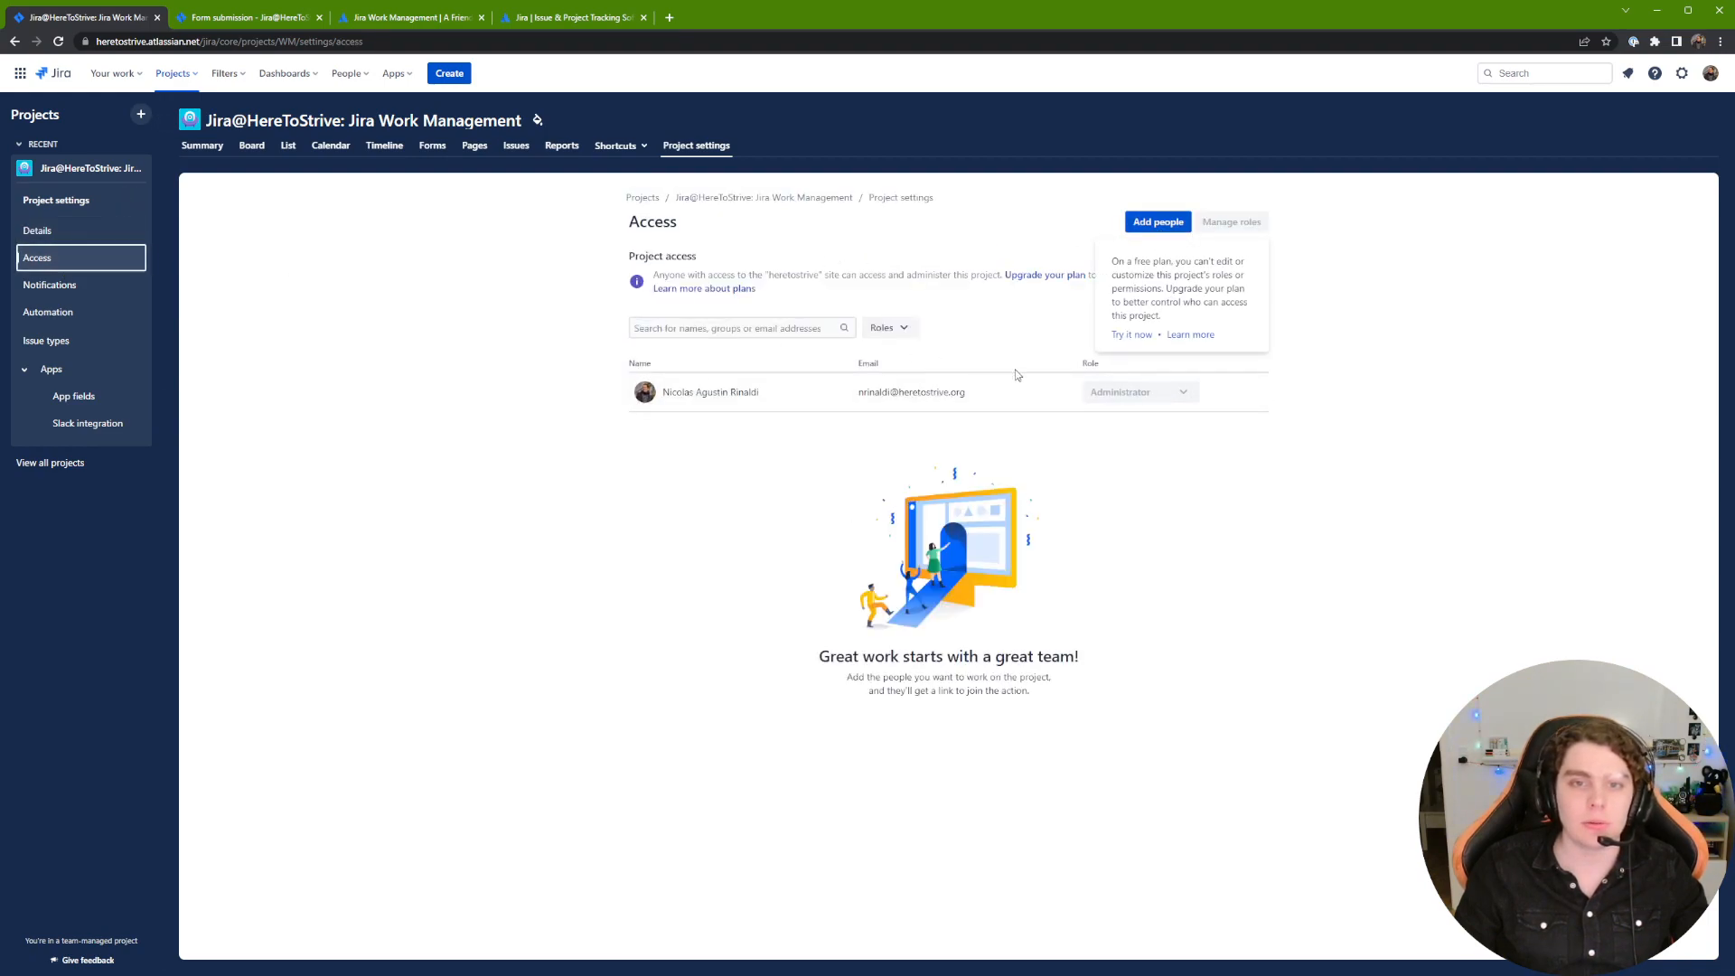
pyautogui.click(88, 286)
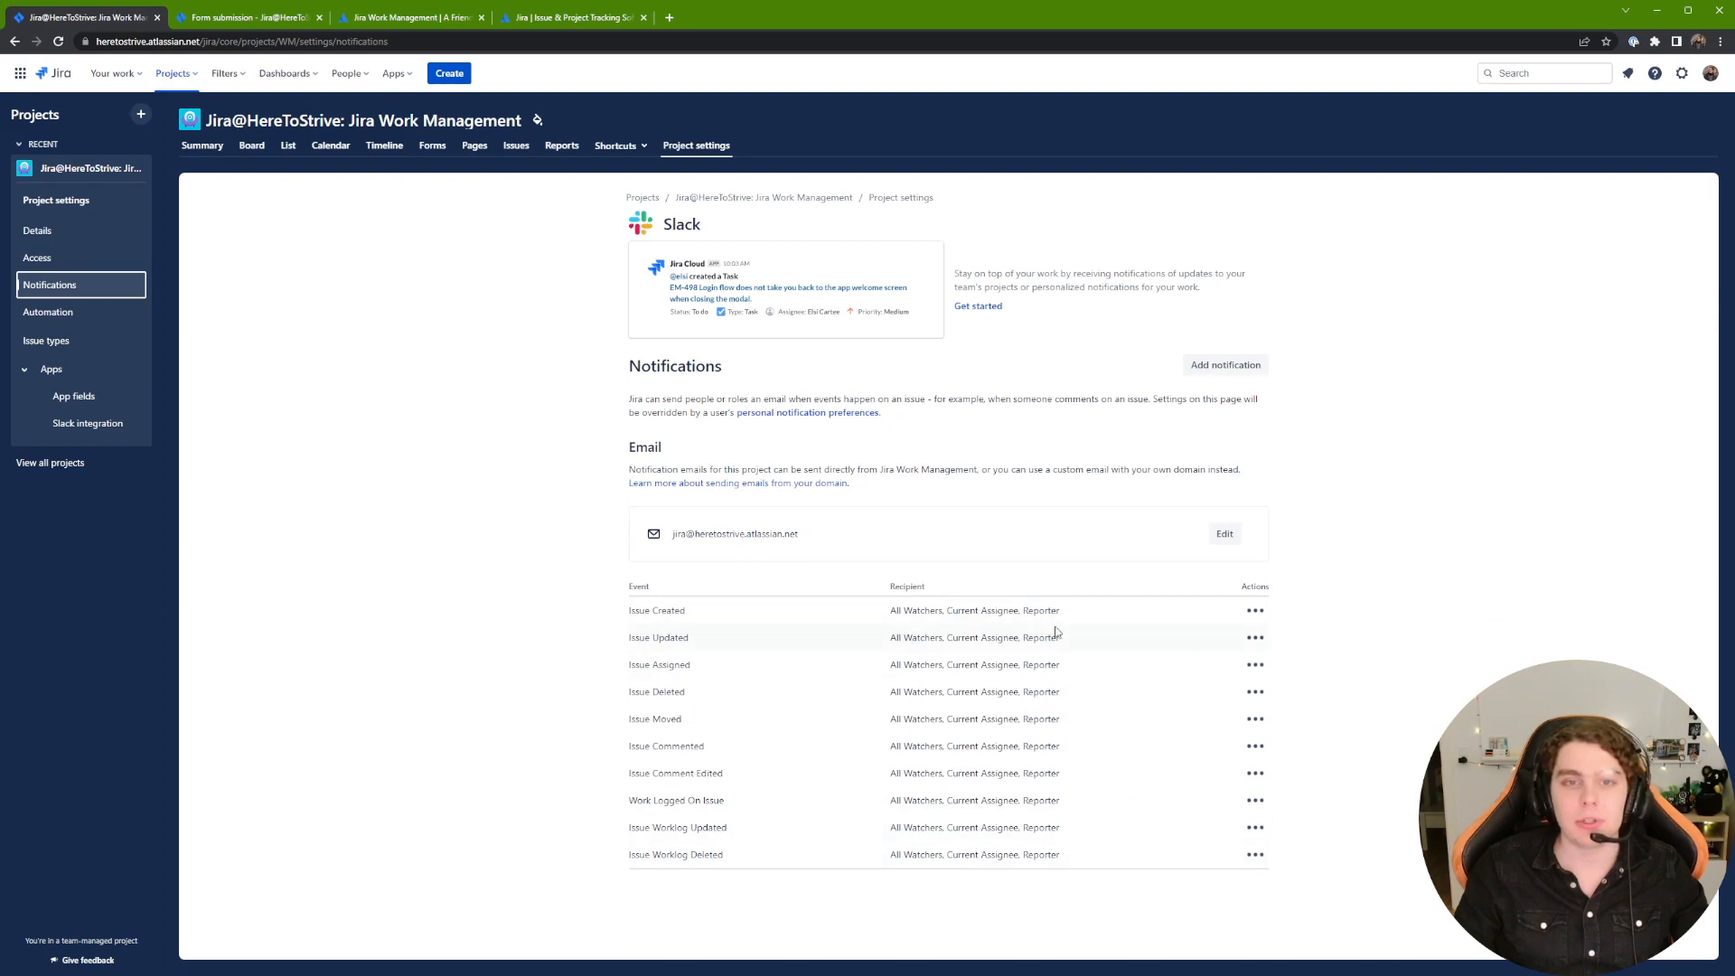
pyautogui.click(94, 323)
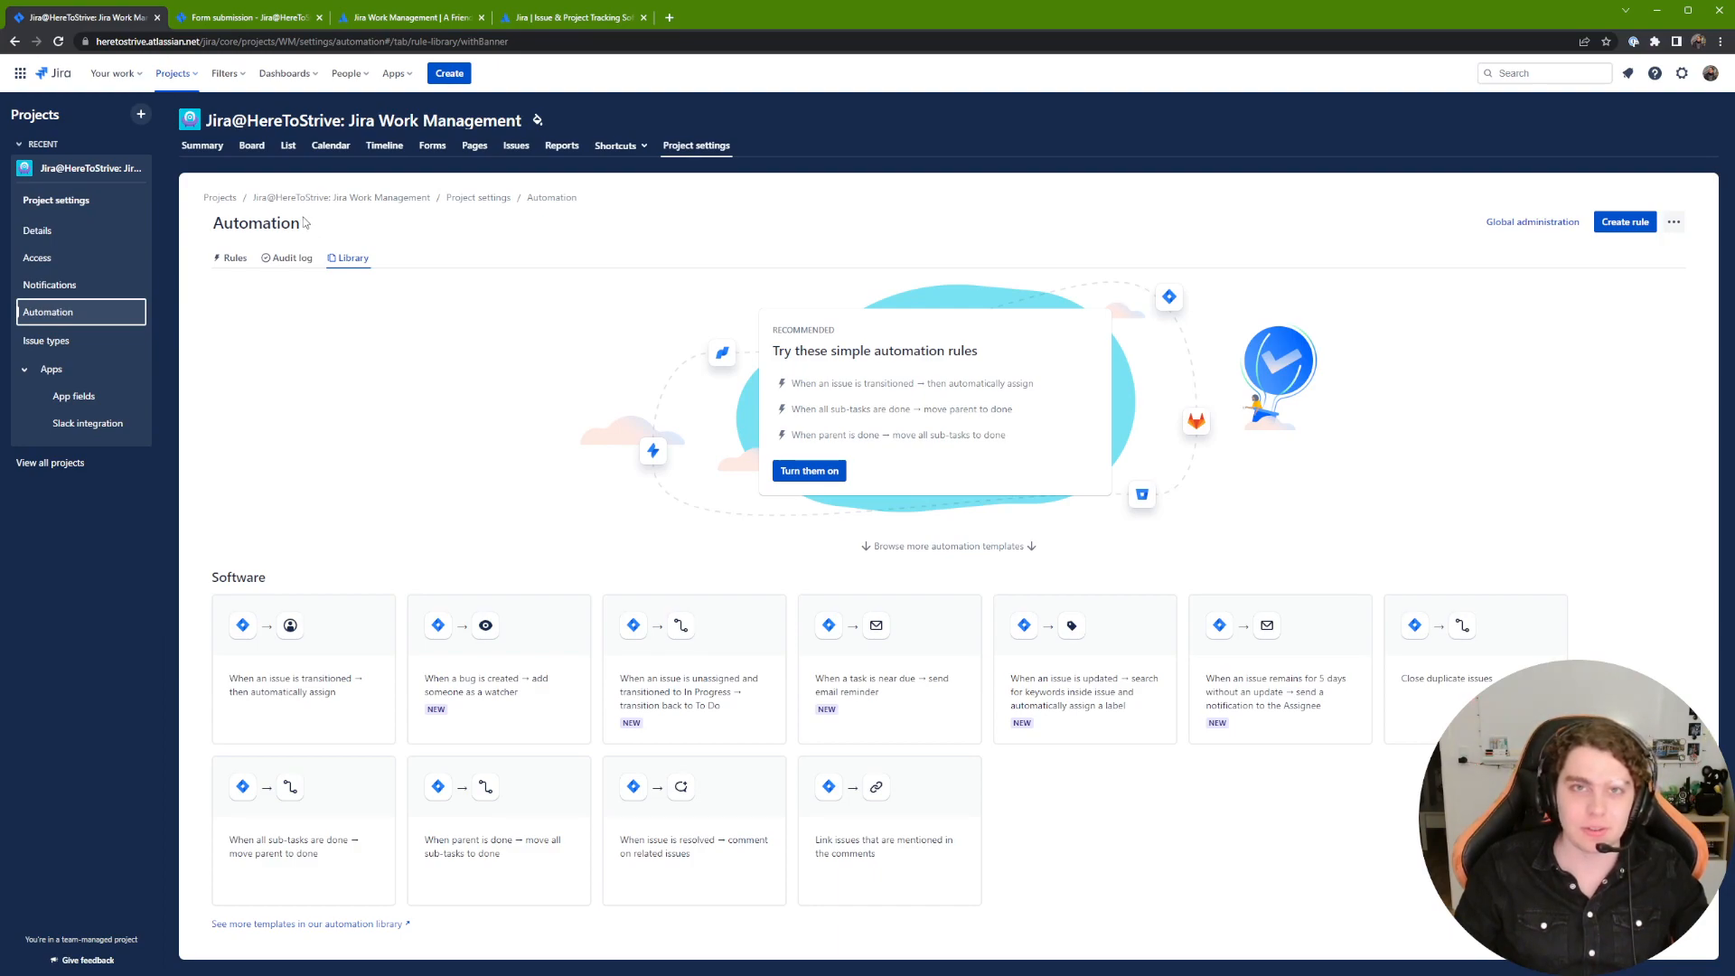
# Step: Add the Epic issue type from the Issue types settings
pyautogui.click(89, 344)
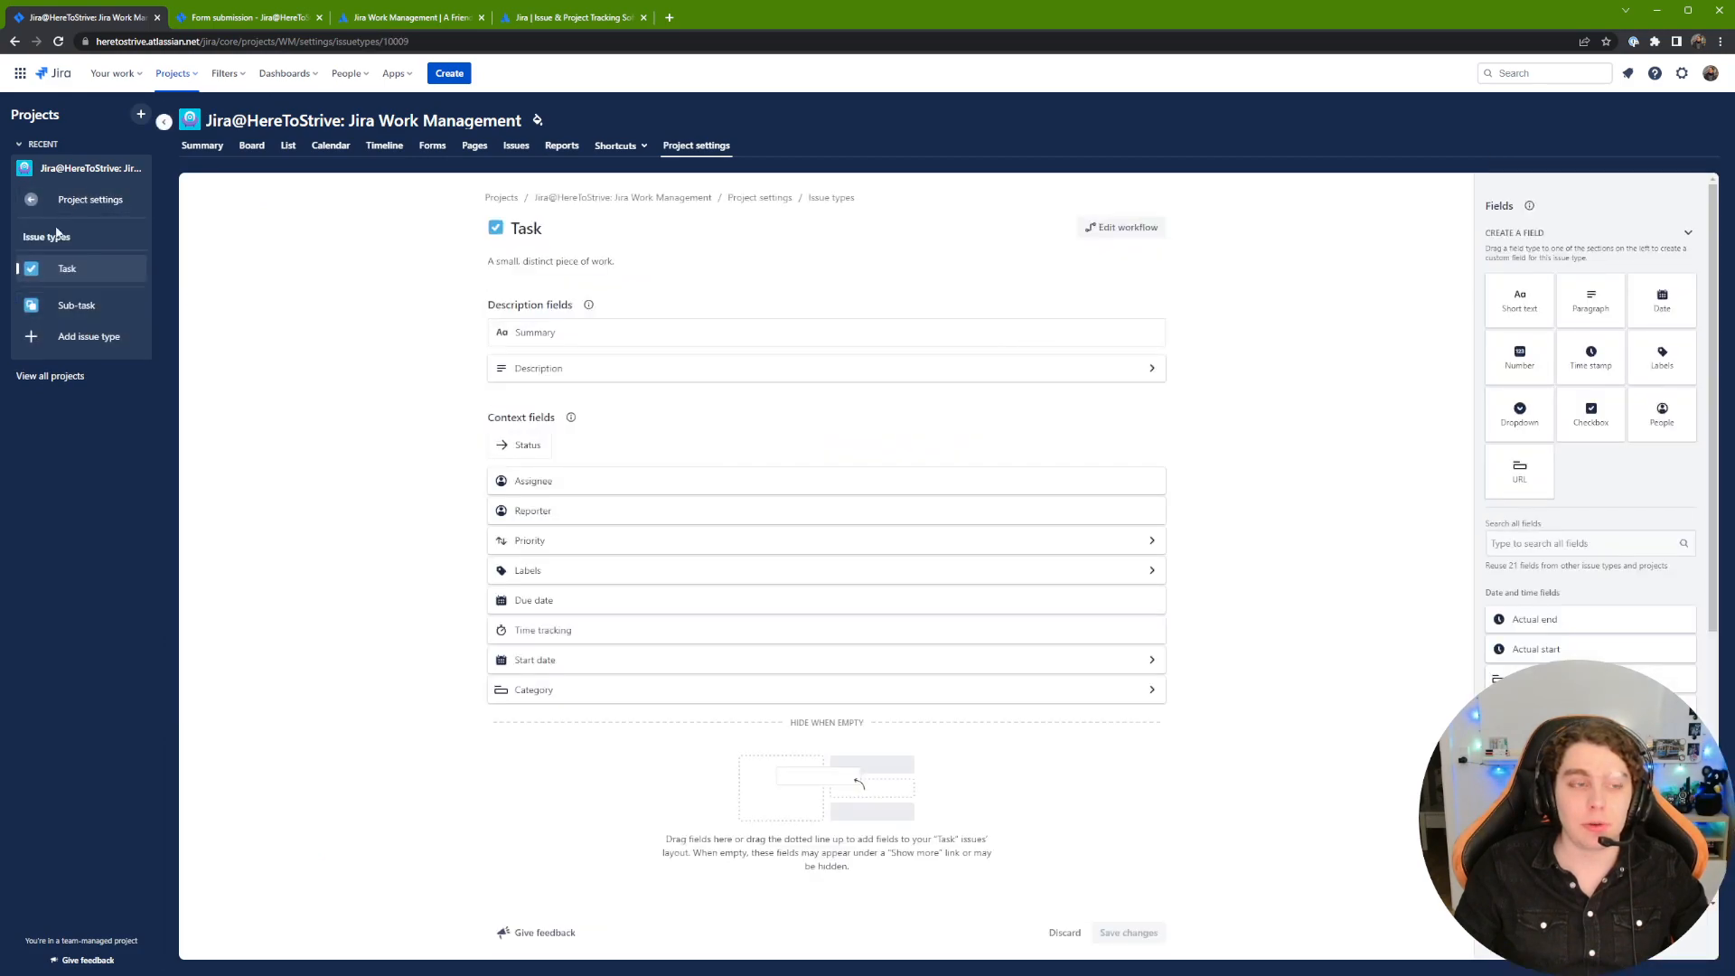
pyautogui.click(88, 337)
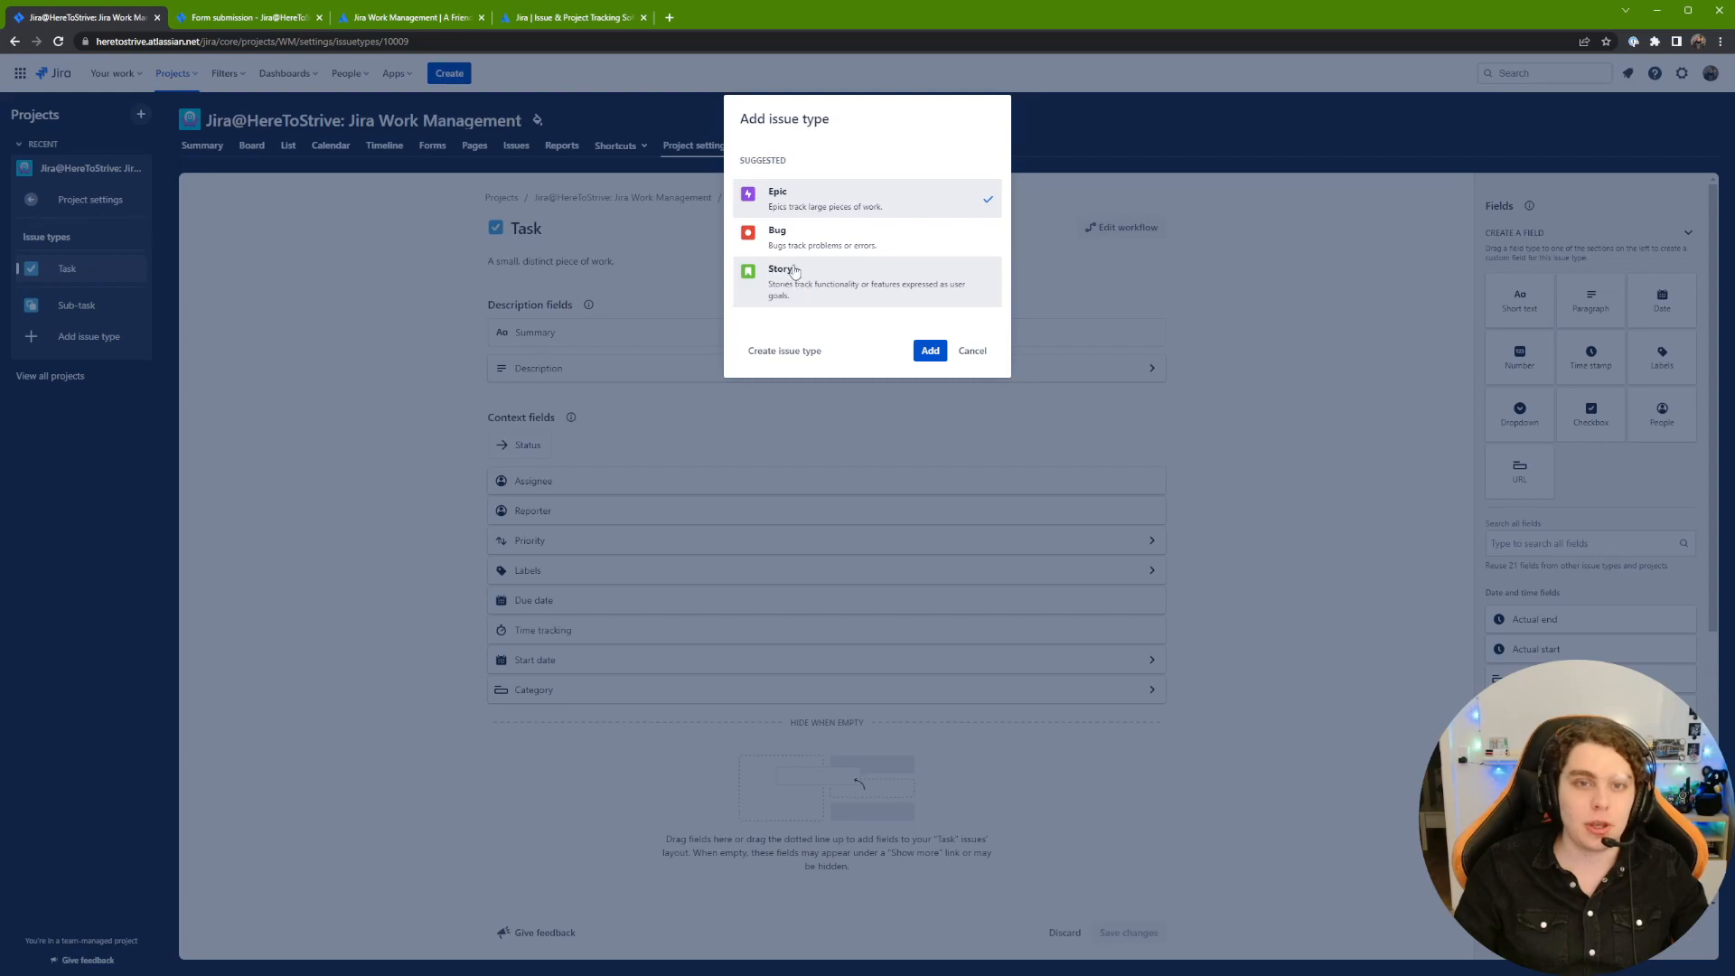
pyautogui.click(929, 350)
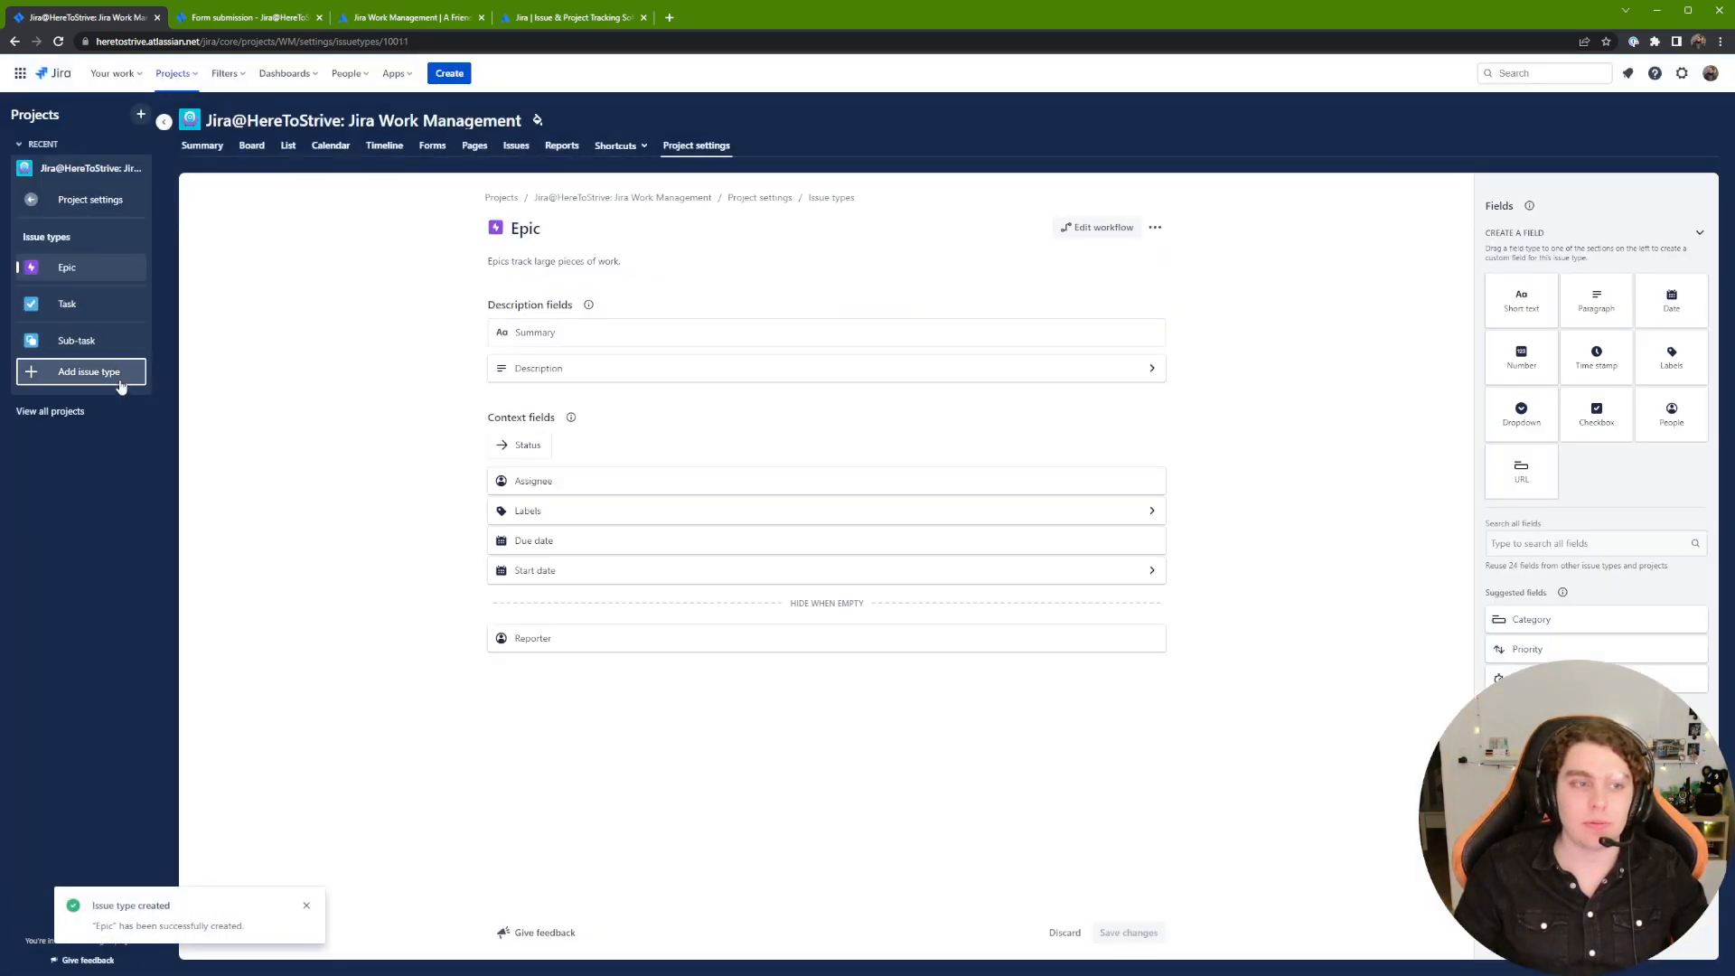
# Step: Add the Story issue type and try placing a short text field on it
pyautogui.click(79, 378)
pyautogui.click(831, 237)
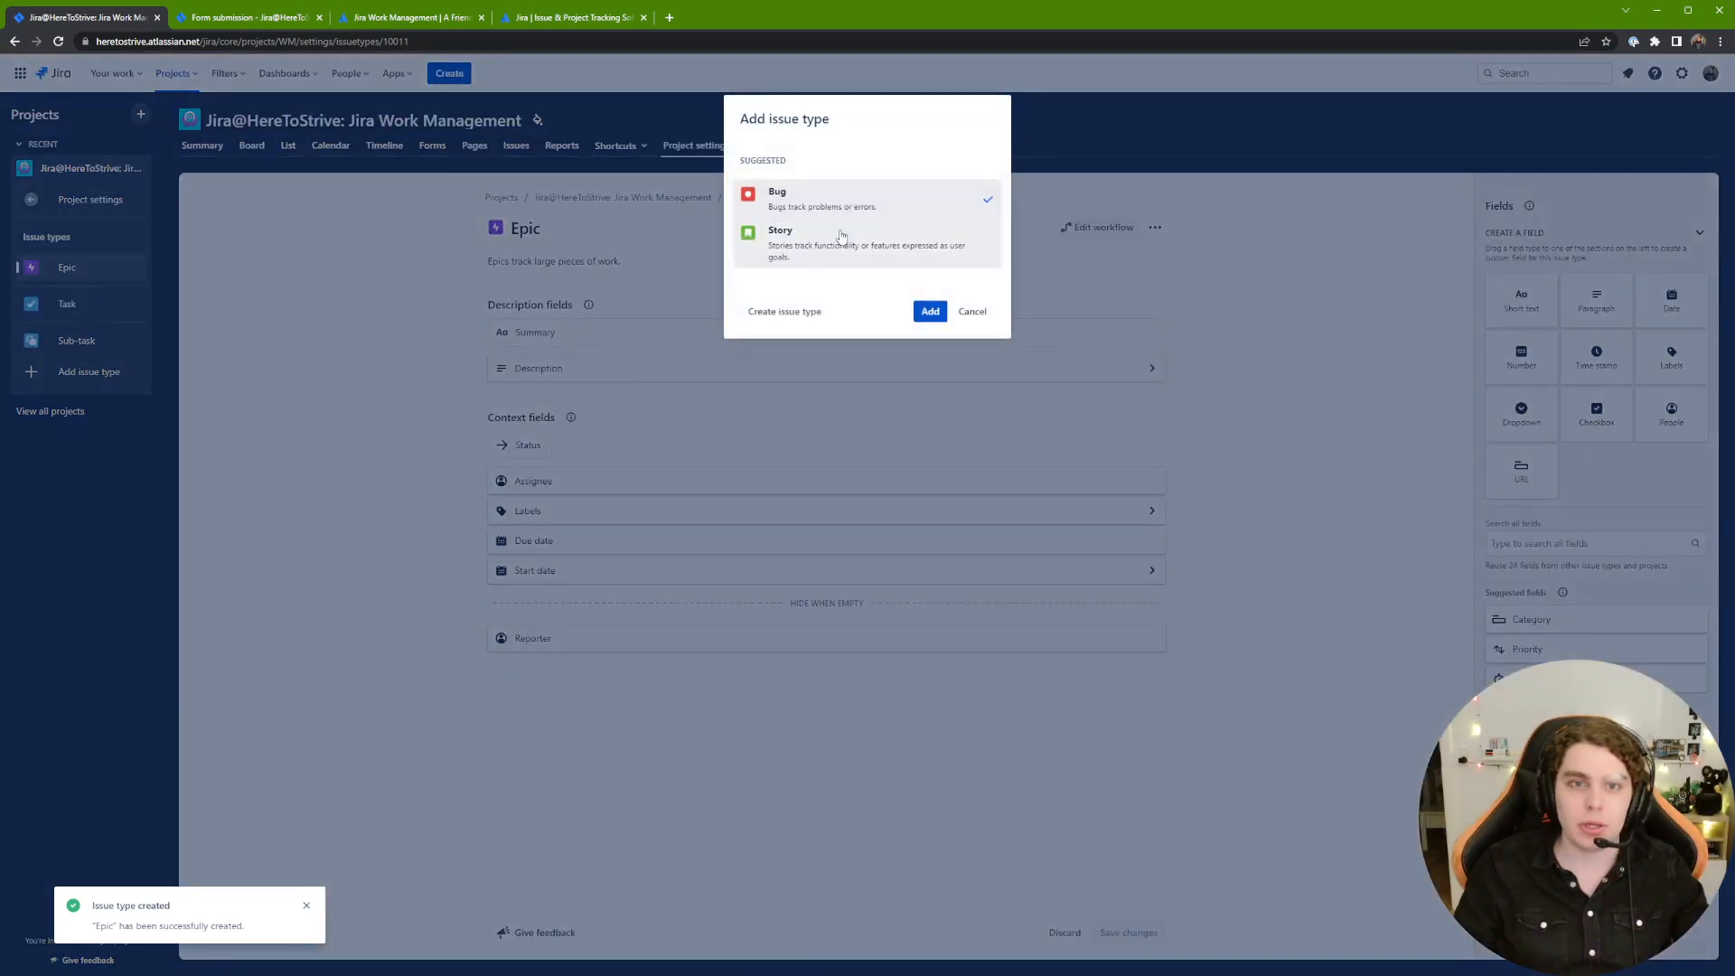
pyautogui.click(930, 312)
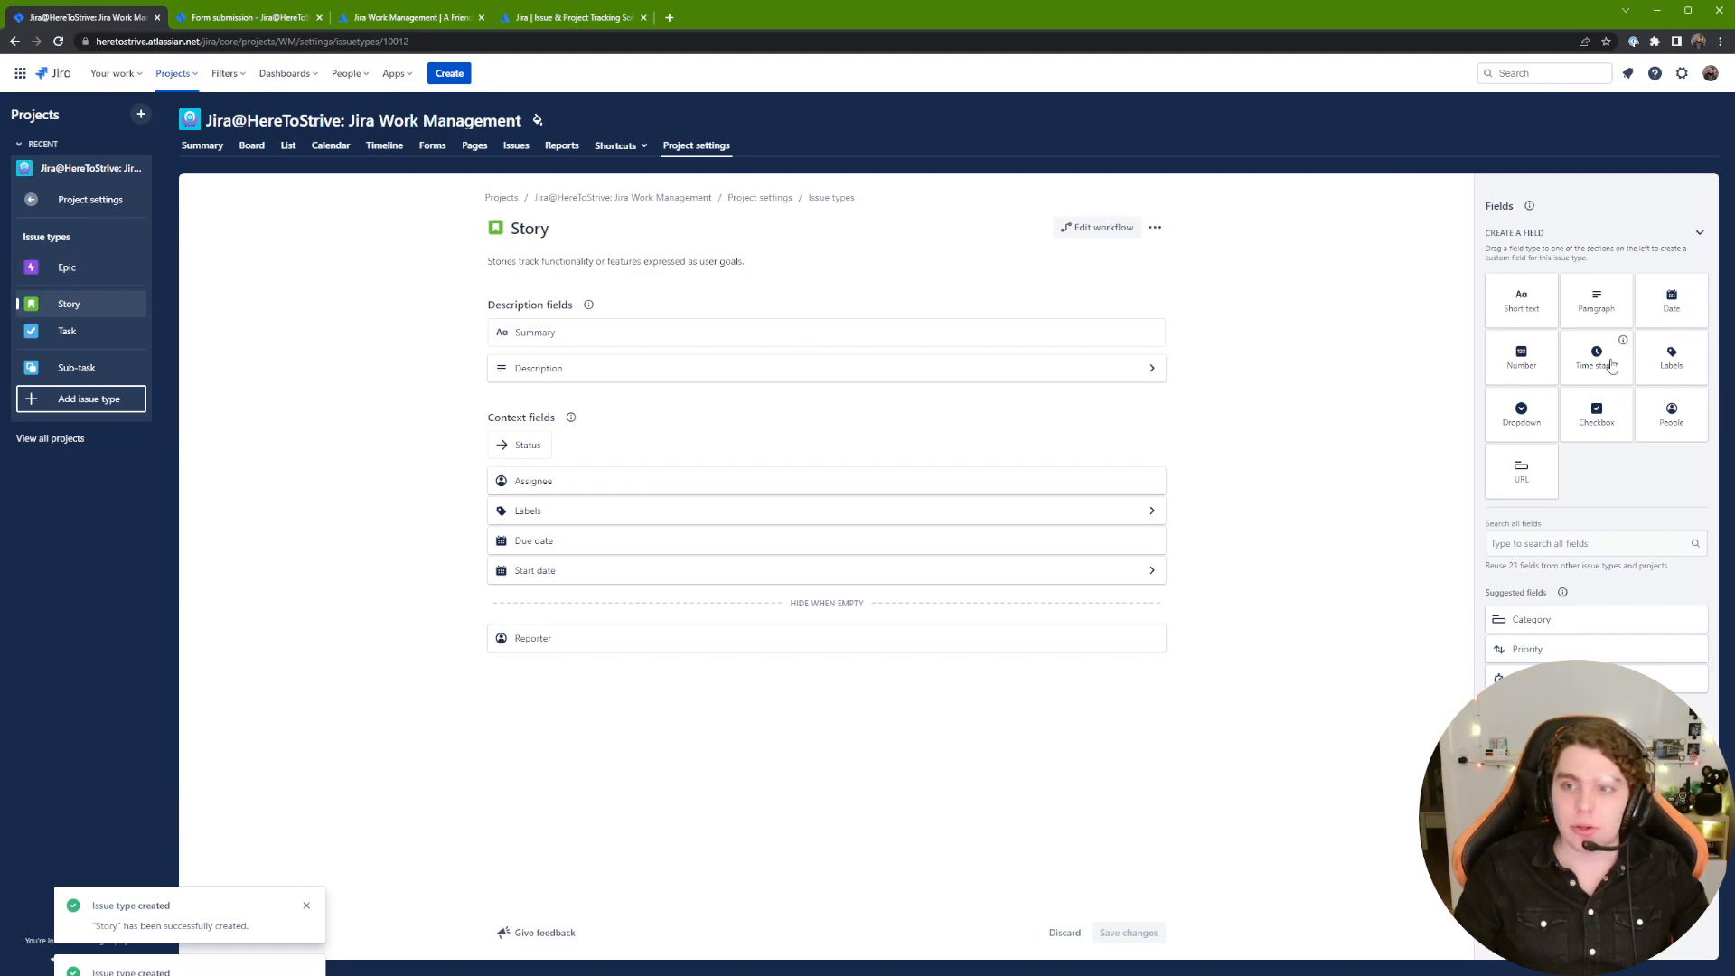
pyautogui.moveTo(1534, 311); pyautogui.dragTo(1475, 352)
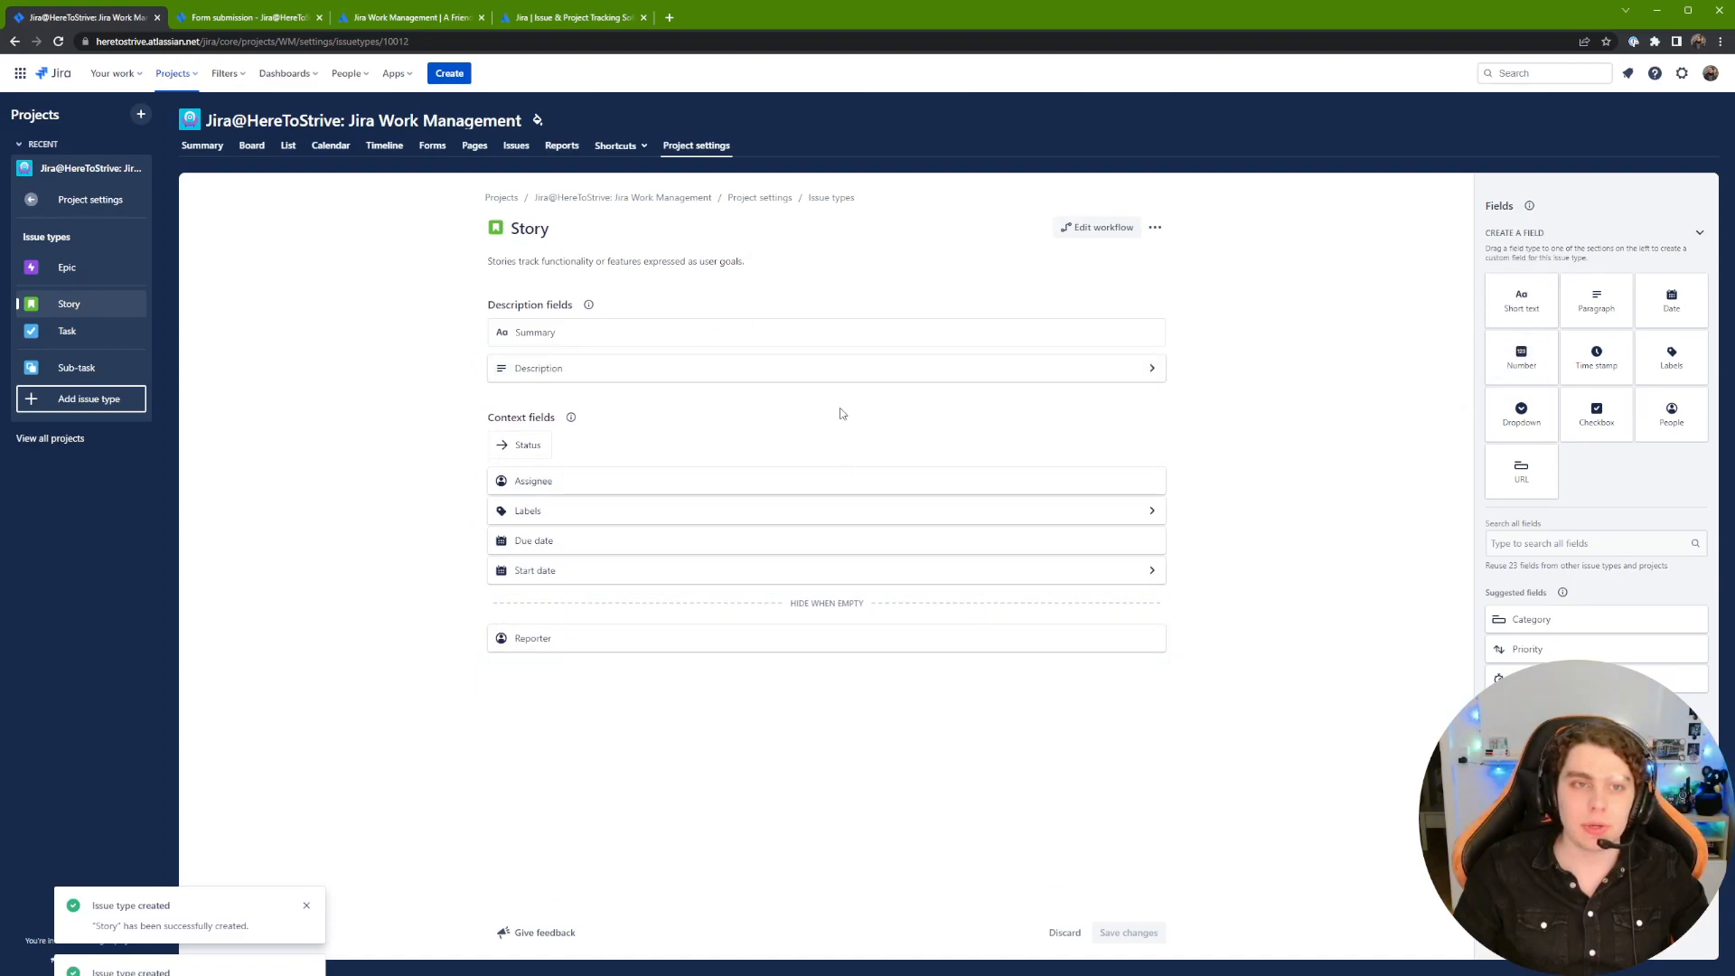
# Step: Move Done after Pending/Blocked in the workflow editor, save the workflow, and close the editor
pyautogui.click(1098, 231)
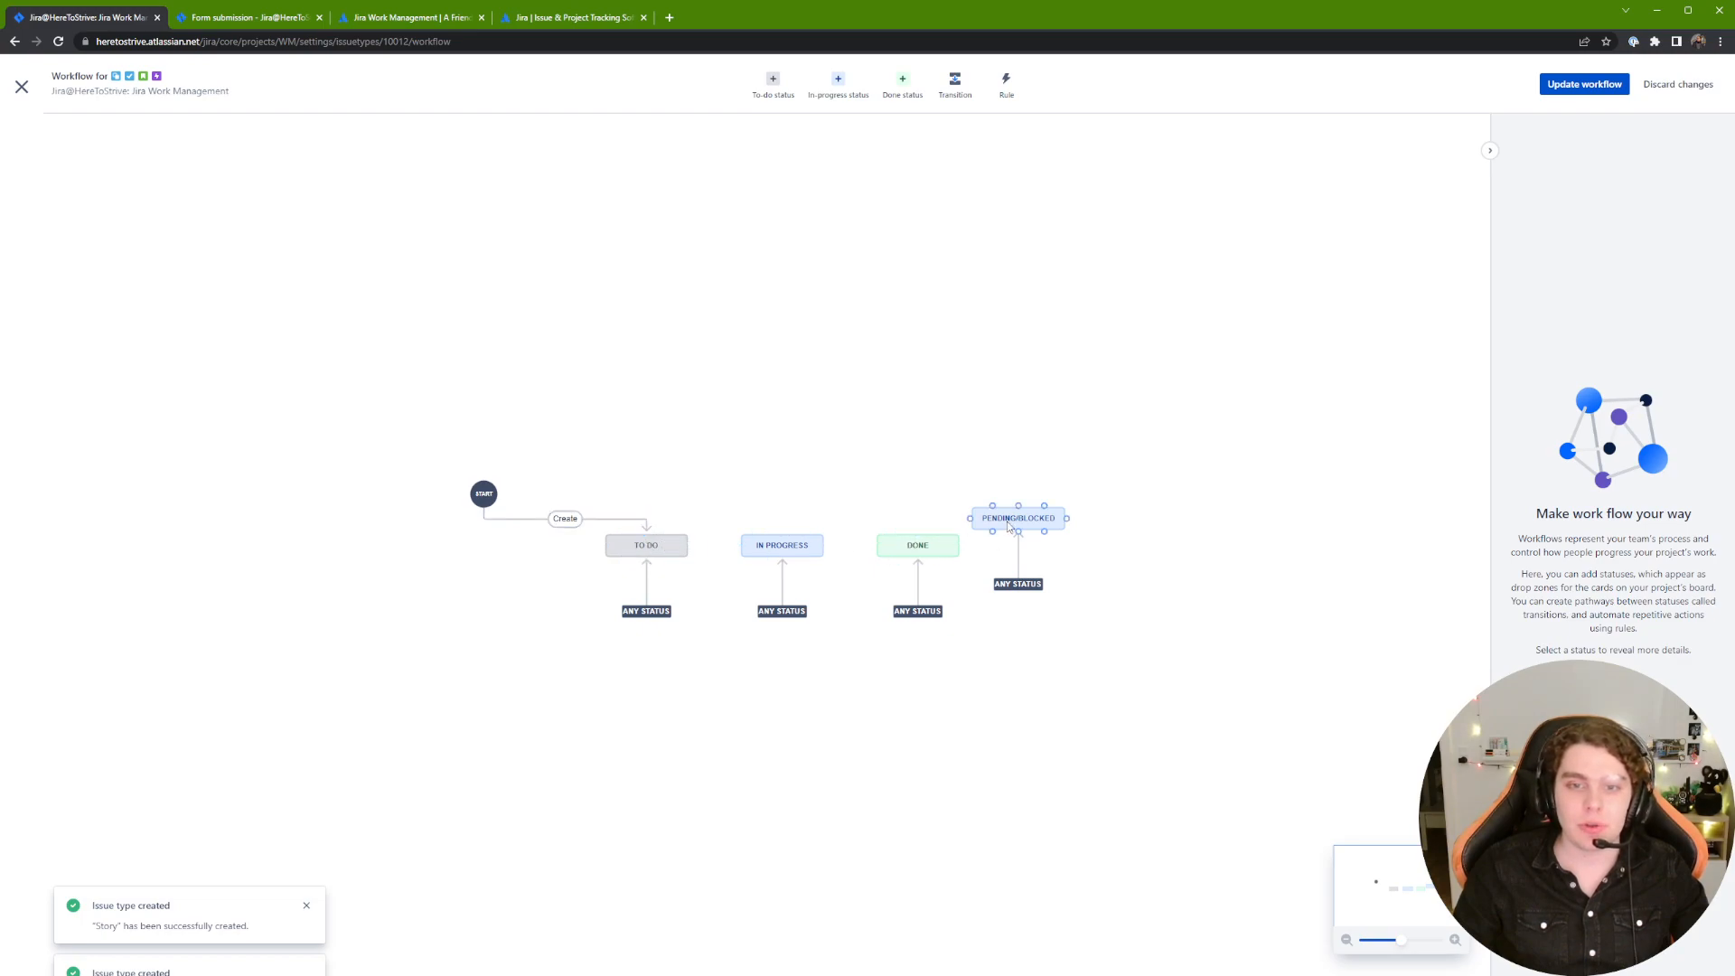
pyautogui.moveTo(919, 547); pyautogui.dragTo(1027, 538)
pyautogui.click(913, 545)
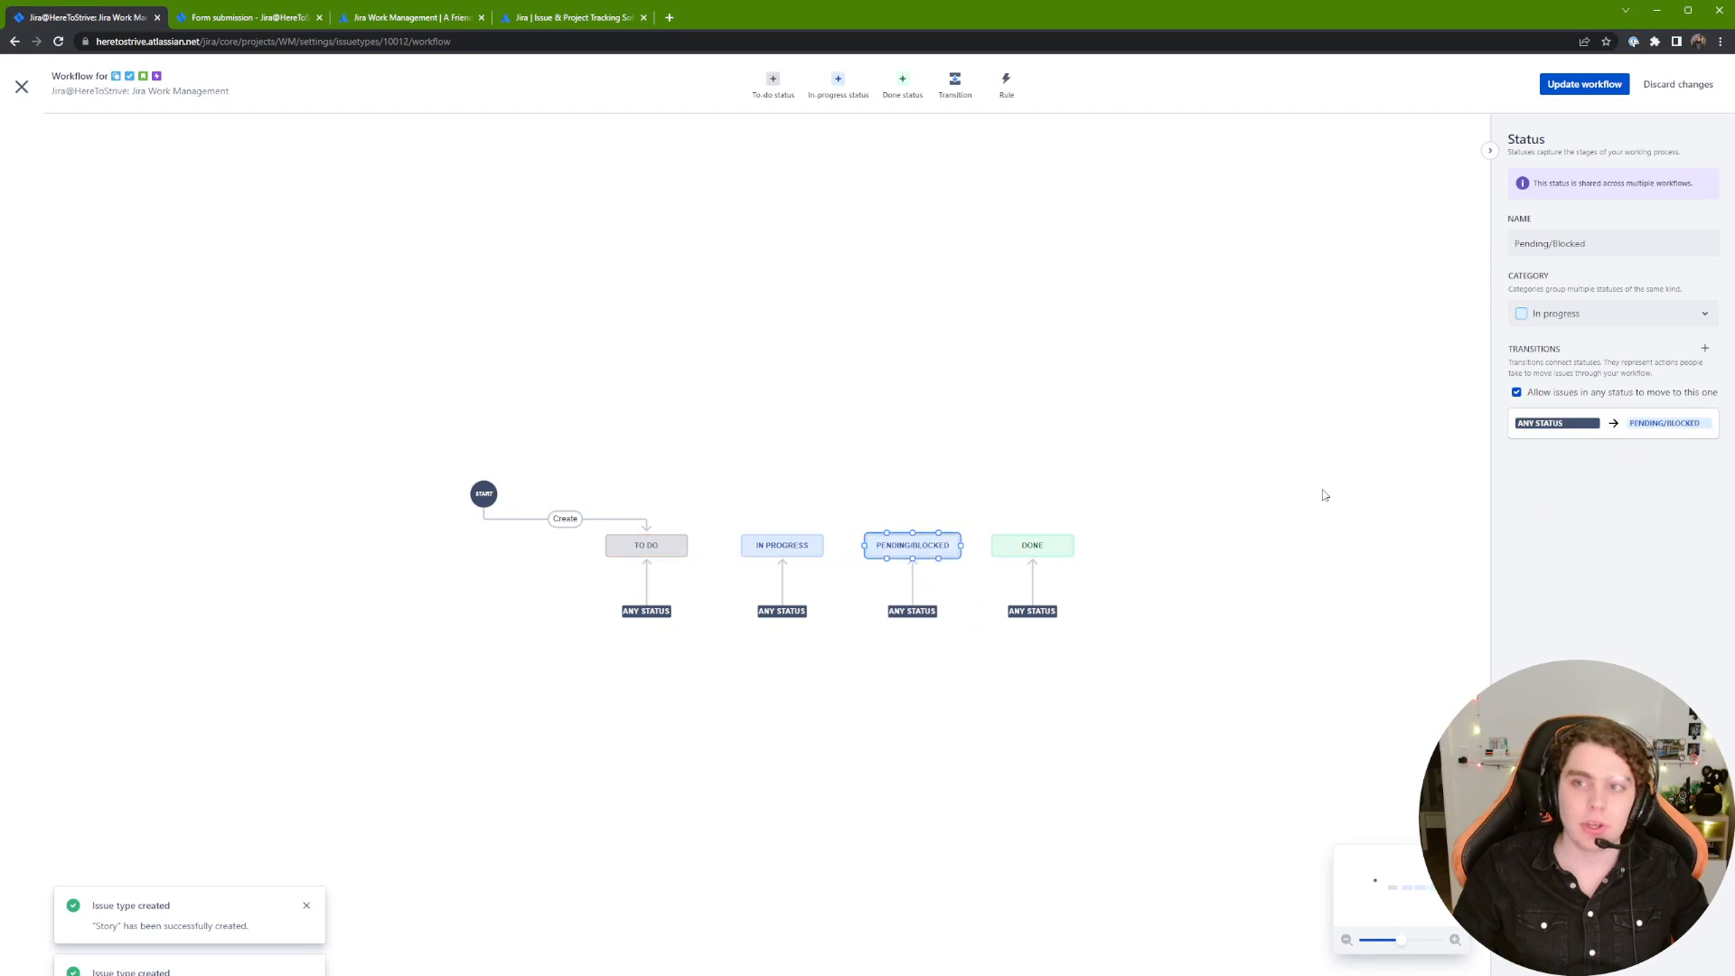
pyautogui.click(1583, 84)
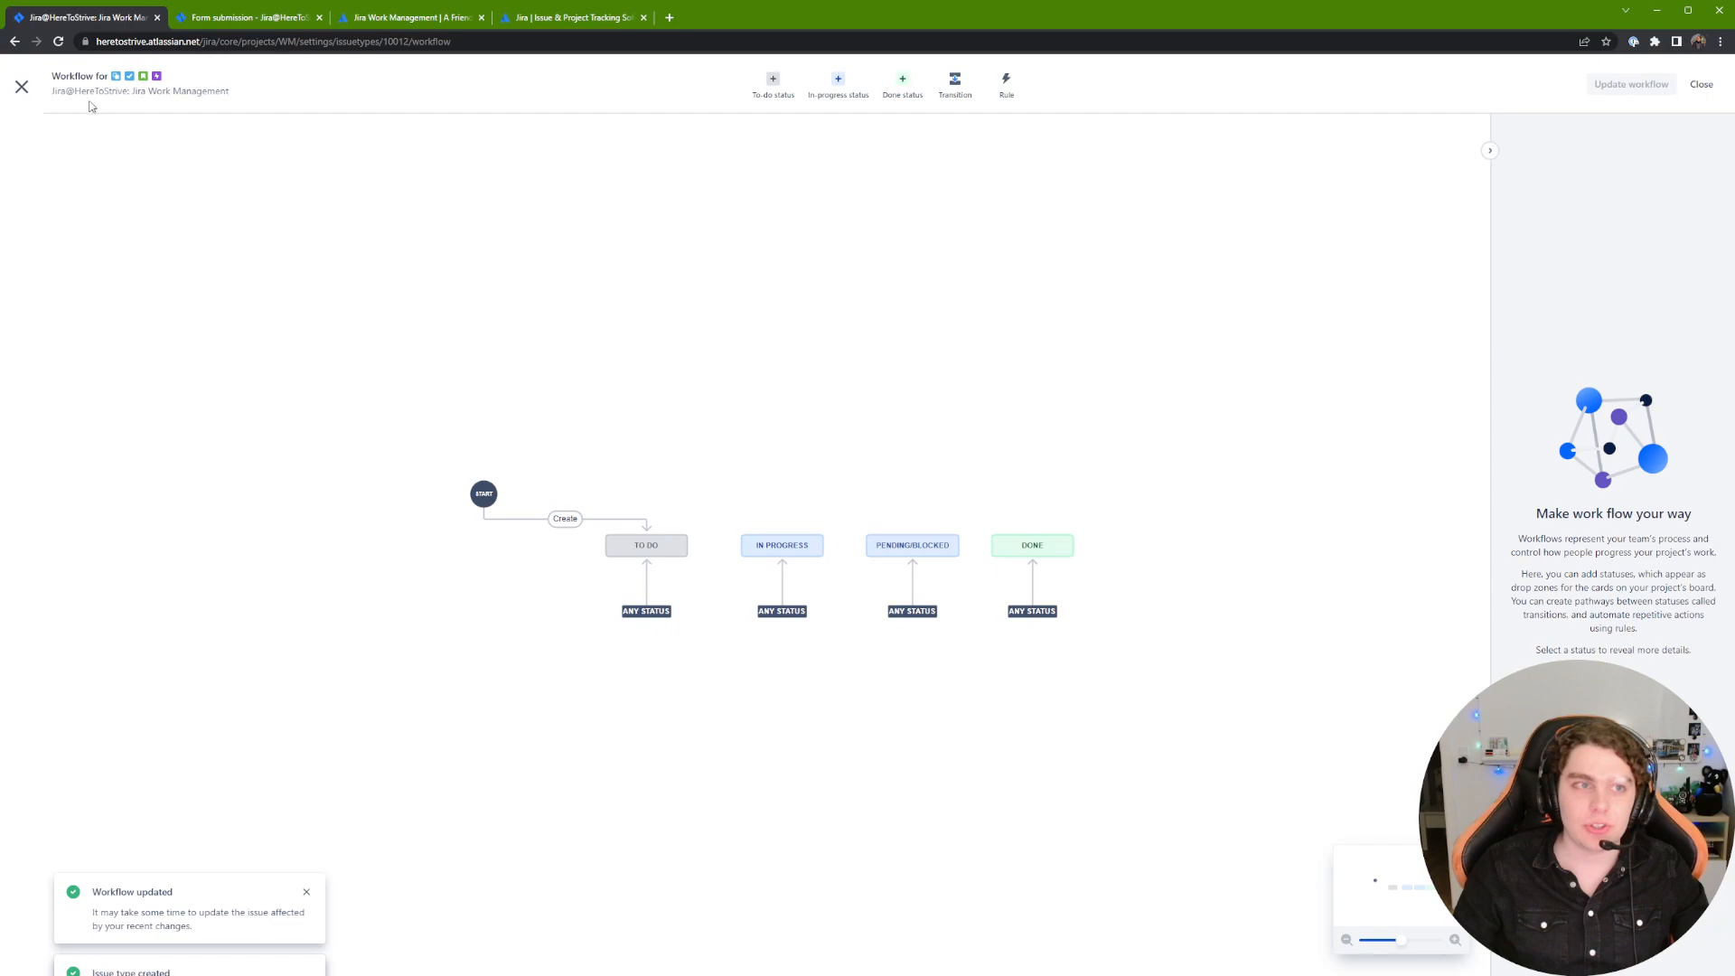
pyautogui.click(22, 86)
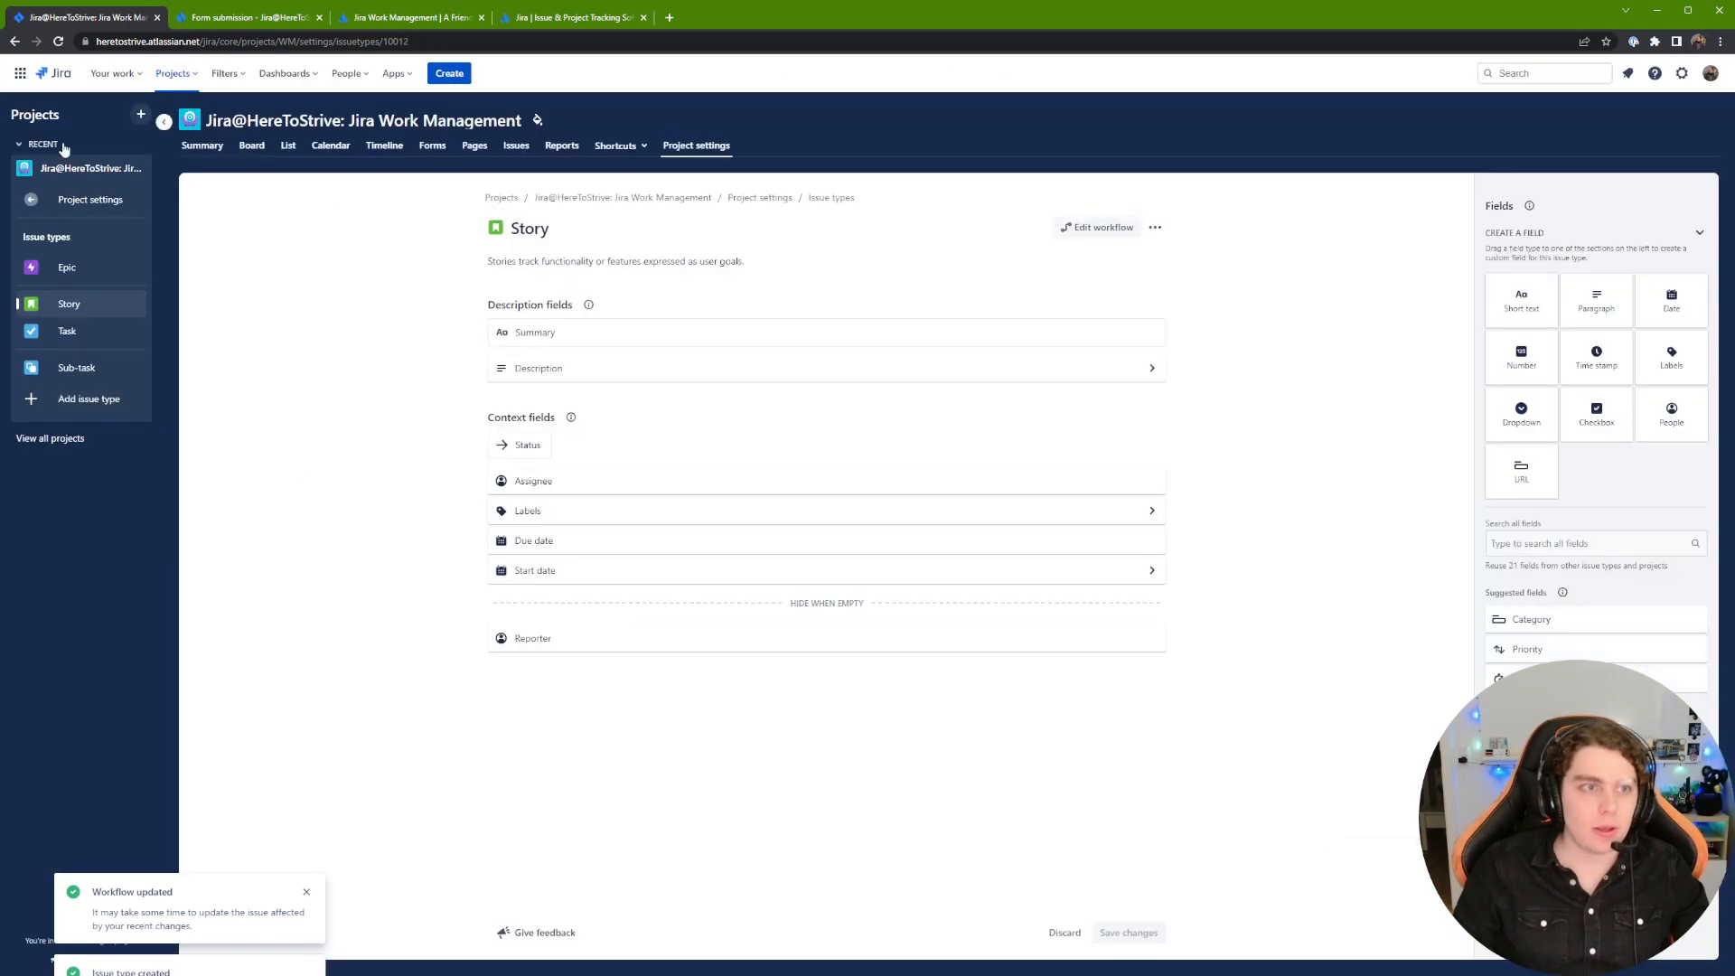
# Step: Review the App fields, Apps menu and Slack integration settings, then return to the Summary
pyautogui.click(90, 201)
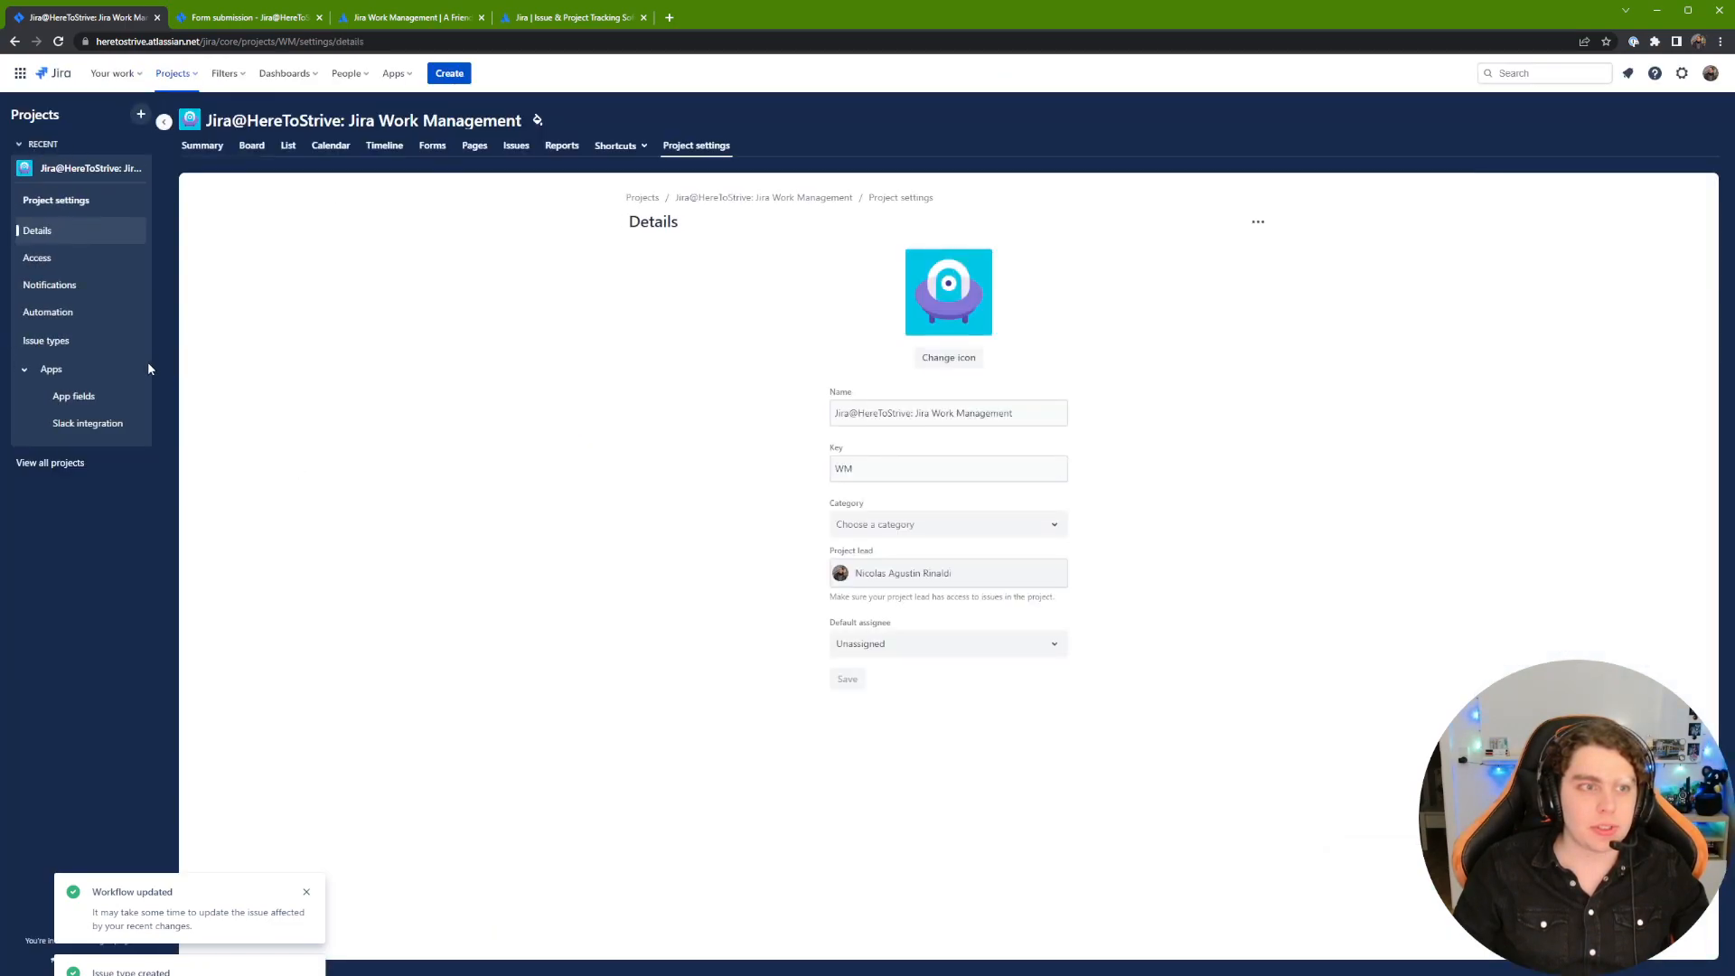
pyautogui.click(99, 399)
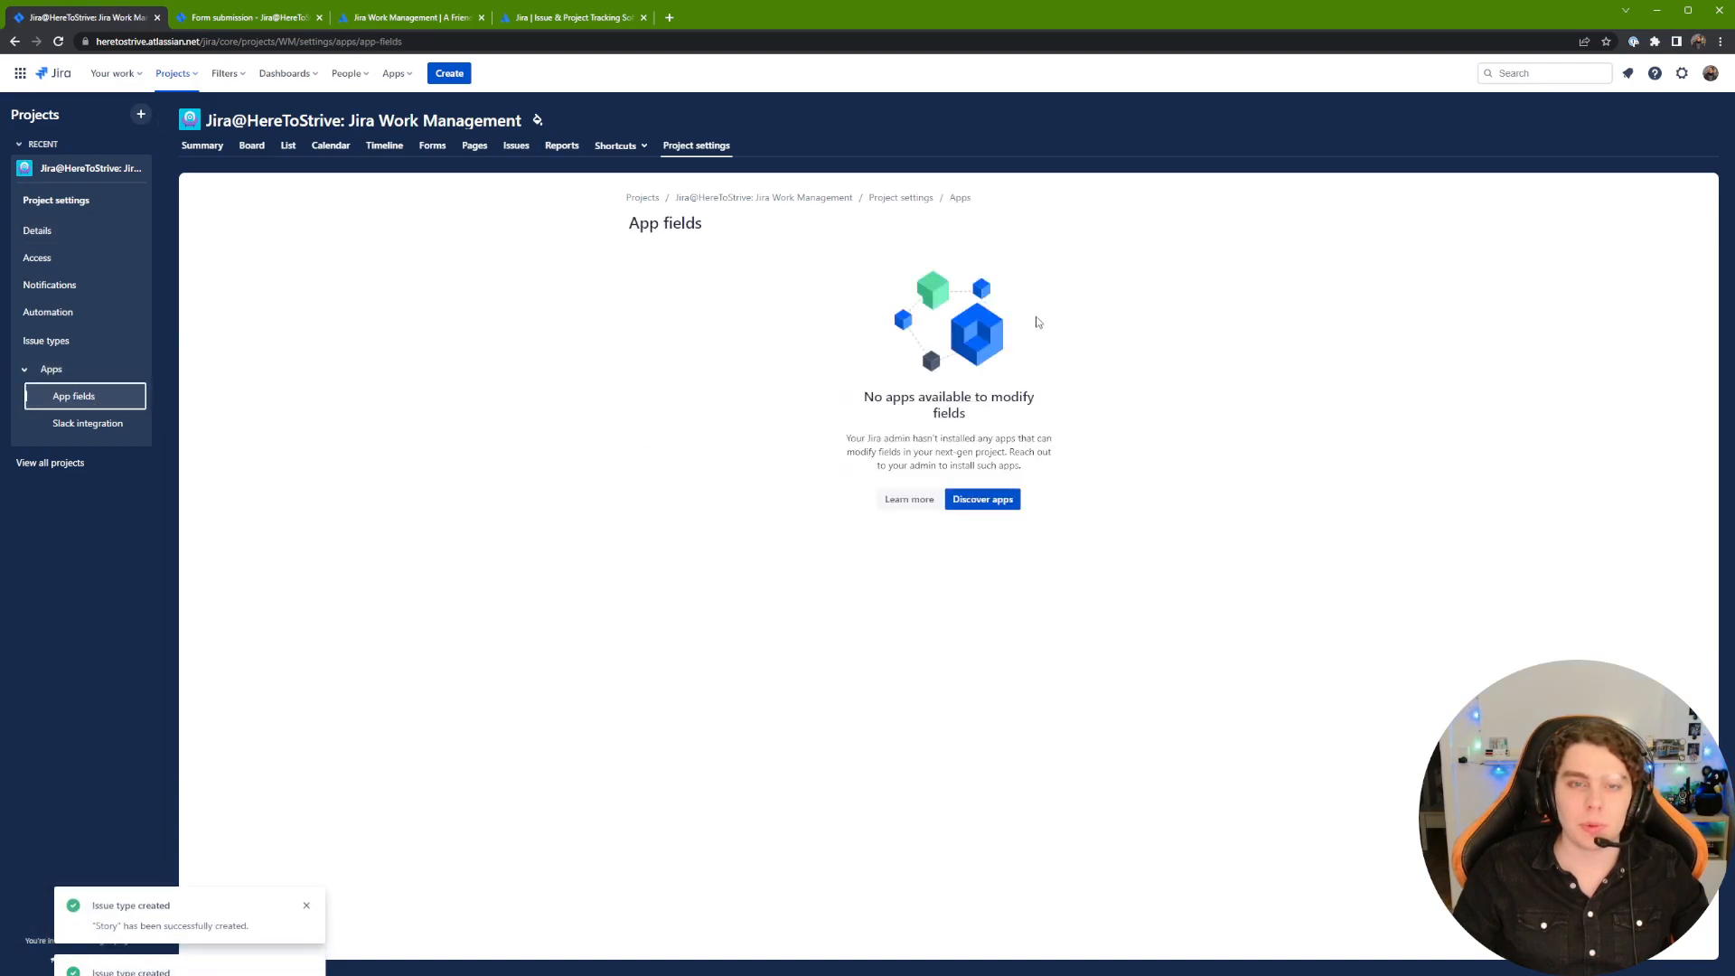
pyautogui.click(393, 73)
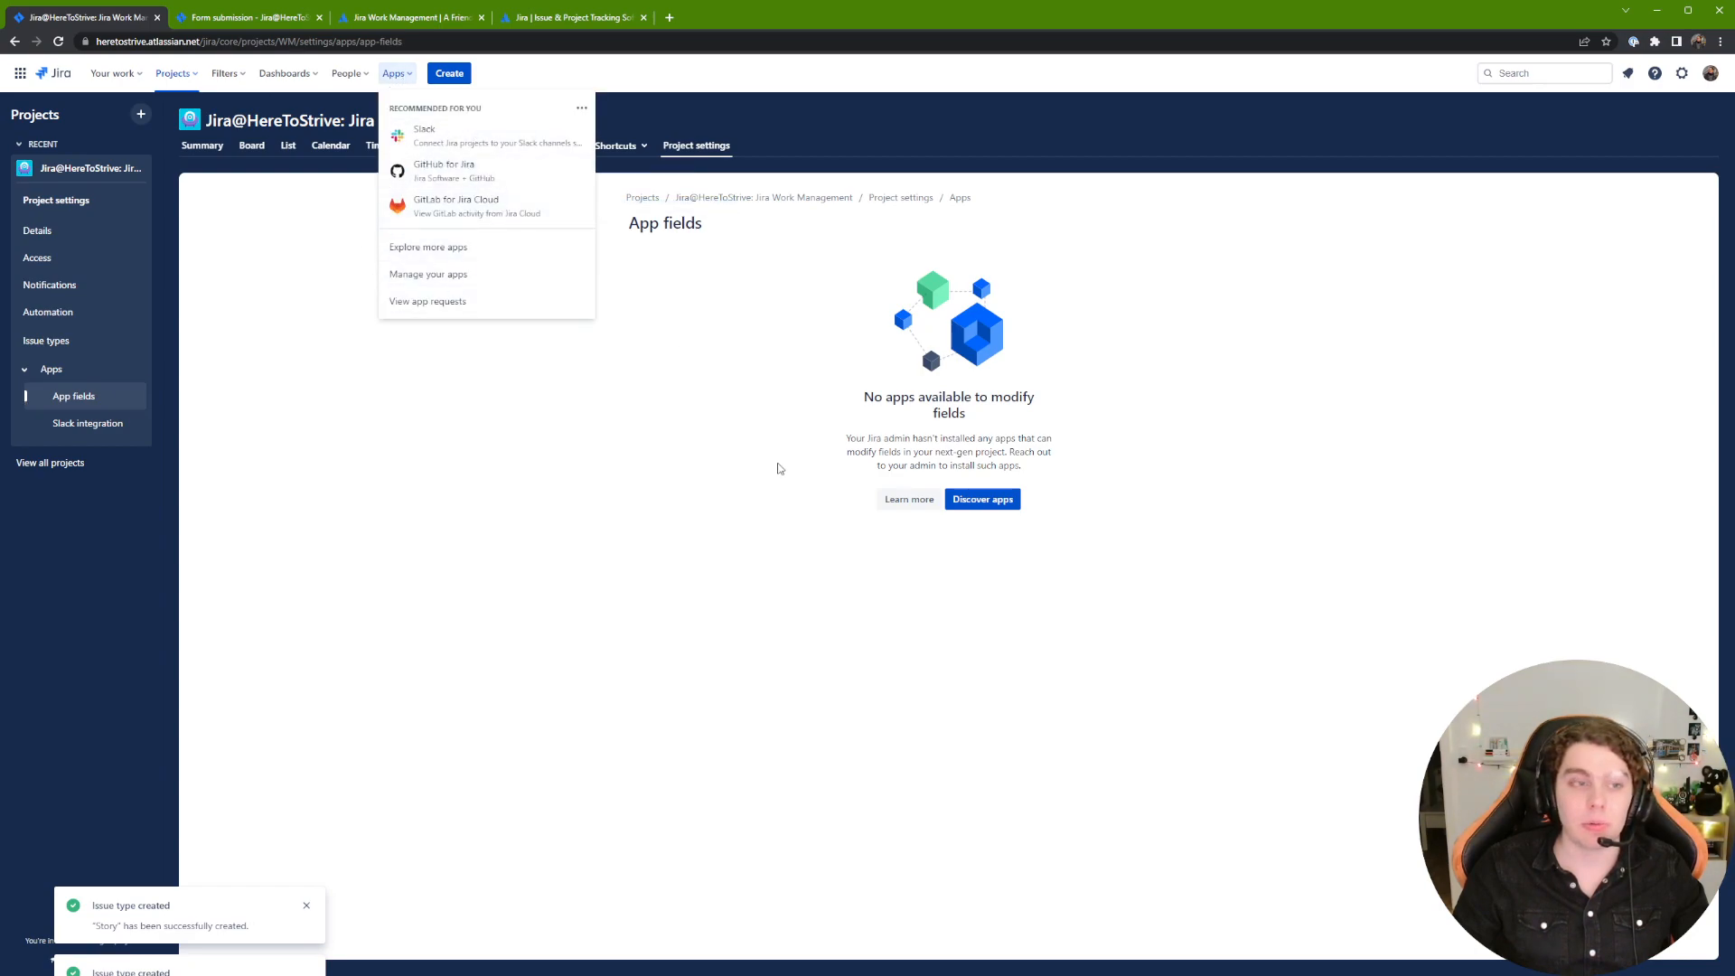
pyautogui.click(775, 468)
pyautogui.click(130, 431)
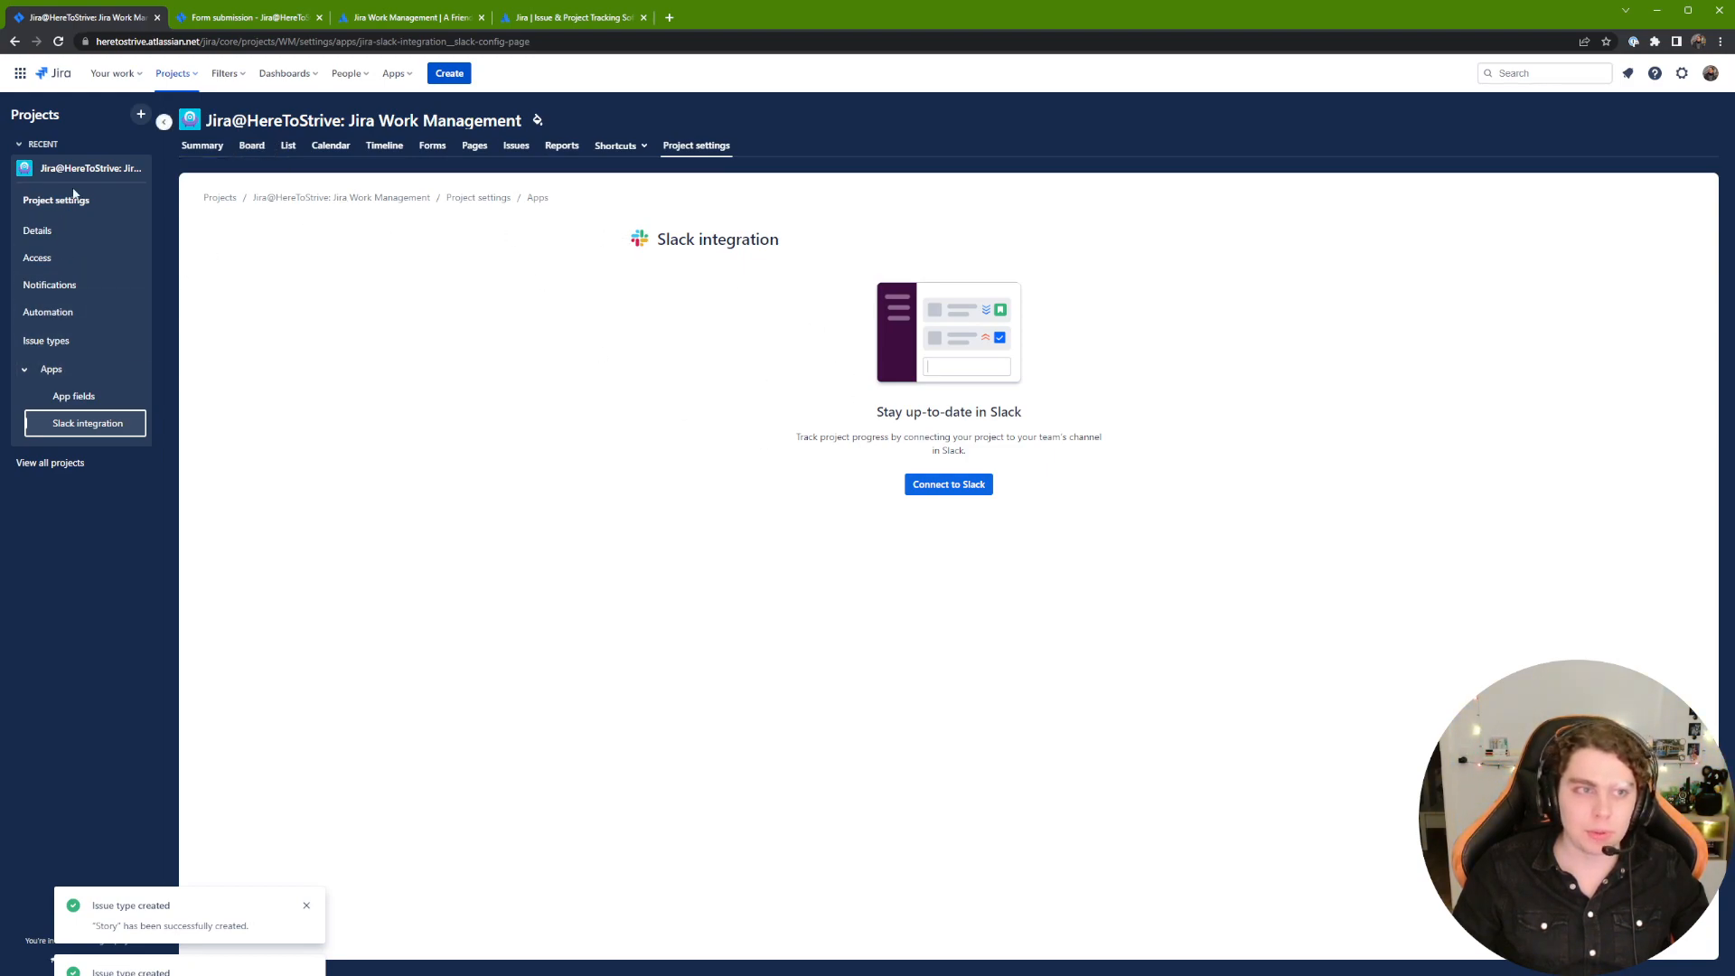
pyautogui.click(213, 152)
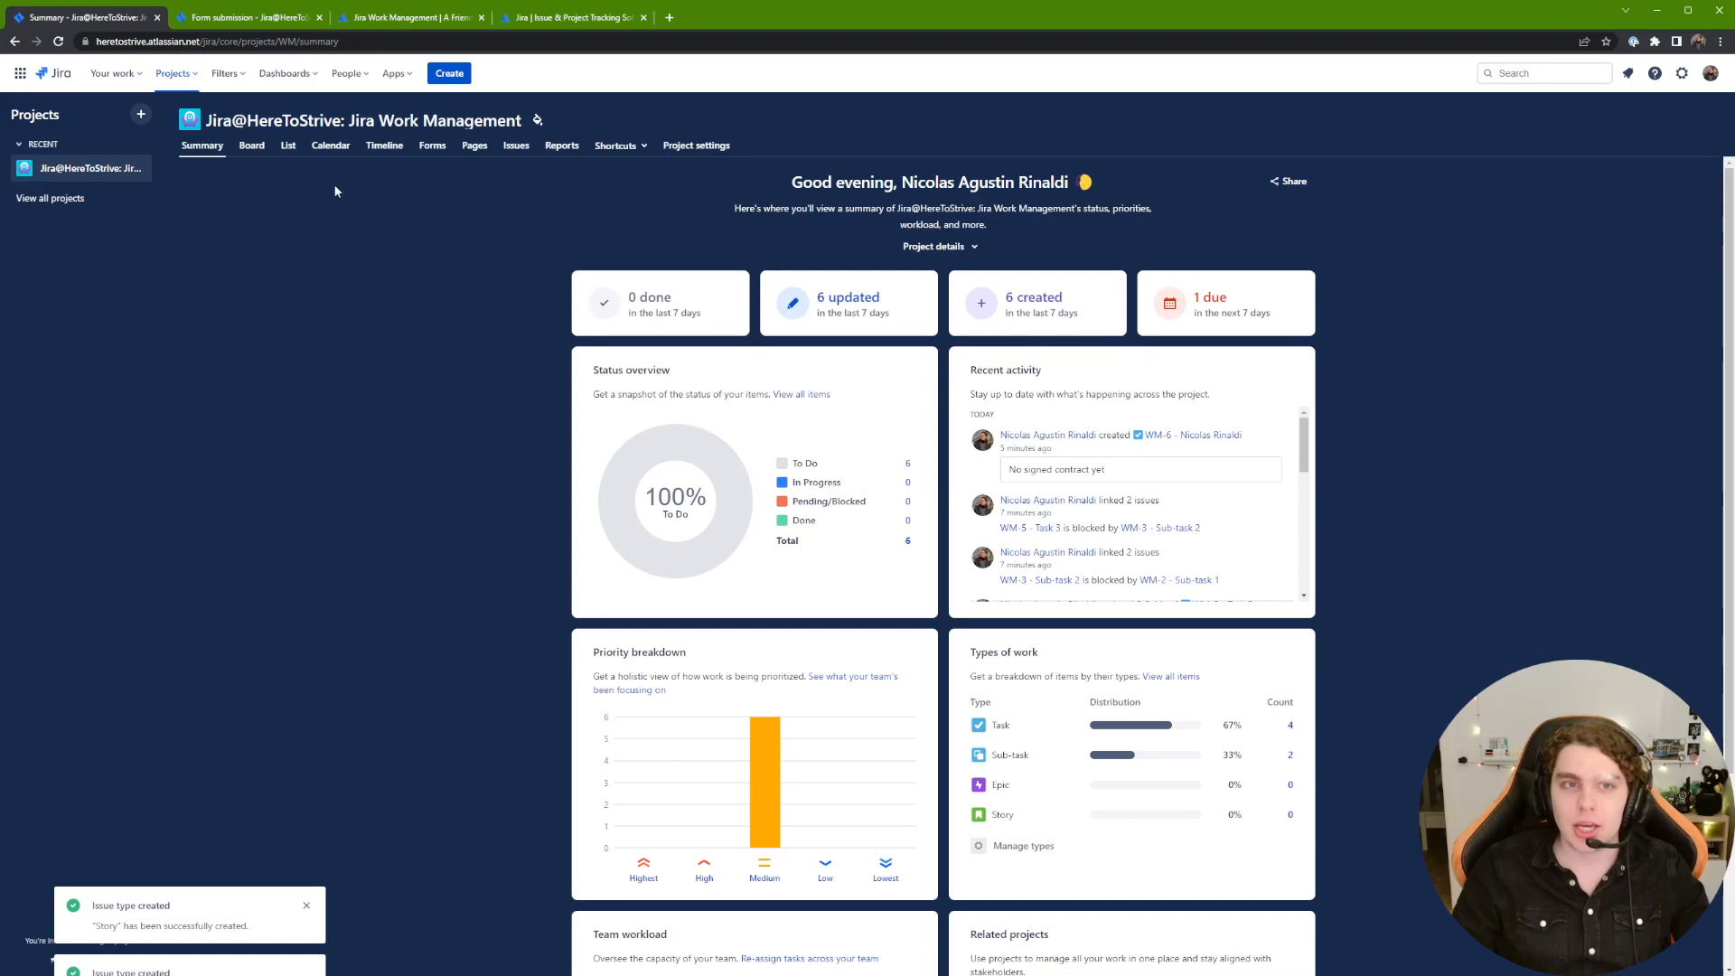
# Step: Scroll the Summary page, then switch to the Board showing Tasks 1–3 and WM-6 in To Do
pyautogui.scroll(-3, 307, 311)
pyautogui.scroll(2, 306, 314)
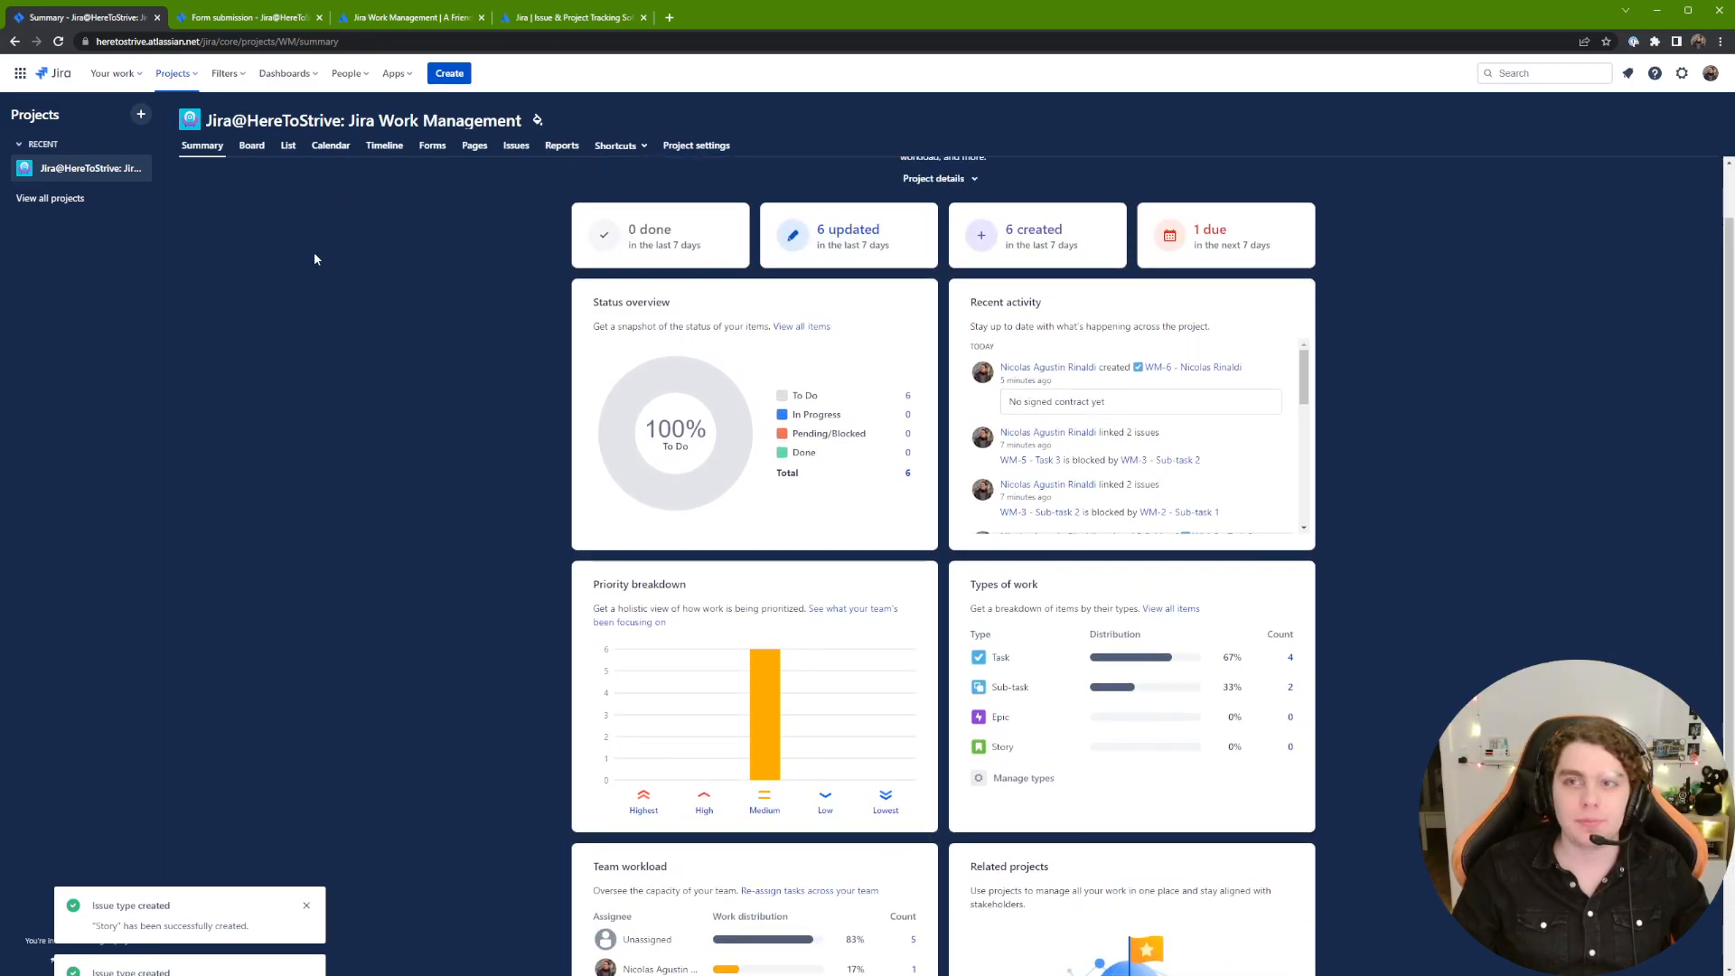
pyautogui.click(262, 159)
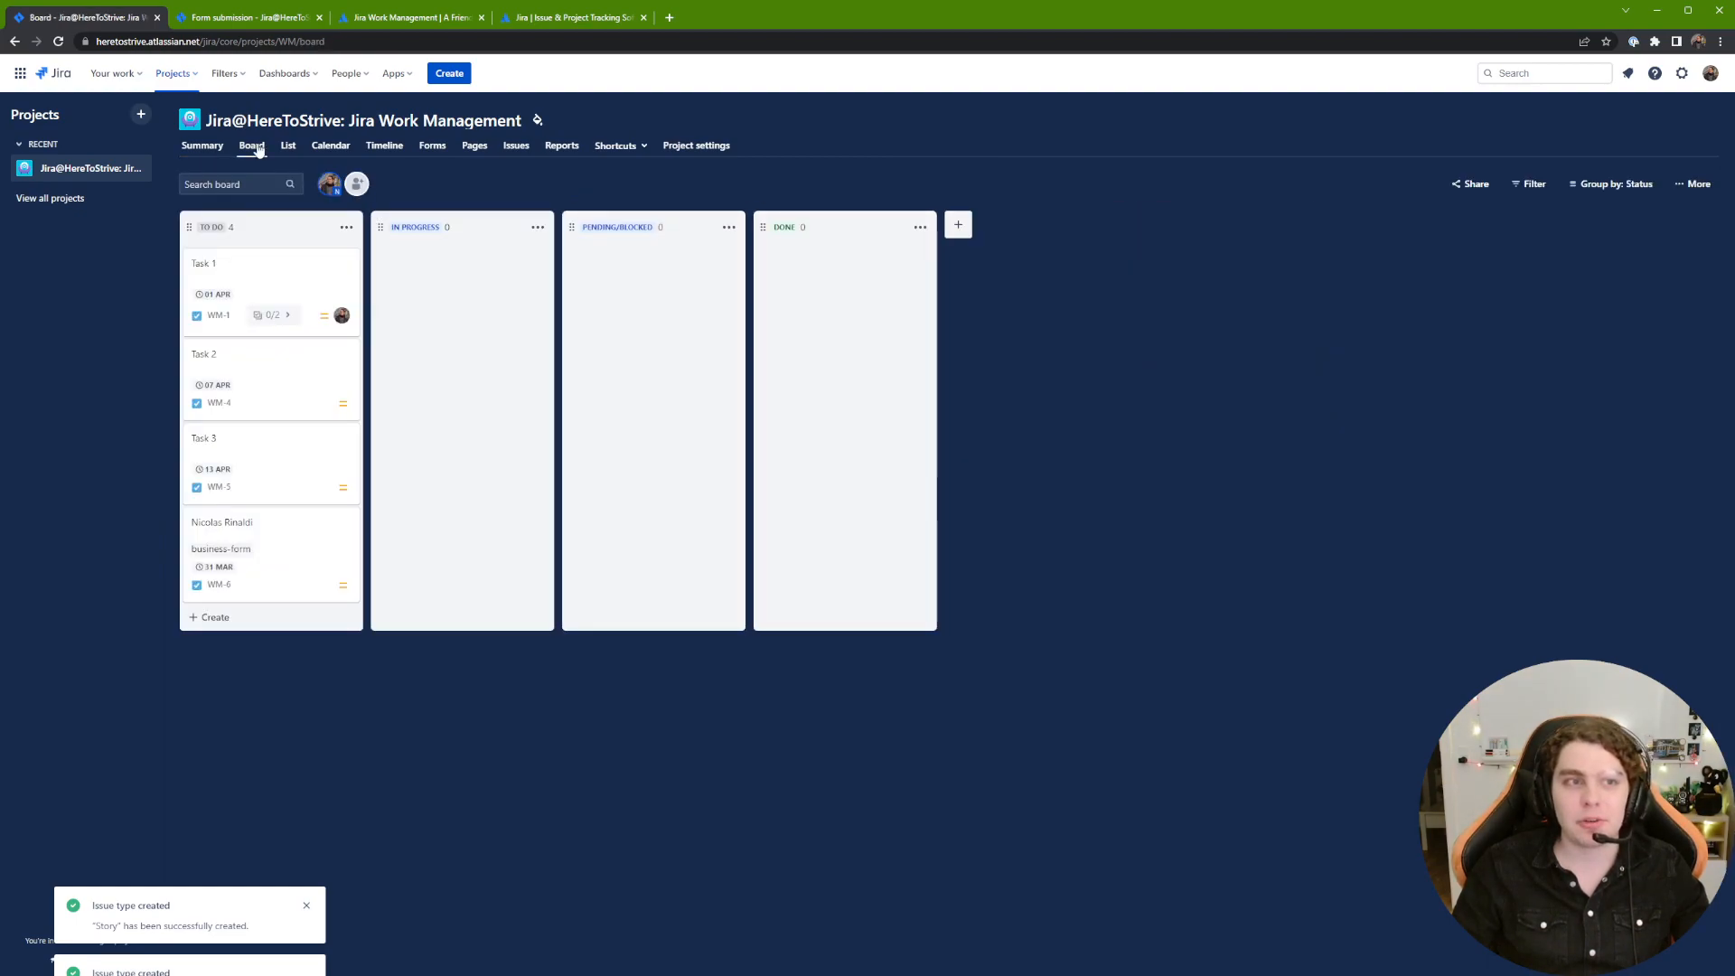